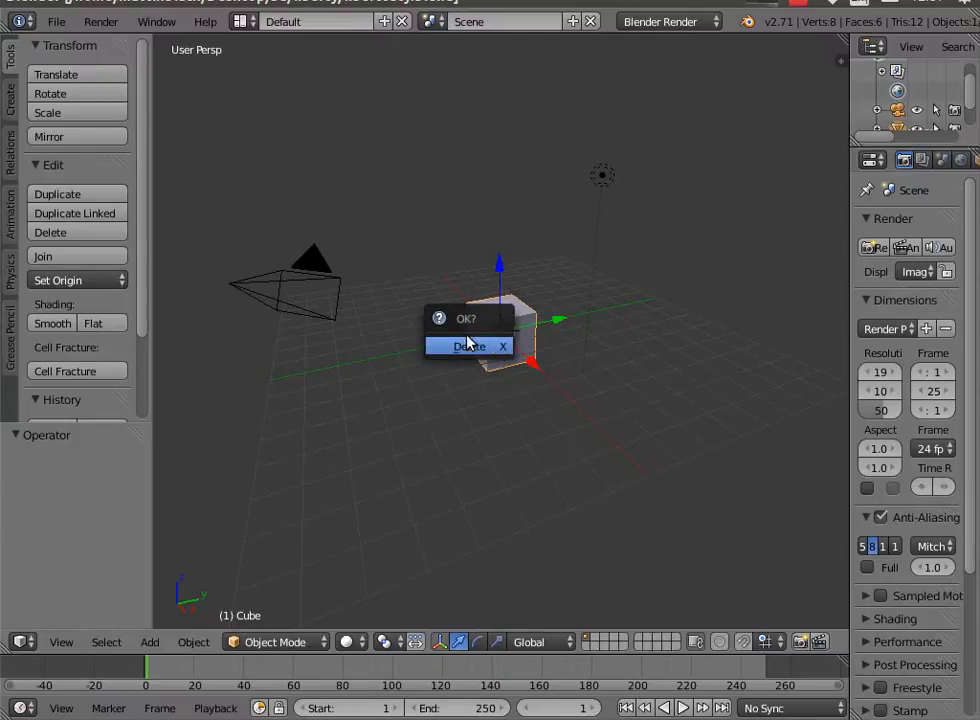
Delete the default cube from the scene.
left_click(459, 347)
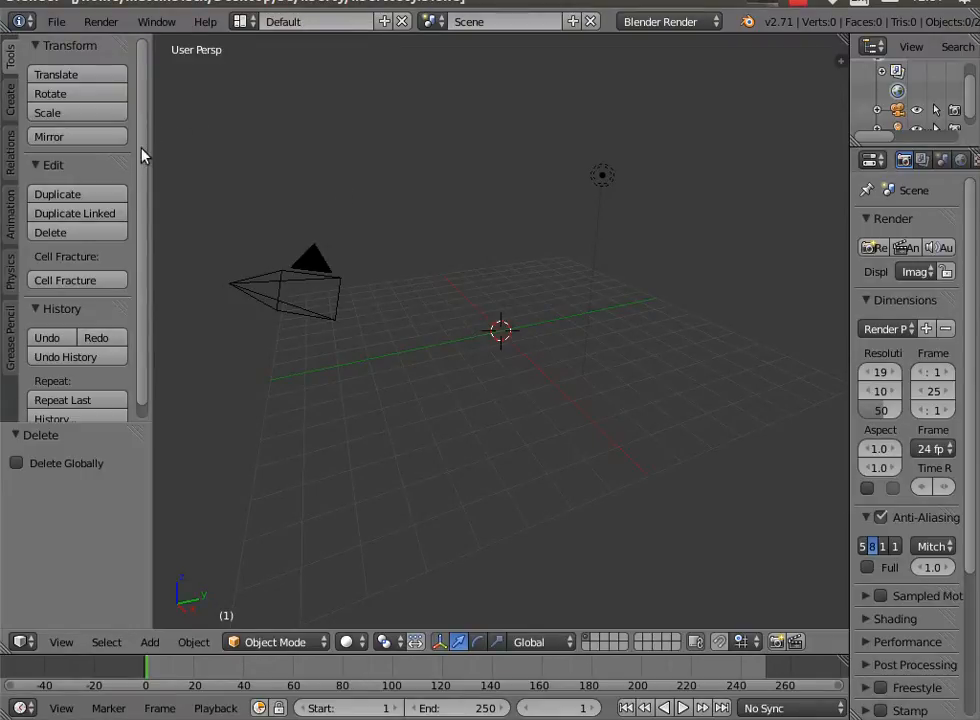
scroll(141, 160, "down", 1)
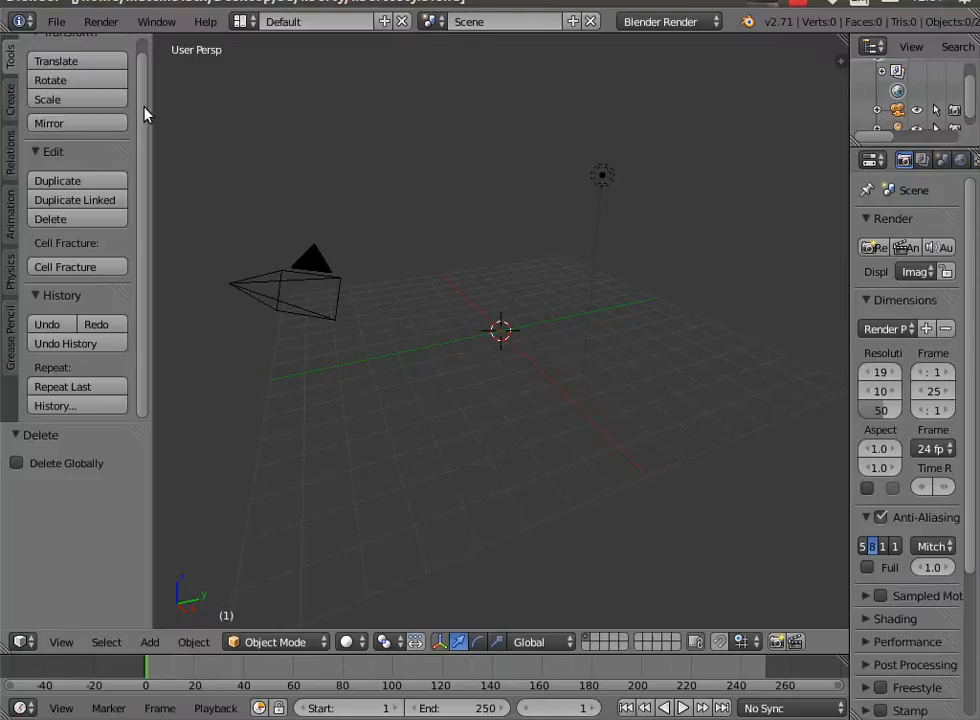
scroll(142, 88, "up", 1)
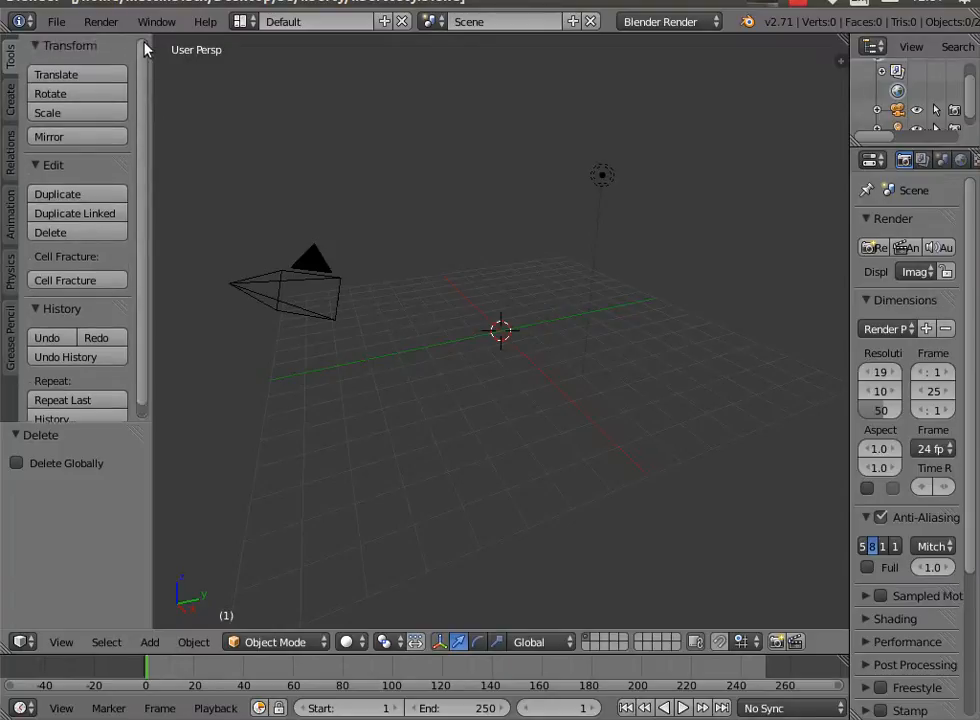
Import the 3D Studio file LLIBER1H.3DS from the Statue of Liberty folder in Downloads.
left_click(57, 21)
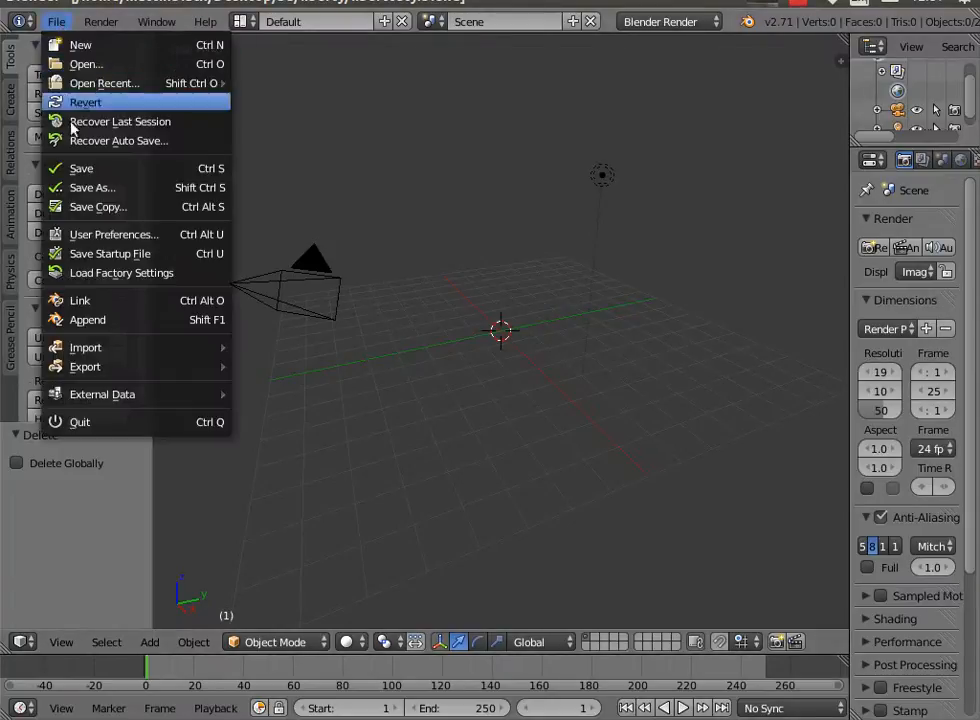
mouse_move(137, 350)
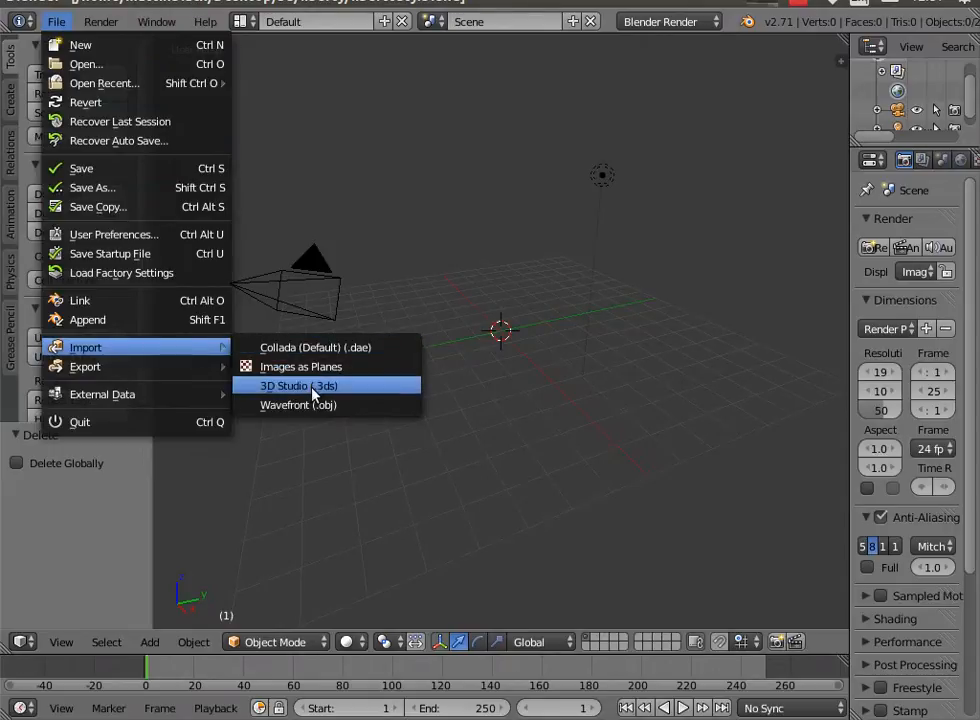
left_click(313, 397)
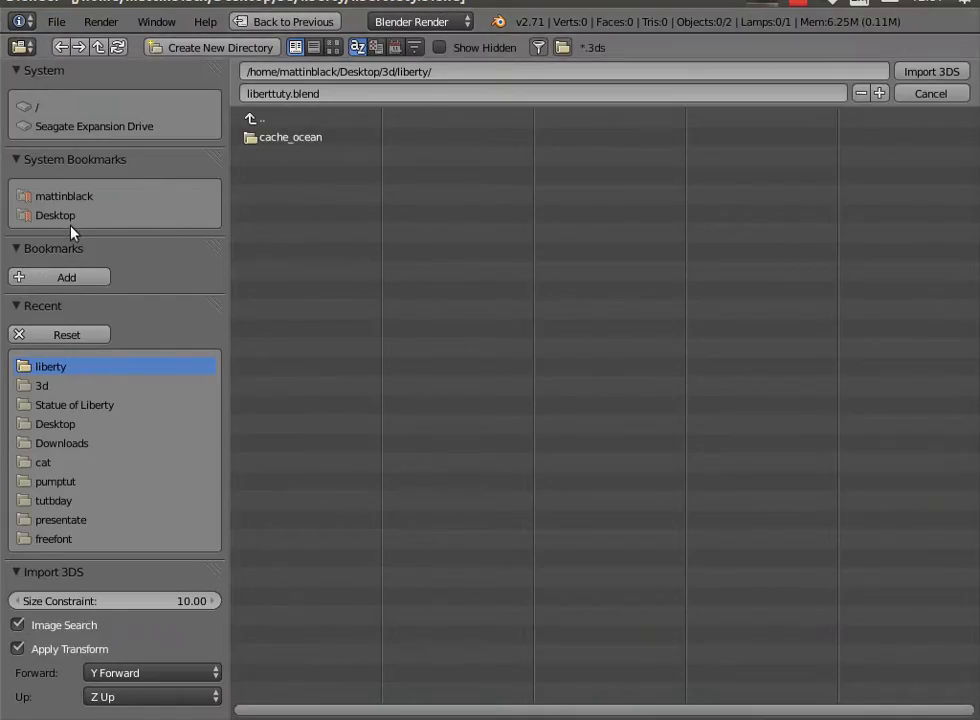
left_click(63, 200)
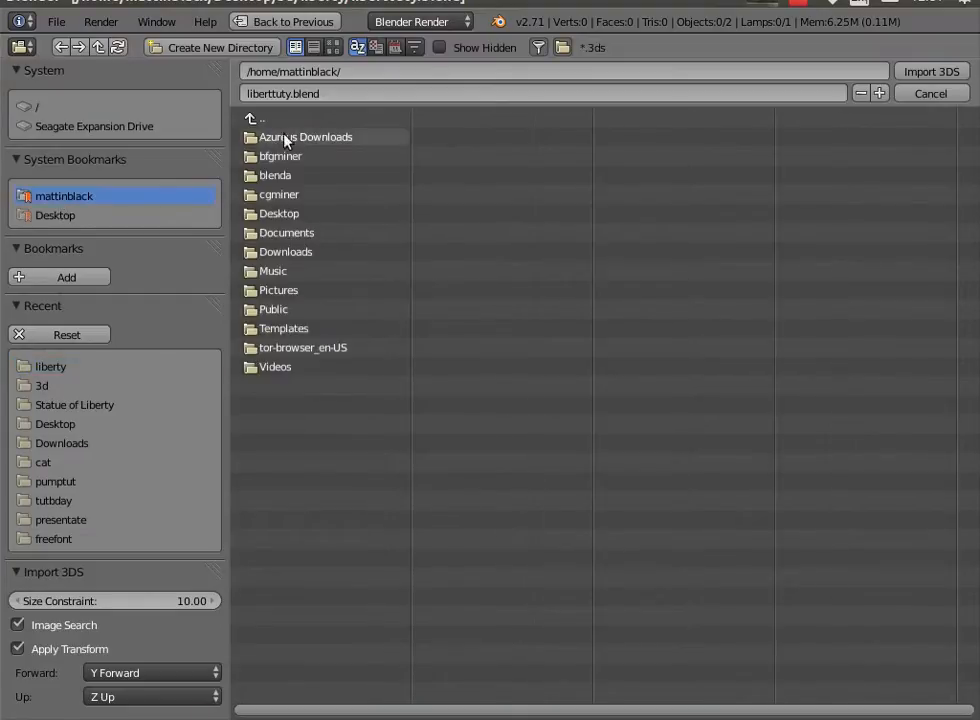
left_click(287, 250)
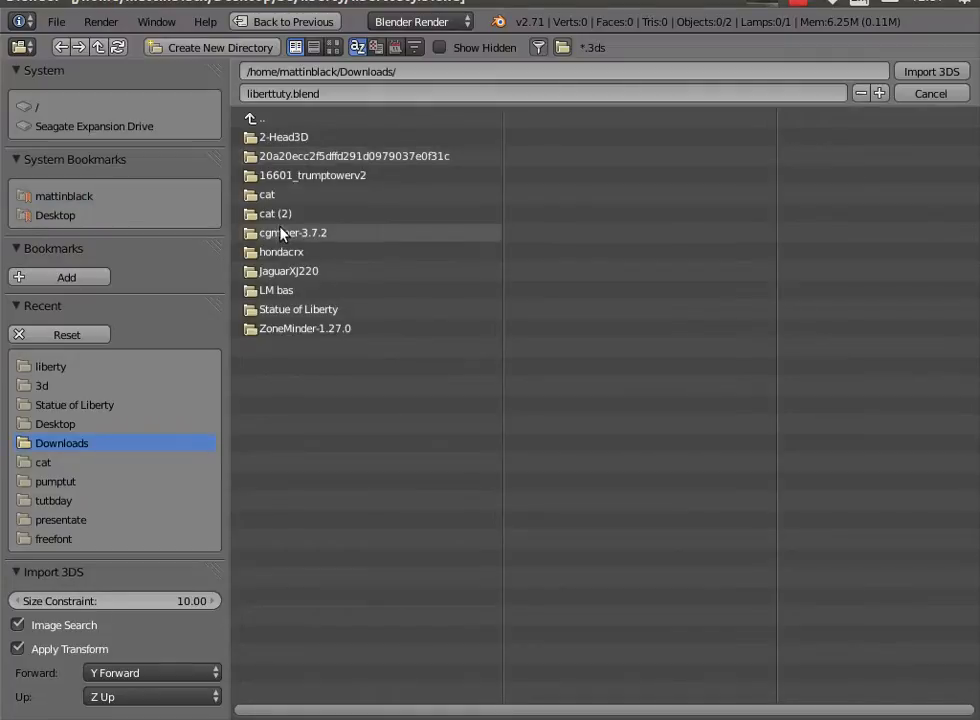
left_click(287, 312)
left_click(290, 137)
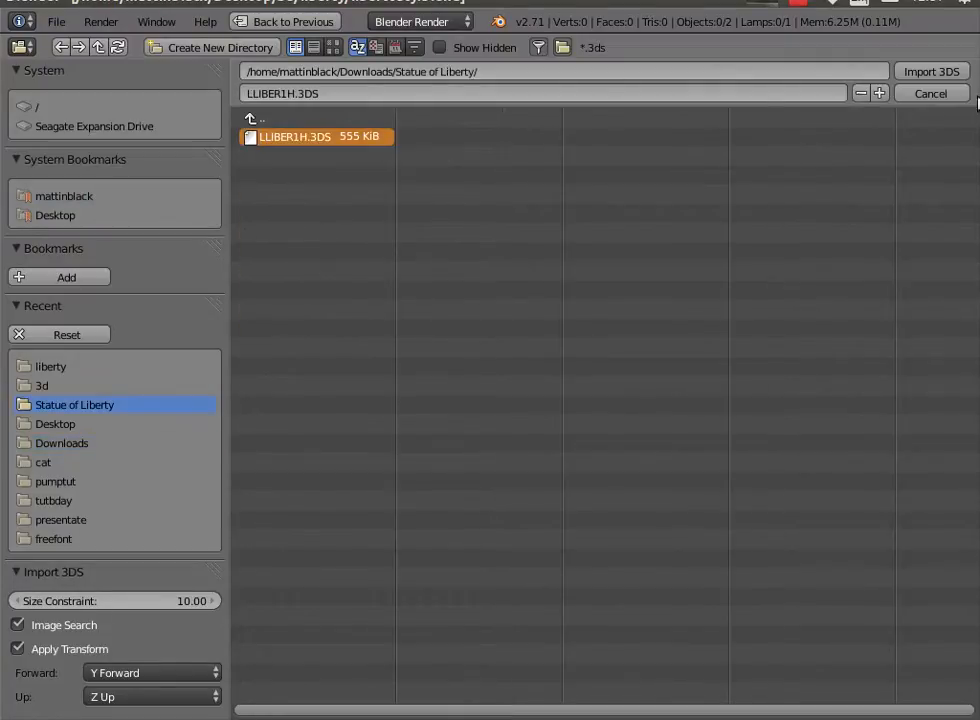
left_click(930, 72)
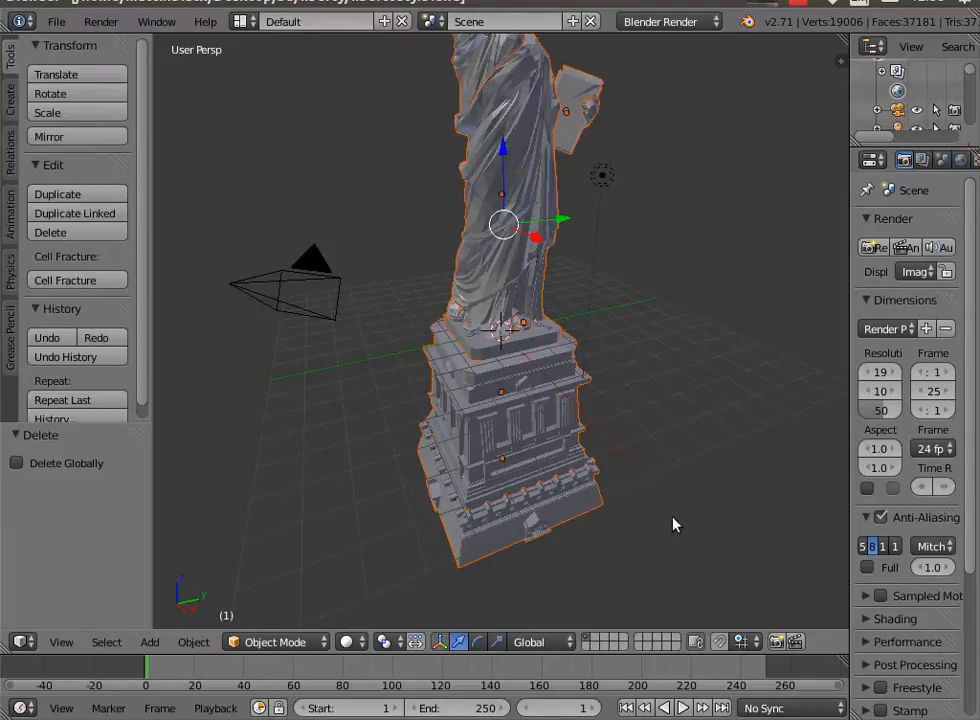
Delete the lowest section of the statue's pedestal, the base2 object.
middle_click_drag(674, 523, 610, 492)
right_click(478, 547)
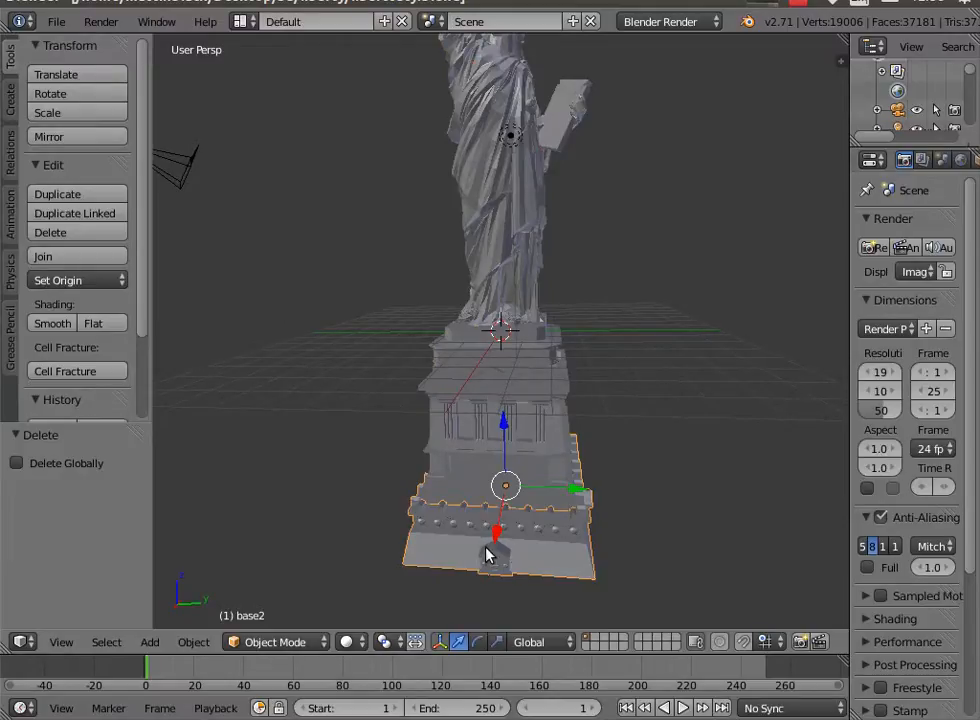
key("x")
left_click(490, 552)
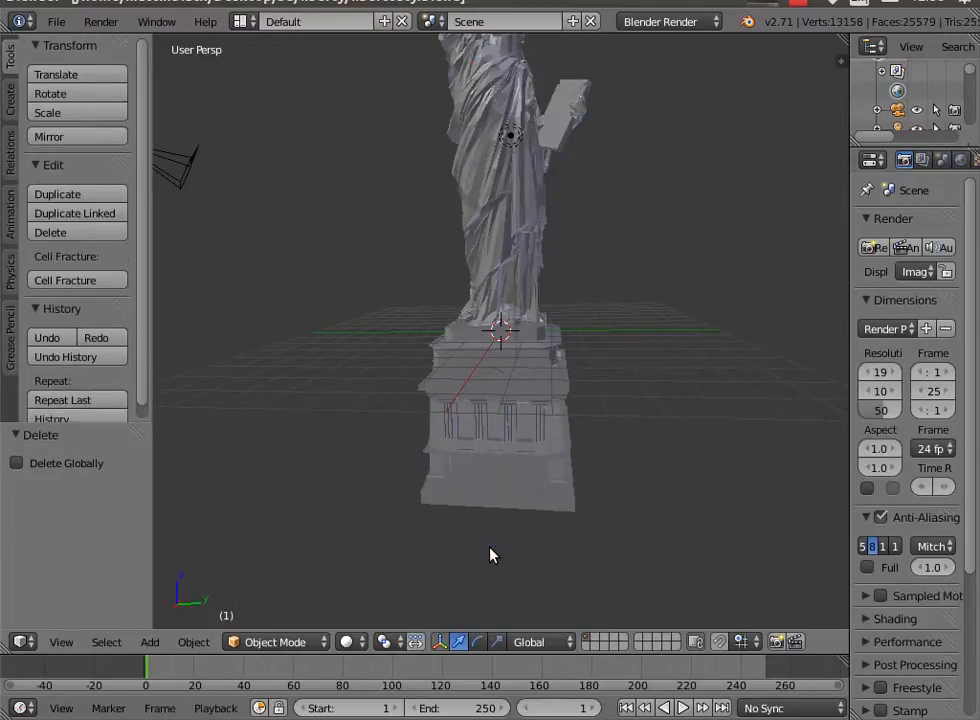
Widen the properties area and add a new material to the remaining pedestal, base1.
right_click(505, 492)
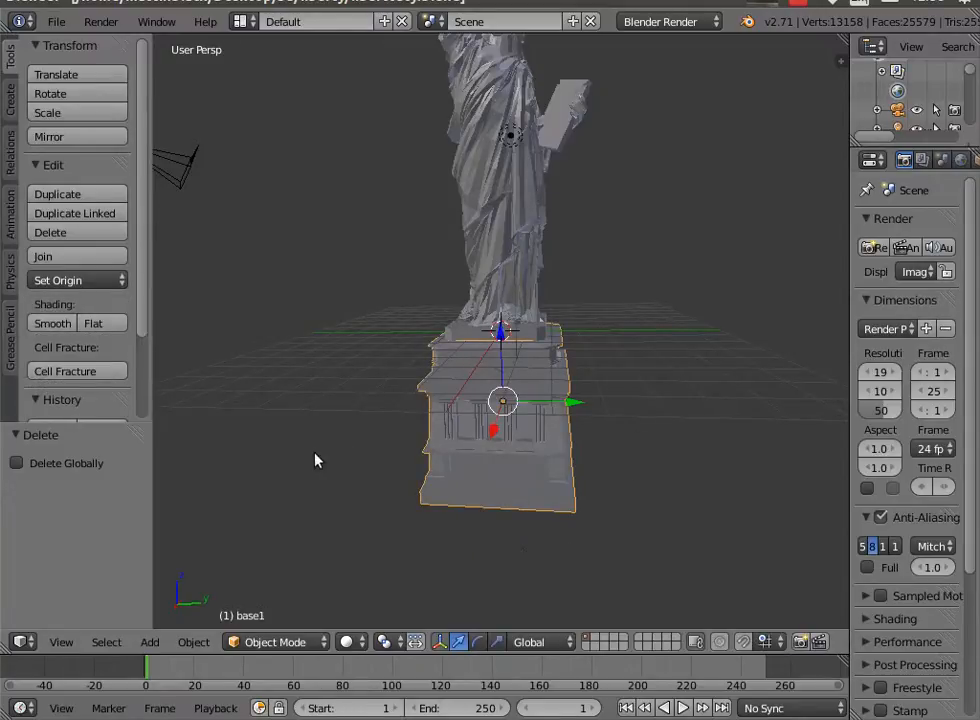
middle_click_drag(324, 462, 354, 453)
scroll(448, 459, "down", 4)
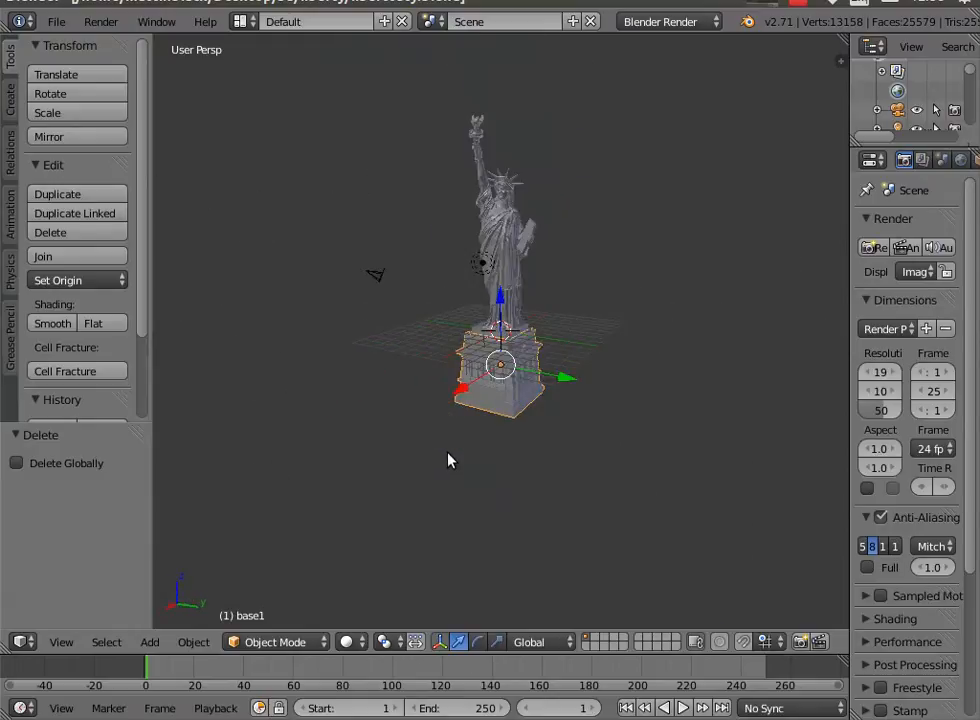
middle_click_drag(448, 477, 468, 398)
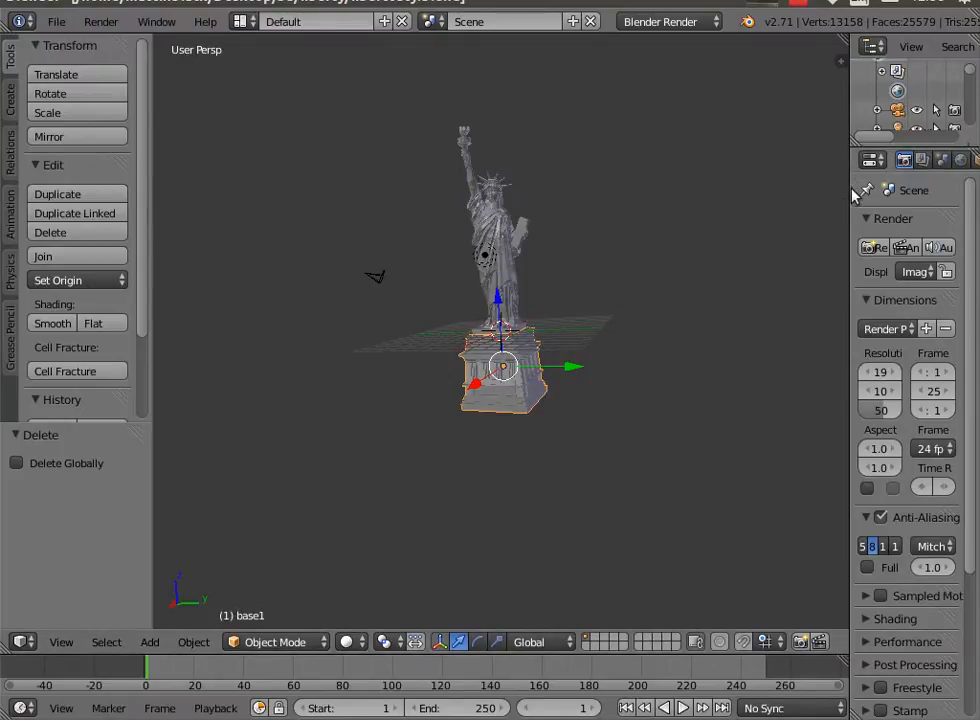
left_click_drag(849, 190, 703, 192)
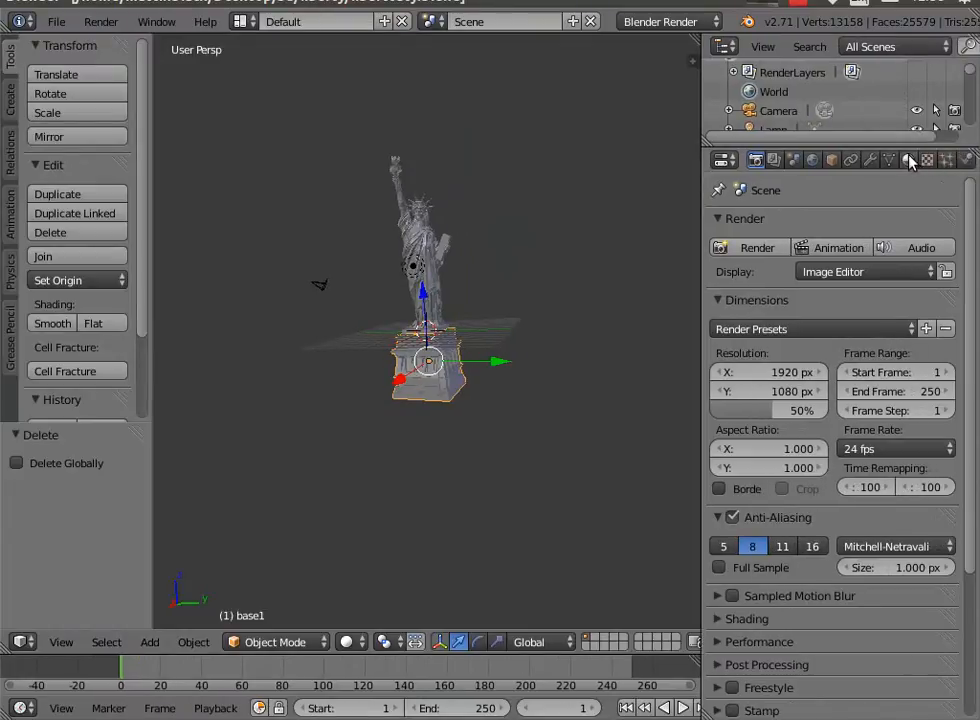
left_click(907, 161)
left_click(755, 290)
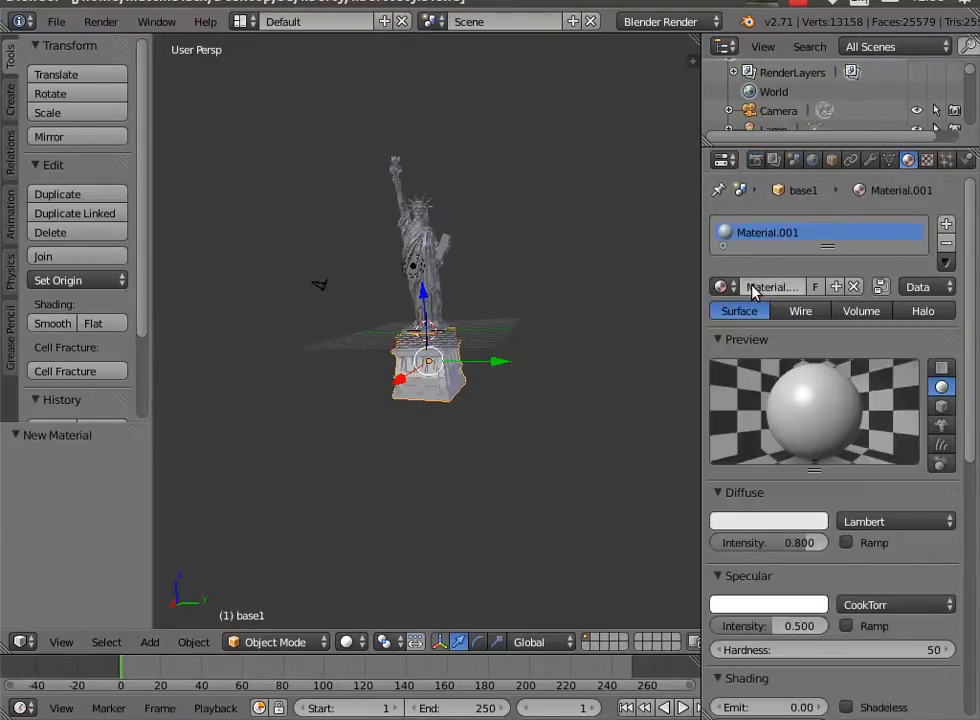
Set the pedestal material's diffuse colour to tan orange (R 0.800, G 0.476, B 0.203) with intensity 0.522.
left_click(758, 522)
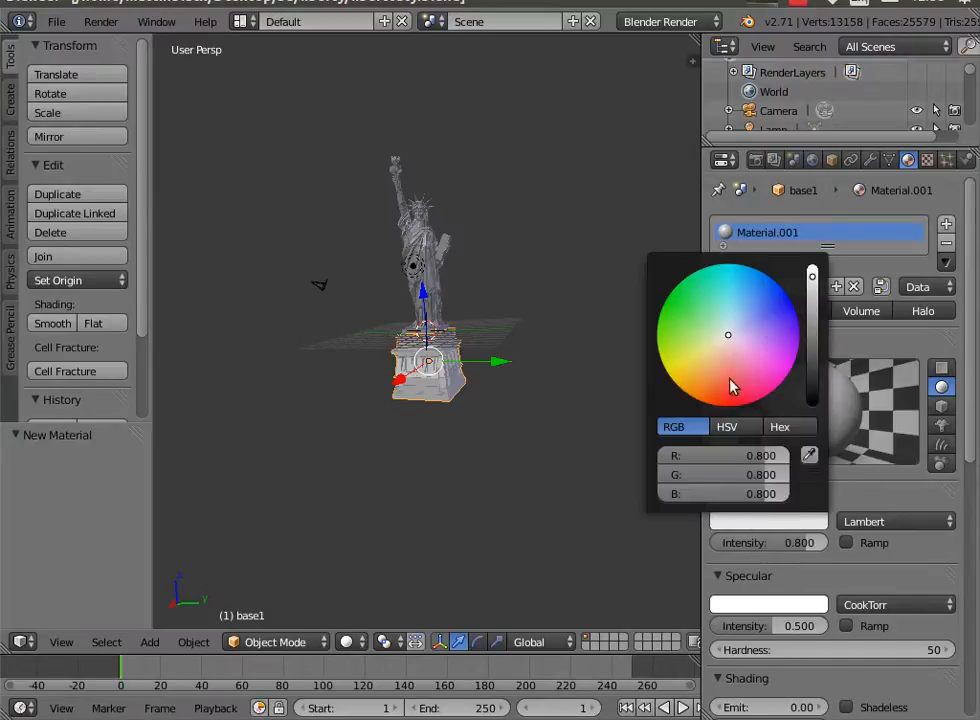
left_click_drag(733, 339, 710, 362)
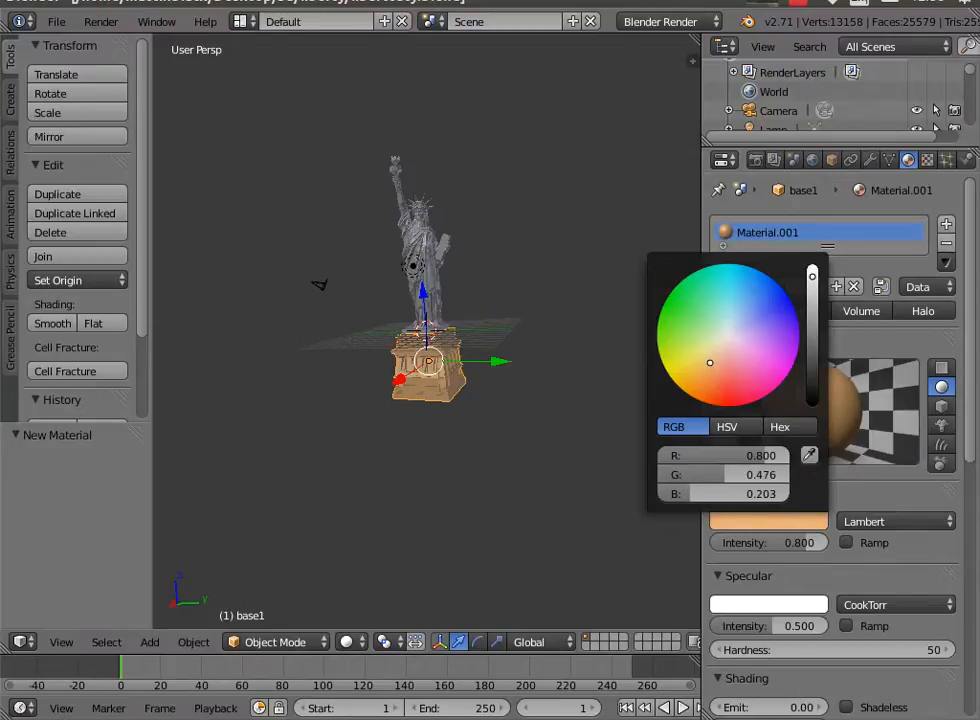
left_click_drag(790, 542, 765, 542)
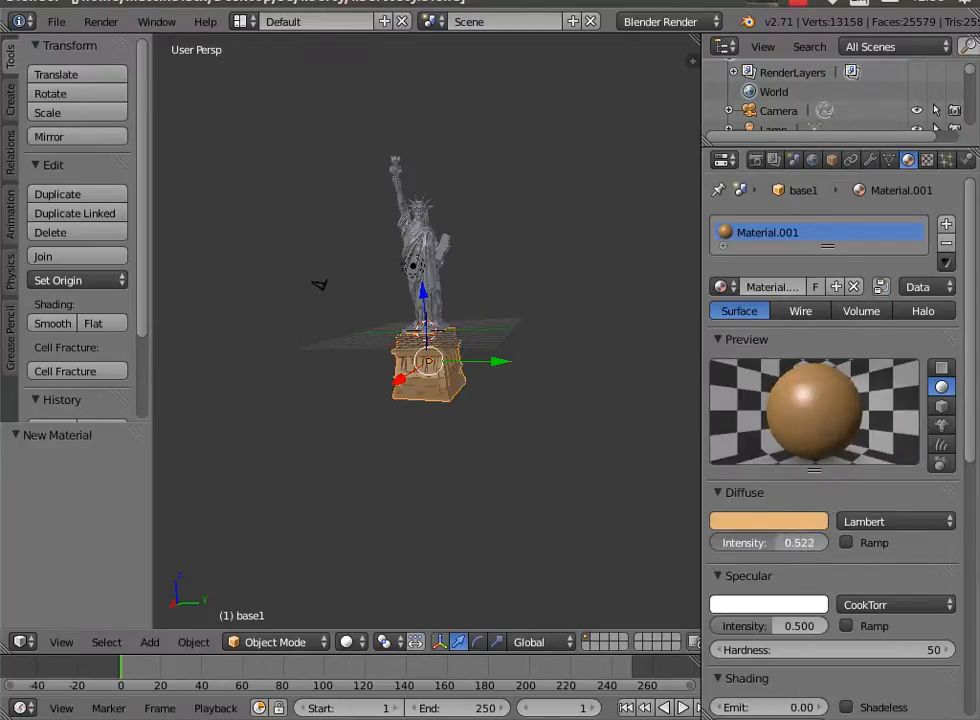
Give the pedestal material a pale cream specular colour and set its hardness to 19.
left_click(760, 606)
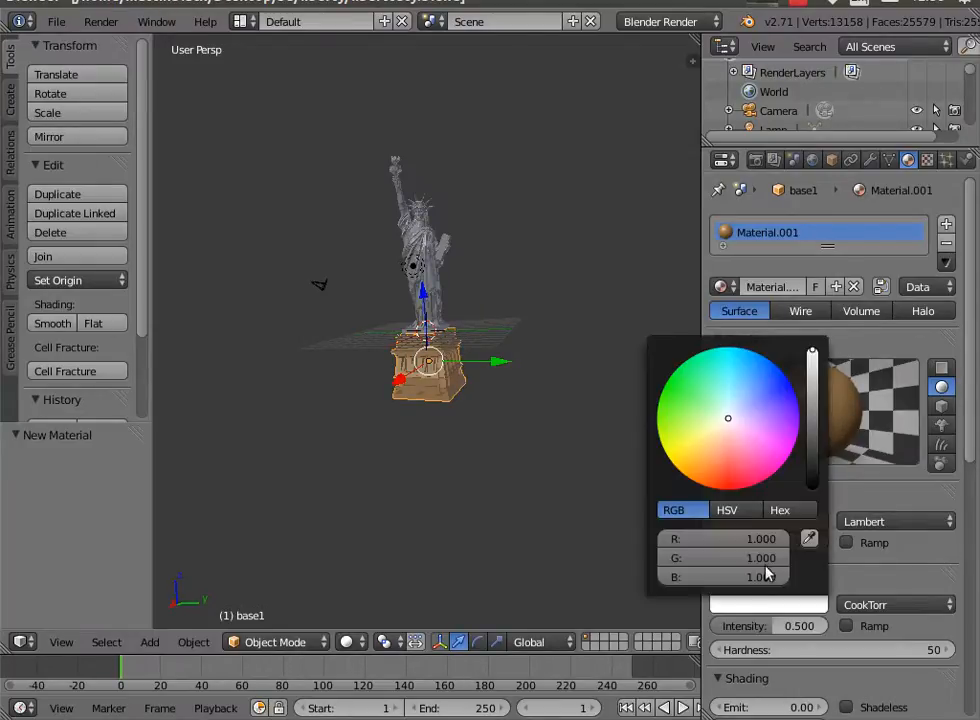
left_click(717, 427)
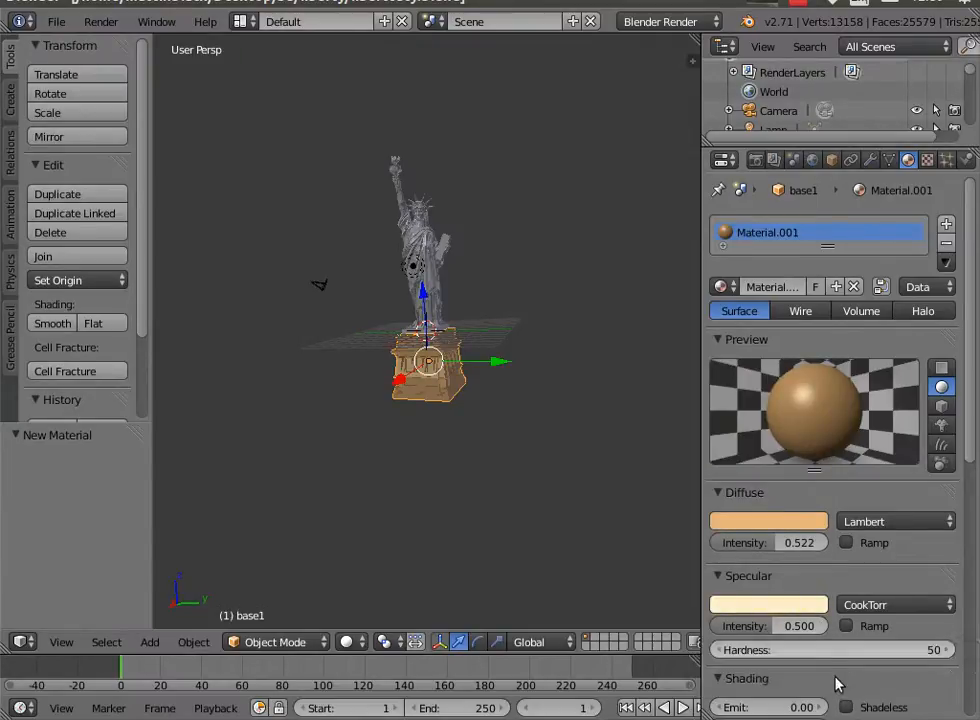
mouse_move(899, 652)
left_mouse_down()
mouse_move(854, 652)
mouse_move(903, 650)
left_mouse_up()
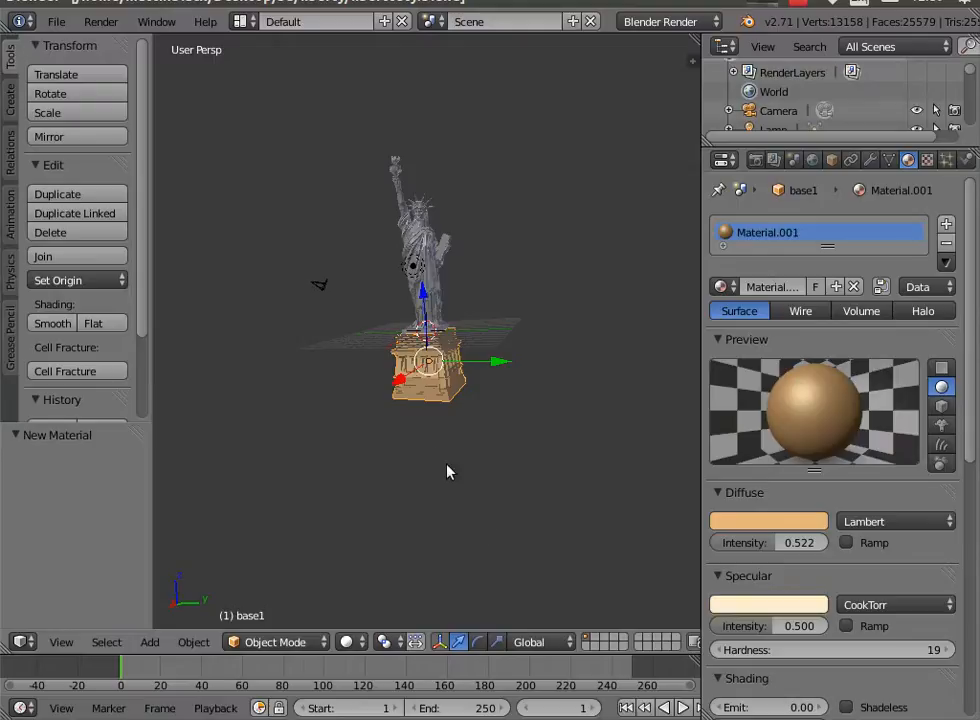
middle_click_drag(436, 460, 432, 273)
right_click(432, 273)
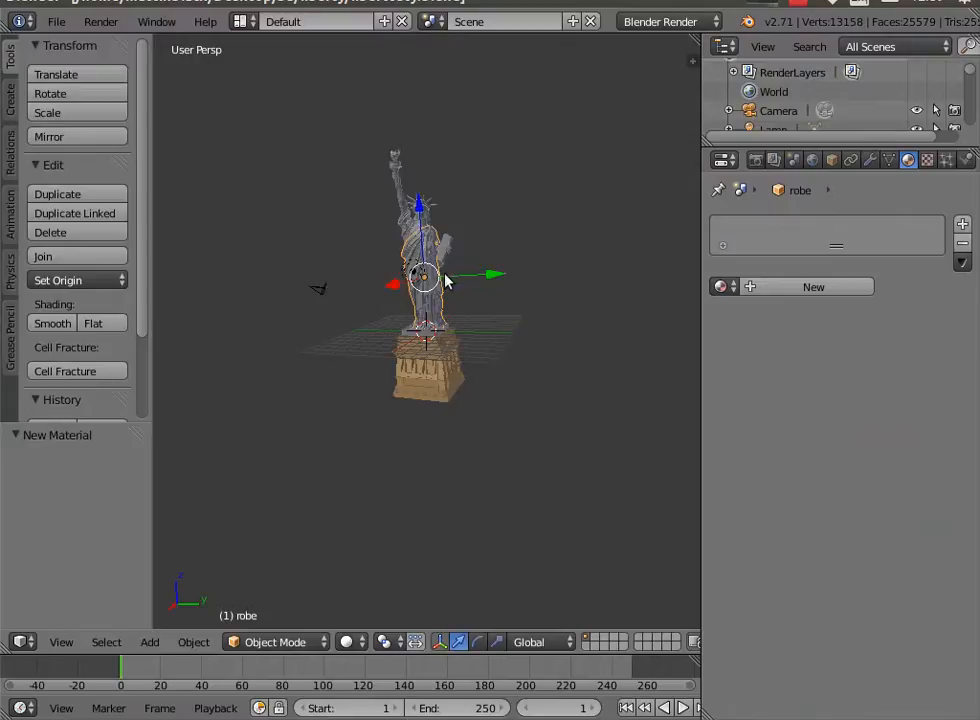
right_click(425, 336)
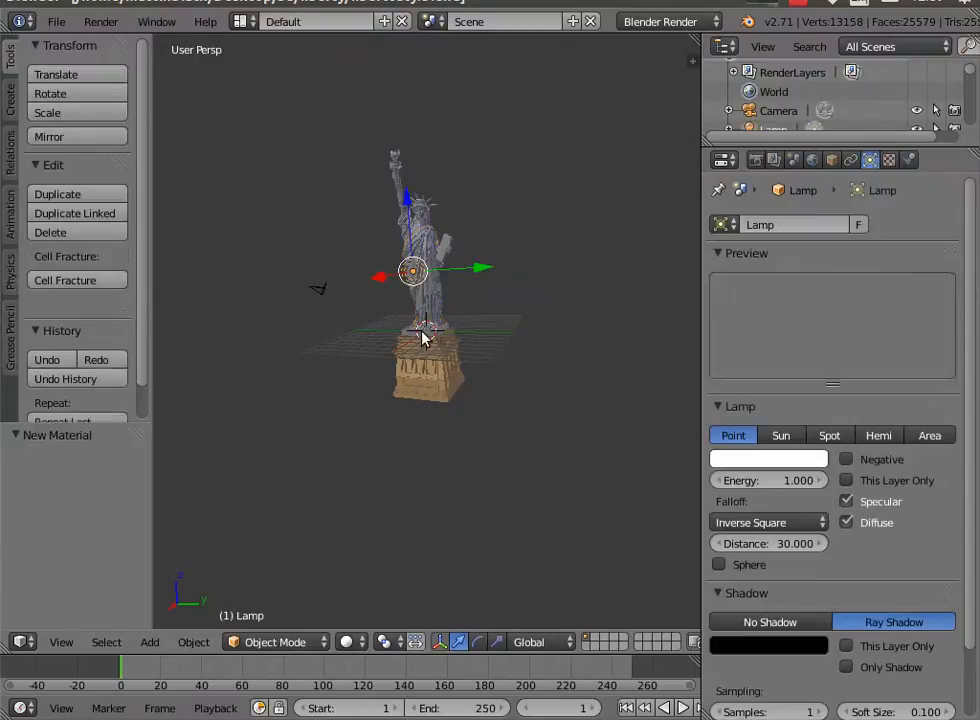
middle_click_drag(444, 457, 422, 411)
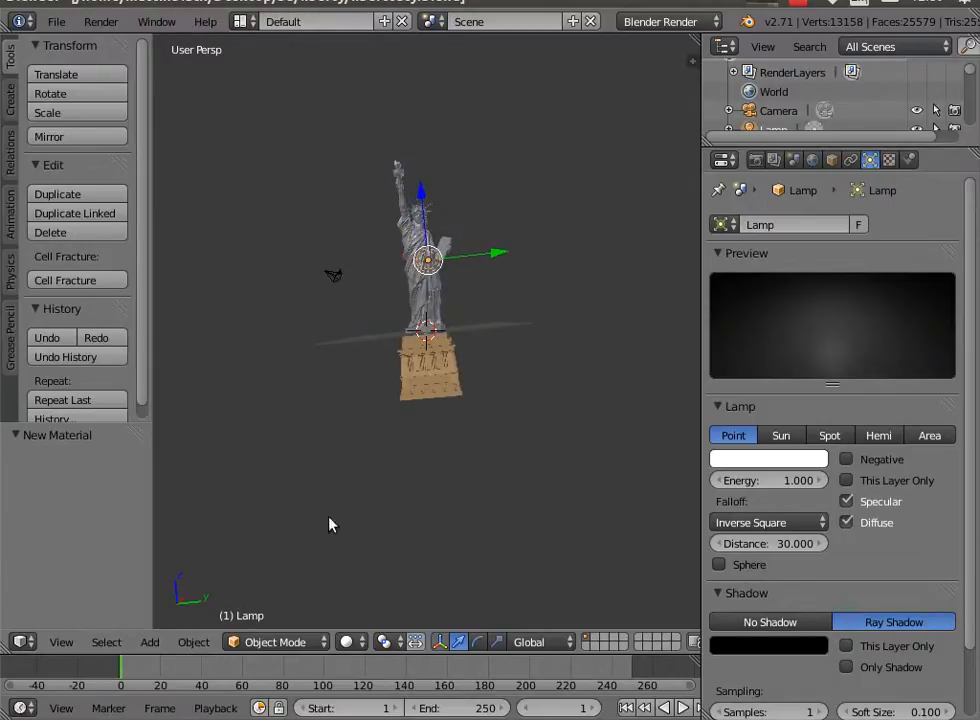
Box-select all statue parts above the pedestal in the front view and remove the lamp from the selection.
left_click(61, 642)
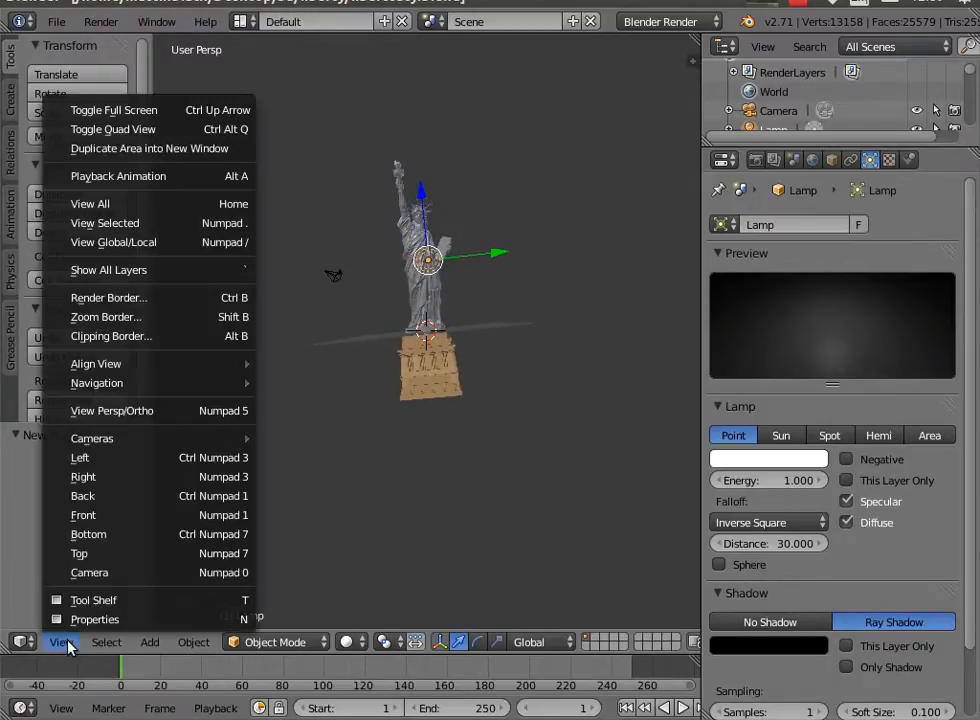
left_click(102, 518)
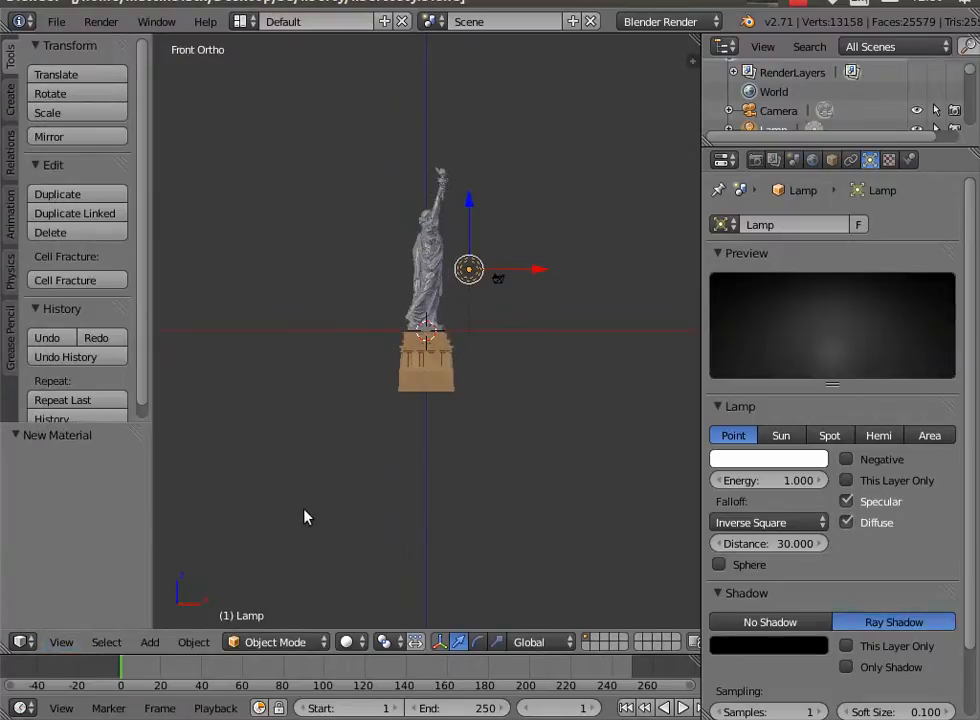
scroll(308, 517, "up", 2)
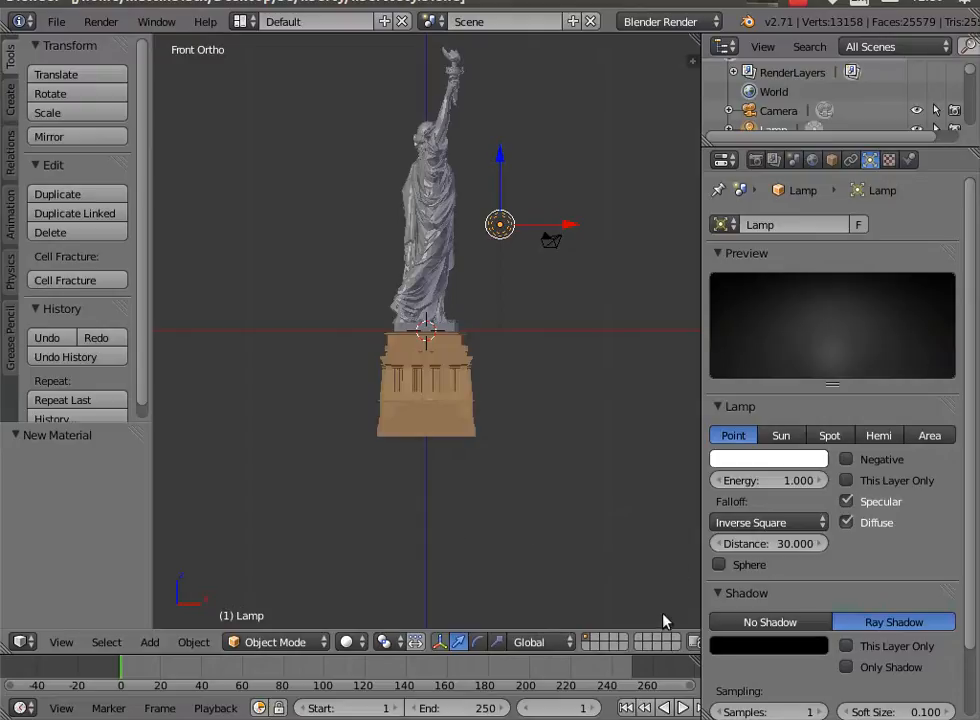
scroll(657, 645, "down", 2)
scroll(647, 641, "down", 5)
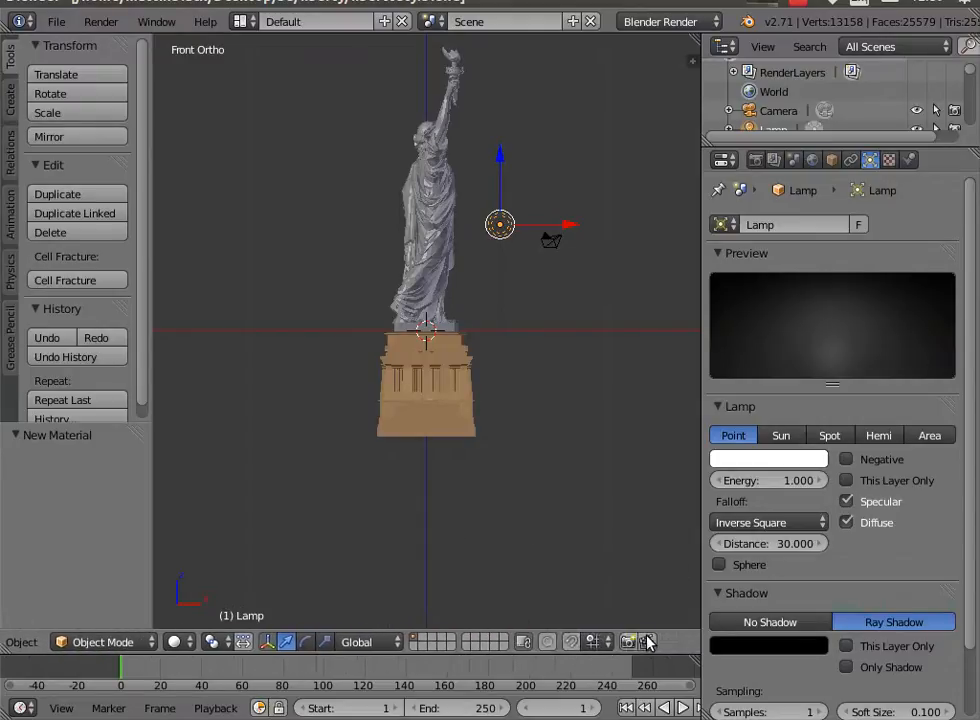
scroll(647, 641, "up", 1)
scroll(647, 641, "up", 6)
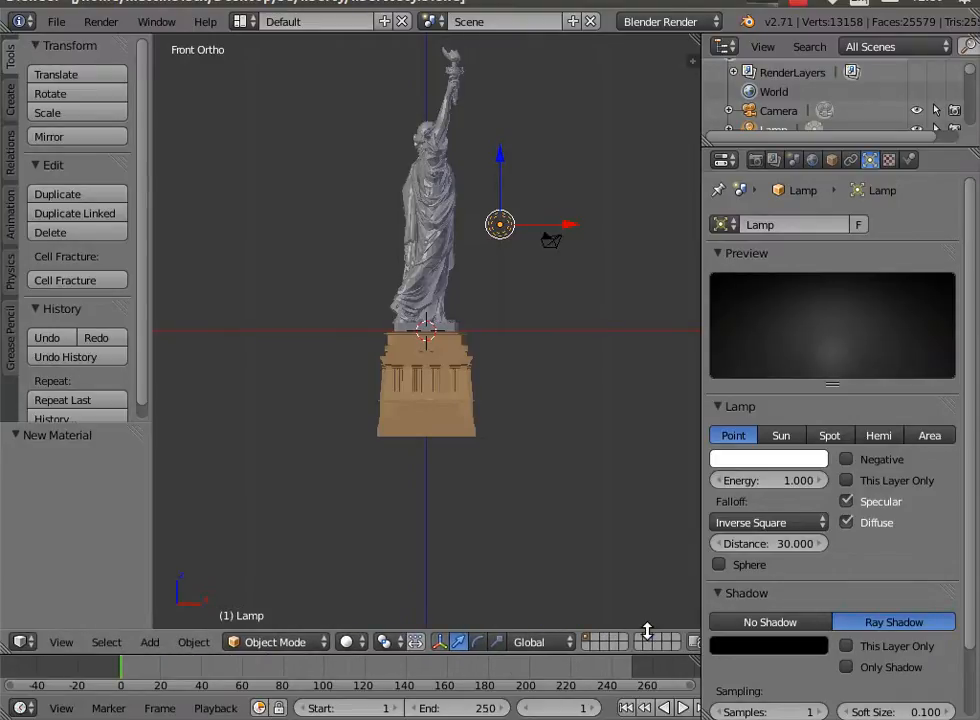
scroll(647, 631, "down", 2)
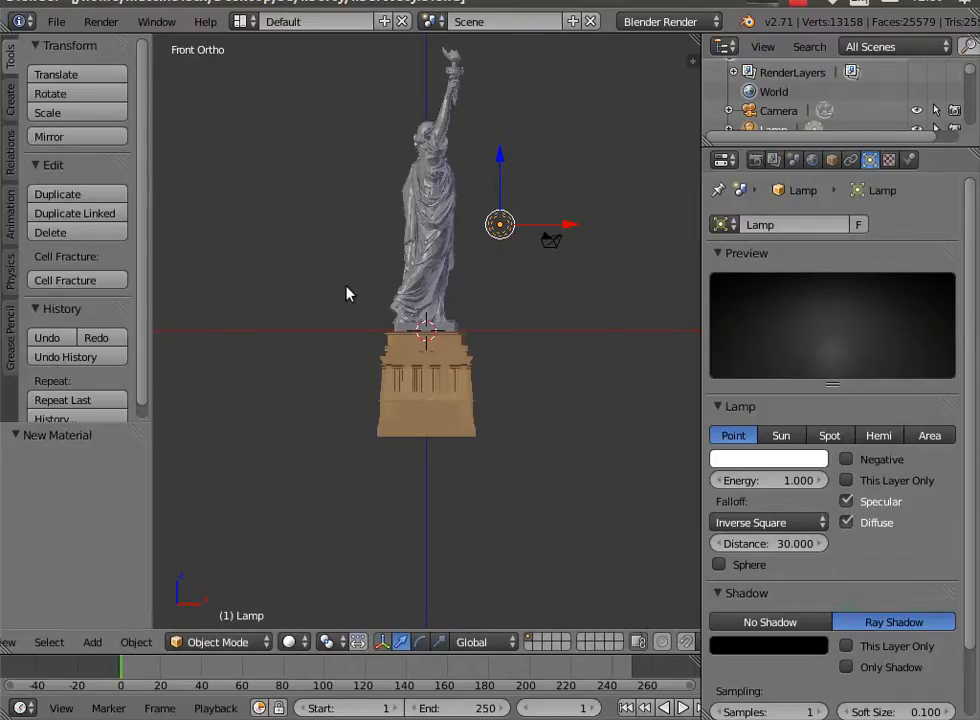
key("b")
left_click_drag(358, 327, 466, 44)
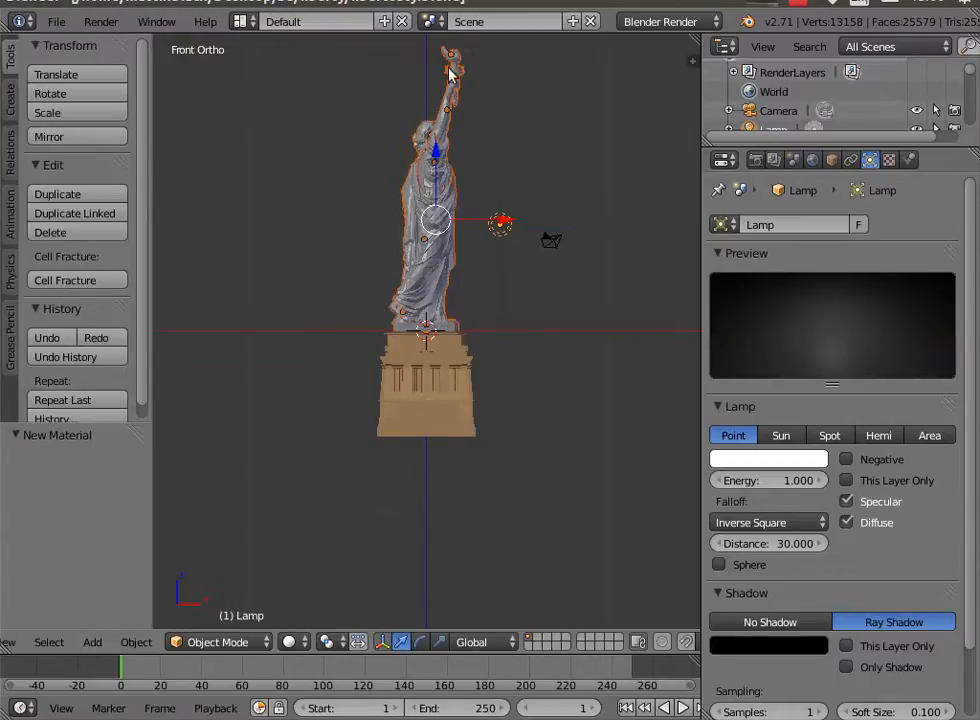
middle_click_drag(324, 462, 270, 524)
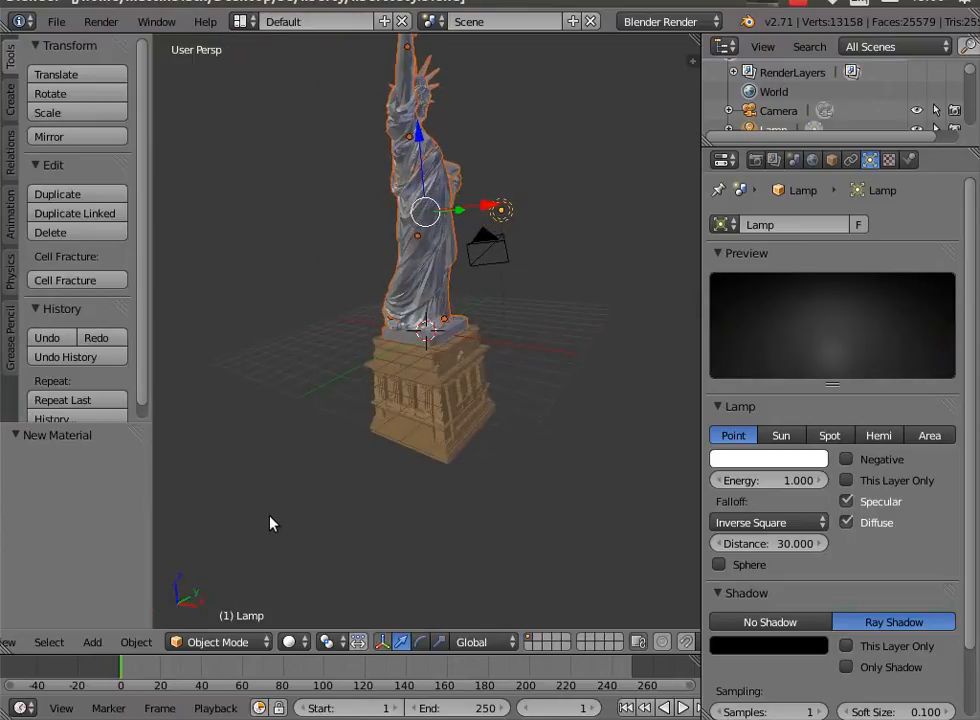
right_click(503, 214, "shift")
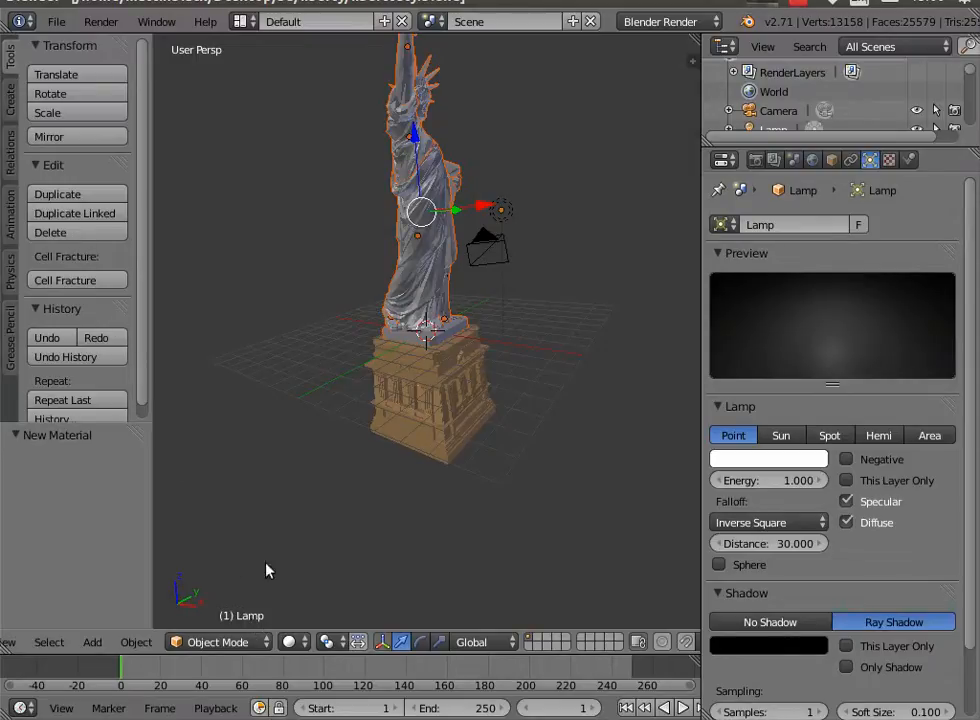
scroll(136, 350, "down", 1)
scroll(136, 330, "up", 1)
scroll(143, 100, "down", 1)
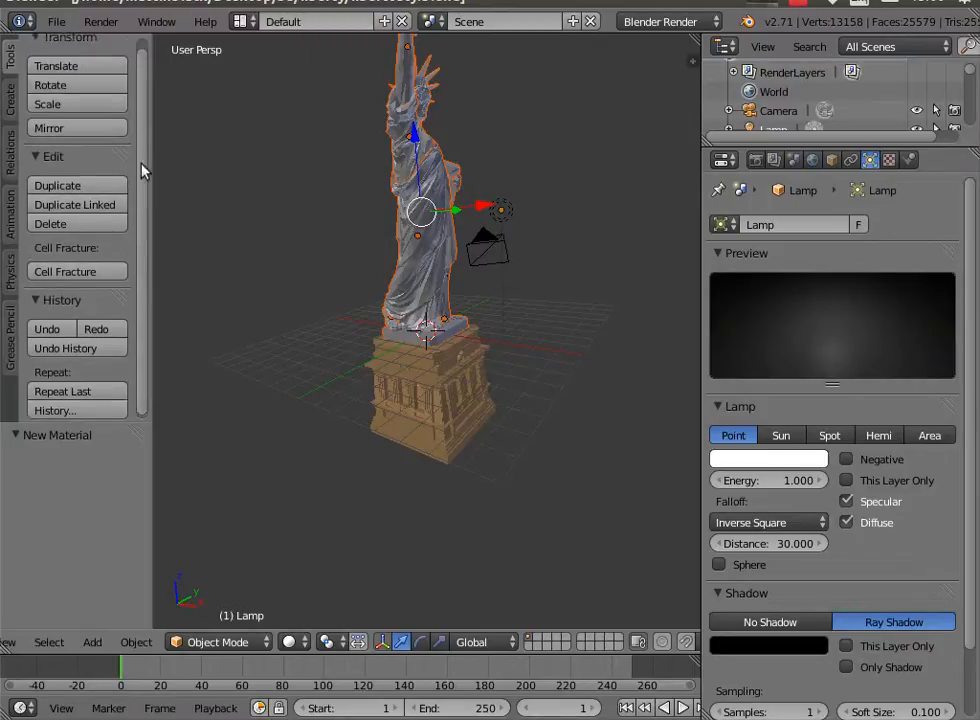
scroll(145, 150, "up", 1)
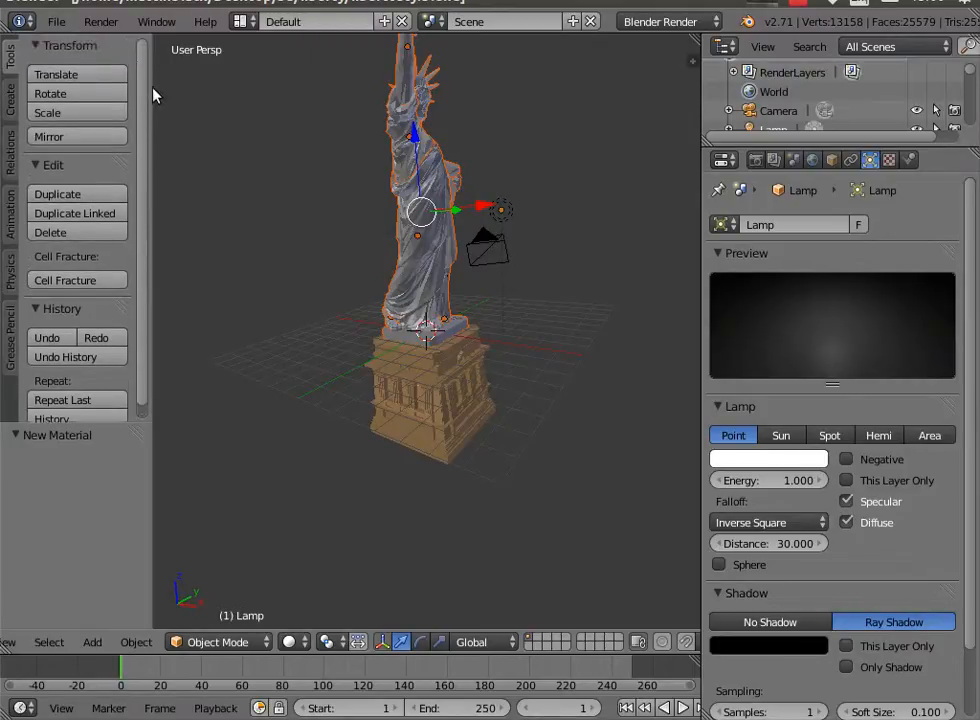
left_click(11, 100)
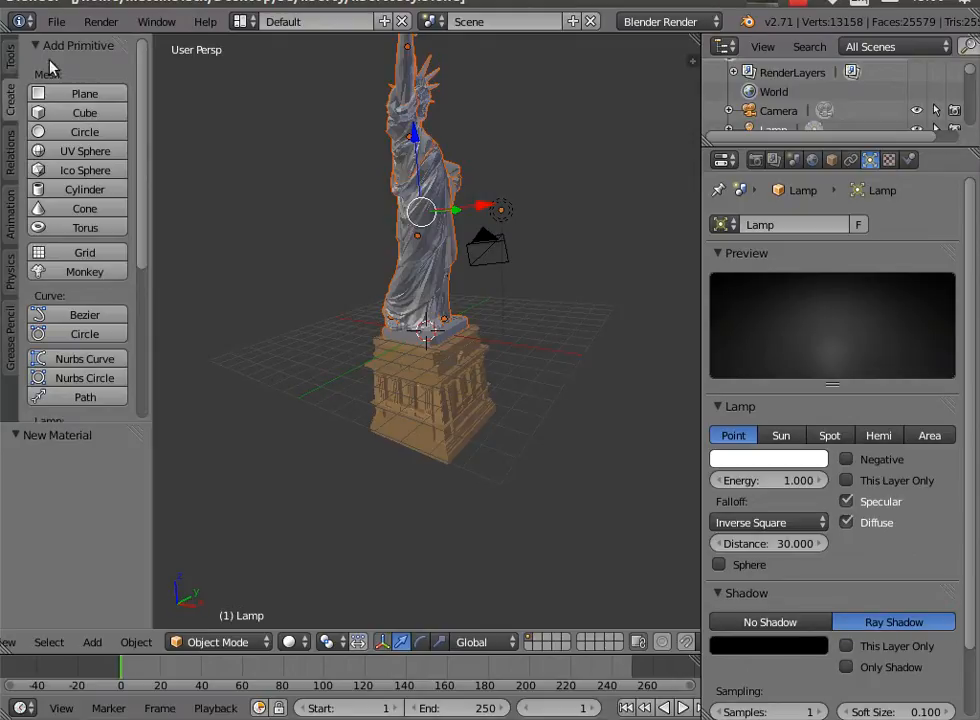
left_click(11, 57)
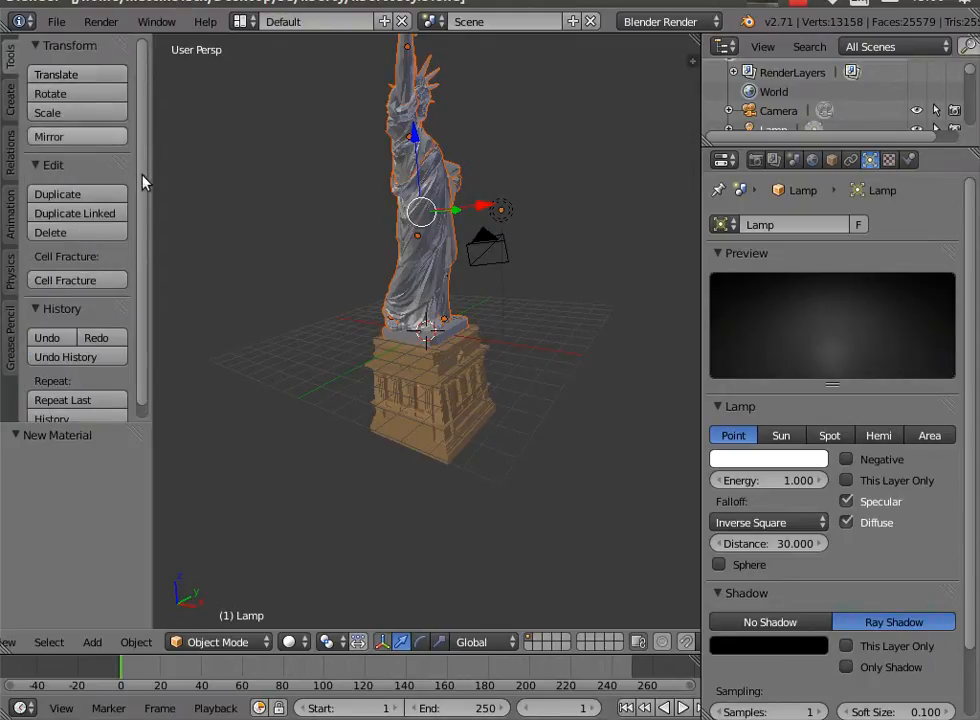
scroll(140, 337, "down", 1)
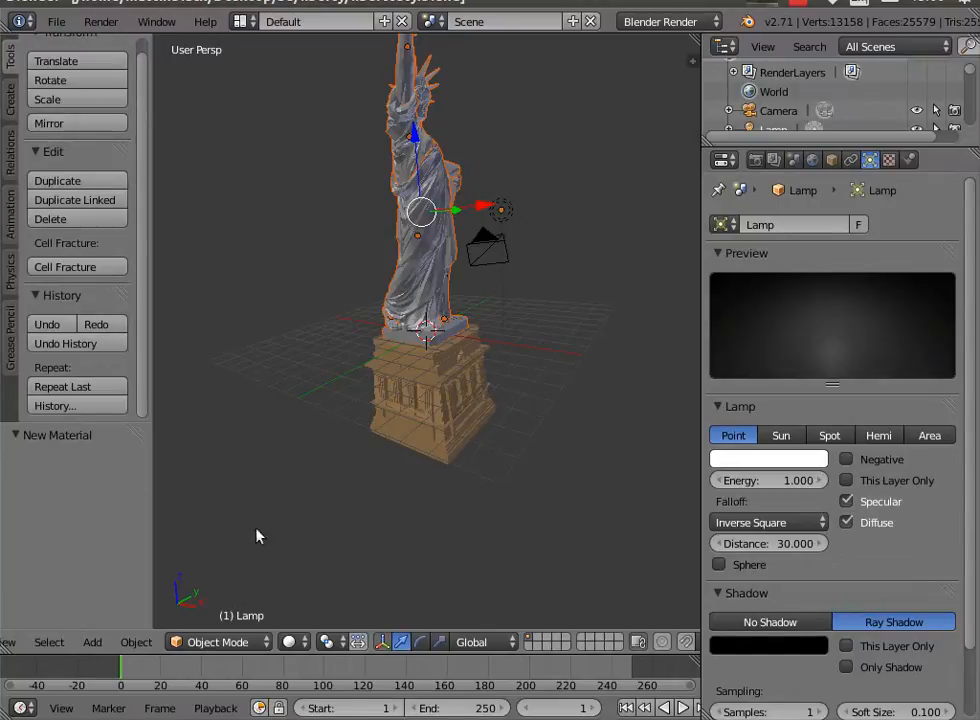
left_click(136, 642)
Make the armrobe part the active object and join all selected statue parts into it.
scroll(378, 256, "up", 2)
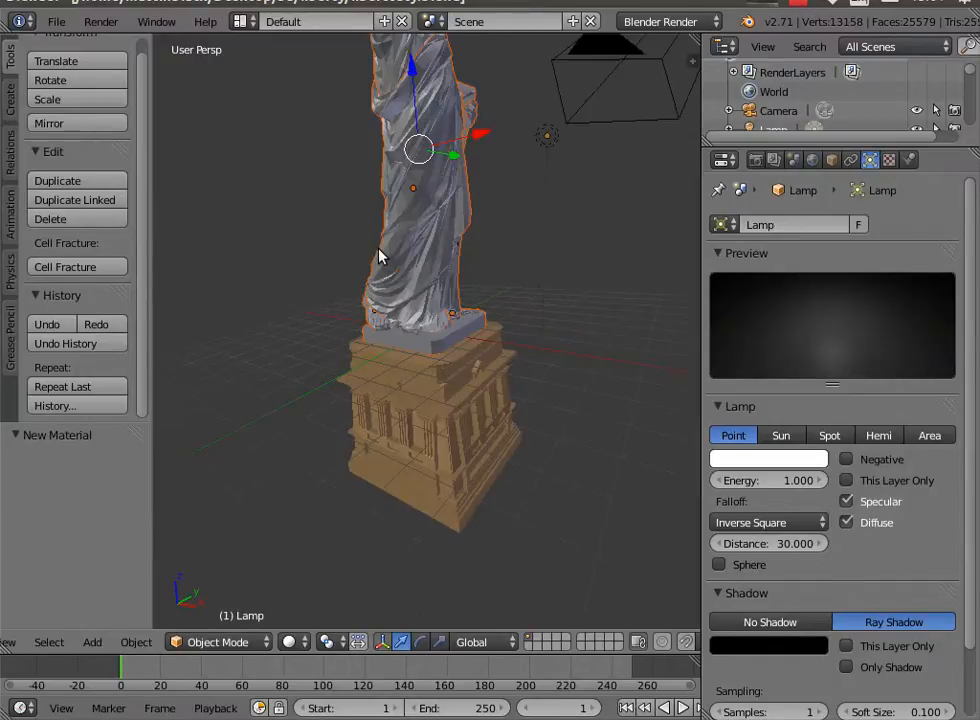
scroll(378, 256, "down", 4)
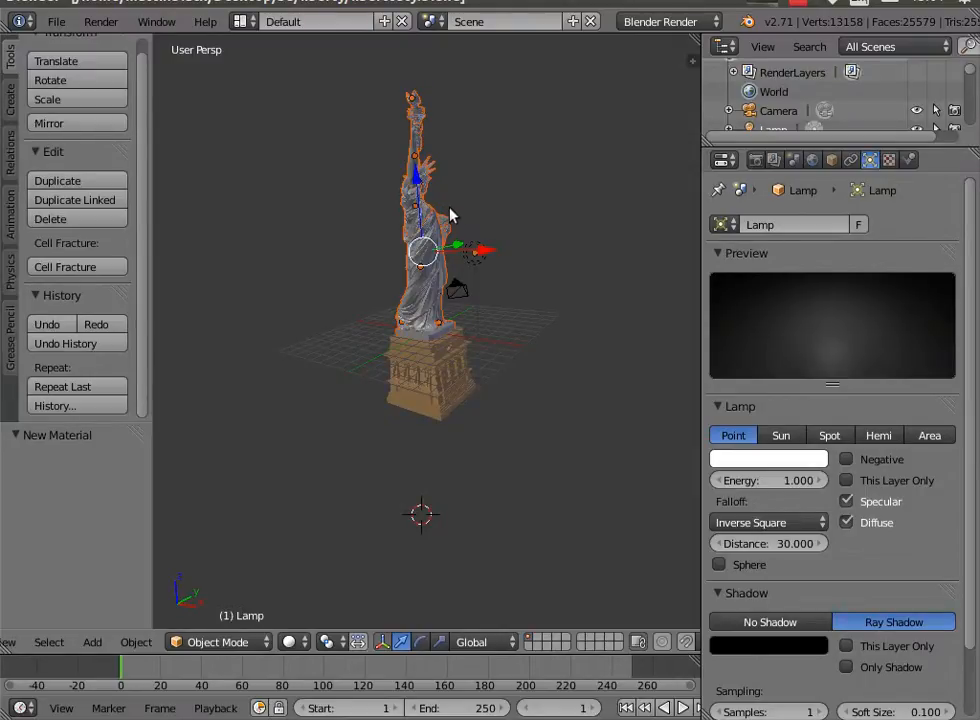
left_click(414, 206, "shift")
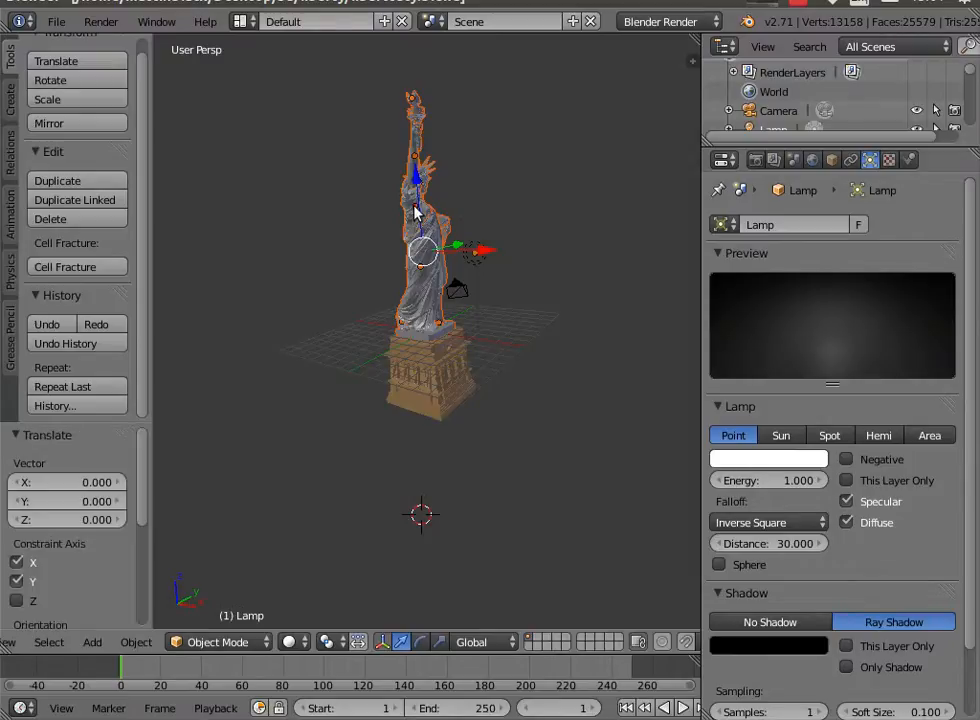
left_click(414, 206, "shift")
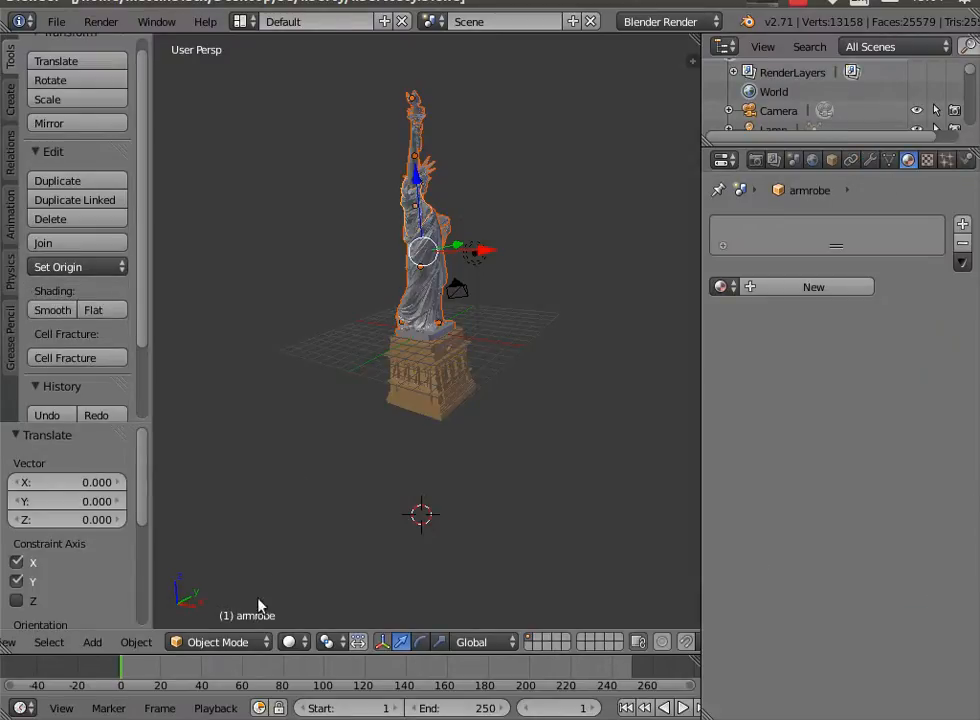
left_click(57, 245)
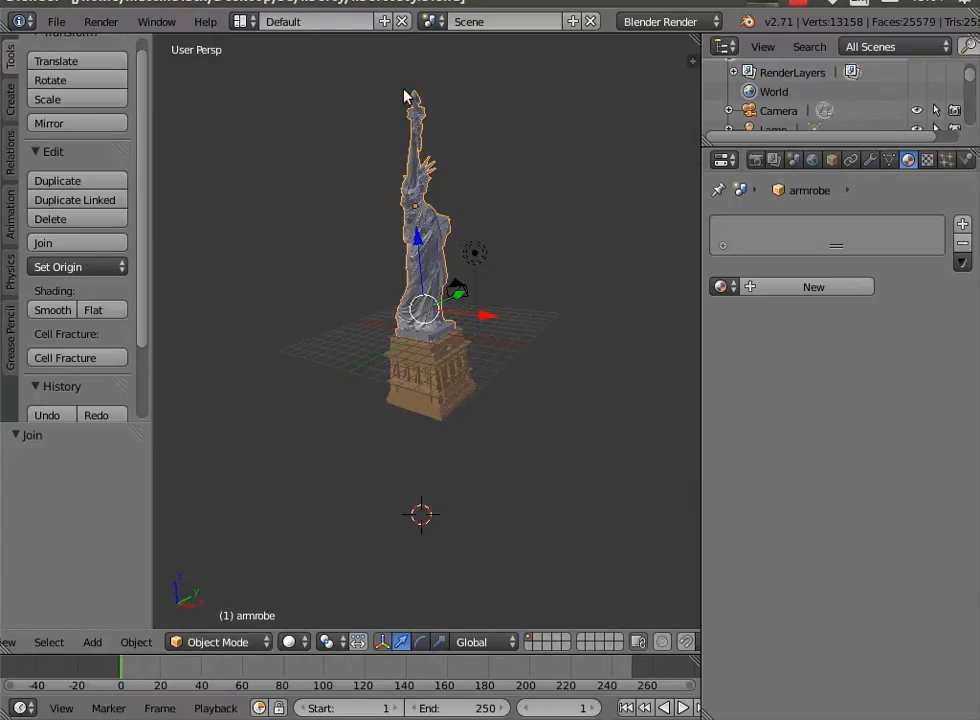
Add a new material to the joined statue and name it bronze.
middle_click_drag(604, 462, 555, 465)
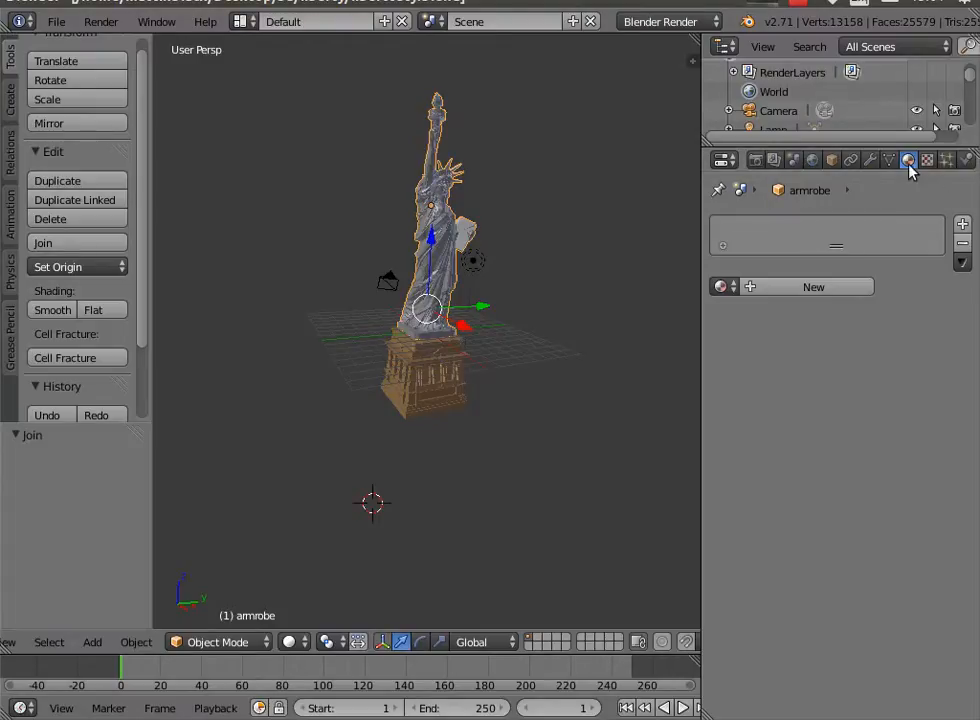
left_click(962, 224)
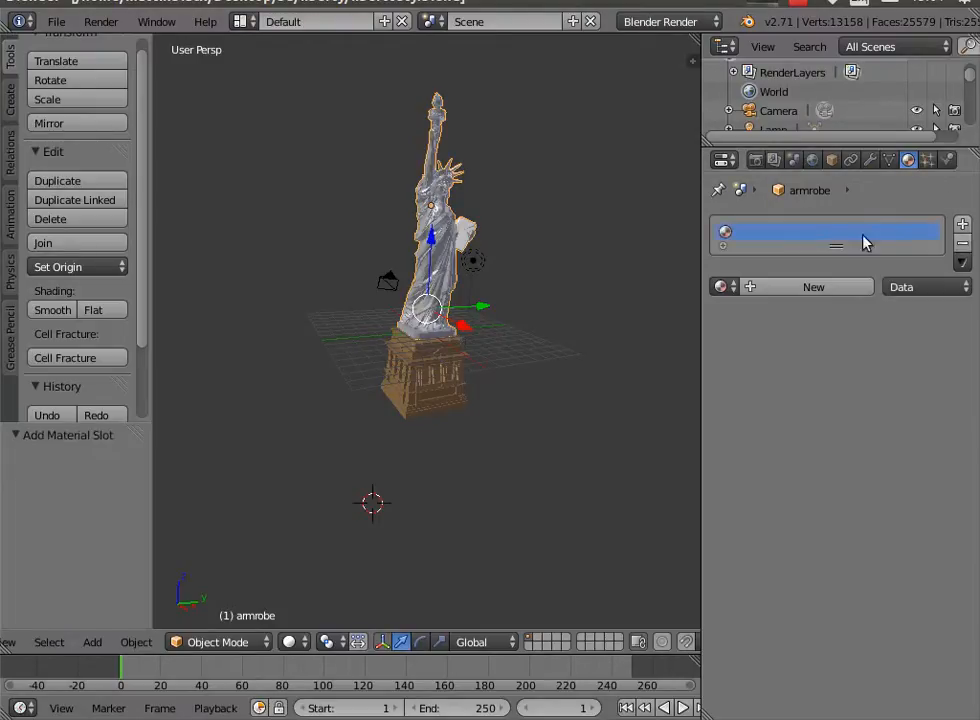
left_click(758, 288)
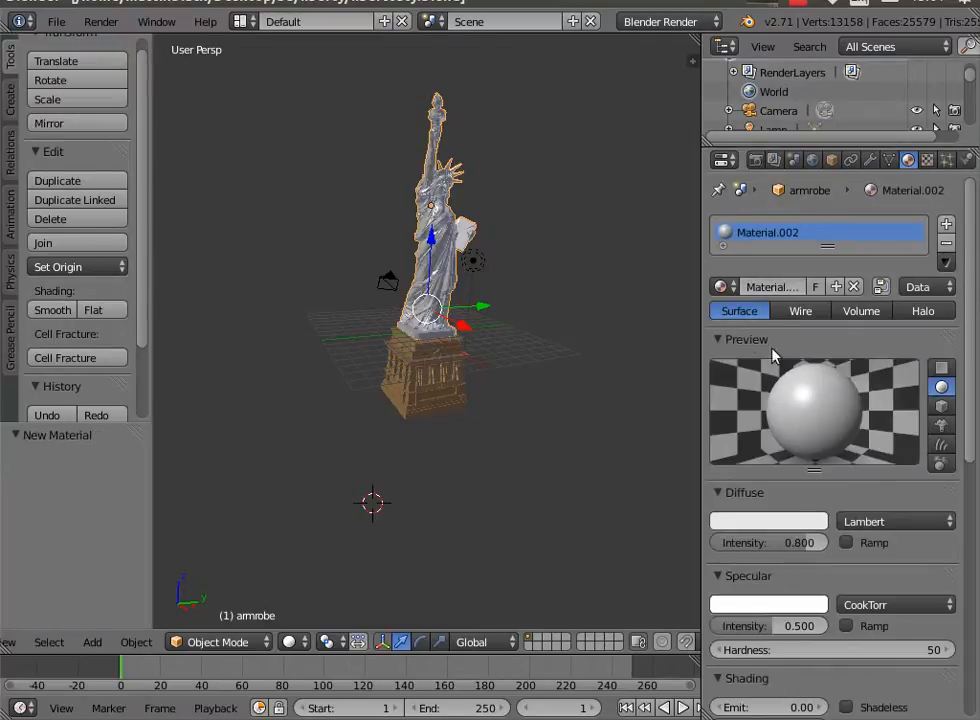
left_click(762, 288)
type("bronze")
key("Return")
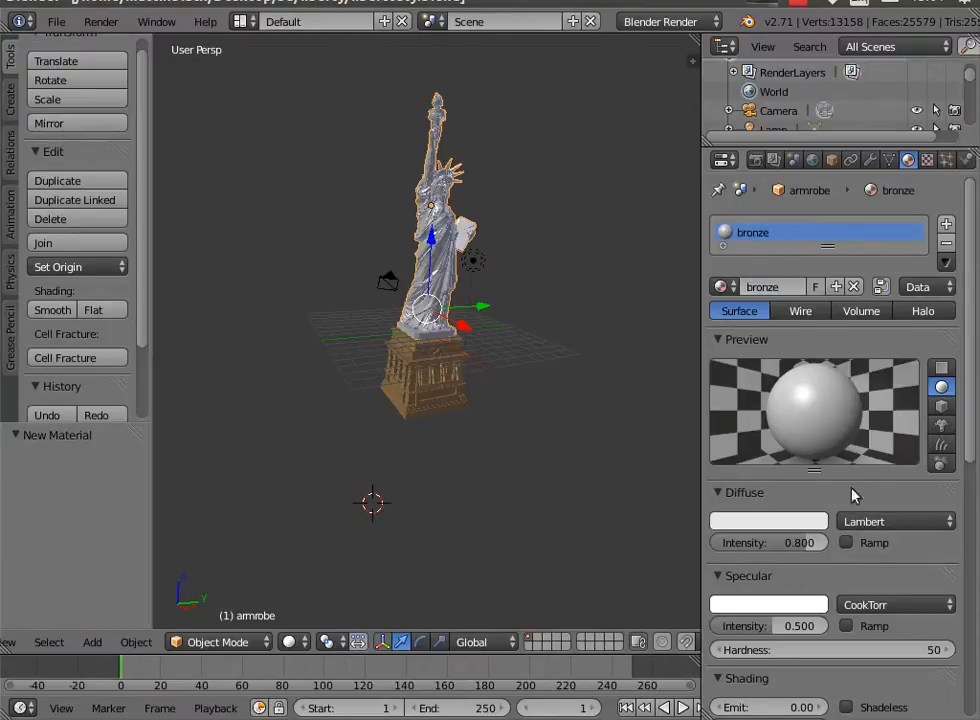
Set the bronze material's diffuse colour to a dark green.
left_click(762, 520)
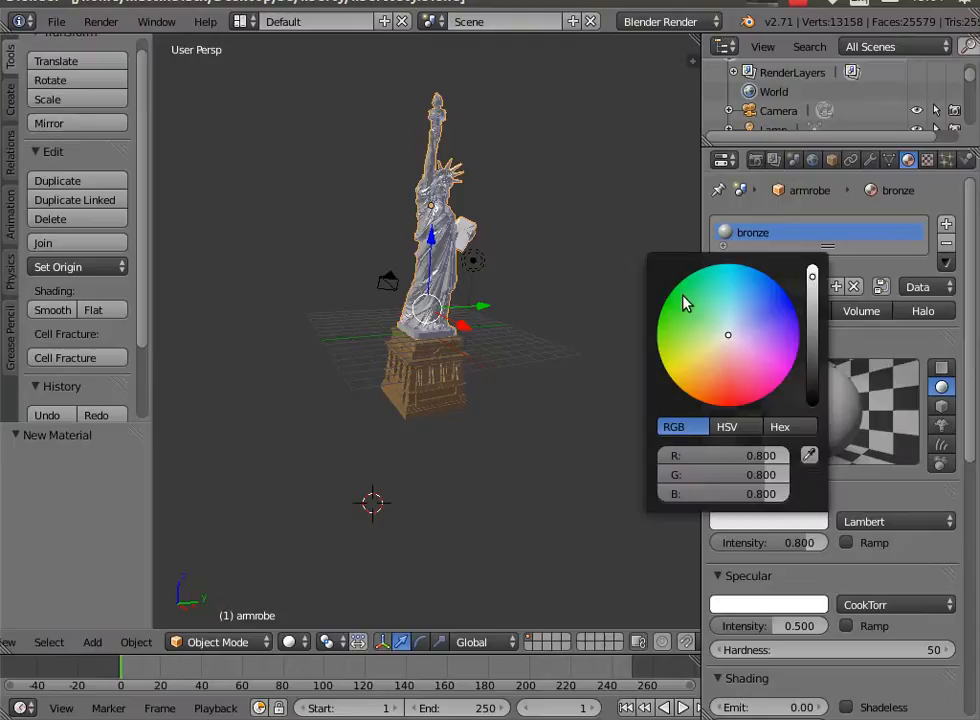
left_click(700, 323)
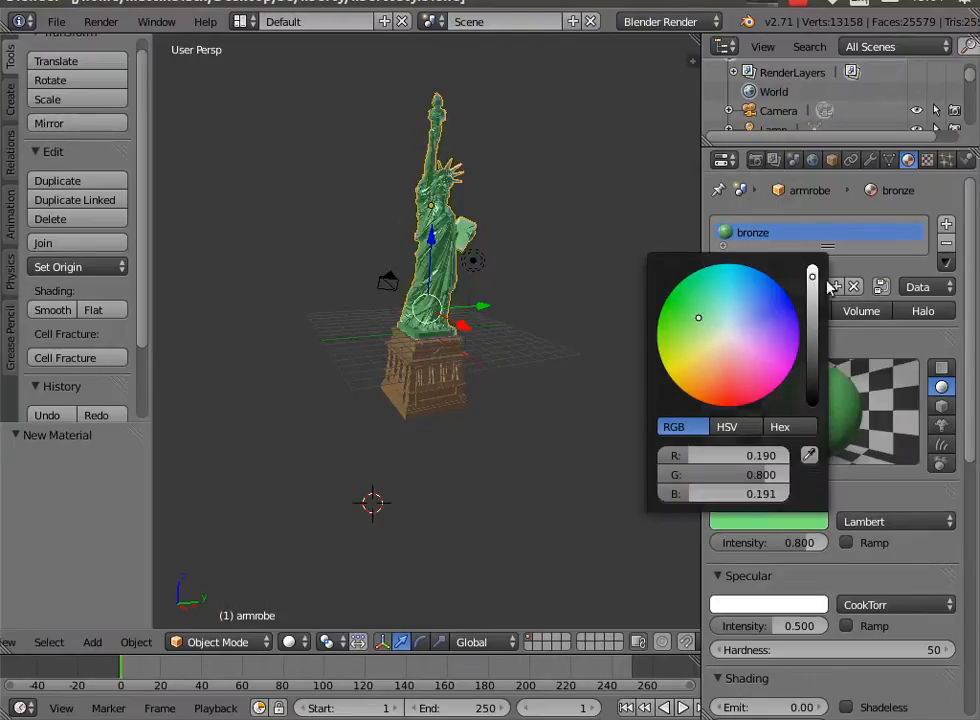
left_click_drag(812, 277, 812, 339)
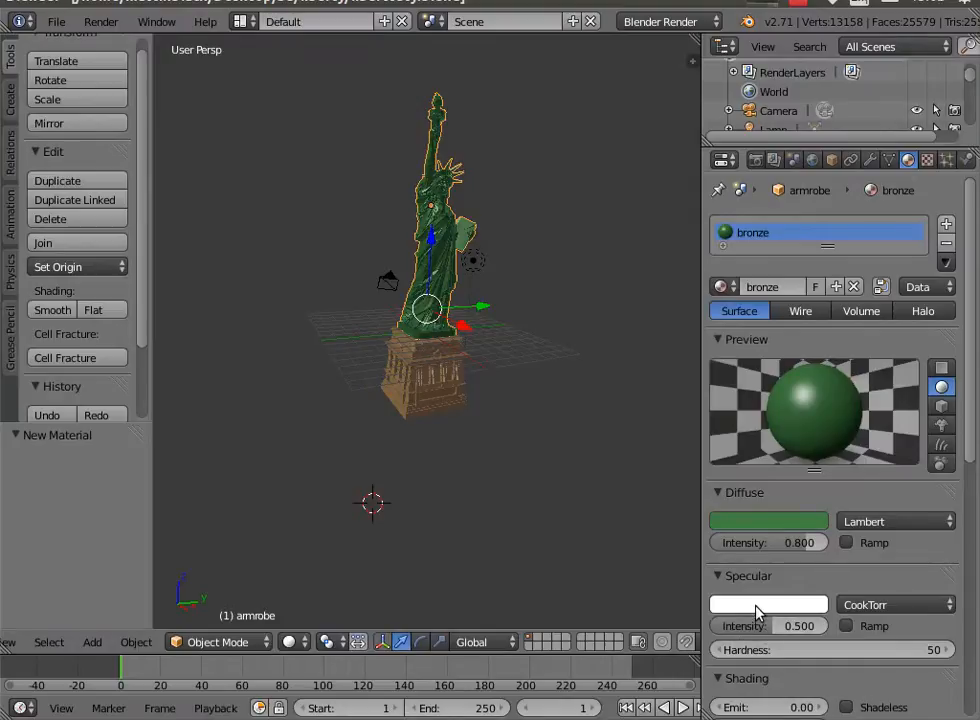
Give the bronze material a pale green specular colour and set its hardness to 67.
left_click(757, 607)
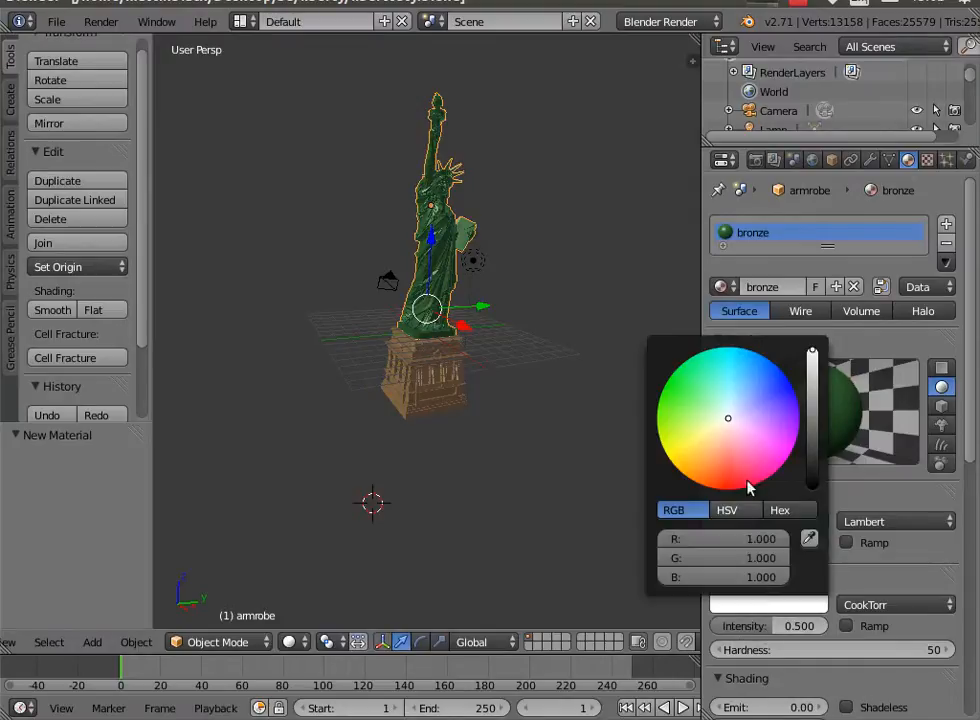
left_click(707, 400)
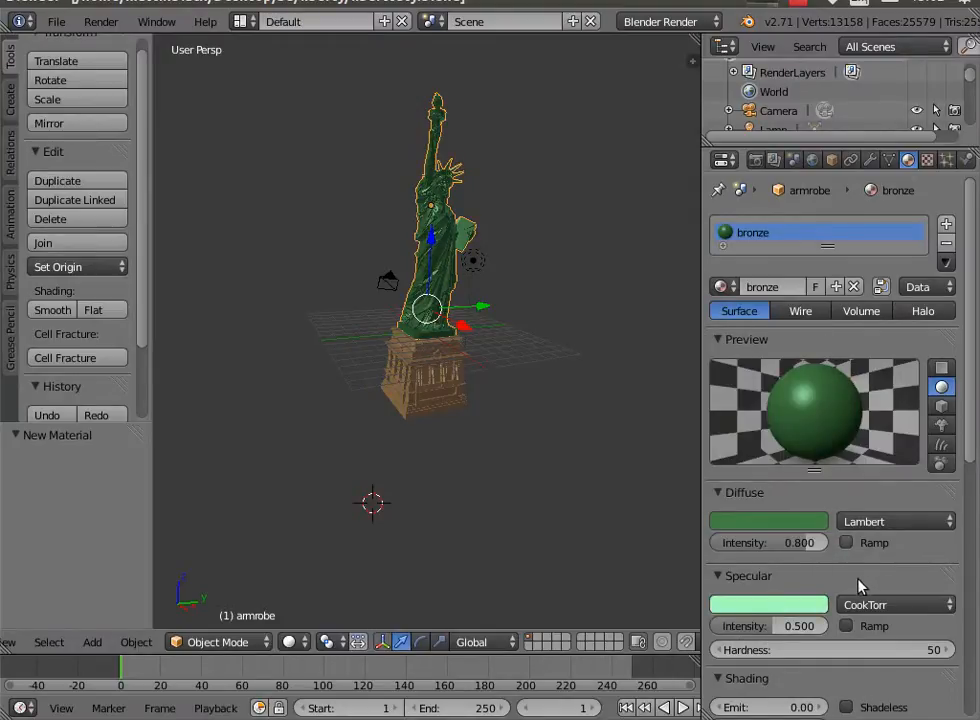
scroll(860, 587, "down", 2)
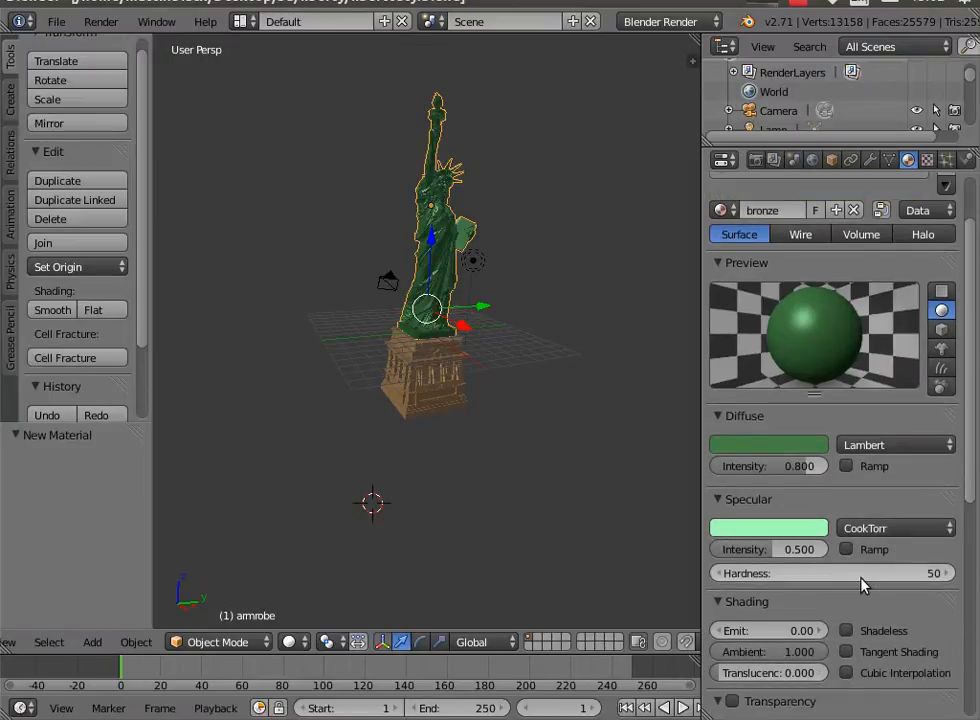
left_click_drag(845, 576, 870, 576)
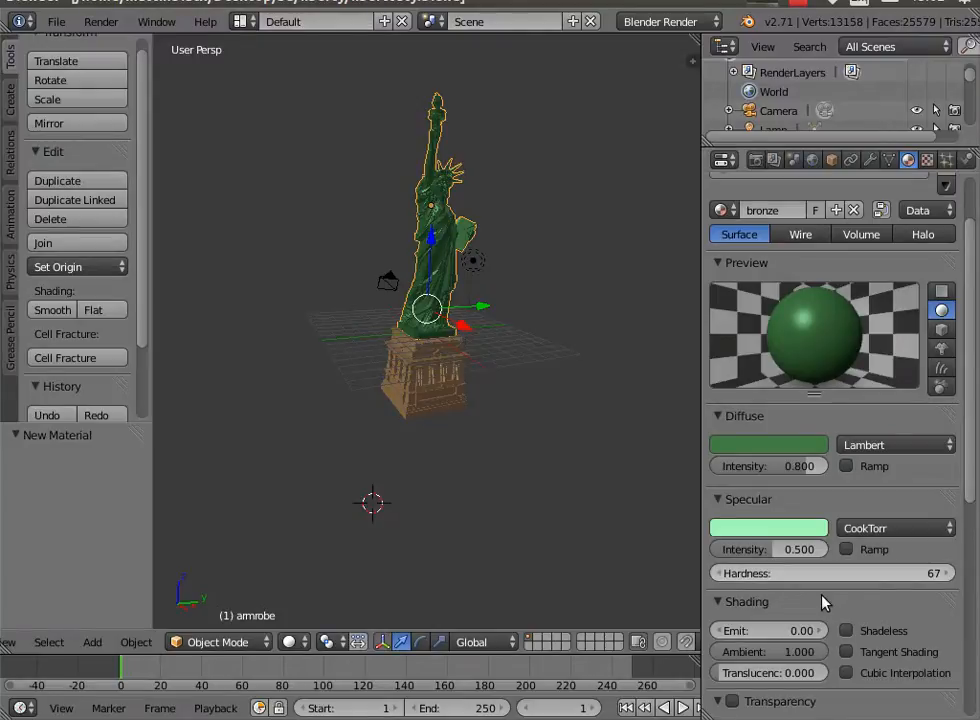
Enable mirror reflection on the bronze material with a slight reflectivity and a green mirror colour.
scroll(822, 601, "down", 2)
scroll(830, 608, "down", 2)
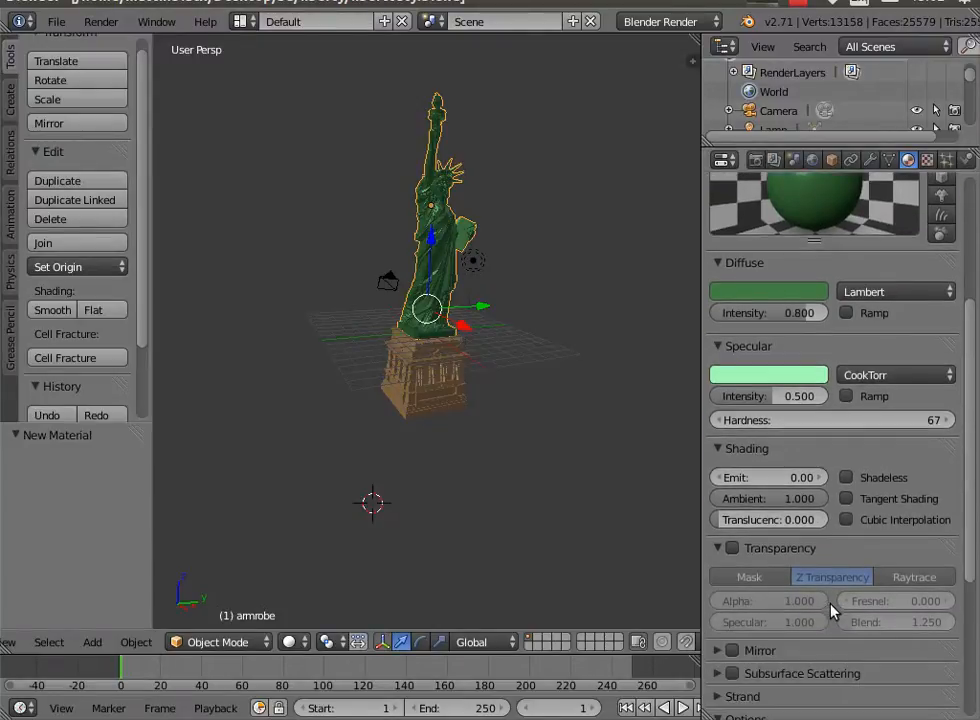
scroll(737, 575, "down", 2)
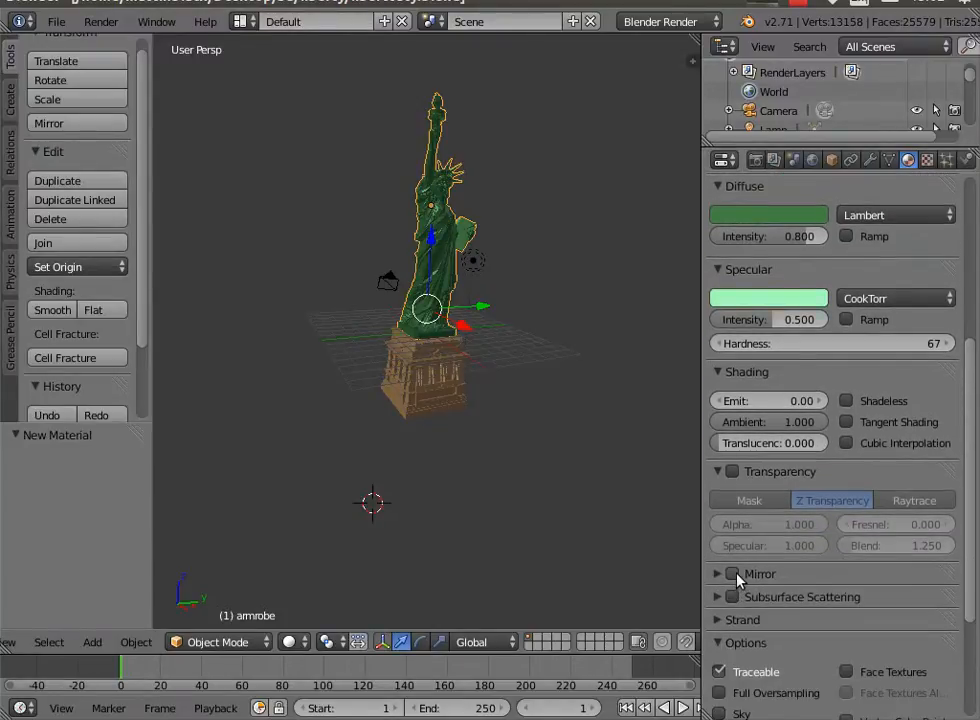
left_click(722, 575)
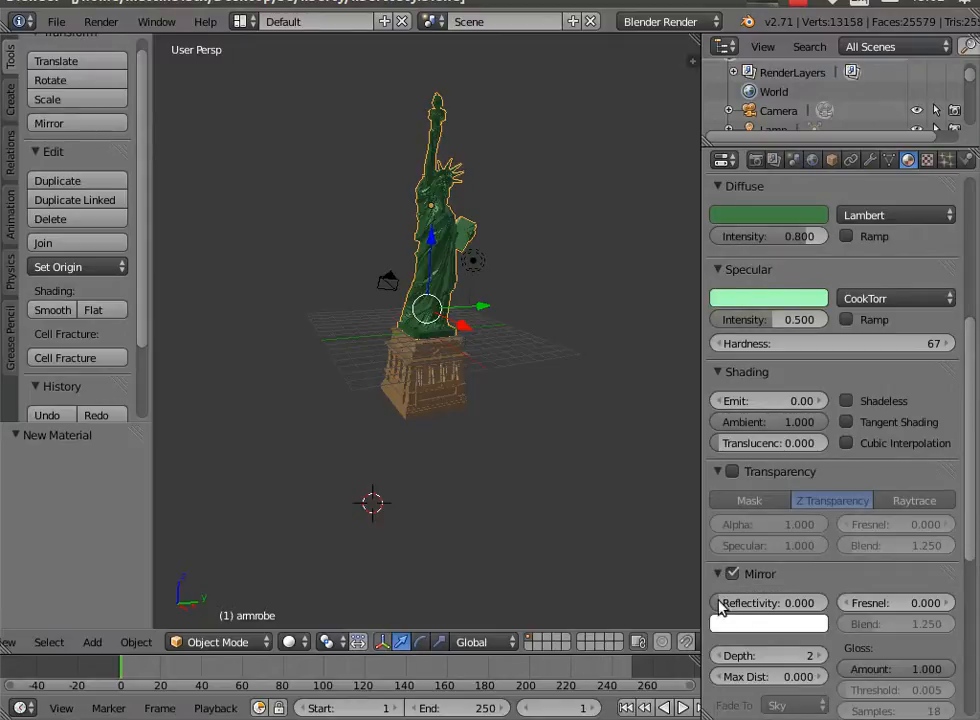
left_click_drag(735, 603, 745, 604)
left_click(745, 626)
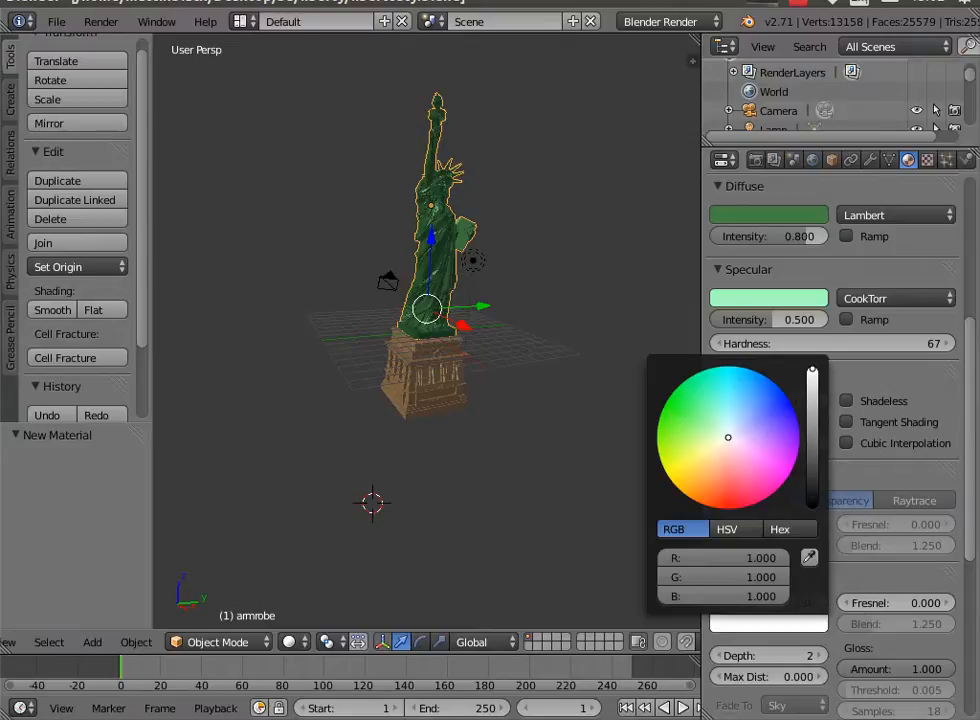
left_click(673, 411)
left_click(911, 578)
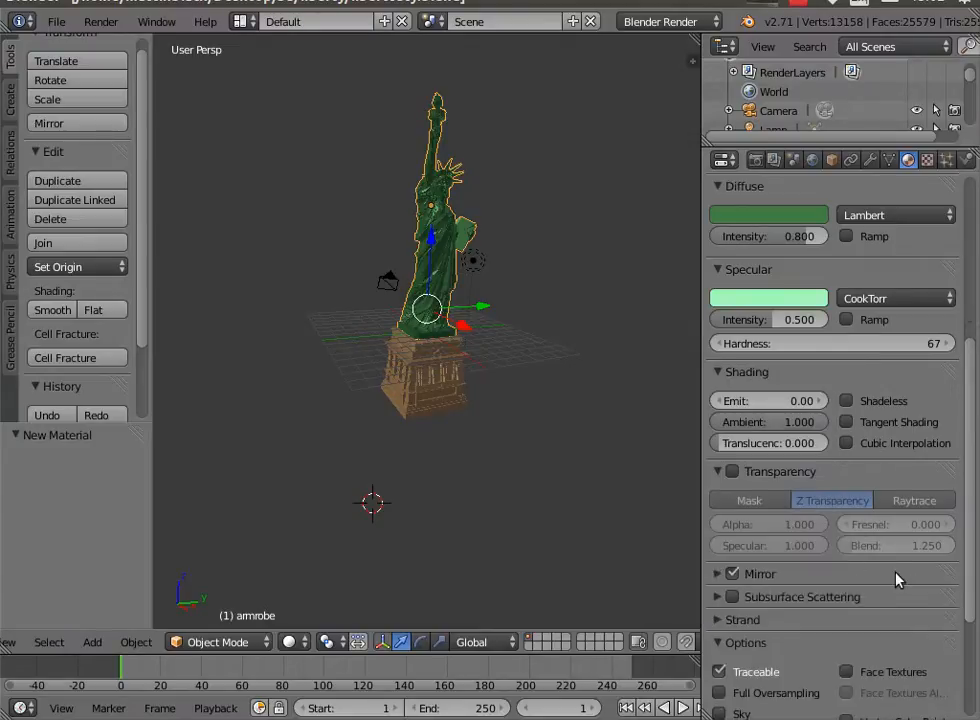
Add a new texture to the bronze material and set its type to Image or Movie.
scroll(745, 355, "up", 8)
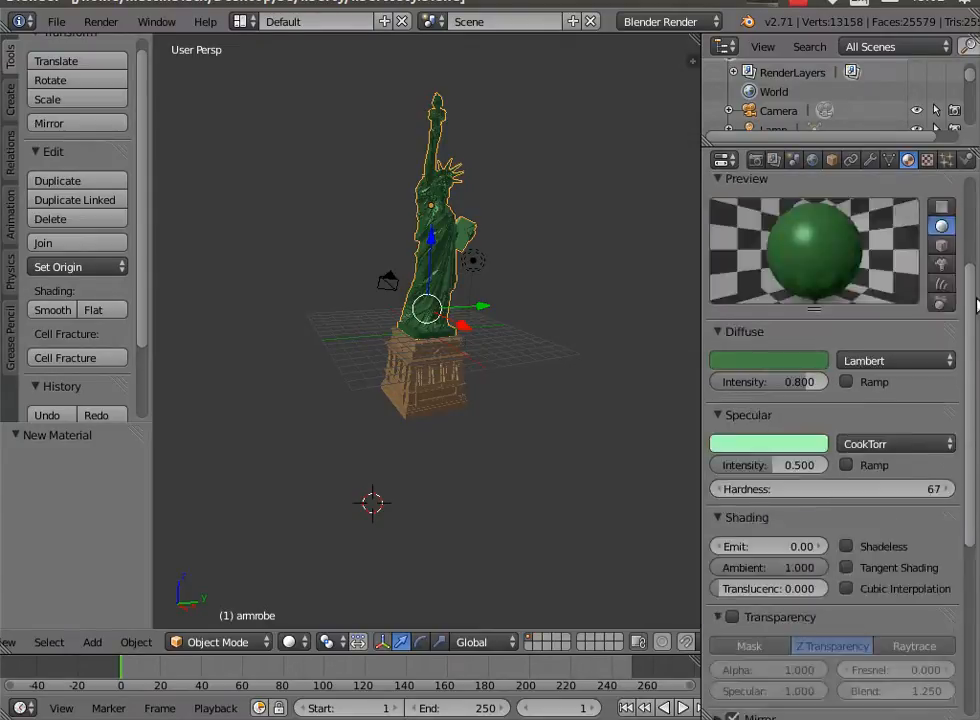
left_click(928, 161)
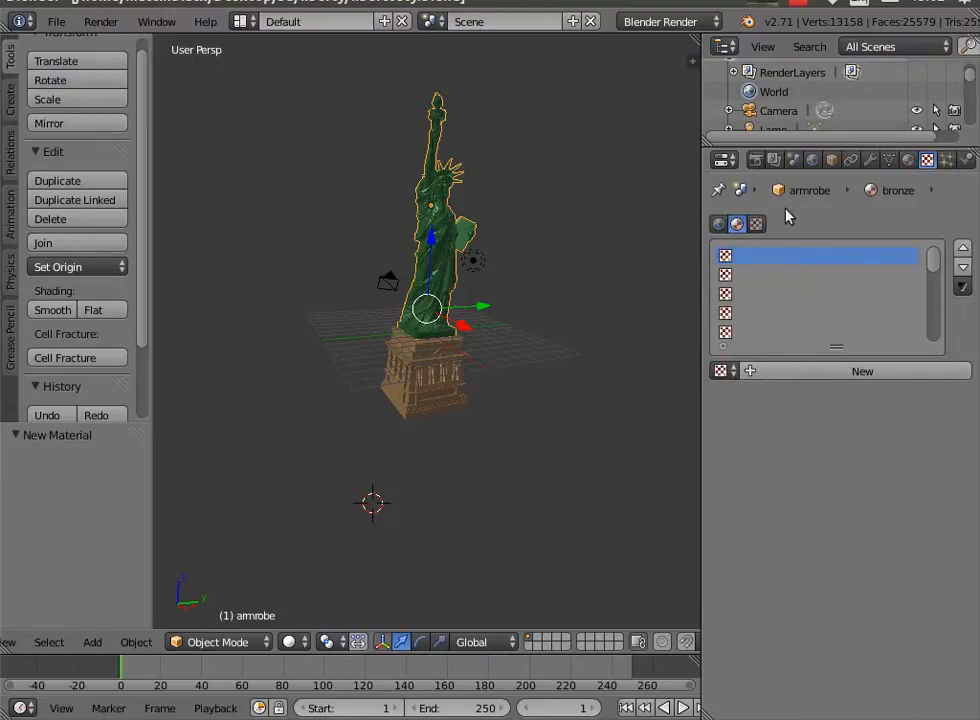
left_click(755, 375)
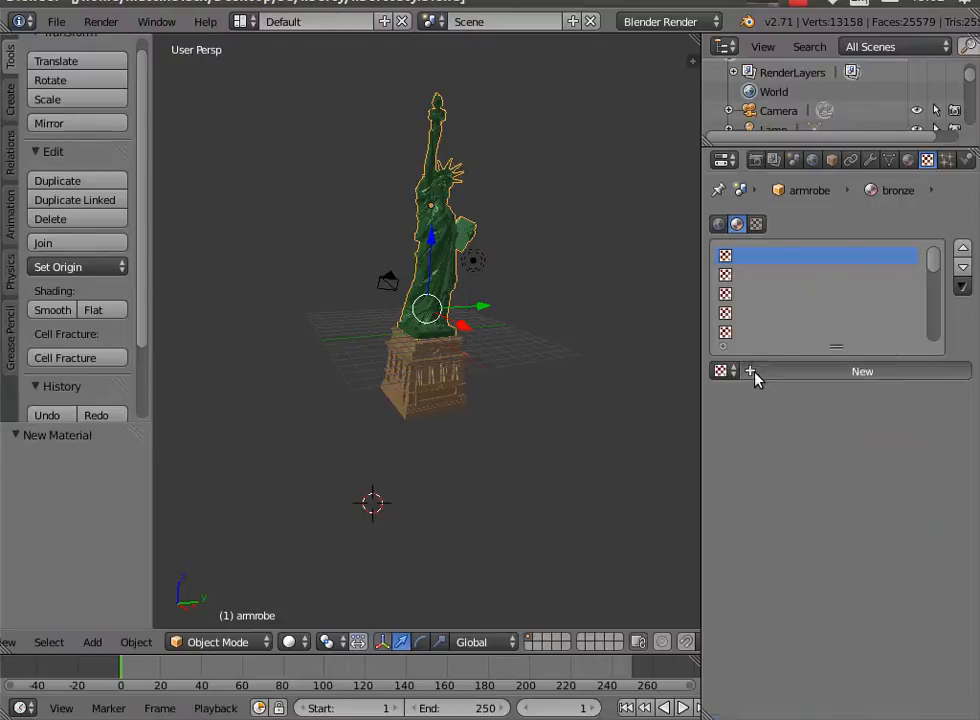
left_click(803, 395)
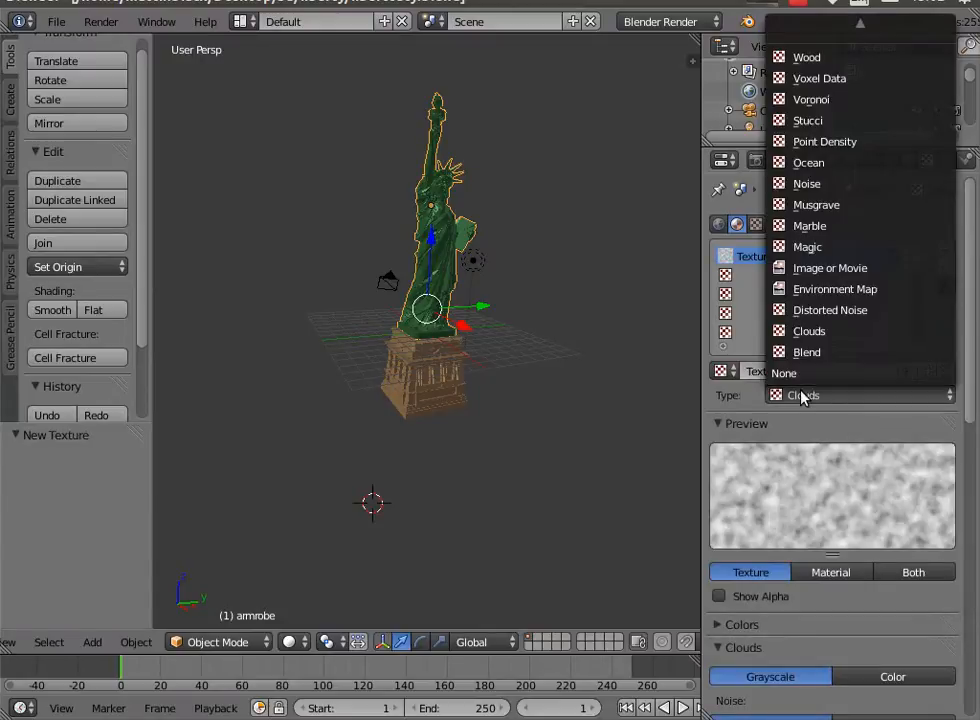
left_click(828, 266)
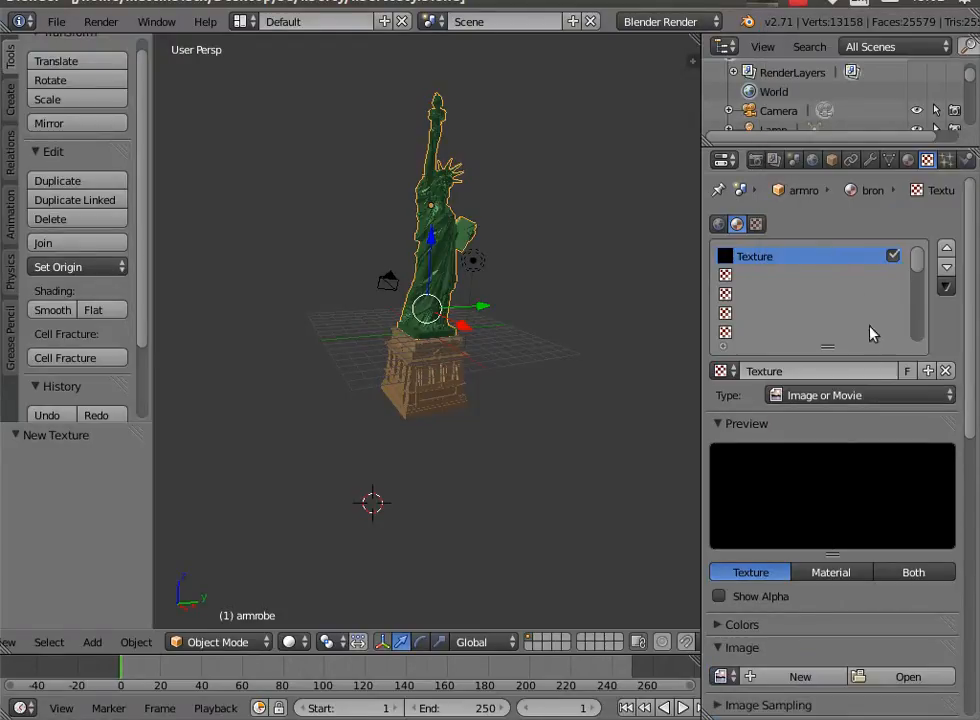
Load 1447PatinaT2.jpgf90a3996-72e6-40a0-a0bb-bd8d4752c375Large.jpg from the liberty folder as the texture image and show its mapping settings.
left_click(903, 677)
left_click(322, 155)
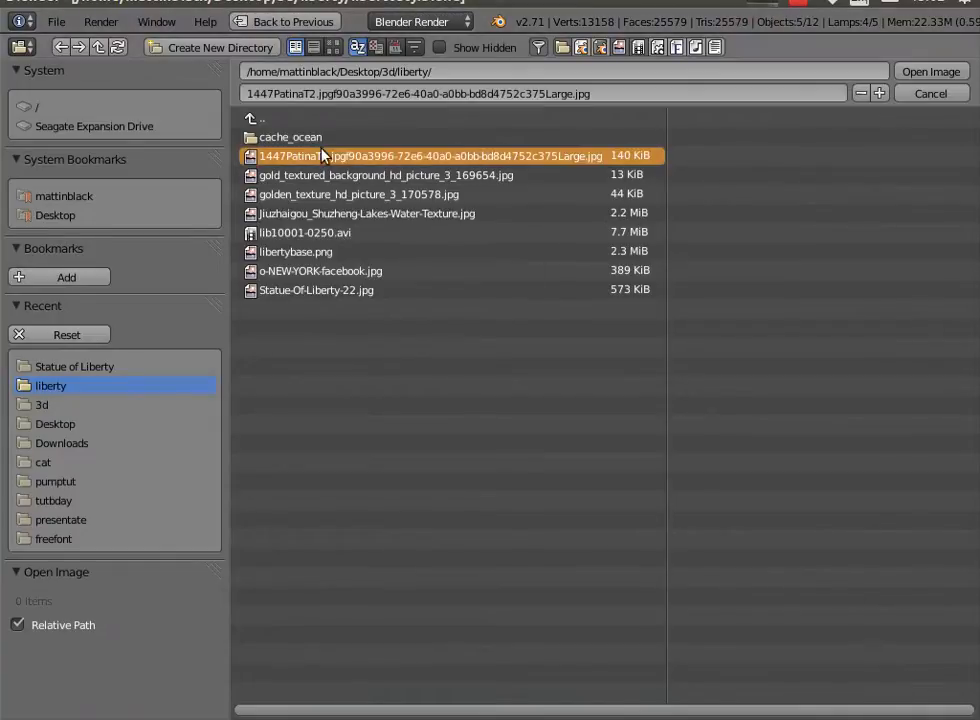
left_click(931, 72)
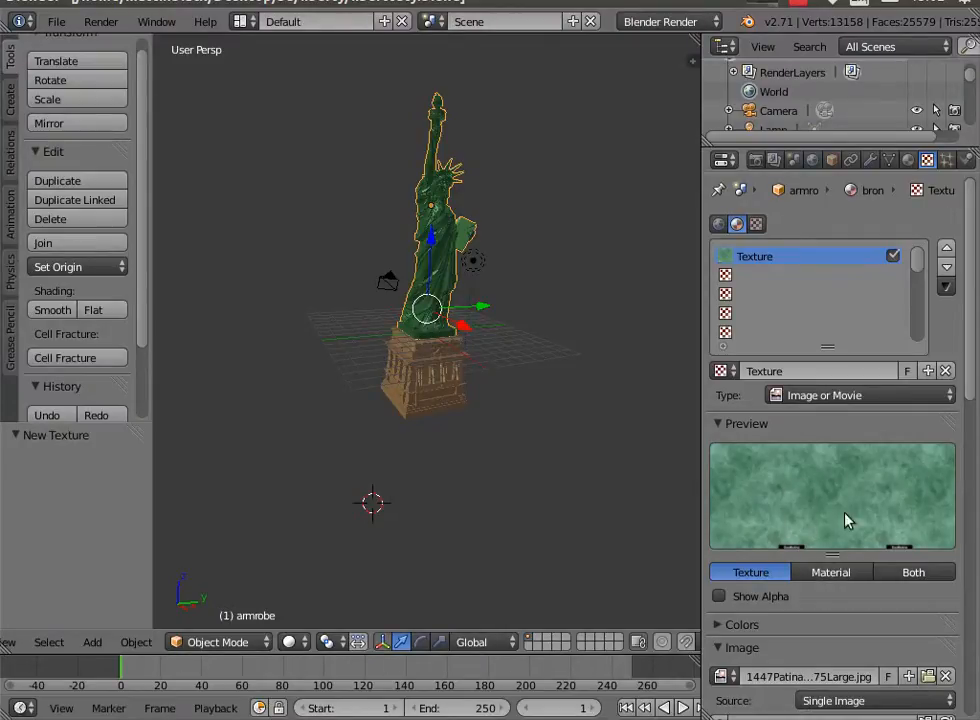
scroll(857, 531, "down", 10)
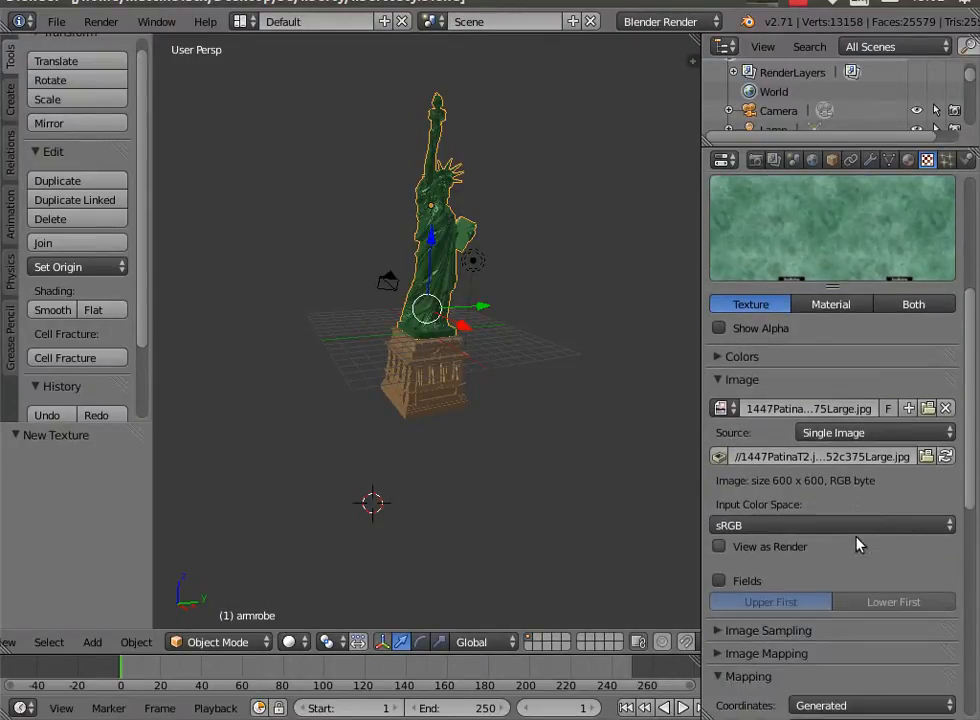
scroll(857, 533, "down", 3)
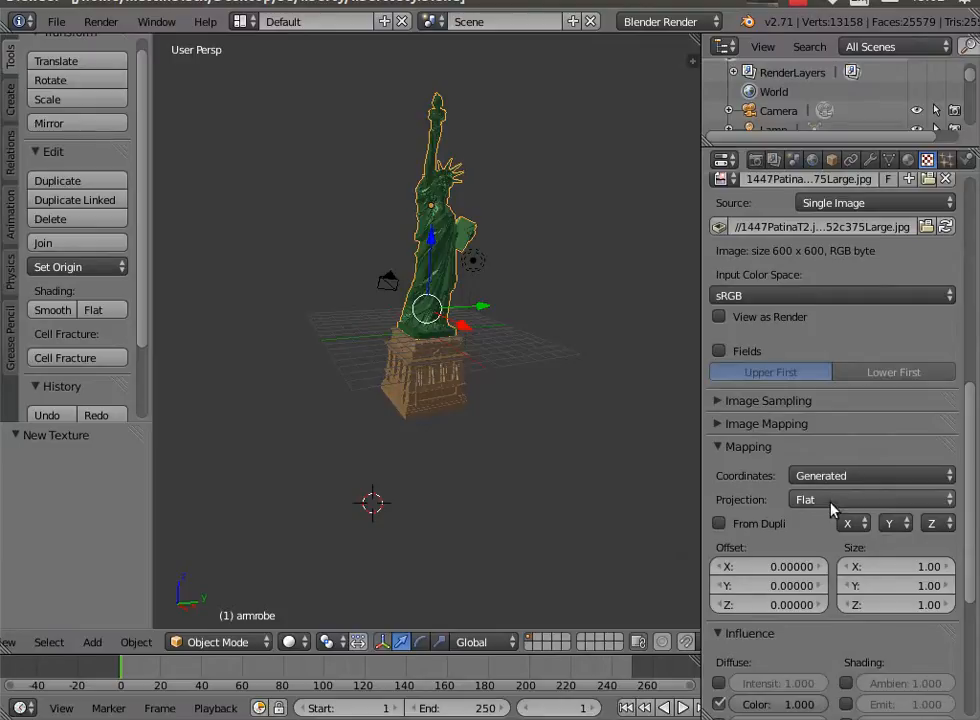
Set the patina texture's projection to Sphere, lower its colour influence to 0.789, and enable normal influence at 0.789.
left_click(831, 501)
left_click(831, 427)
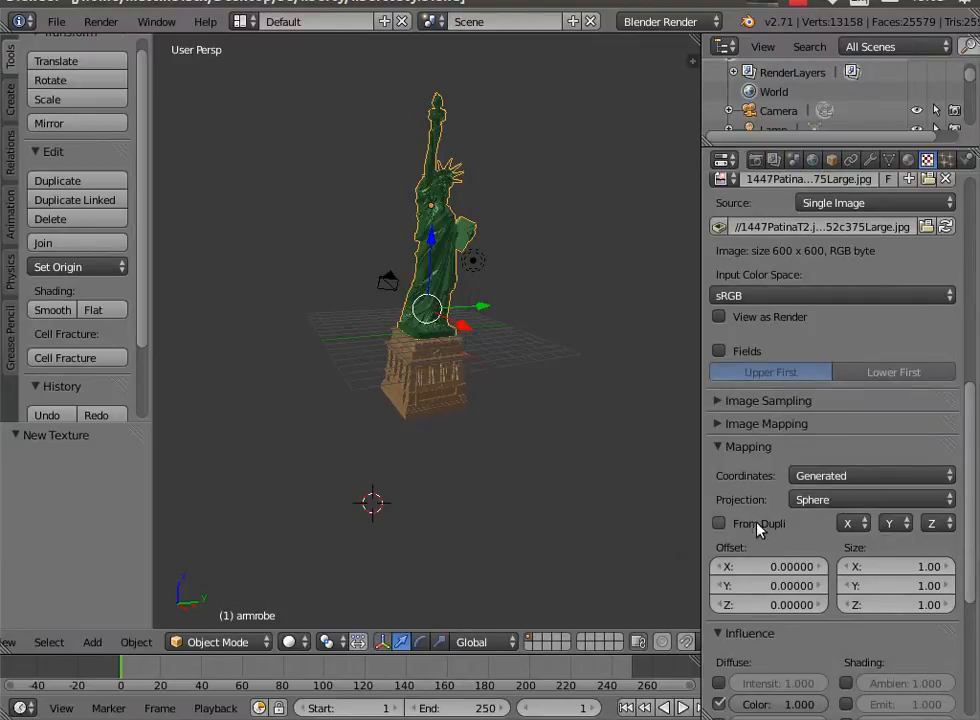
scroll(935, 490, "down", 6)
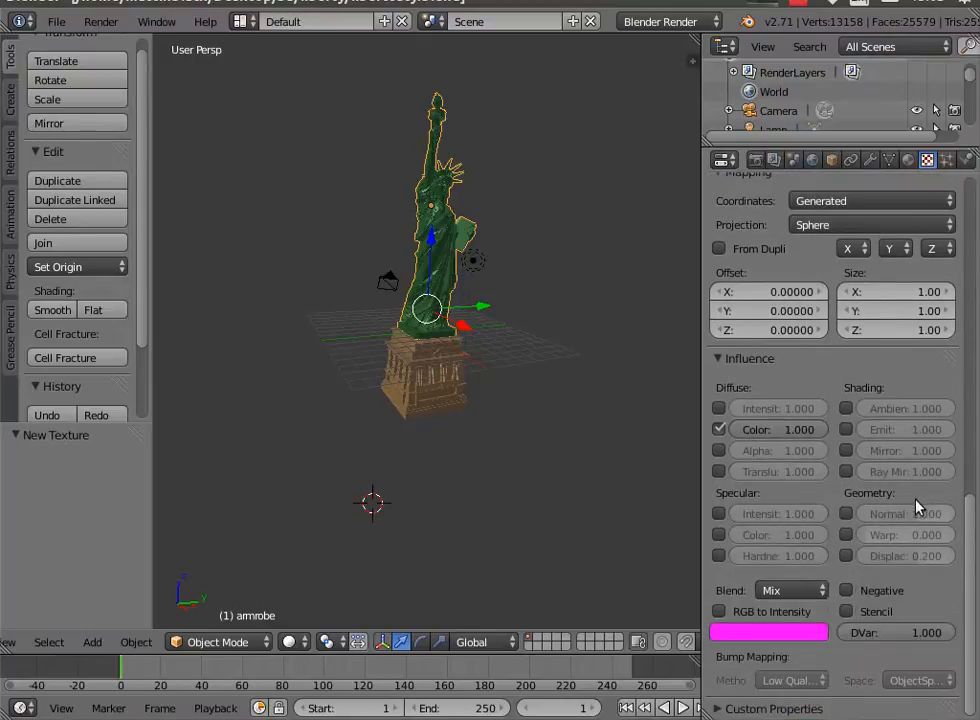
left_click_drag(799, 430, 784, 430)
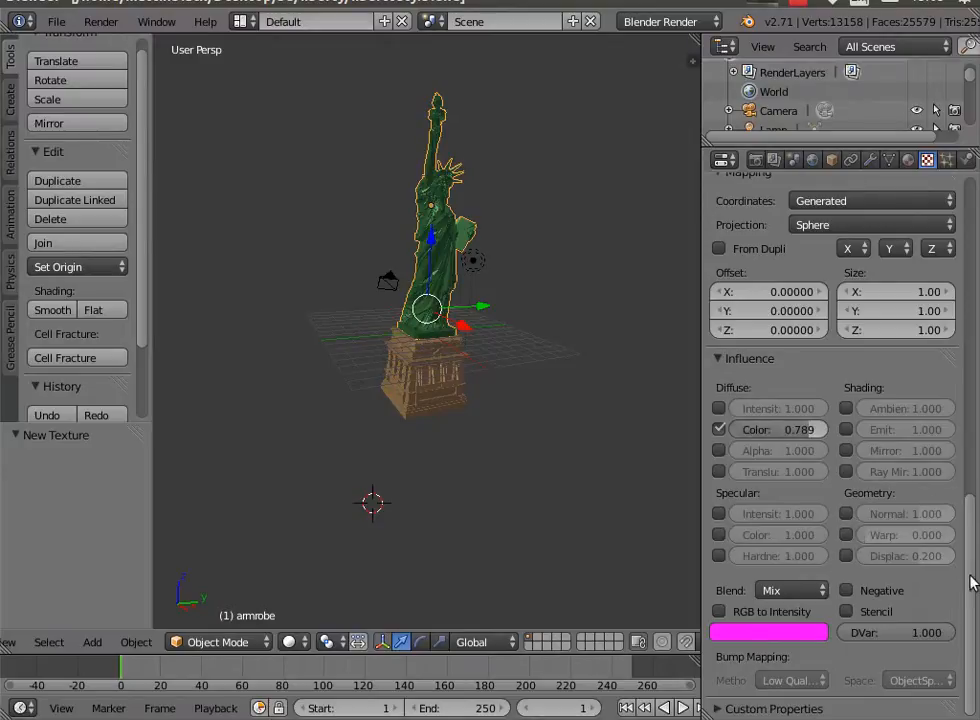
left_click(846, 514)
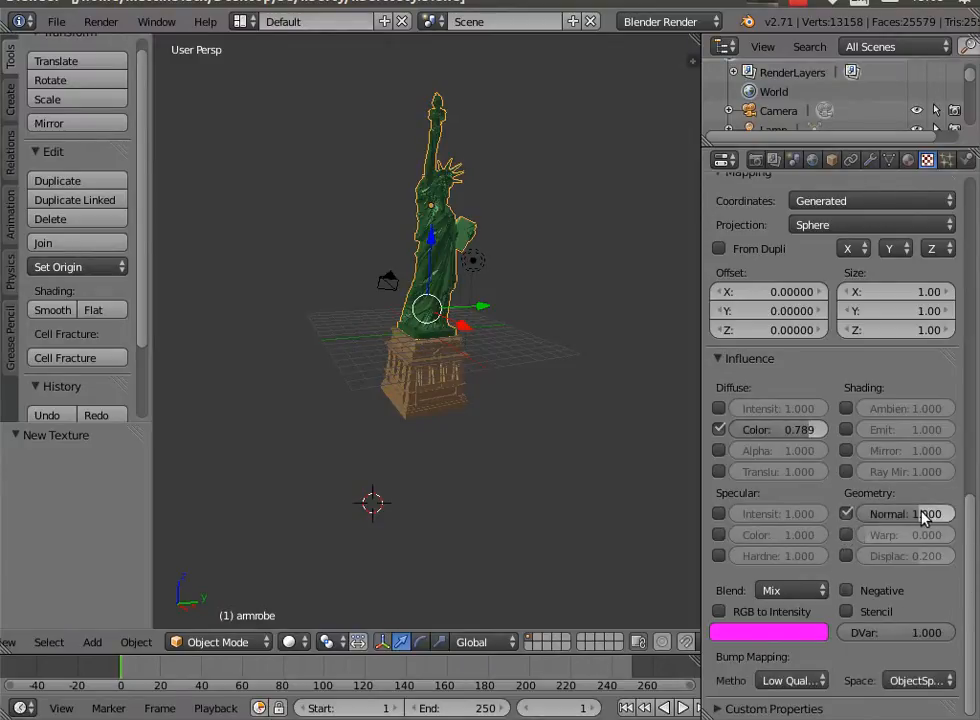
left_click_drag(905, 514, 884, 514)
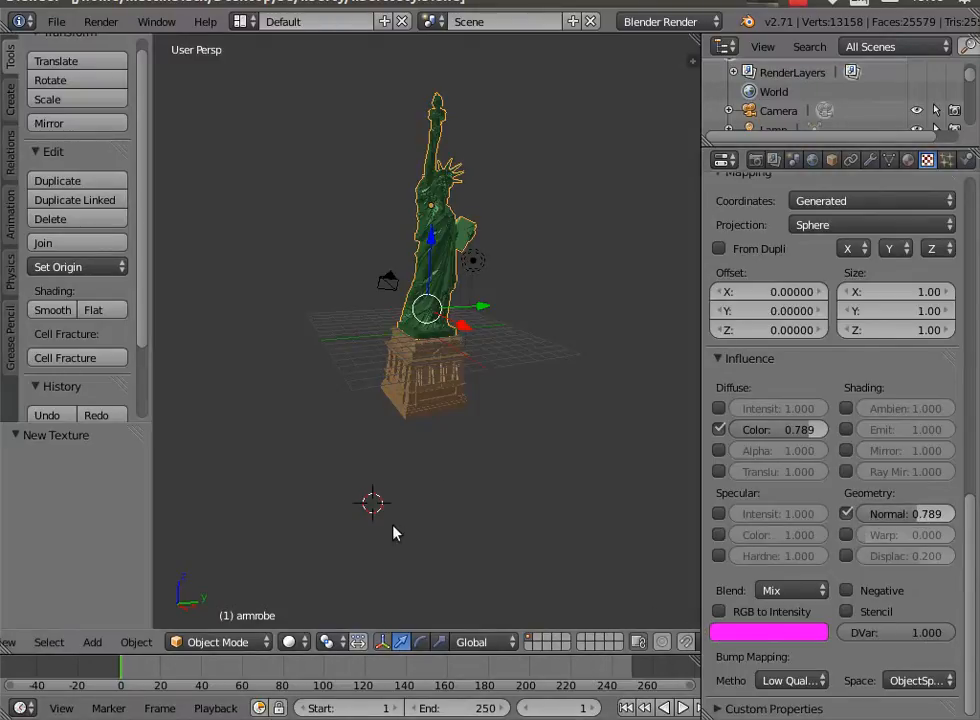
Change the lamp to a Sun and move it about 8.1 units up along Z and about 10.85 along X.
right_click(473, 262)
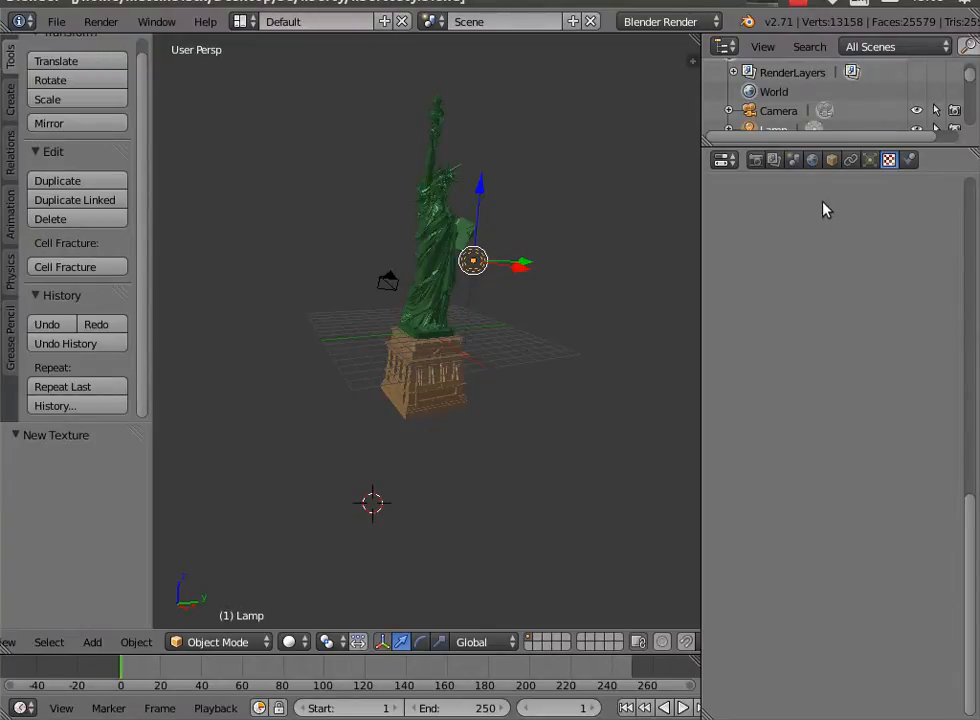
left_click(871, 160)
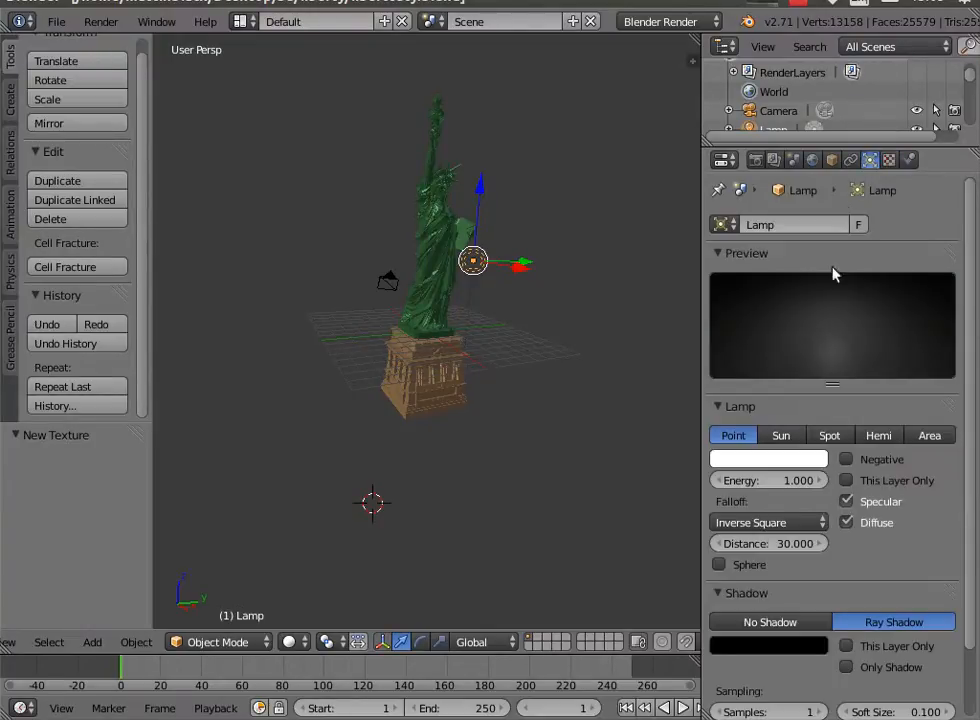
left_click(781, 435)
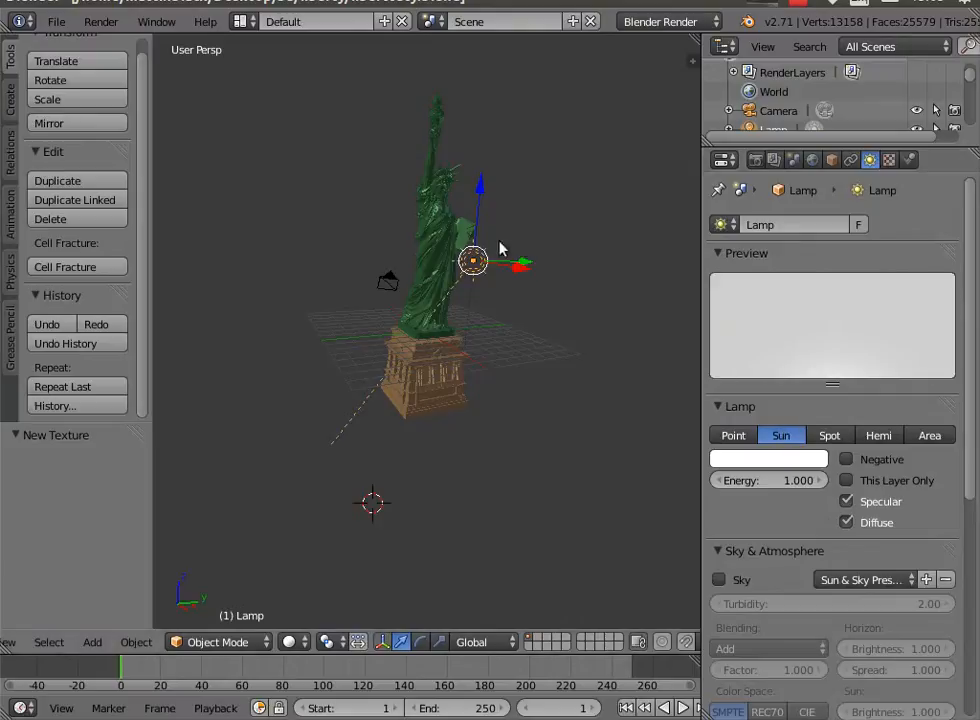
left_click_drag(484, 189, 505, 50)
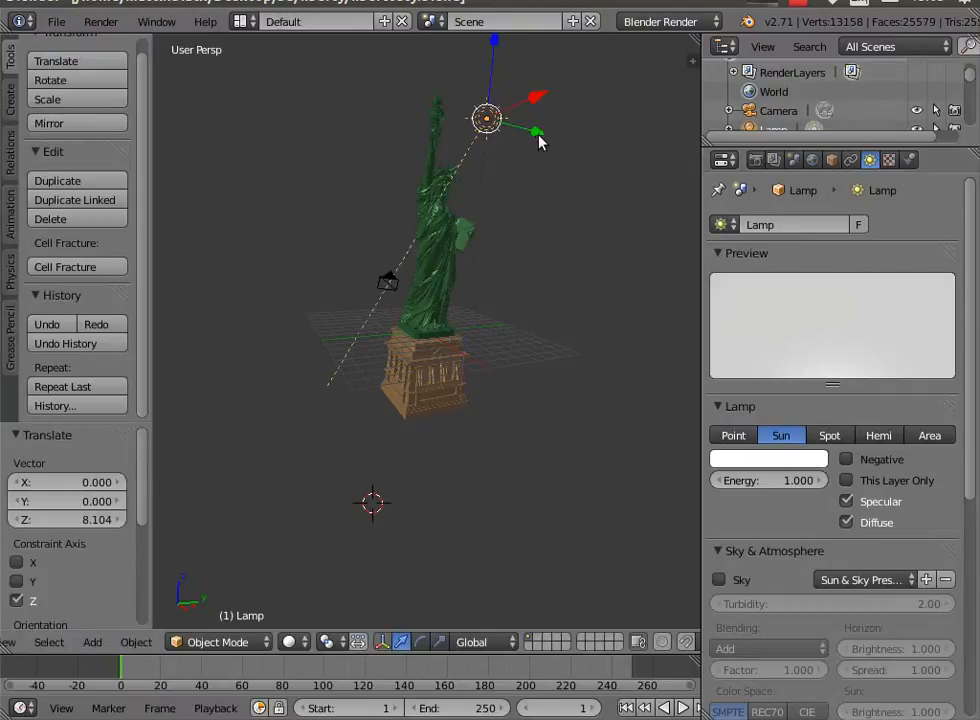
left_click_drag(533, 99, 205, 124)
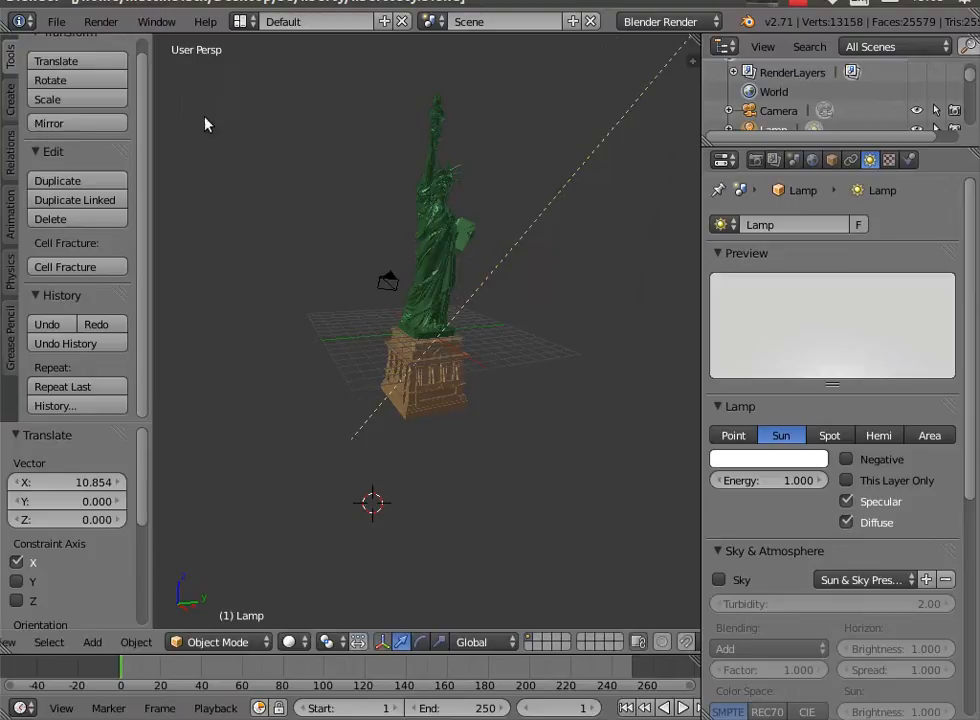
Render the scene from the camera view to check the statue's materials, and return to the 3D view.
left_click(16, 648)
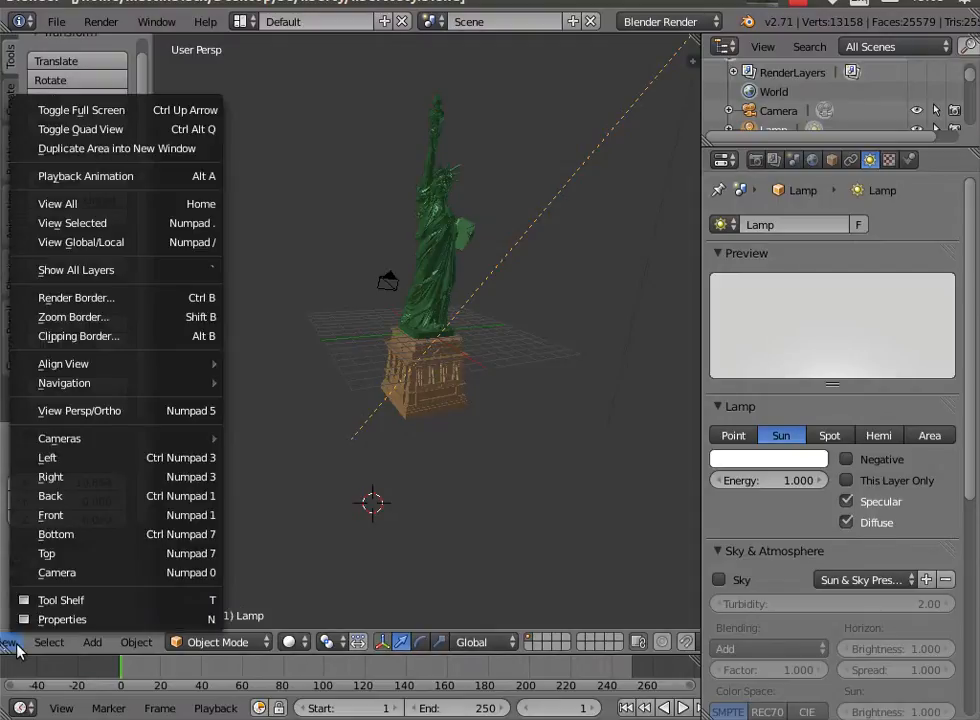
left_click(82, 571)
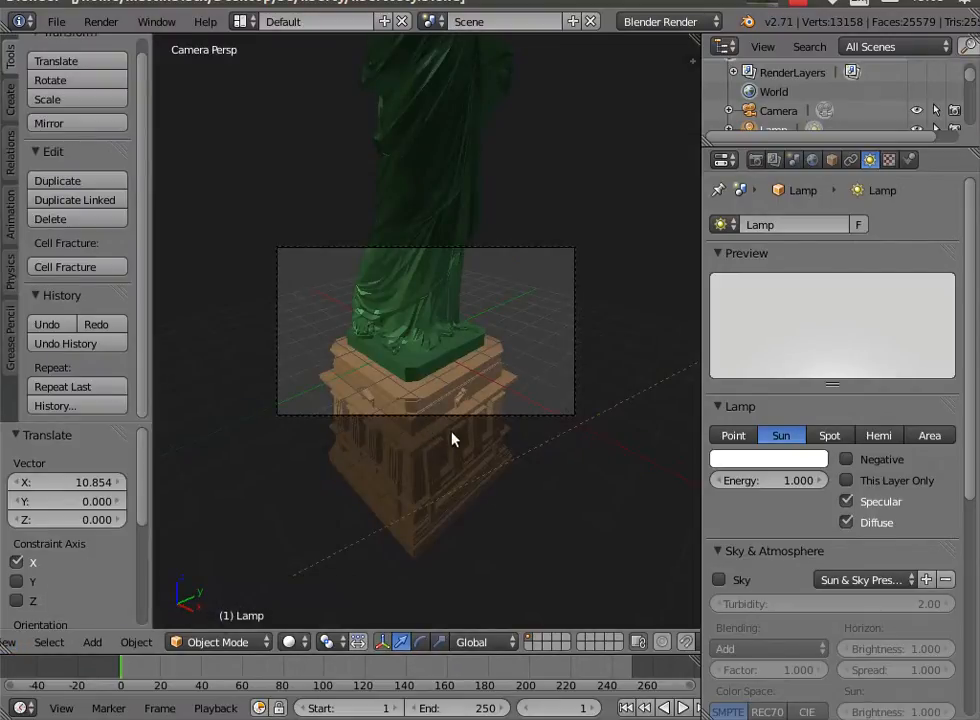
left_click(101, 22)
left_click(100, 39)
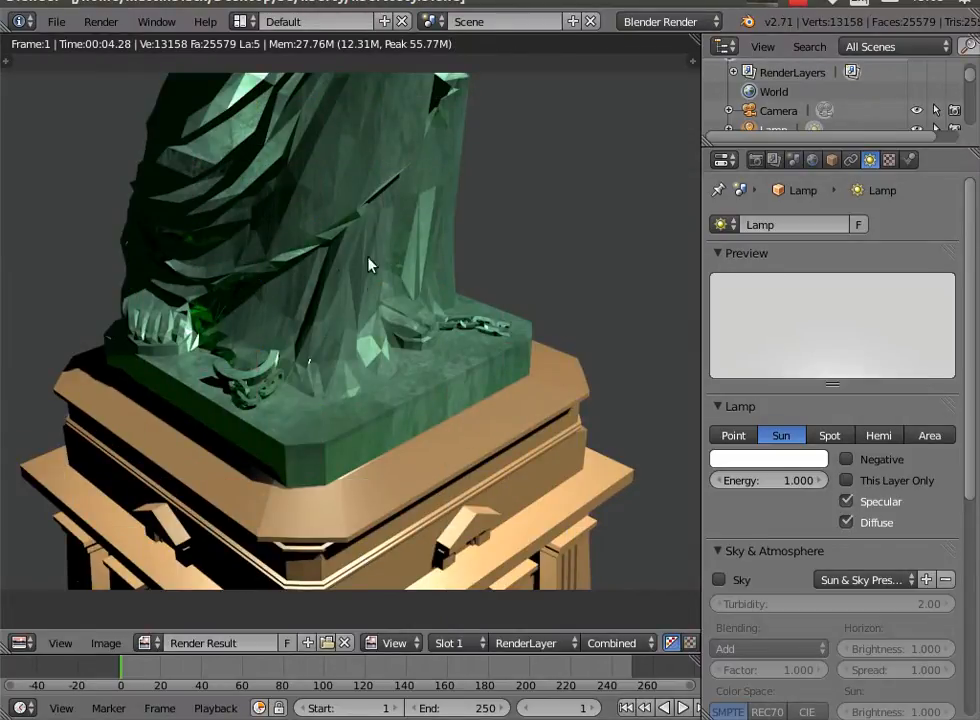
left_click(88, 19)
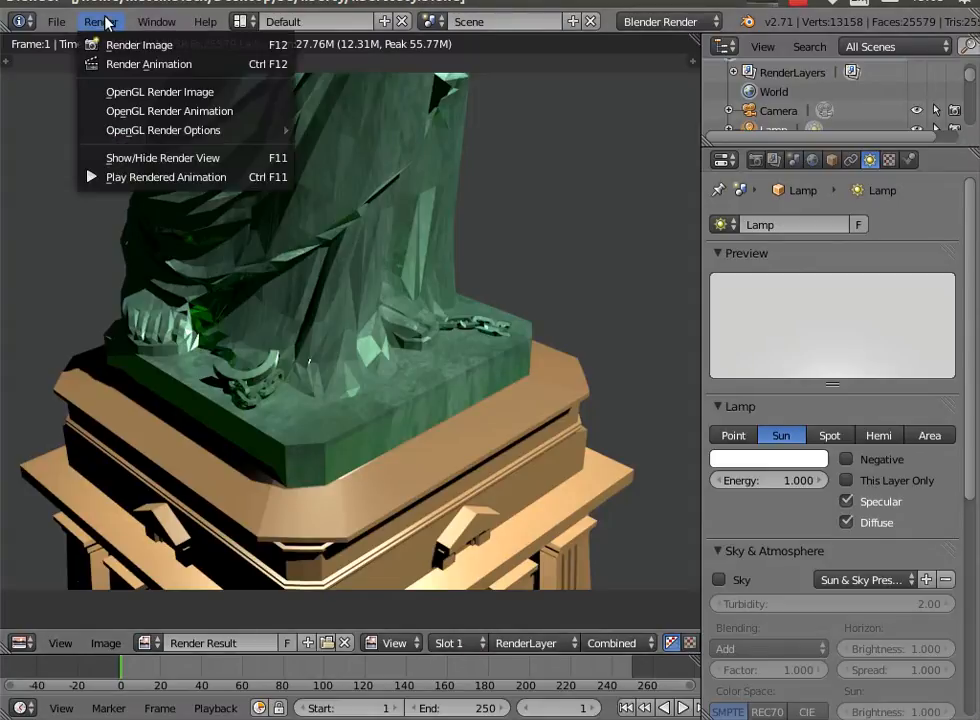
left_click(163, 158)
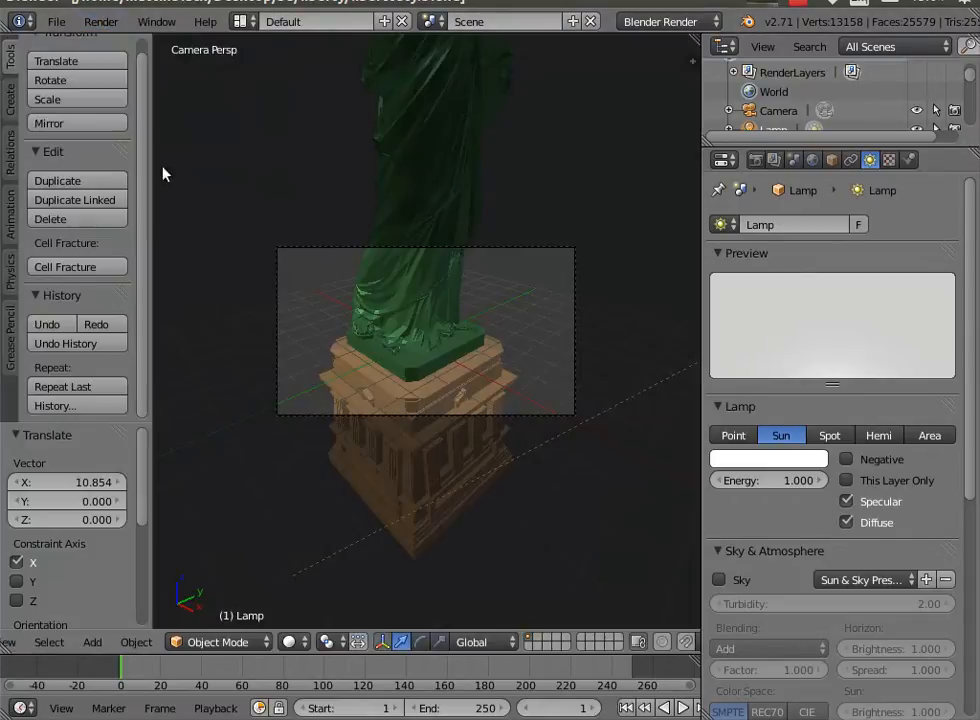
Apply smooth shading to the statue and render the image again to examine the surface.
right_click(415, 328)
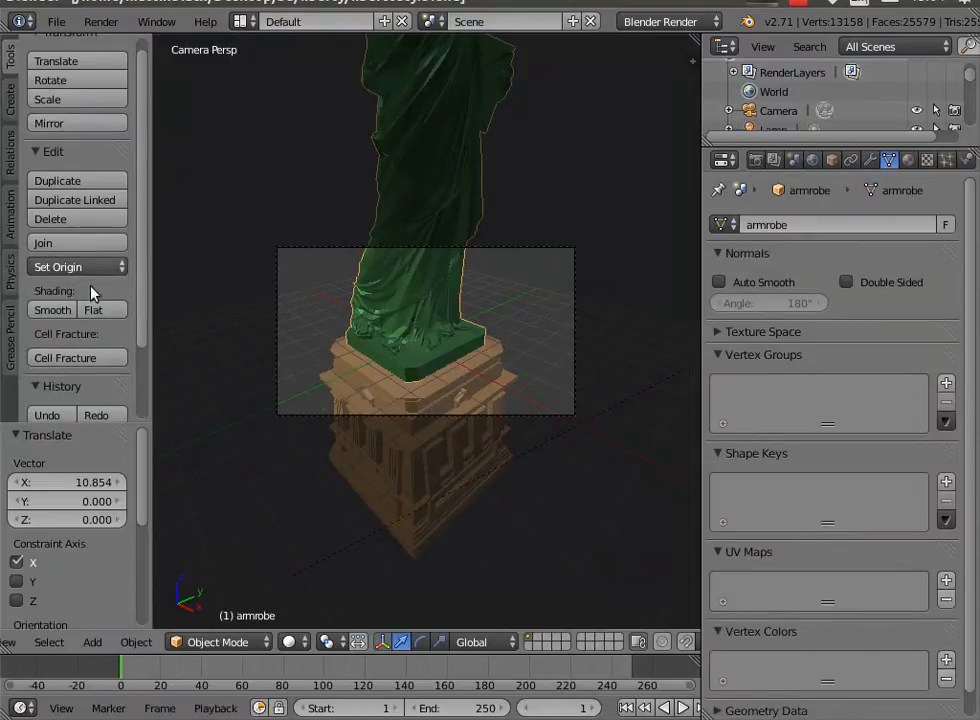
left_click(55, 312)
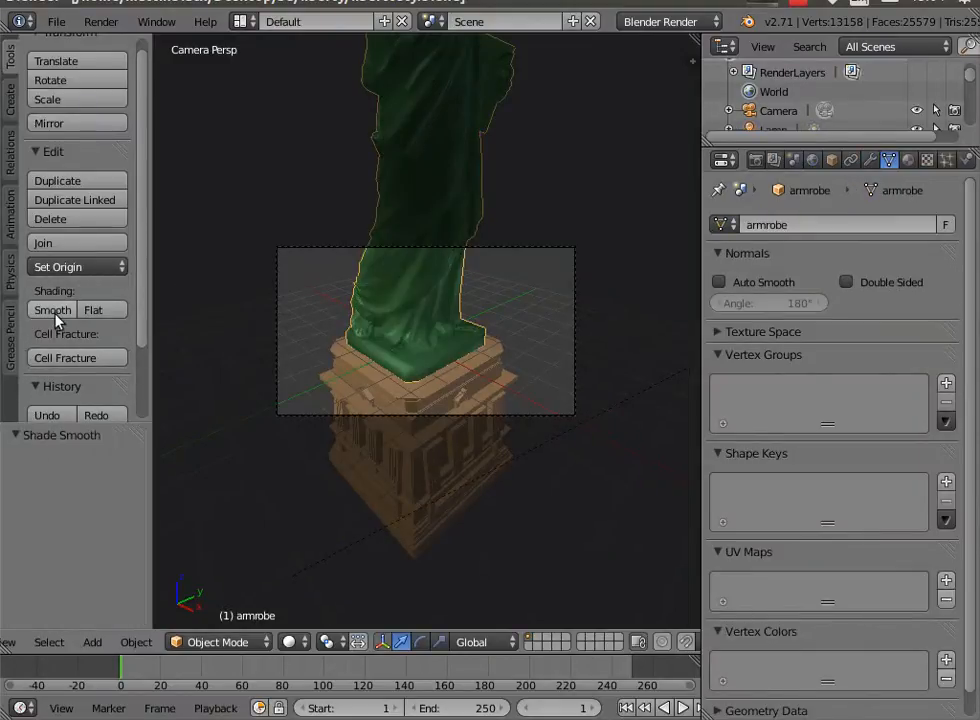
left_click(100, 20)
left_click(118, 45)
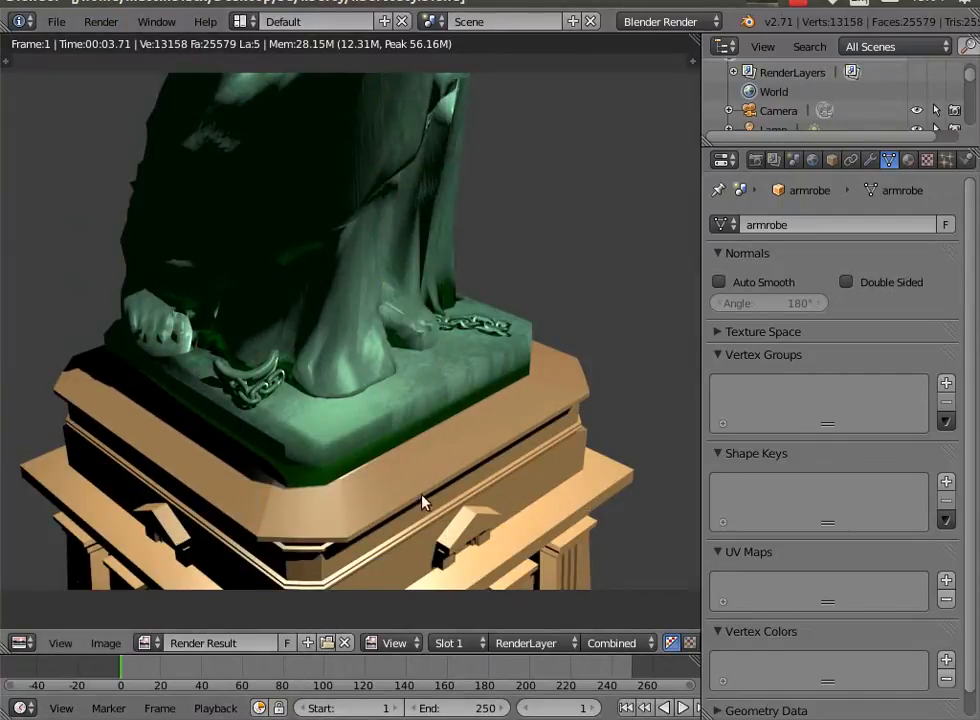
scroll(433, 421, "down", 2)
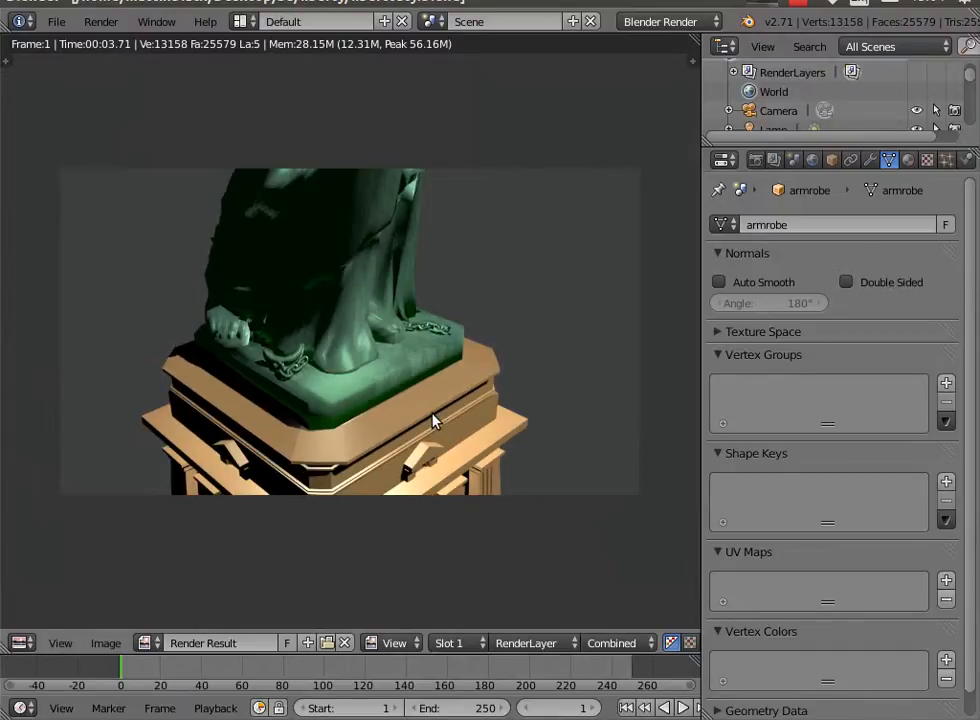
scroll(433, 421, "up", 1)
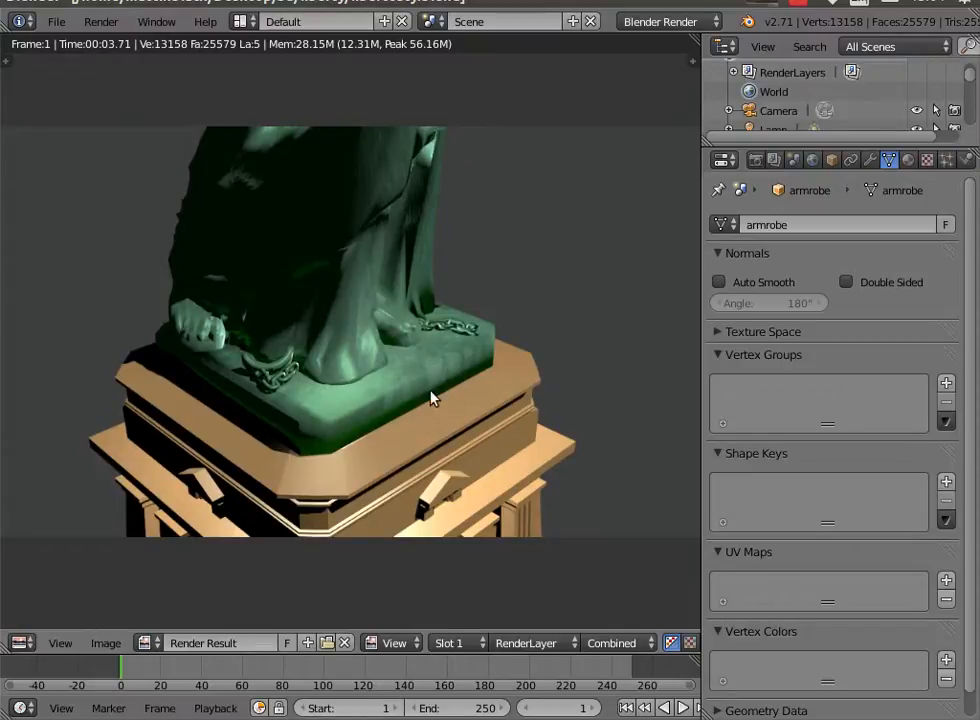
scroll(362, 380, "up", 1)
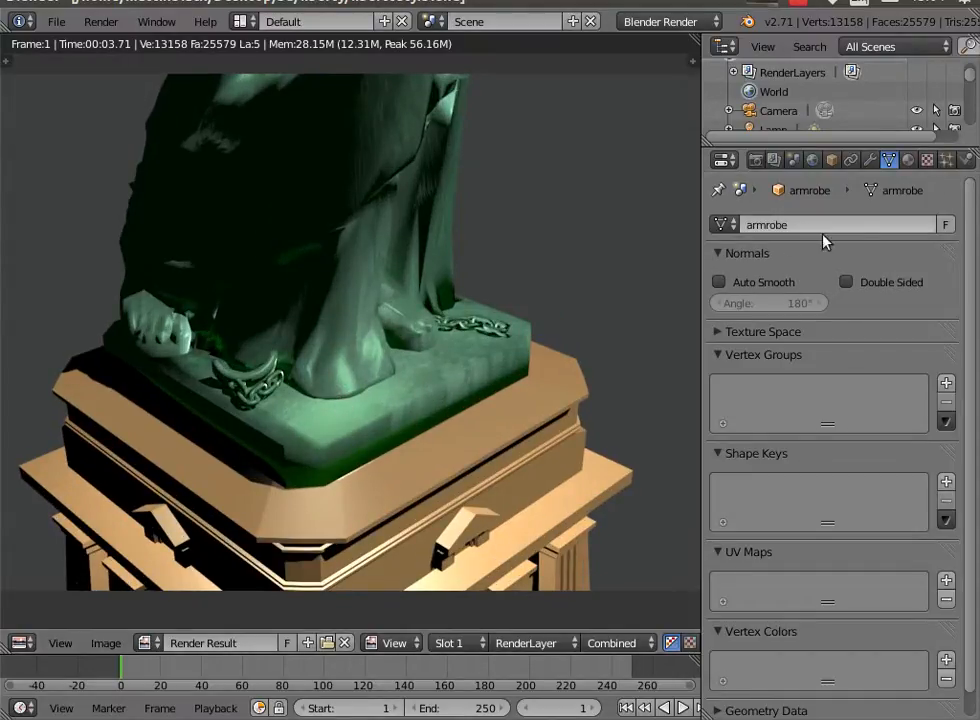
Change the bronze material's specular colour to pale orange (R 1.000, G 0.675, B 0.383), check it in a render, and return to the 3D view.
left_click(907, 162)
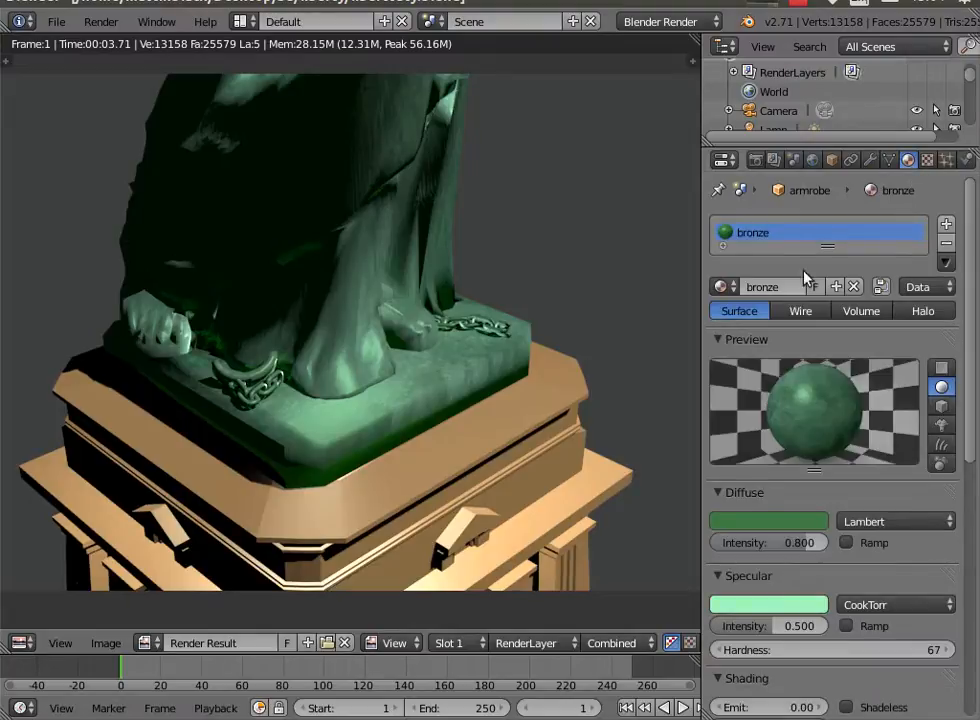
left_click(778, 604)
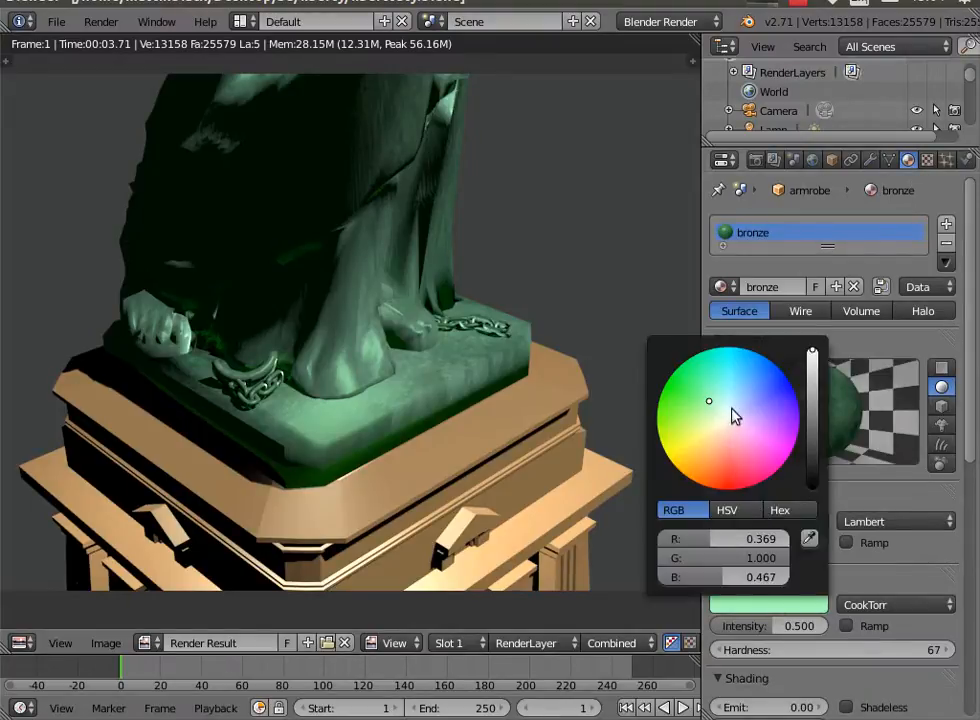
left_click_drag(708, 401, 714, 440)
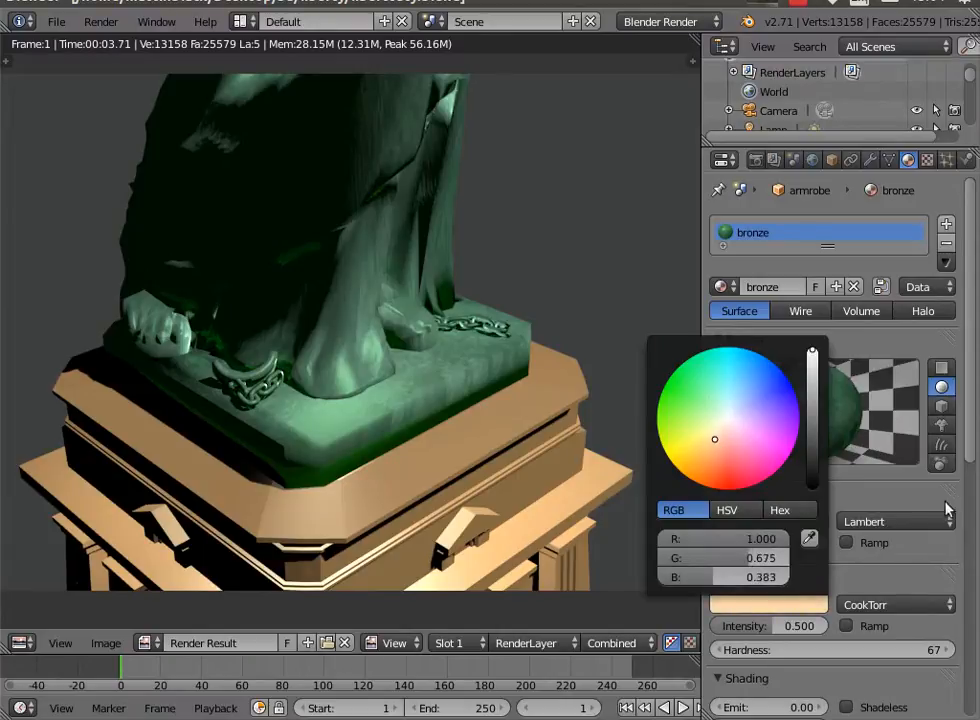
left_click(100, 22)
left_click(118, 45)
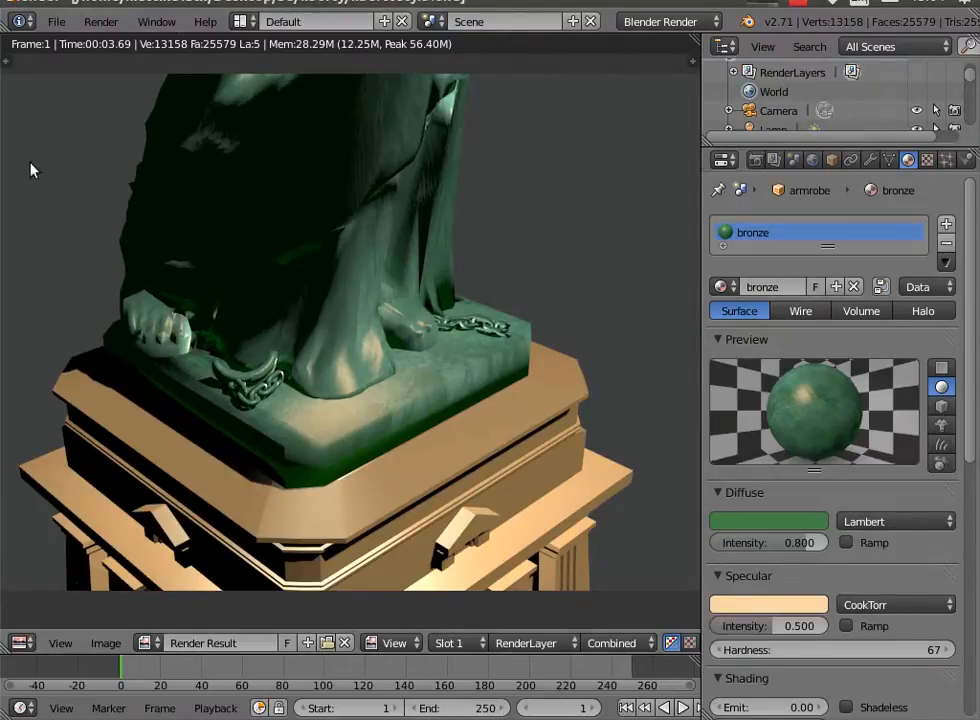
left_click(100, 21)
left_click(150, 158)
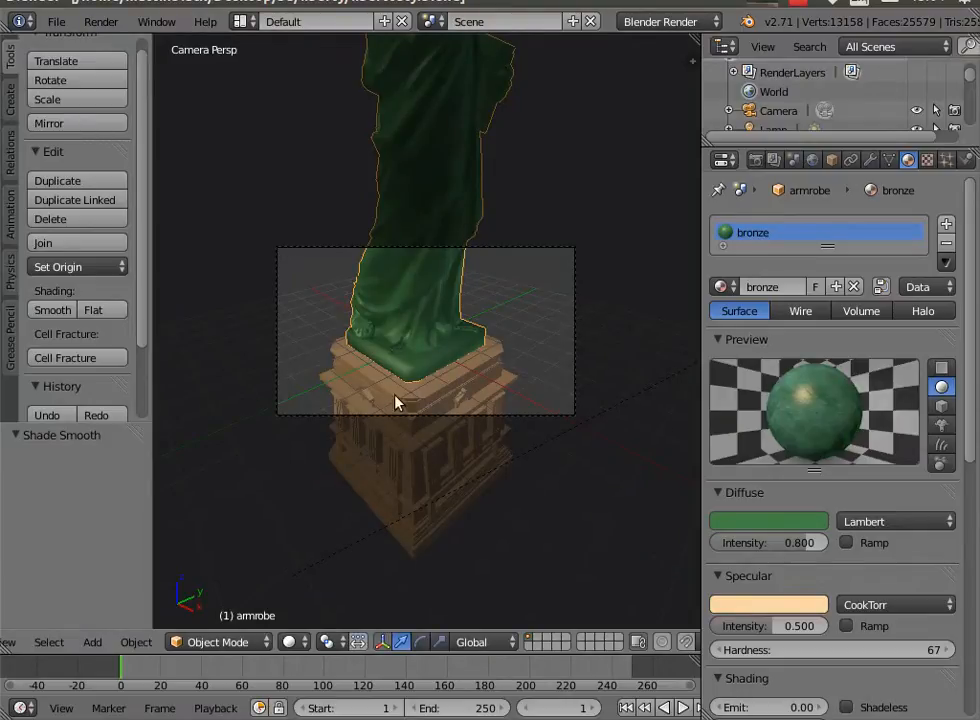
Join the pedestal and the statue into one object, with the statue as the active object.
left_click(10, 642)
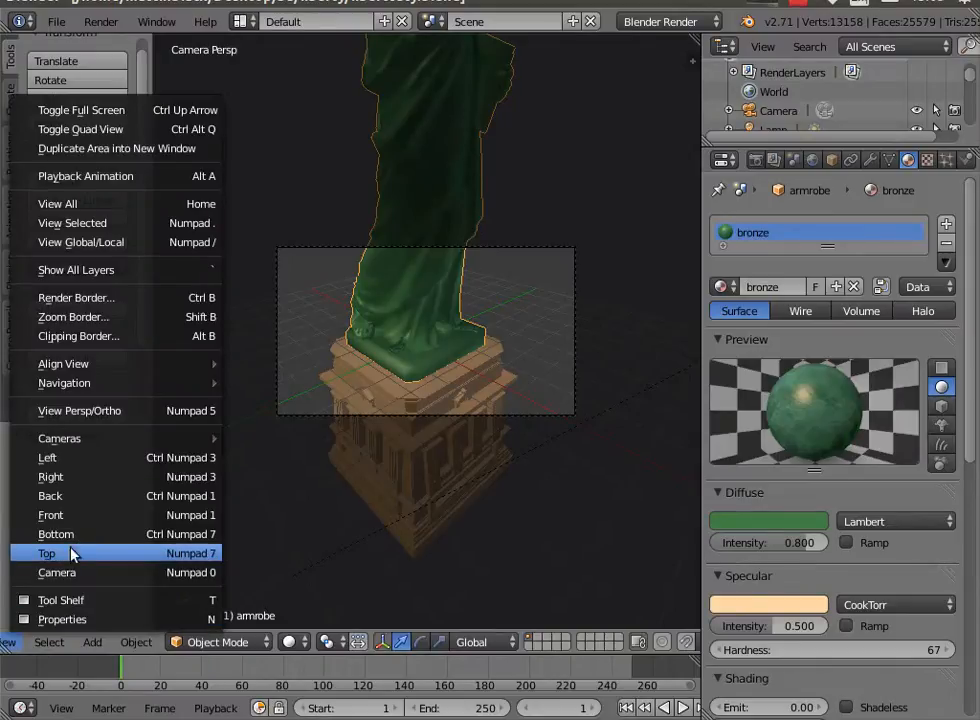
right_click(474, 396)
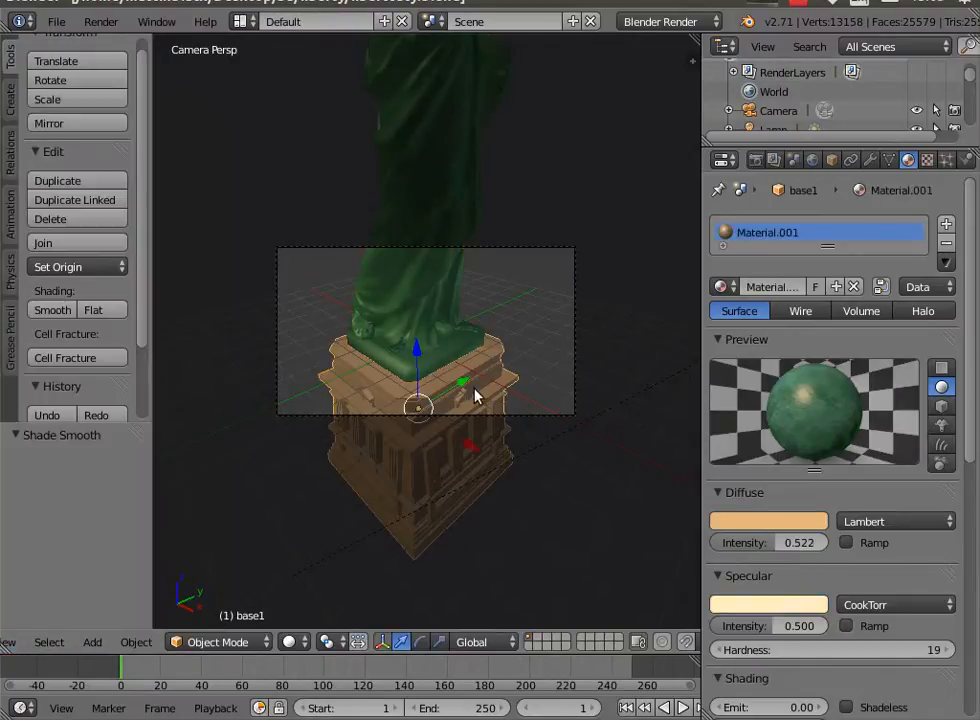
right_click(438, 316, "shift")
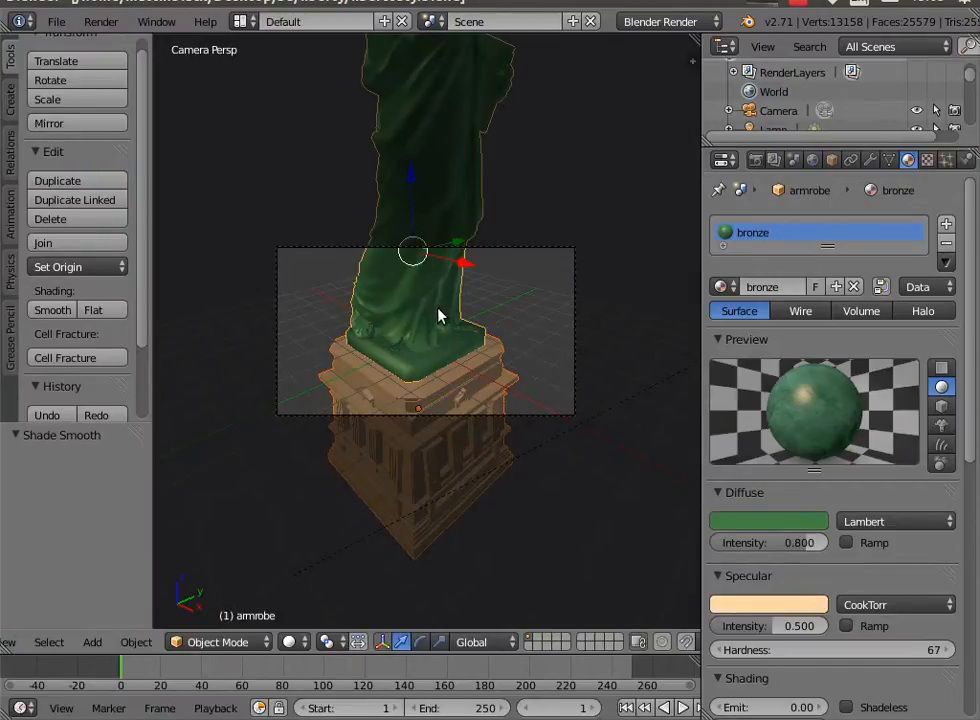
left_click(88, 247)
scroll(591, 381, "up", 5)
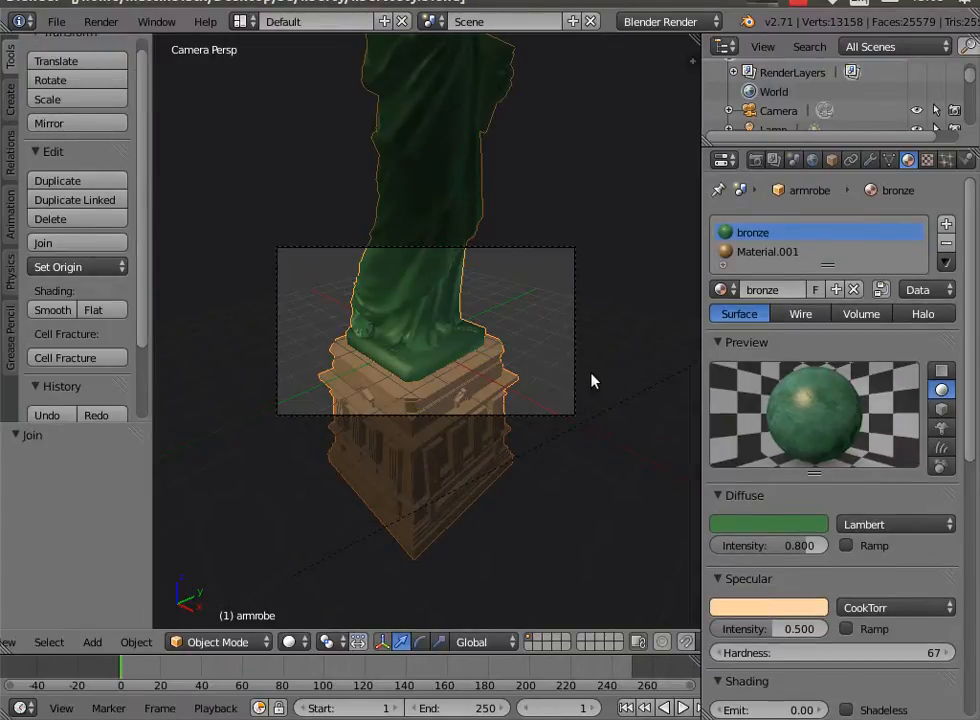
Switch the joined statue and pedestal object from Object Mode to Edit Mode.
scroll(591, 381, "down", 4)
scroll(424, 294, "down", 2)
left_click(424, 293)
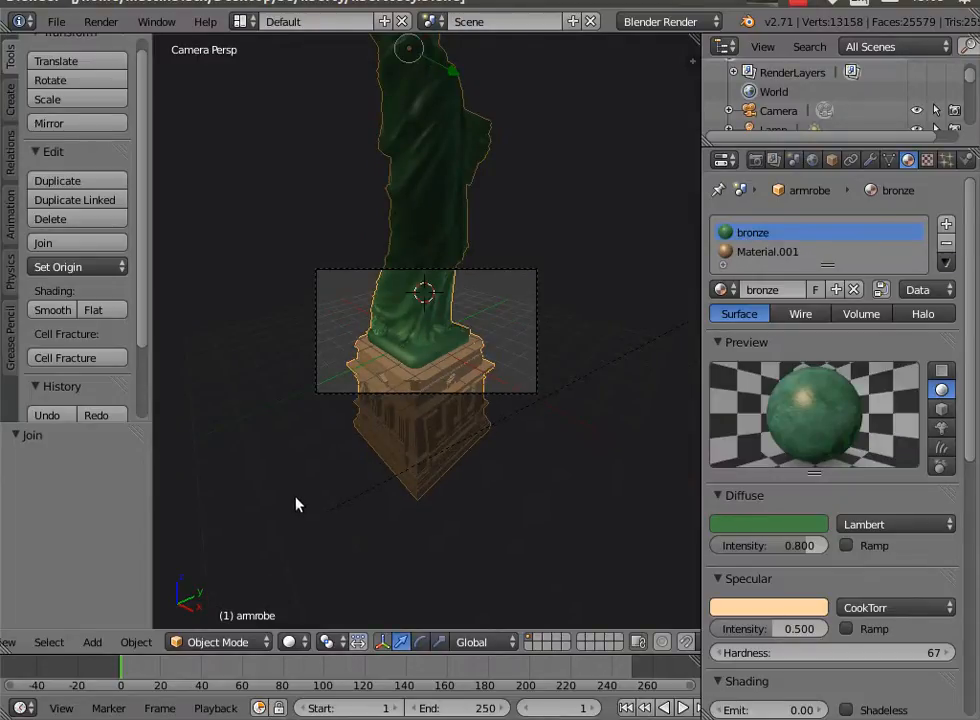
left_click(210, 642)
left_click(219, 597)
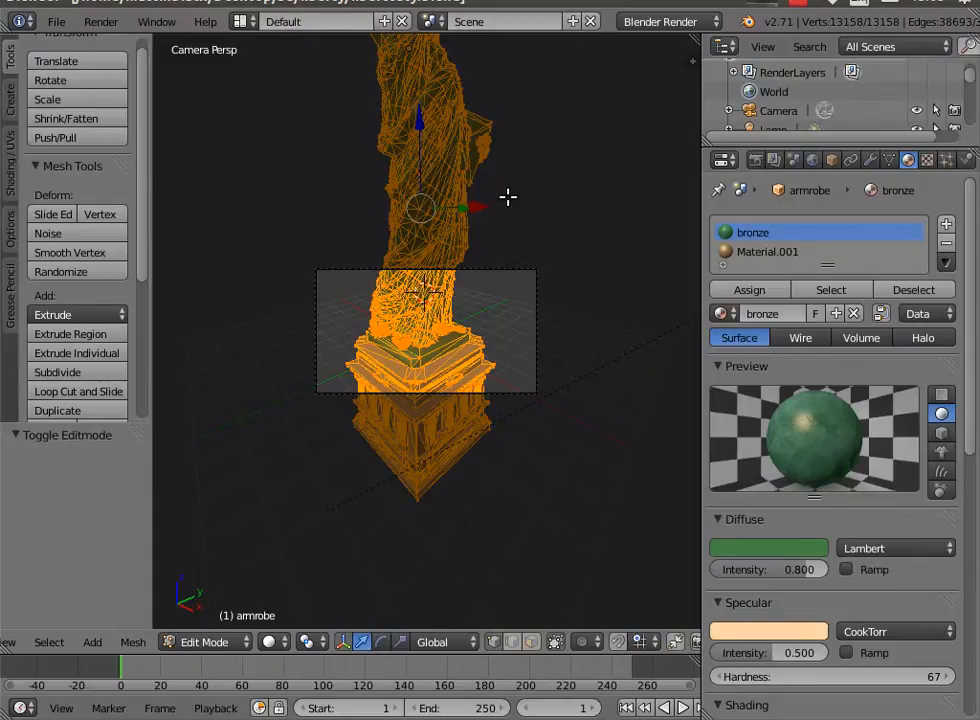
Select a single vertex on the torch flame and centre the view on it.
middle_click_drag(507, 197, 497, 252)
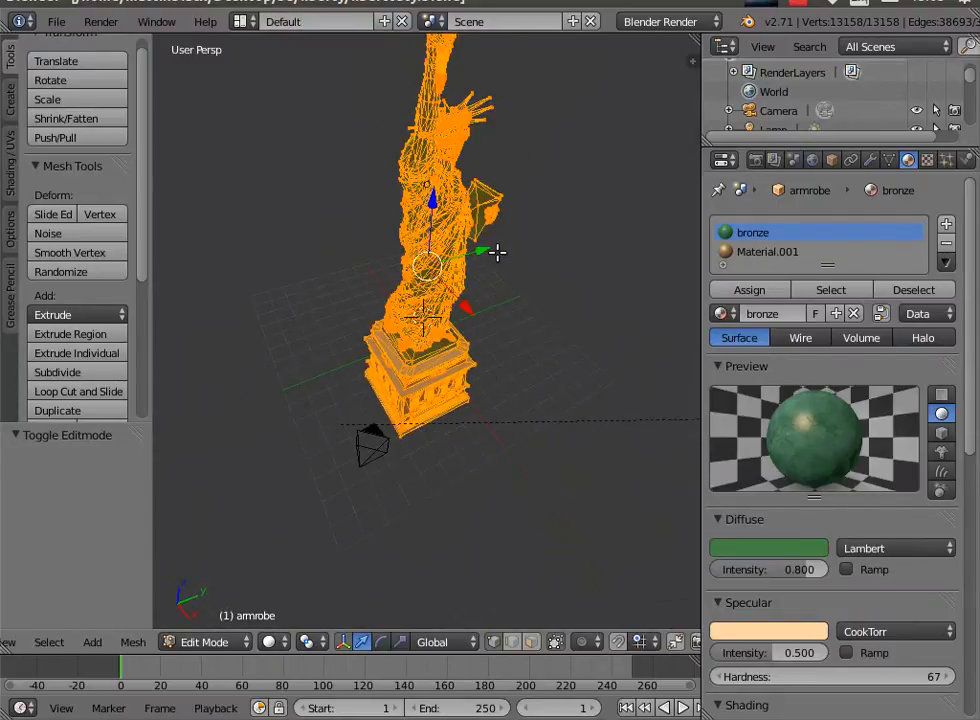
scroll(480, 127, "down", 1)
scroll(480, 127, "down", 1, "shift")
scroll(481, 128, "up", 2, "shift")
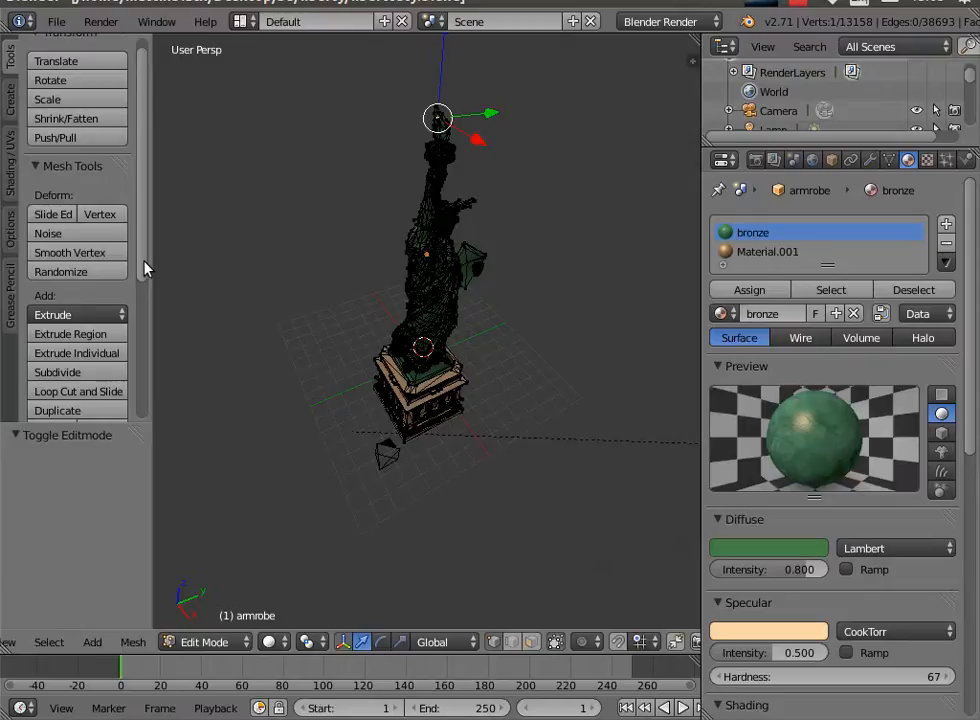
left_click(10, 642)
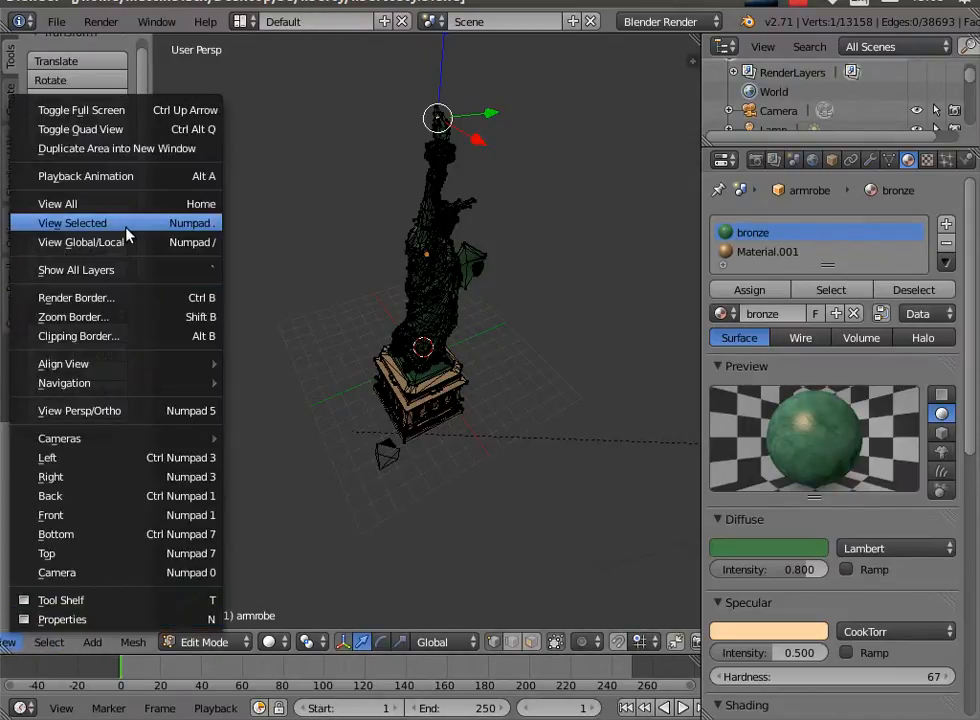
left_click(122, 224)
scroll(457, 323, "down", 7)
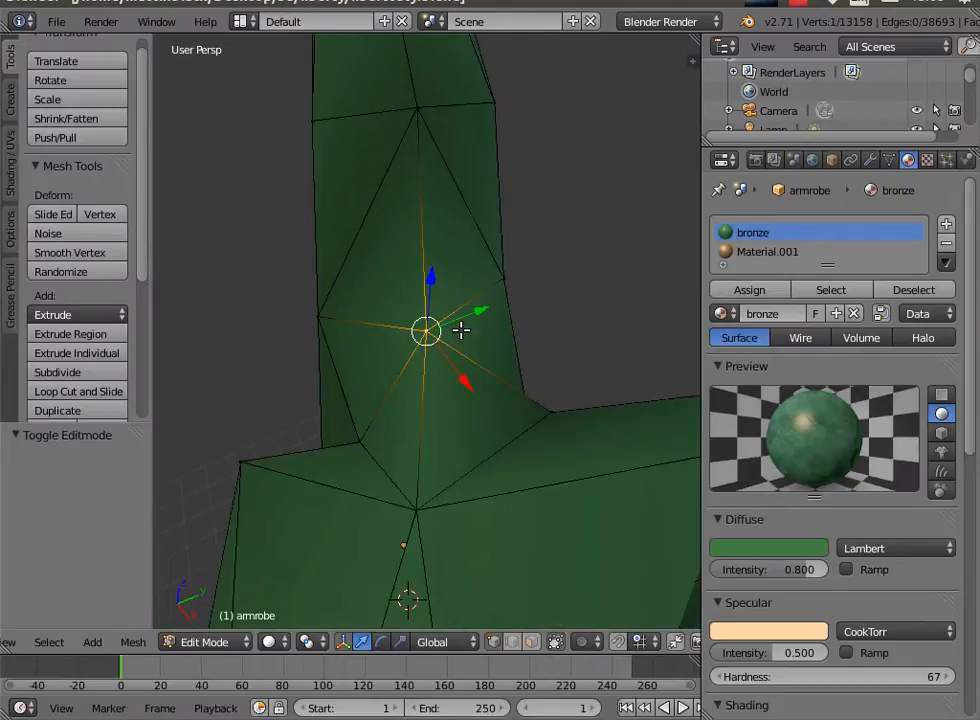
scroll(463, 323, "down", 4)
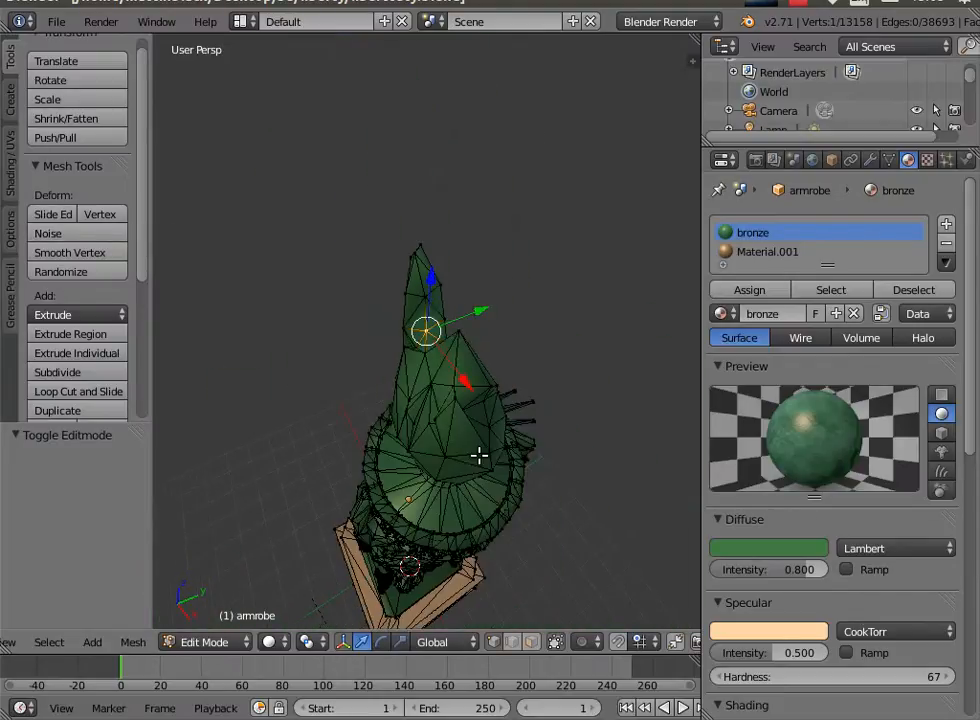
scroll(477, 440, "up", 1)
middle_click_drag(476, 404, 492, 256)
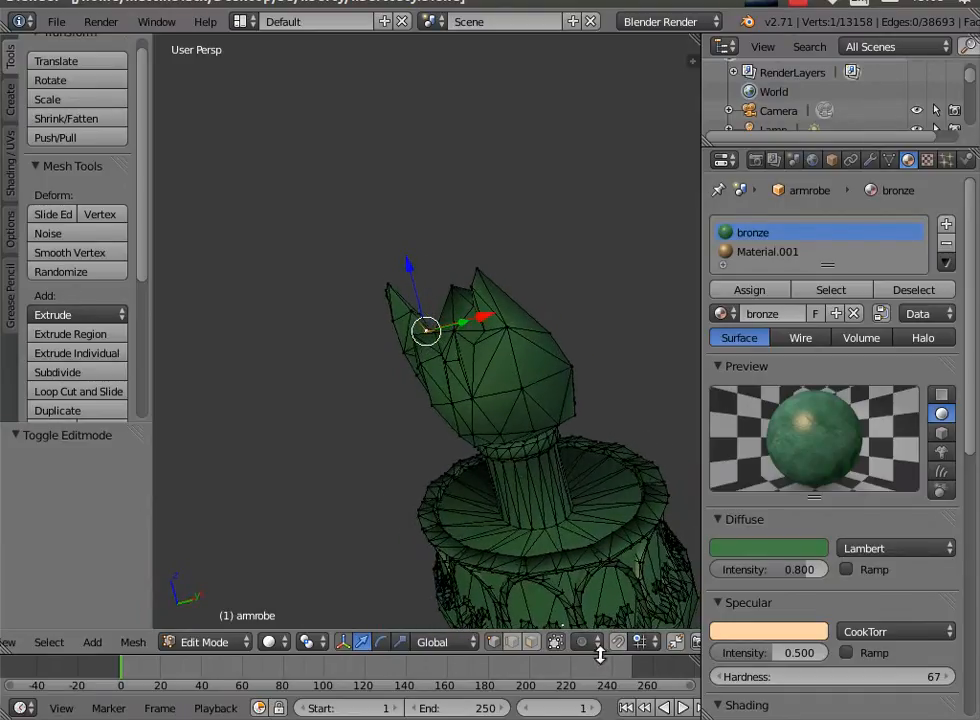
Turn off limiting the selection to visible geometry and box-select the torch flame above its base.
scroll(605, 664, "down", 2)
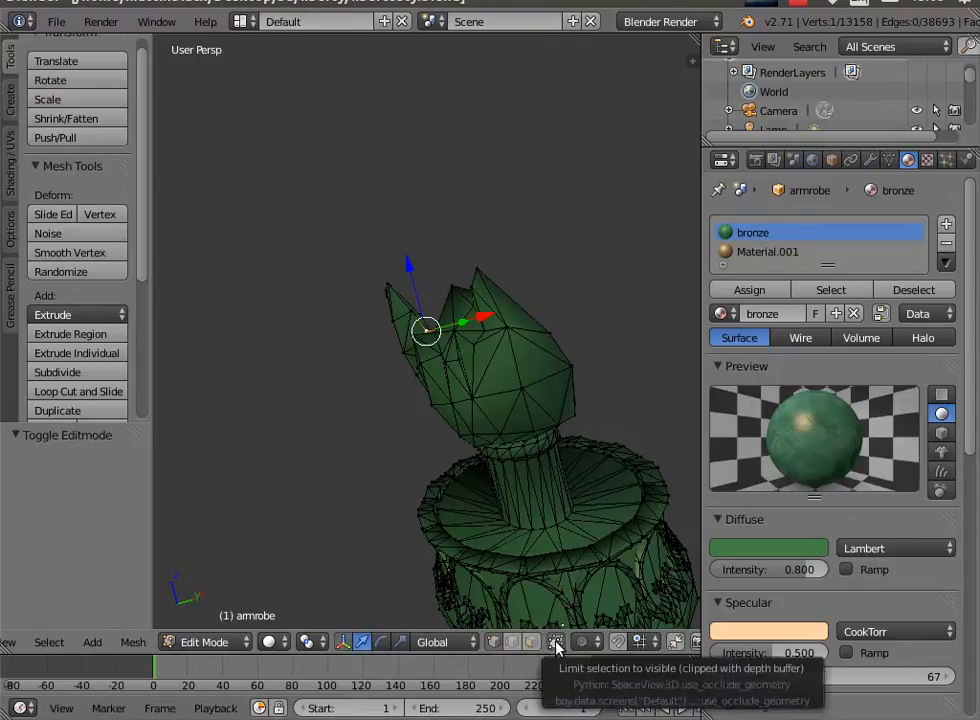
left_click(557, 642)
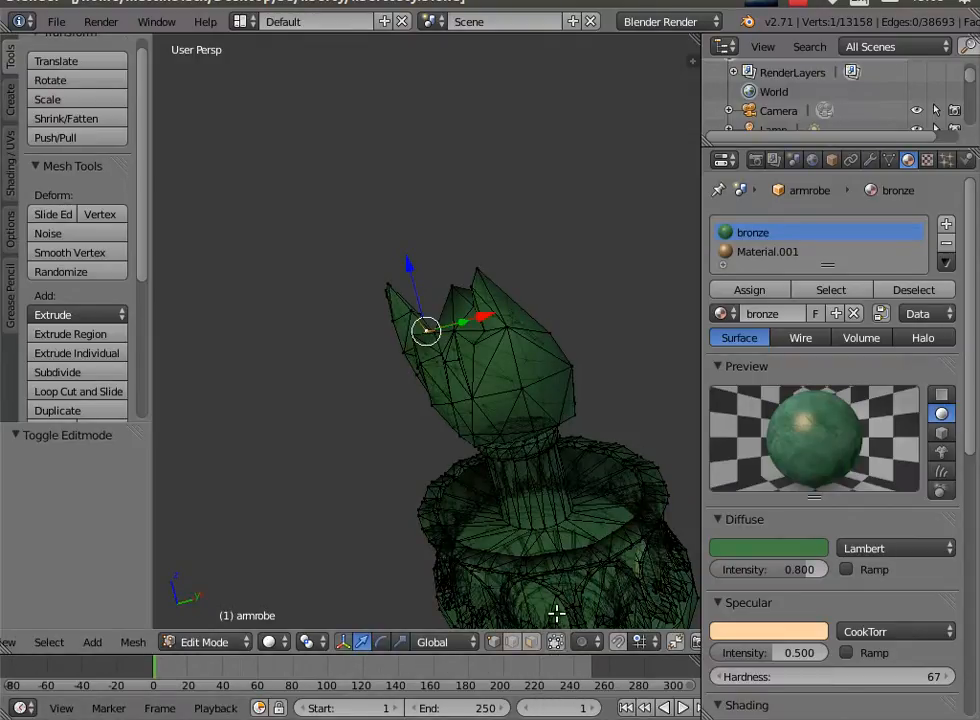
middle_click_drag(446, 584, 416, 547)
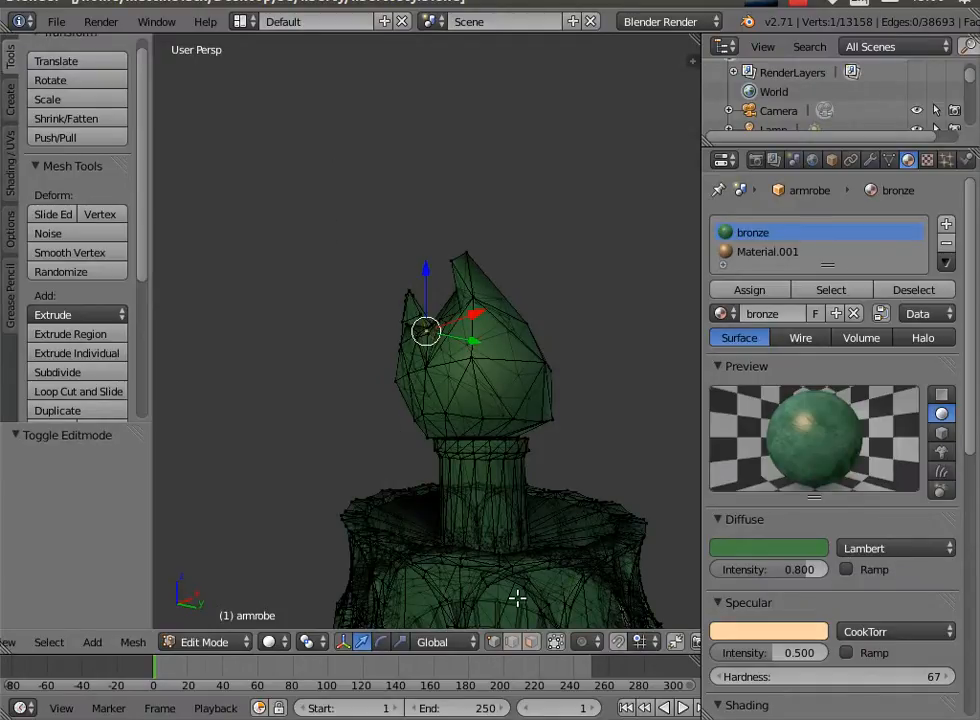
key("b")
left_click_drag(370, 434, 614, 222)
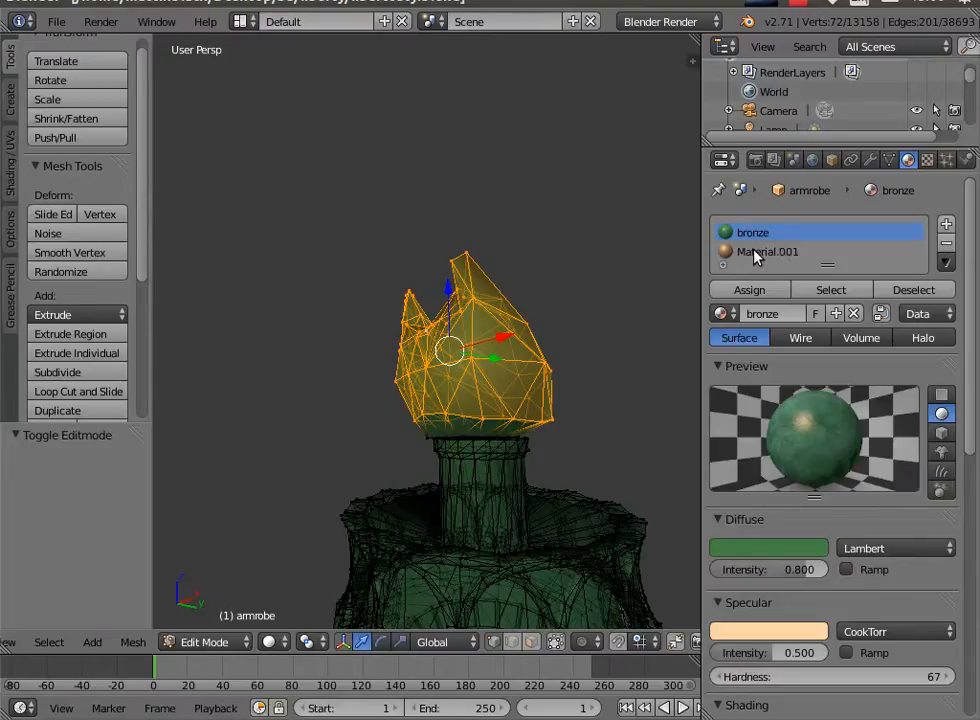
Add a third material slot with a new material named gold.
left_click(947, 225)
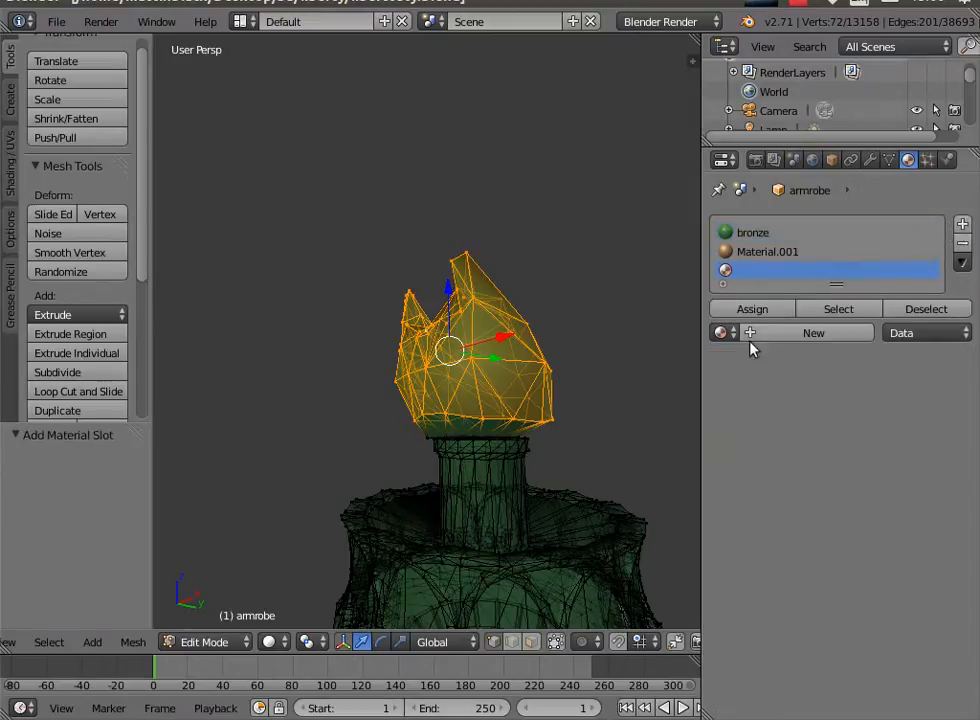
left_click(757, 333)
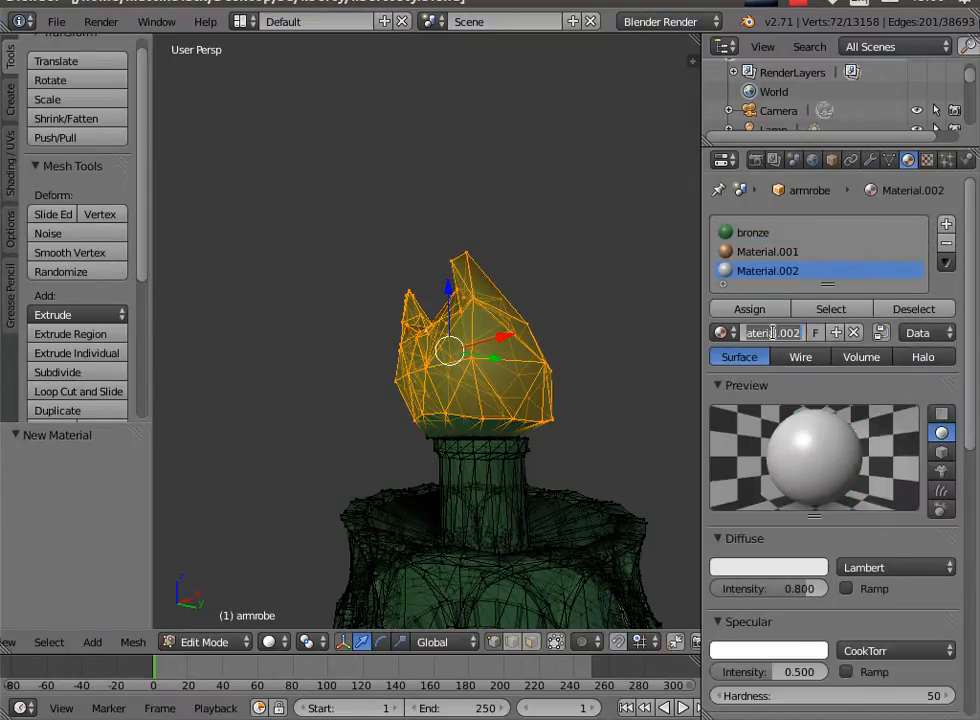
type("gold")
key("Return")
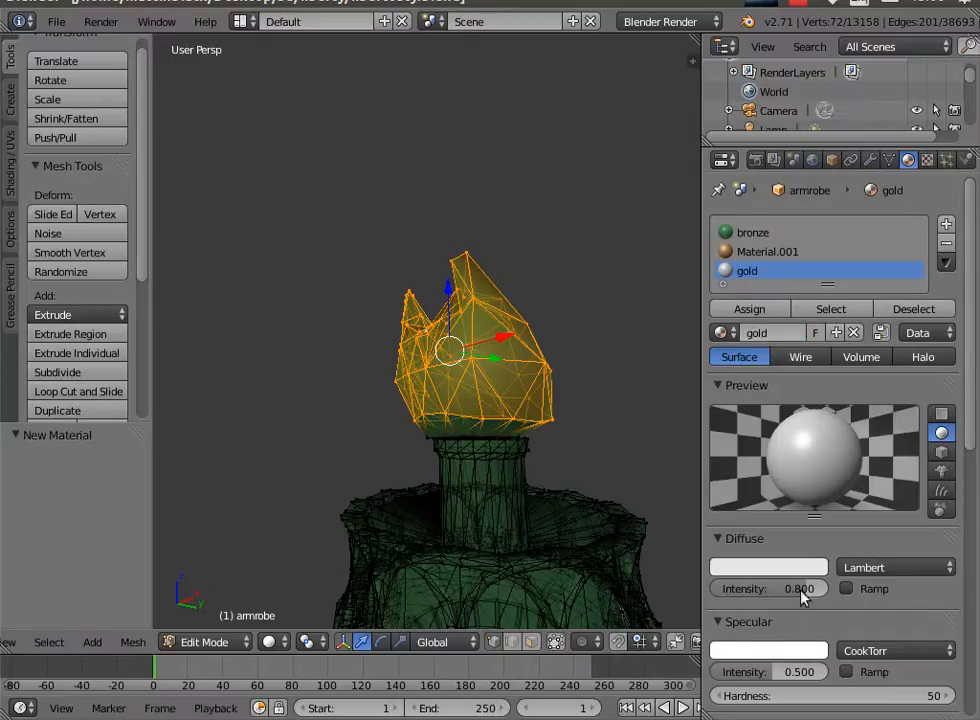
Give the gold material a golden-yellow diffuse colour and a pale cream specular colour.
left_click(765, 567)
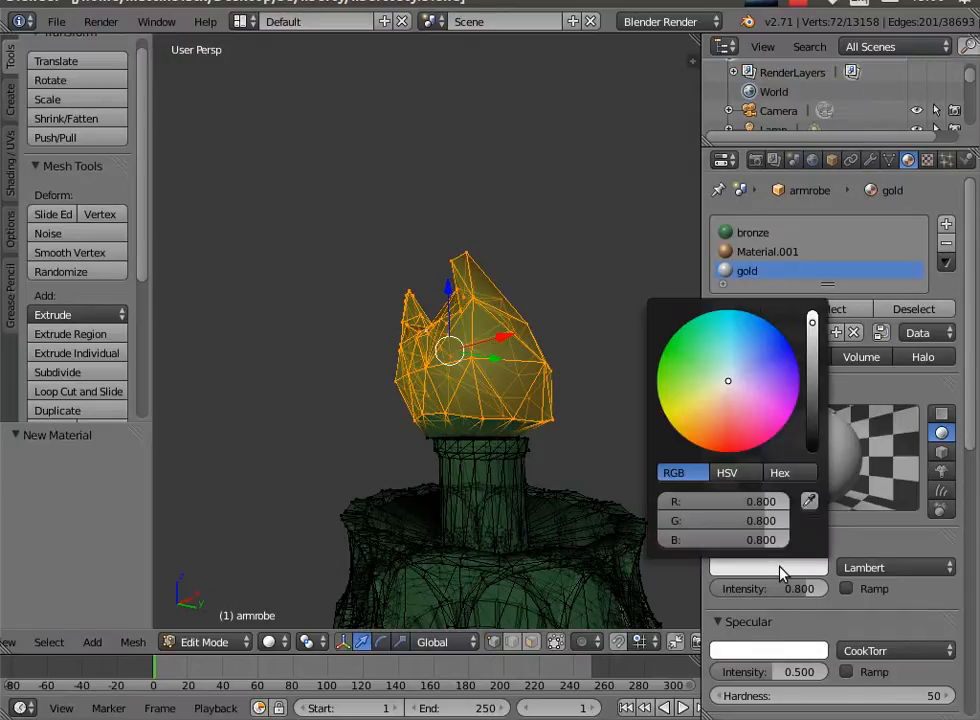
left_click(704, 410)
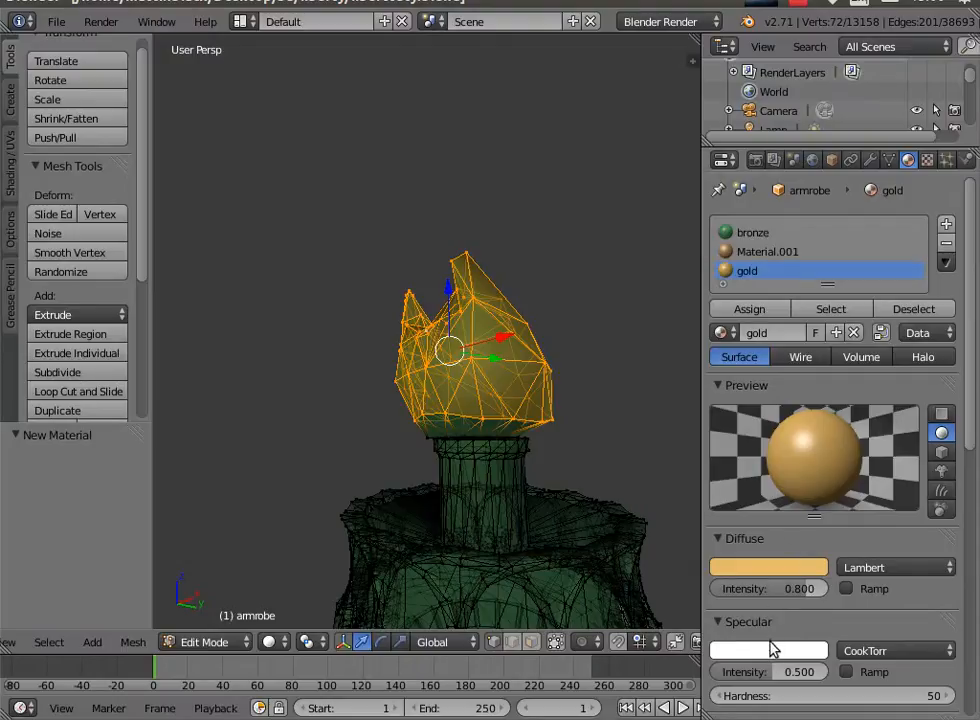
left_click(772, 651)
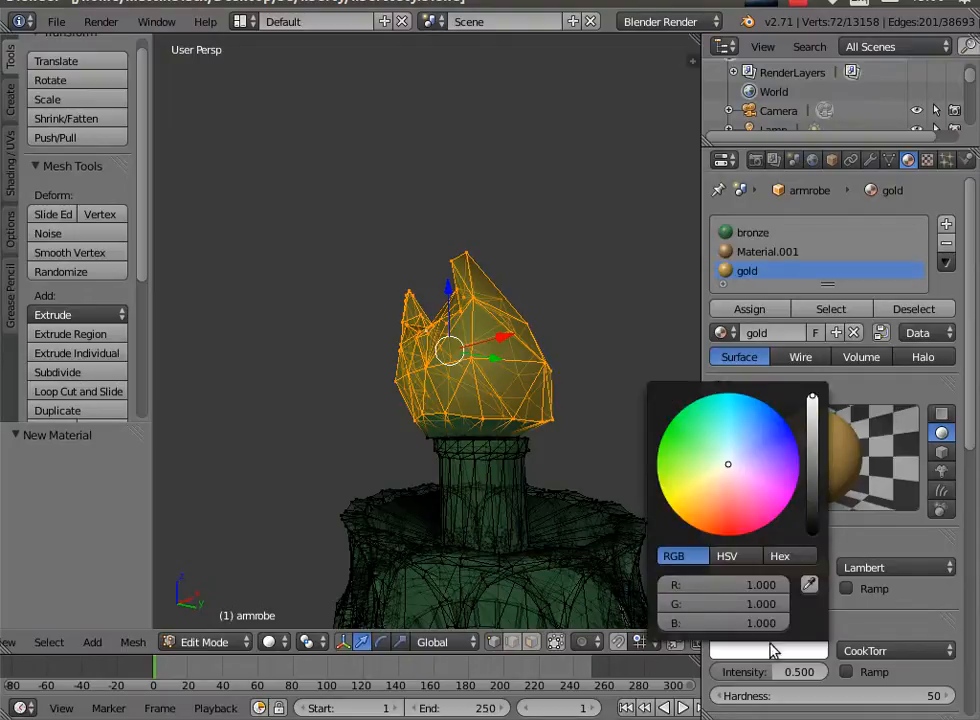
left_click(717, 475)
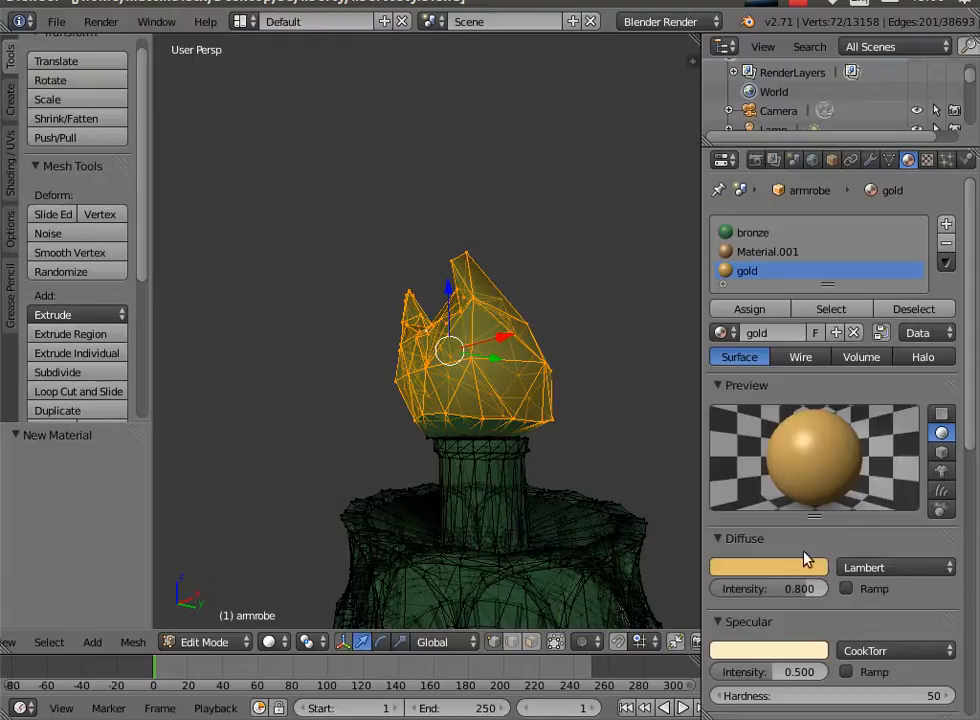
Enable Mirror on the gold material with a light yellow mirror colour and a reflectivity of 0.261.
scroll(780, 580, "down", 3)
scroll(772, 598, "down", 3)
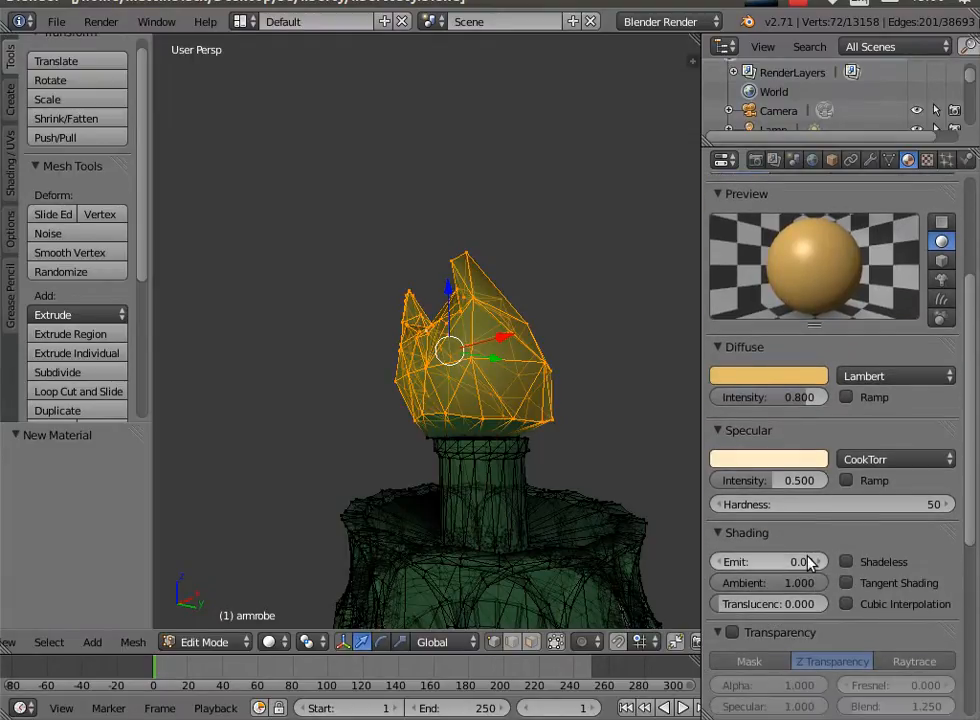
scroll(812, 565, "down", 5)
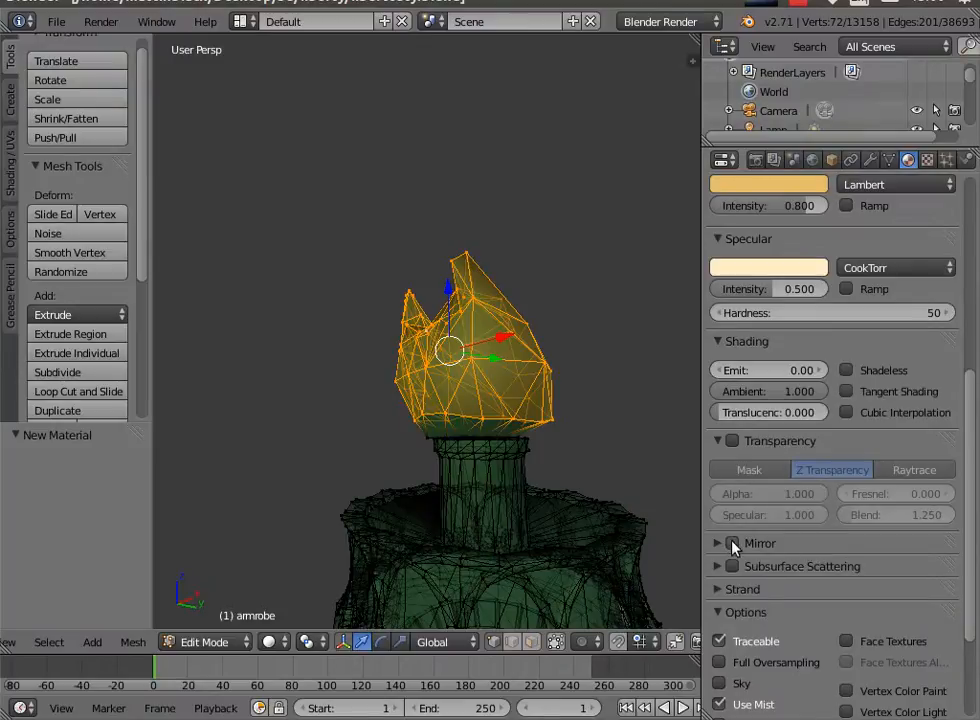
left_click(716, 543)
left_click(752, 590)
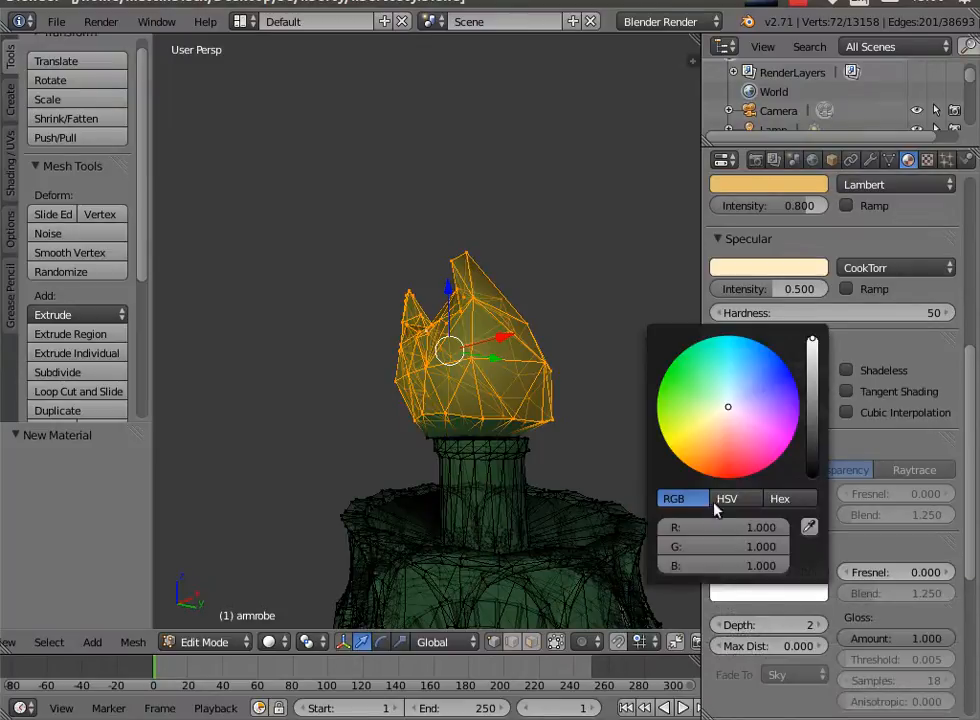
left_click(705, 430)
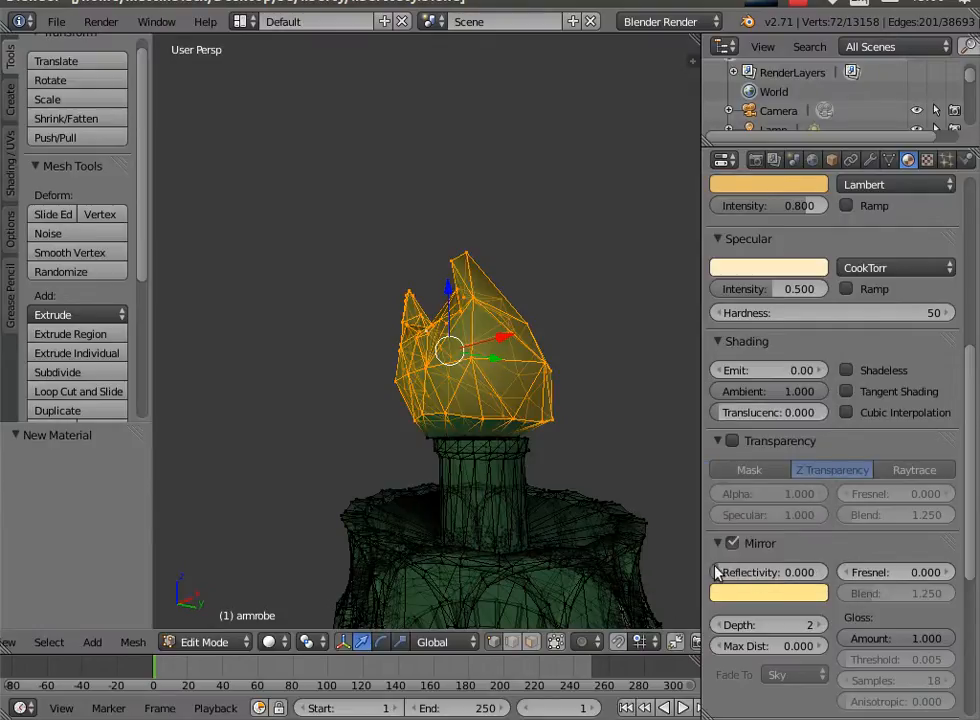
mouse_move(760, 572)
left_mouse_down()
mouse_move(795, 572)
mouse_move(755, 573)
left_mouse_up()
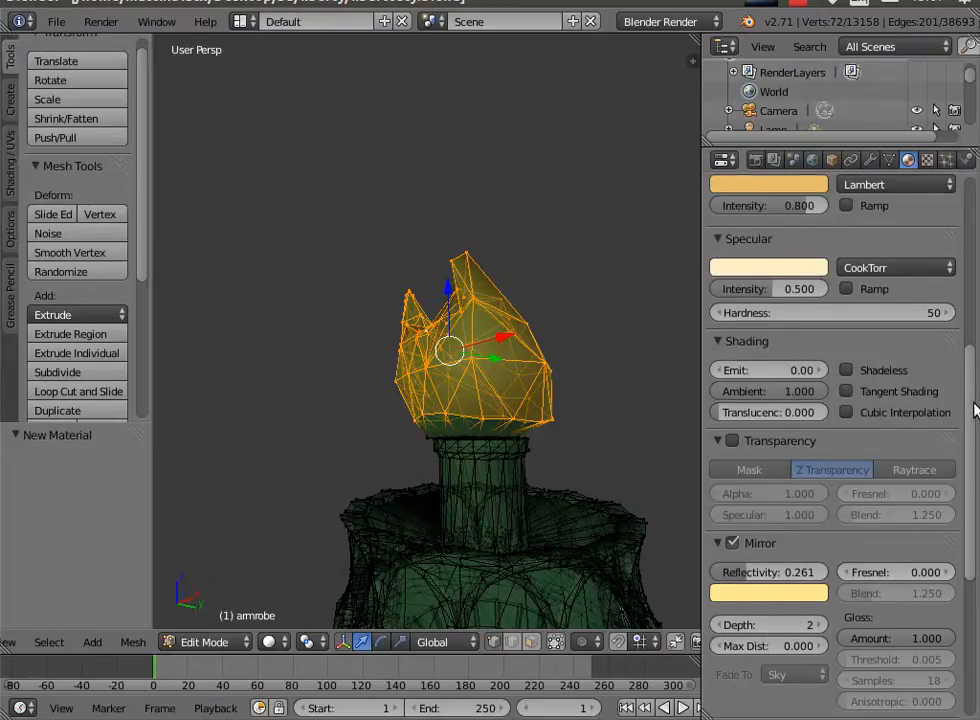
Assign gold to the selected flame faces, expand the selection once with Select More, and assign gold to the flame's base too.
left_click_drag(975, 410, 965, 163)
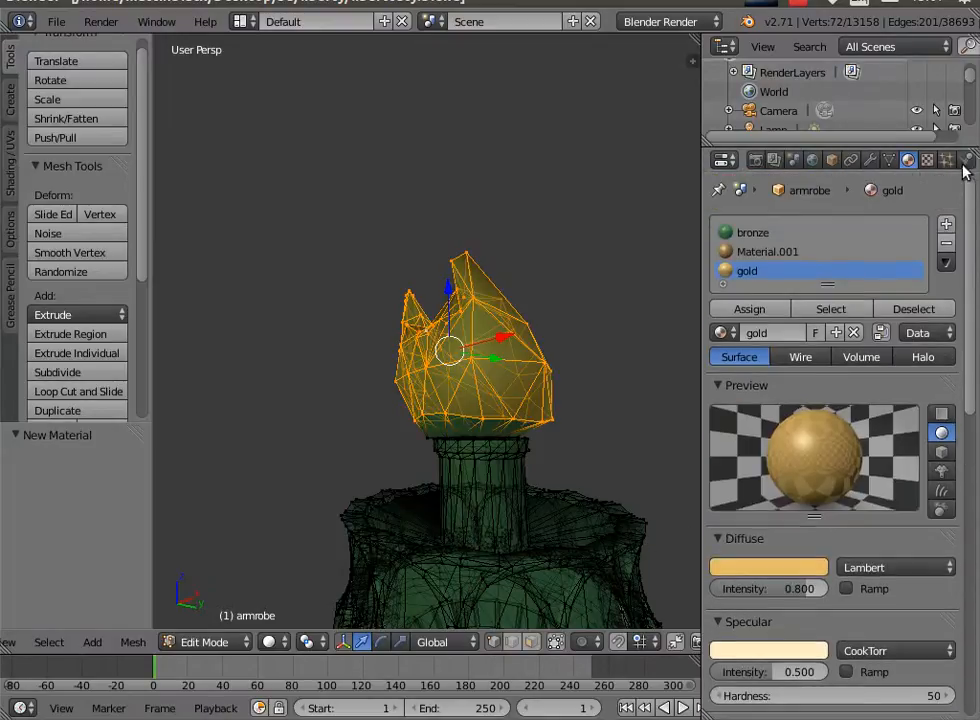
left_click(748, 309)
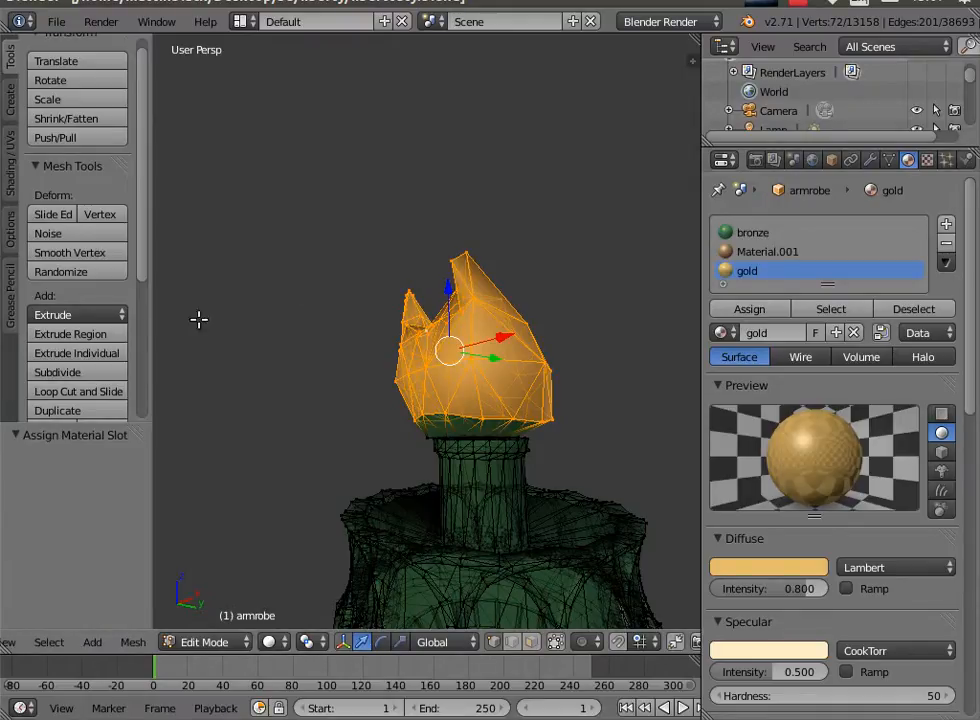
left_click(92, 643)
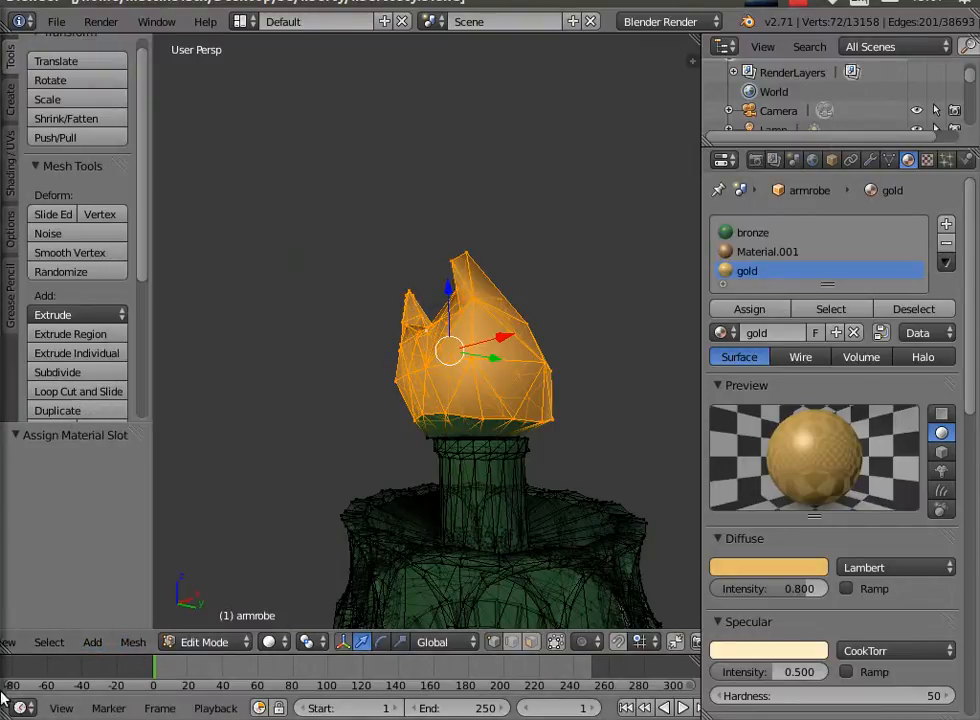
left_click(50, 643)
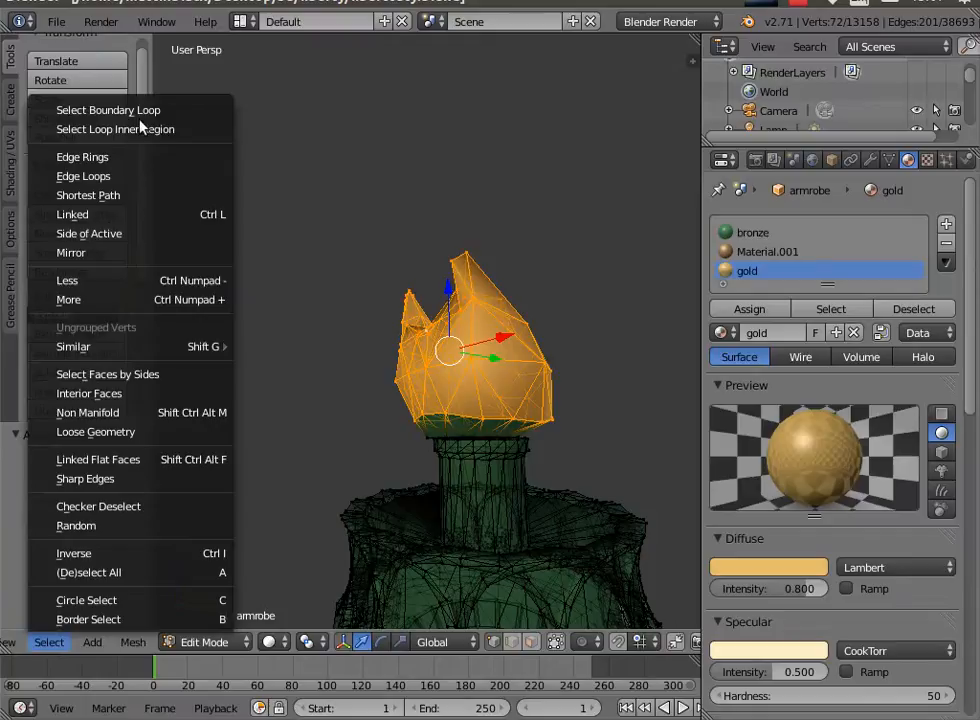
left_click(109, 300)
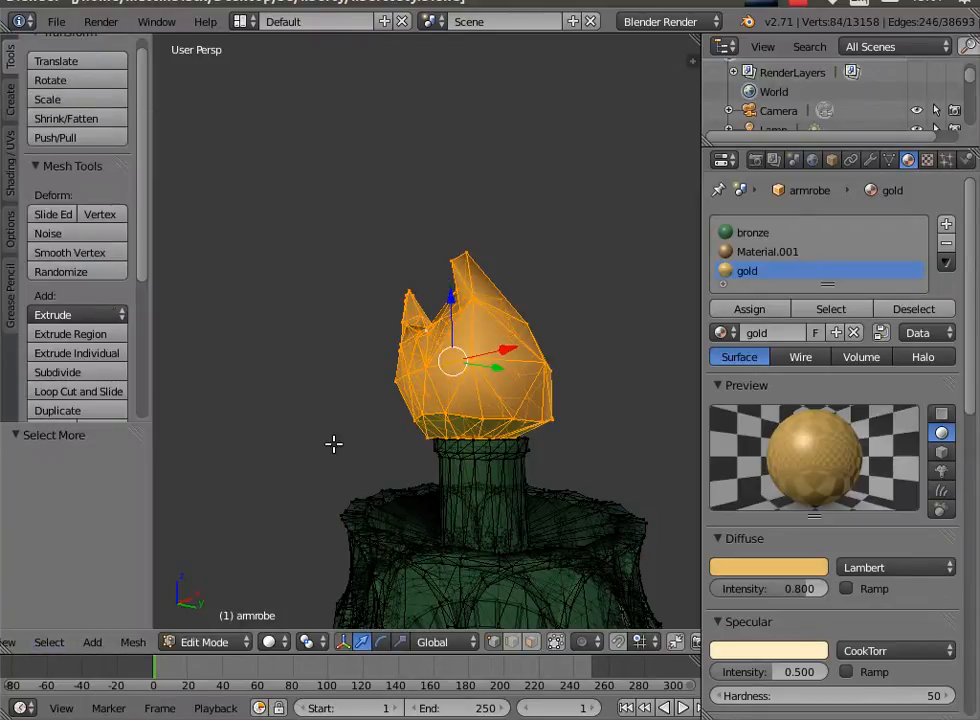
left_click(752, 310)
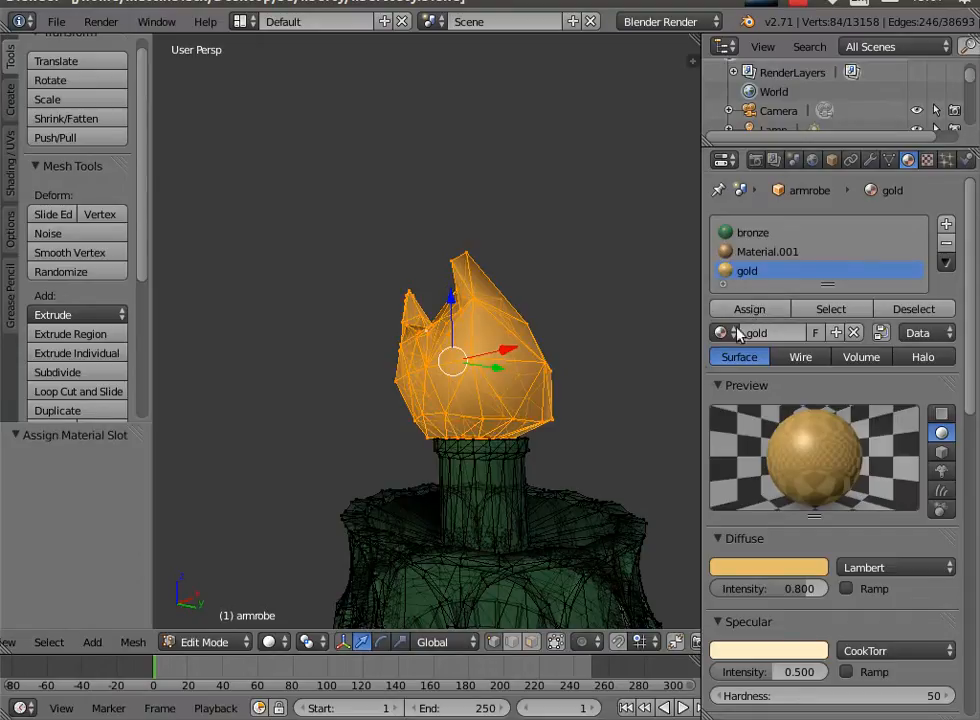
mouse_move(615, 518)
middle_mouse_down()
mouse_move(584, 560)
mouse_move(475, 516)
mouse_move(427, 400)
mouse_move(300, 195)
mouse_move(372, 221)
mouse_move(651, 517)
mouse_move(586, 564)
mouse_move(615, 525)
middle_mouse_up()
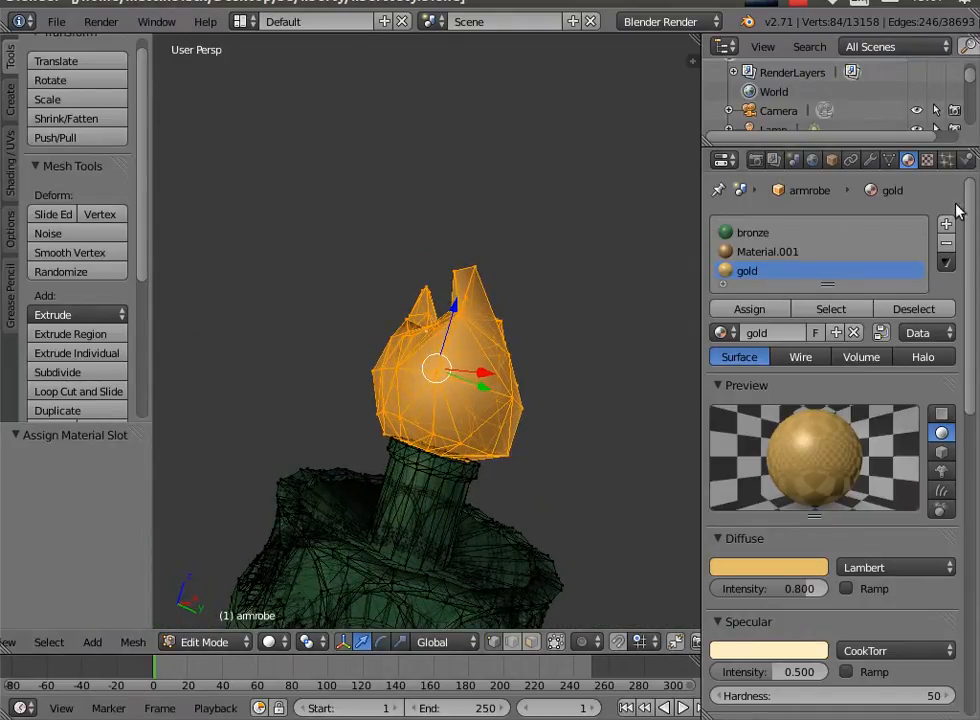
Add a new texture to the gold material and set its type to Image or Movie.
left_click(947, 160)
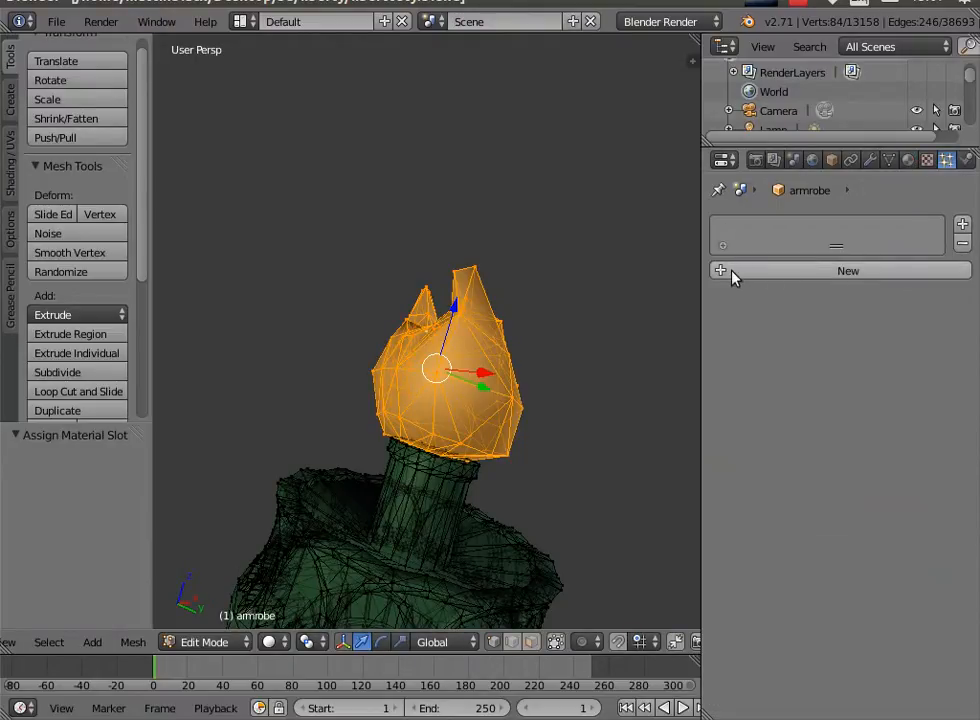
mouse_move(4, 320)
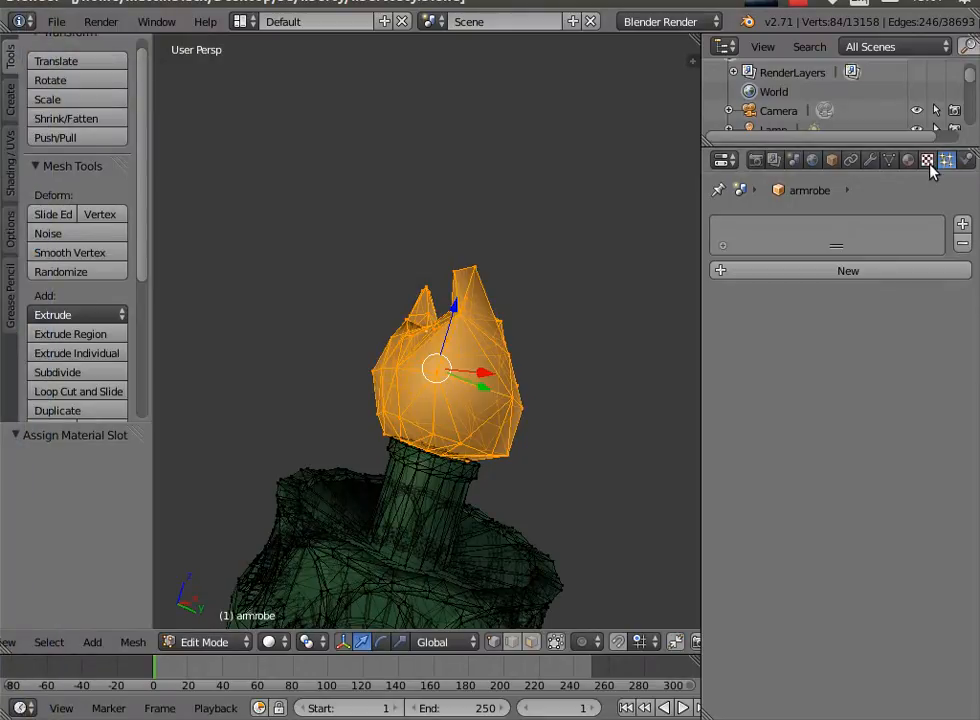
left_click(928, 164)
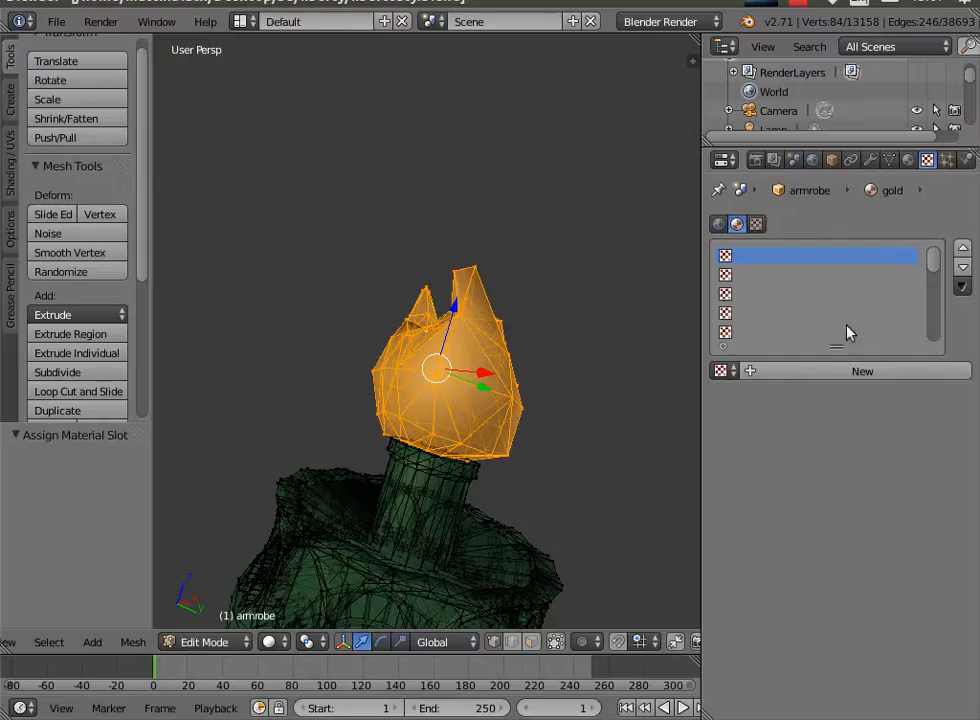
left_click(798, 373)
left_click(821, 399)
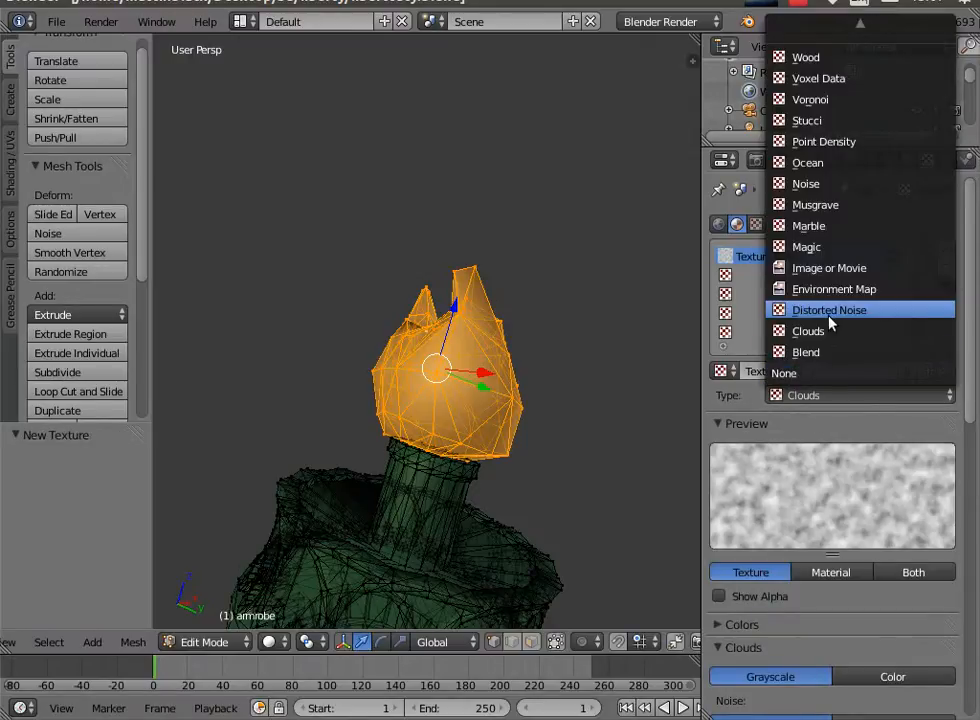
left_click(833, 270)
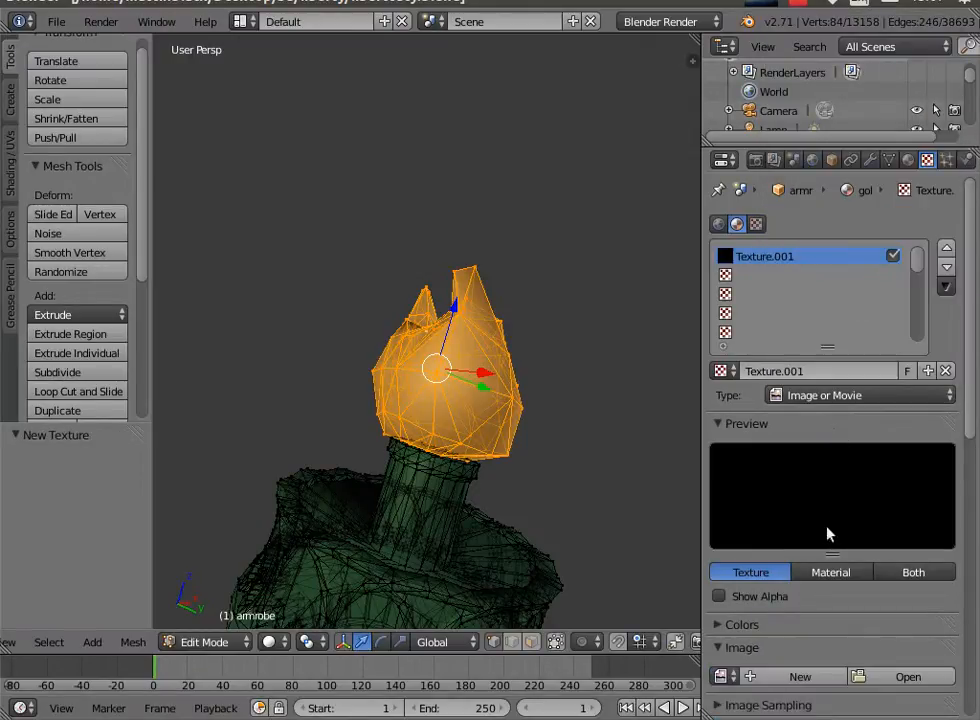
Preview both texture and material, and load gold_textured_background_hd_picture_3_169654.jpg as the gold texture's image.
left_click(915, 572)
left_click(895, 677)
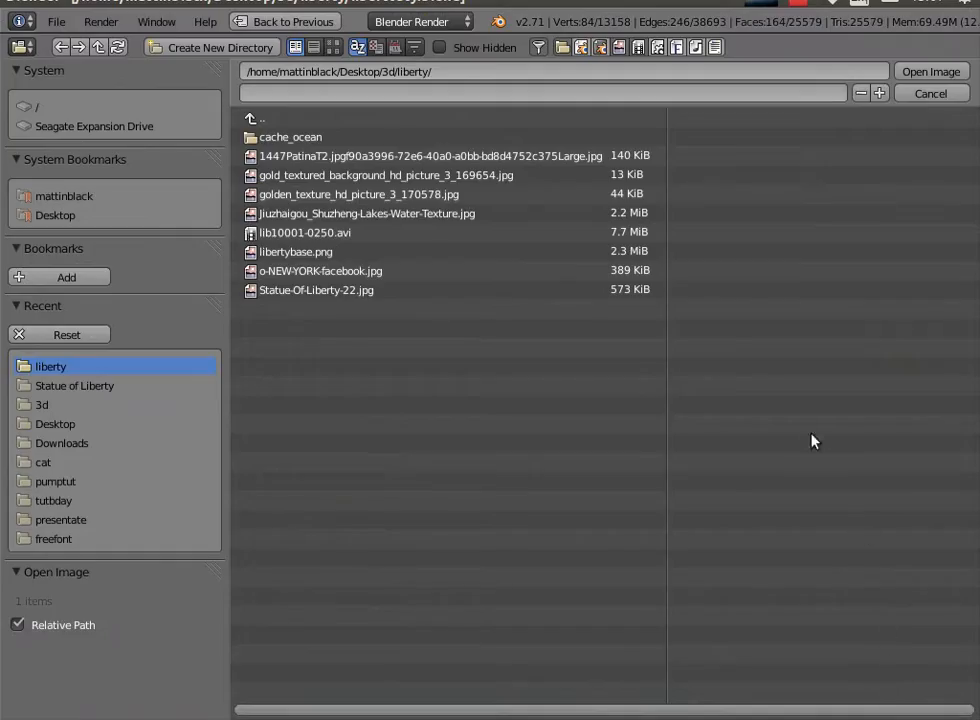
left_click(330, 175)
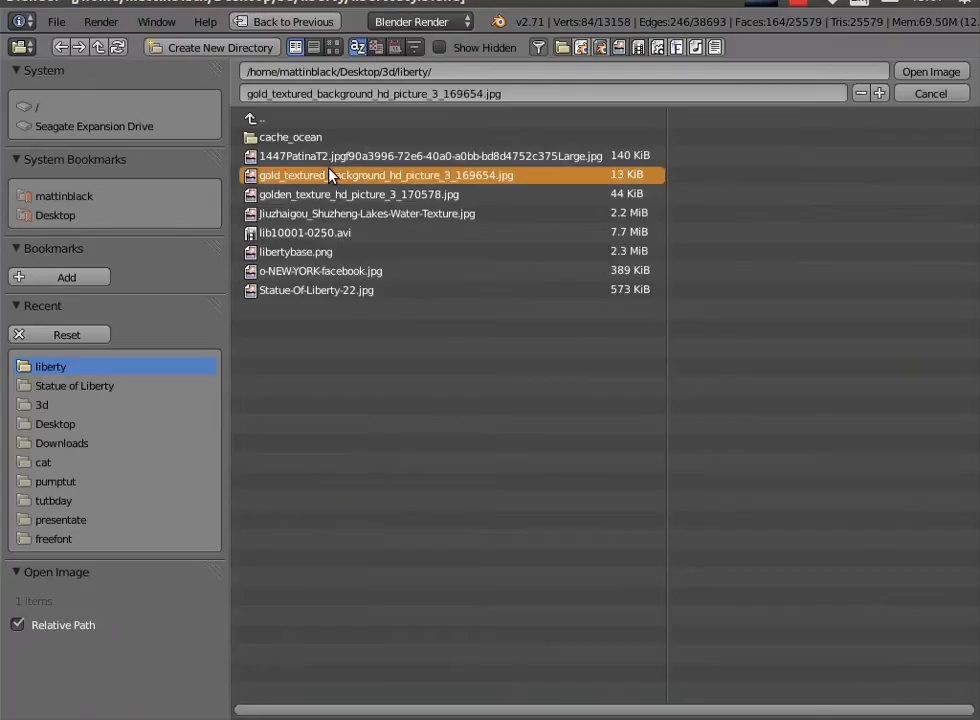
left_click(927, 72)
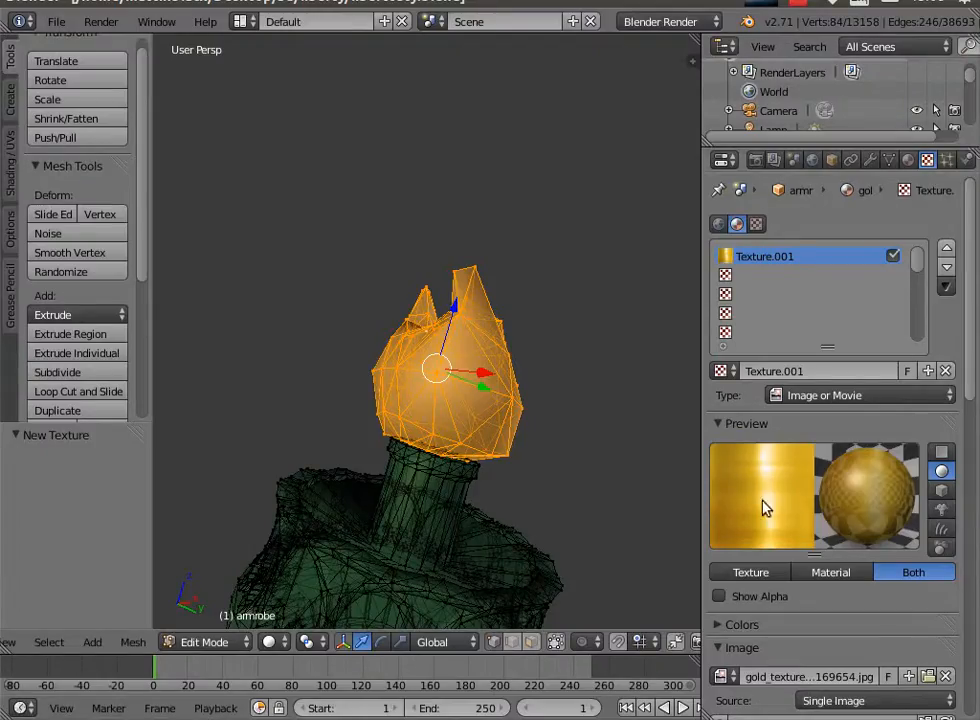
Set the gold texture's mapping projection to Sphere.
scroll(900, 600, "down", 8)
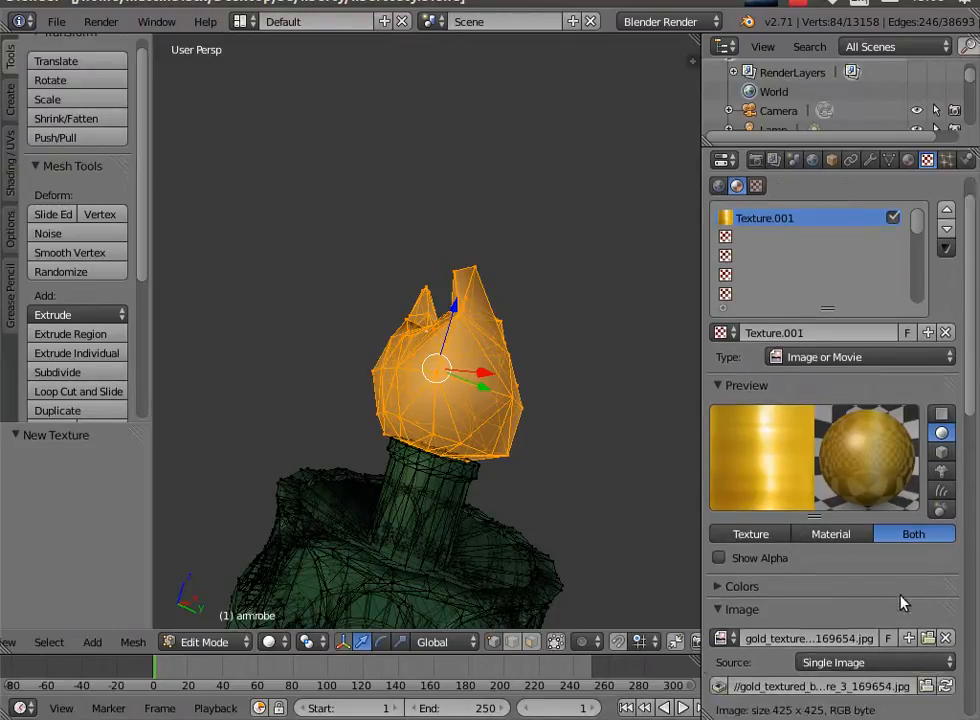
scroll(890, 580, "down", 3)
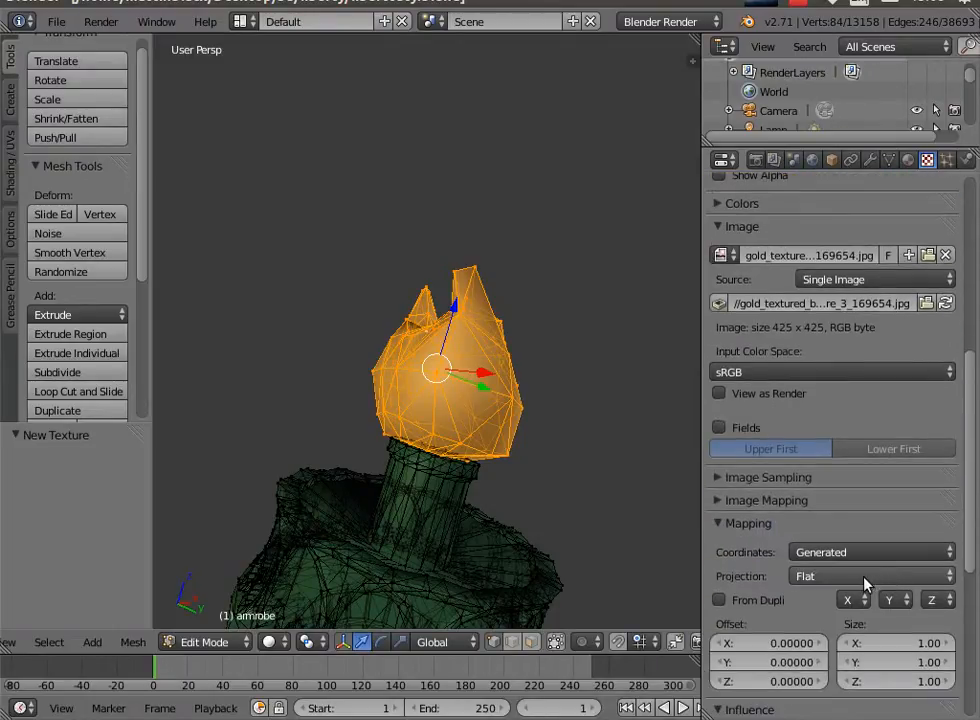
left_click(853, 584)
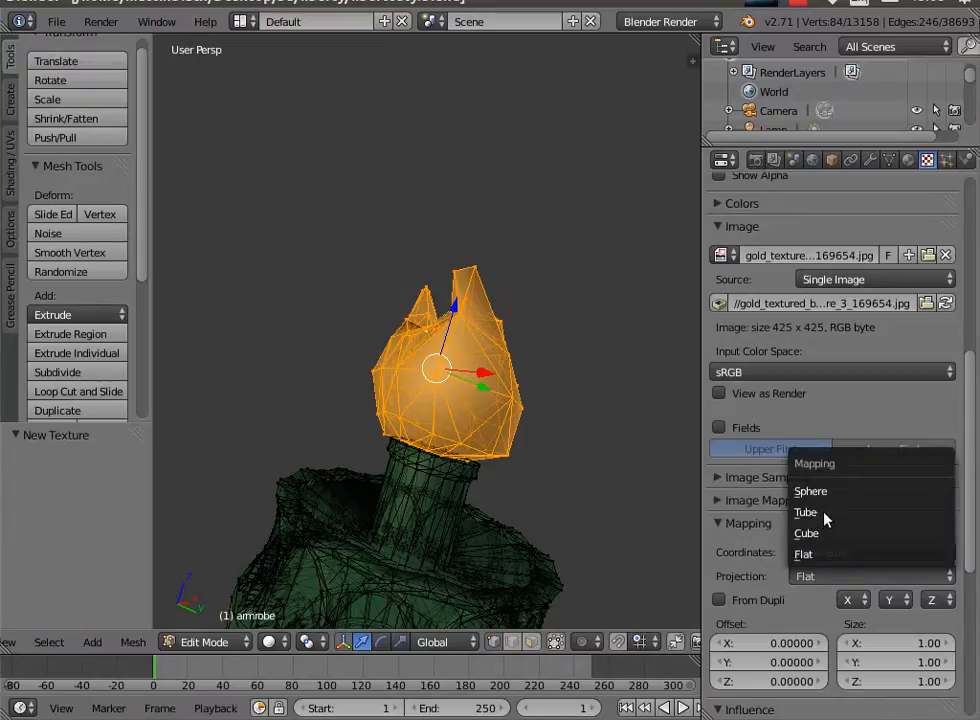
left_click(834, 494)
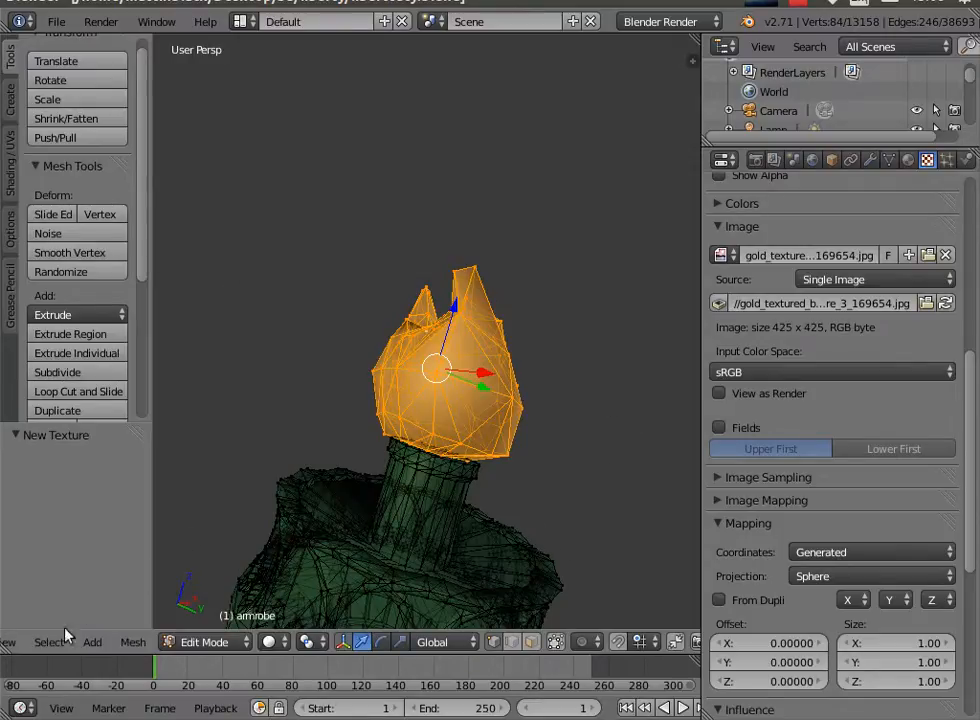
Align the active camera to the current view of the torch flame and render the image.
left_click(12, 645)
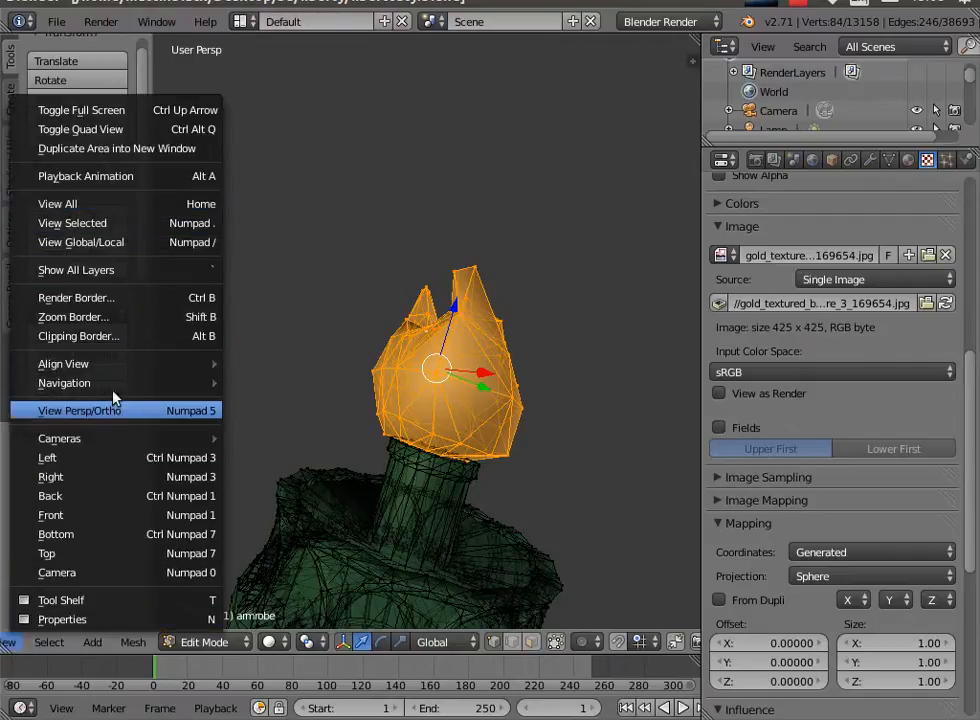
mouse_move(150, 364)
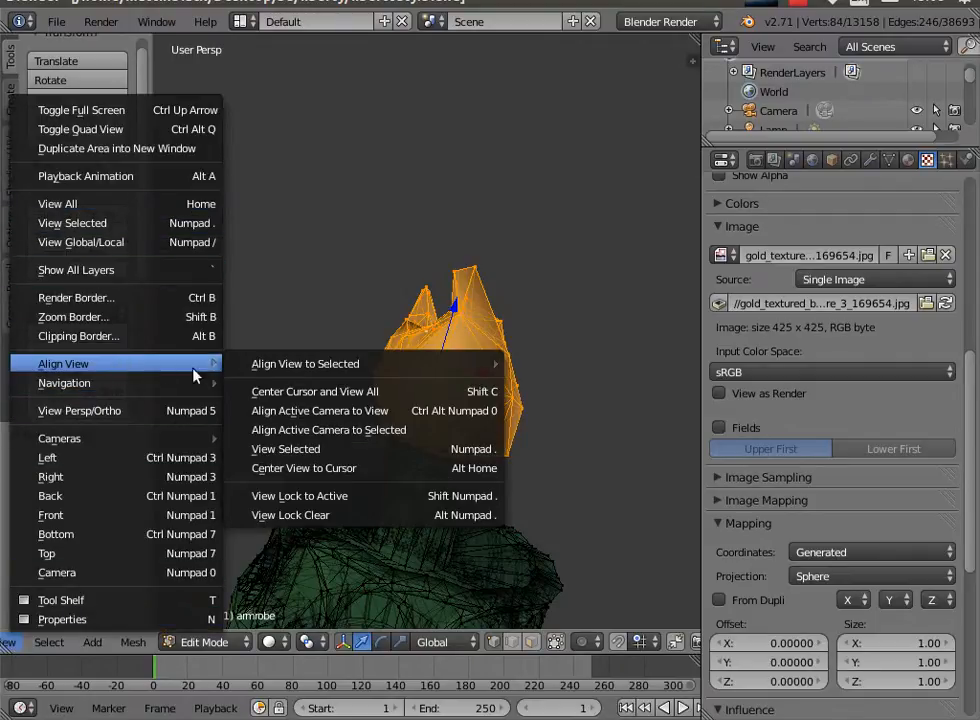
left_click(339, 411)
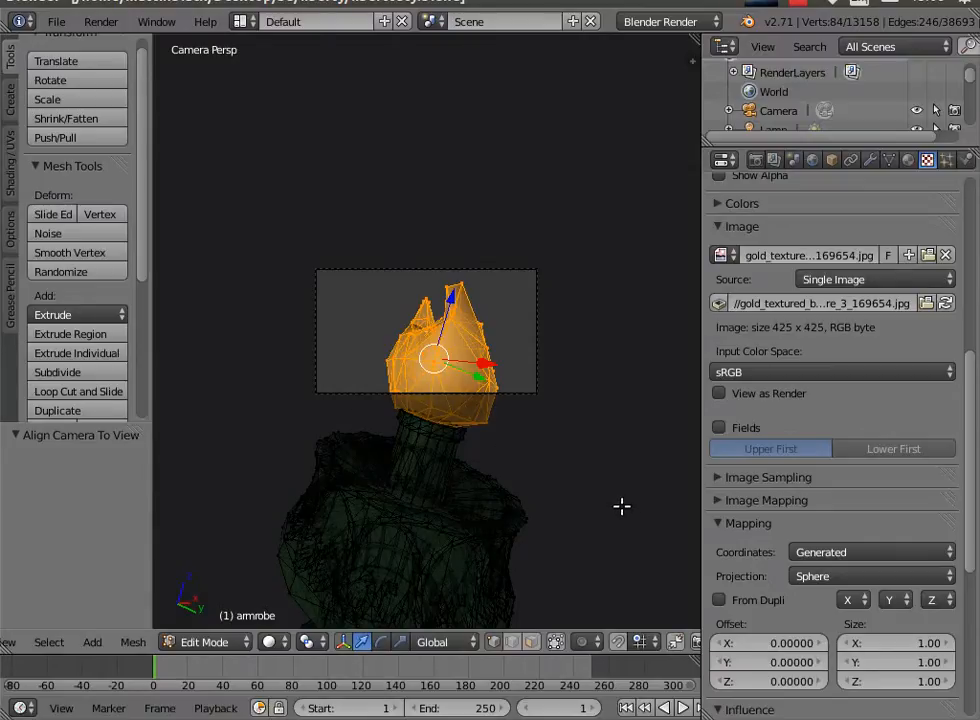
left_click(99, 21)
left_click(124, 45)
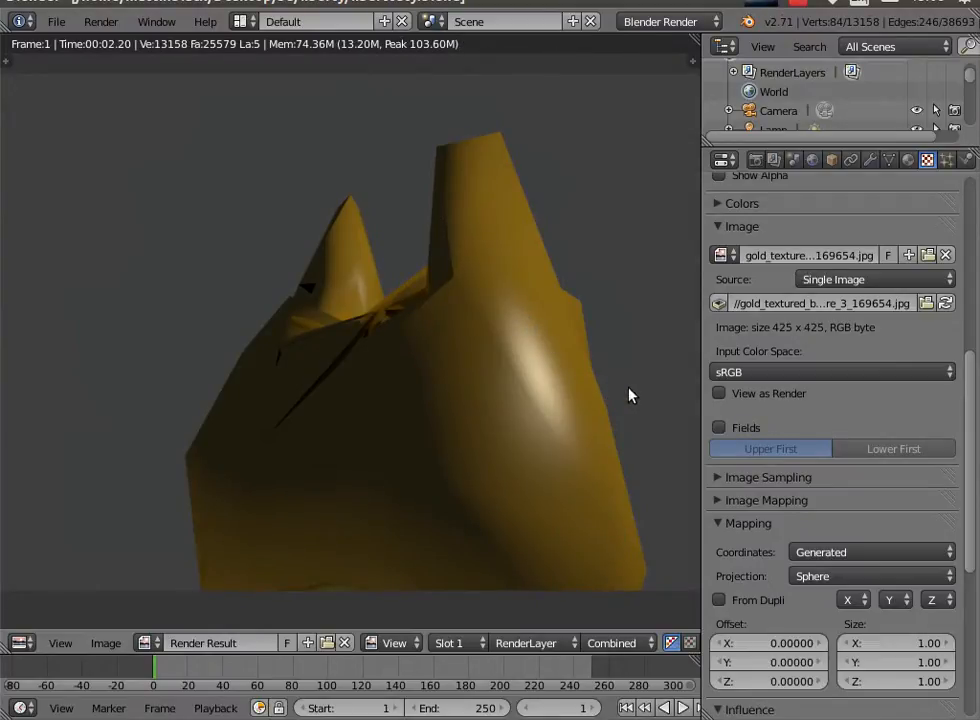
Enable the gold texture's Normal influence and set it to 0.474.
scroll(919, 437, "down", 9)
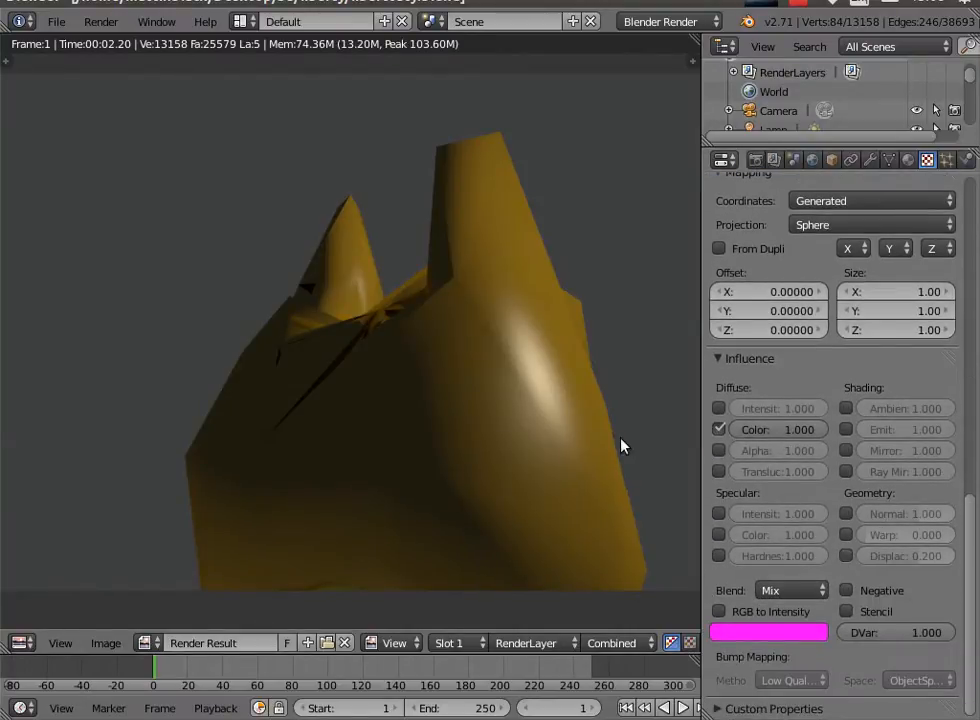
left_click(846, 513)
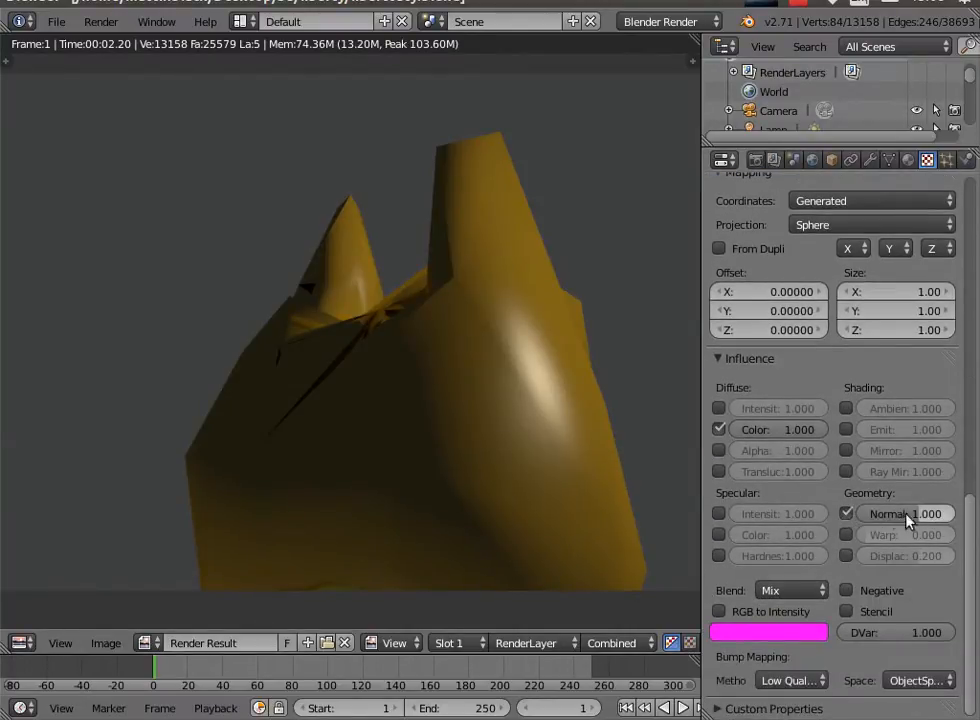
left_click_drag(926, 513, 912, 513)
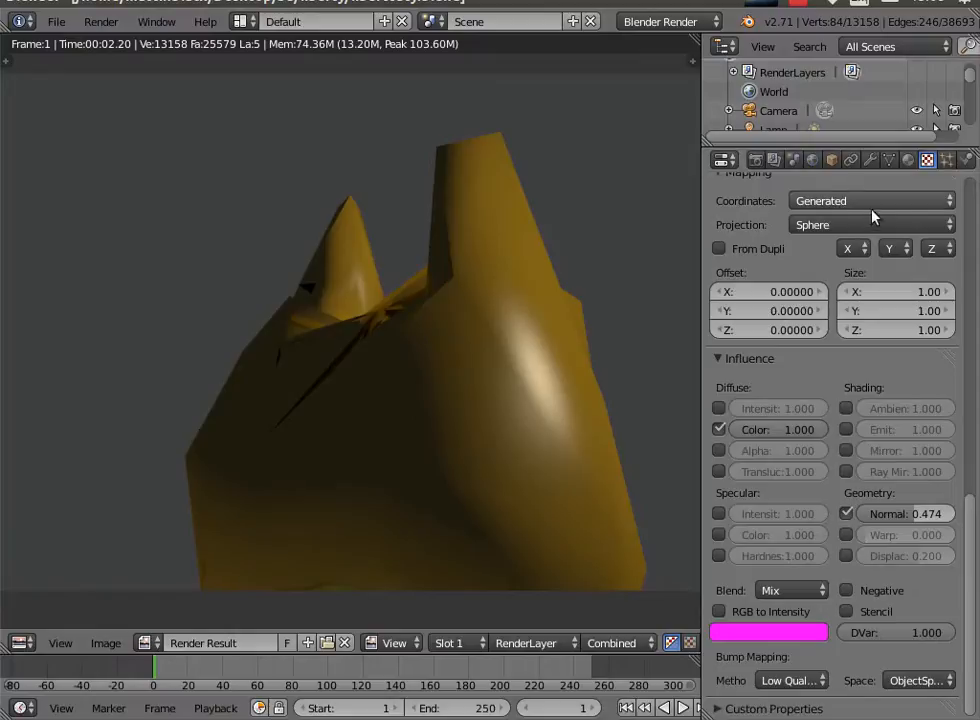
Raise the gold material's mirror reflectivity to 0.461.
left_click(909, 163)
left_click_drag(969, 322, 977, 590)
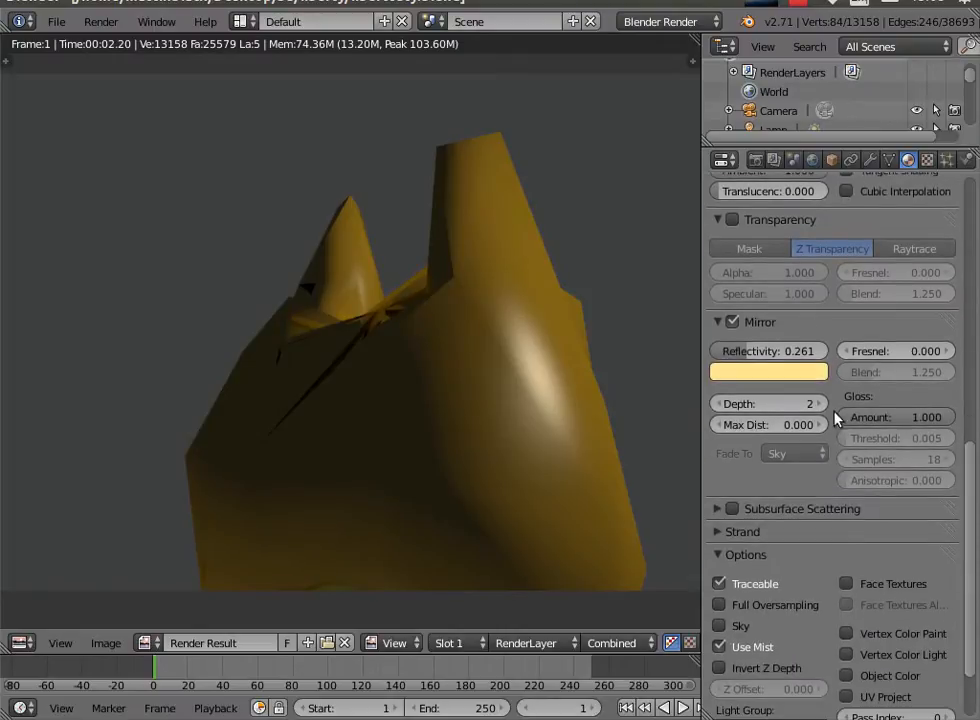
left_click_drag(740, 352, 950, 372)
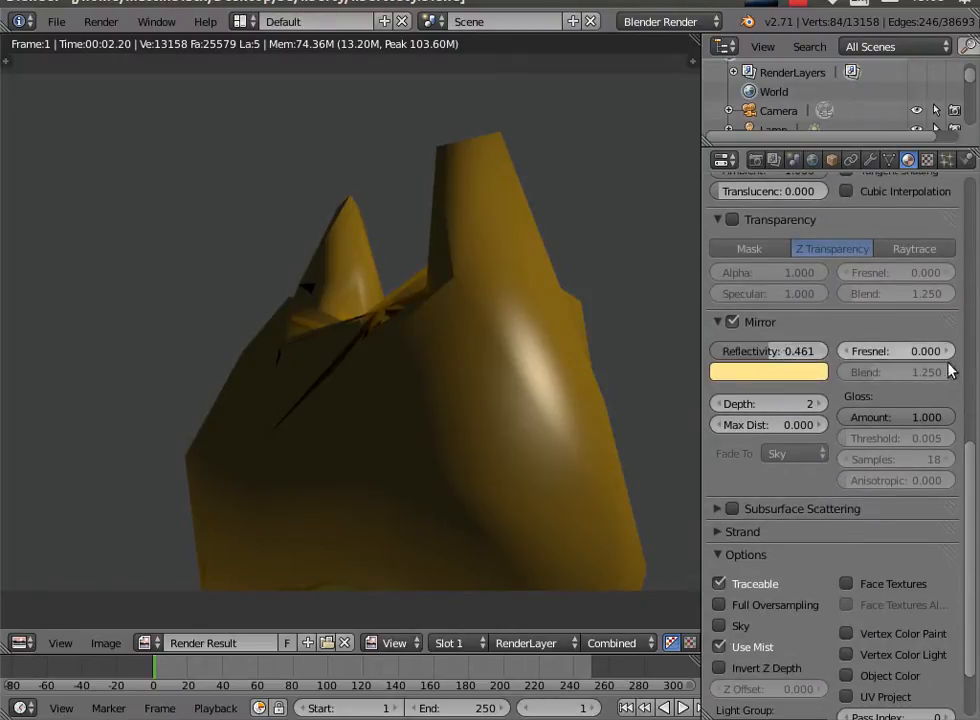
mouse_move(969, 460)
left_mouse_down()
mouse_move(960, 212)
mouse_move(969, 168)
mouse_move(969, 400)
left_mouse_up()
left_click_drag(761, 459, 650, 459)
left_click_drag(969, 407, 975, 170)
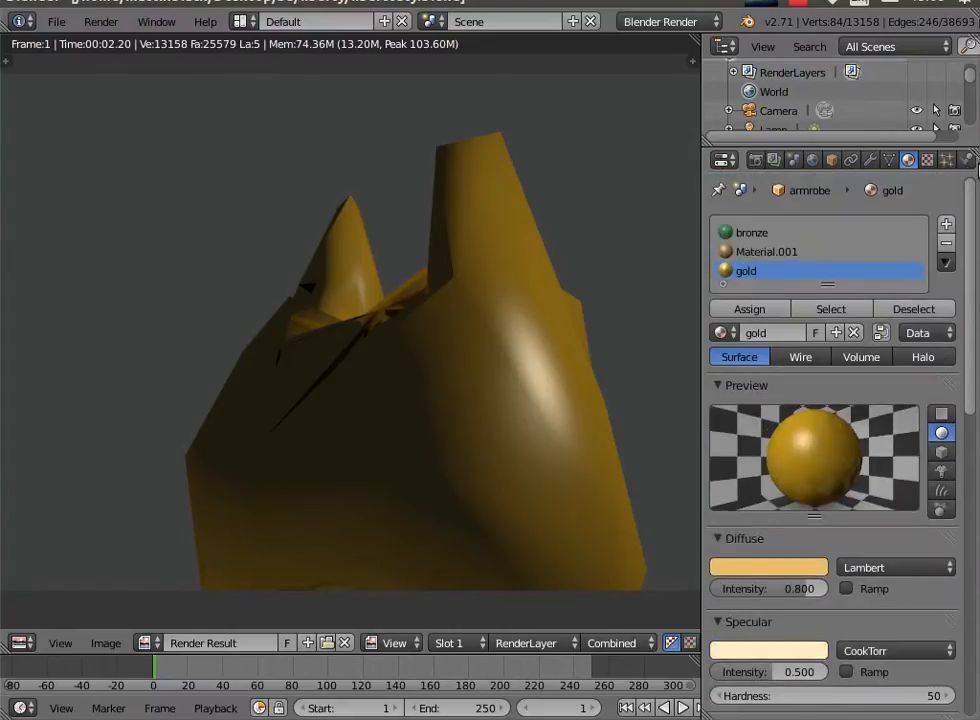
Render the flame again to check the adjusted gold material, and return to the 3D view.
left_click(100, 21)
left_click(116, 46)
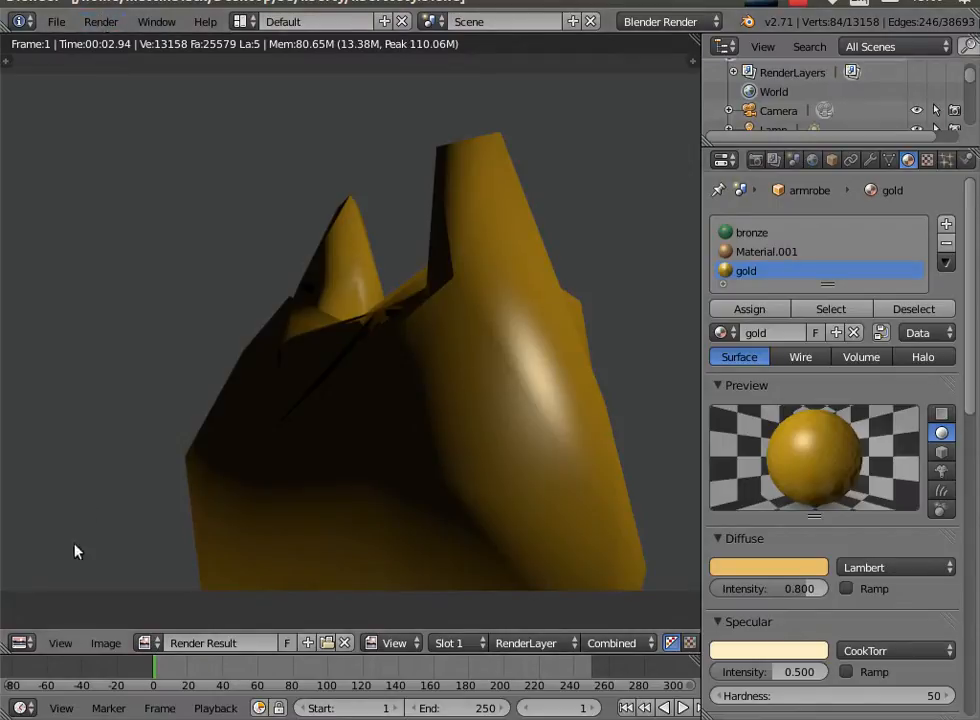
left_click(61, 645)
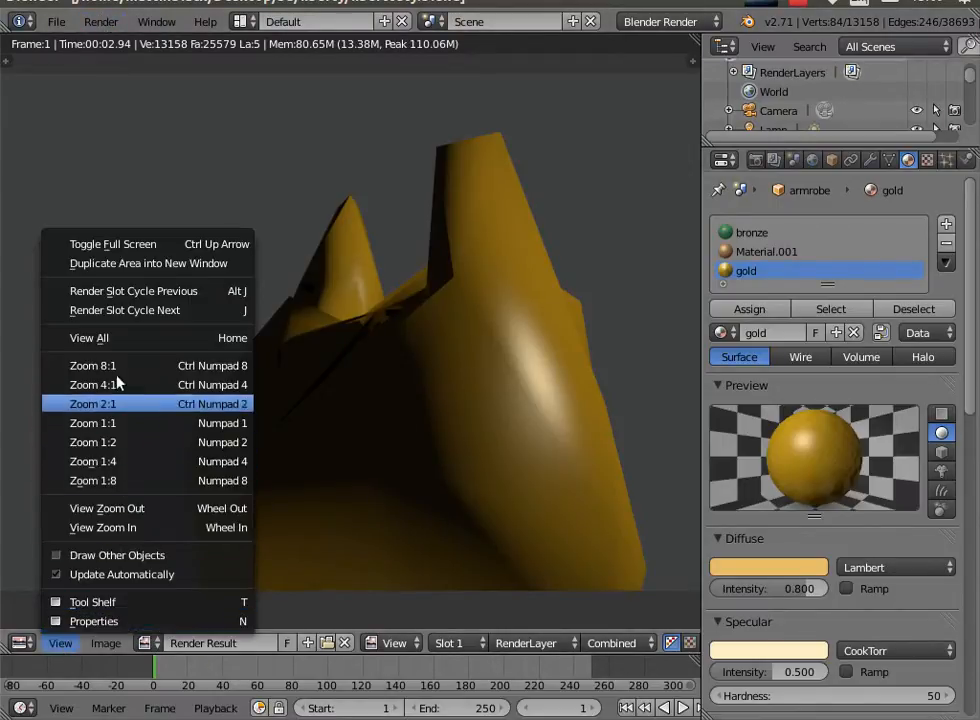
left_click(59, 645)
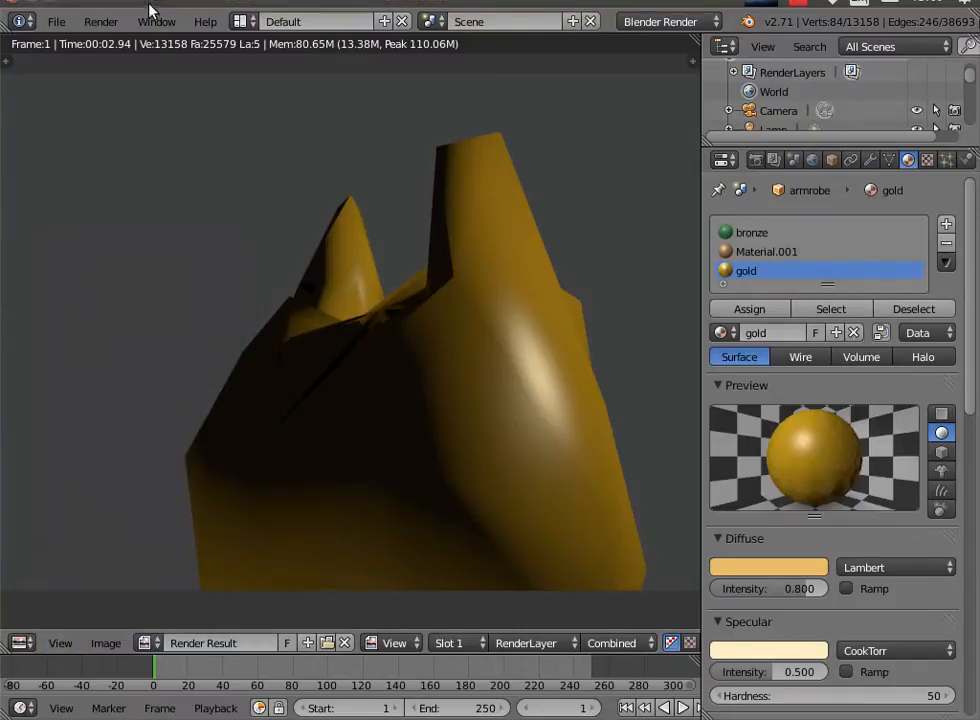
left_click(103, 21)
left_click(150, 158)
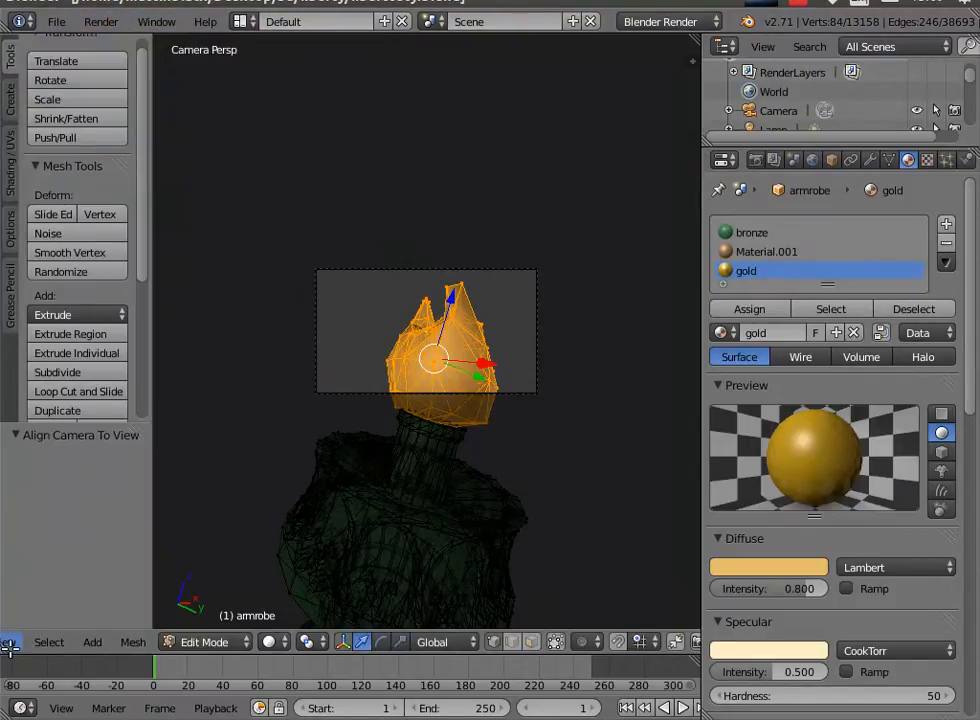
Align the active camera to a zoomed-out left orthographic view of the whole statue.
left_click(7, 643)
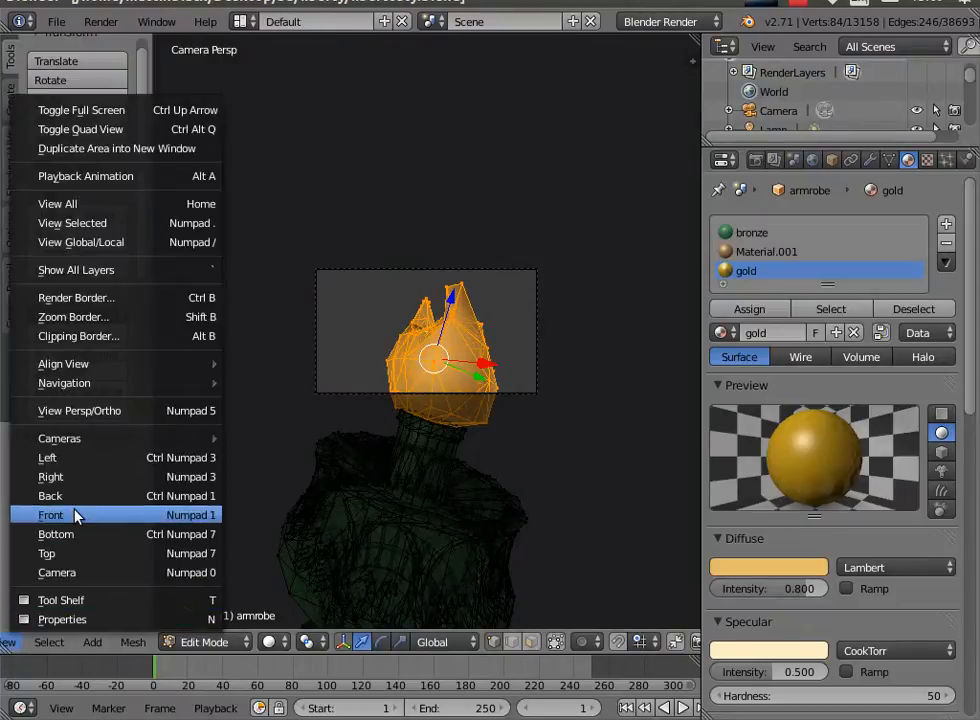
left_click(44, 516)
scroll(400, 400, "down", 10)
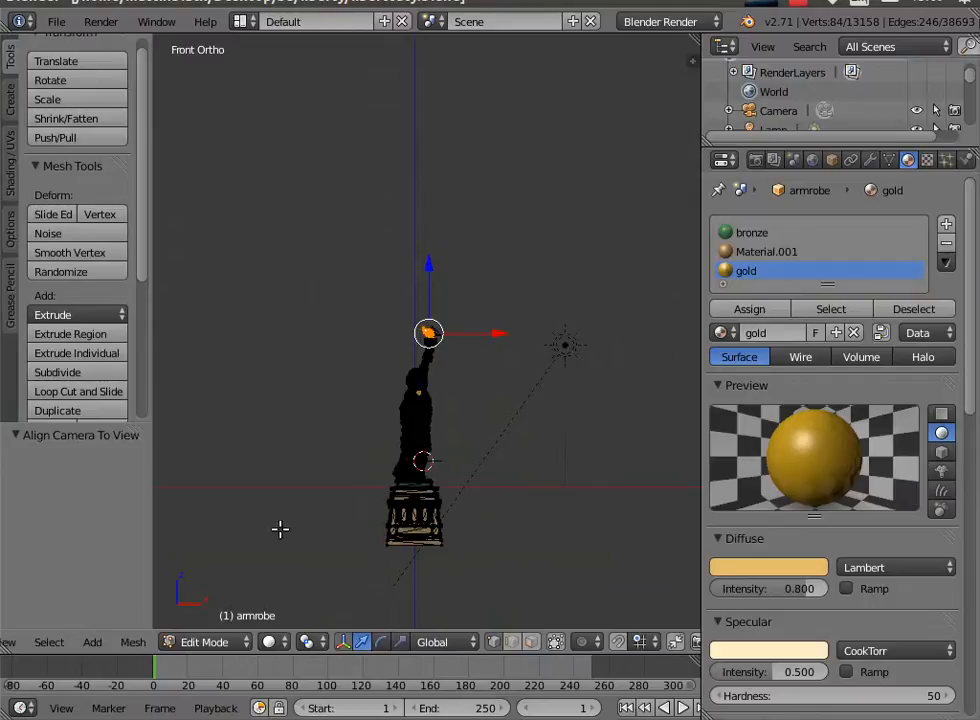
left_click(23, 641)
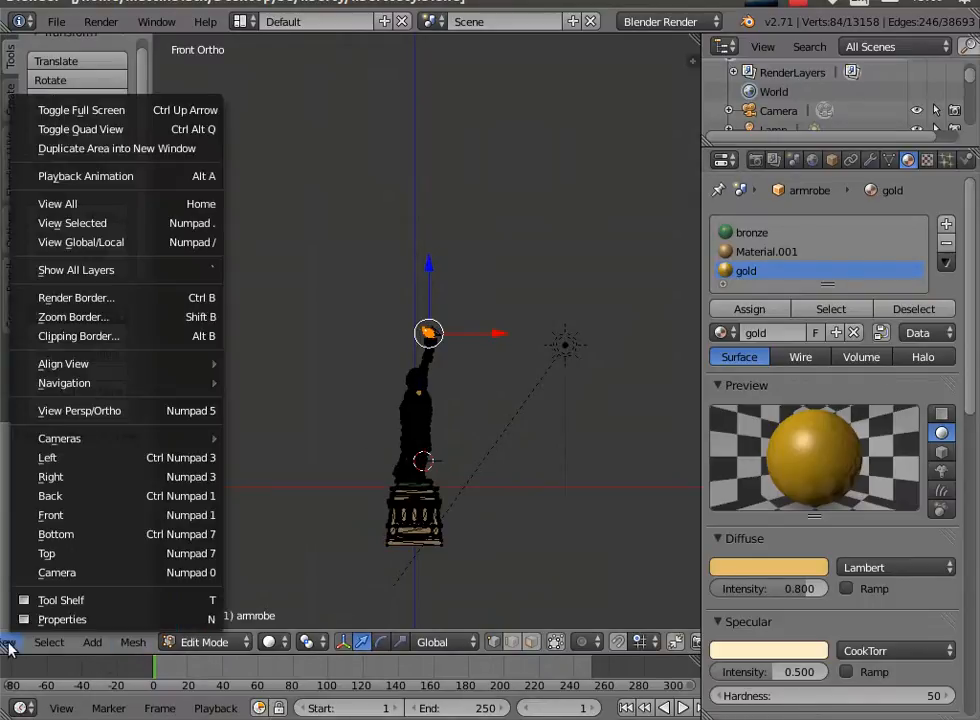
left_click(89, 559)
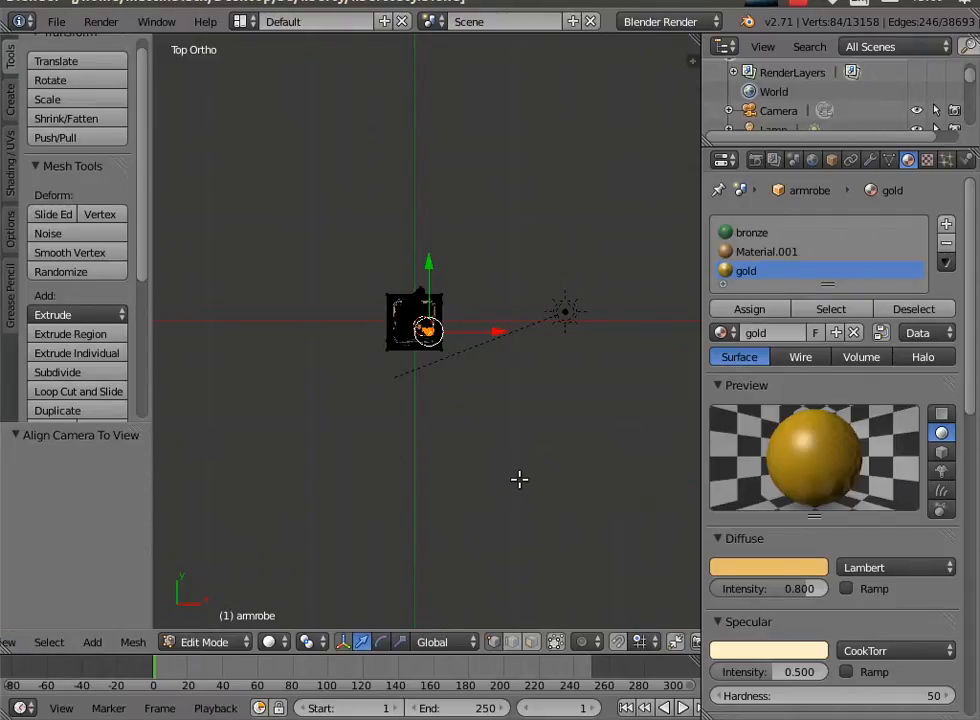
middle_click_drag(519, 479, 262, 412)
left_click(15, 641)
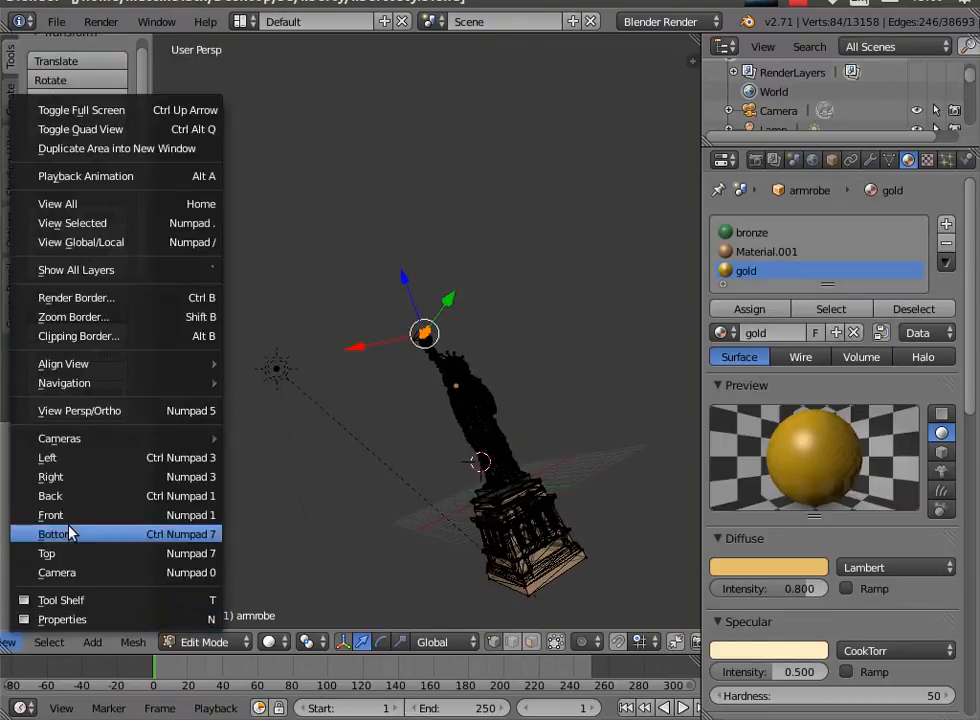
left_click(81, 455)
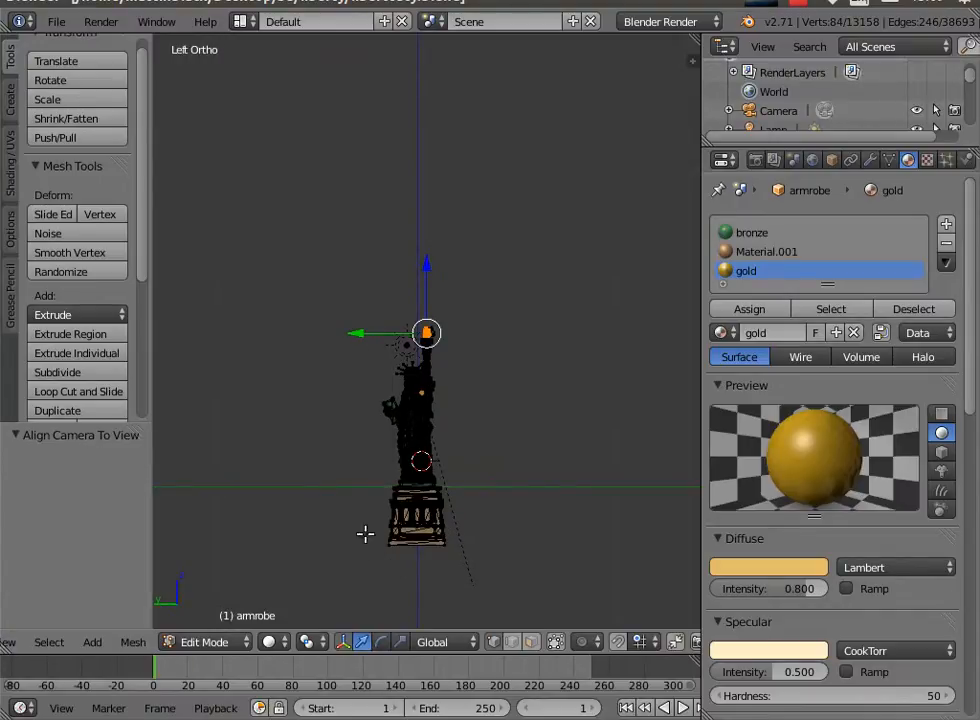
left_click(8, 641)
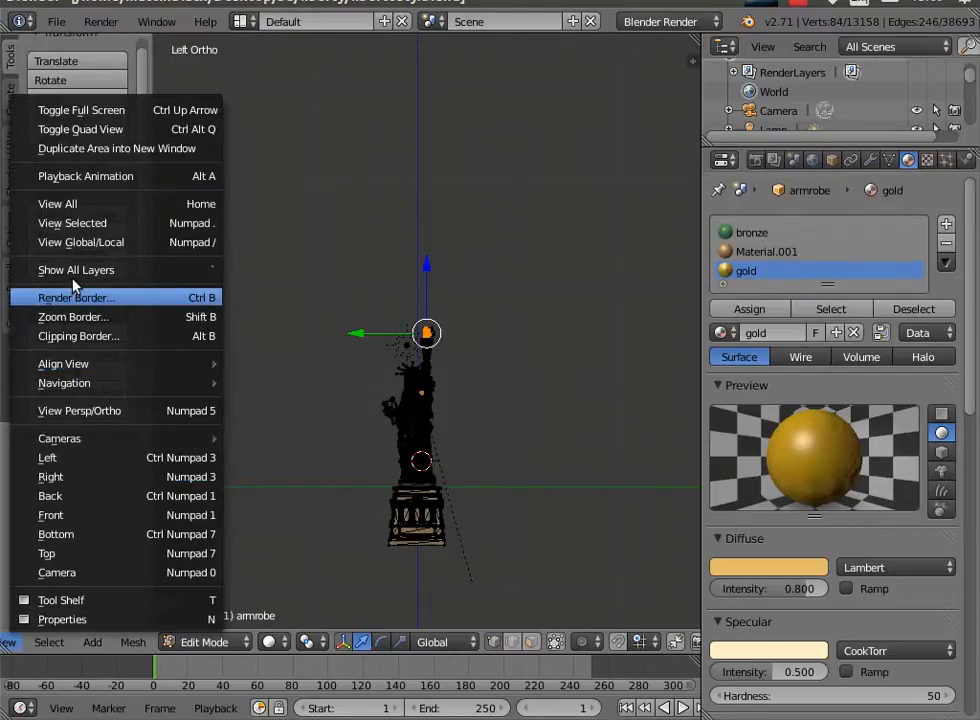
mouse_move(142, 366)
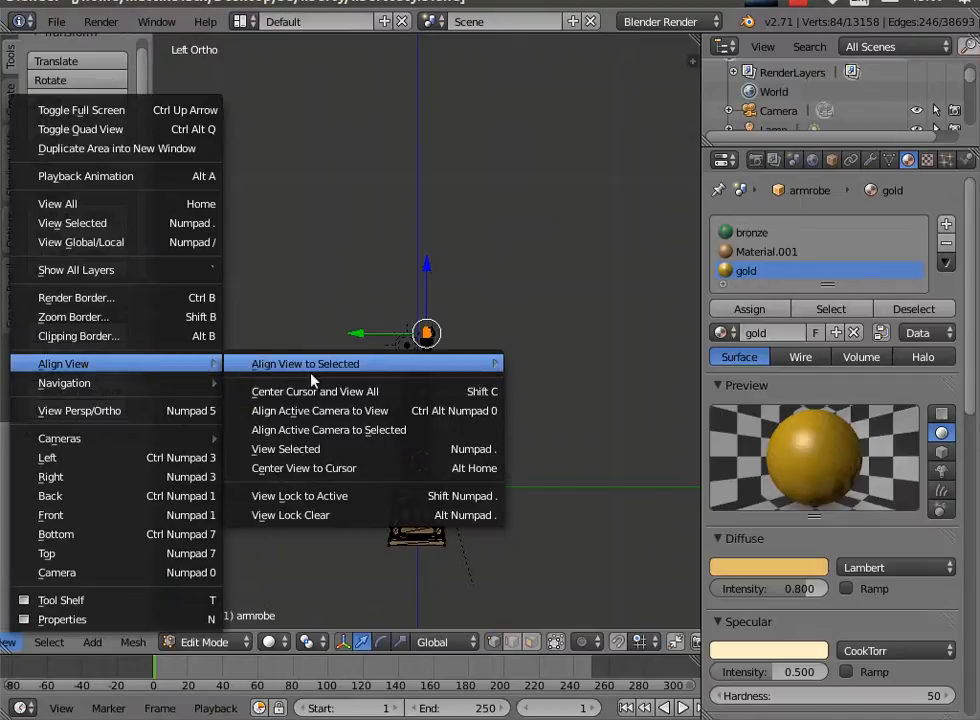
left_click(322, 410)
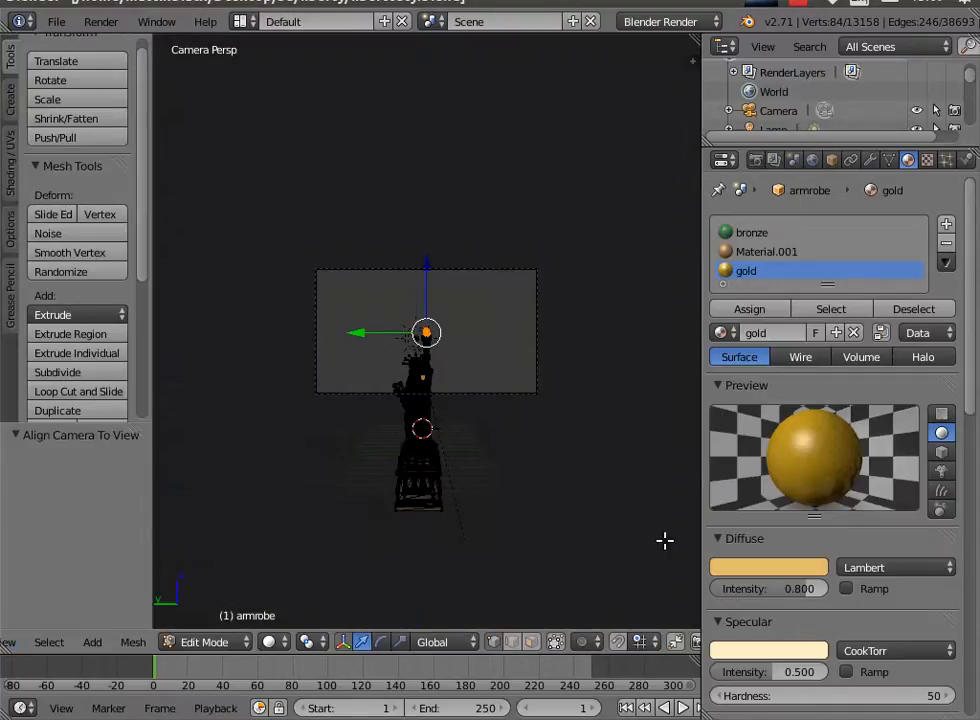
View the scene from above, zoomed out, and switch the statue from Edit Mode to Object Mode.
left_click(10, 642)
left_click(72, 555)
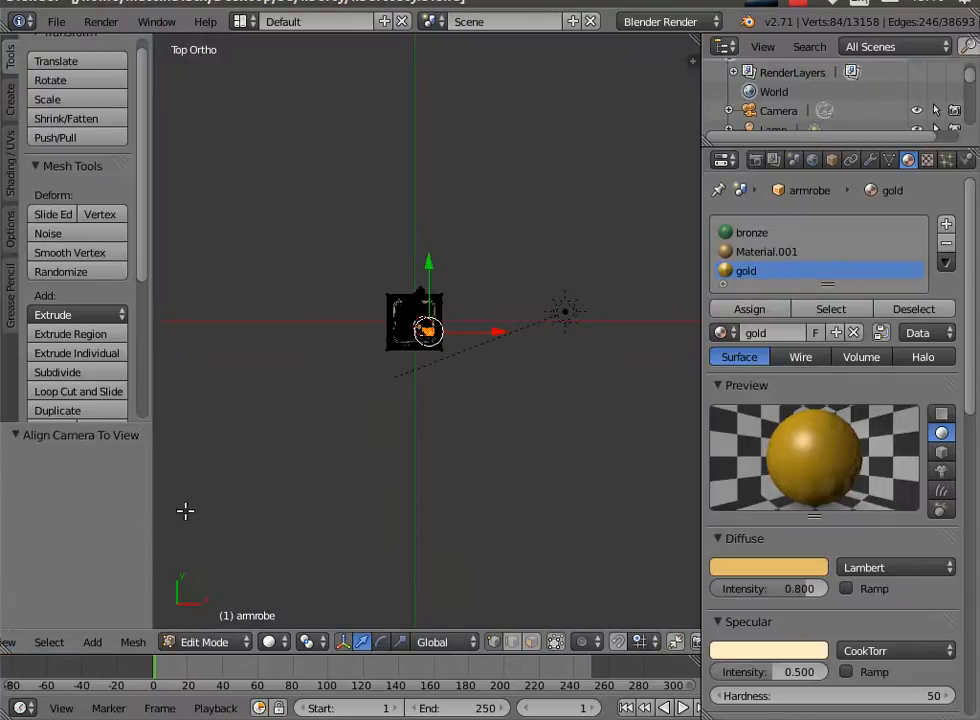
scroll(527, 396, "down", 2)
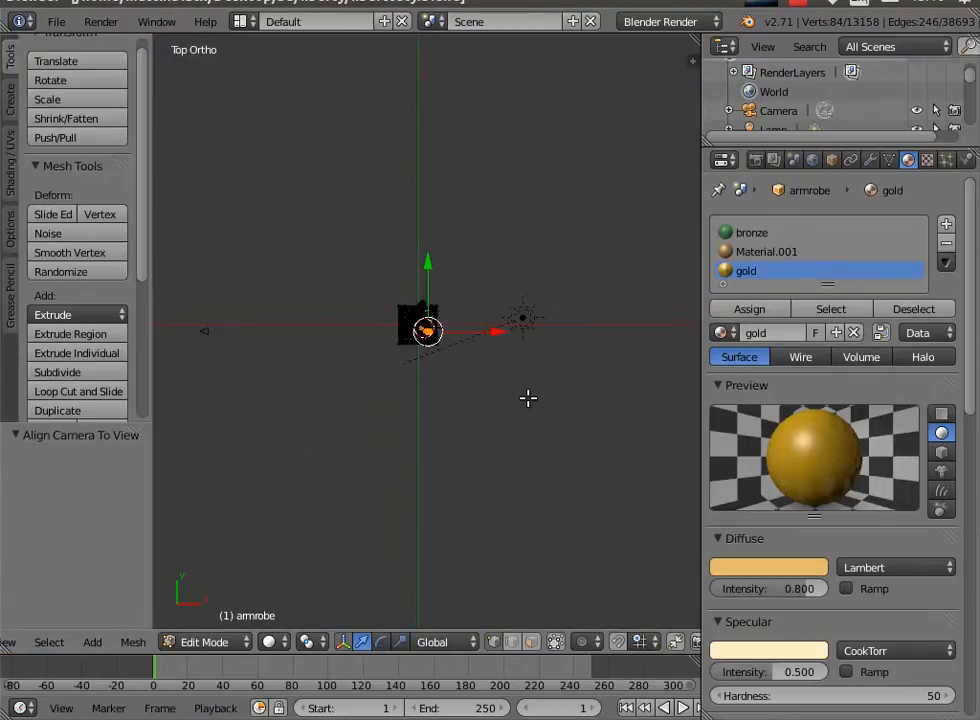
middle_click_drag(536, 422, 485, 415)
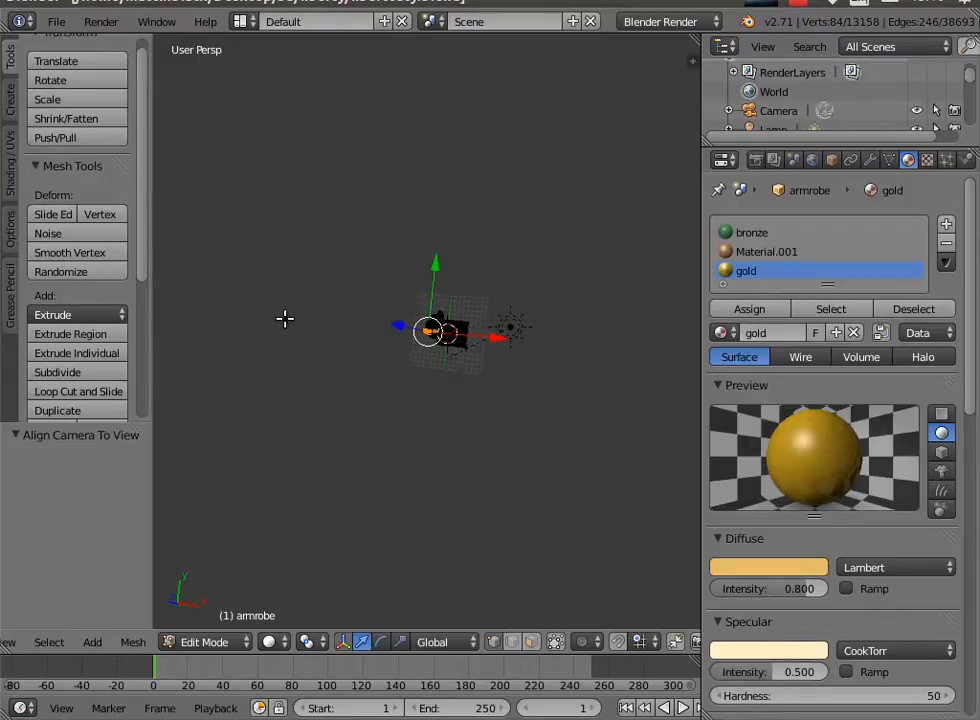
middle_click_drag(271, 374, 310, 366)
scroll(310, 364, "down", 1)
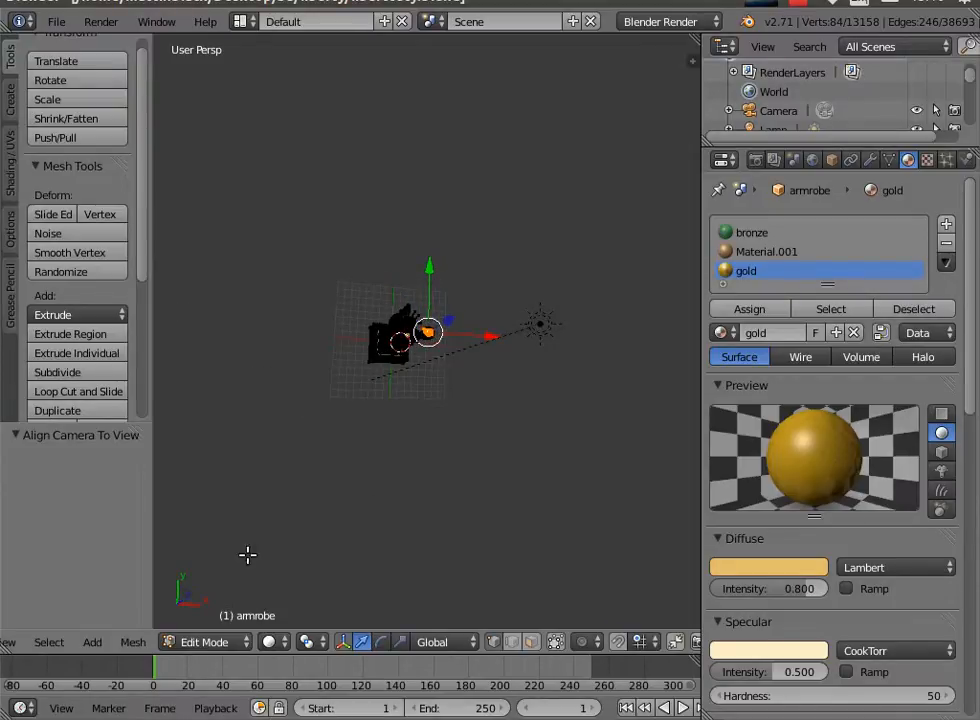
left_click(212, 645)
left_click(228, 624)
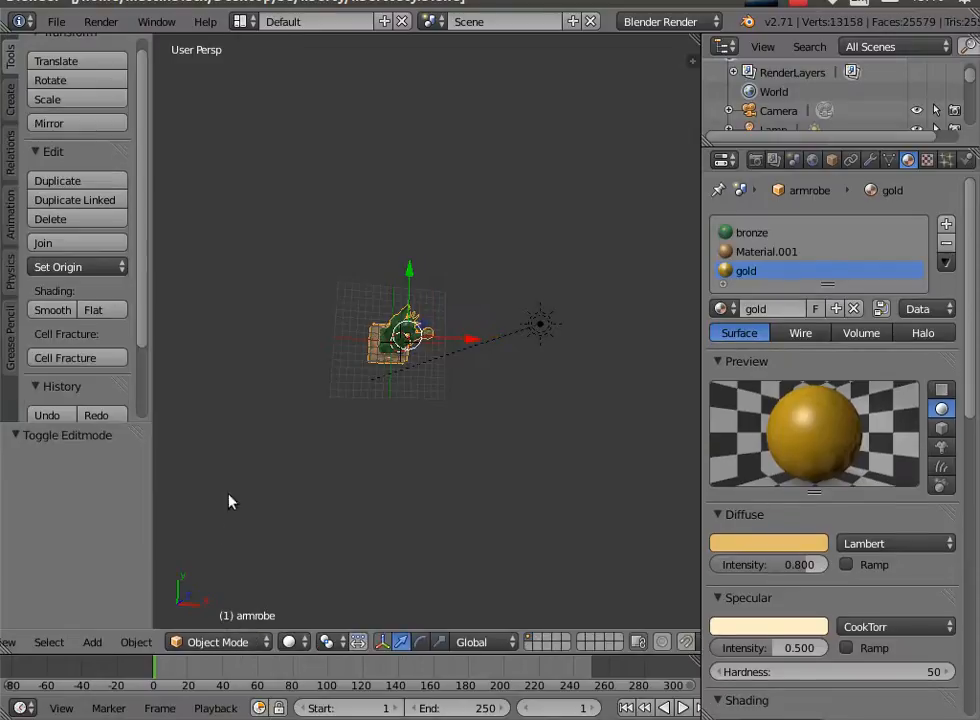
Select the camera and move it about 61 units along the positive X axis, past the statue and lamp.
scroll(262, 498, "down", 3)
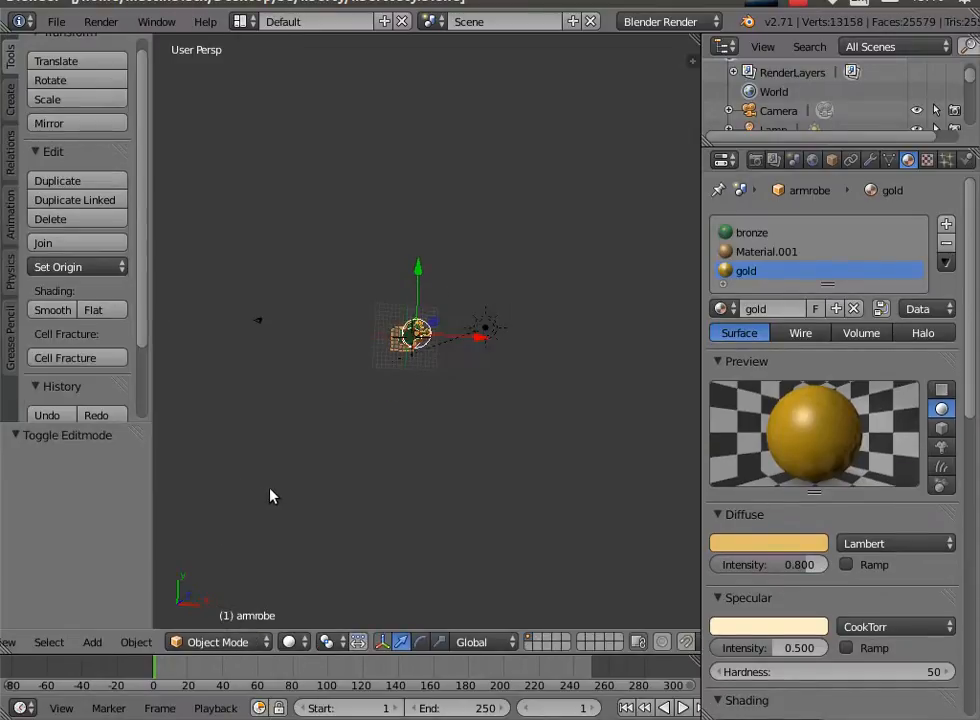
right_click(284, 322)
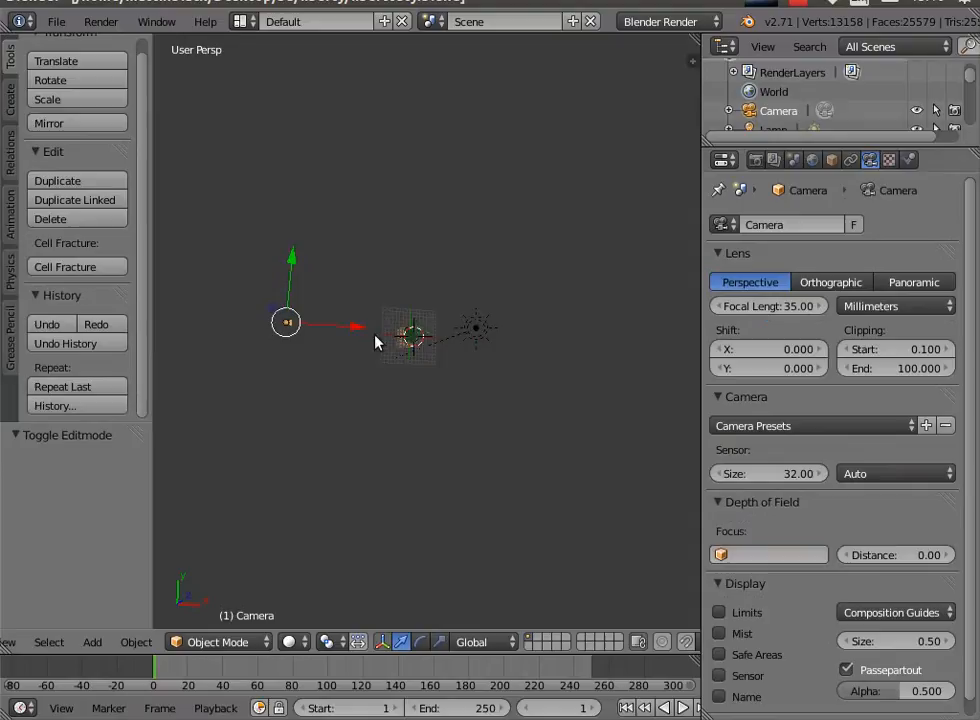
left_click_drag(357, 328, 601, 350)
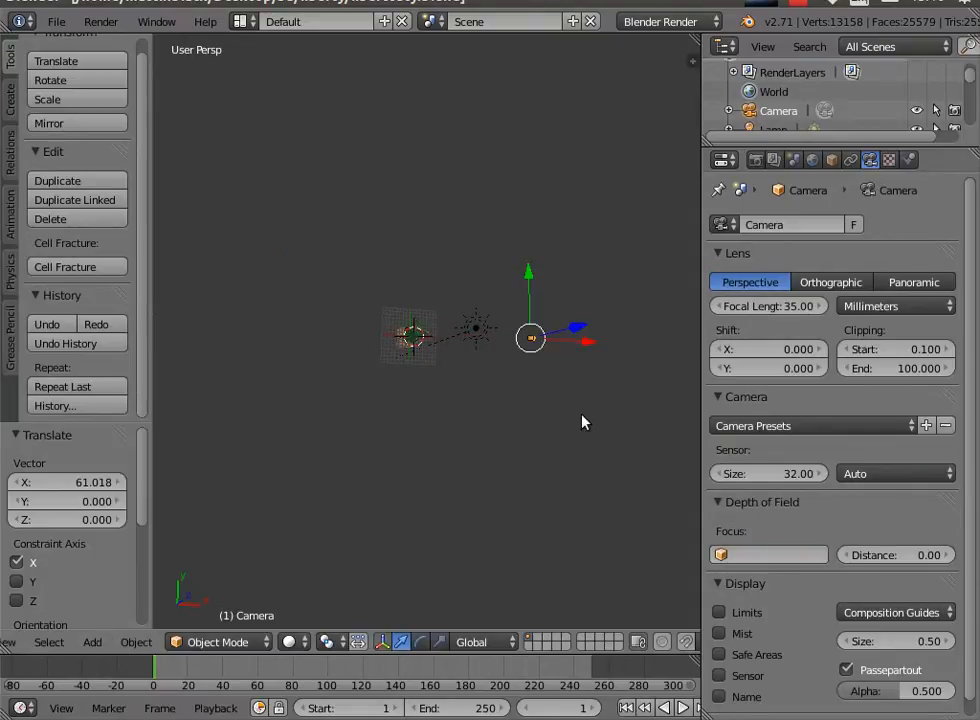
Set the camera's Z rotation to -267° to turn it back toward the statue.
left_click(831, 161)
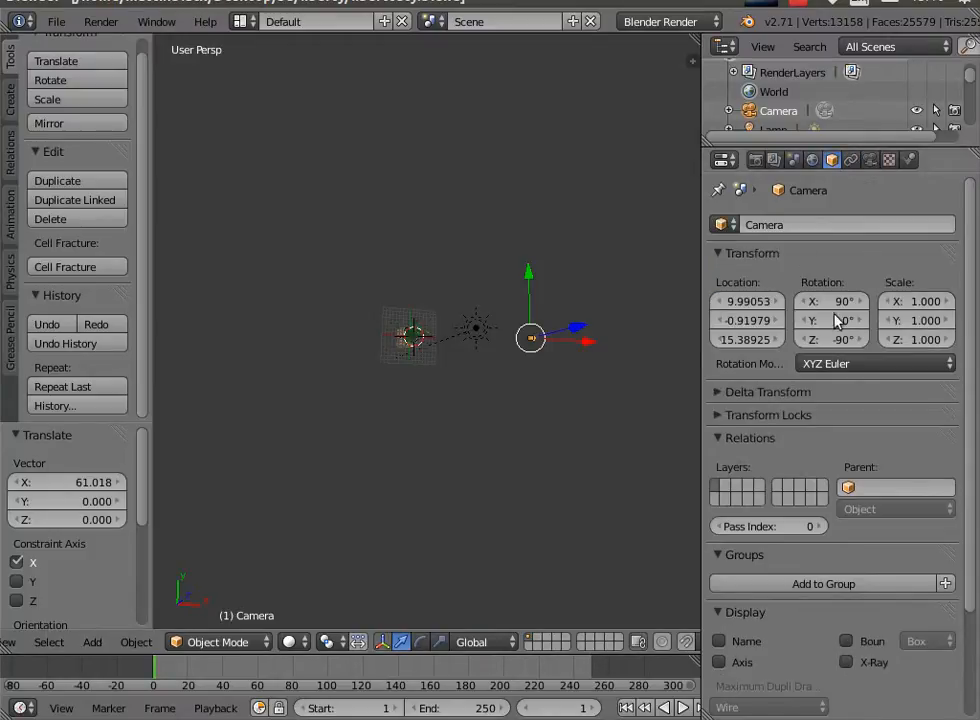
left_click_drag(843, 339, 837, 339)
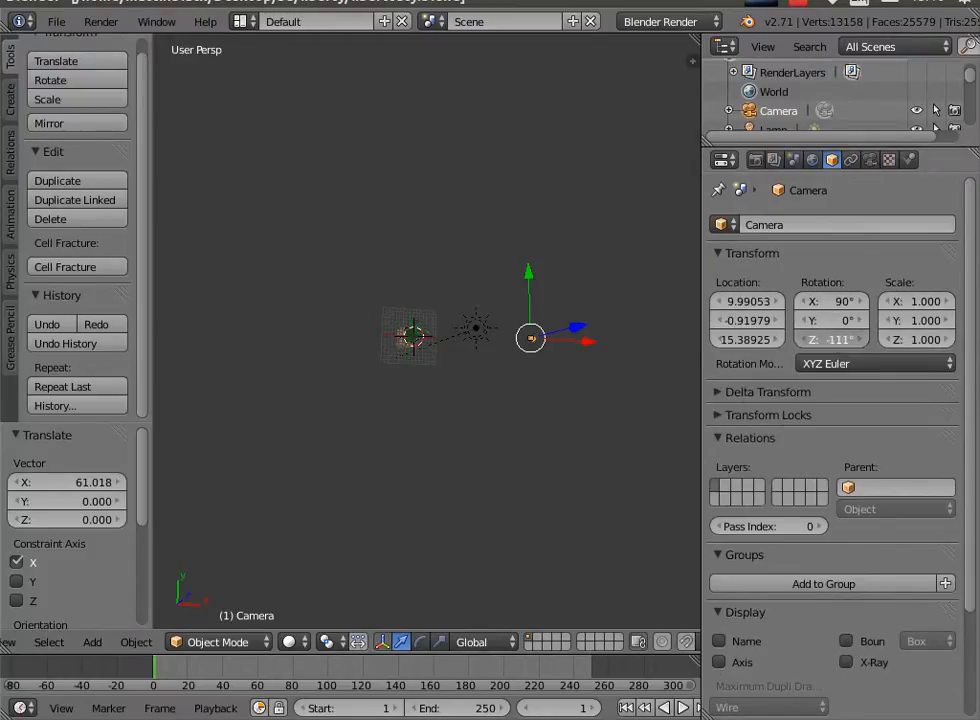
left_click_drag(832, 340, 585, 340)
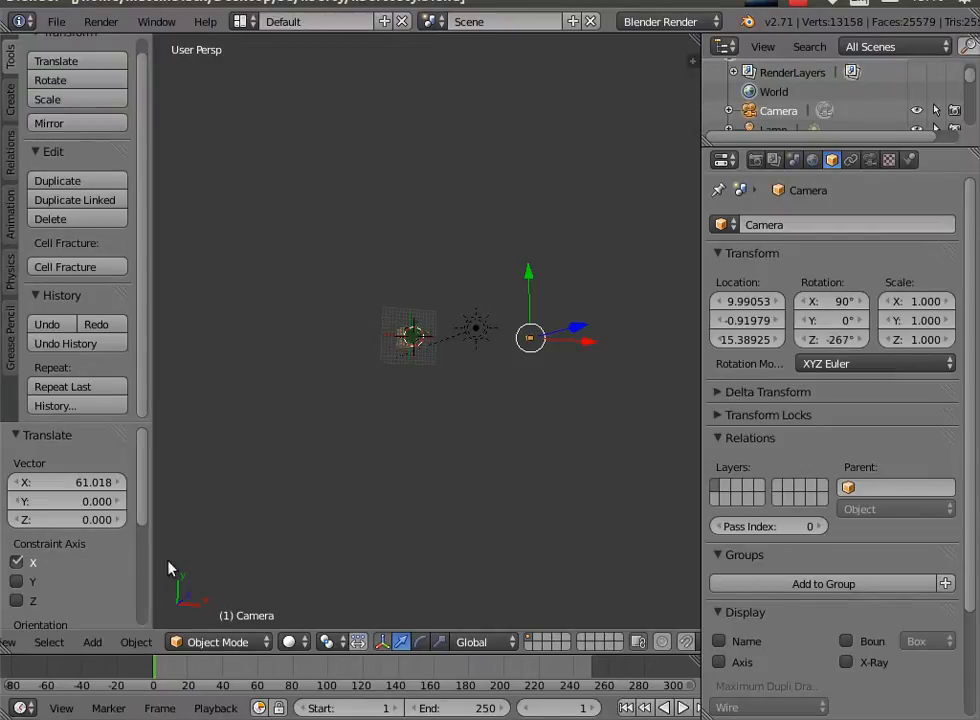
Look through the camera and lower it by about 9.6 units in Z, shifting it about 2.6 units in Y.
left_click(11, 641)
left_click(45, 572)
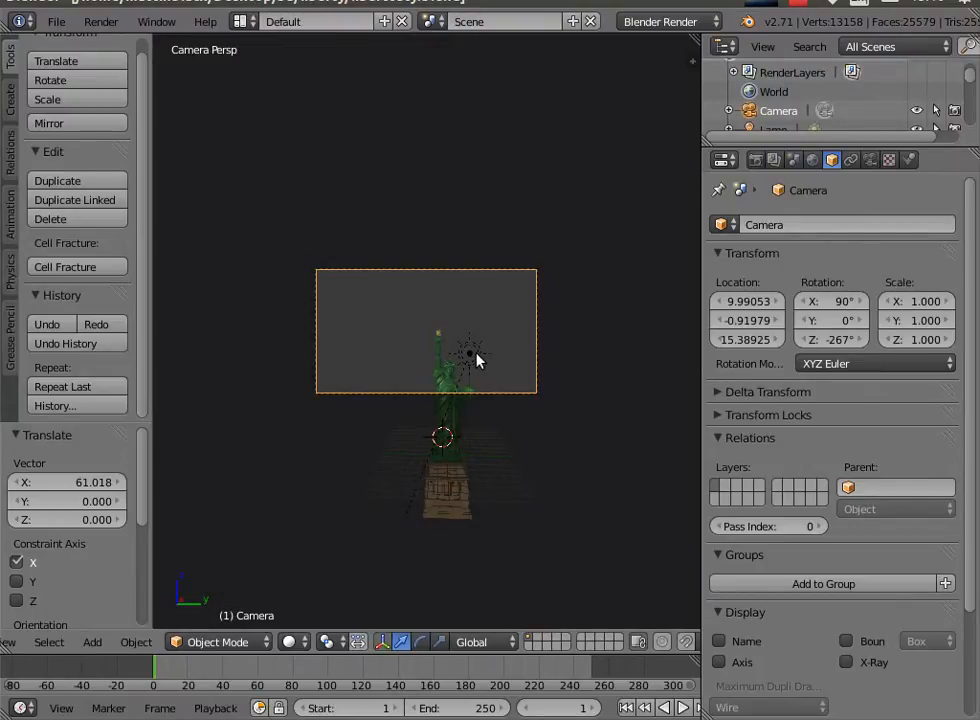
key("g")
left_click(522, 600)
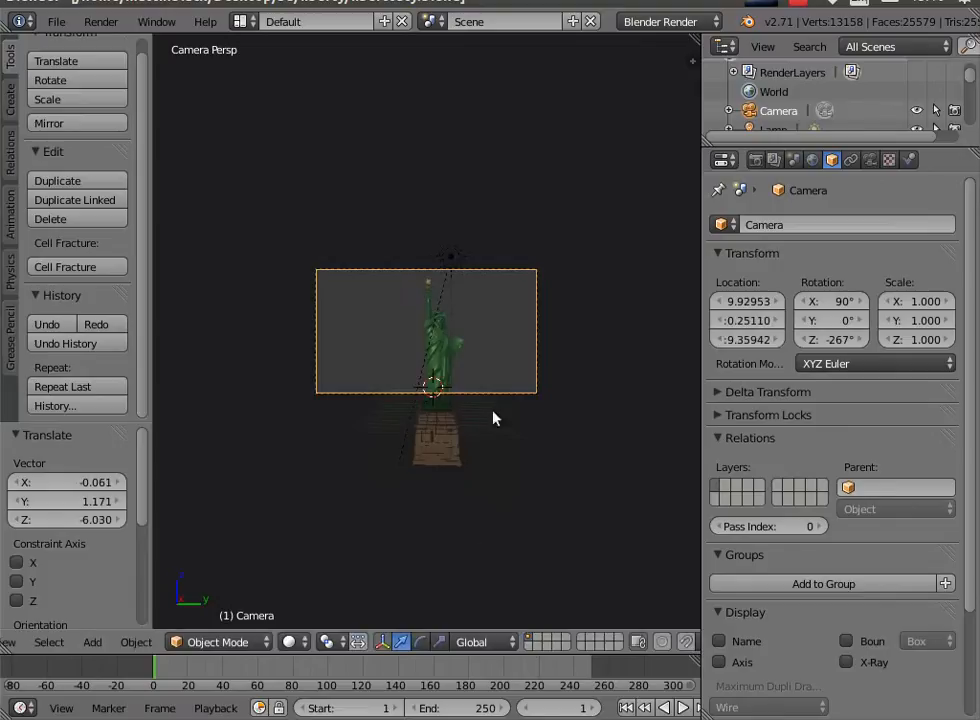
key("g")
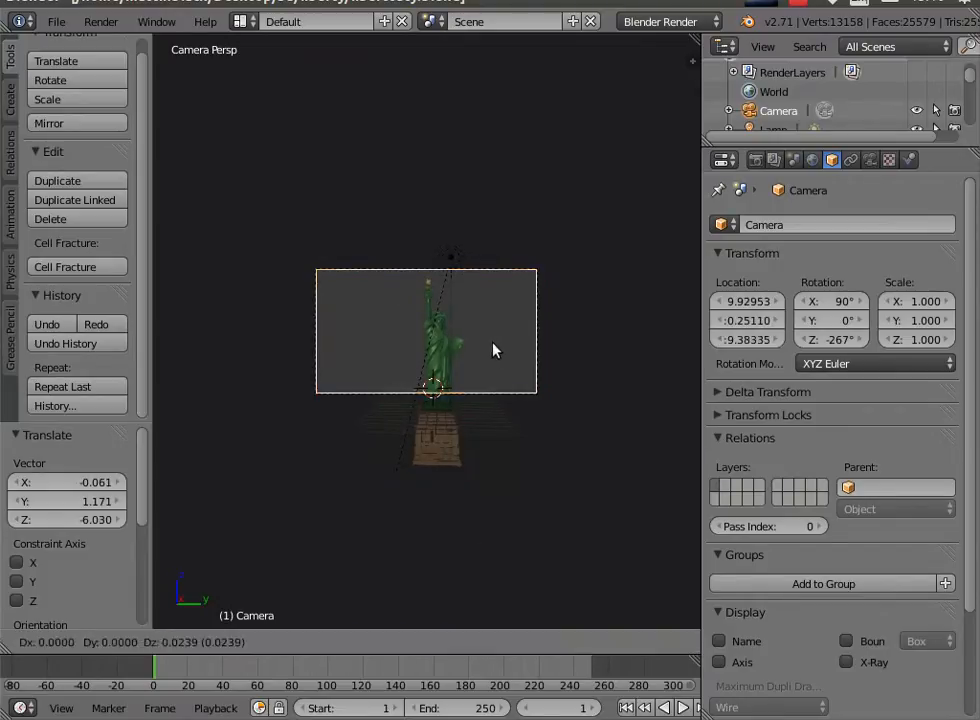
left_click(545, 486)
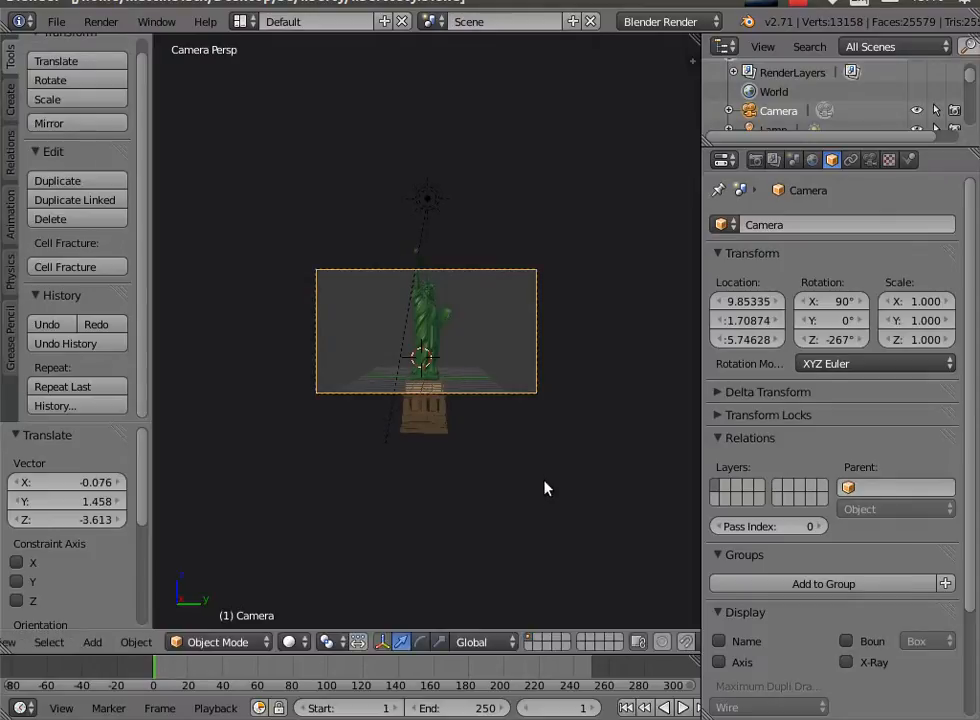
Select the statue and scale it uniformly down to 0.075.
right_click(425, 328)
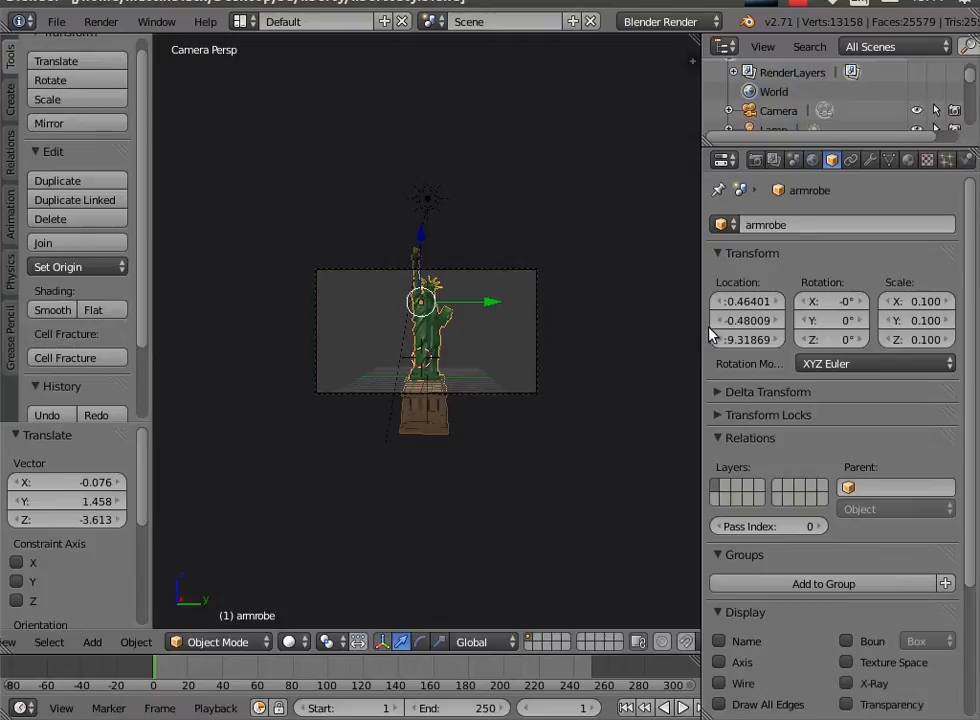
key("s")
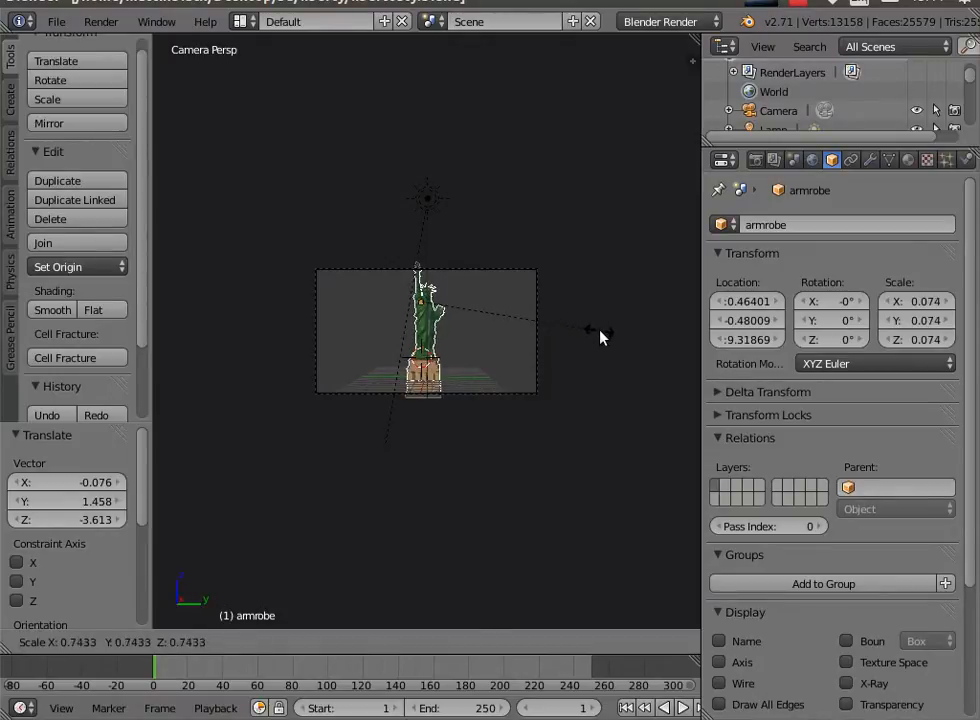
left_click(424, 246)
Lower the statue by about 2.7 units in Z and shift it about 5.1 units along negative Y within the camera frame.
key("g")
key("z")
left_click(422, 258)
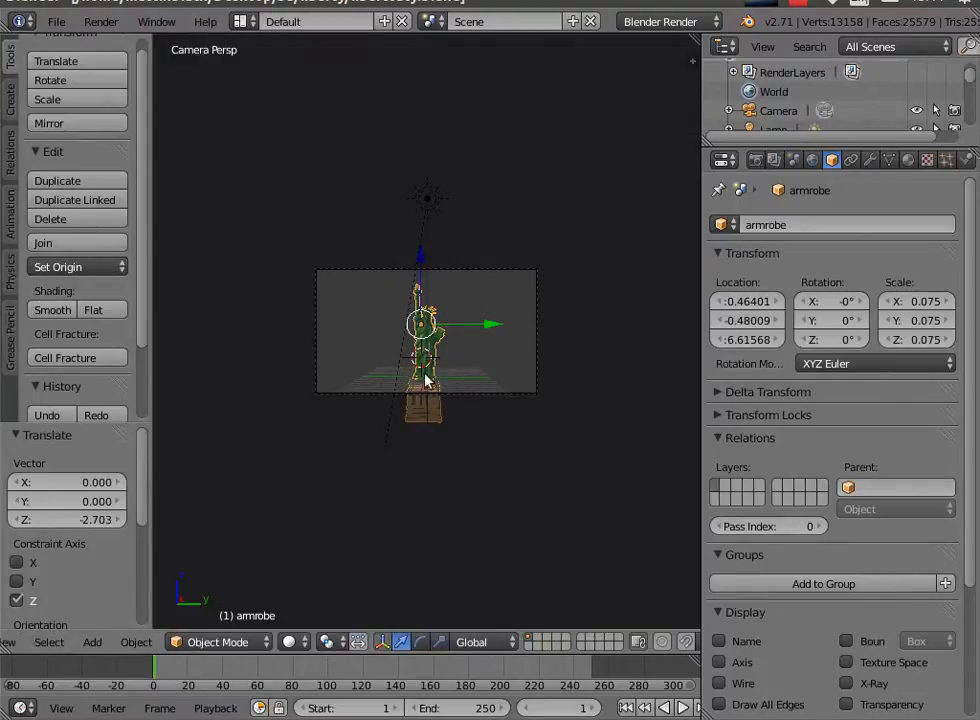
left_click_drag(490, 326, 453, 333)
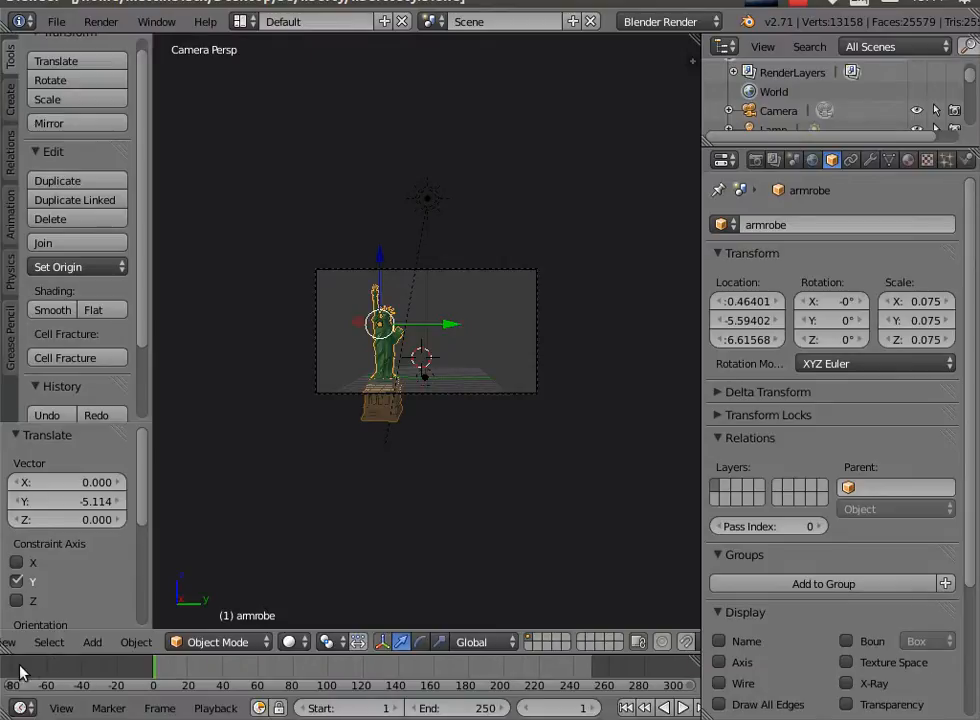
Add a plane mesh at the 3D cursor and give it an Ocean modifier.
left_click(92, 642)
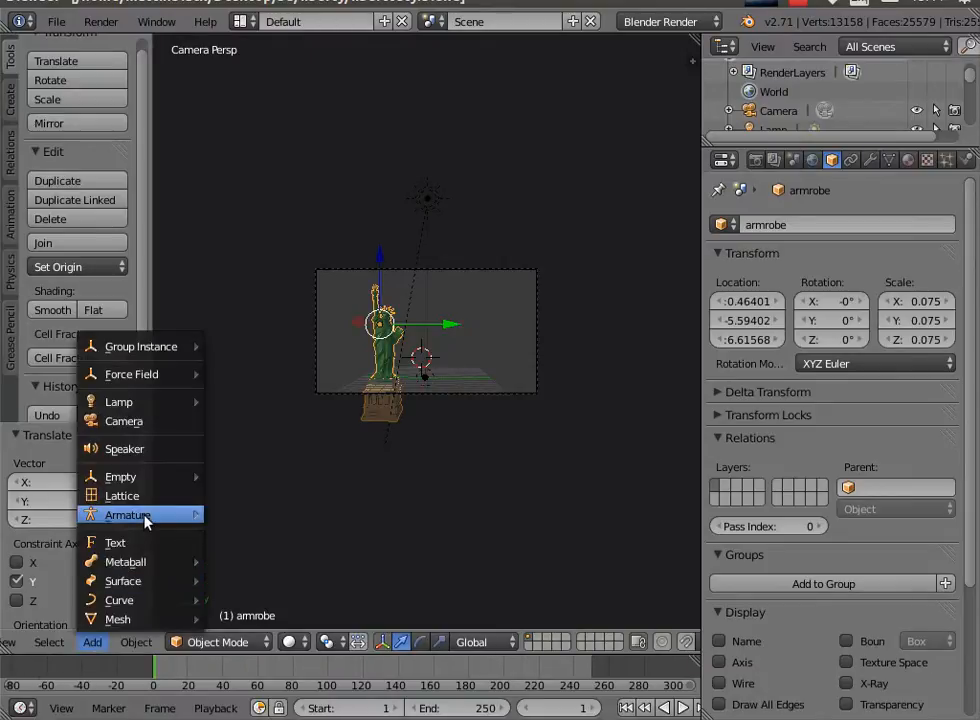
mouse_move(143, 473)
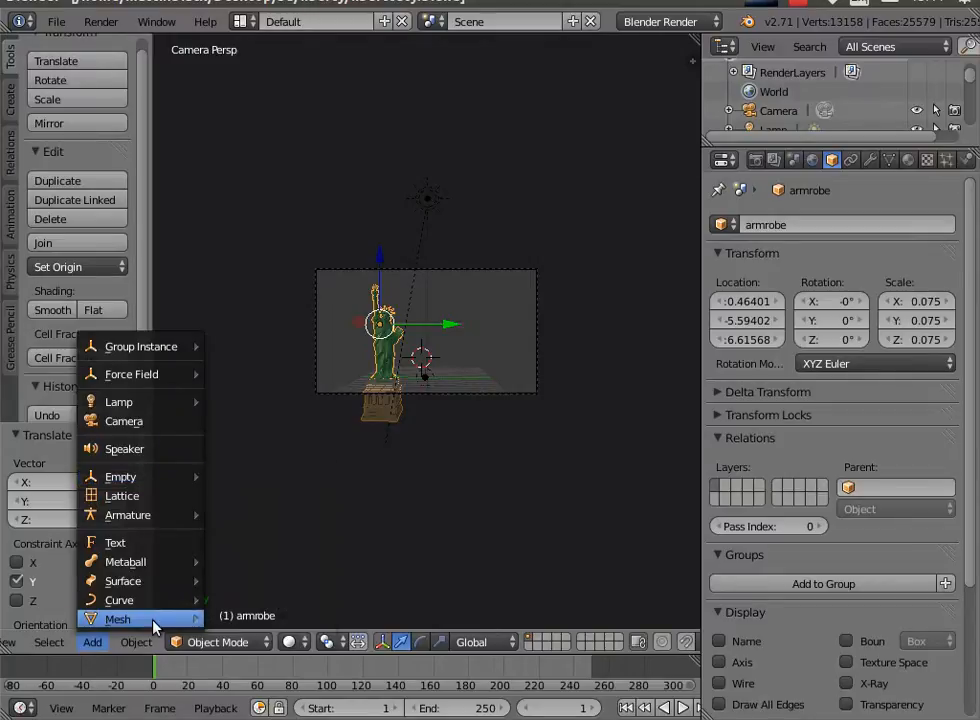
mouse_move(195, 619)
left_click(282, 419)
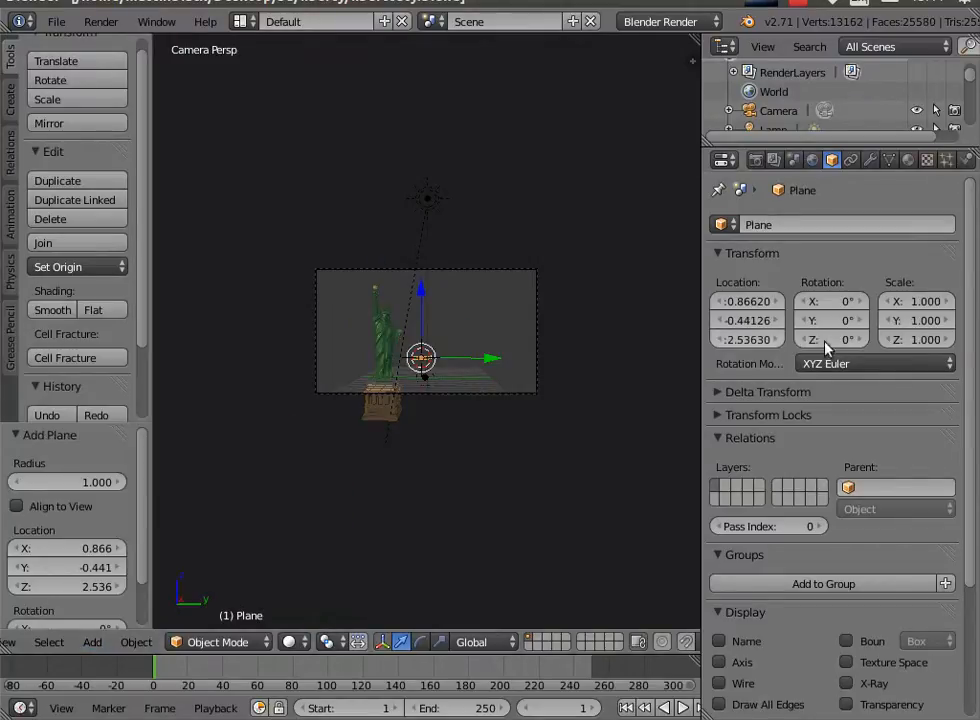
left_click(870, 162)
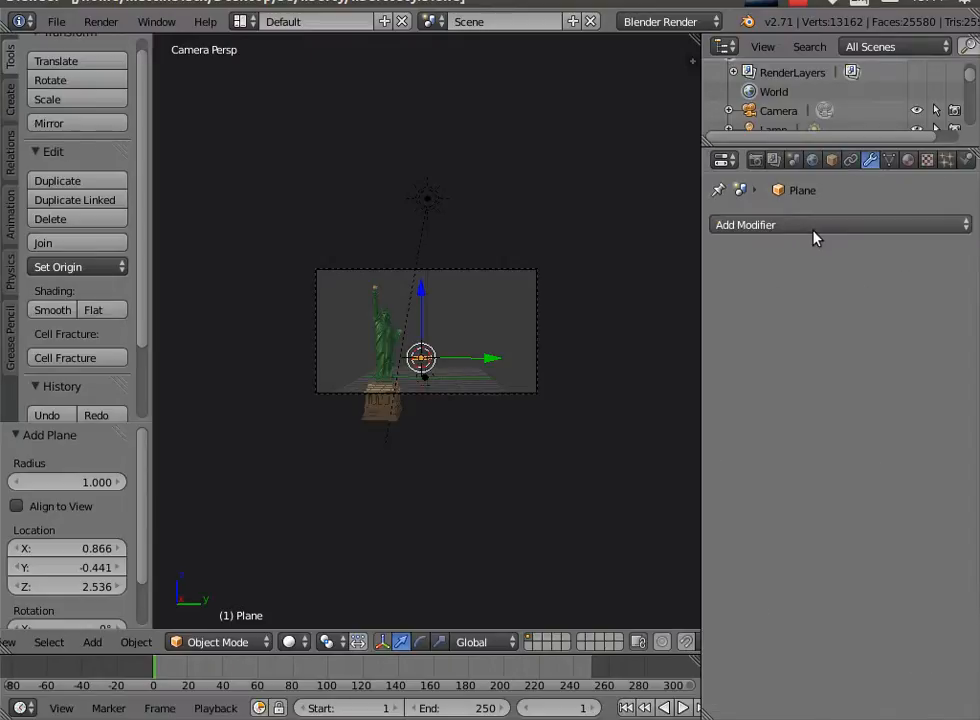
left_click(815, 228)
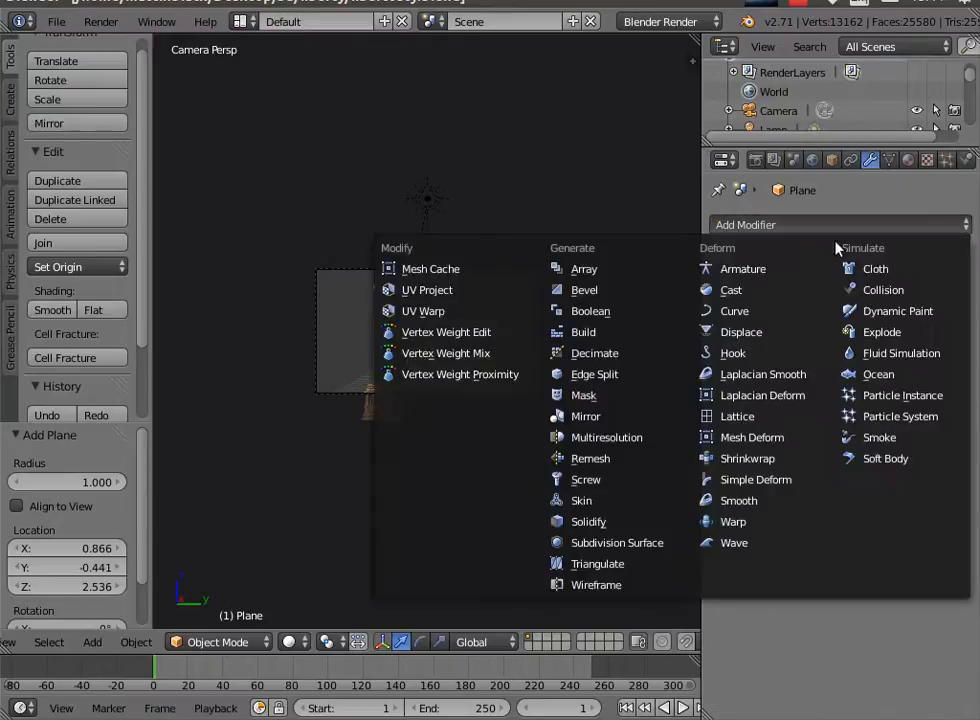
left_click(890, 375)
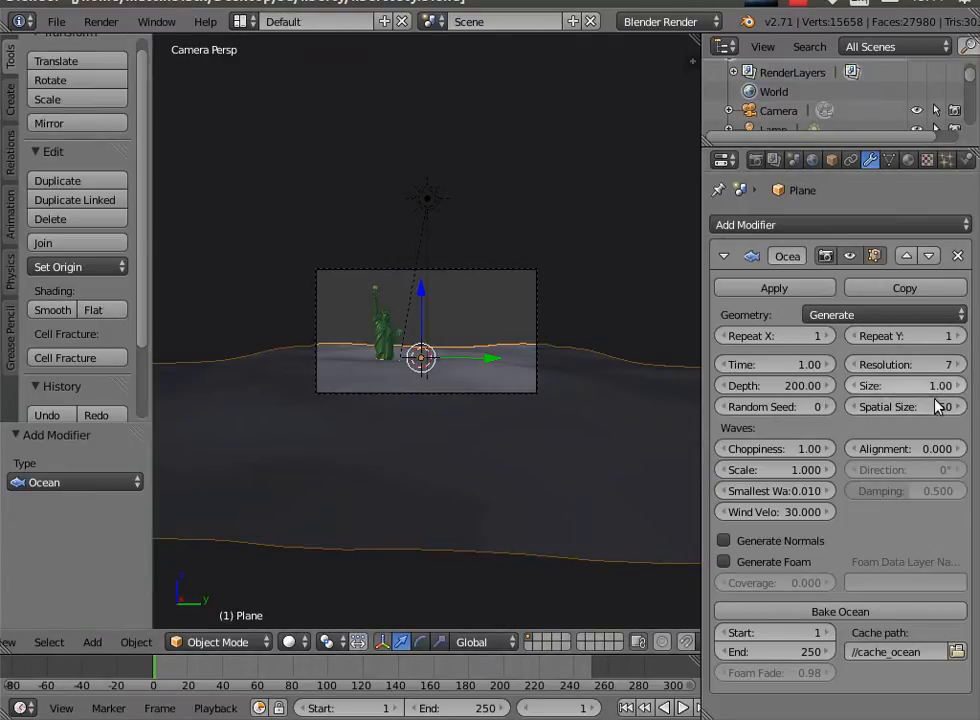
Try Ocean modifier values of 225 for Spatial Size, 3.13 for Choppiness and 6.3 for wave Scale.
mouse_move(882, 416)
left_mouse_down()
mouse_move(960, 416)
mouse_move(925, 407)
mouse_move(968, 407)
mouse_move(881, 405)
left_mouse_up()
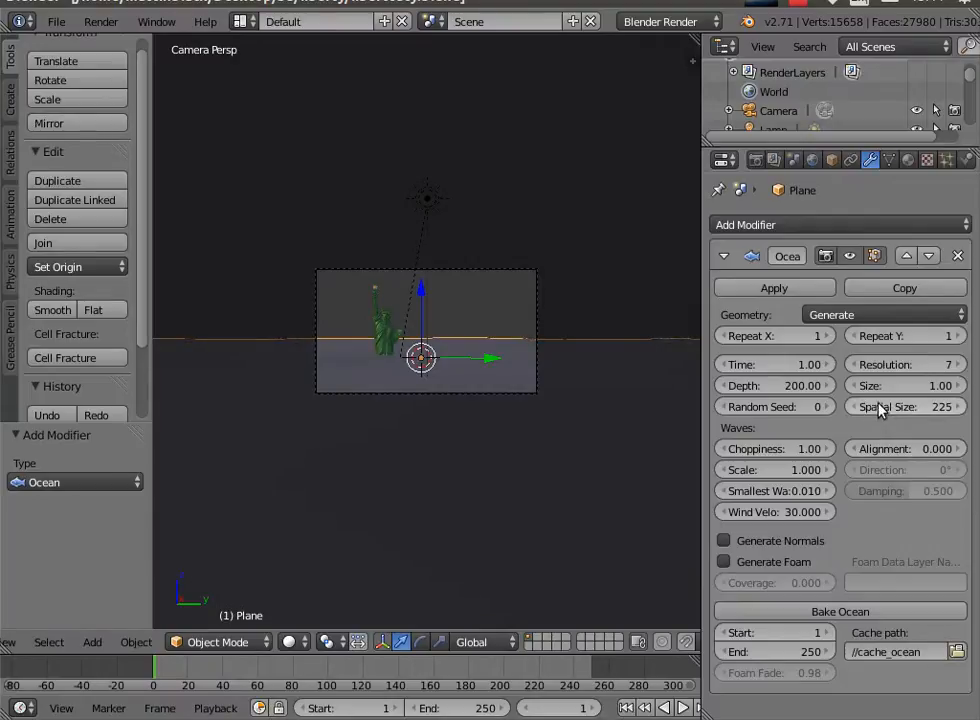
left_click(775, 449)
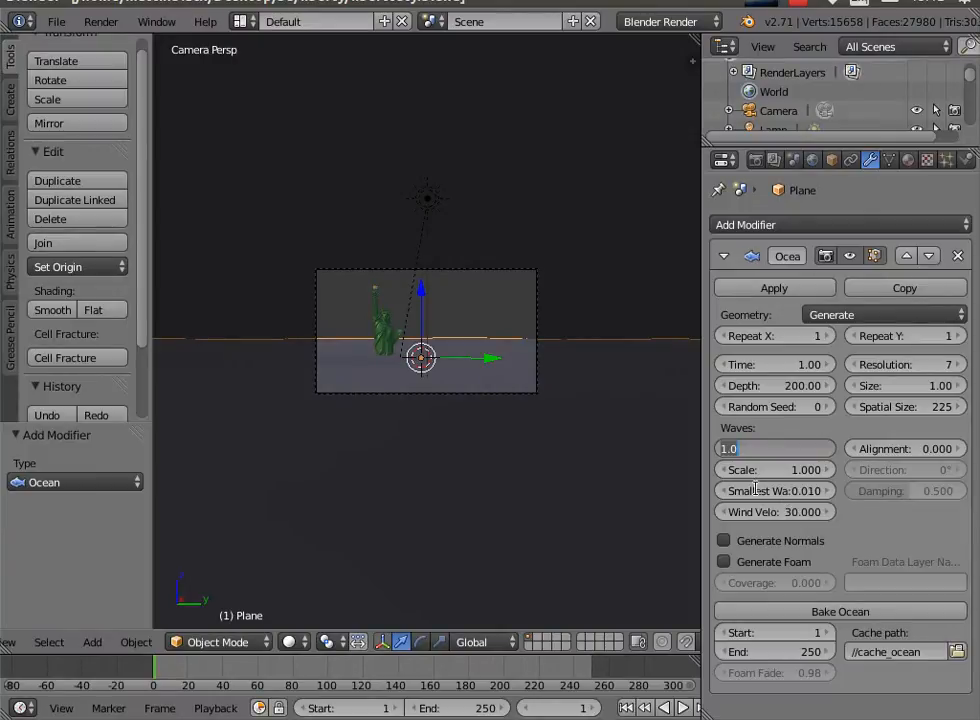
key("Return")
left_click_drag(752, 477, 845, 477)
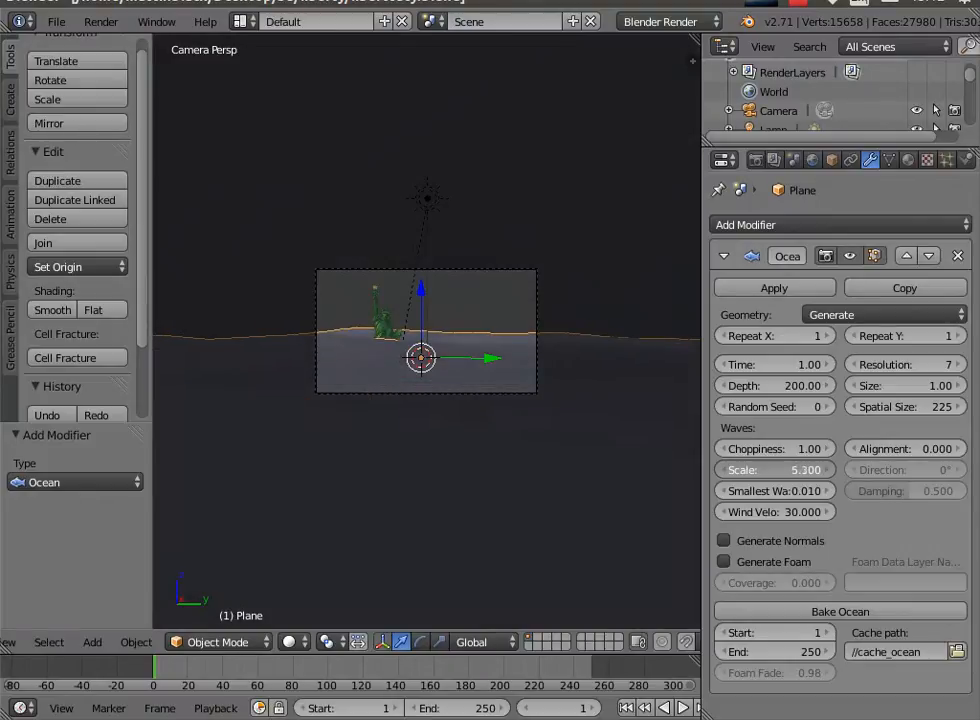
left_click_drag(755, 449, 835, 449)
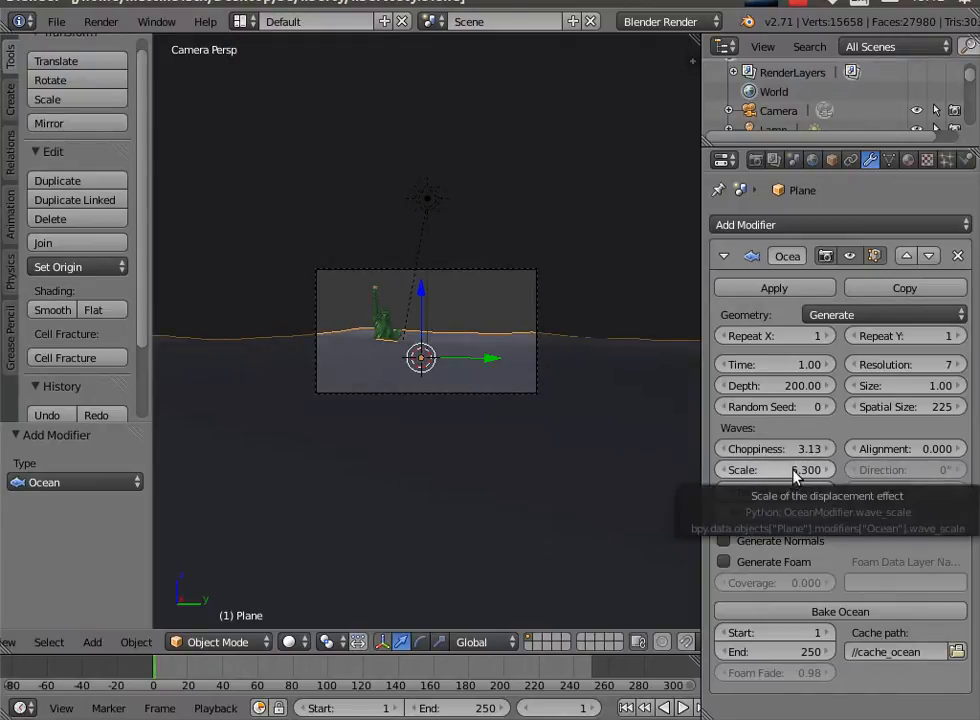
left_click_drag(797, 475, 878, 470)
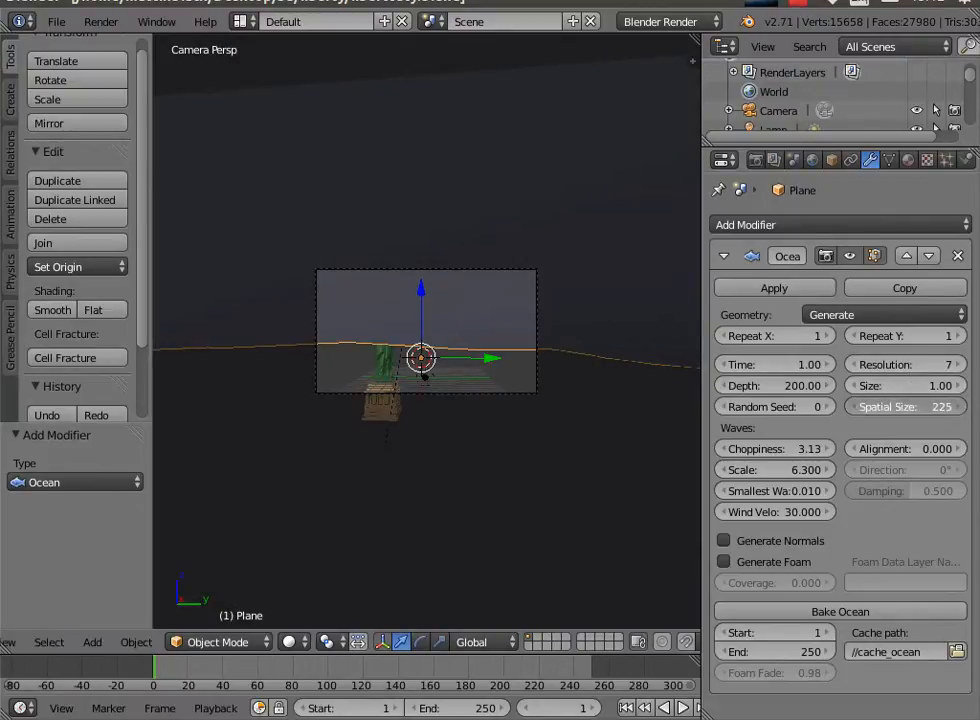
Set the Ocean modifier's Spatial Size to 30, Choppiness to 0, Scale to 1.9, and both Repeat X and Repeat Y to 2.
left_click_drag(905, 406, 797, 453)
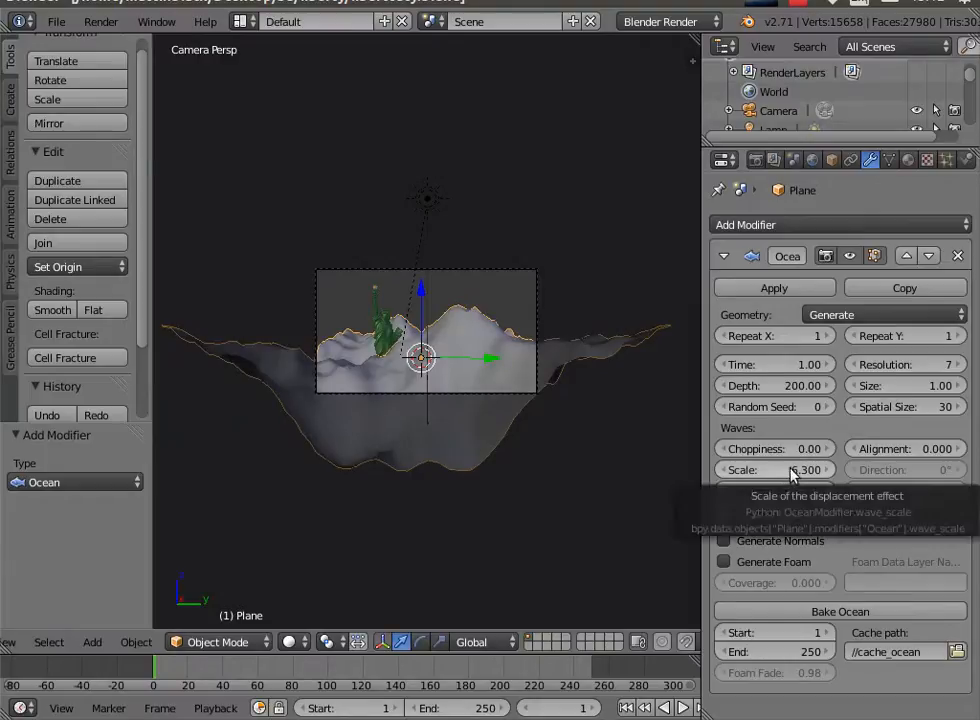
left_click_drag(775, 469, 749, 469)
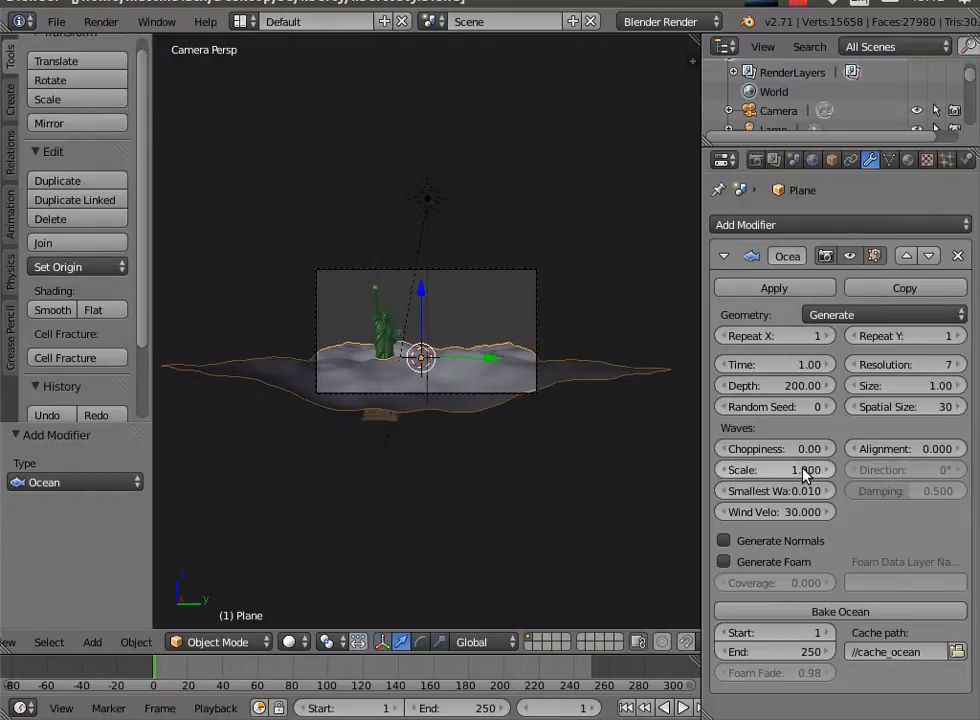
left_click(829, 337)
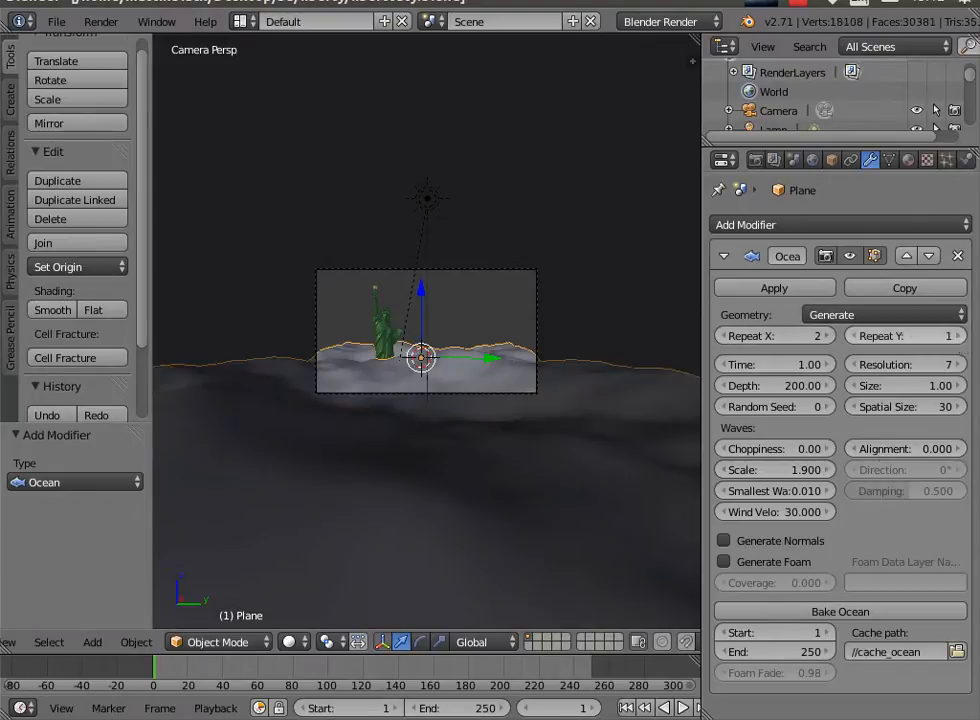
left_click(957, 337)
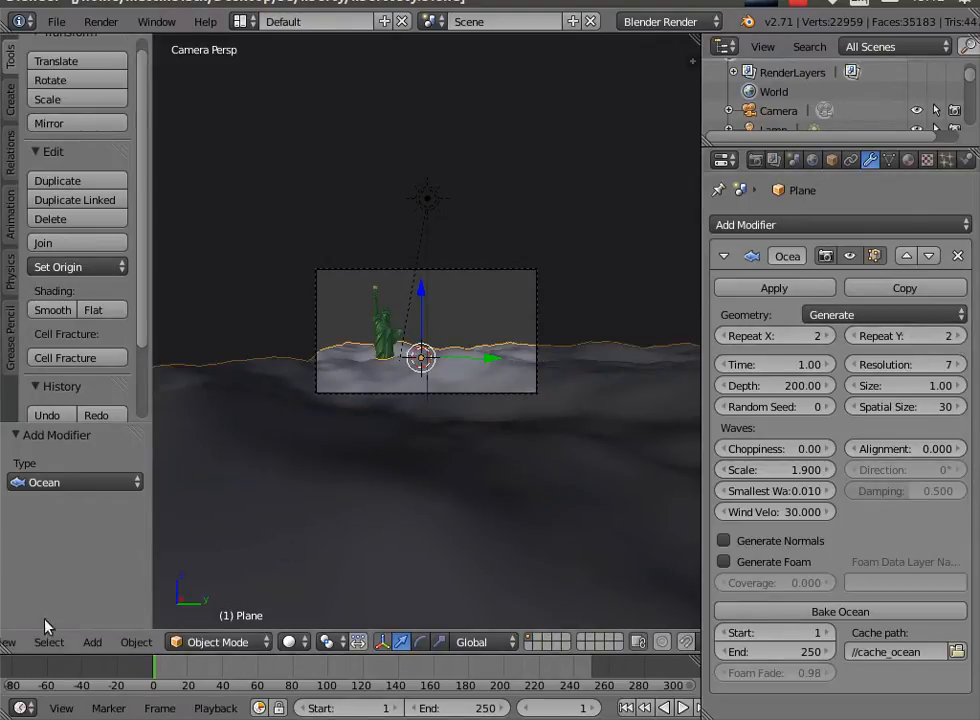
From the top view, move the ocean plane about 25.4 units along negative X and 11.8 units along negative Y.
left_click(10, 646)
left_click(66, 554)
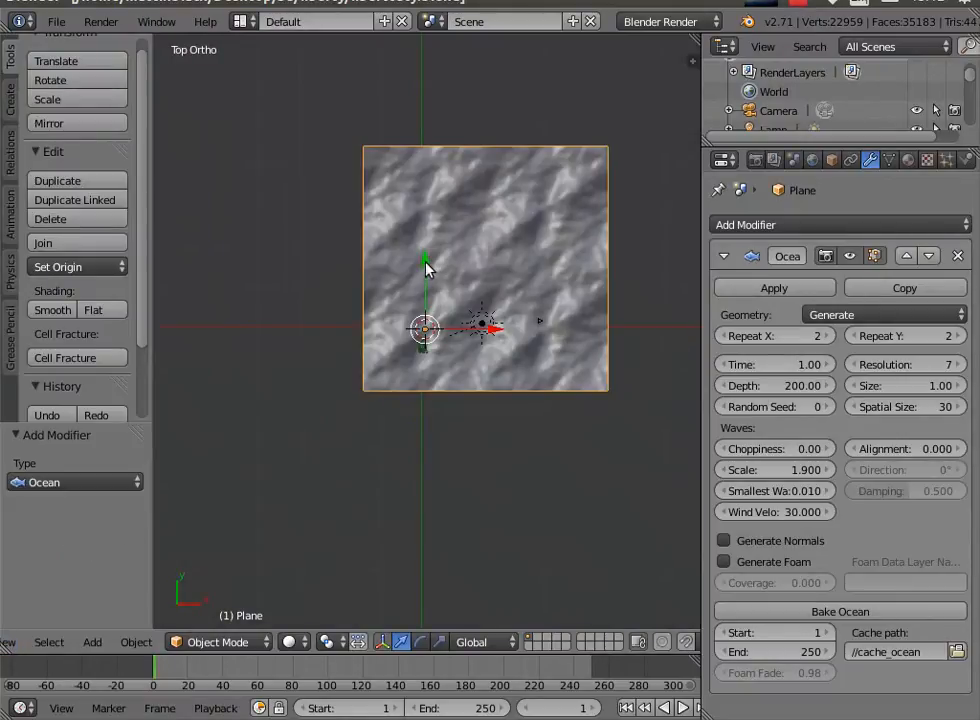
key("g")
key("x")
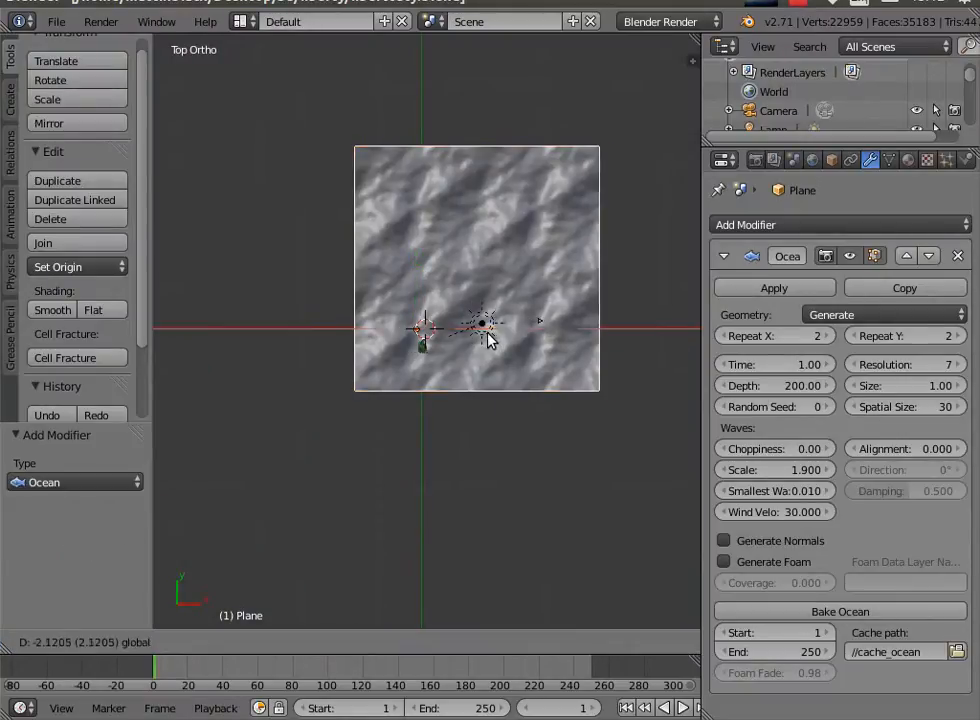
left_click(395, 340)
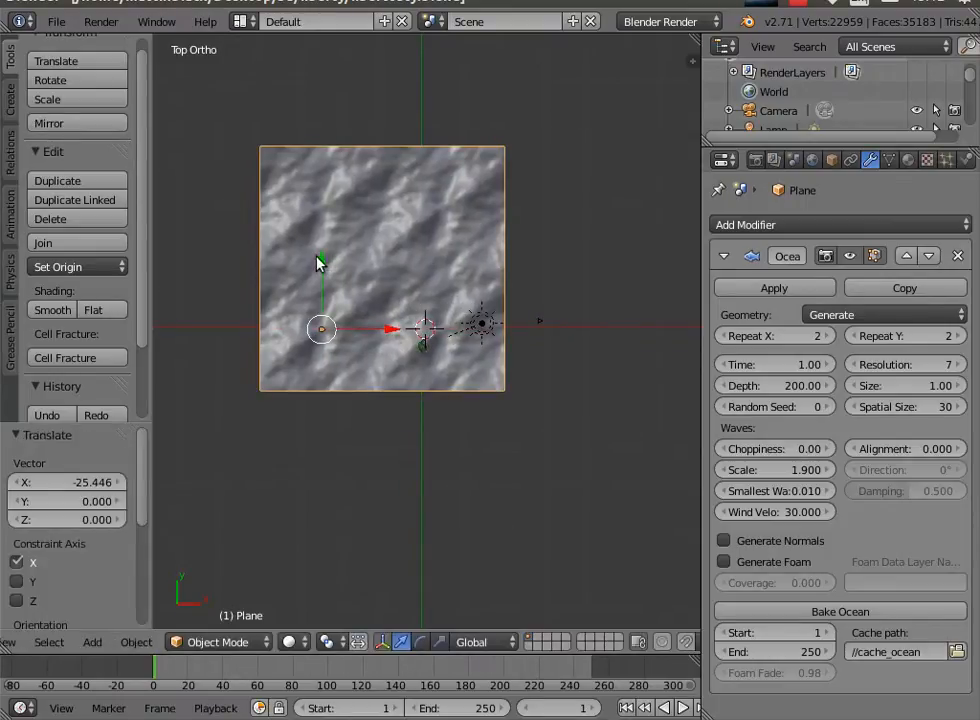
key("g")
key("y")
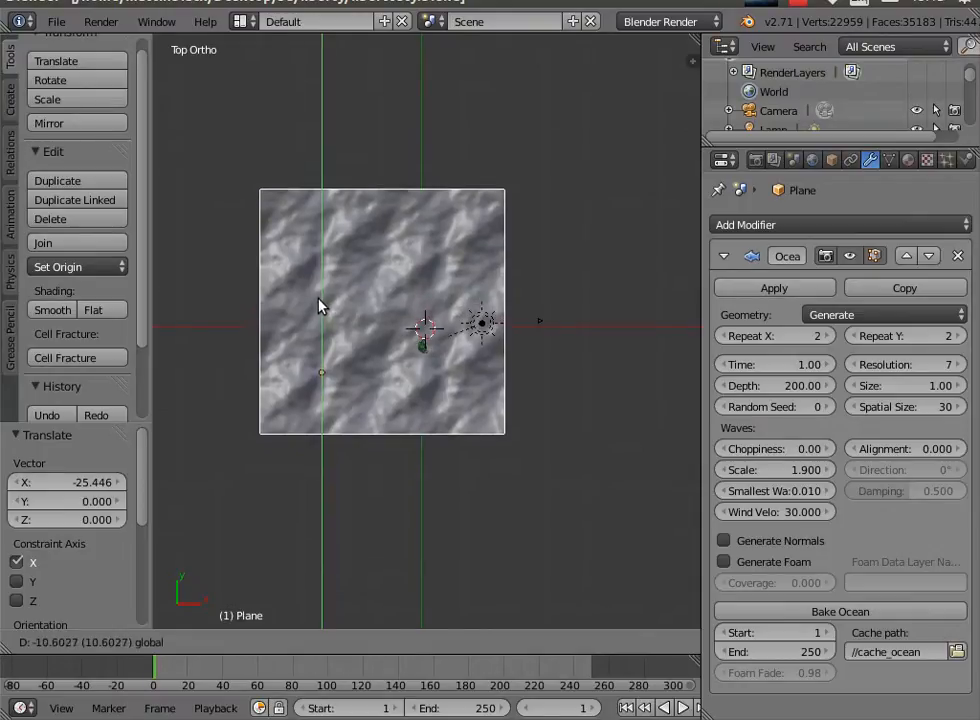
left_click(276, 353)
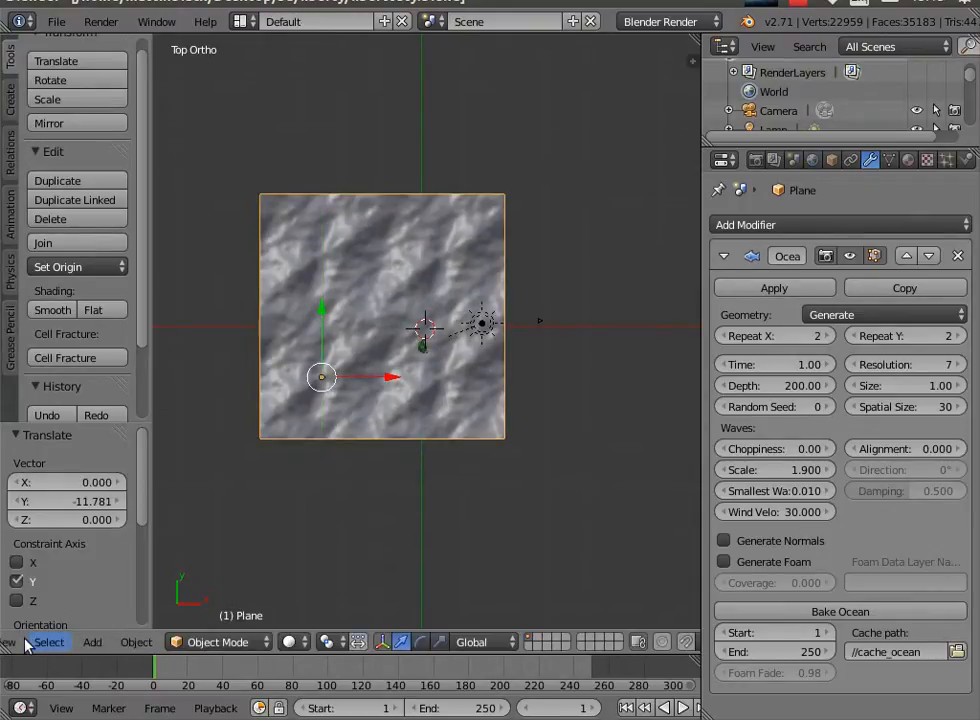
Return to the camera view and lower the ocean plane by about 0.42 units in Z.
left_click(12, 642)
left_click(72, 574)
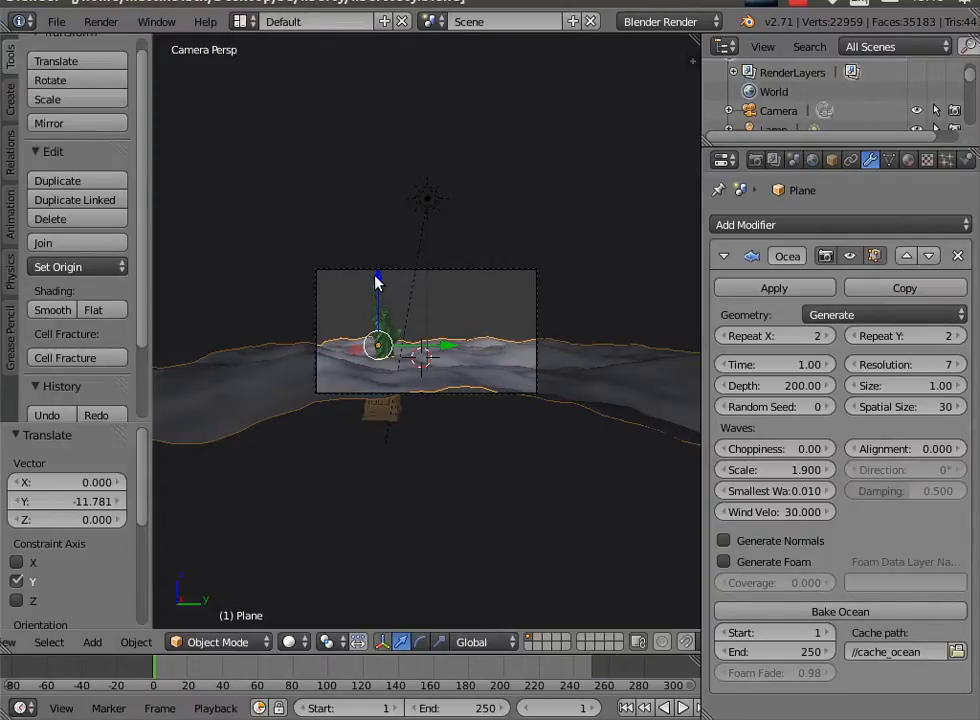
left_click_drag(377, 283, 369, 286)
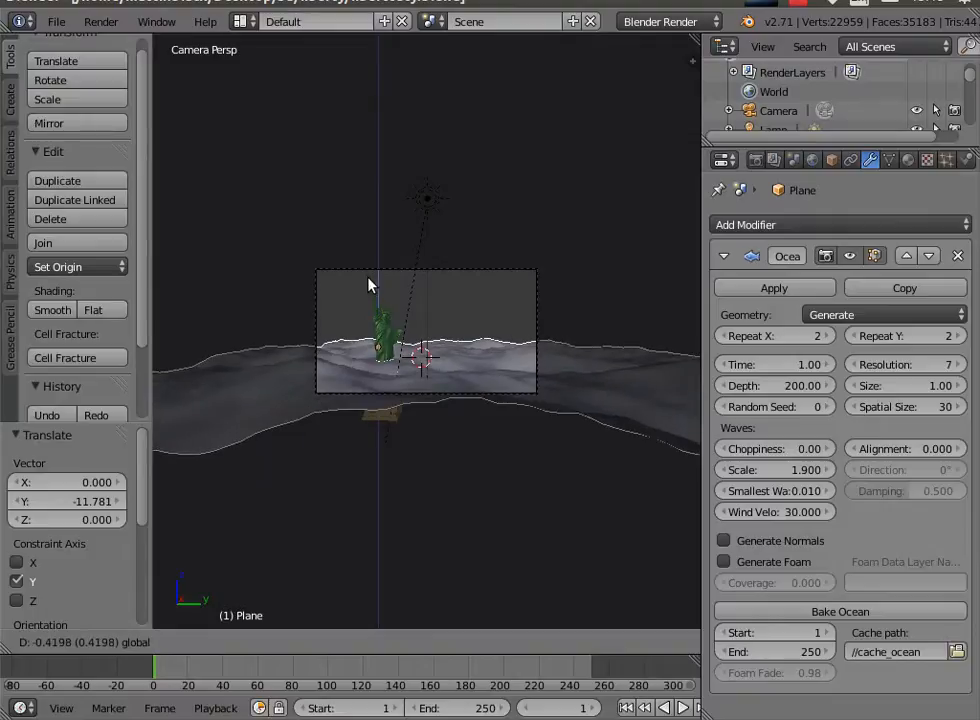
left_click(688, 430)
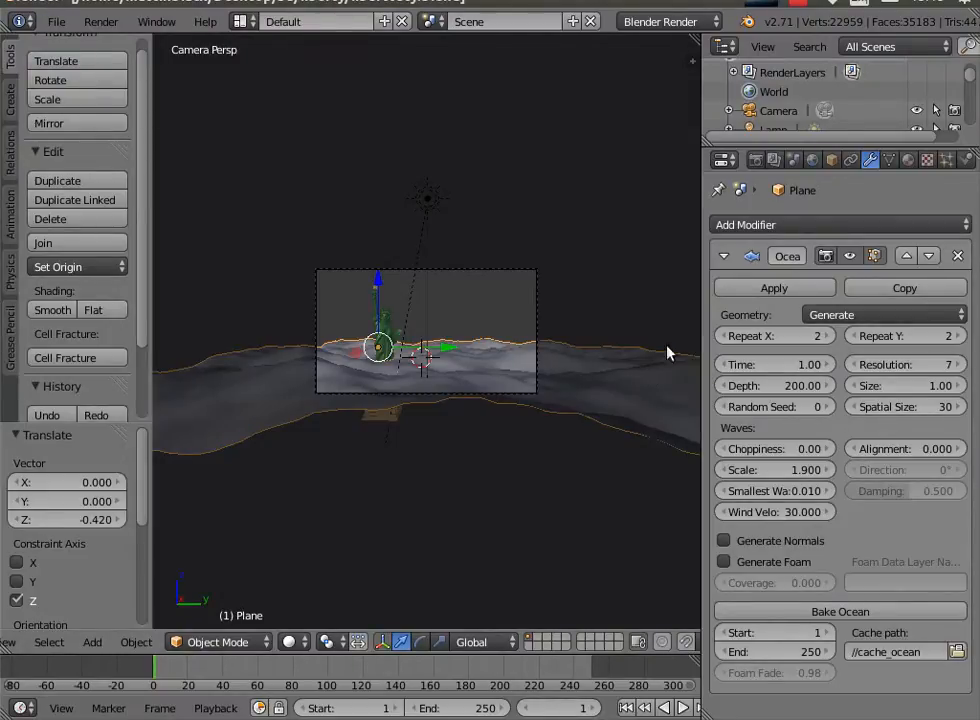
Append the water material from lake.blend in the 3d/lake folder.
left_click(50, 20)
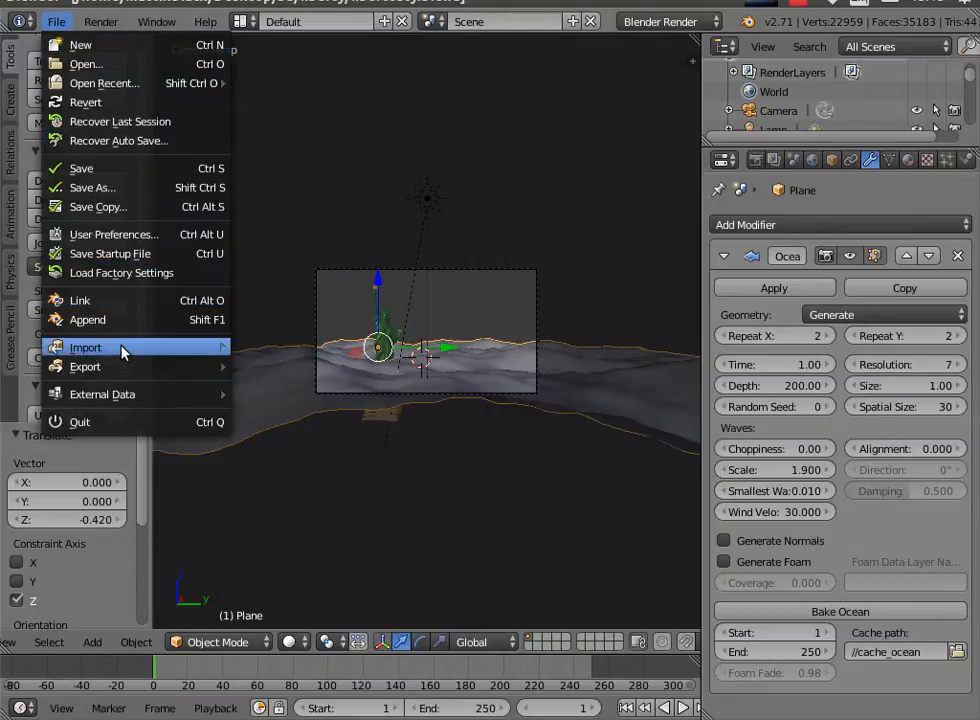
mouse_move(190, 347)
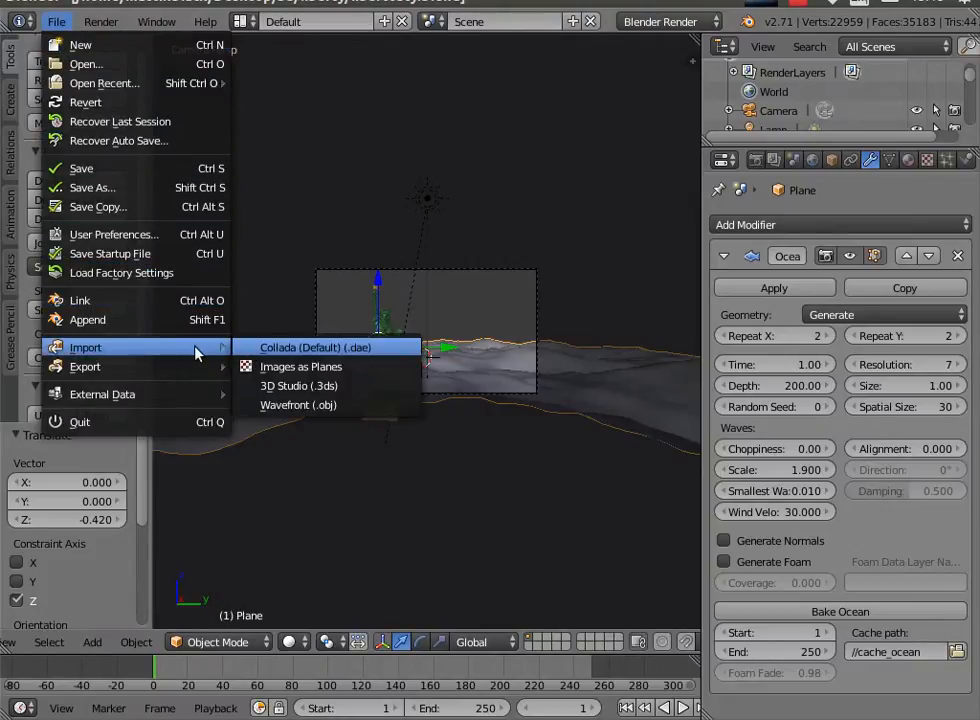
left_click(130, 322)
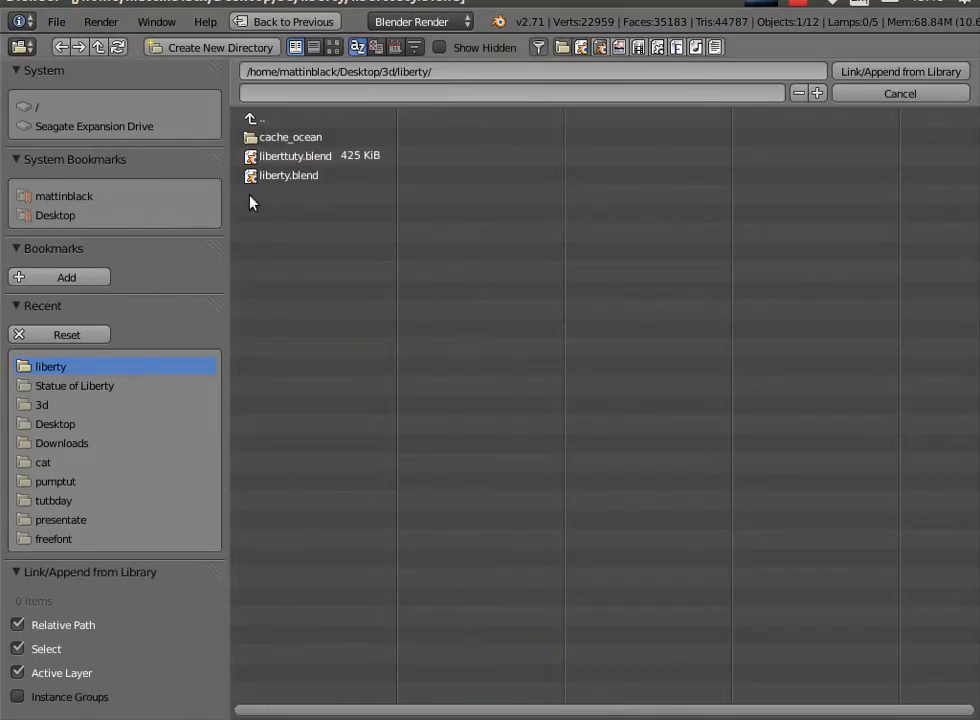
left_click(273, 120)
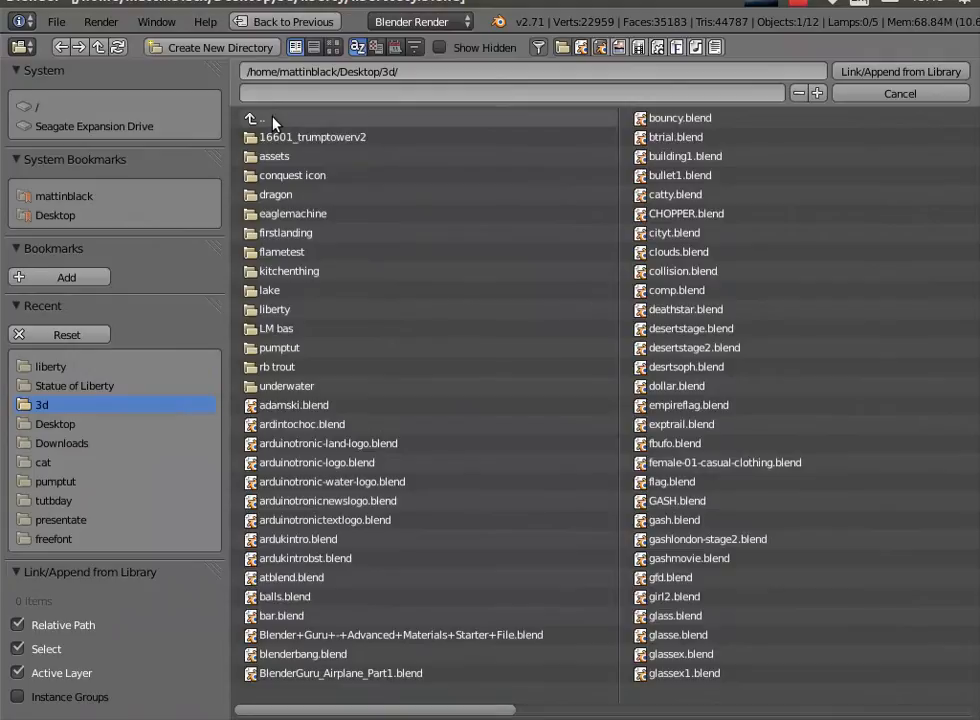
left_click(270, 290)
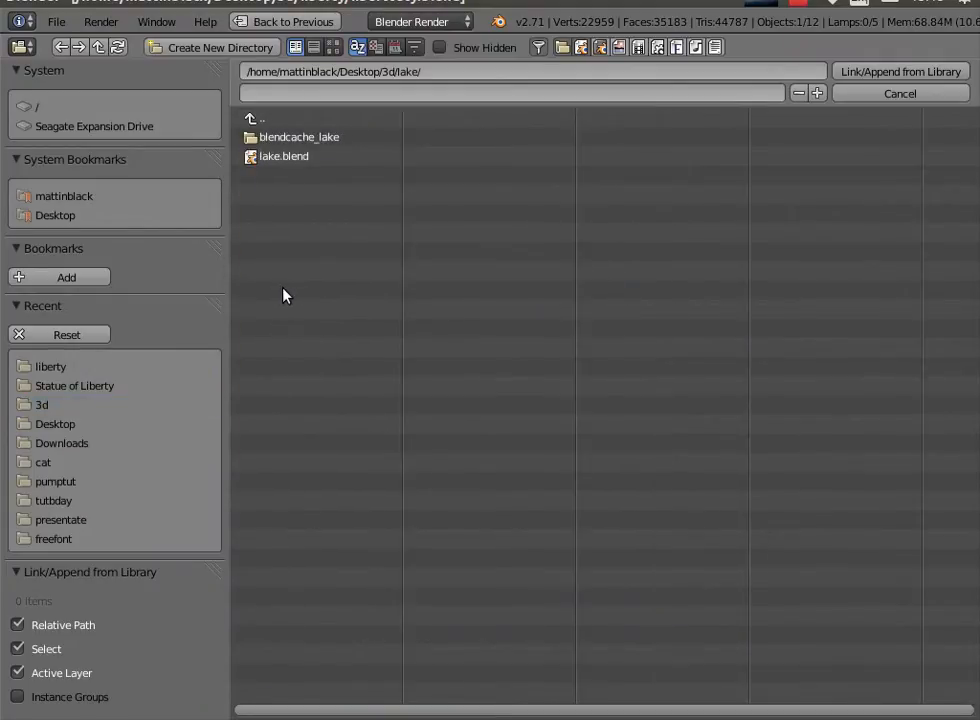
left_click(290, 157)
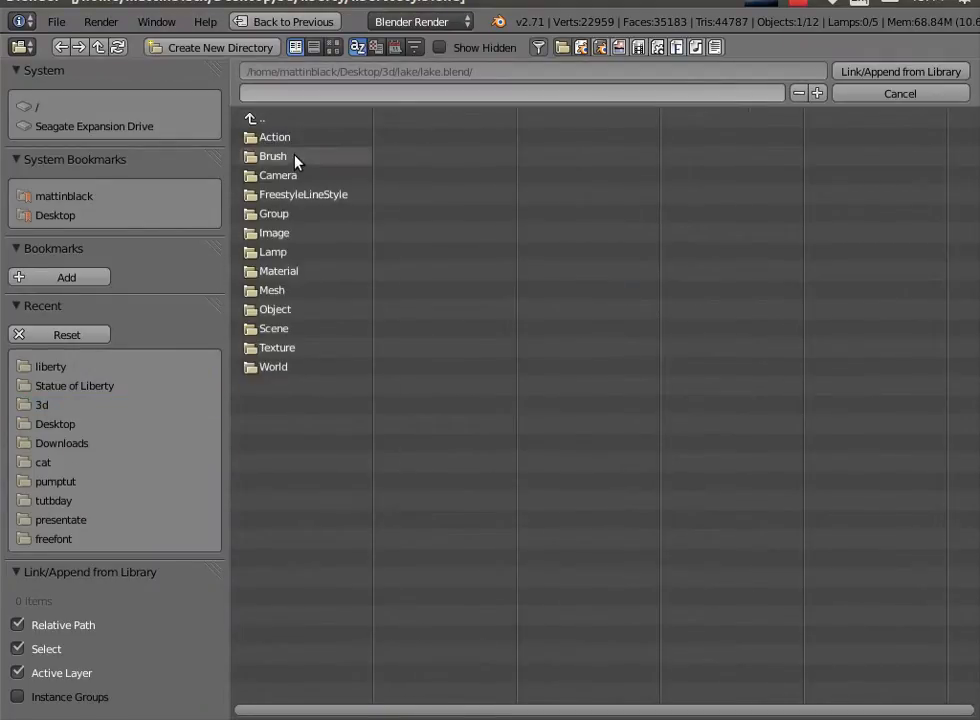
left_click(297, 270)
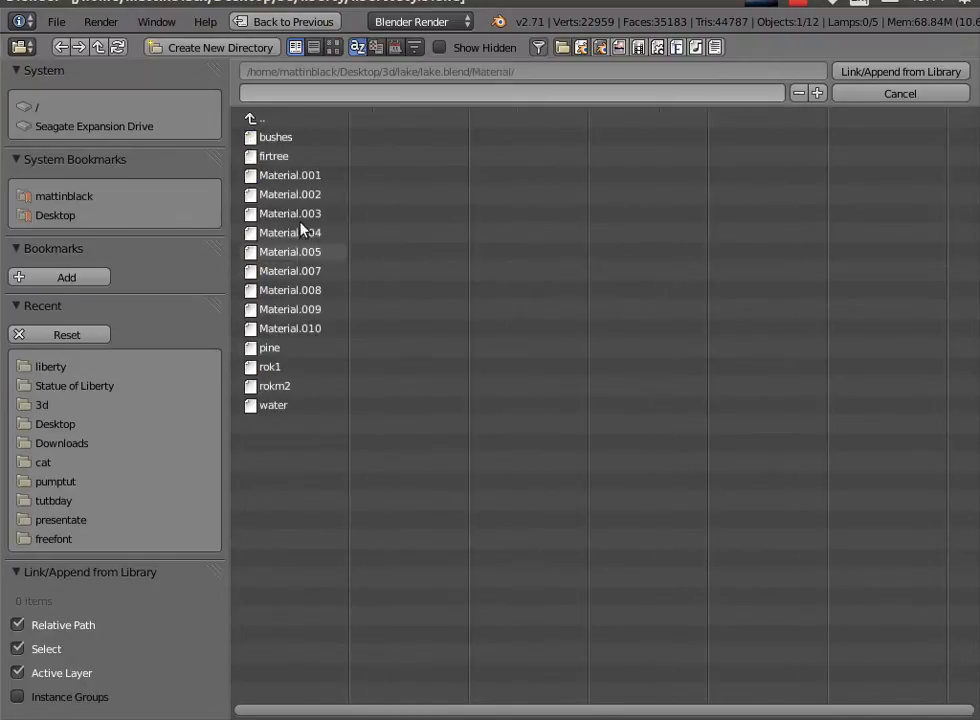
double_click(274, 406)
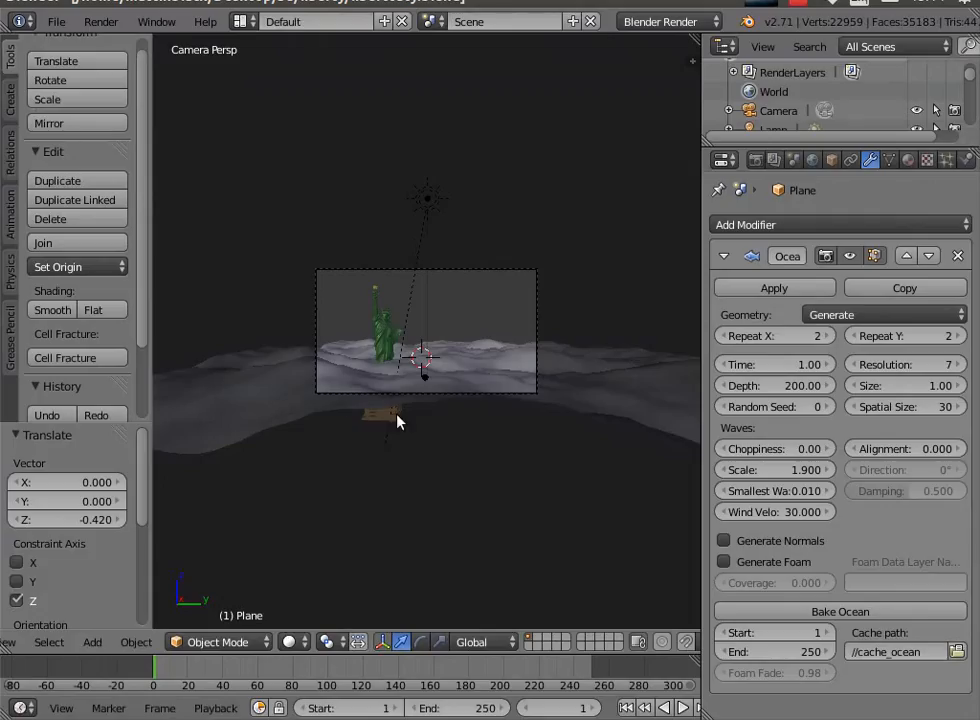
Assign the appended water material to the ocean plane.
left_click(907, 161)
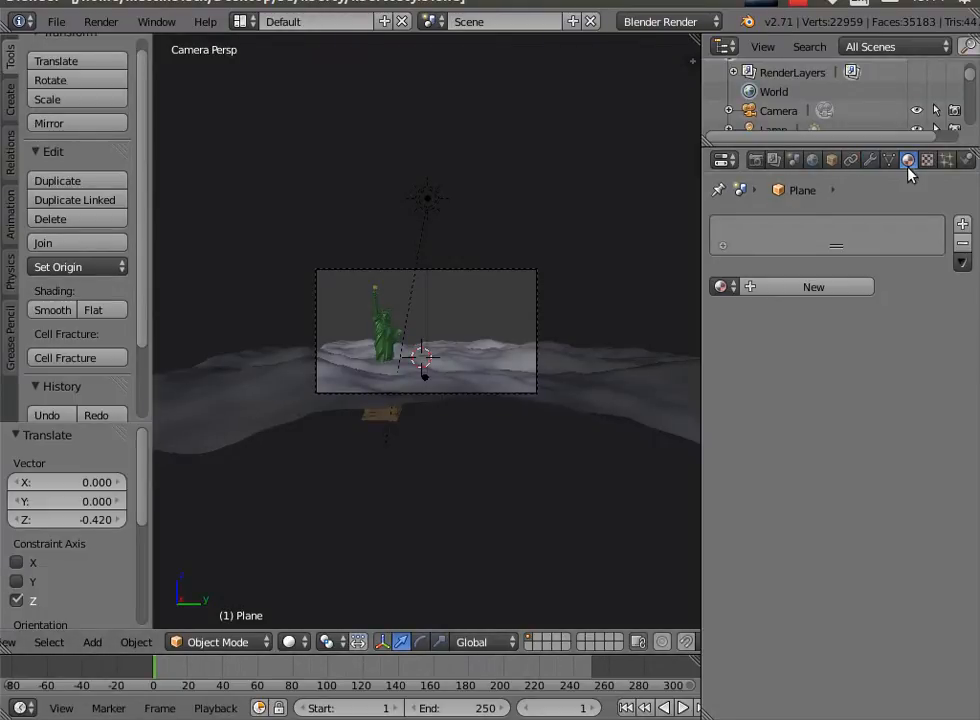
left_click(722, 286)
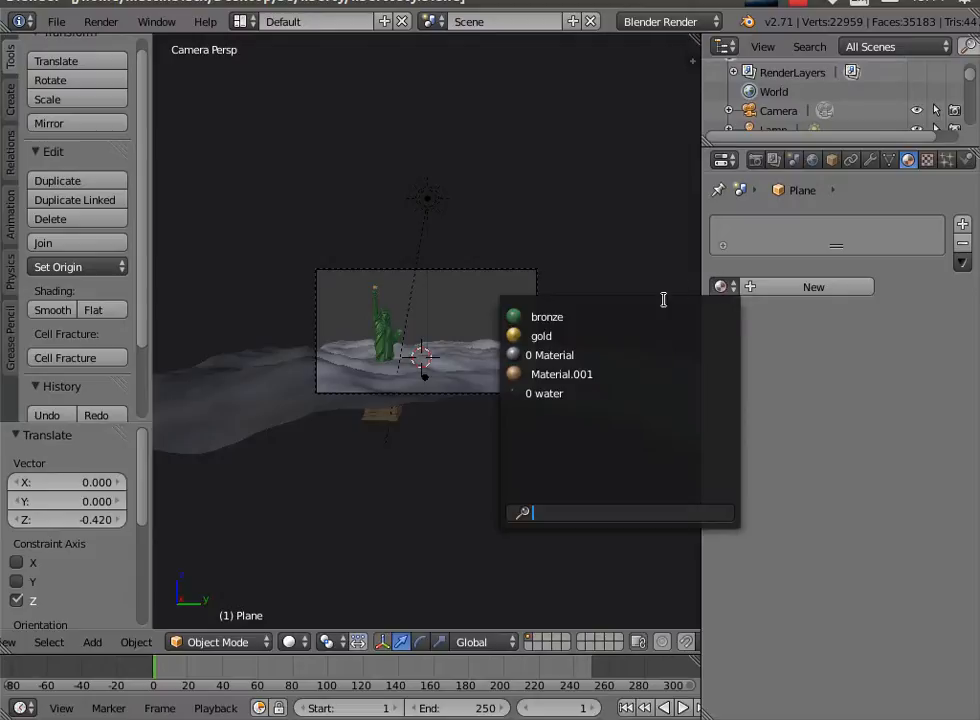
left_click(582, 392)
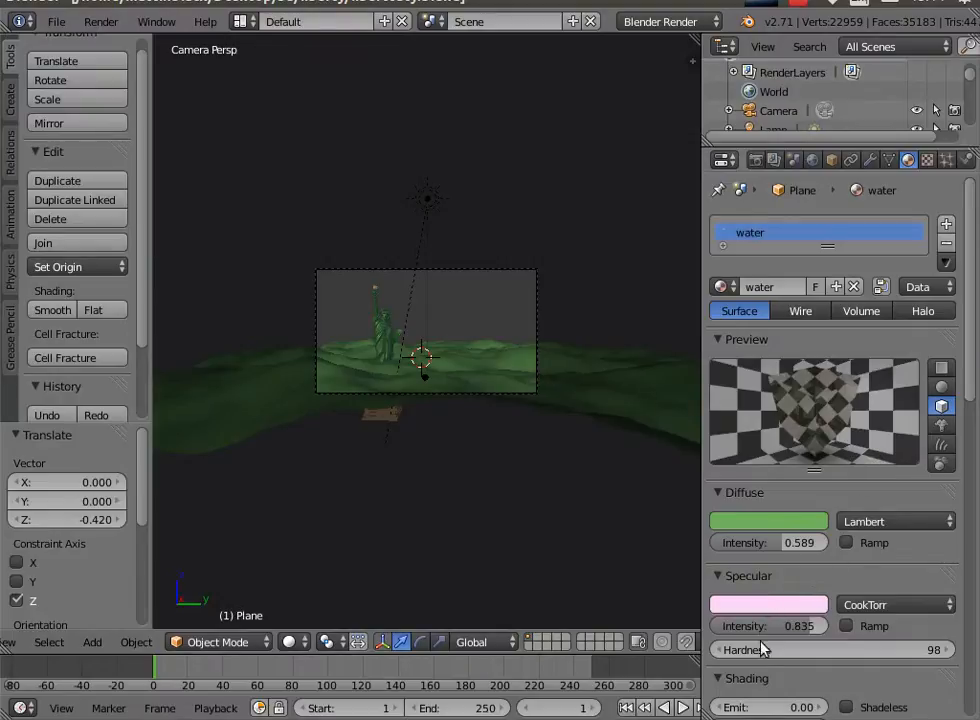
Set the water's specular colour to pale yellow (R 0.896, G 1.000, B 0.565) and darken its green diffuse colour.
left_click(771, 607)
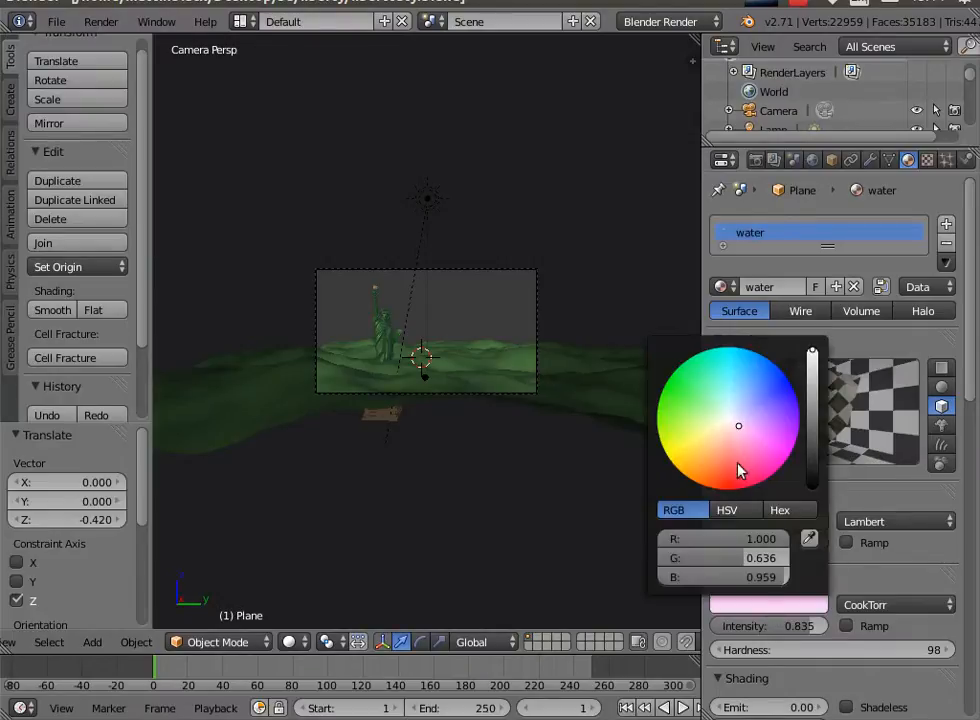
left_click_drag(740, 428, 711, 423)
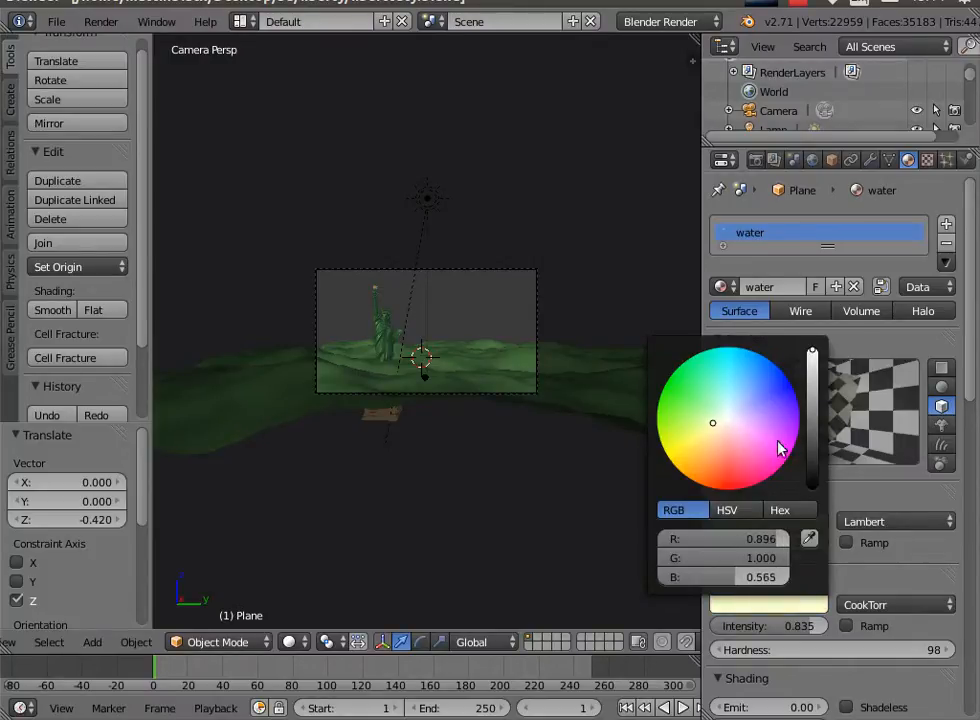
left_click(790, 527)
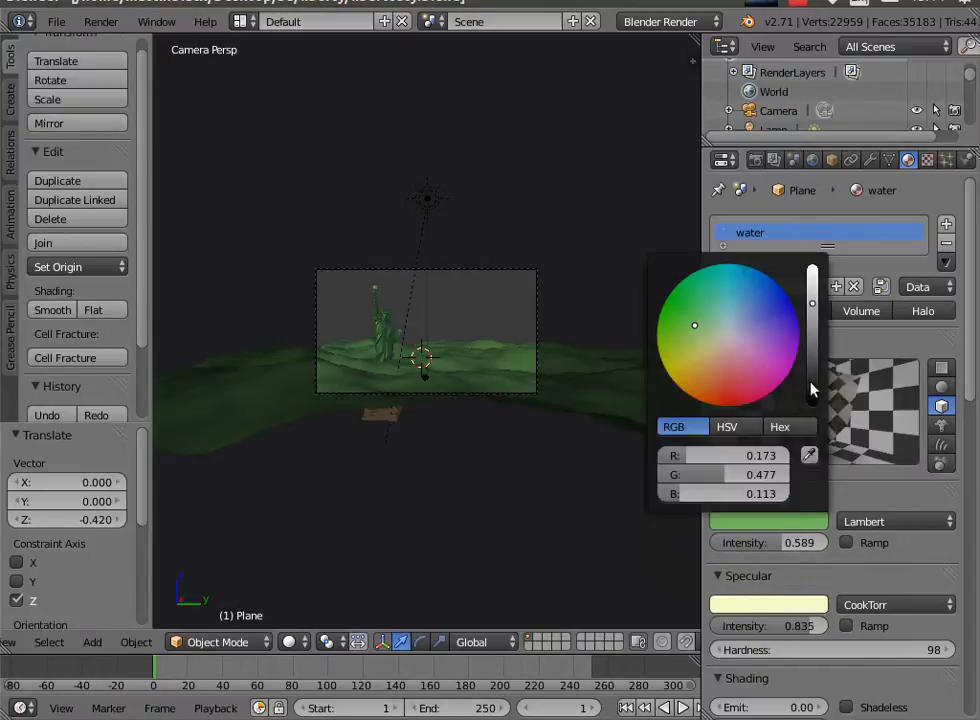
left_click(812, 309)
mouse_move(812, 309)
left_mouse_down()
mouse_move(812, 338)
mouse_move(812, 330)
left_mouse_up()
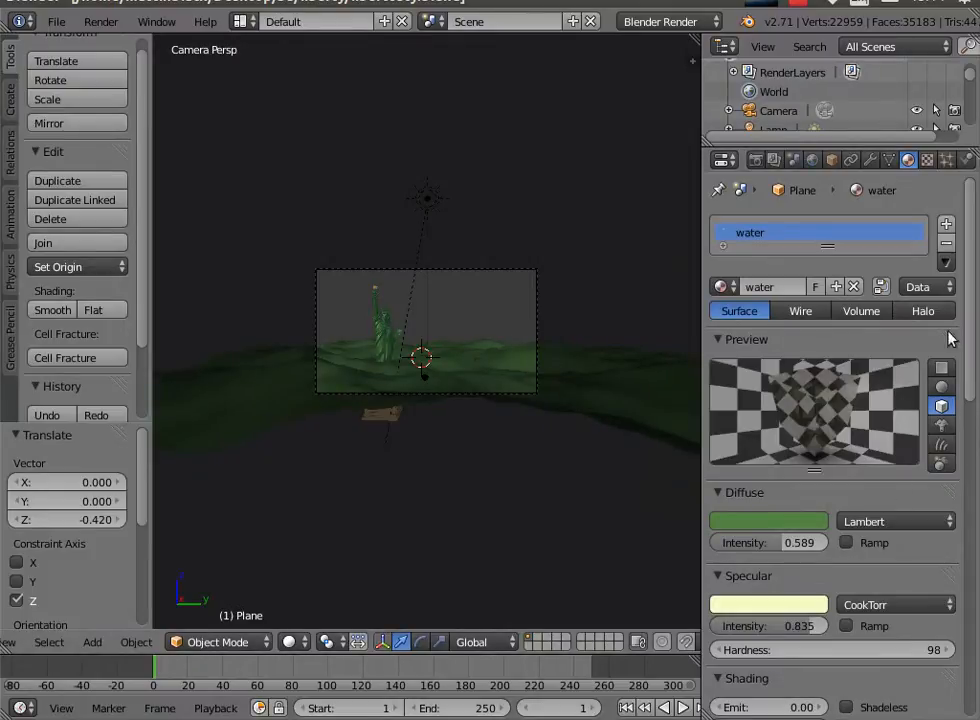
Set the water material's raytraced transparency Filter to 0.429 and Fresnel to 1.7.
left_click_drag(969, 404, 974, 565)
left_click_drag(759, 477, 705, 486)
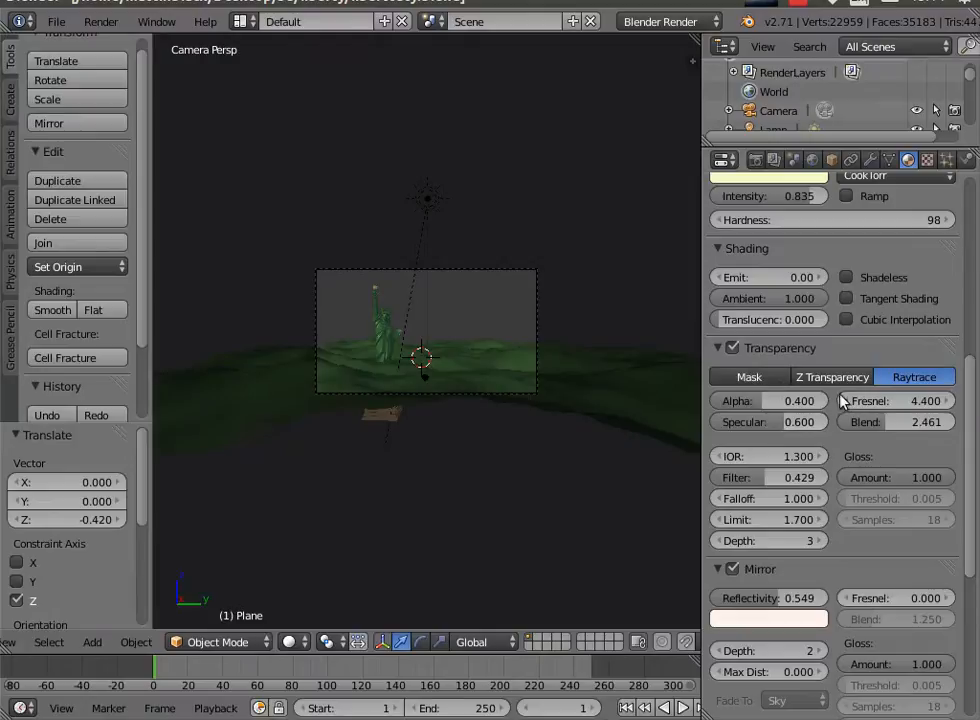
left_click_drag(914, 404, 624, 404)
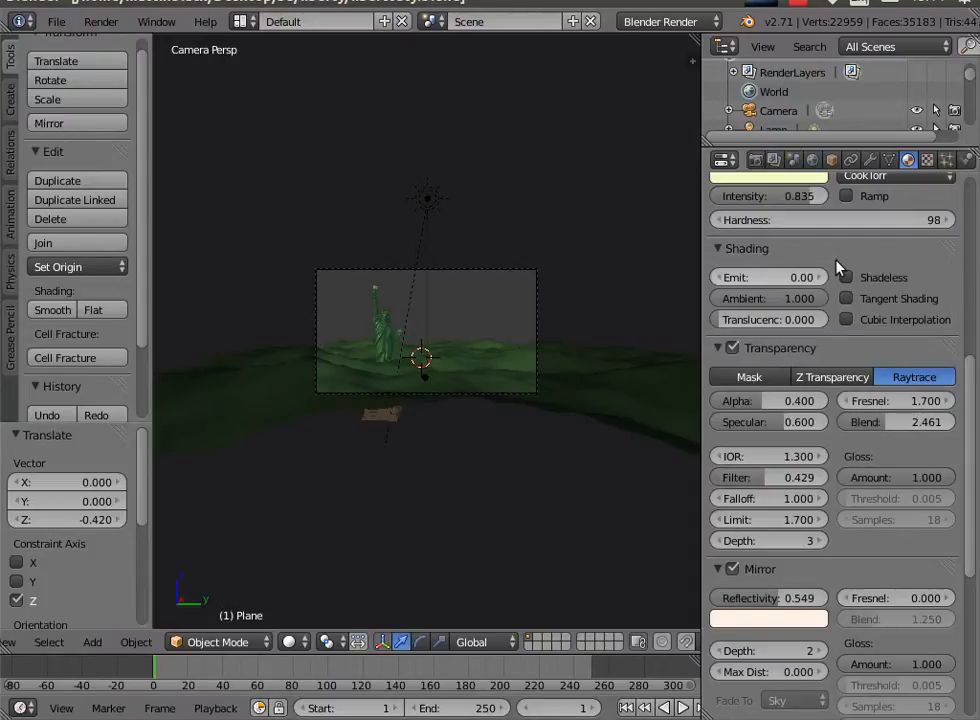
Set the water's mirror Reflectivity to 0.401, Fresnel to 2.2, Blend to 1.772 and Gloss Amount to 0.904.
scroll(848, 325, "down", 3)
scroll(840, 388, "down", 2)
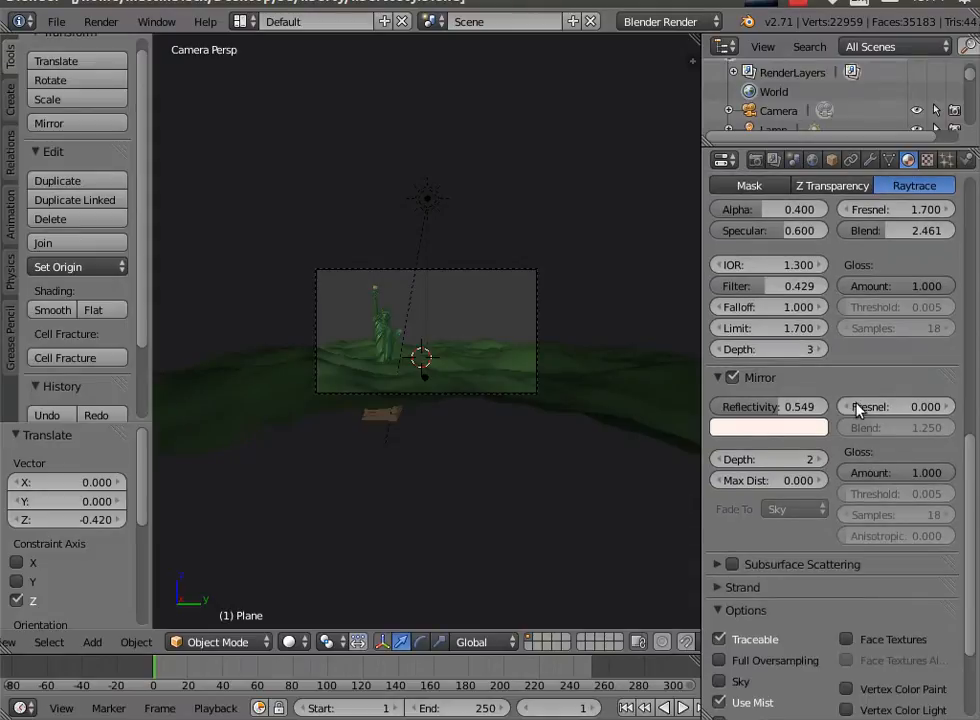
left_click_drag(713, 413, 676, 413)
left_click_drag(871, 407, 876, 473)
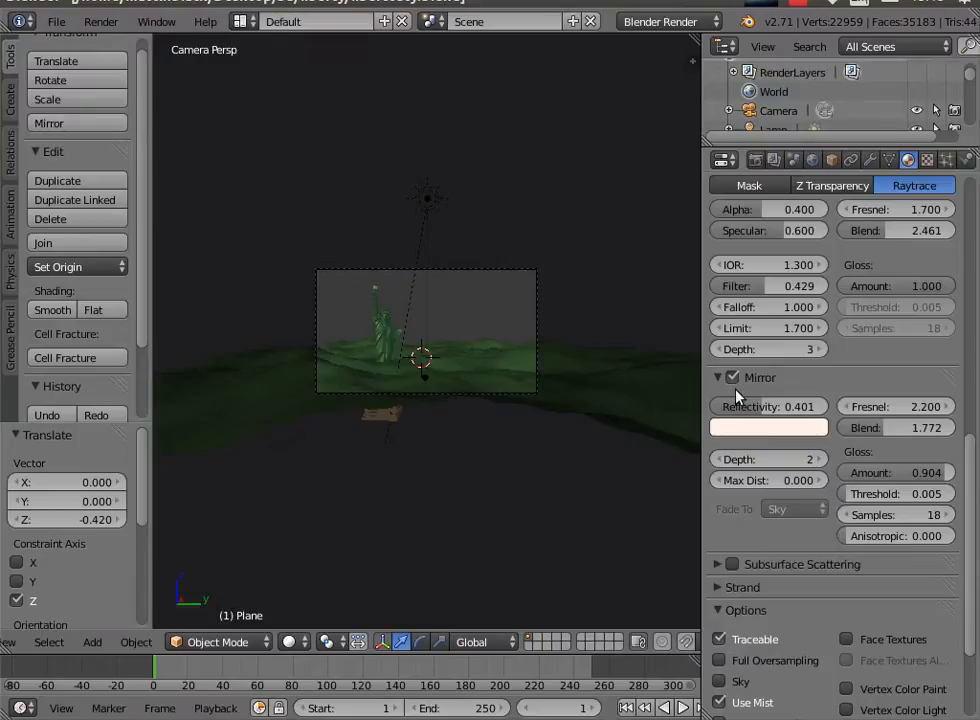
Set the water's transparency Limit to 5.2 and render the scene.
scroll(795, 400, "up", 1)
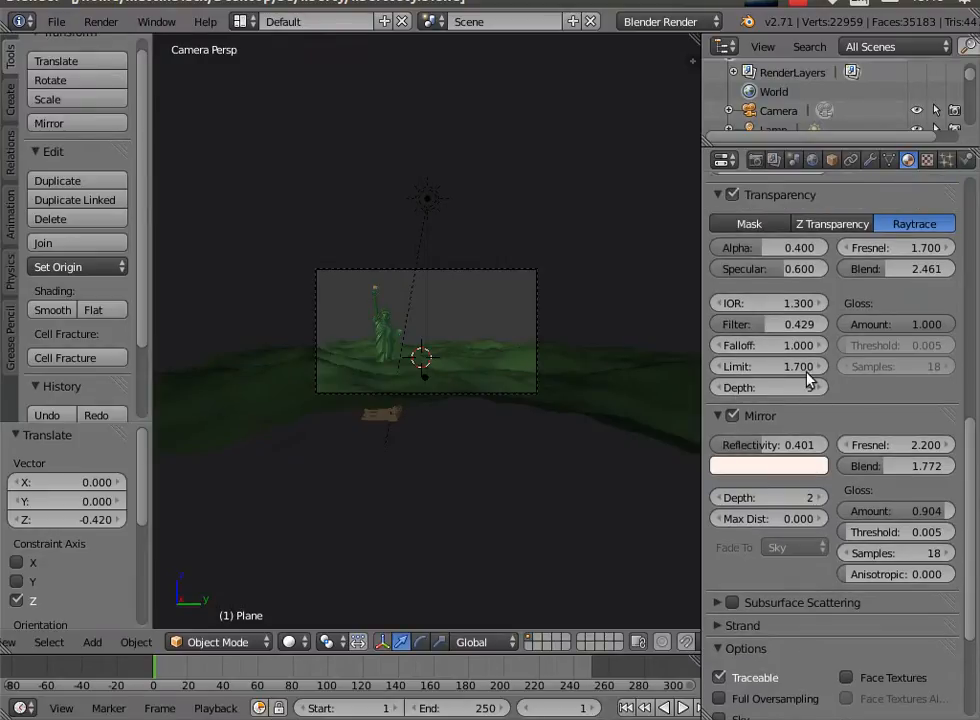
left_click_drag(748, 373, 836, 373)
left_click(100, 22)
left_click(88, 40)
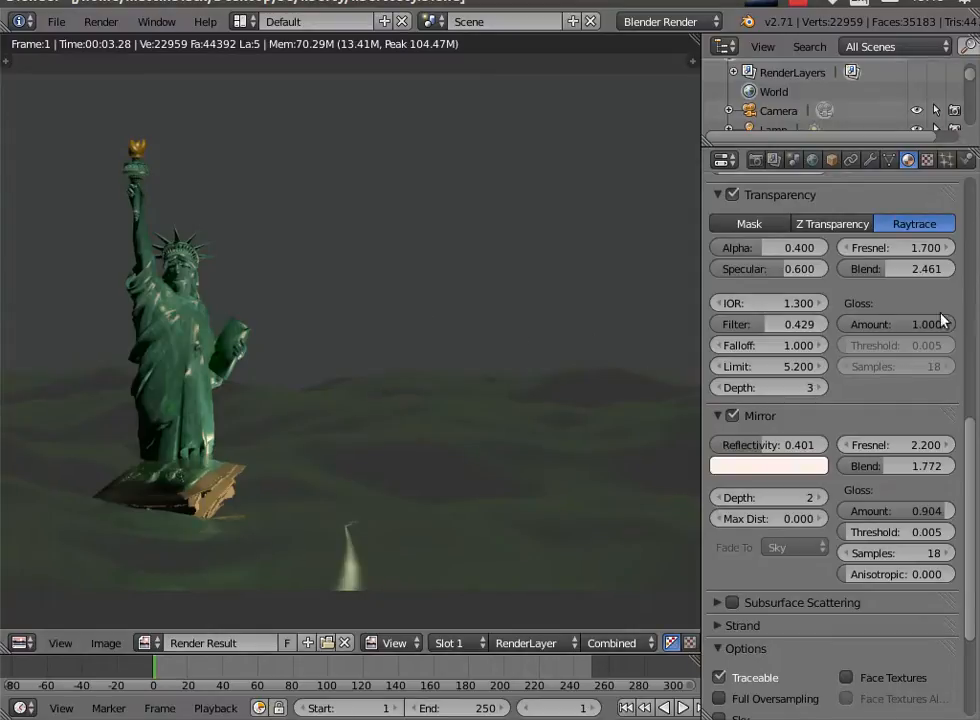
Try a transparency Alpha of 0.122 and Specular of 0.383 on the water, and render the scene.
left_click_drag(969, 429, 970, 365)
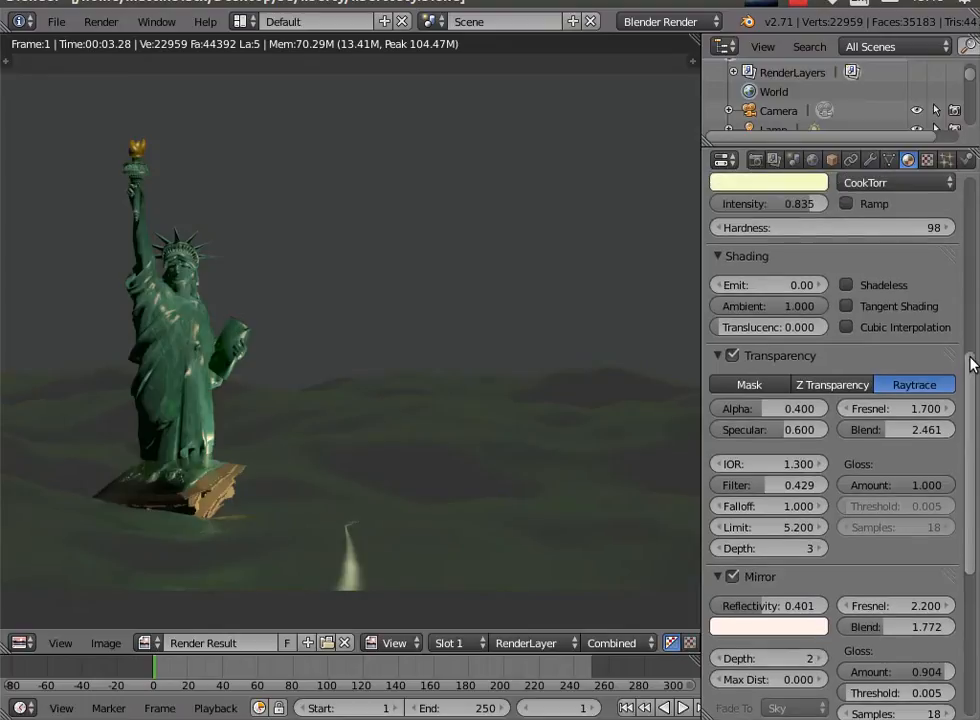
left_click_drag(760, 413, 716, 415)
left_click_drag(778, 436, 723, 412)
left_click(96, 21)
left_click(100, 44)
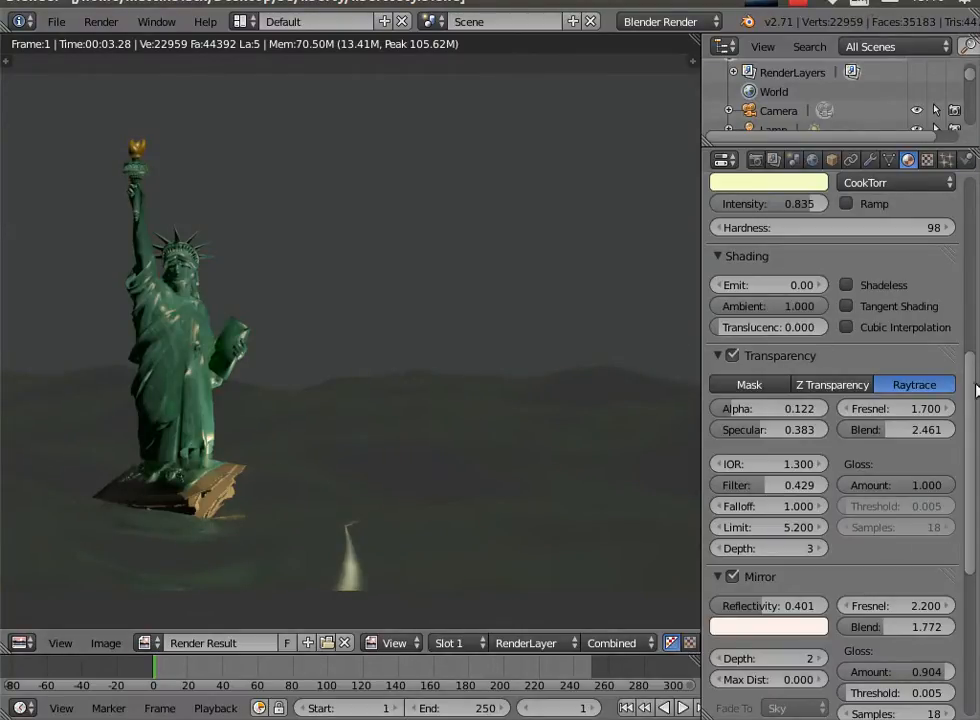
Set the water's transparency Alpha to 0 and Specular to 0.174, render the scene, and return to the 3D view.
mouse_move(968, 372)
left_mouse_down()
mouse_move(979, 171)
mouse_move(978, 445)
mouse_move(978, 376)
left_mouse_up()
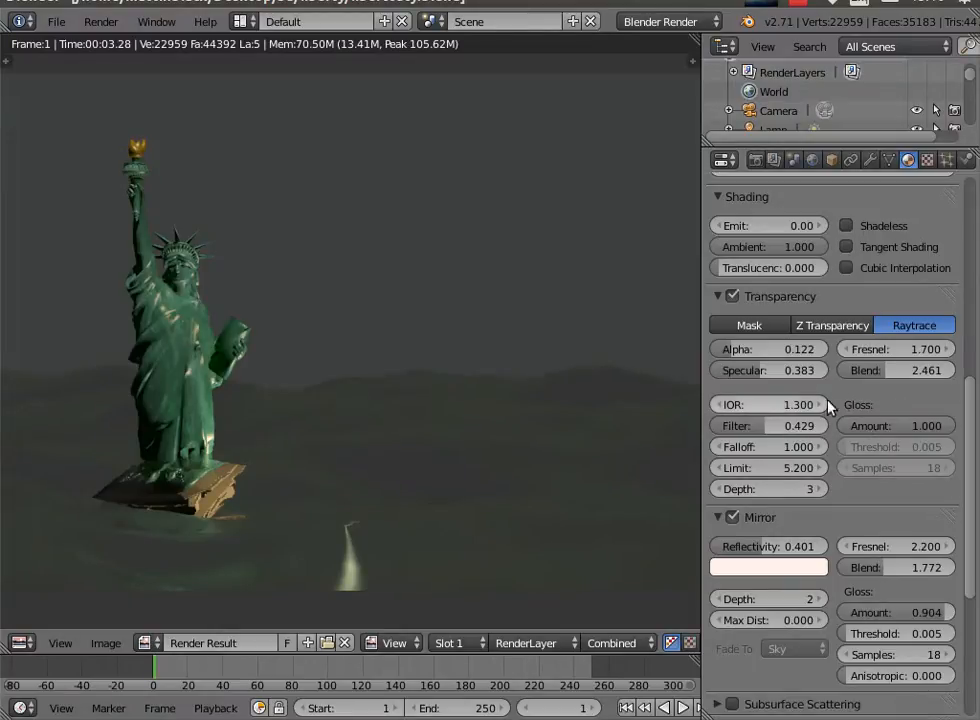
scroll(403, 354, "down", 2)
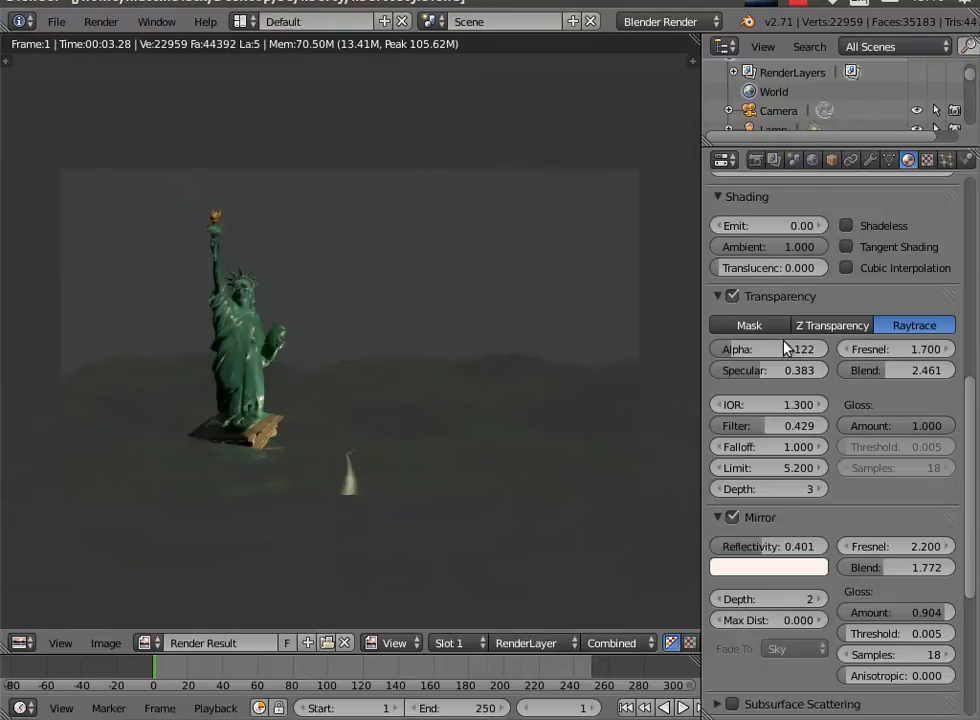
left_click_drag(765, 357, 729, 371)
left_click(97, 24)
left_click(125, 44)
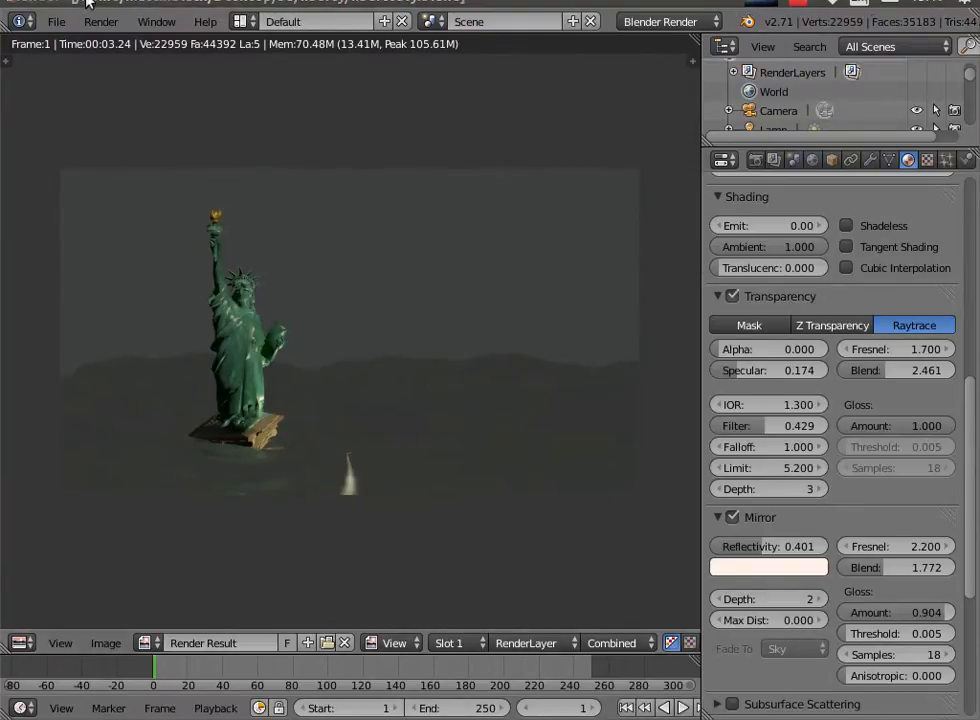
left_click(101, 21)
left_click(166, 159)
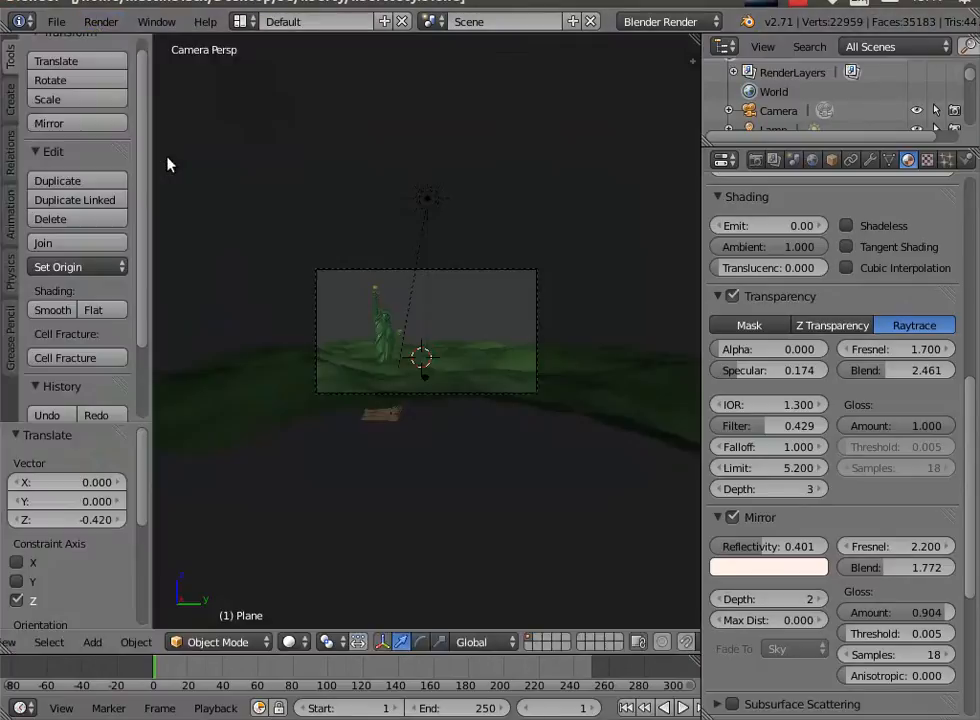
Enable Receive Transparent shadows on the statue's bronze material.
right_click(381, 418)
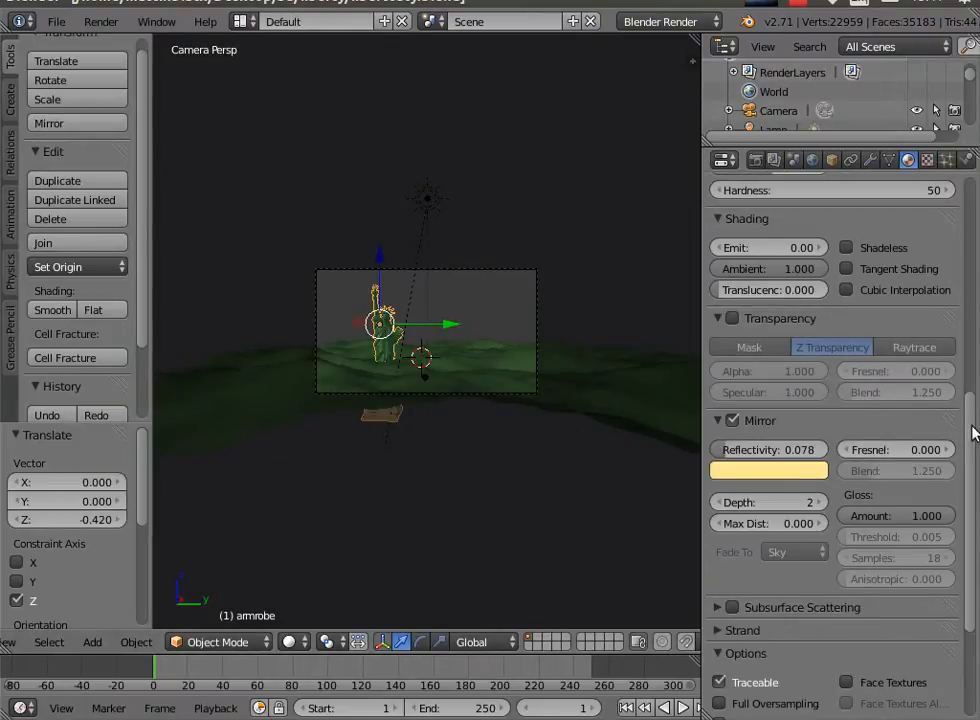
scroll(920, 500, "down", 5)
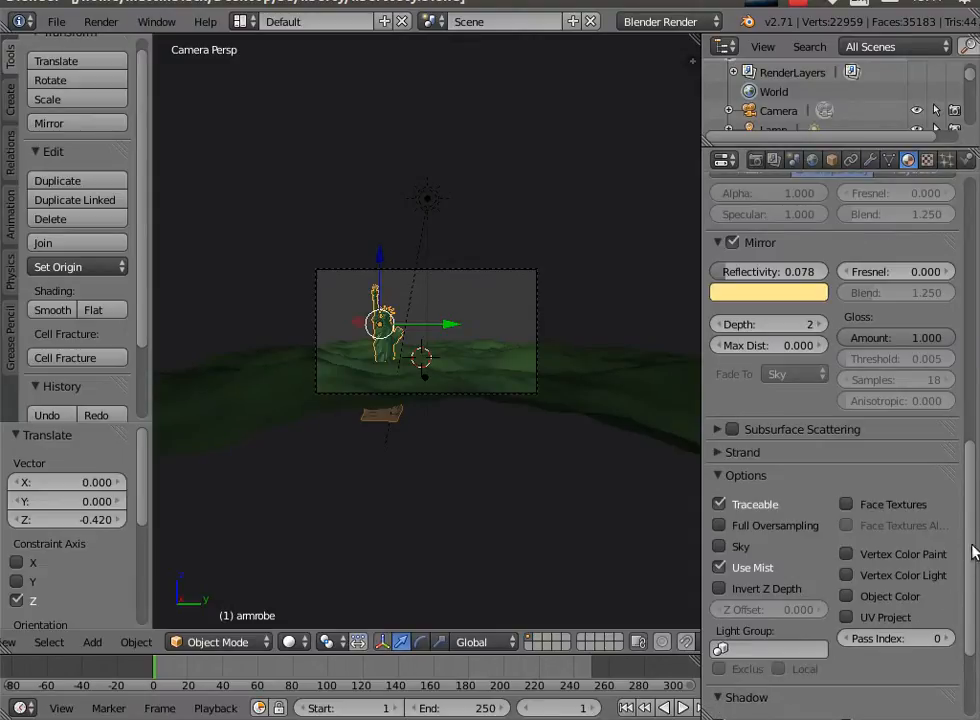
scroll(975, 553, "up", 10)
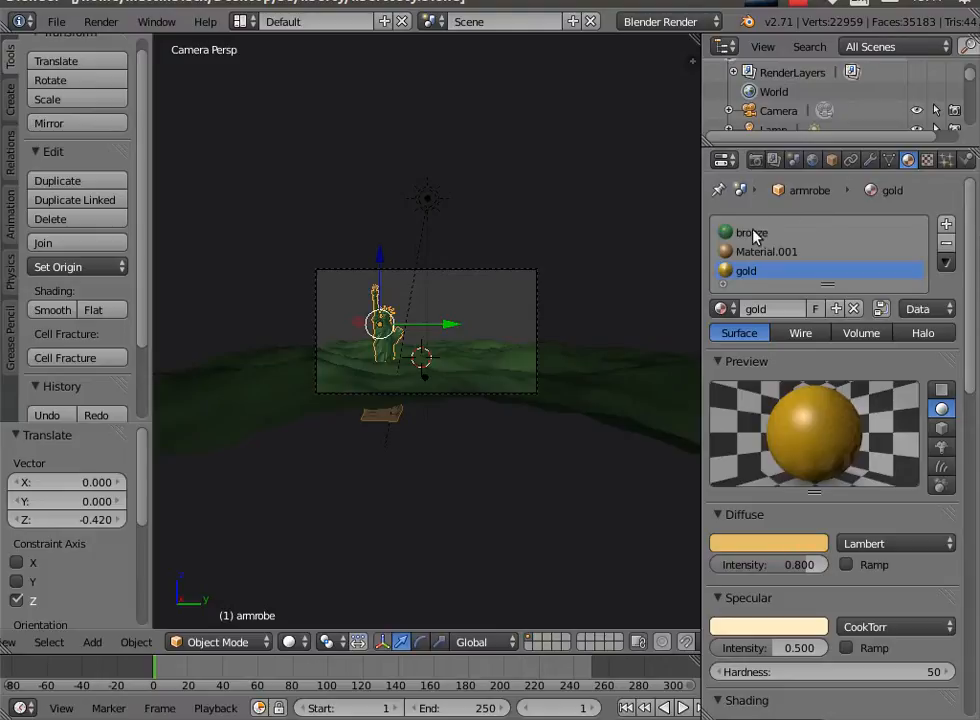
left_click(755, 234)
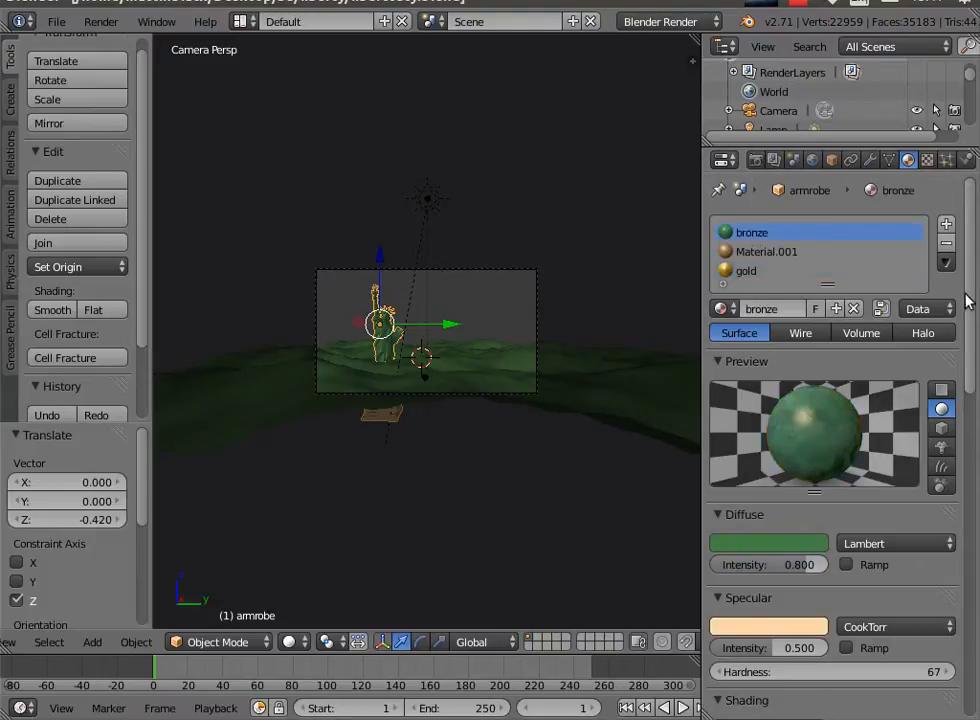
left_click_drag(967, 298, 975, 678)
left_click(719, 596)
left_click_drag(972, 528, 970, 135)
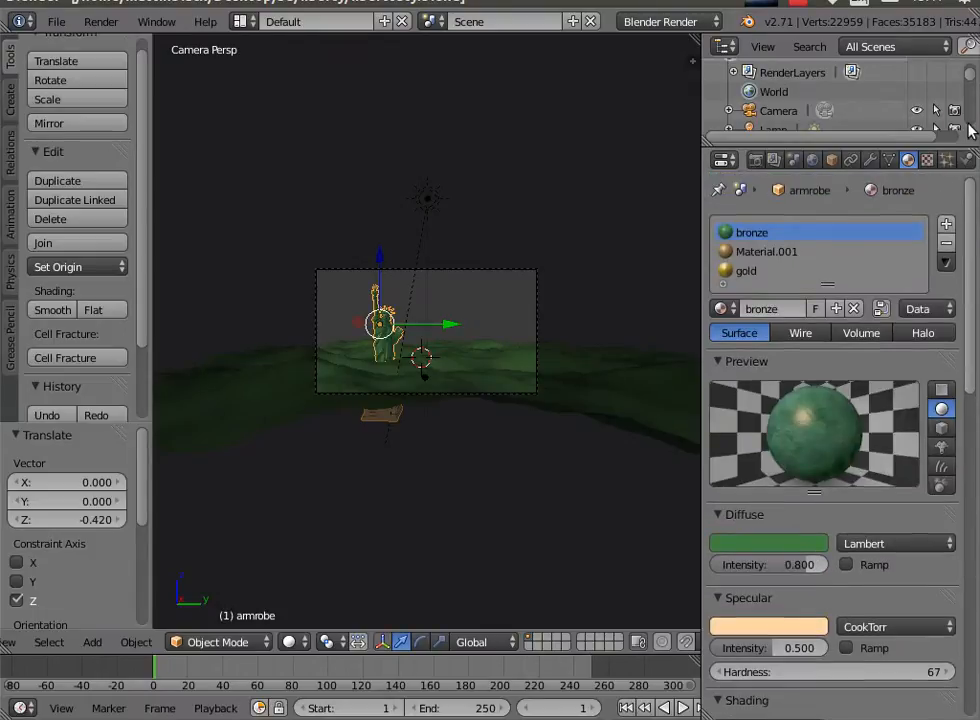
Enable Receive Transparent shadows on the statue's Material.001 and render the scene.
left_click(762, 252)
scroll(976, 300, "down", 1)
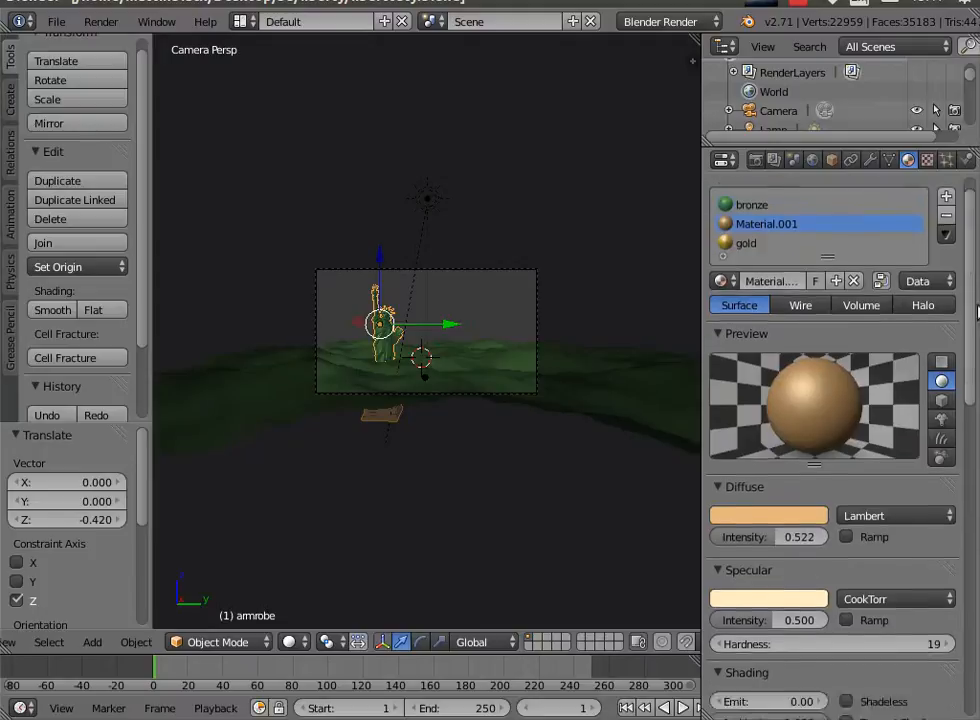
left_click_drag(977, 312, 977, 624)
left_click(719, 596)
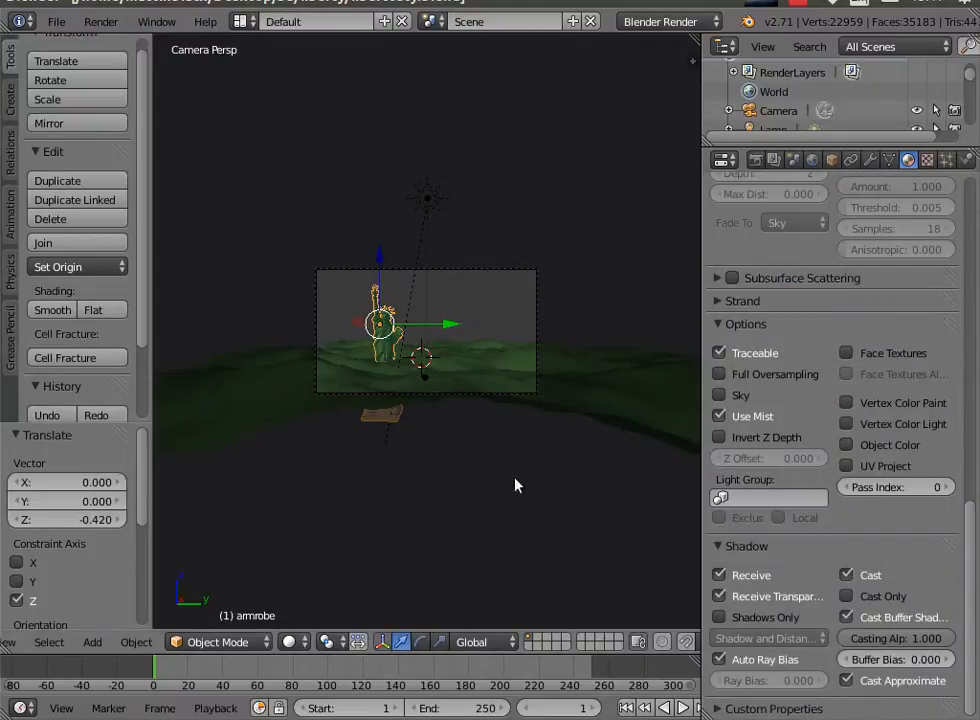
left_click(100, 21)
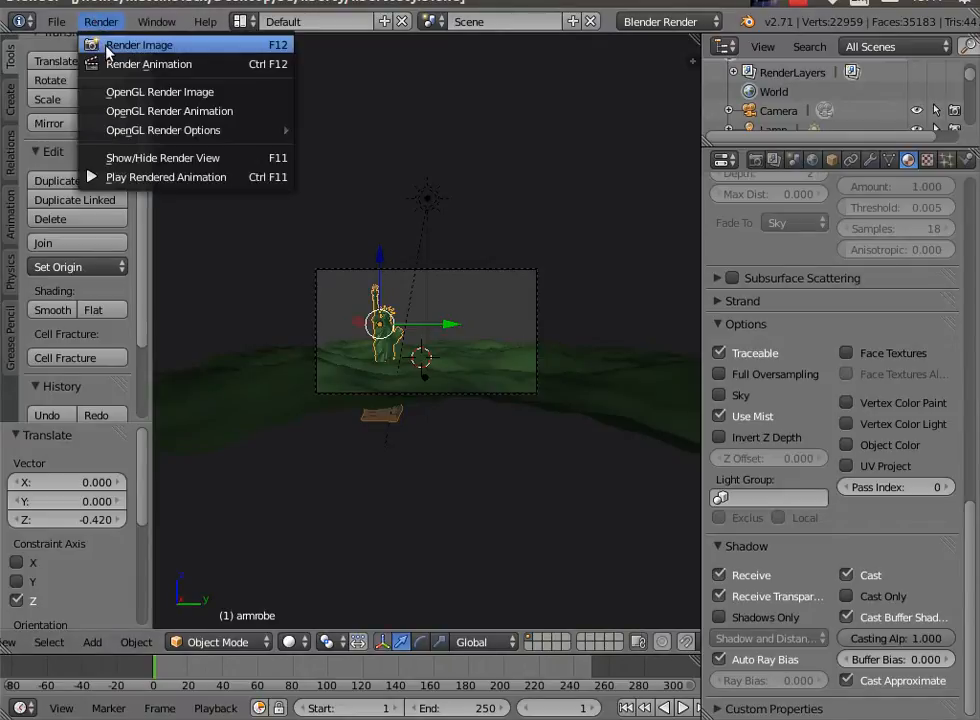
left_click(100, 42)
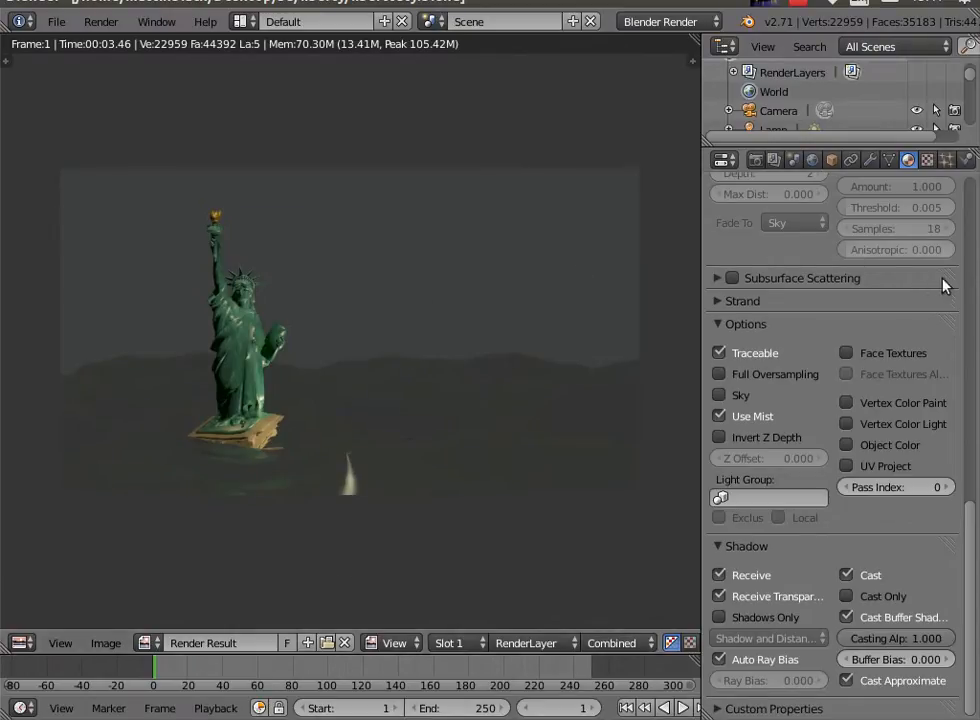
Set the sun lamp's Energy to 2 and its colour to a pale yellow.
scroll(789, 104, "down", 2)
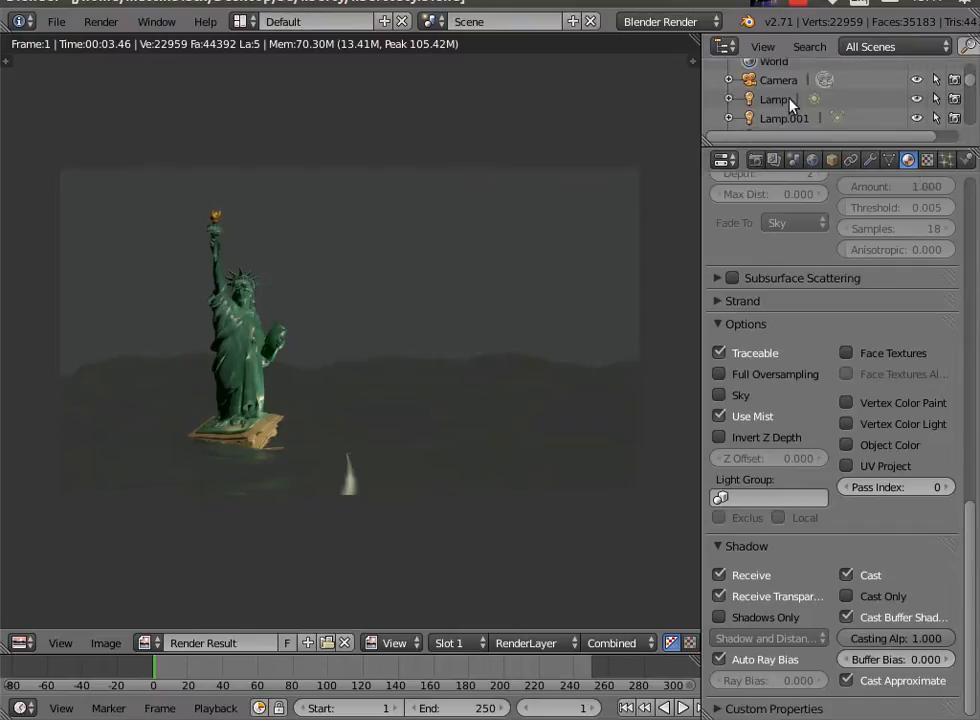
left_click(789, 104)
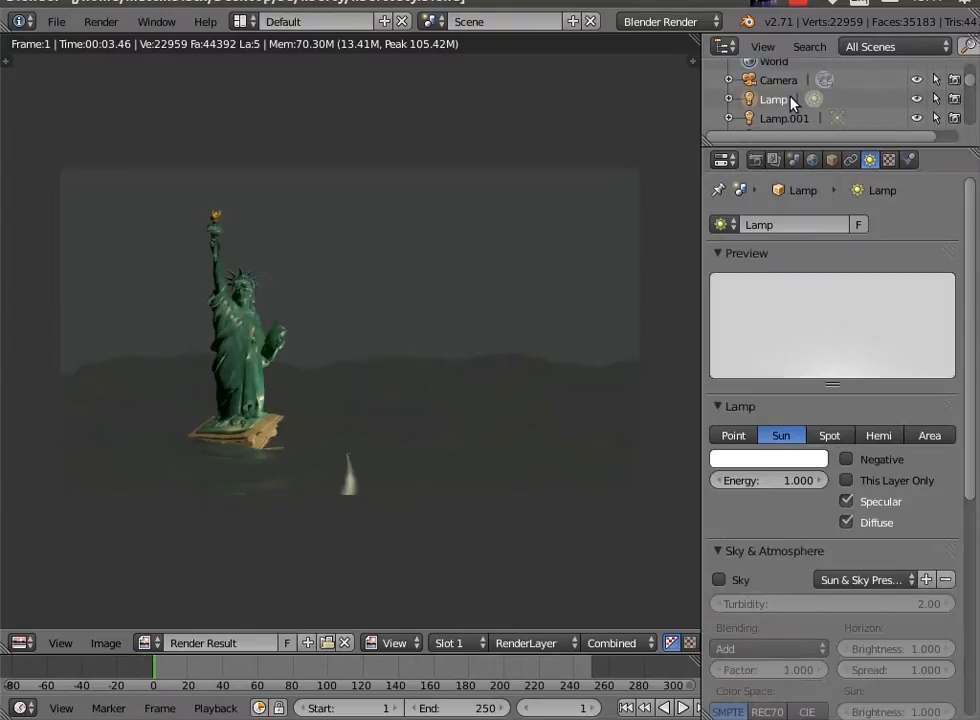
left_click(779, 480)
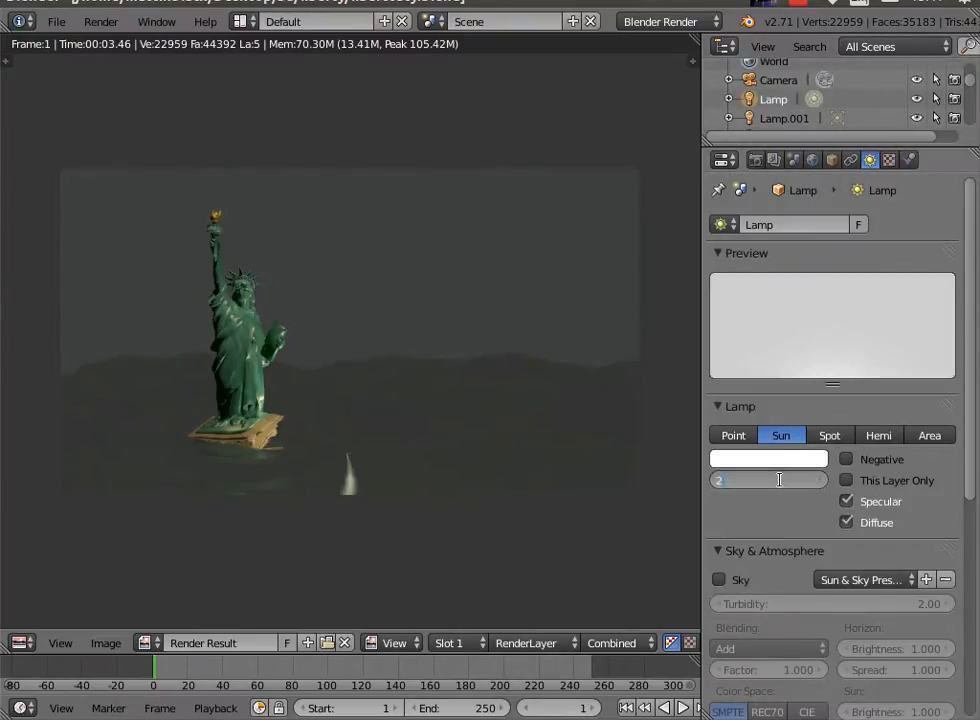
type("2")
key("Return")
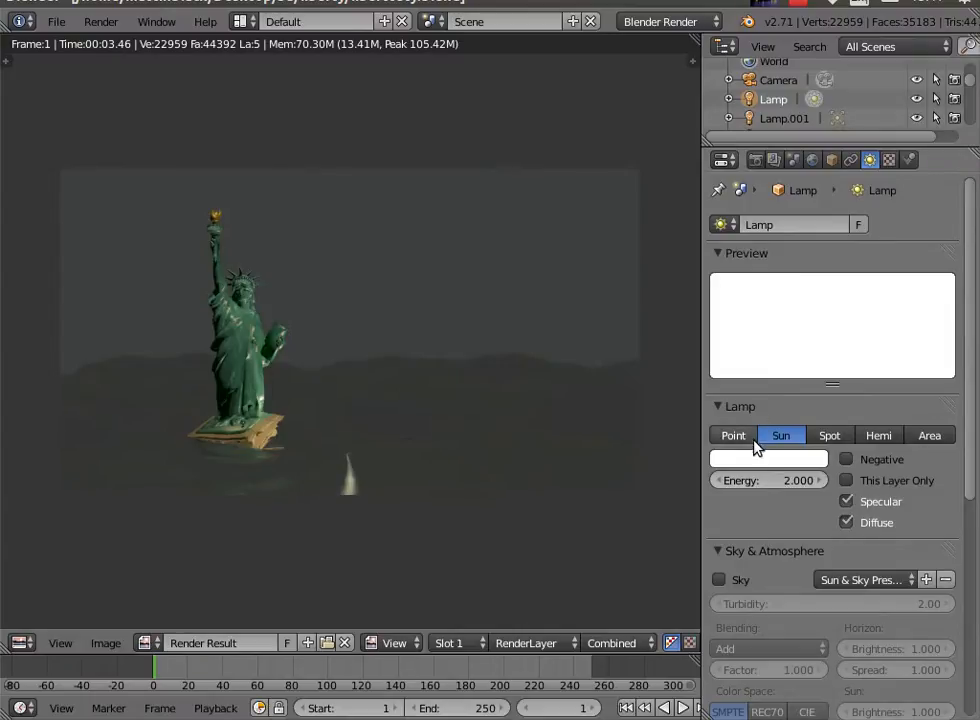
left_click(752, 459)
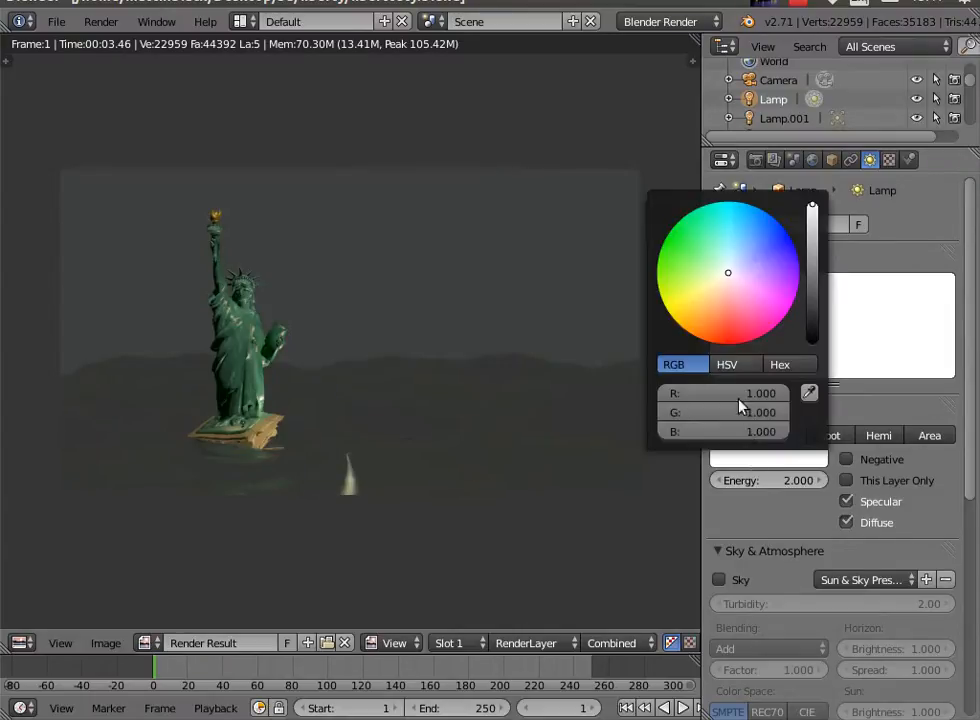
left_click(721, 276)
left_click(719, 281)
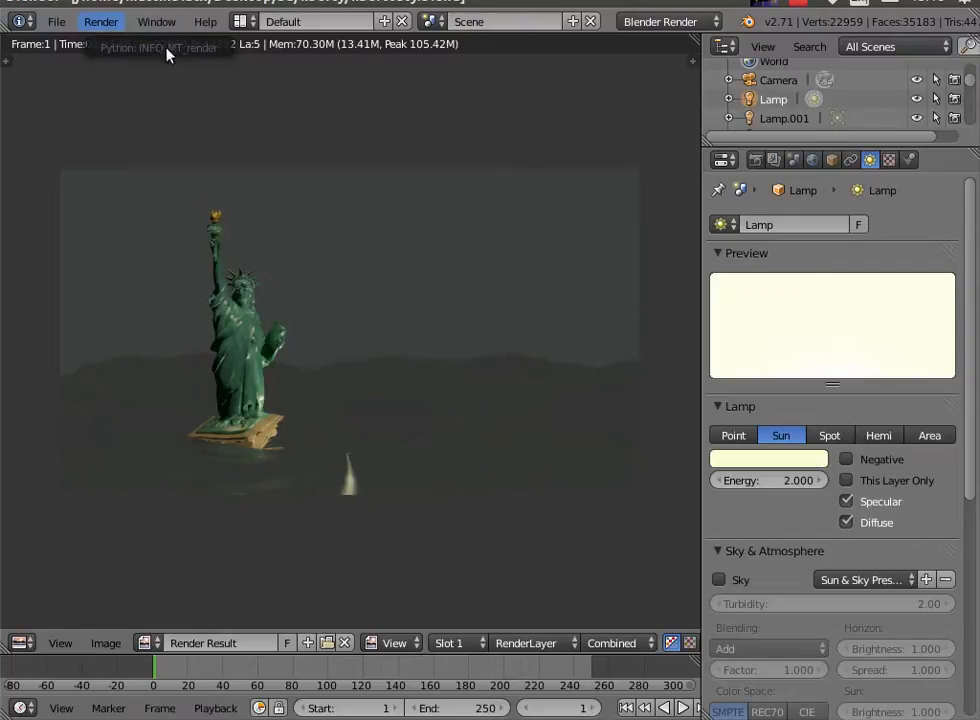
Return to the 3D view and enlarge the statue with its pedestal by about 1.232, followed by a further 1.197.
left_click(105, 22)
left_click(178, 161)
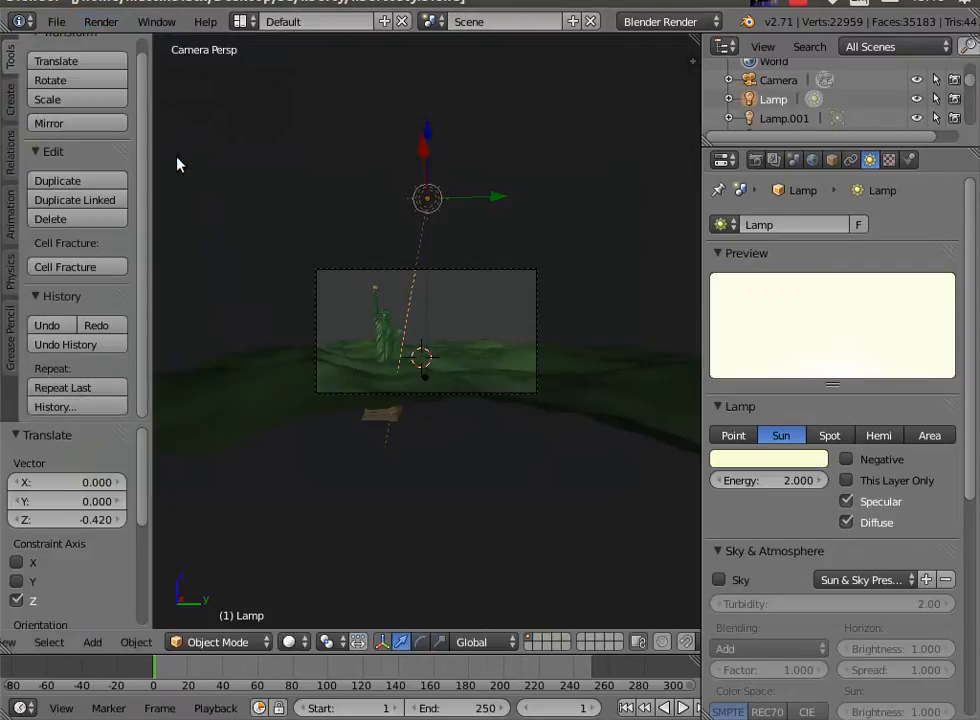
scroll(388, 489, "up", 3)
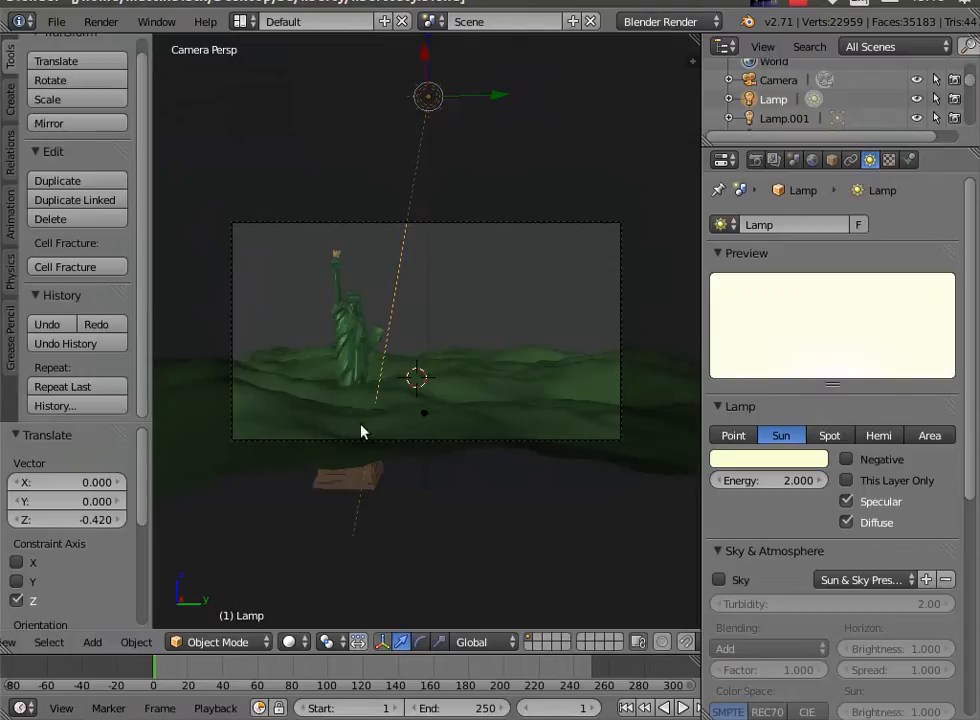
right_click(357, 357)
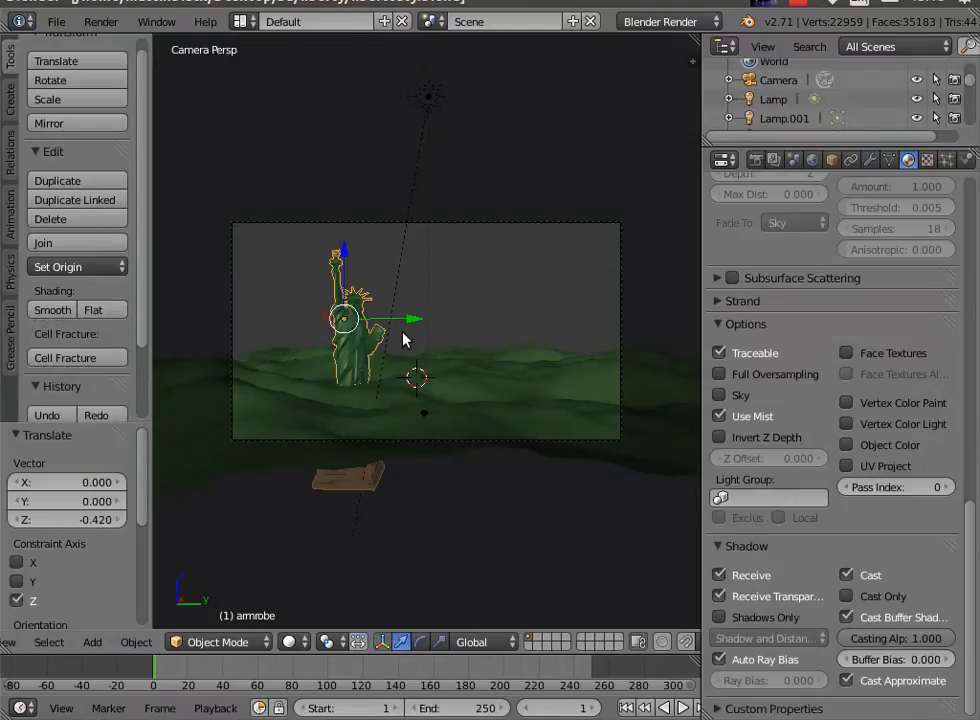
key("s")
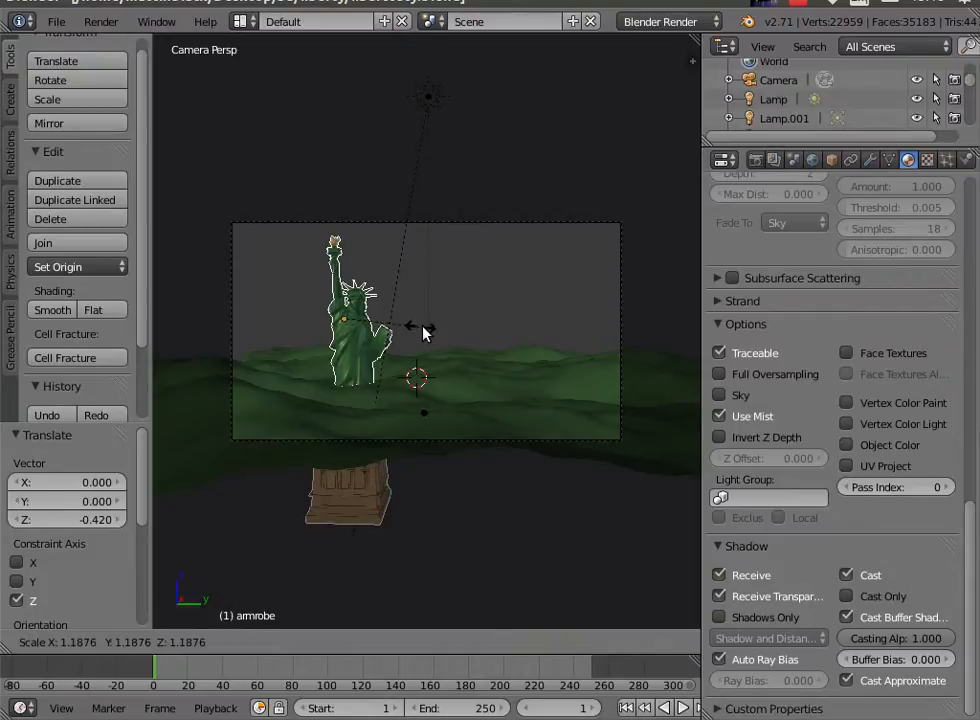
left_click(423, 333)
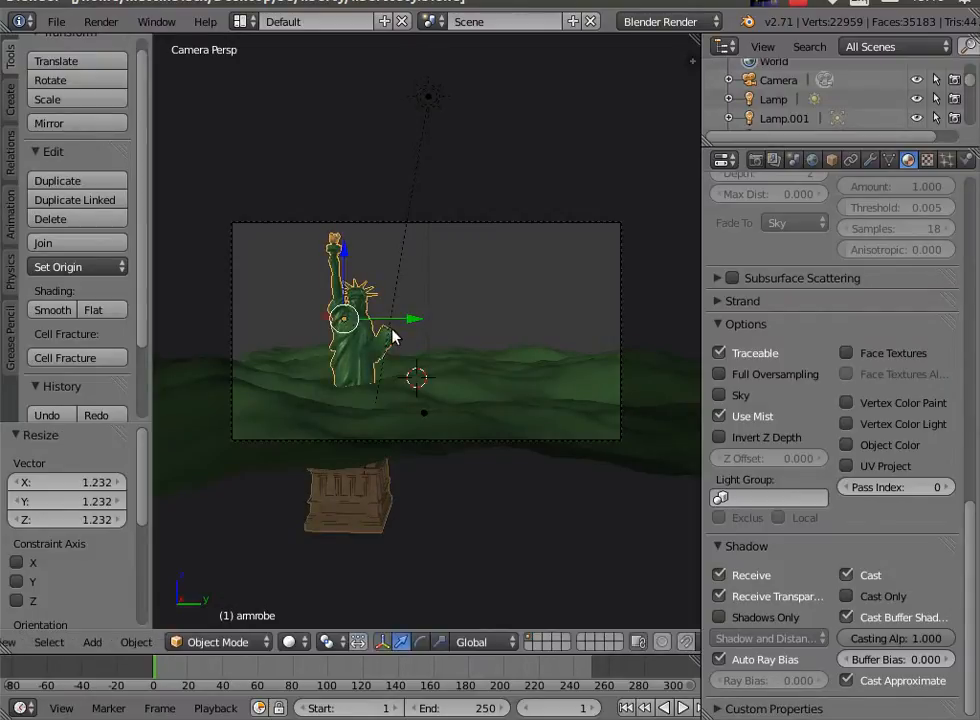
key("s")
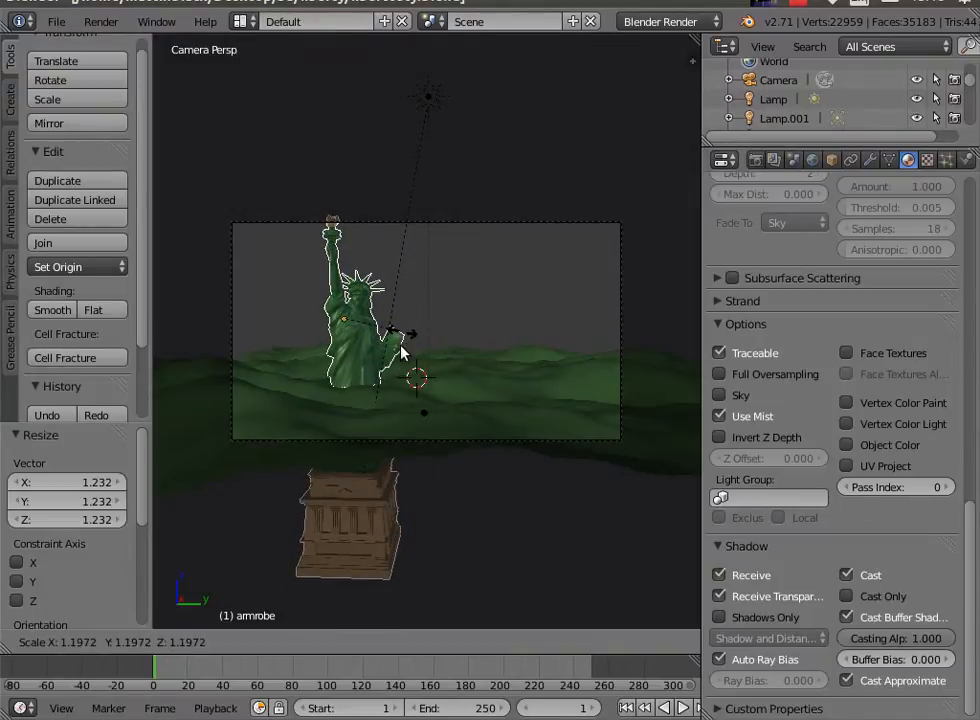
left_click(418, 415)
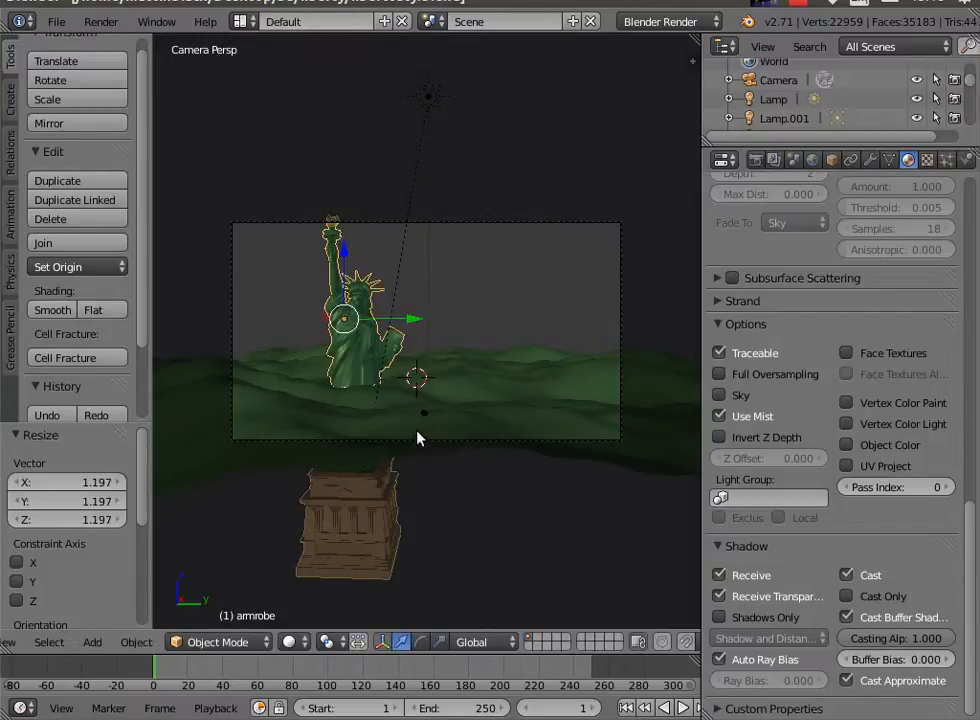
Raise the camera by about 2.613 on Z so the enlarged statue's torch fits in the frame.
right_click(418, 447)
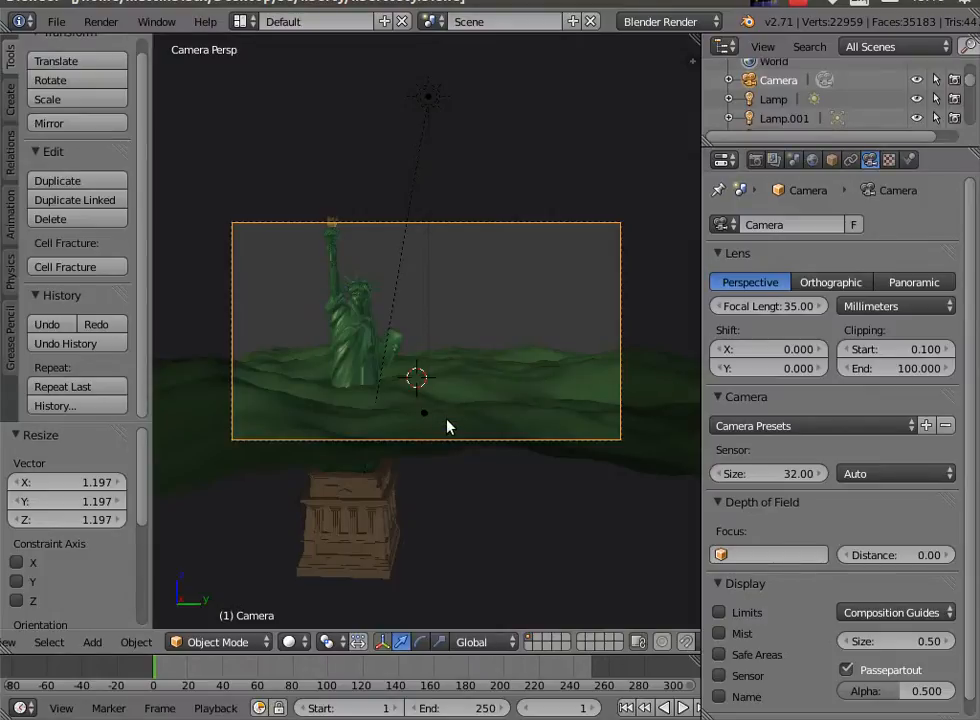
key("g")
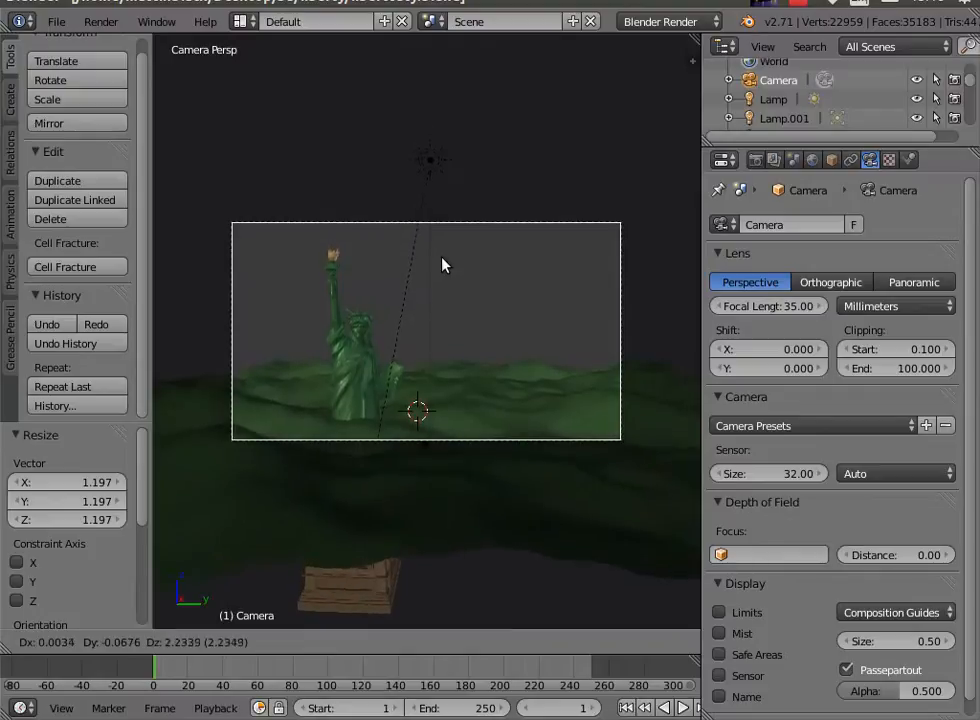
left_click(444, 241)
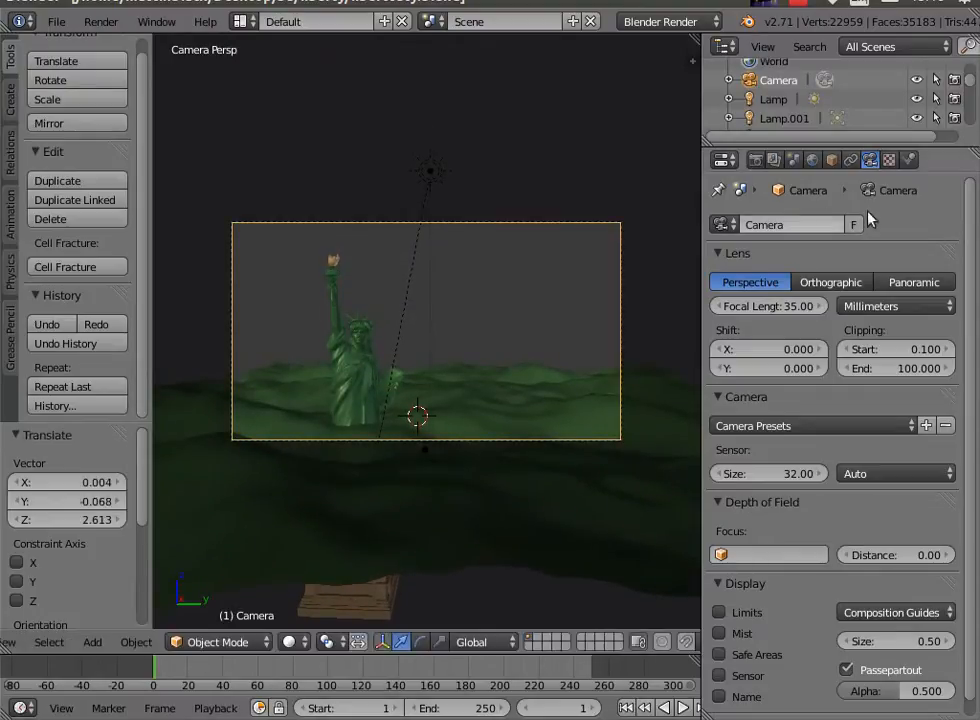
Tilt the camera to an X rotation of 87° and render the scene.
left_click(831, 159)
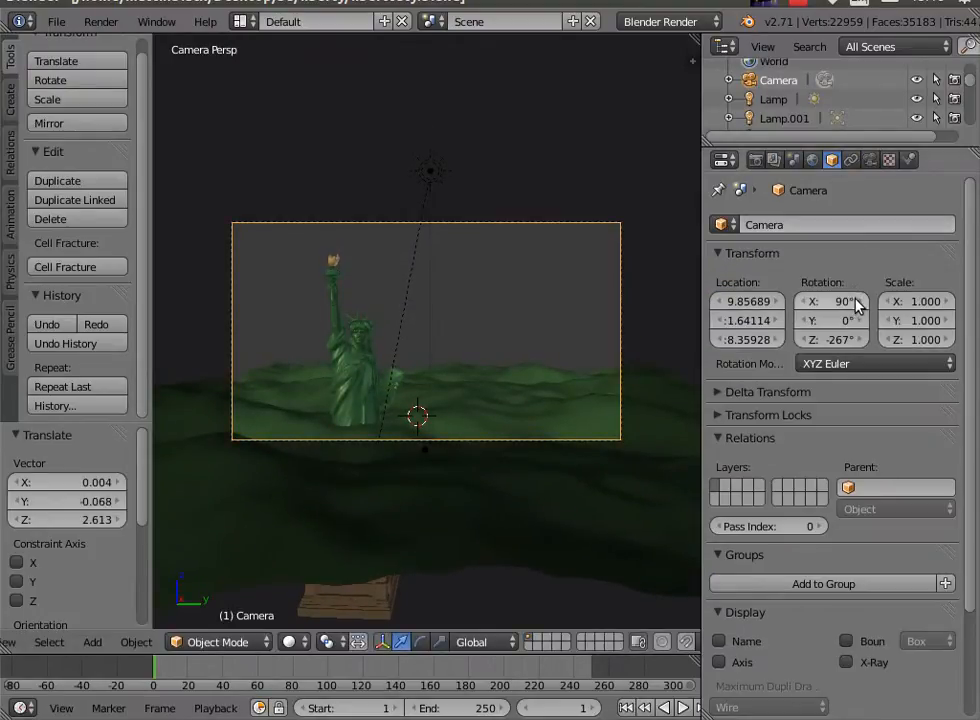
left_click(800, 306)
left_click(800, 306)
left_click(800, 306)
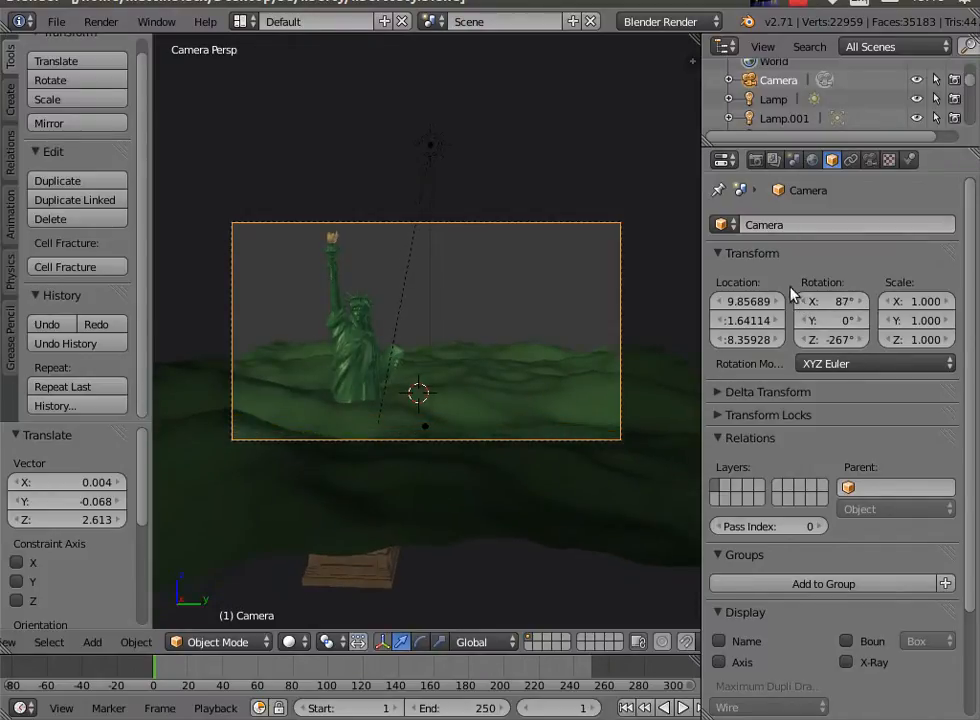
left_click(105, 20)
left_click(105, 35)
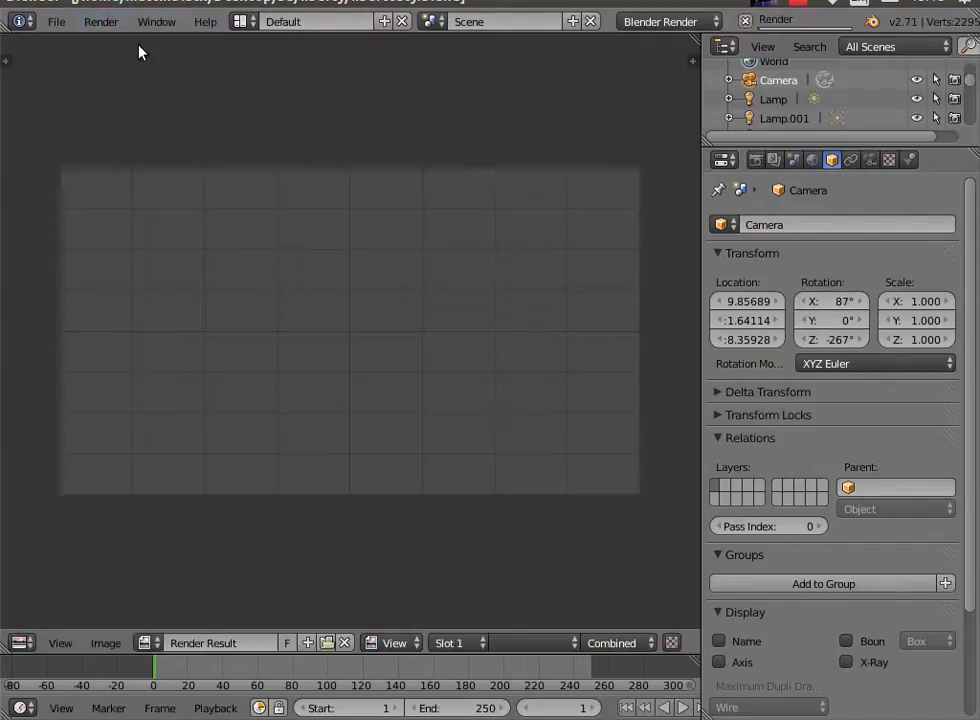
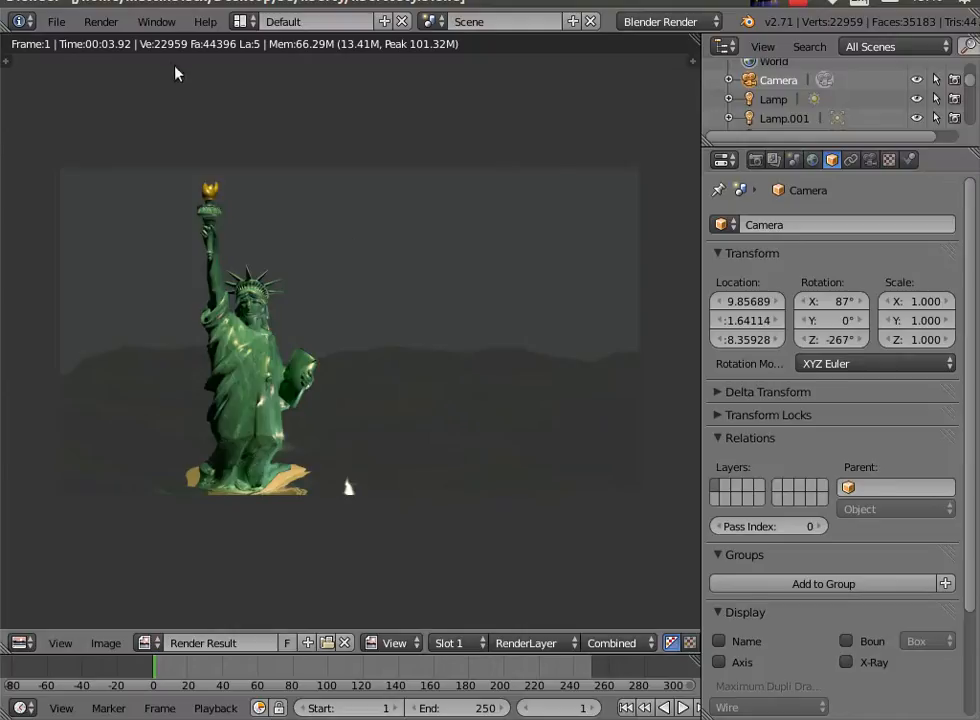
Return to the 3D view and set the water plane's transparency Alpha to 0.391 and Specular to 0.617.
left_click(100, 21)
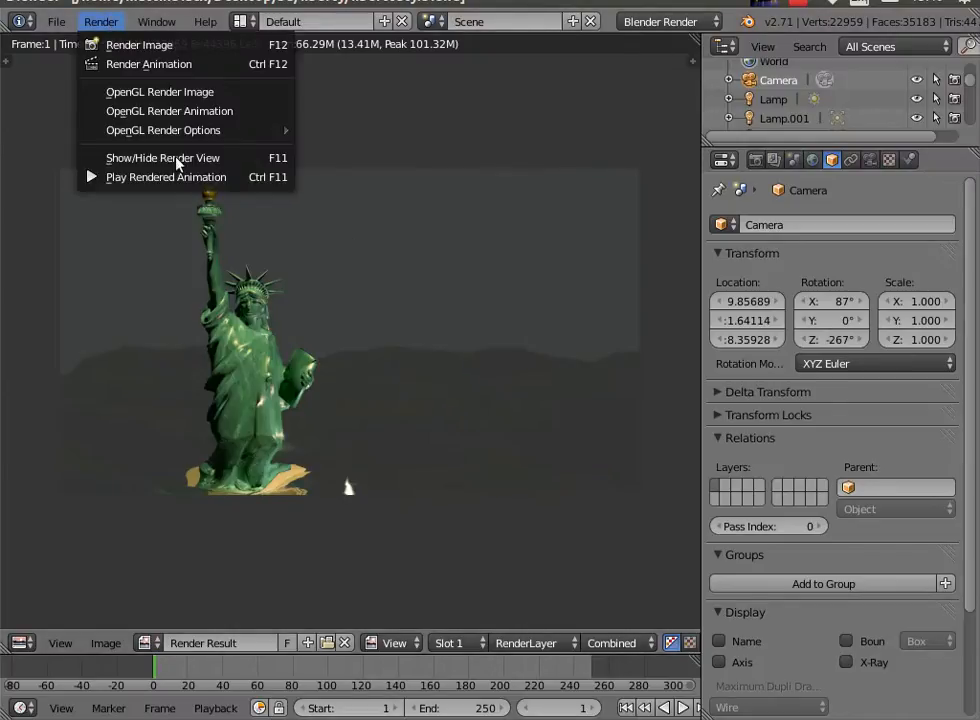
left_click(235, 158)
right_click(515, 387)
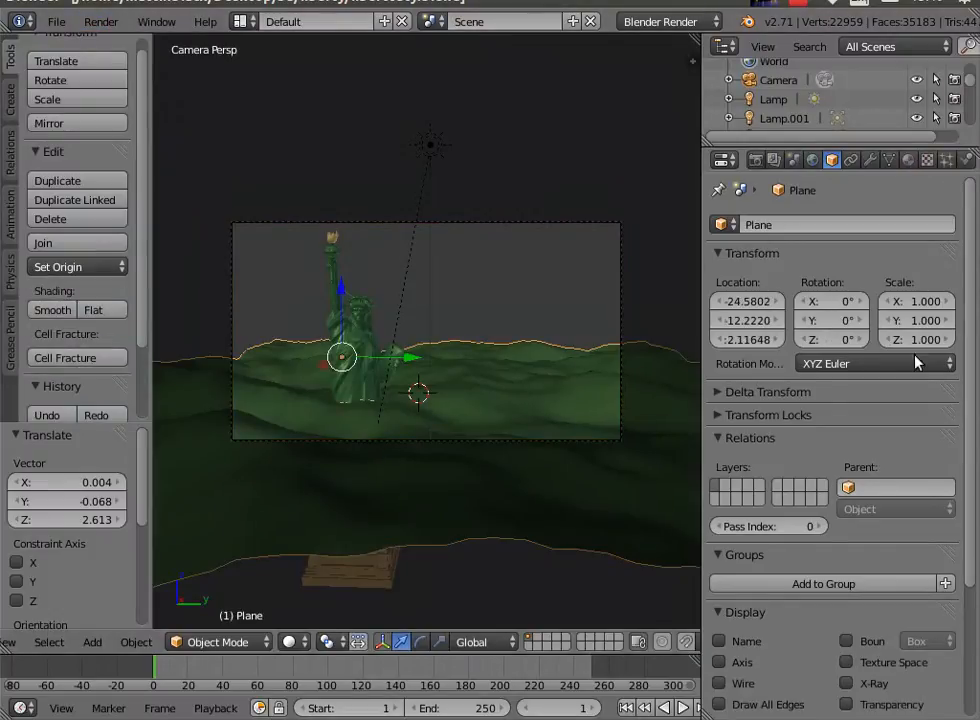
left_click(812, 160)
left_click(907, 163)
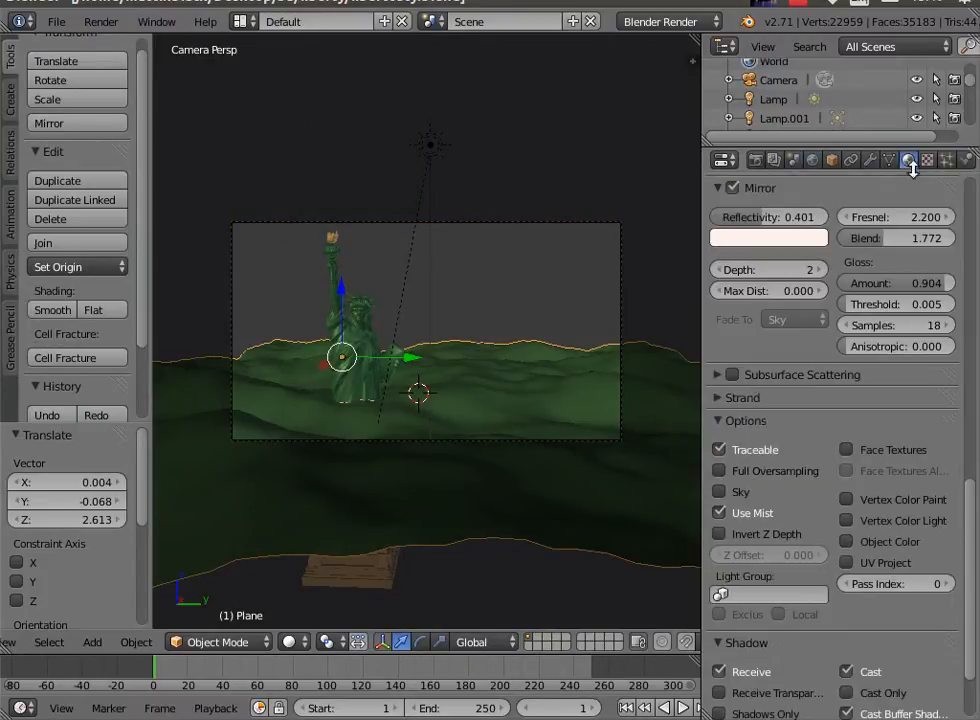
mouse_move(969, 498)
left_mouse_down()
mouse_move(975, 527)
mouse_move(977, 347)
left_mouse_up()
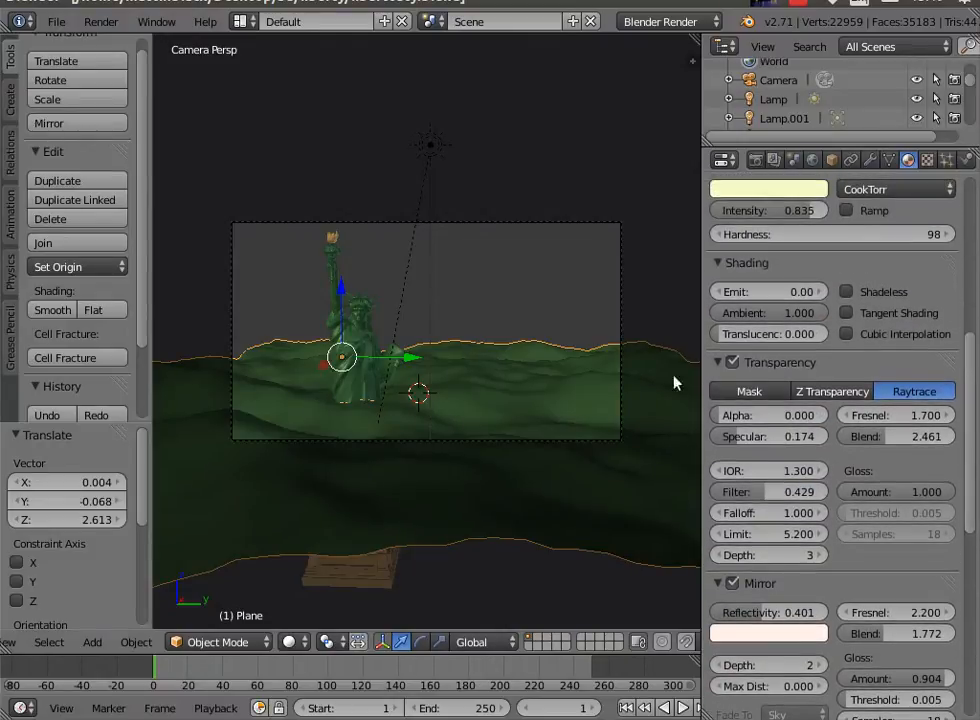
left_click_drag(715, 420, 756, 420)
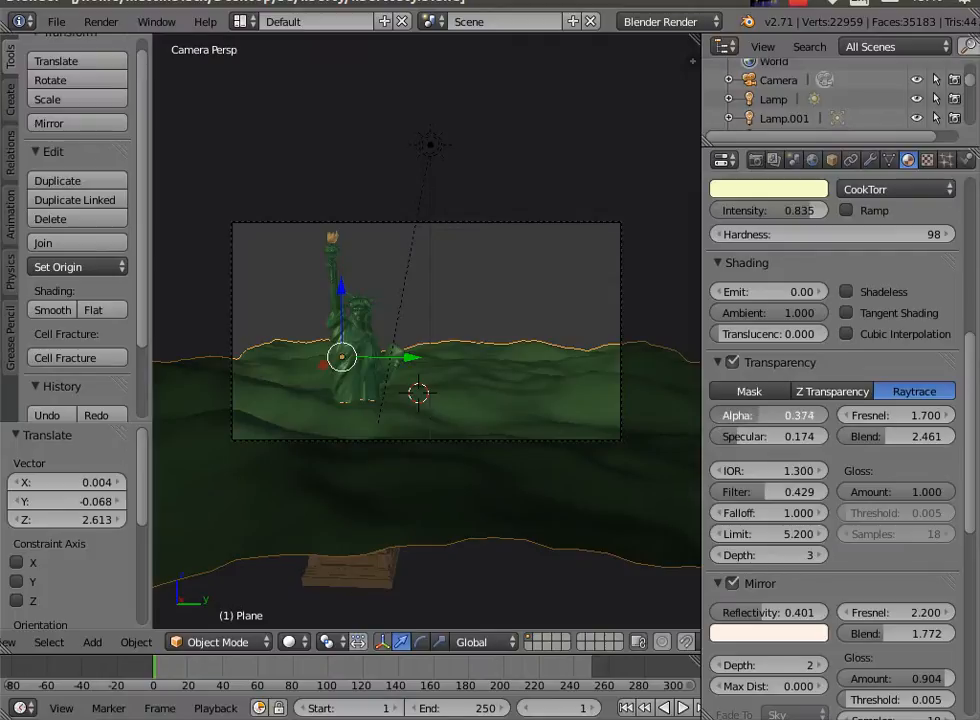
left_click_drag(752, 437, 808, 437)
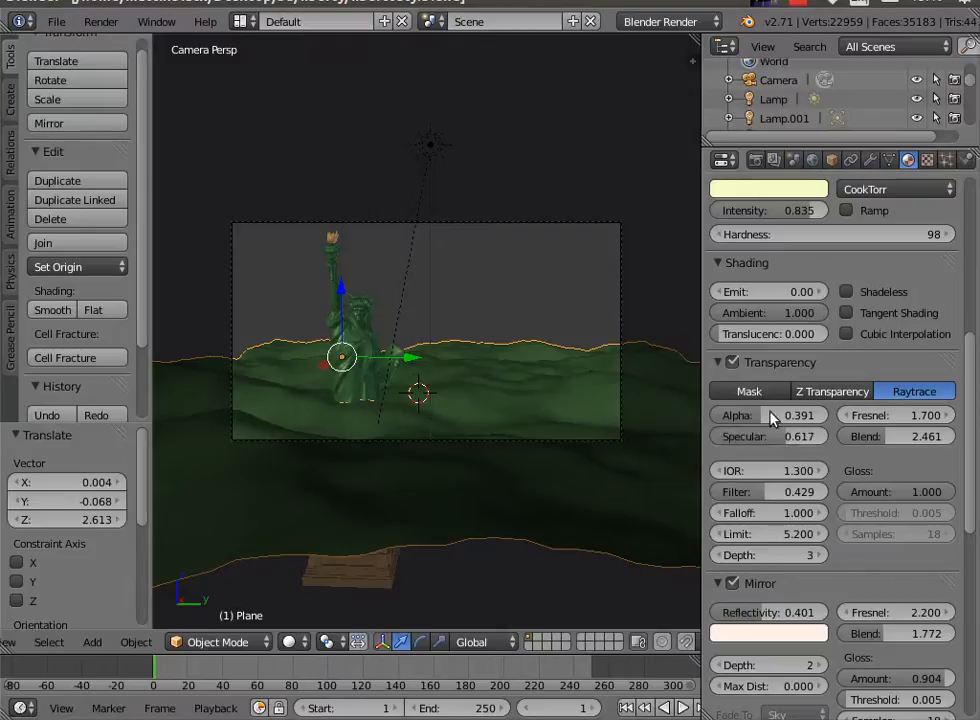
Lower the water material's transparency Limit to 2.300 and further to 1.100, rendering the scene before and between the changes and once more at the end.
left_click(104, 26)
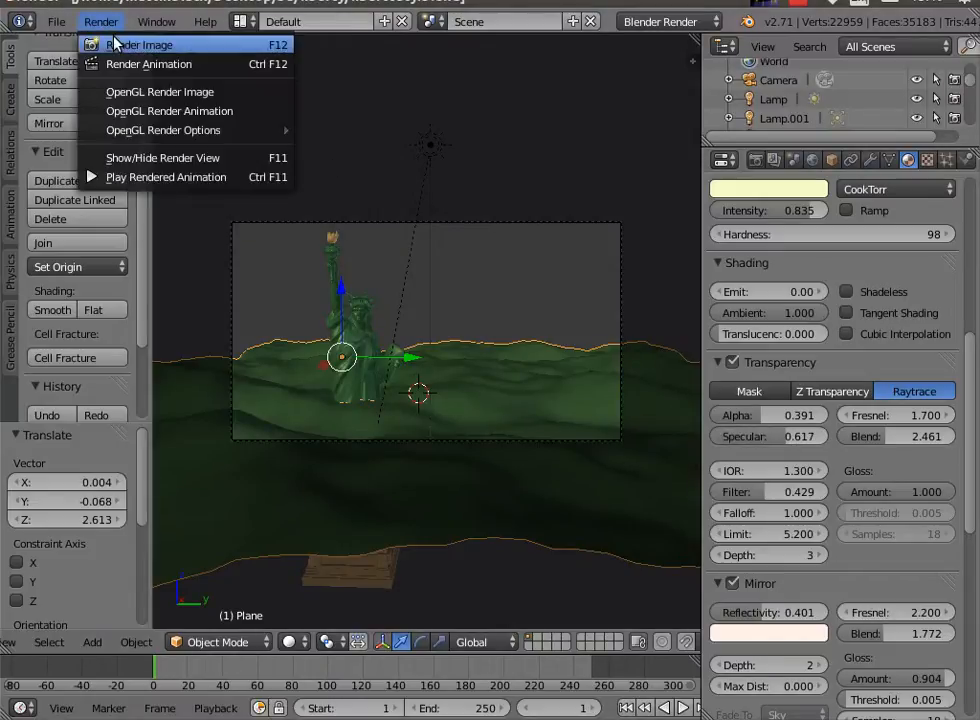
left_click(105, 44)
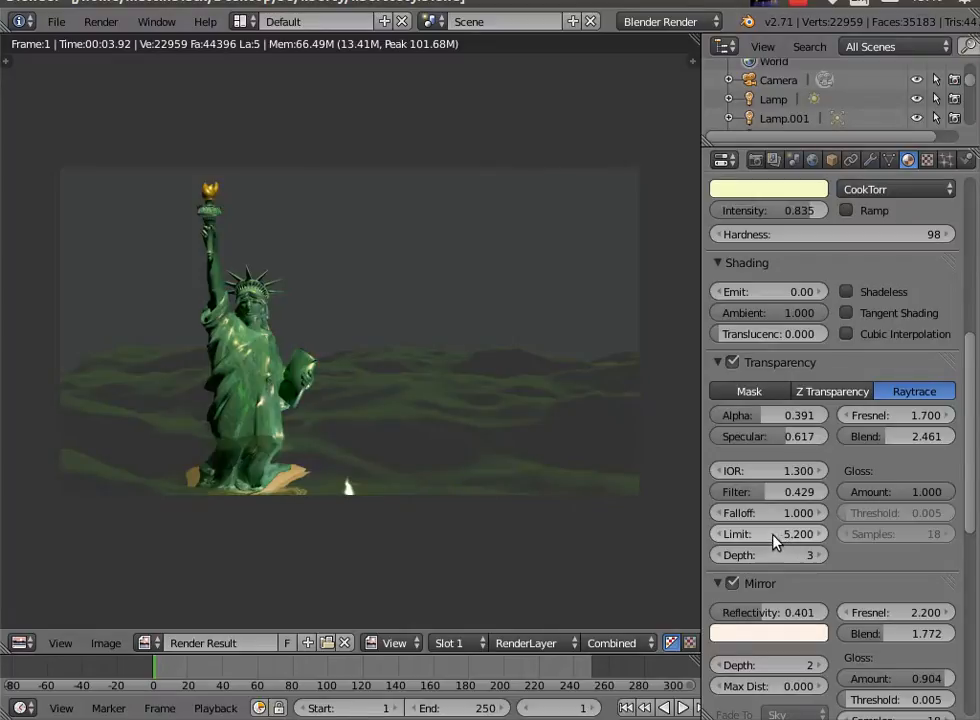
left_click_drag(787, 537, 795, 537)
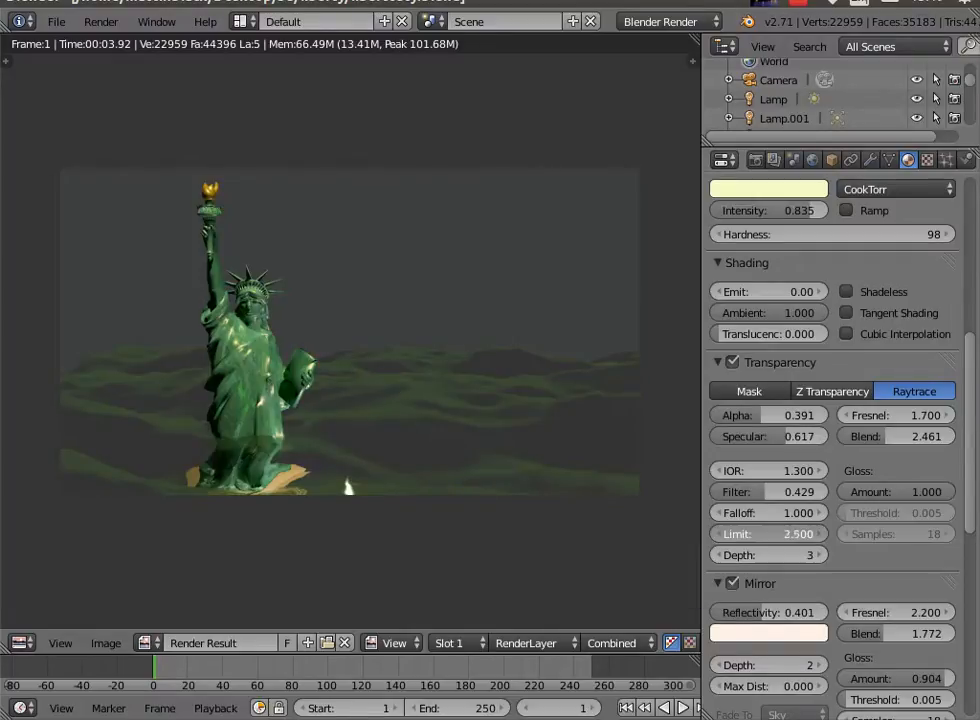
left_click(101, 21)
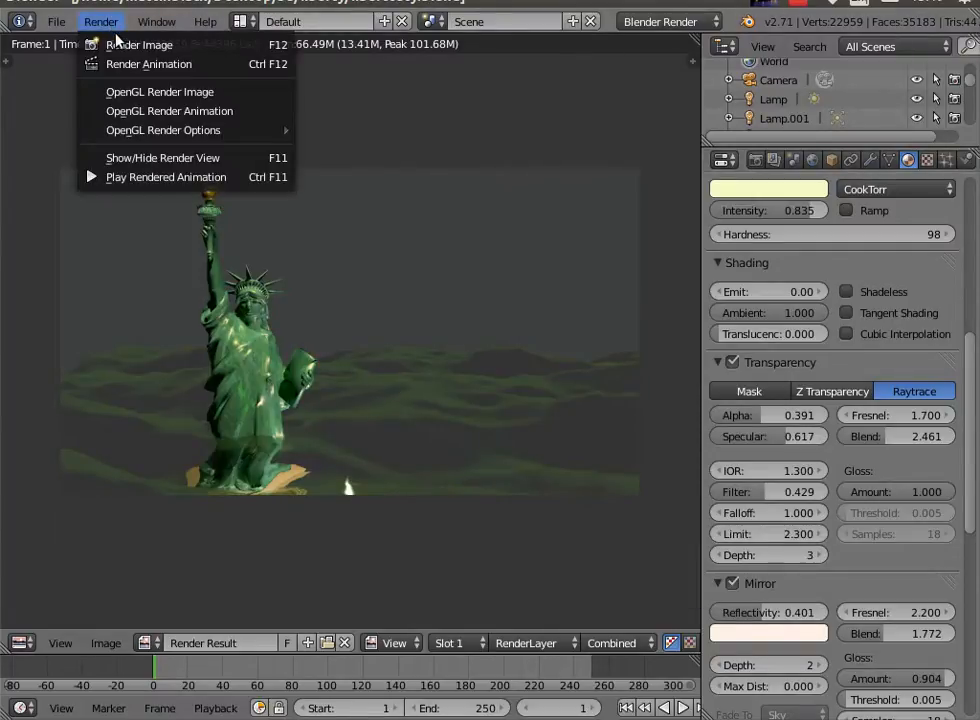
left_click(124, 46)
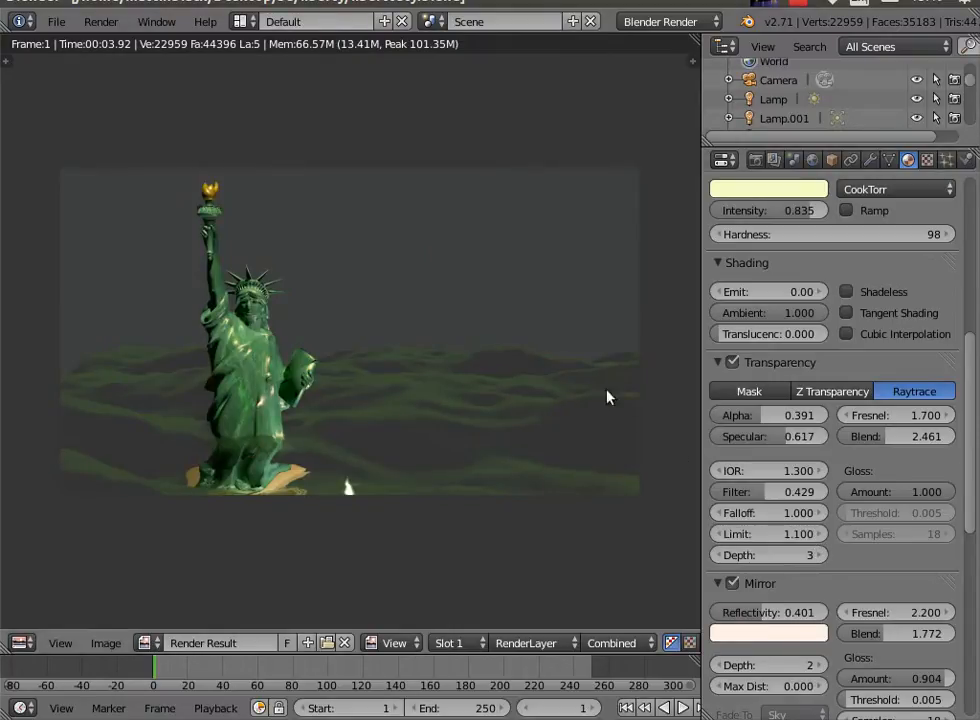
left_click(112, 33)
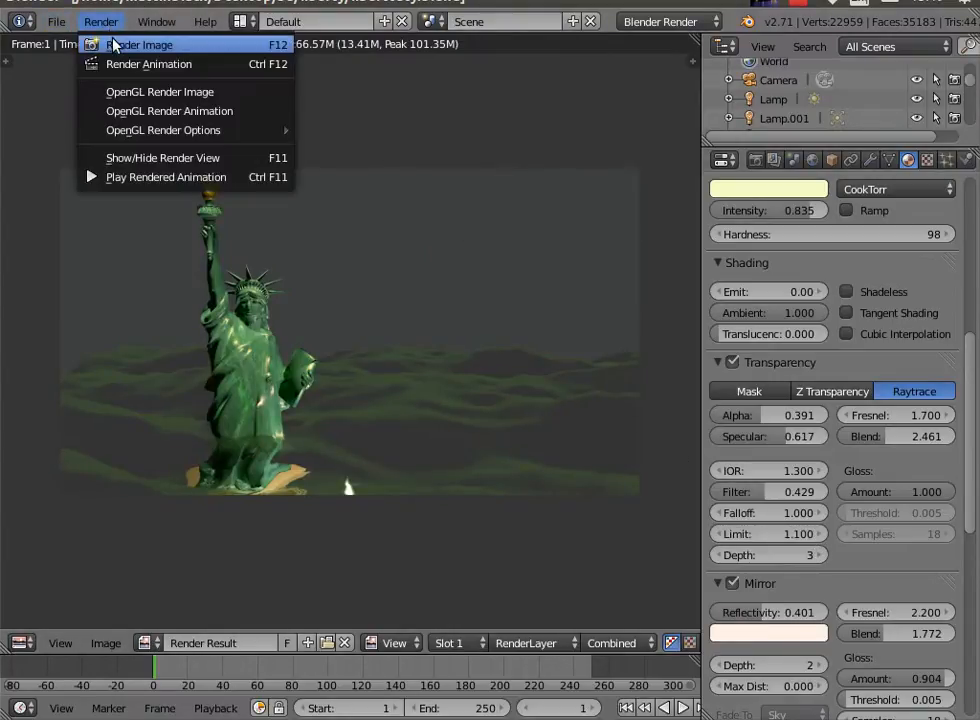
left_click(112, 42)
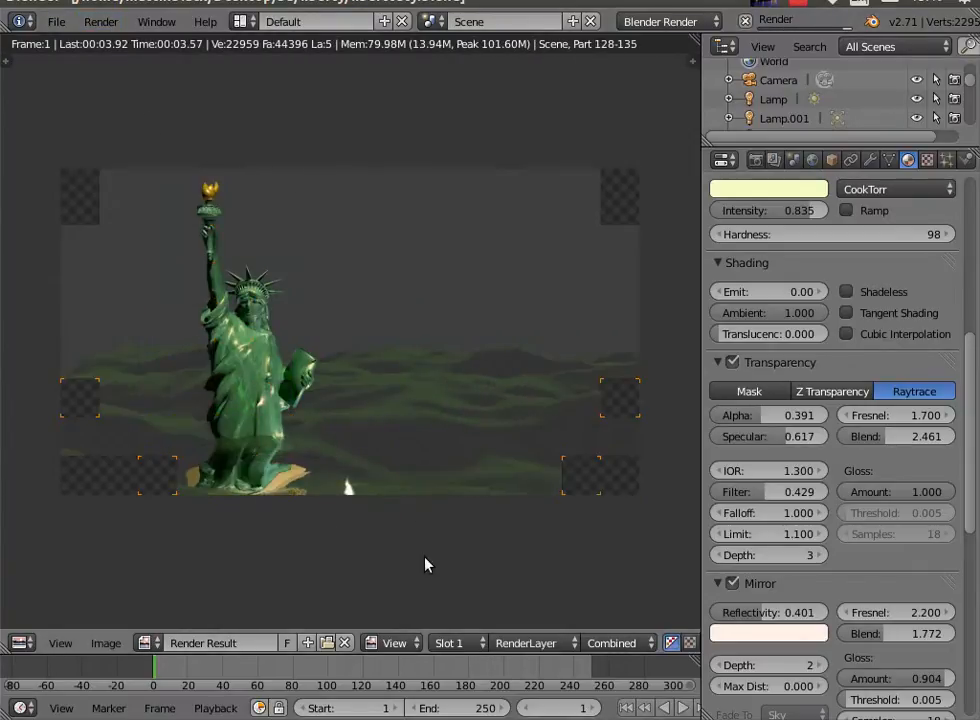
Set the water material's transparency Filter to 0.620 and render the scene.
left_click_drag(759, 494, 816, 494)
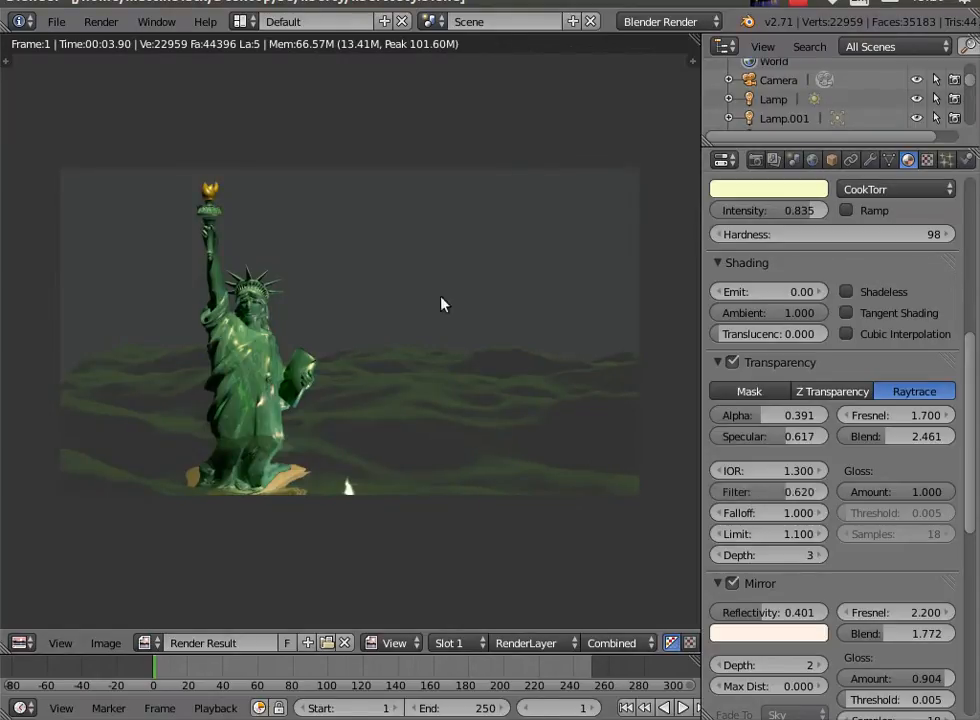
left_click(112, 24)
left_click(122, 44)
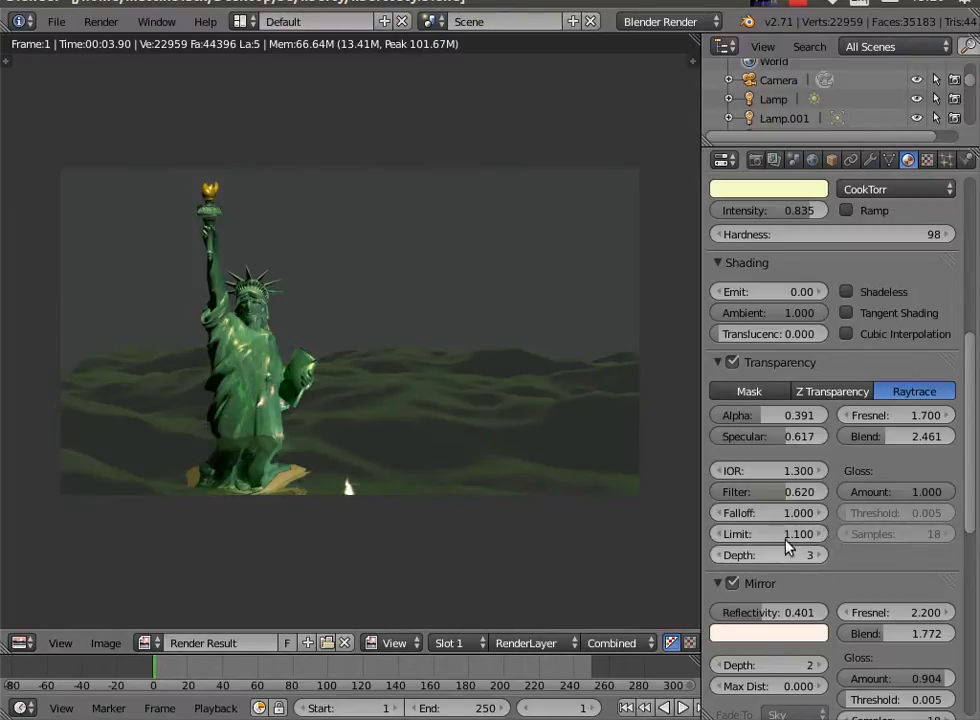
Set the water material's transparency Limit to 0.400 and render the scene.
key("BackSpace")
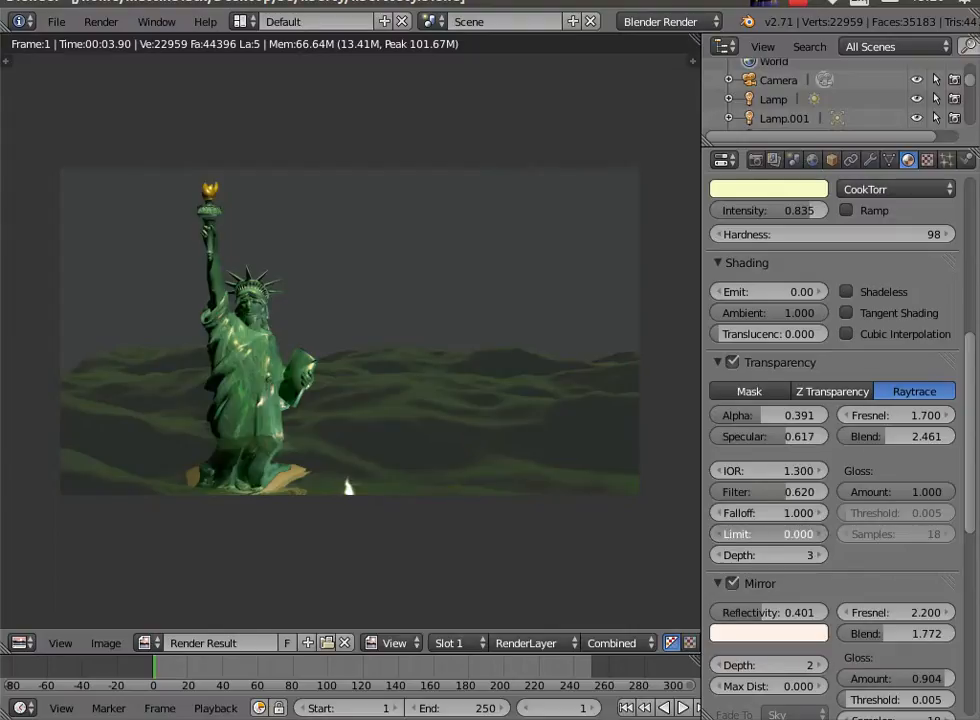
left_click(101, 21)
left_click(125, 44)
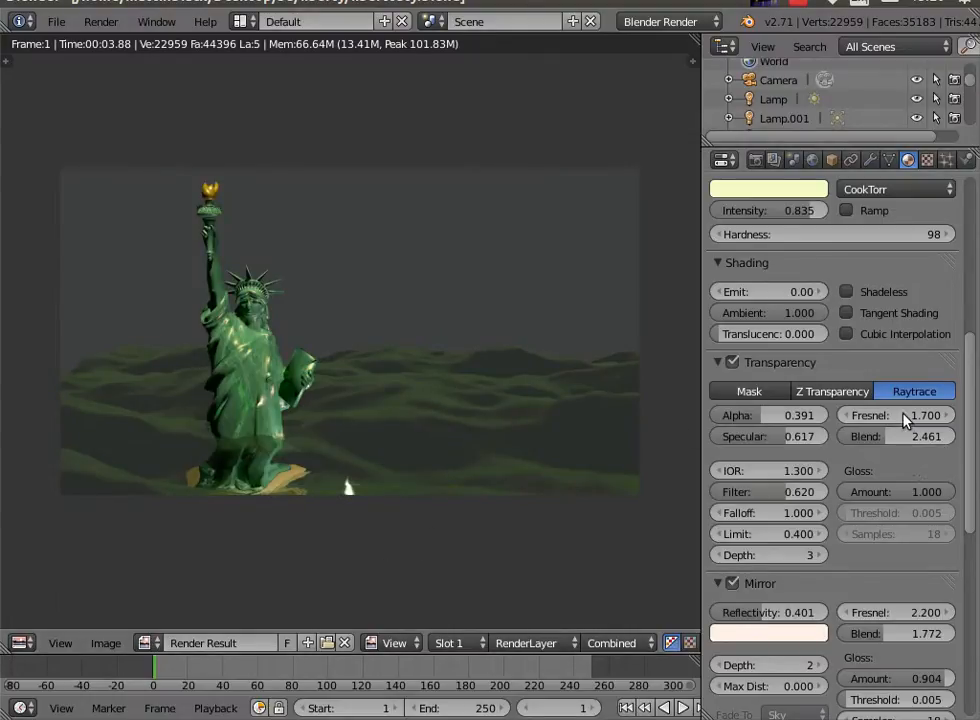
Set the water material's transparency Fresnel to 0.600 and render the scene.
left_click_drag(903, 417, 843, 417)
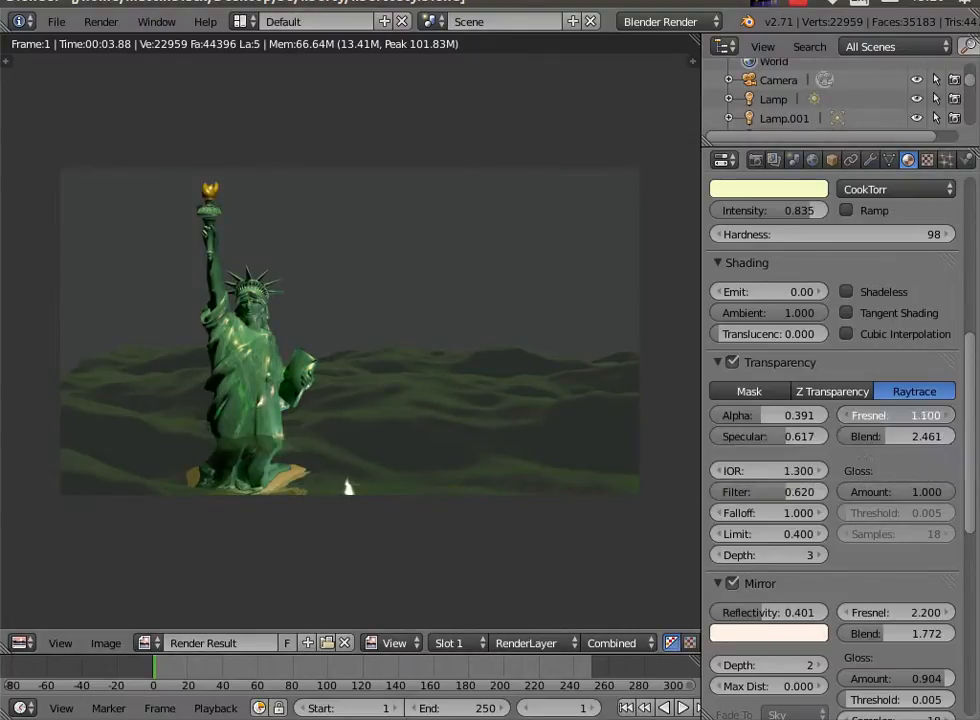
left_click(101, 21)
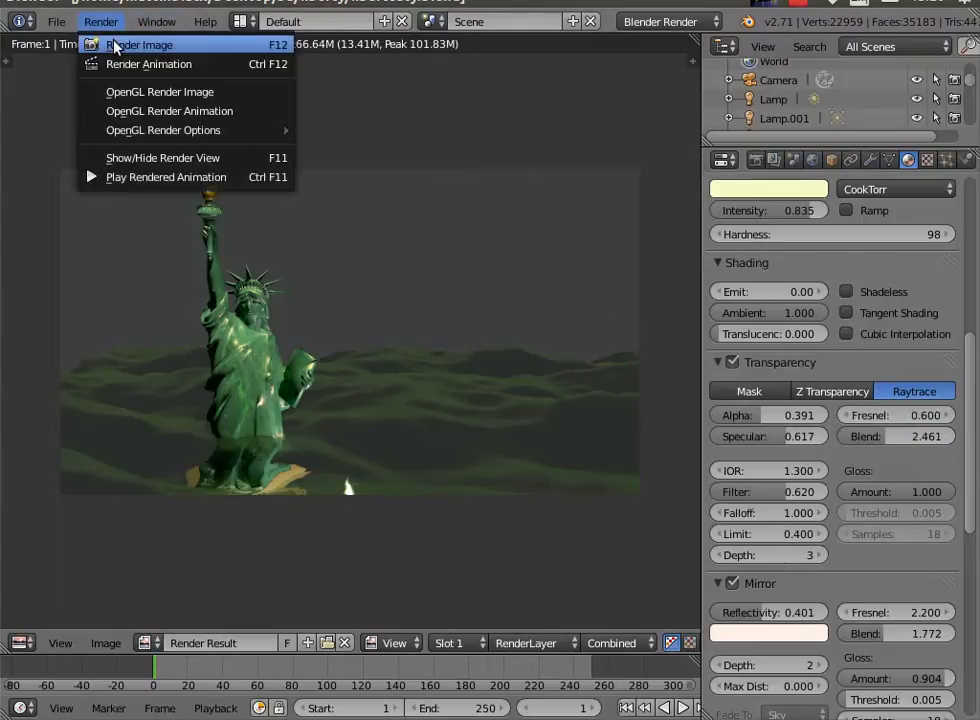
left_click(114, 44)
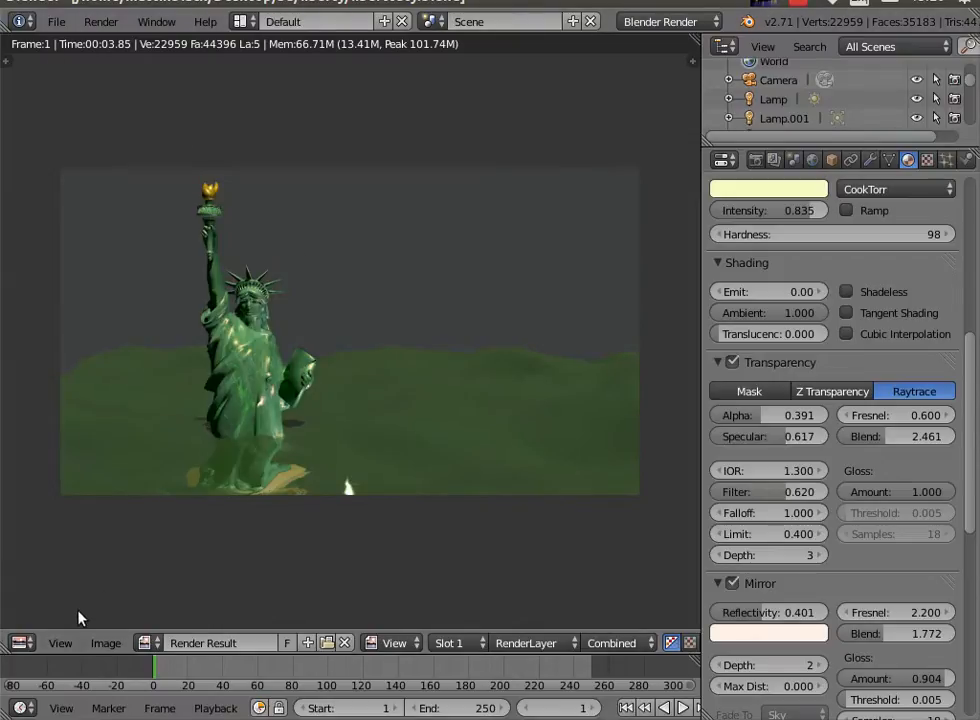
Return to the 3D view and move the water plane about -4.041 along Y and -2.892 along X.
left_click(103, 24)
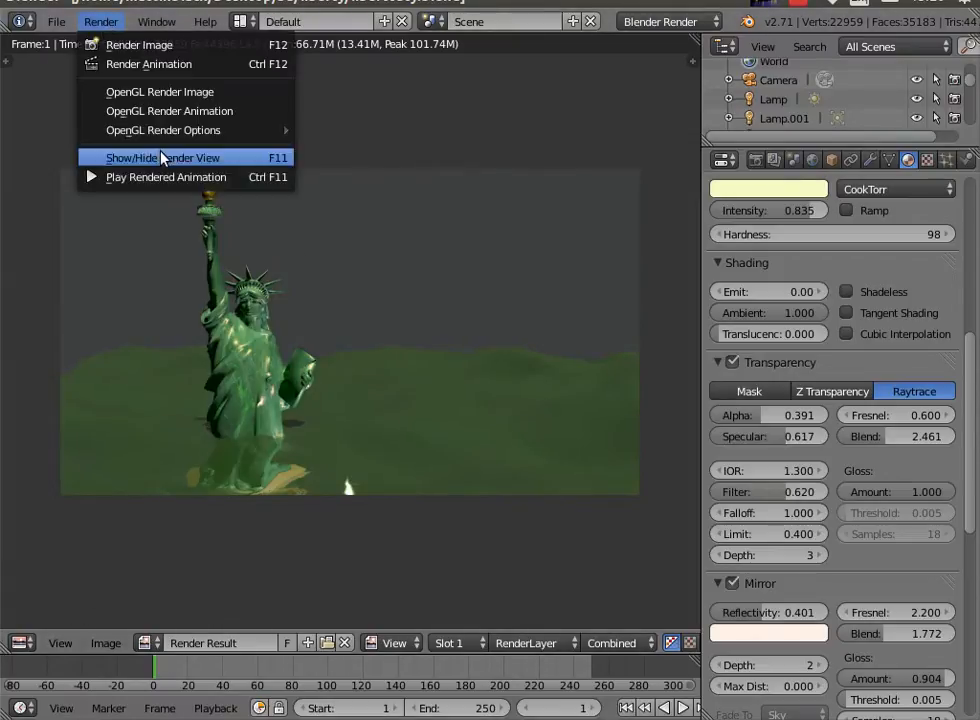
left_click(163, 157)
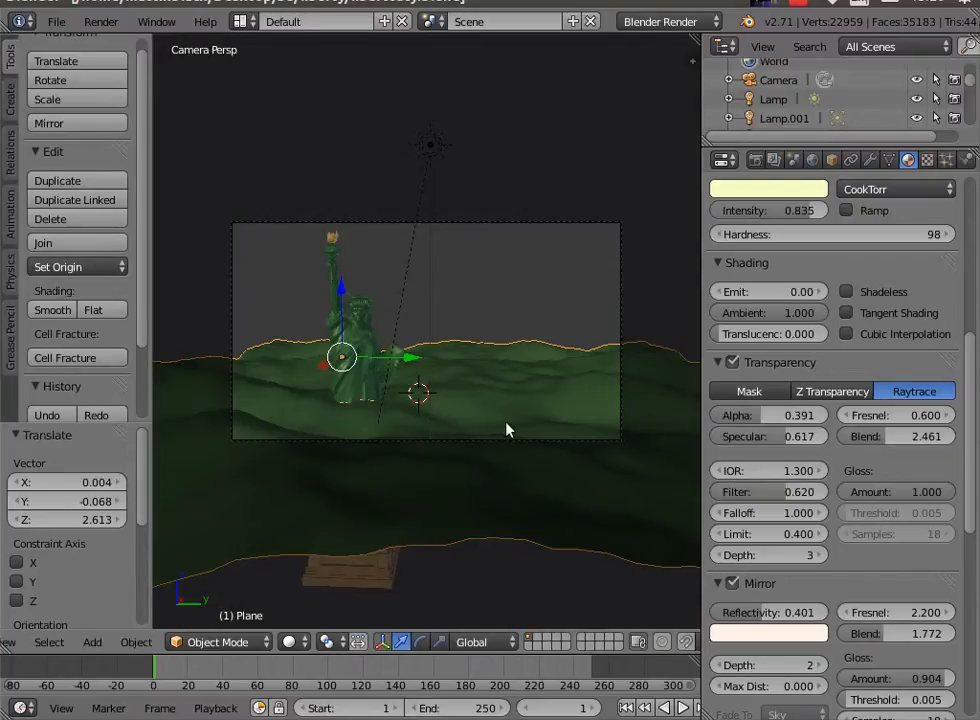
left_click_drag(405, 357, 375, 466)
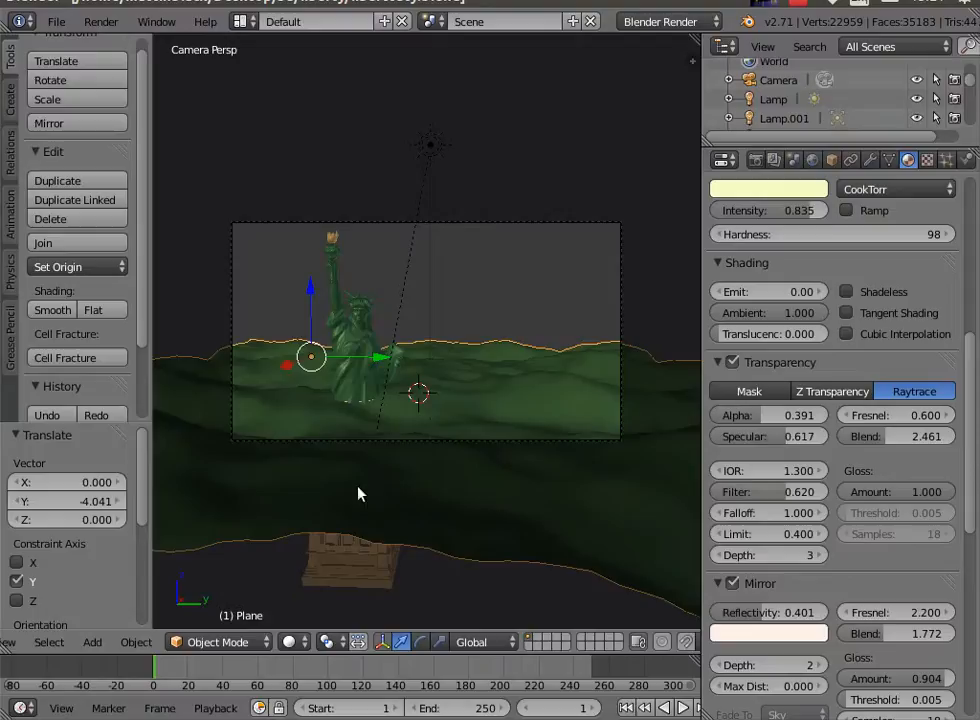
middle_click_drag(357, 483, 510, 503)
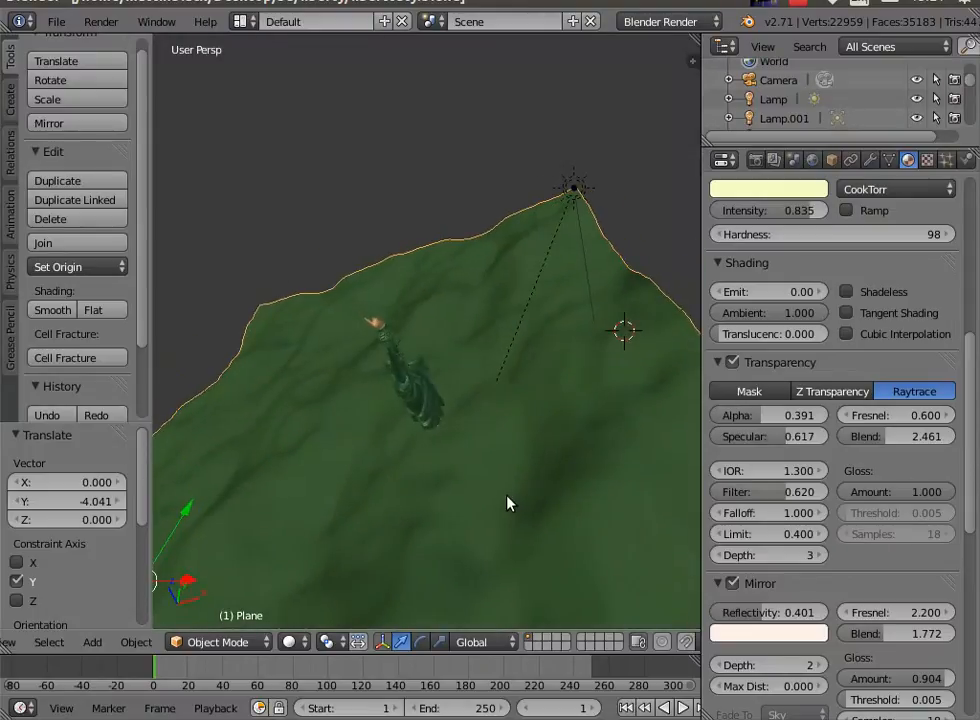
middle_click_drag(343, 512, 305, 493)
left_click_drag(290, 503, 272, 510)
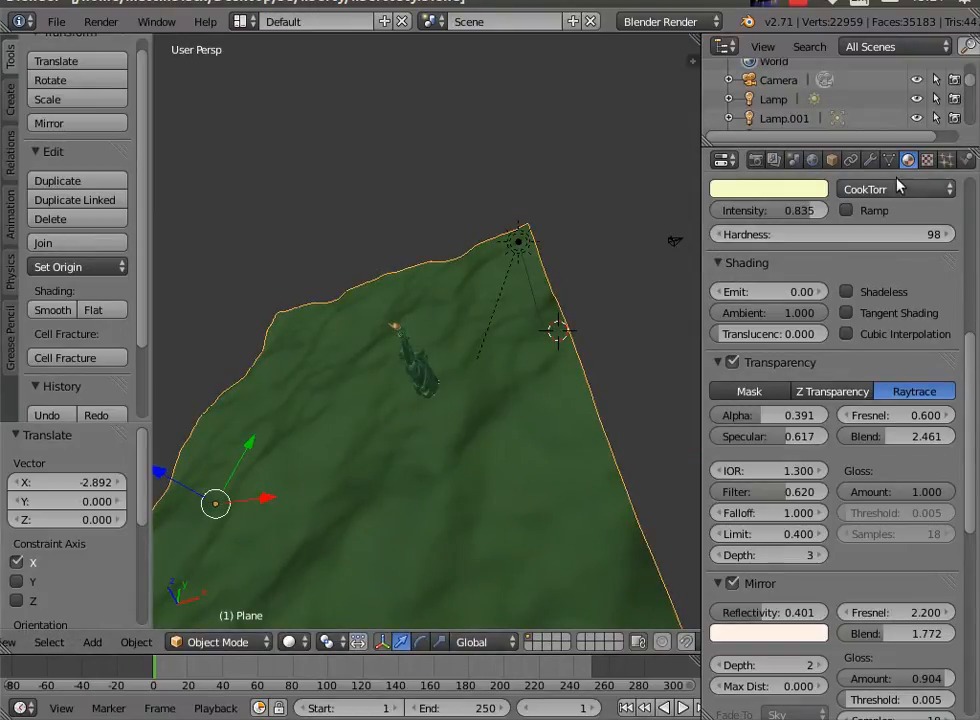
Set the Ocean modifier's Repeat X to 3 and shift the water plane about -32.433 along X.
left_click(871, 160)
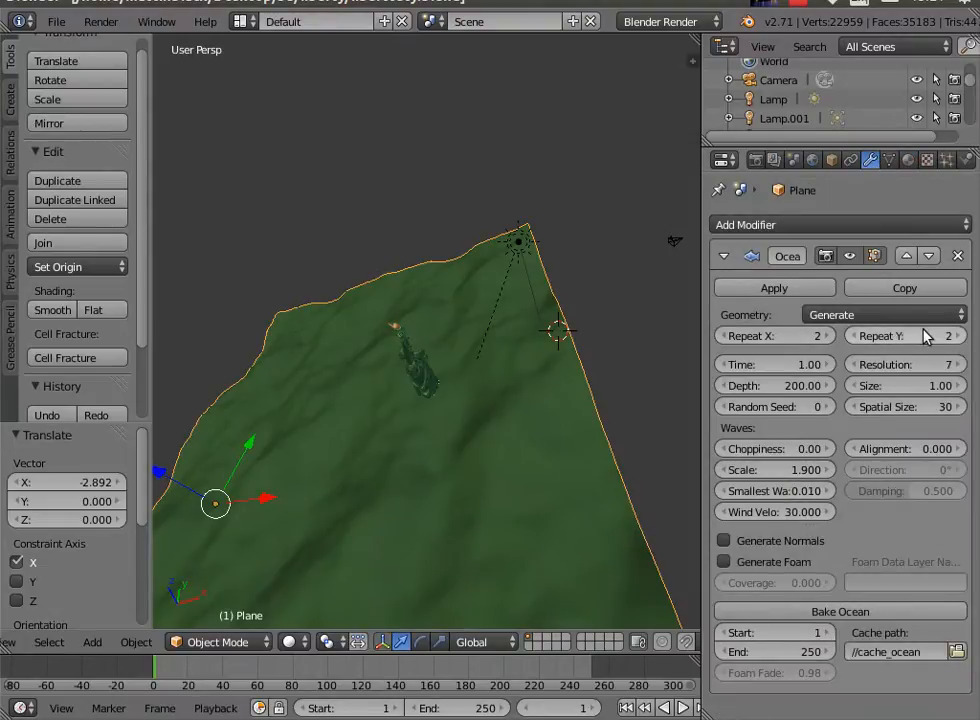
left_click(826, 337)
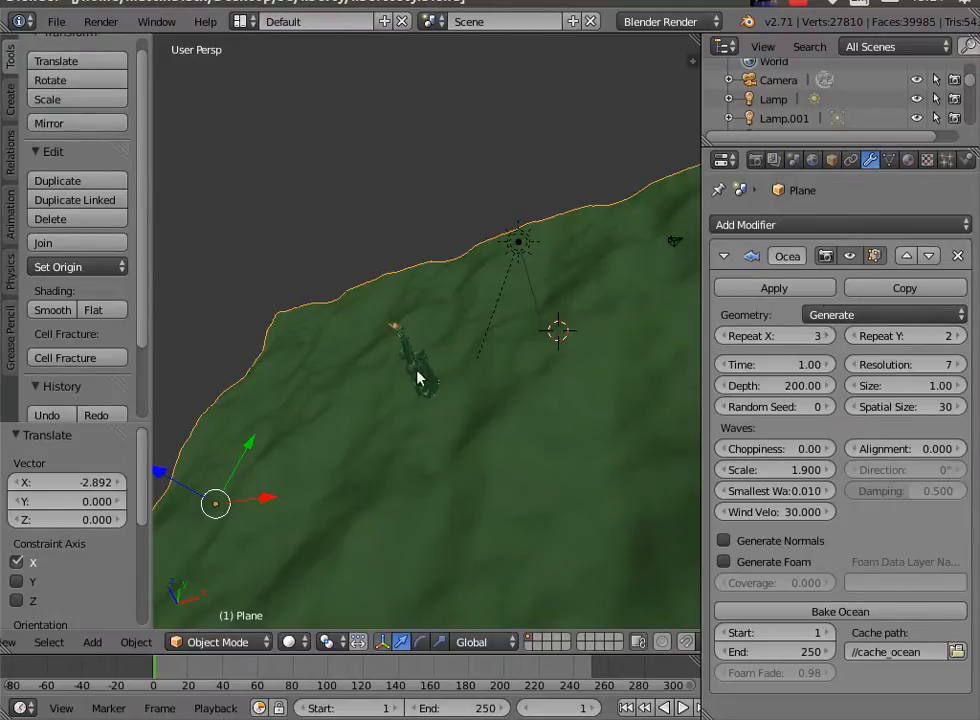
key("g")
key("x")
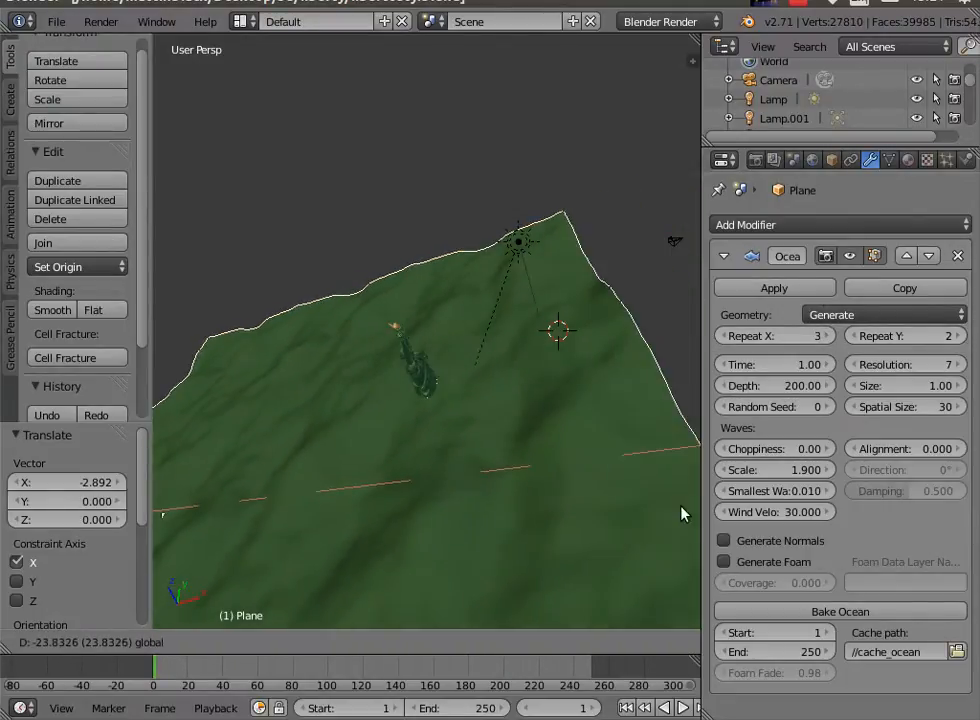
left_click(655, 505)
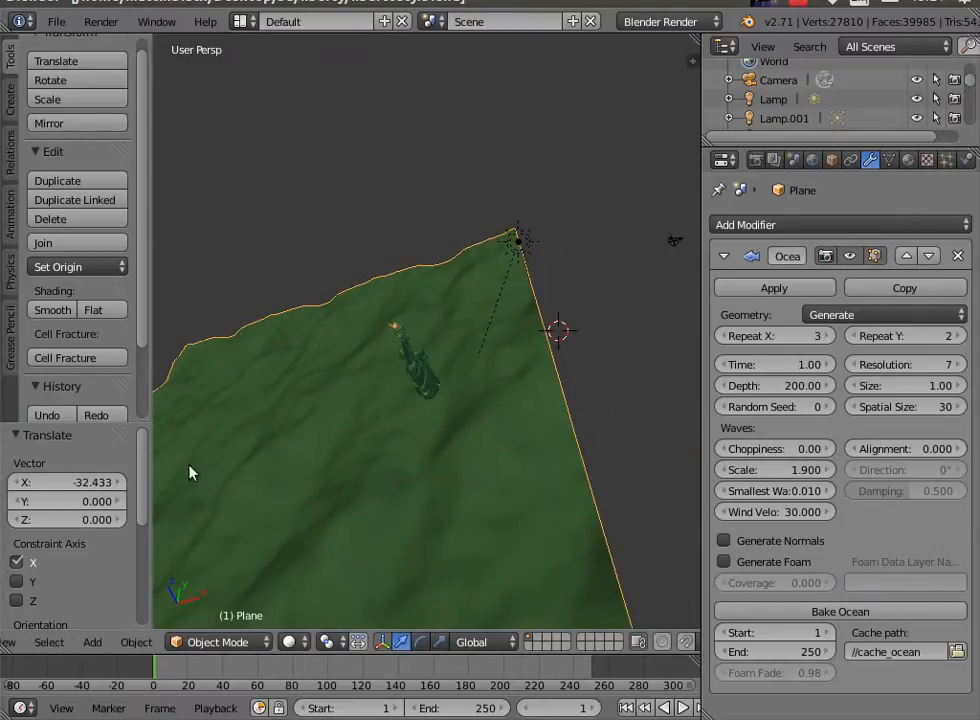
Set the Ocean modifier's Repeat Y to 3 and, in camera view, move the water plane about -3.311 along Y and 0.015 along Z.
left_click(957, 336)
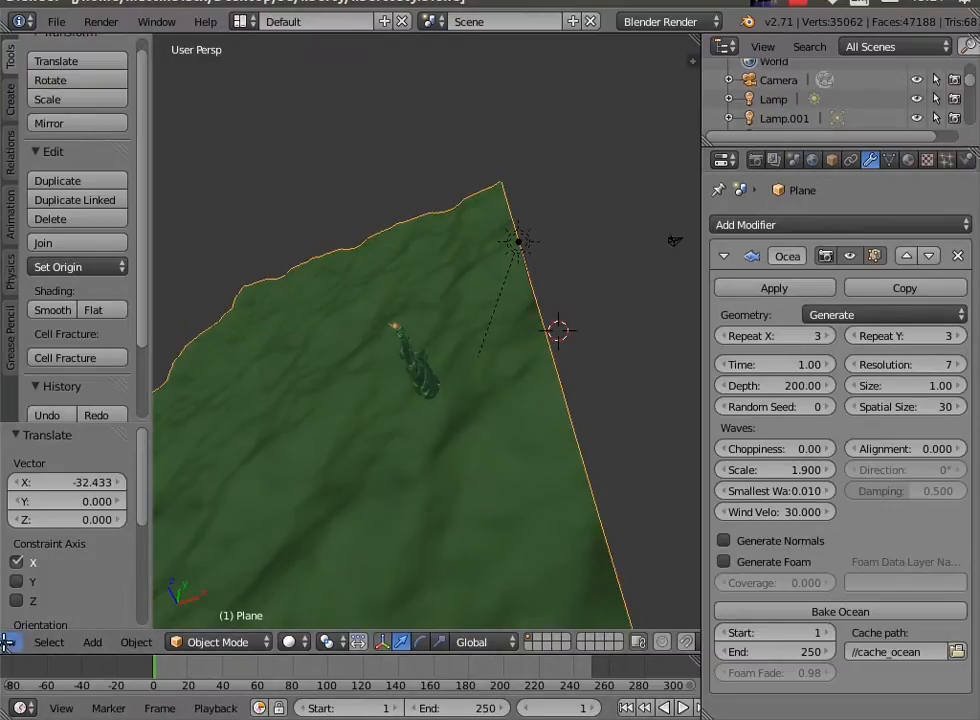
left_click(6, 642)
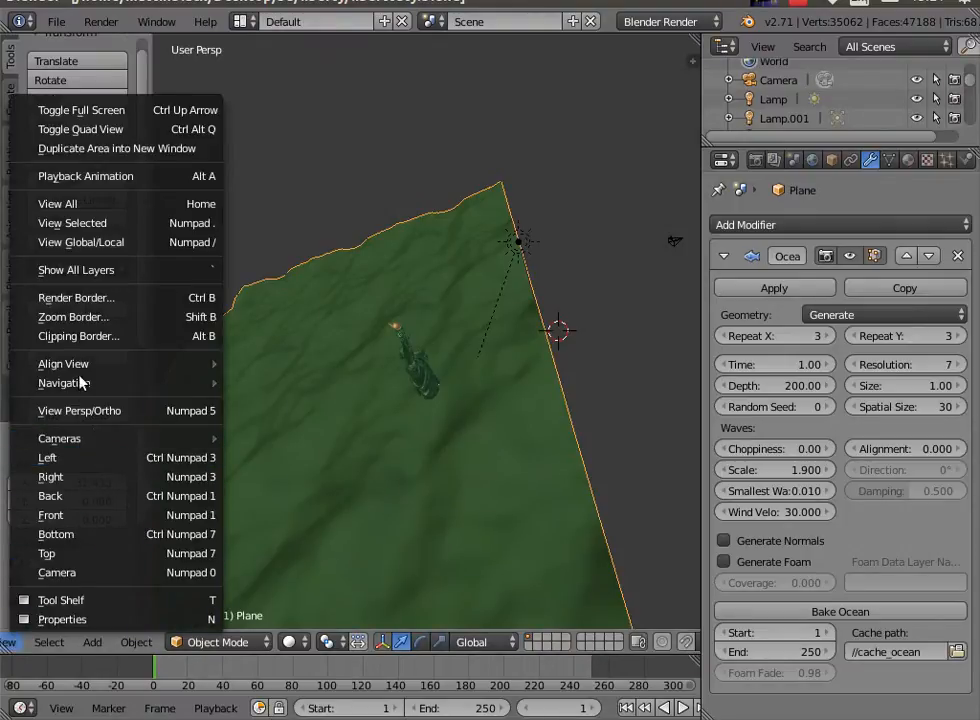
left_click(62, 571)
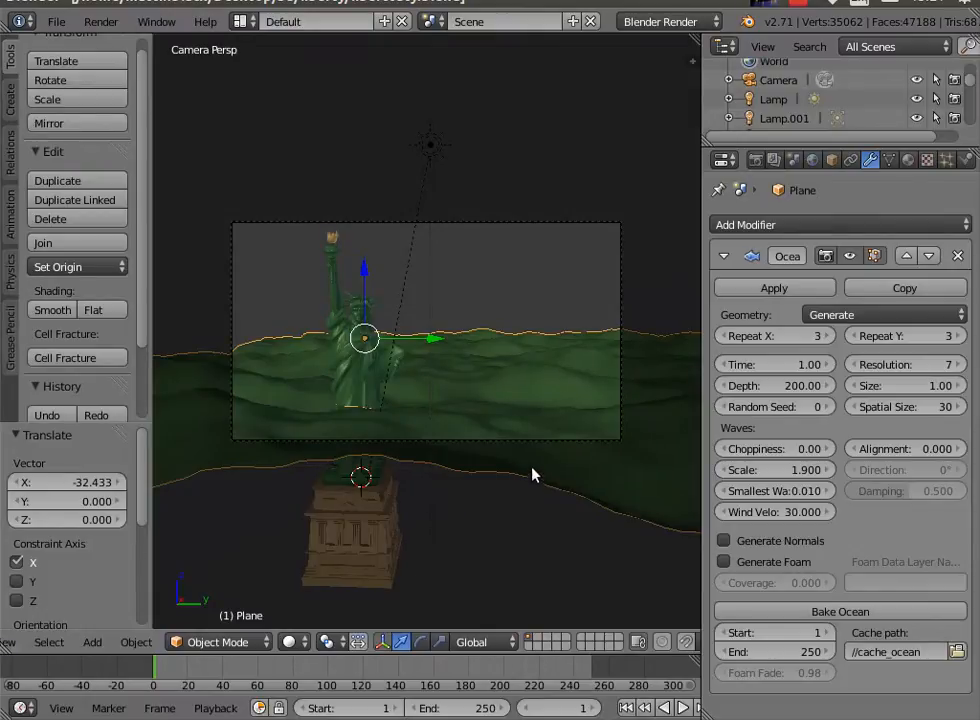
mouse_move(435, 347)
left_mouse_down()
mouse_move(416, 346)
mouse_move(422, 358)
left_mouse_up()
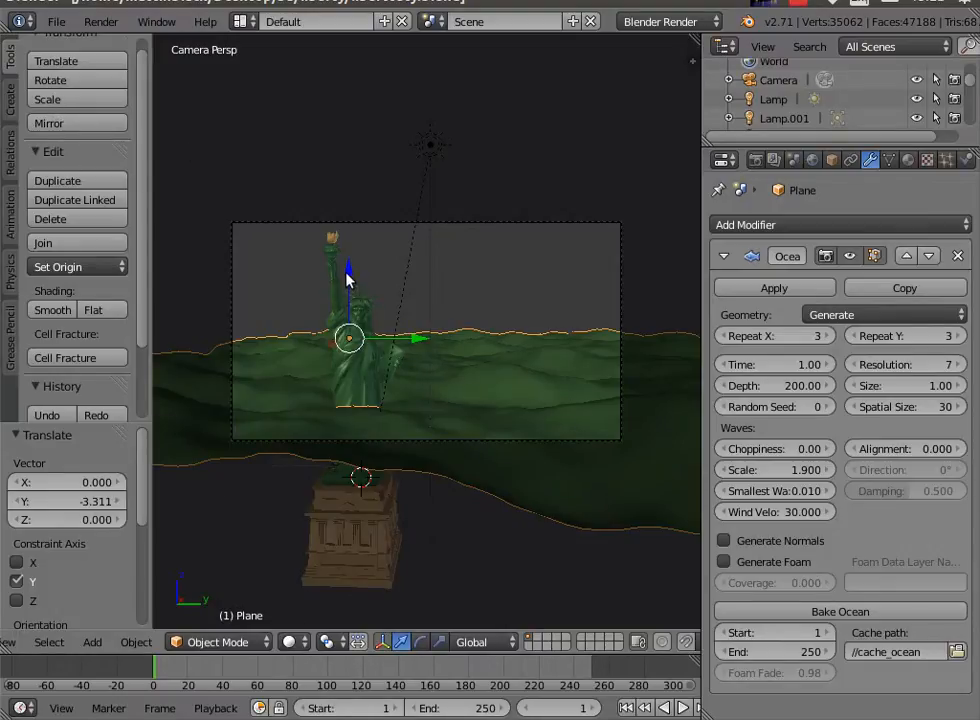
left_click_drag(348, 270, 339, 267)
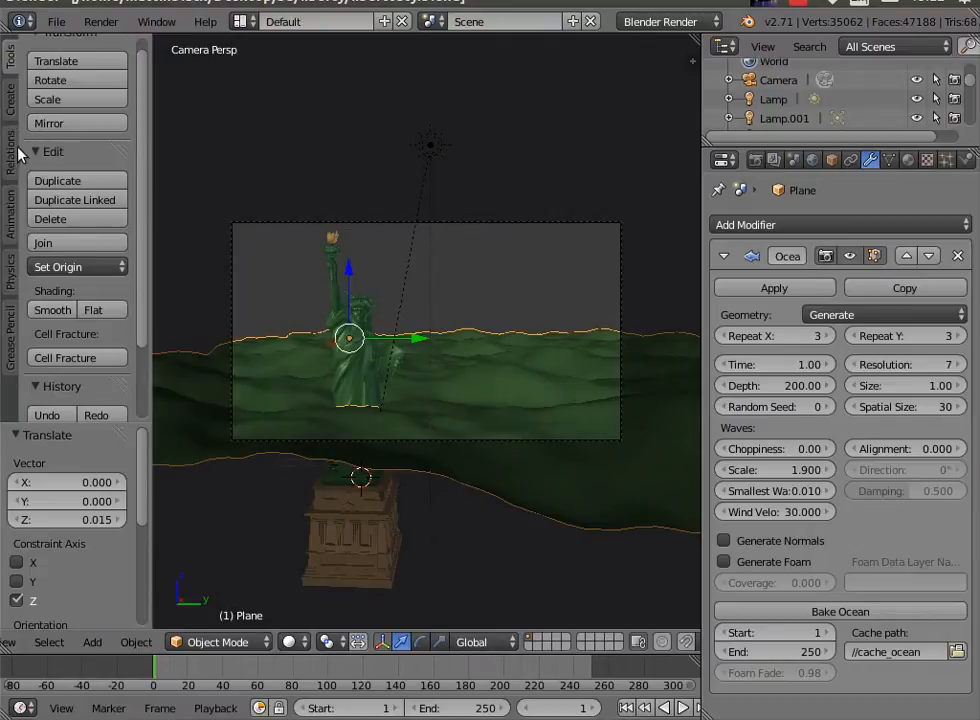
At frame 1, insert a Location keyframe for the water plane and keyframe the Ocean modifier's Time at 0.86.
left_click(12, 214)
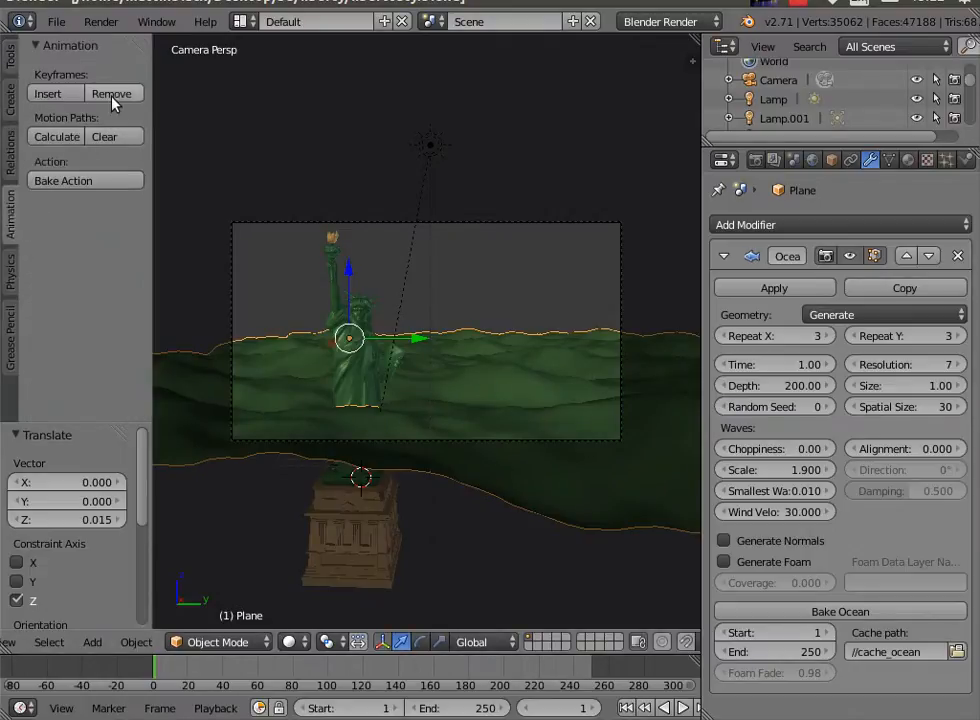
left_click(72, 94)
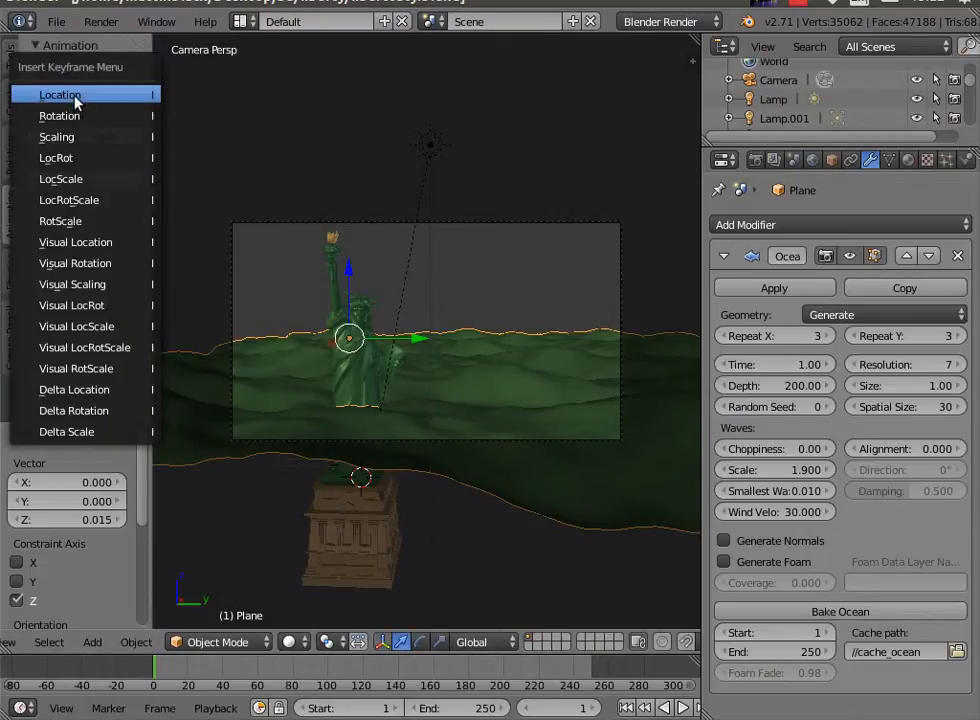
left_click(75, 98)
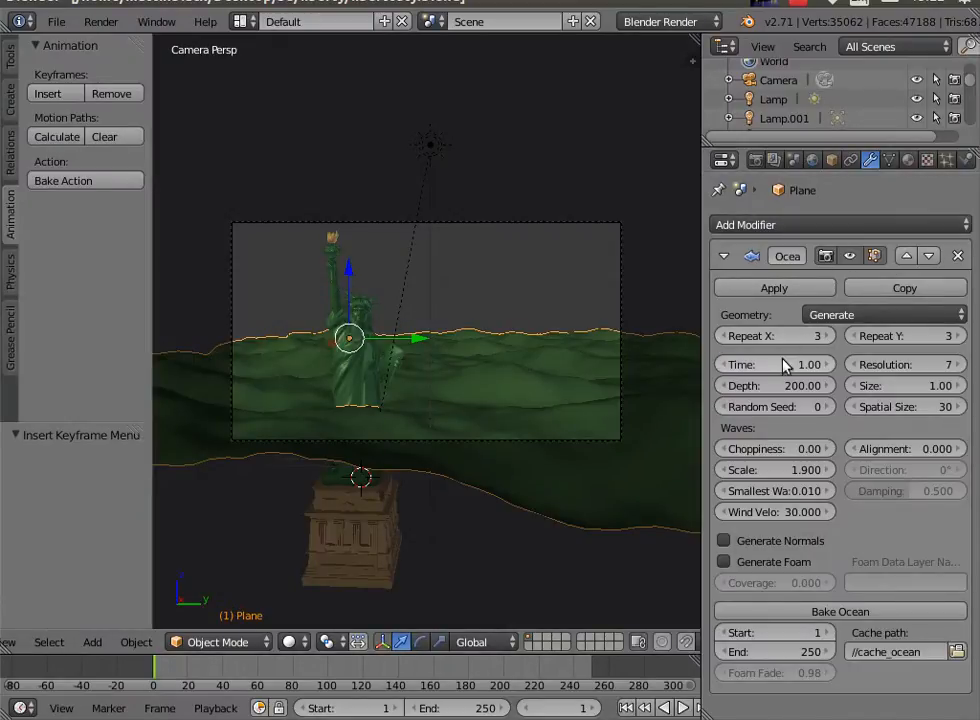
mouse_move(782, 370)
left_mouse_down()
mouse_move(763, 370)
mouse_move(796, 370)
left_mouse_up()
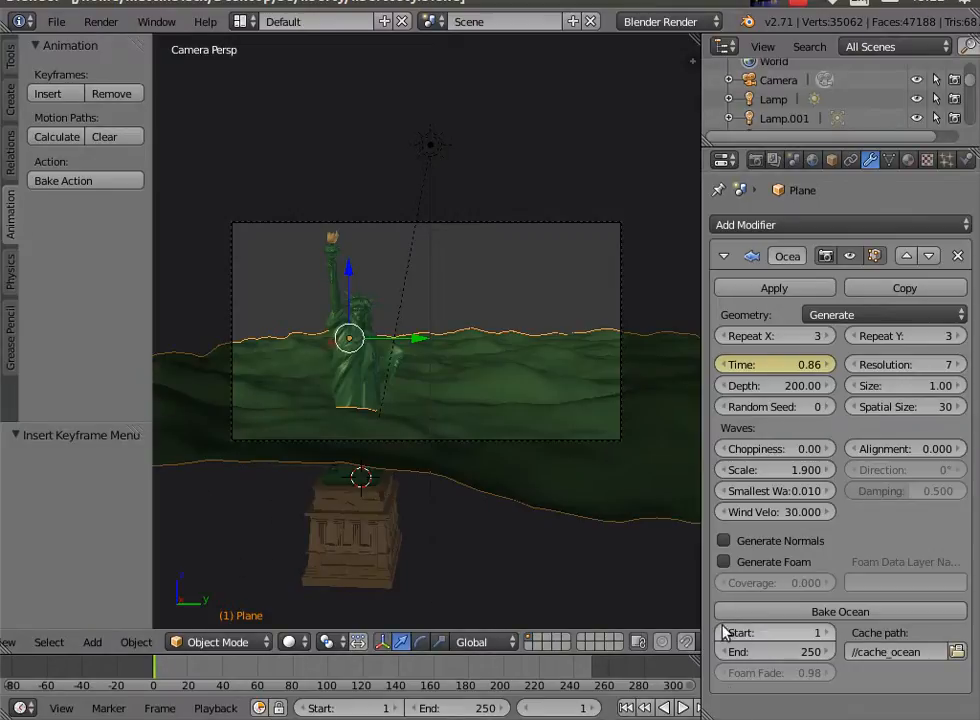
Go to the last frame, 250, and raise the water plane about 5.712 along Z.
left_click_drag(704, 591, 752, 592)
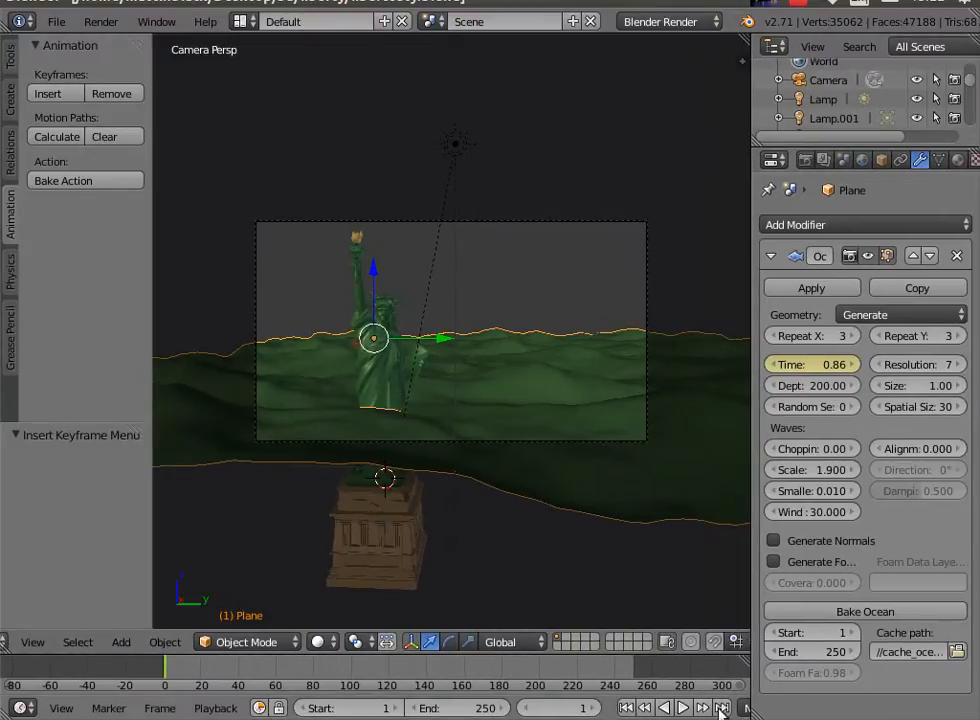
left_click(721, 707)
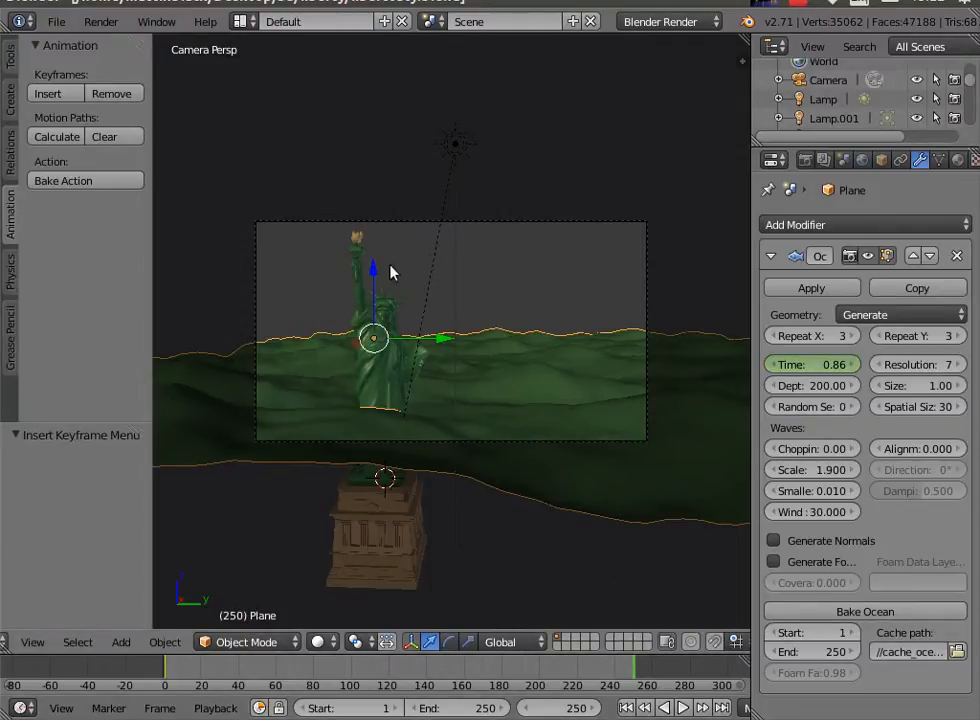
key("g")
key("z")
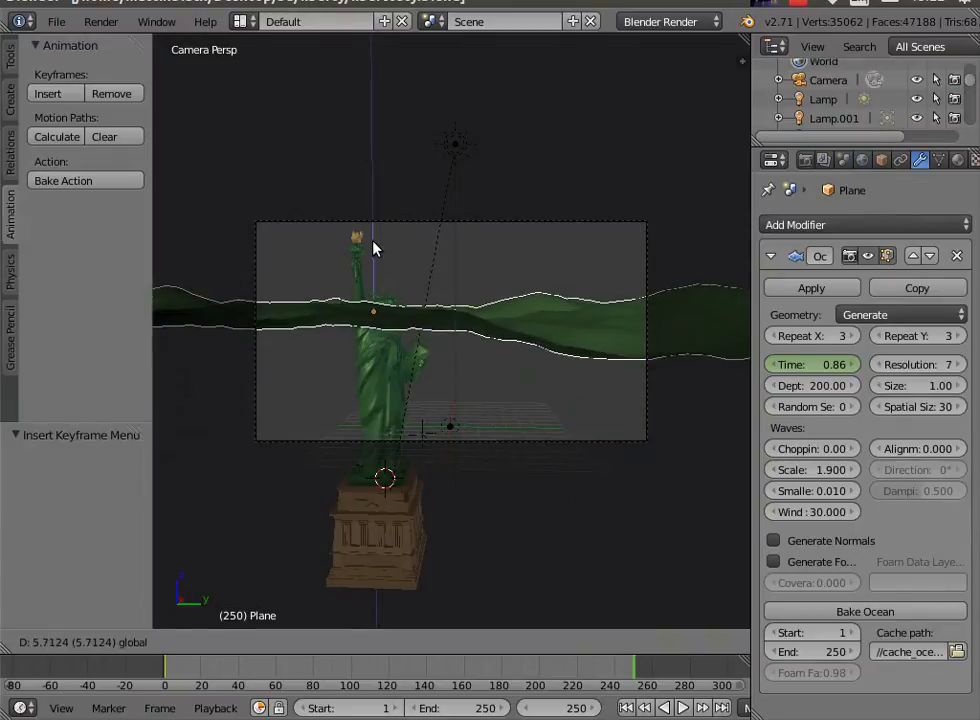
left_click(373, 249)
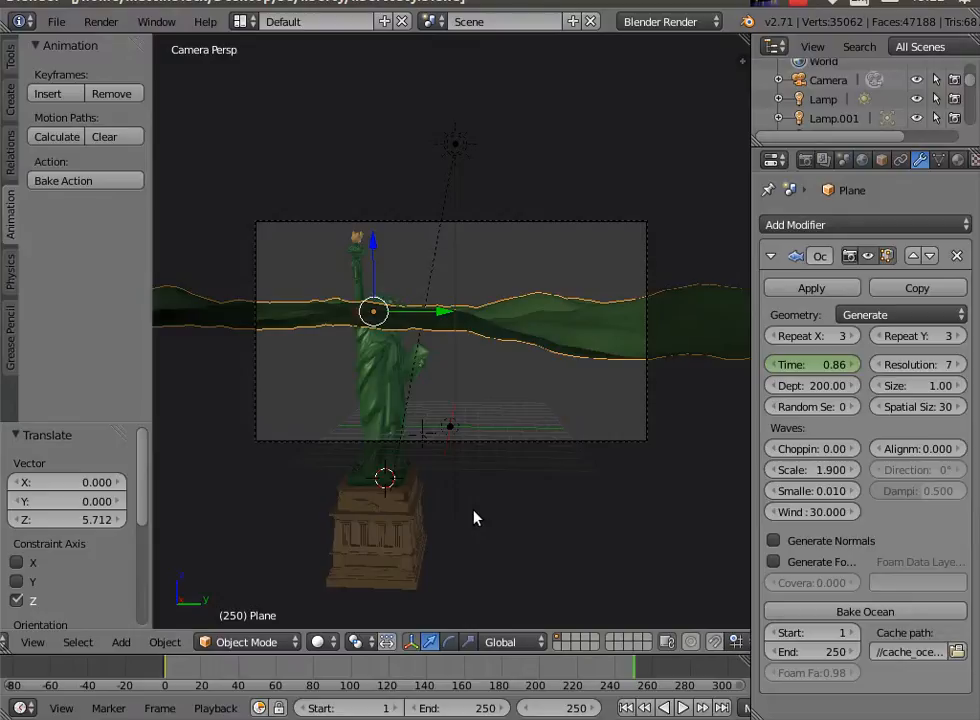
At frame 250, keyframe the Ocean modifier's Time at 7 and insert a Location keyframe for the water plane.
left_click(835, 365)
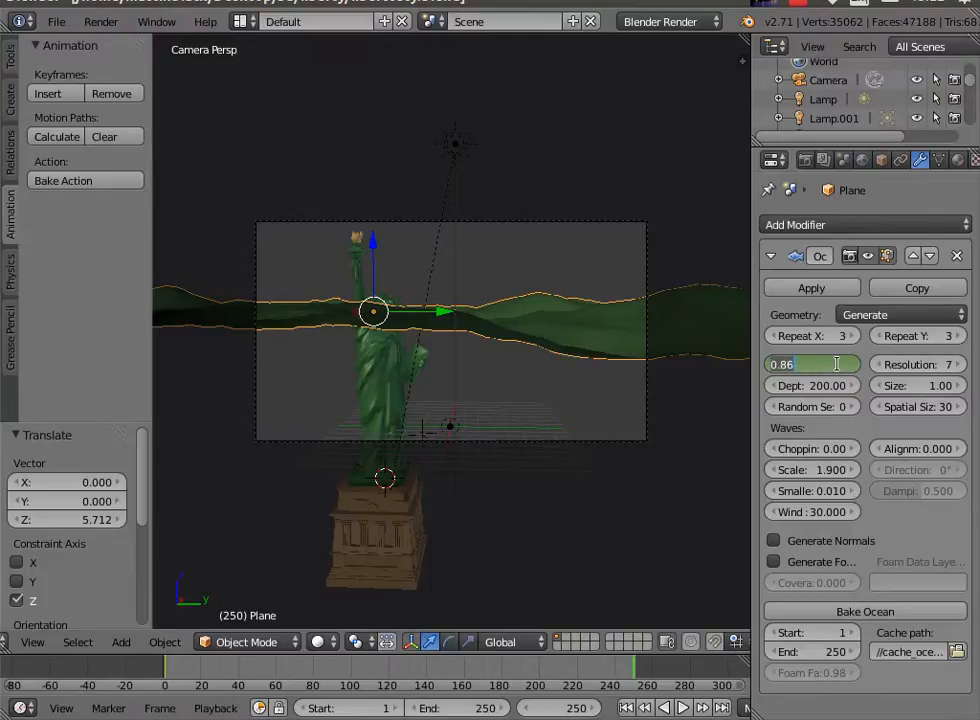
type("7")
key("Return")
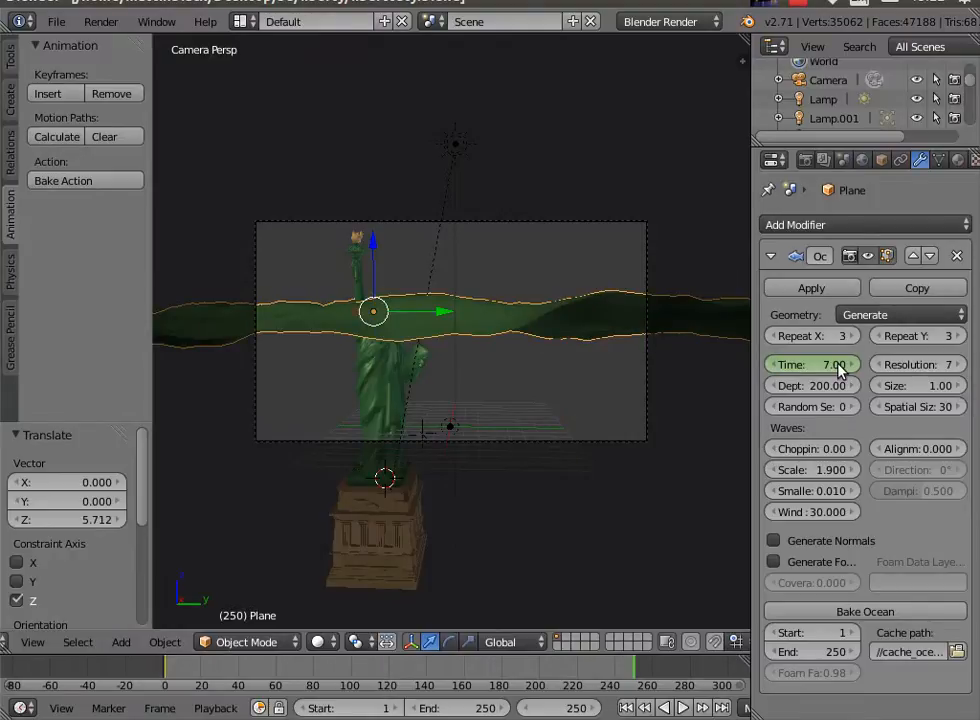
key("i")
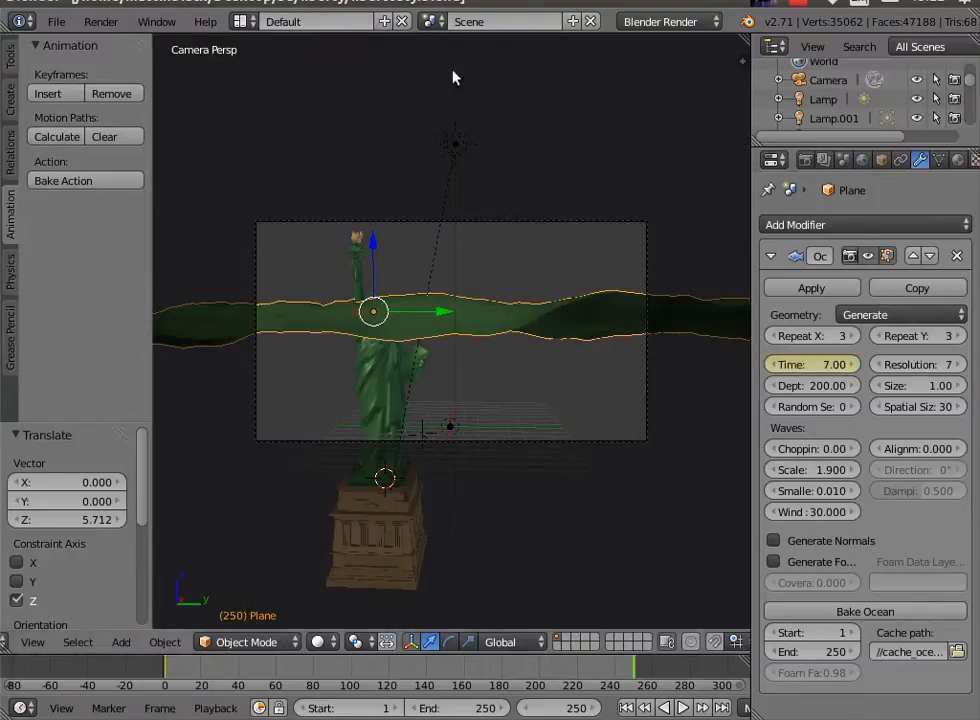
left_click(42, 95)
left_click(18, 96)
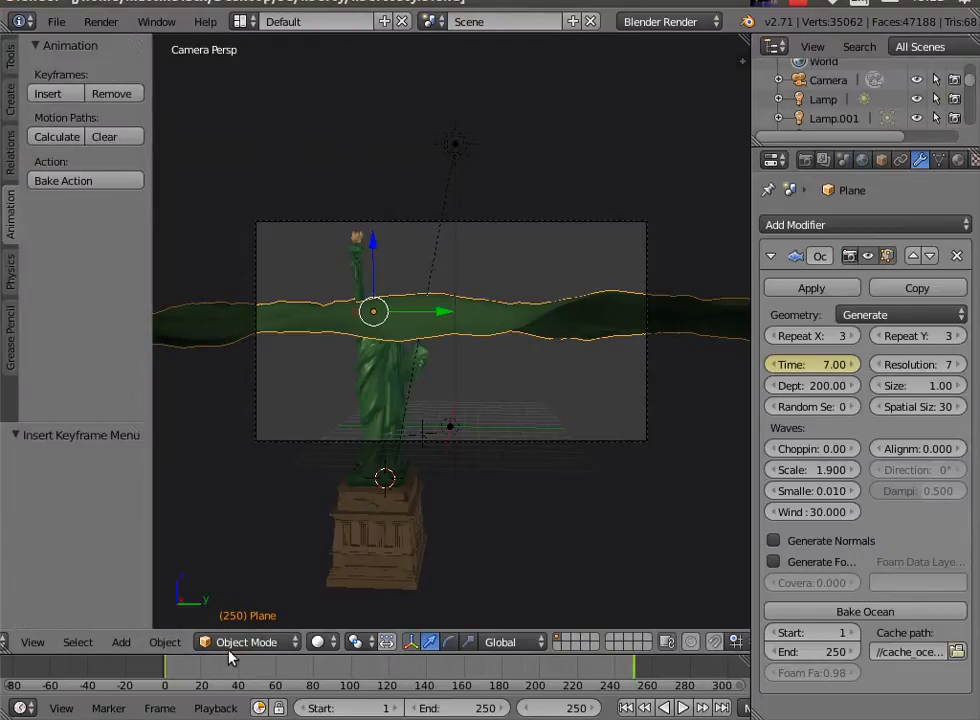
Return to frame 2 and set the Ocean modifier's Choppiness to 1.56 and Scale to 2.000.
mouse_move(170, 664)
left_mouse_down()
mouse_move(313, 688)
mouse_move(611, 685)
mouse_move(291, 669)
mouse_move(259, 690)
mouse_move(169, 686)
left_mouse_up()
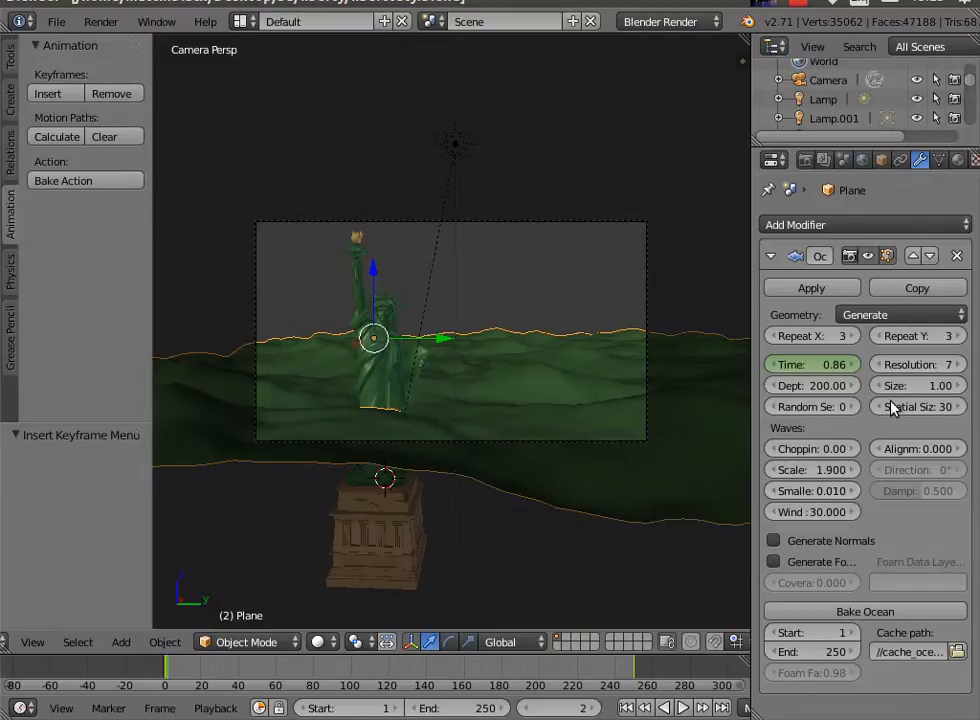
mouse_move(917, 407)
left_mouse_down()
mouse_move(927, 407)
mouse_move(917, 407)
left_mouse_up()
left_click_drag(848, 455, 822, 457)
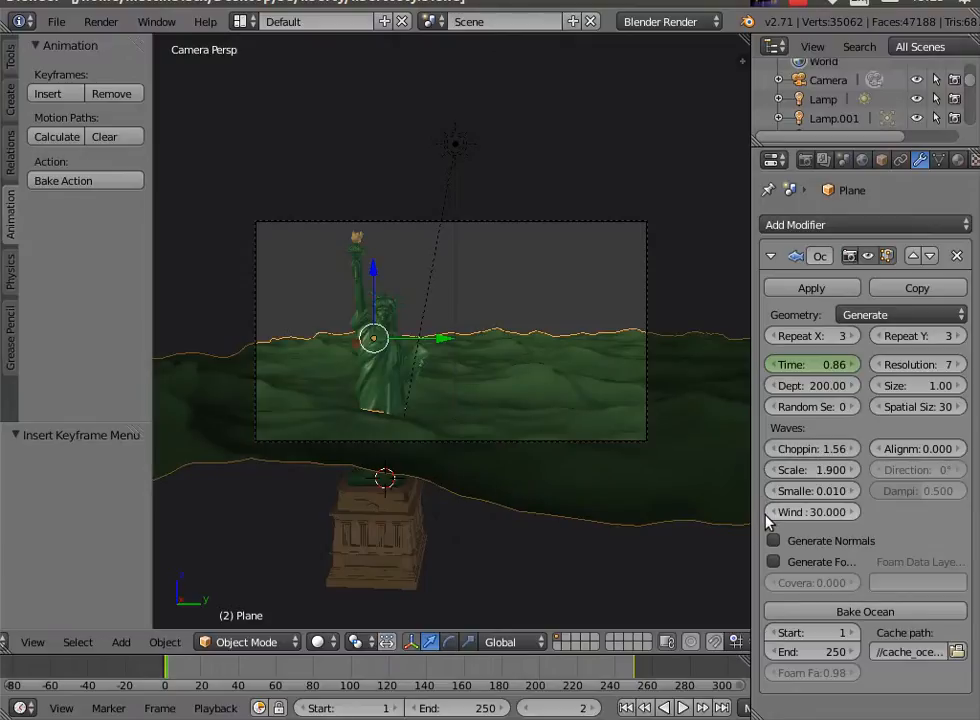
mouse_move(785, 472)
left_mouse_down()
mouse_move(860, 472)
mouse_move(791, 472)
left_mouse_up()
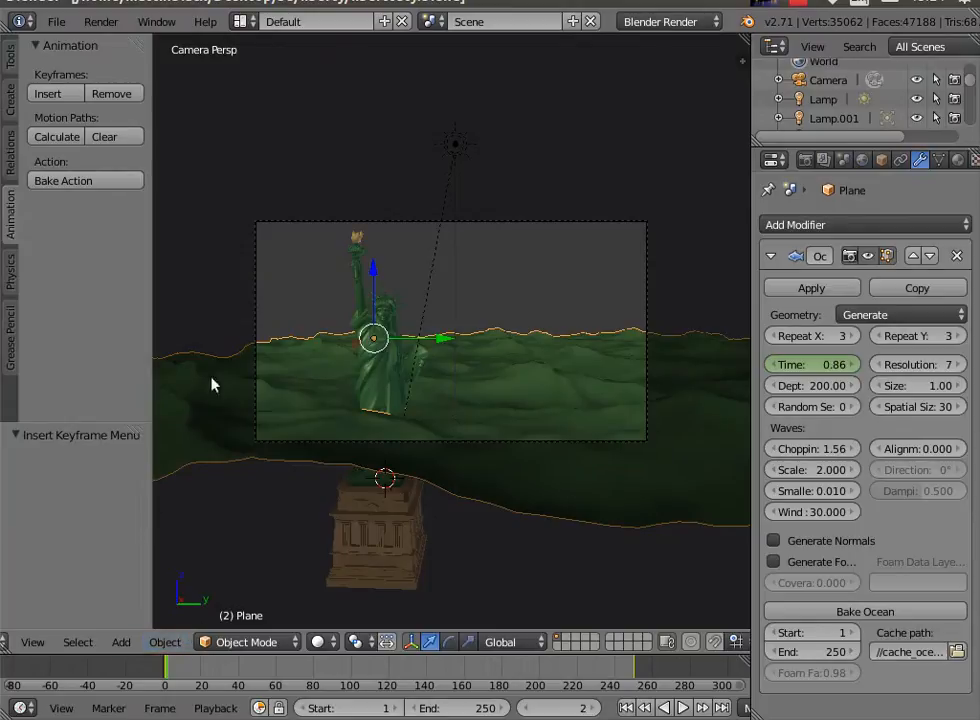
Import Jiuzhaigou_Shuzheng-Lakes-Water-Texture.jpg from the liberty folder as an image plane.
left_click(54, 21)
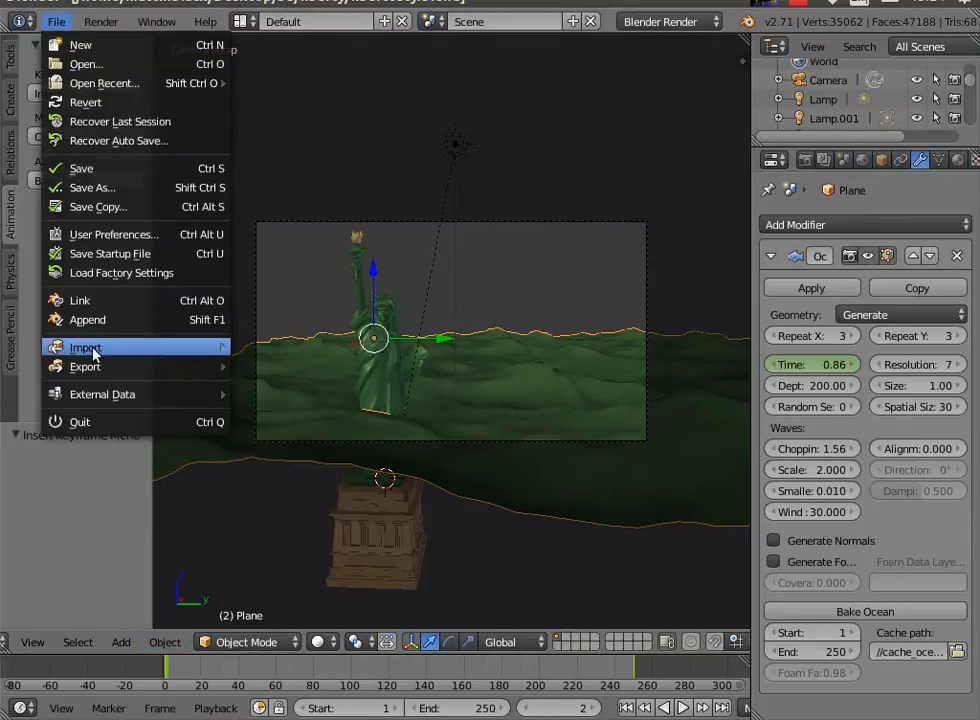
mouse_move(96, 350)
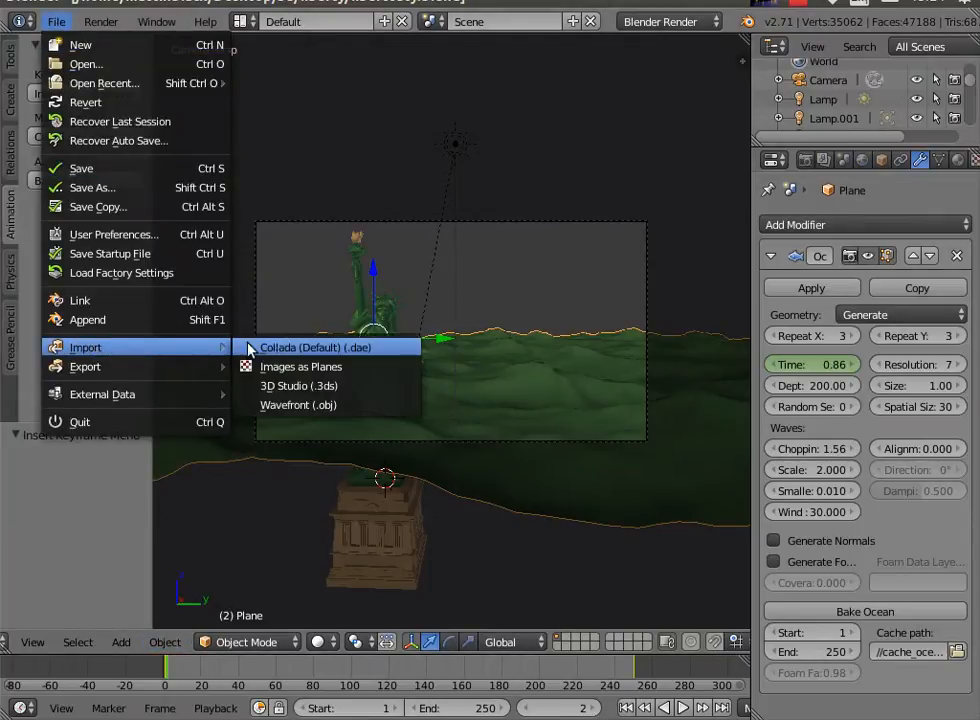
left_click(295, 368)
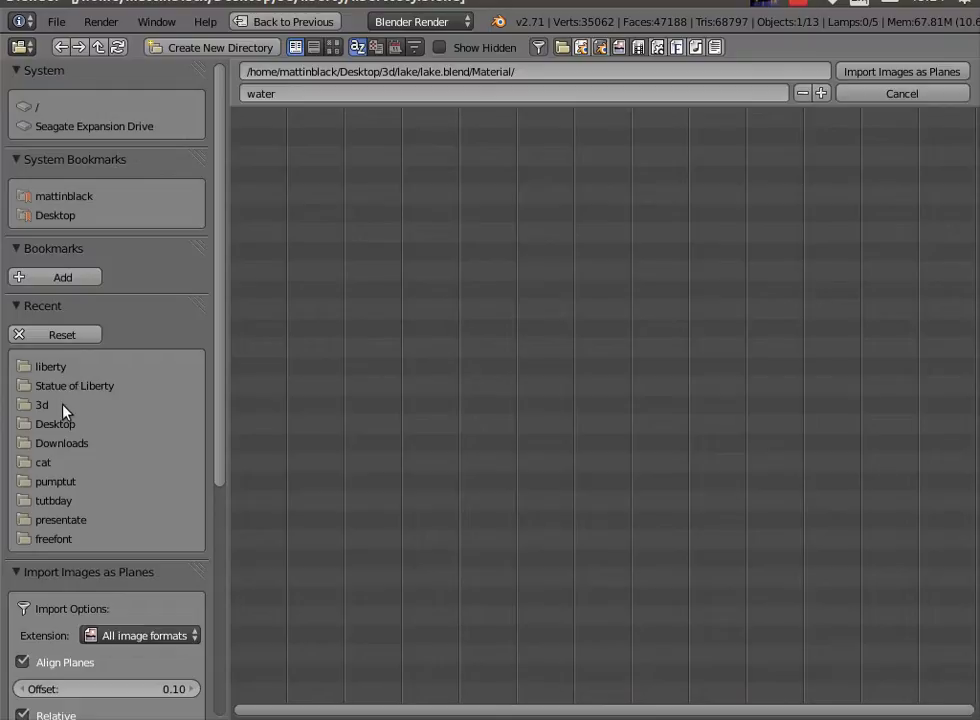
left_click(52, 368)
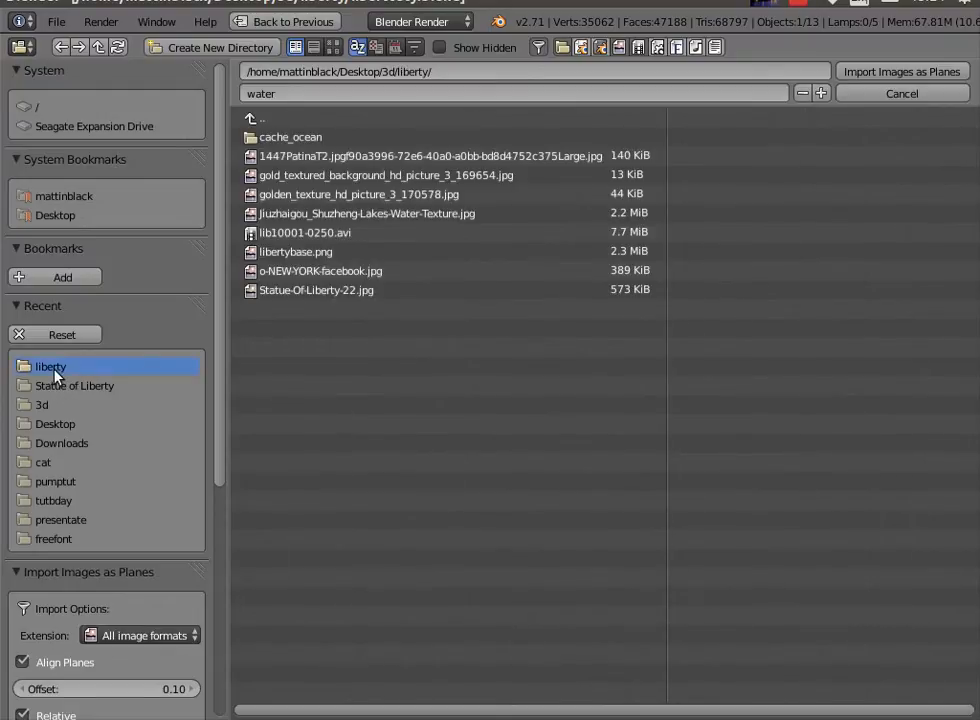
double_click(335, 214)
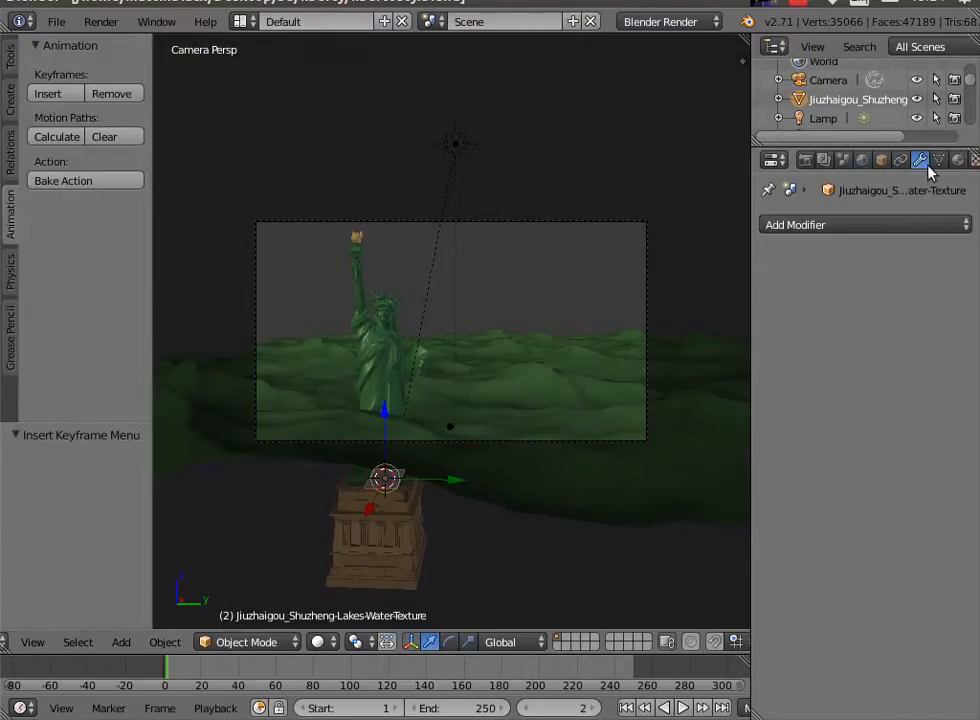
Look through the imported plane's material settings and switch the material preview to a flat plane.
left_click(958, 160)
left_click_drag(974, 390, 968, 195)
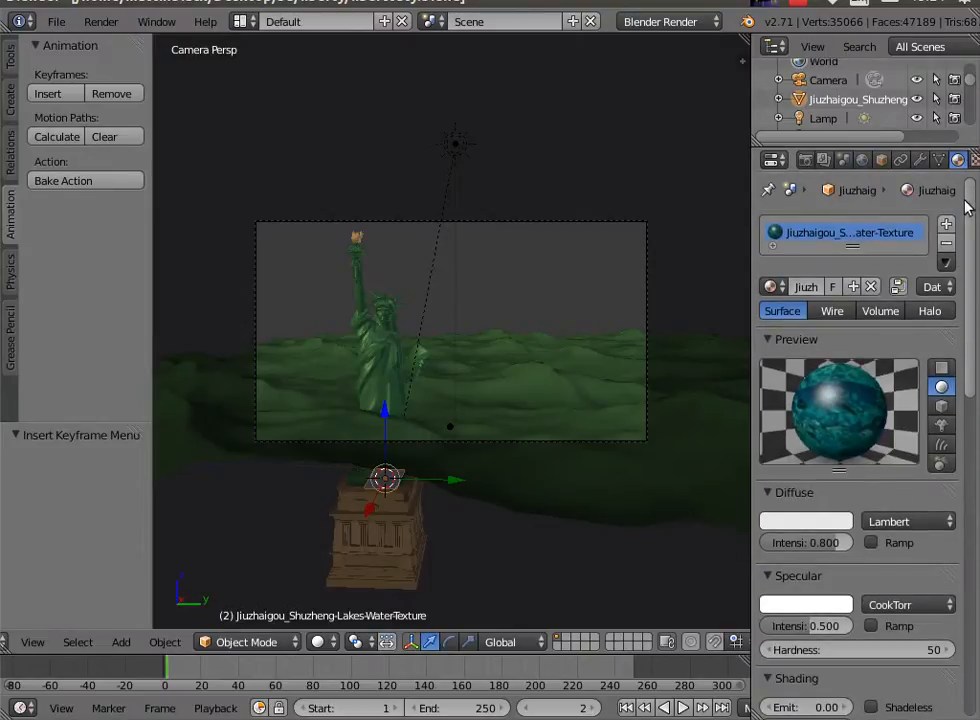
scroll(969, 208, "down", 10)
scroll(975, 205, "up", 8)
scroll(975, 205, "up", 3)
left_click(941, 368)
left_click_drag(974, 362, 975, 692)
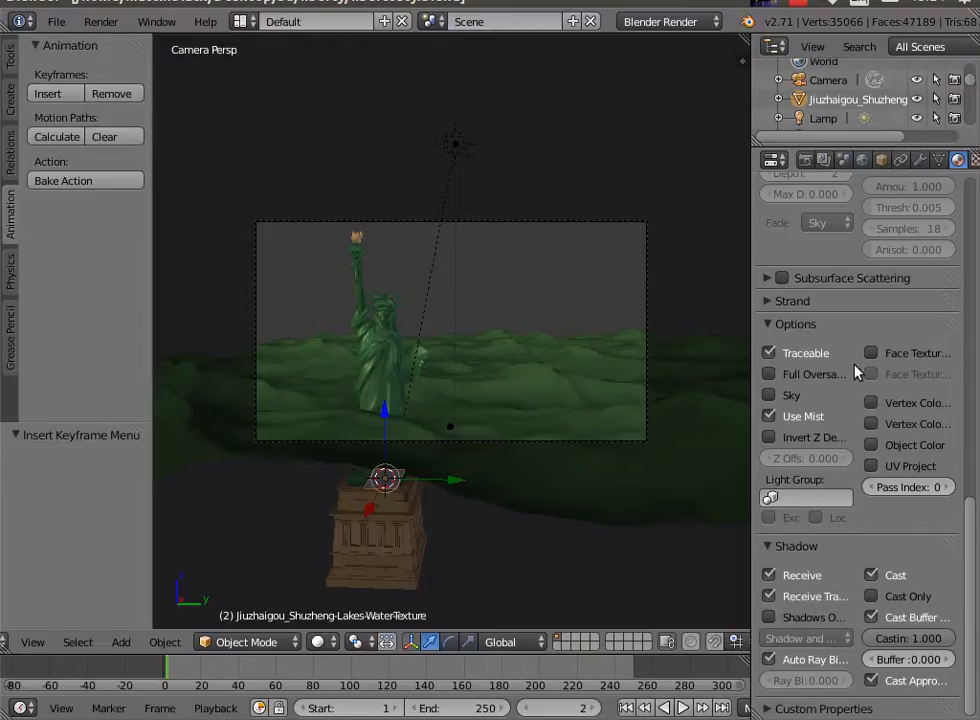
mouse_move(972, 545)
left_mouse_down()
mouse_move(975, 310)
mouse_move(936, 127)
left_mouse_up()
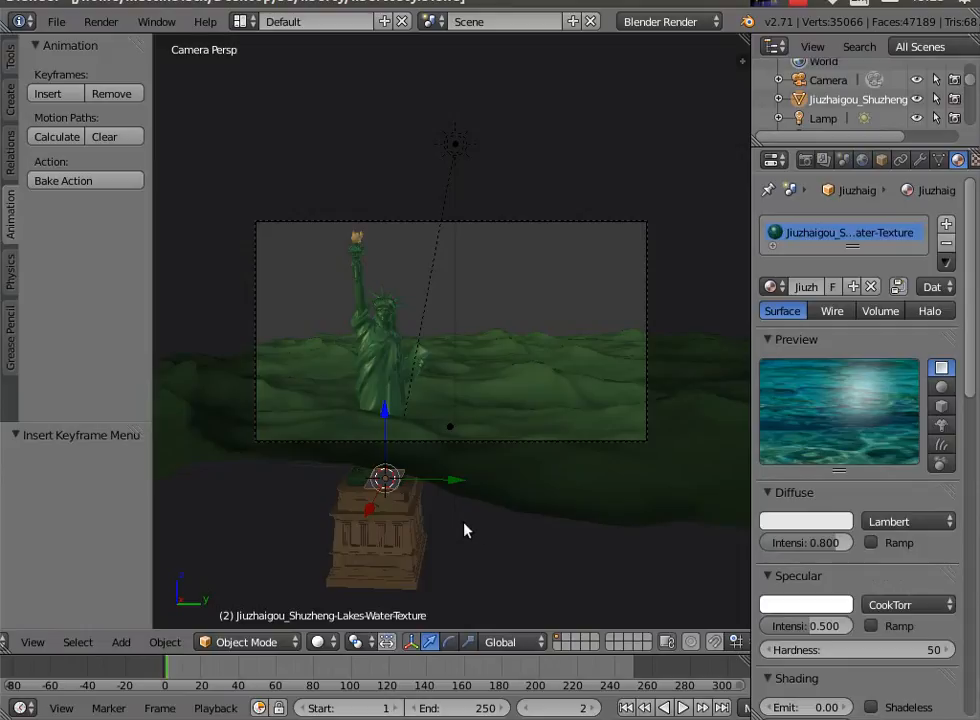
Scale the imported image plane up by about 8.794, and again in top view by about 3.270.
key("s")
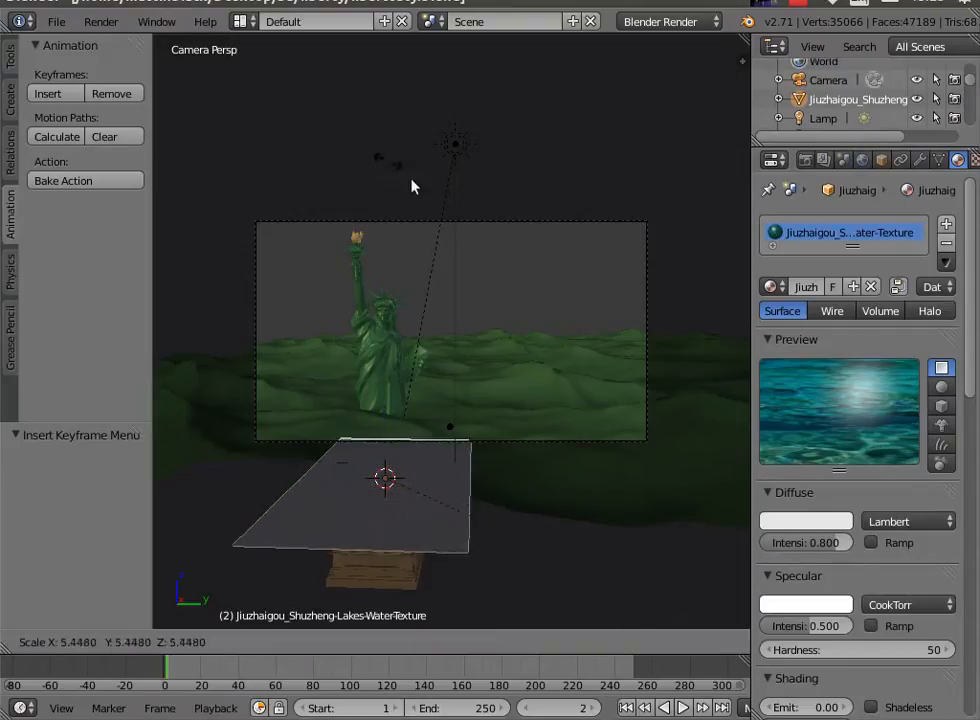
left_click(683, 368)
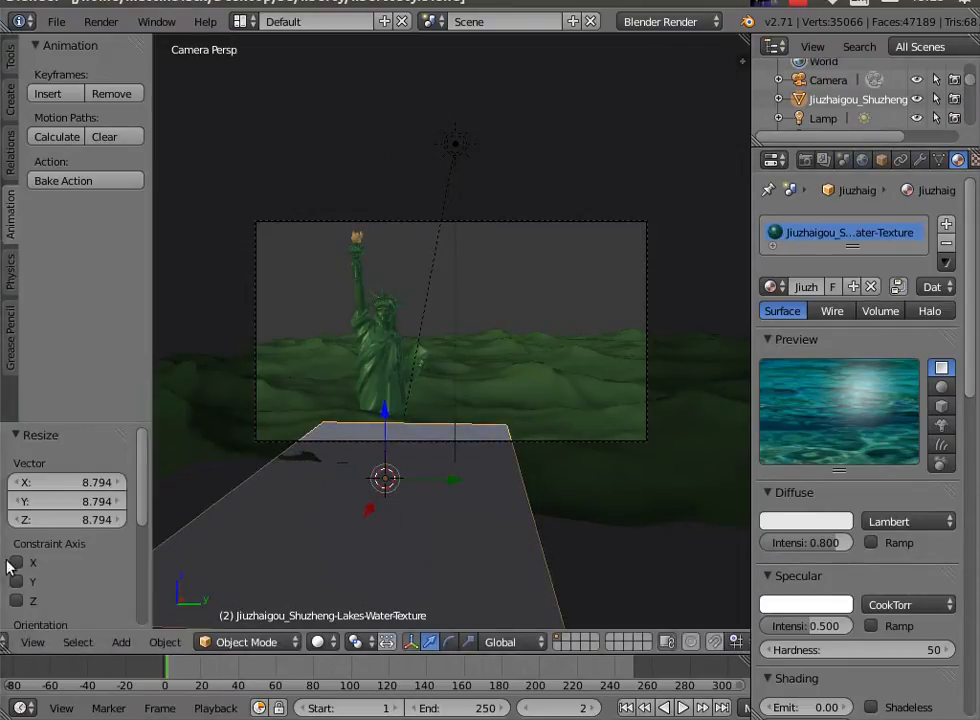
left_click(32, 642)
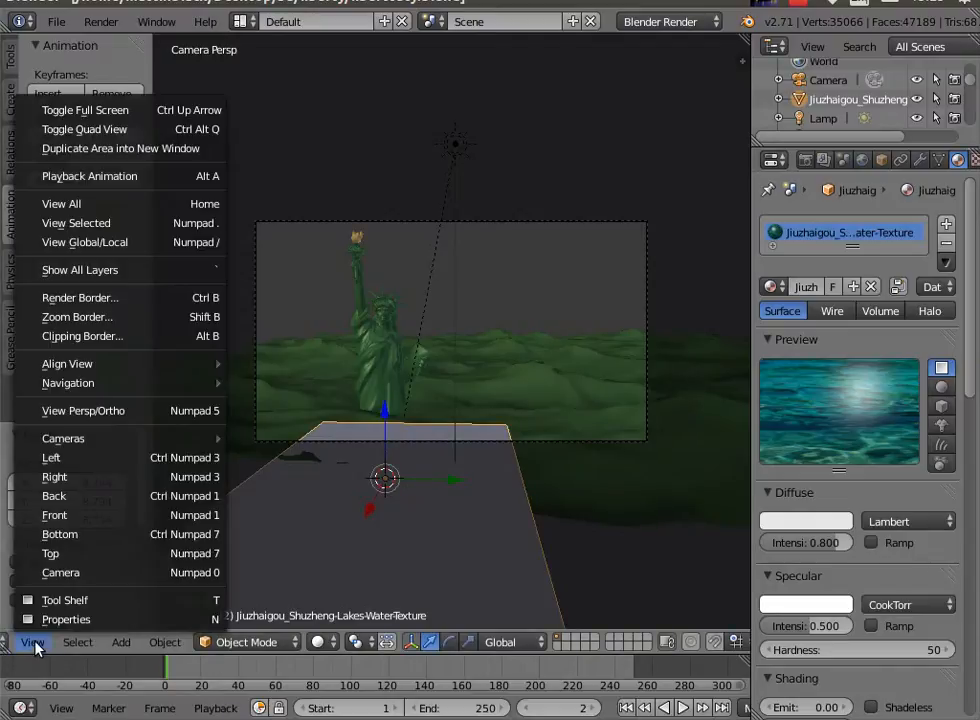
left_click(66, 554)
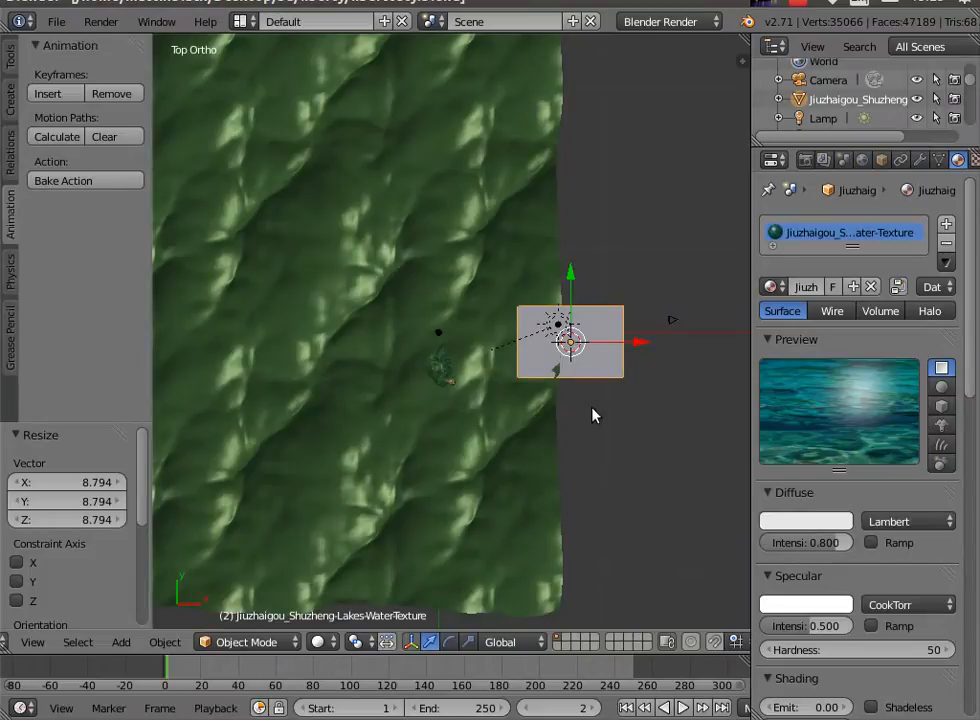
key("s")
left_click(640, 567)
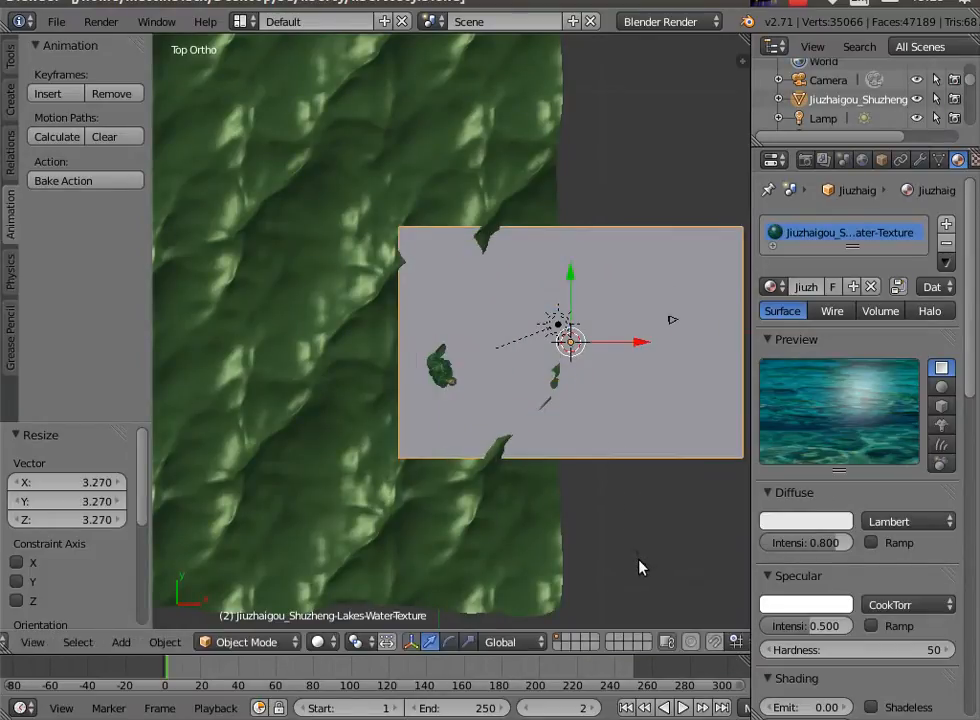
Move the image plane about -23.540 along X over the ocean and scale it up by about 2.436.
left_click_drag(641, 346, 452, 388)
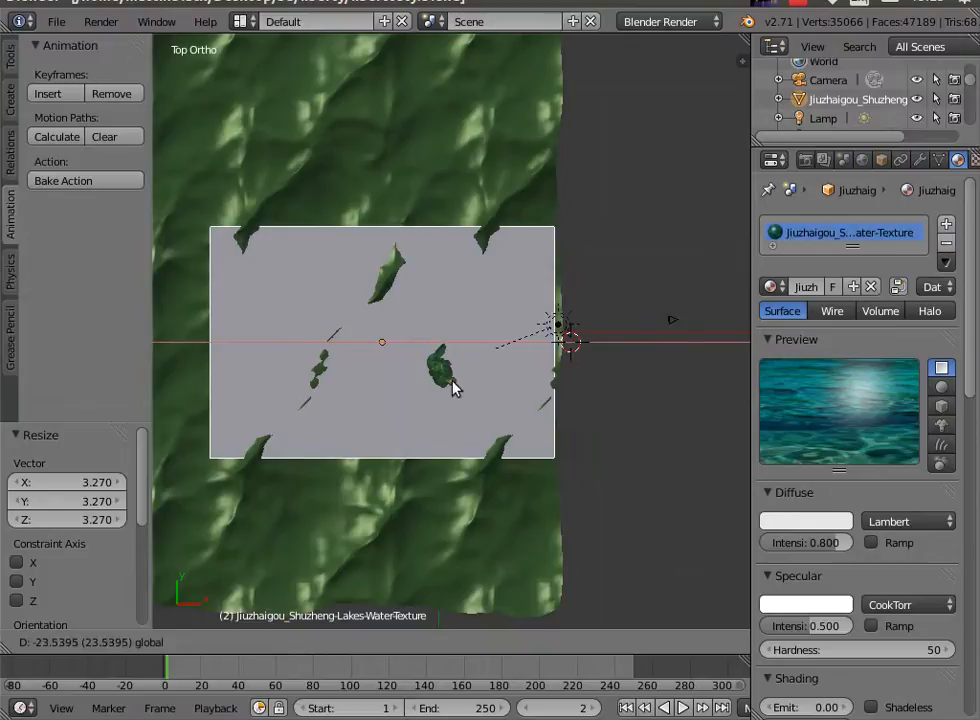
left_click(545, 541)
key("s")
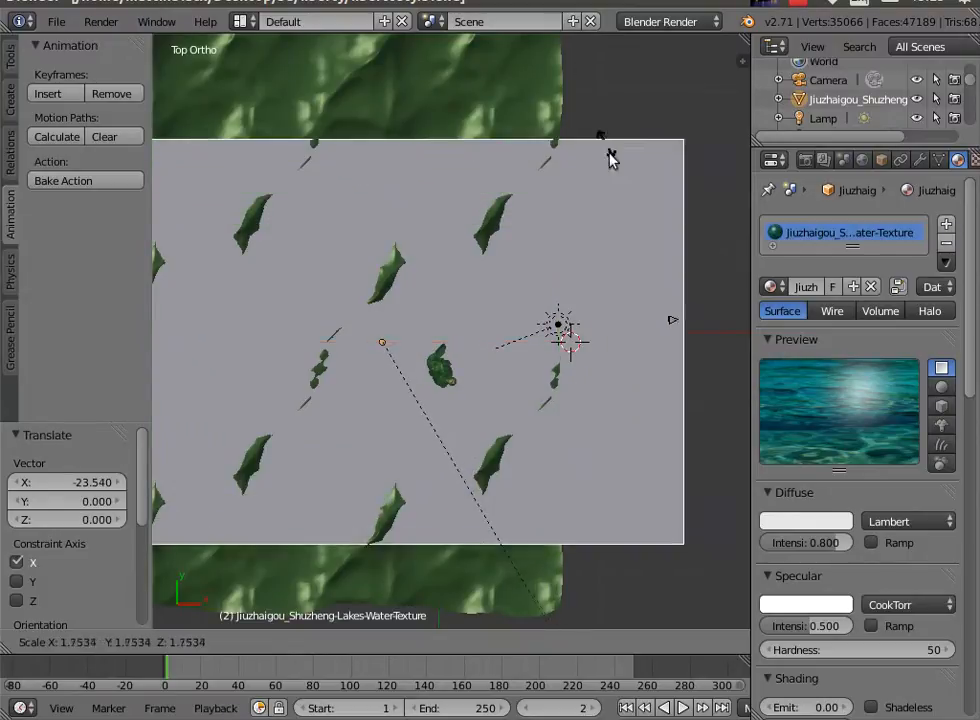
left_click(640, 312)
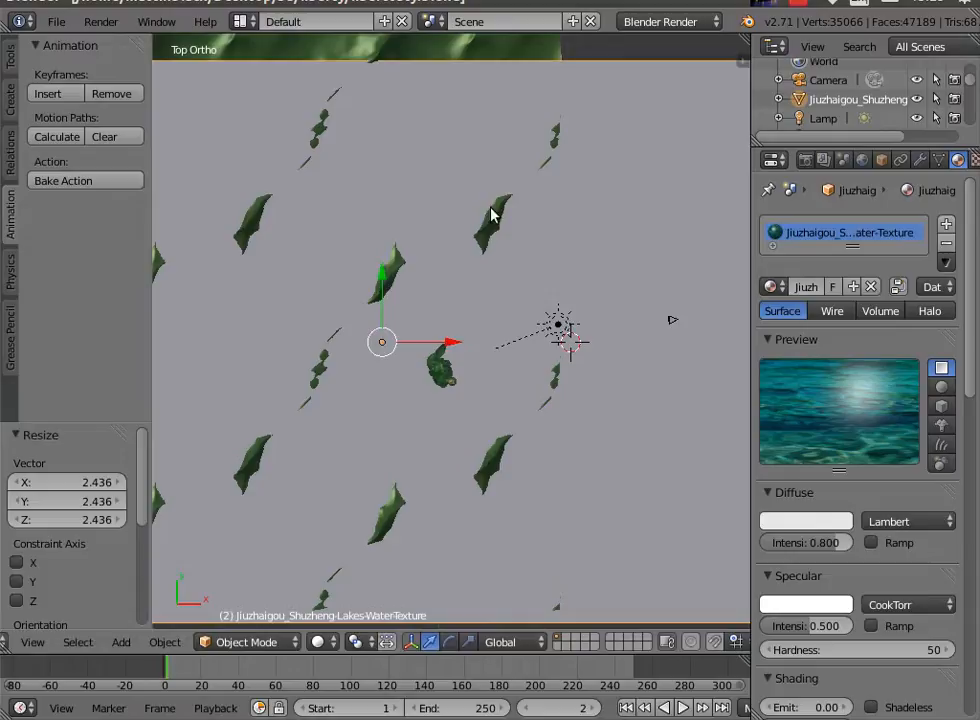
Shift the enlarged image plane about -18.434 along X to line it up with the ocean.
scroll(472, 218, "down", 2)
scroll(472, 218, "down", 2)
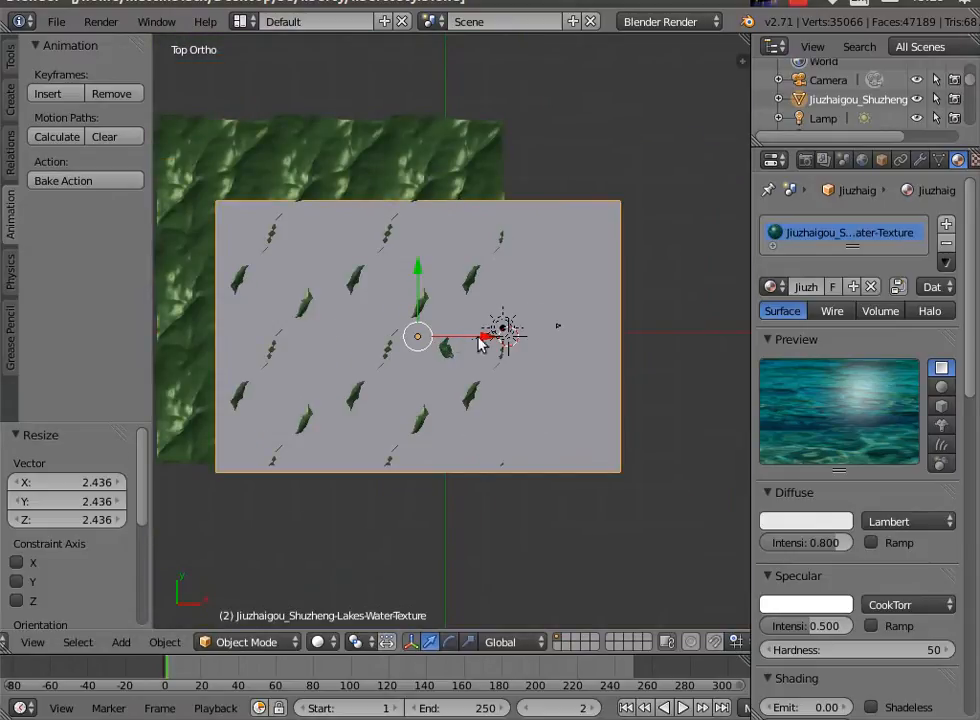
scroll(496, 338, "down", 1)
left_click_drag(495, 338, 437, 337)
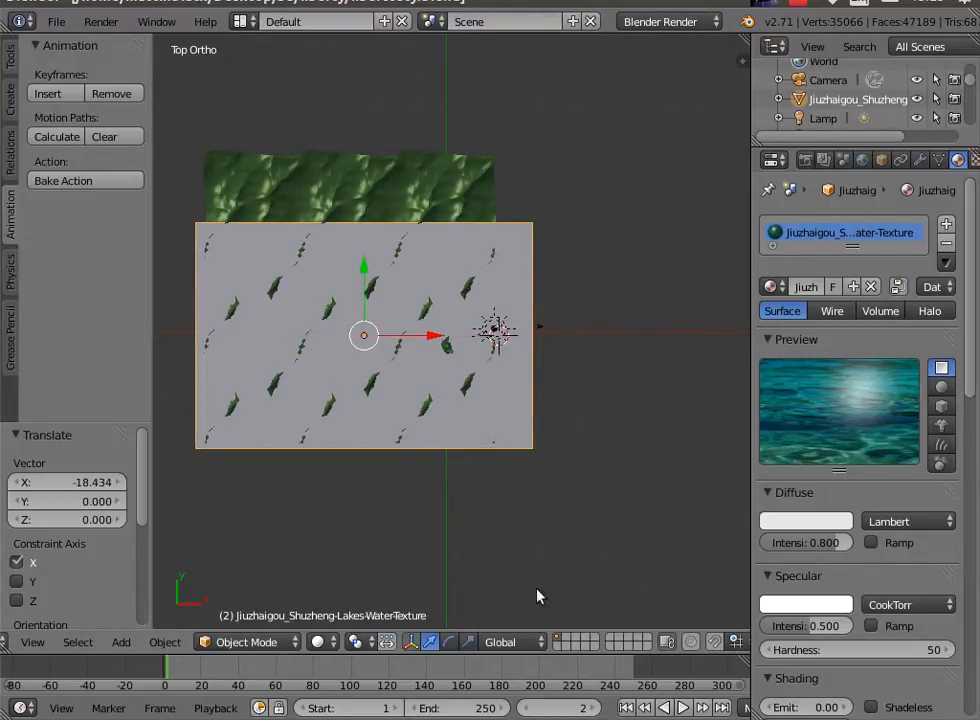
Using the scale manipulator, stretch the image plane along Y by about 1.517 and shrink it along X to about 0.894.
left_click(467, 643)
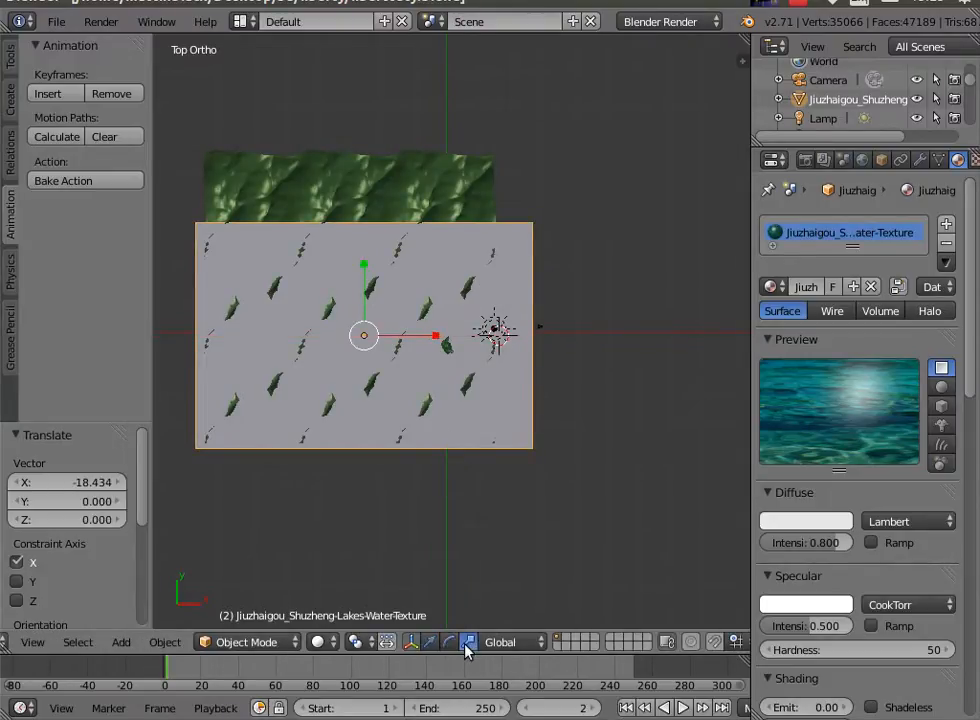
left_click_drag(366, 266, 370, 228)
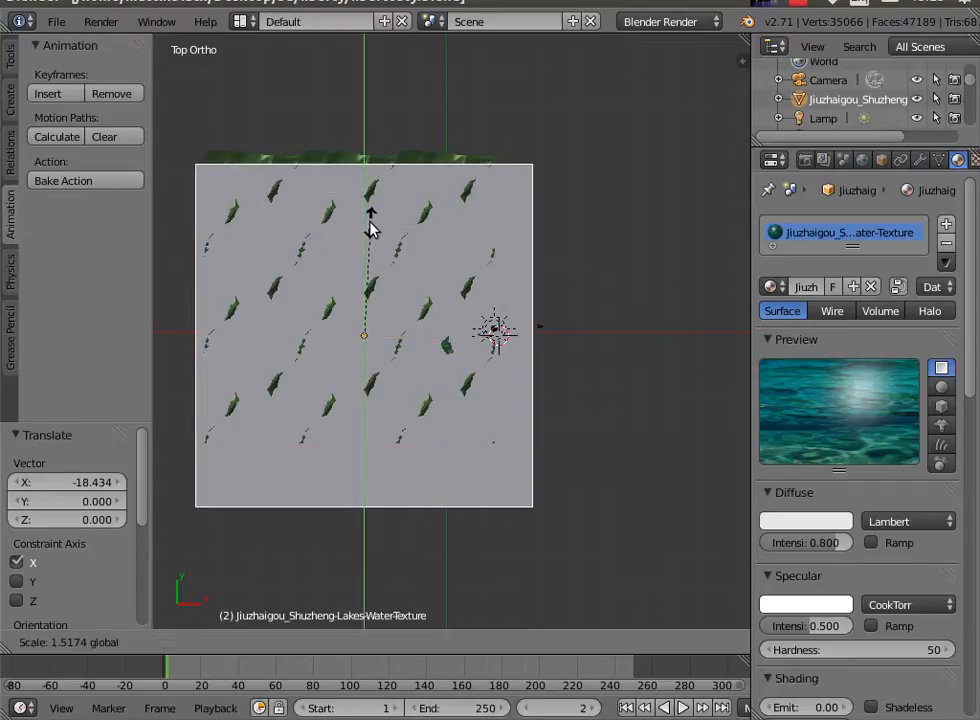
mouse_move(428, 333)
left_mouse_down()
mouse_move(413, 333)
mouse_move(431, 333)
left_mouse_up()
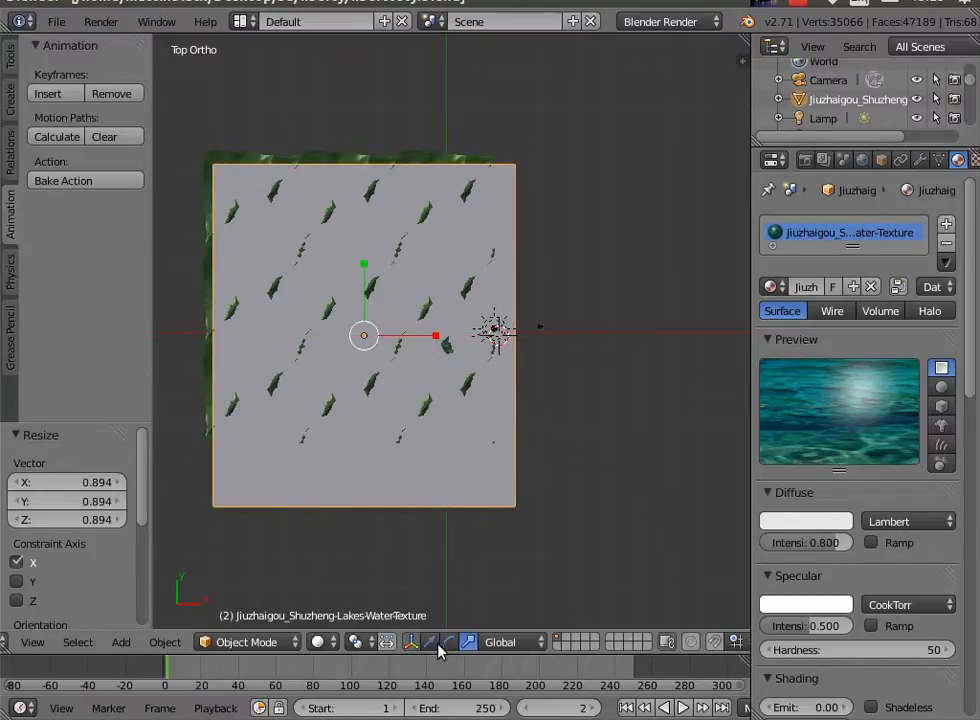
Shift the water-texture plane along Y and by about -2.38 on X, and lower it about 11.92 on Z beneath the ocean.
left_click_drag(367, 278, 371, 263)
left_click_drag(431, 326, 422, 326)
left_click(31, 641)
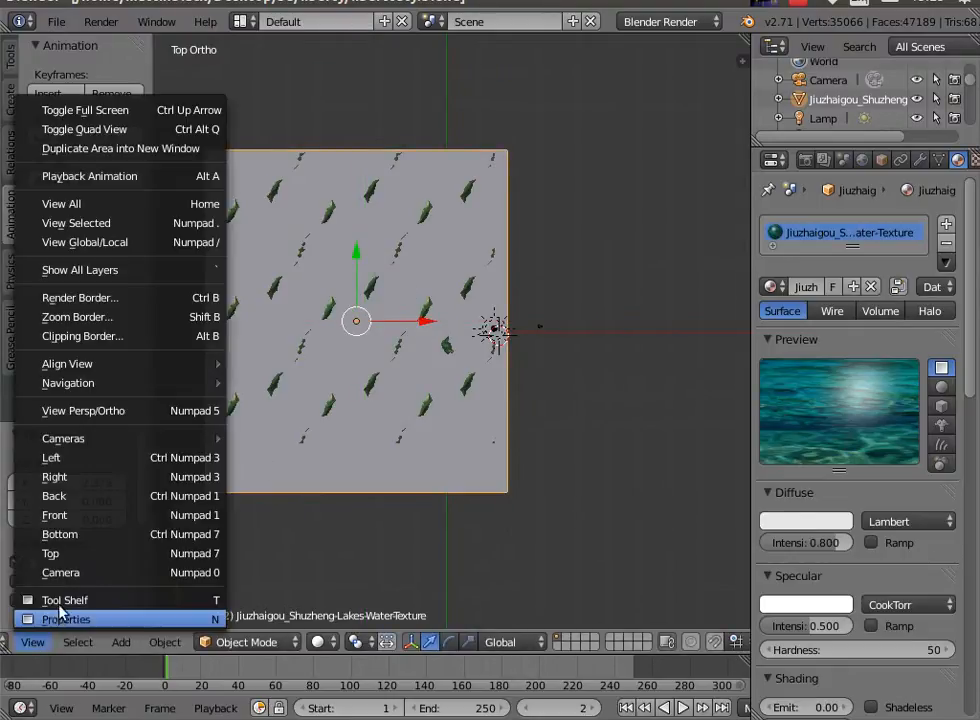
left_click(60, 572)
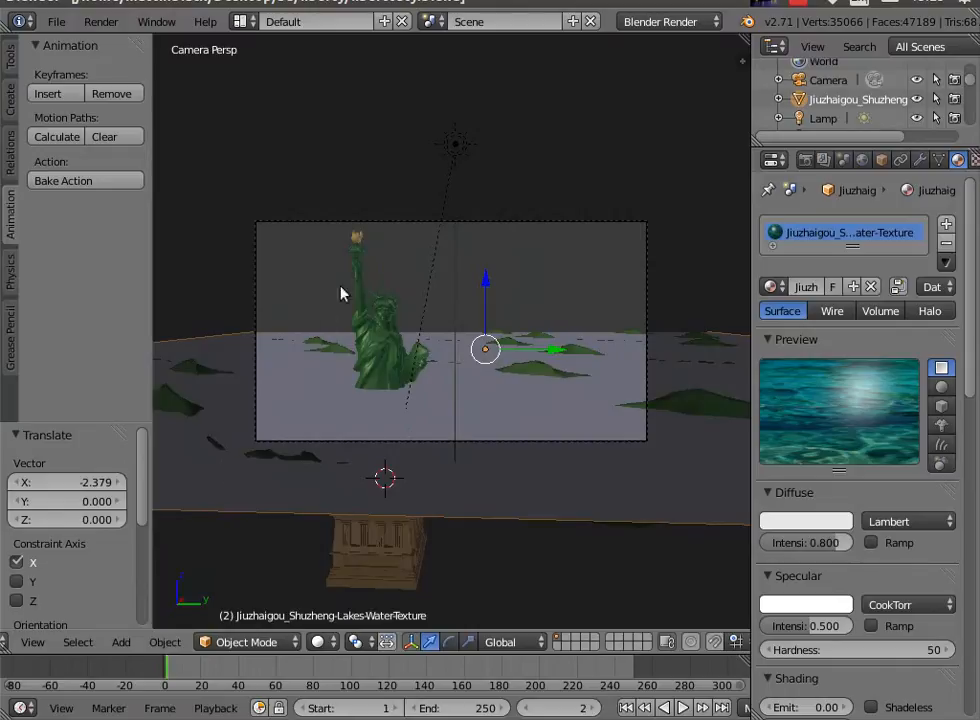
left_click_drag(490, 284, 360, 446)
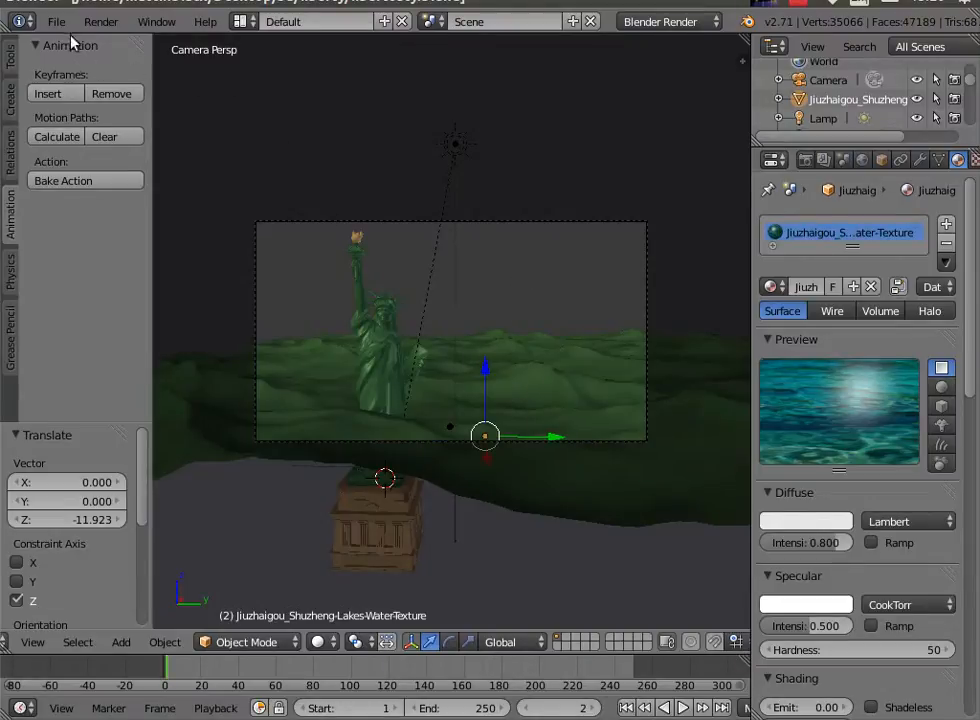
Render the current frame to check the water around the statue, and return to the 3D view.
left_click(108, 22)
left_click(118, 45)
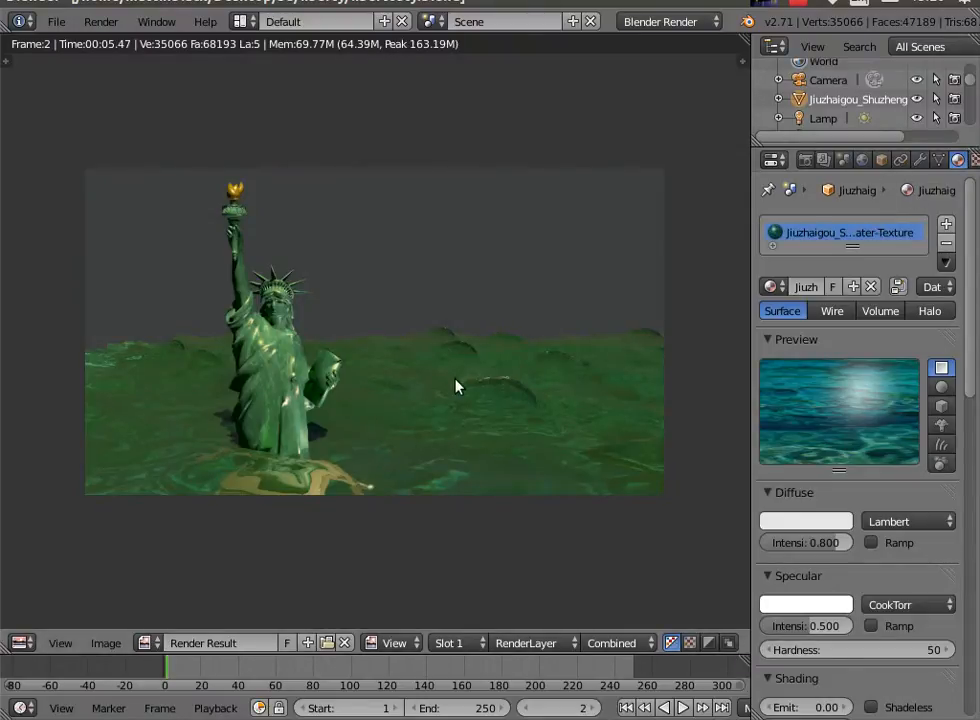
left_click(118, 22)
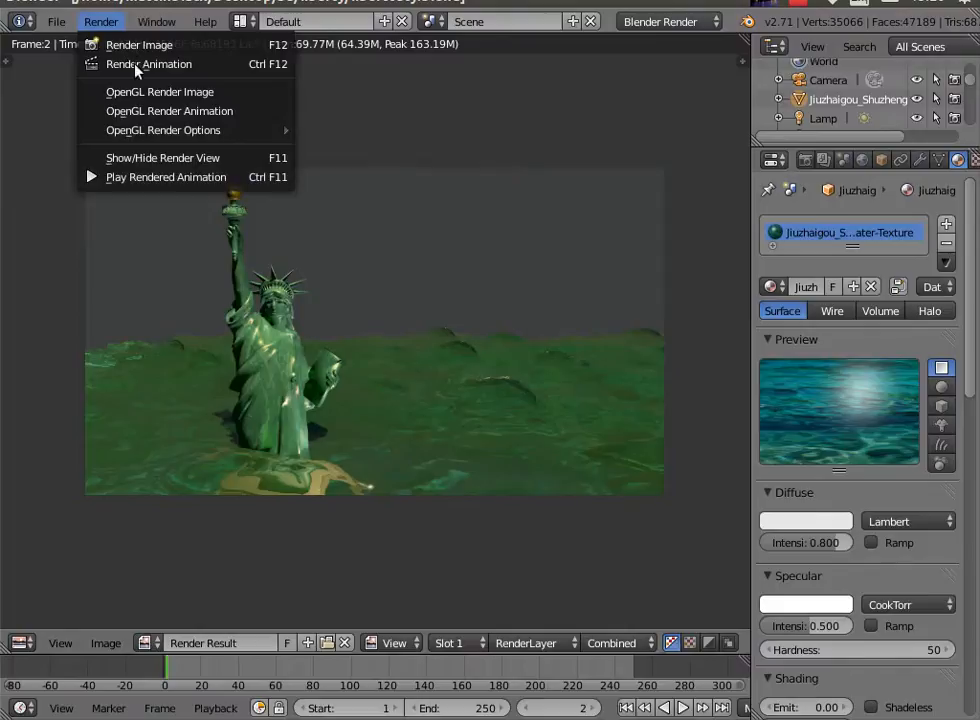
left_click(160, 158)
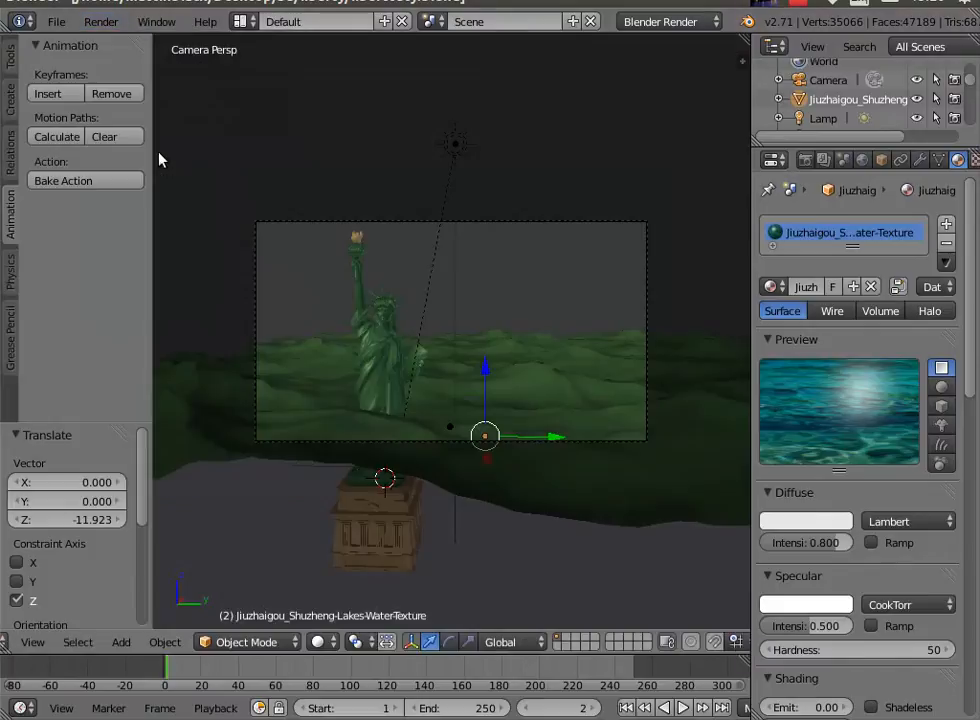
Remove the seamine.jpg image texture from the ocean plane's water material.
right_click(566, 380)
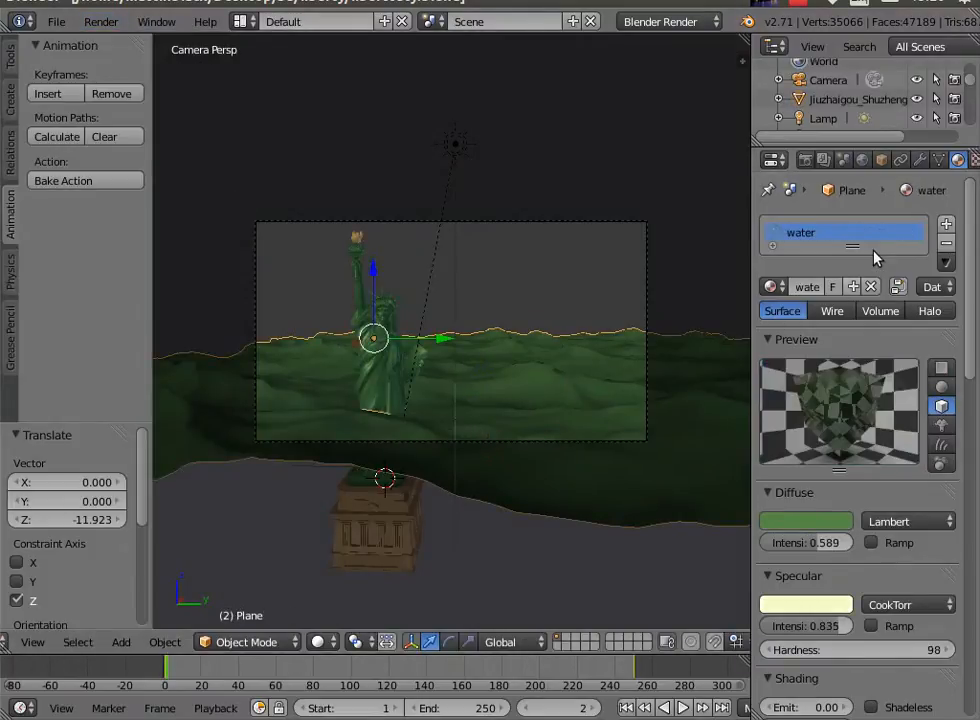
left_click(973, 160)
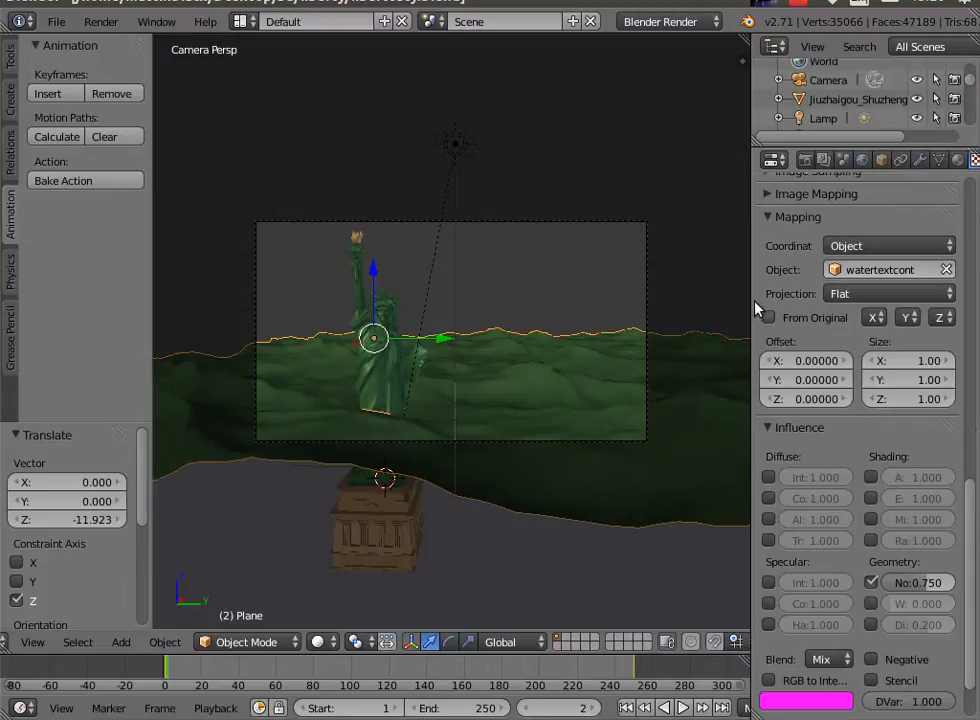
left_click_drag(752, 300, 672, 298)
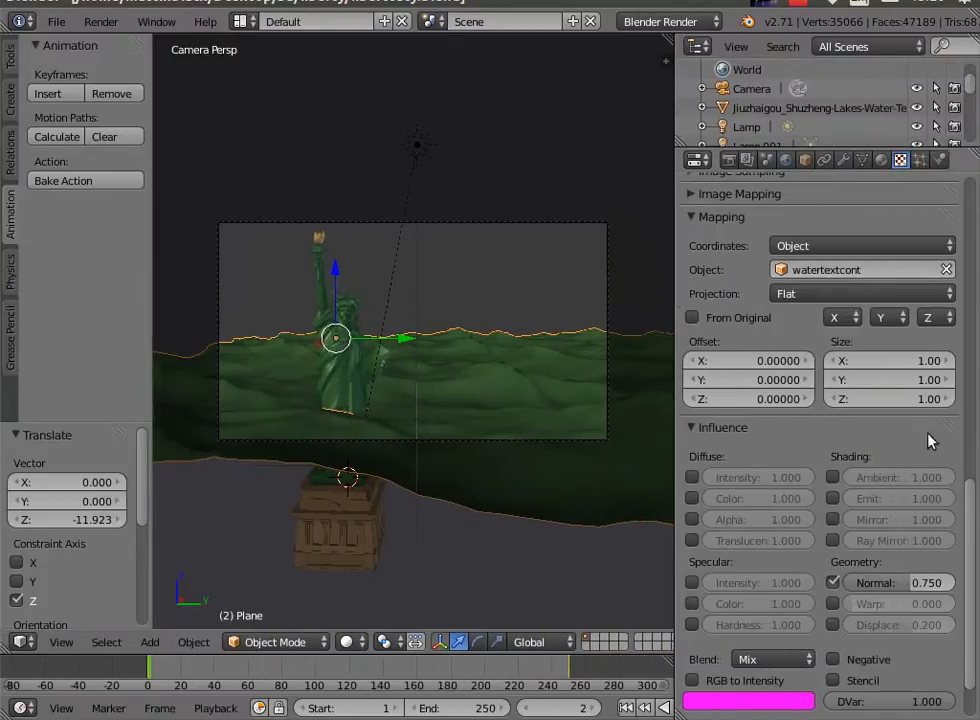
left_click_drag(969, 521, 973, 355)
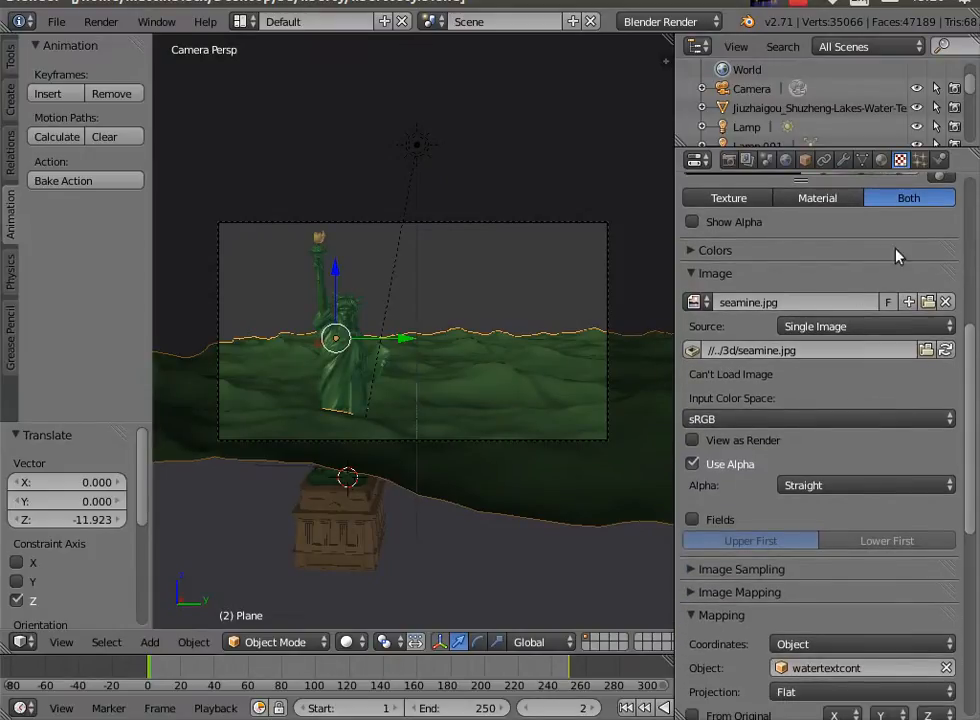
left_click_drag(971, 341, 970, 195)
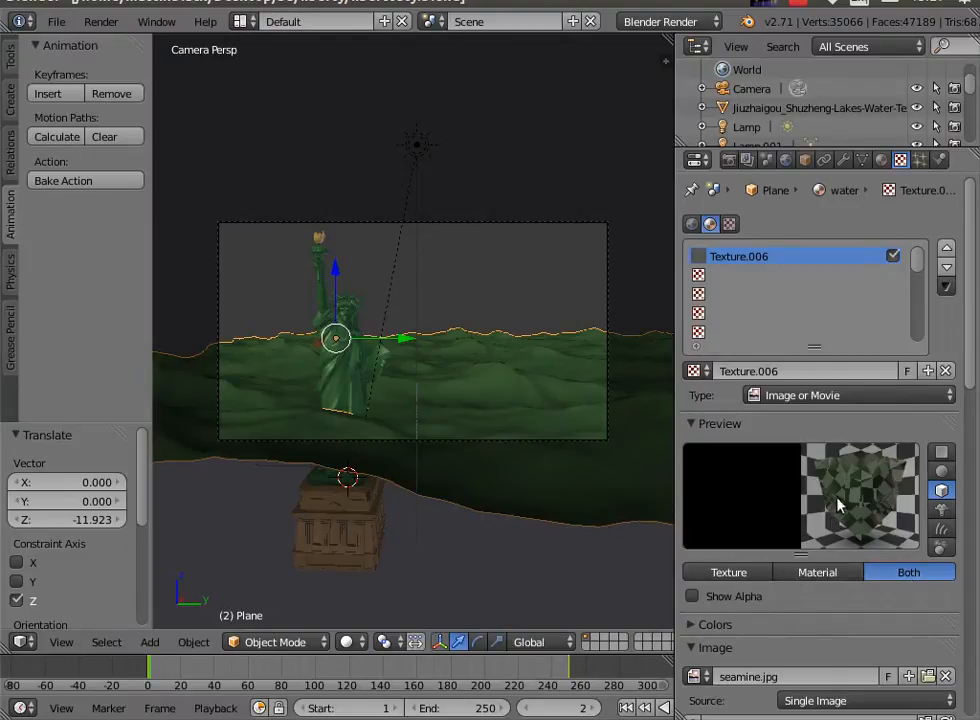
left_click(945, 371)
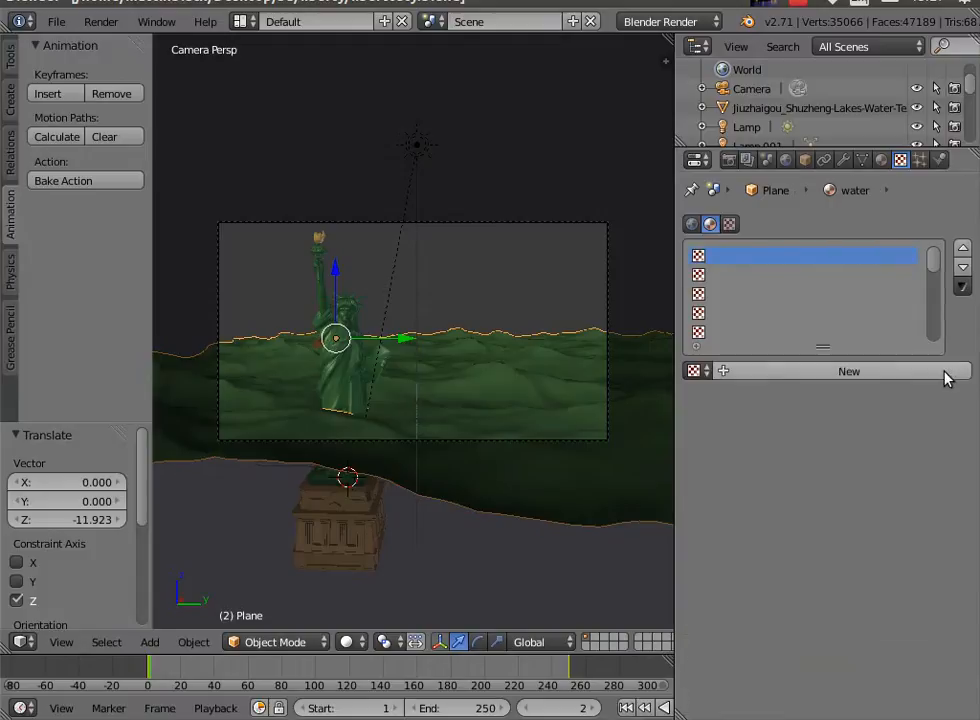
Add an Image or Movie texture to the water material and load seatexture.jpg from the 3d folder.
left_click(816, 374)
left_click(839, 397)
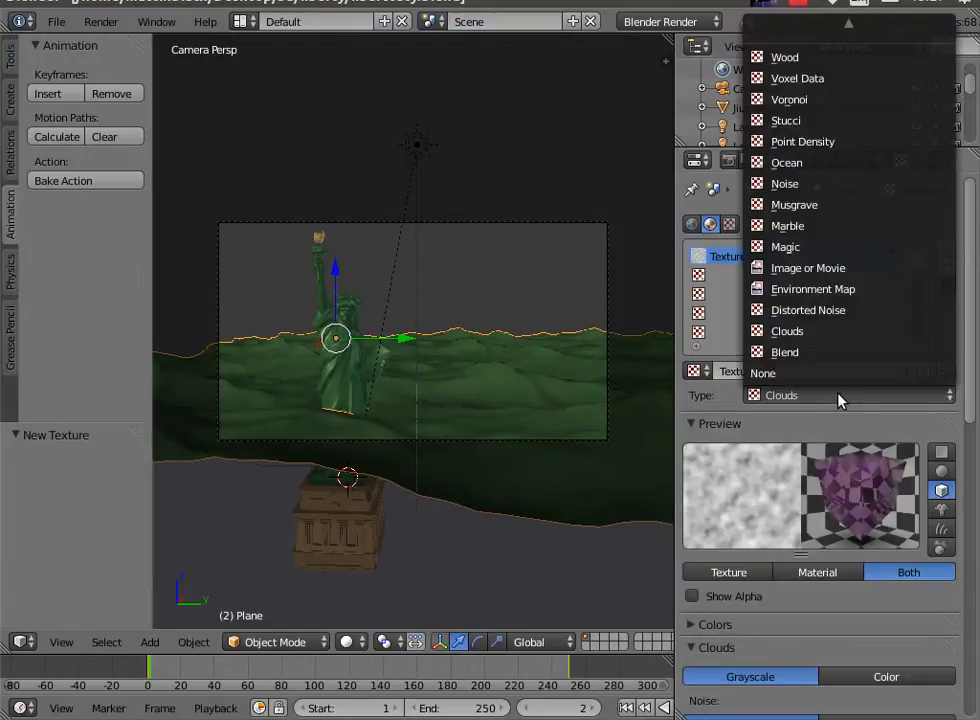
left_click(827, 271)
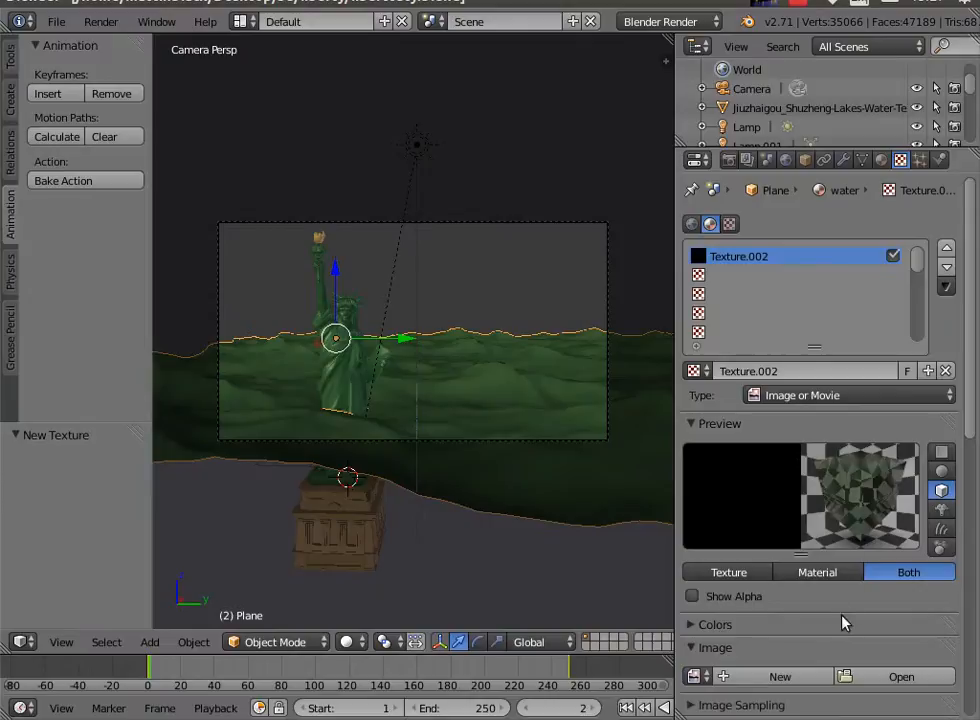
scroll(826, 612, "down", 3)
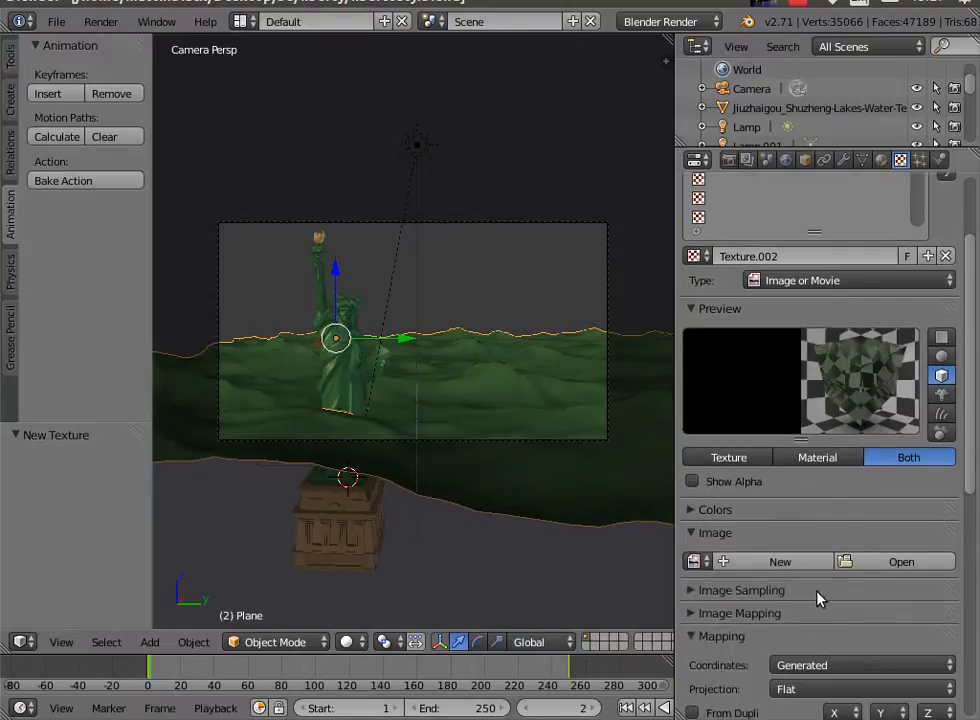
left_click(881, 566)
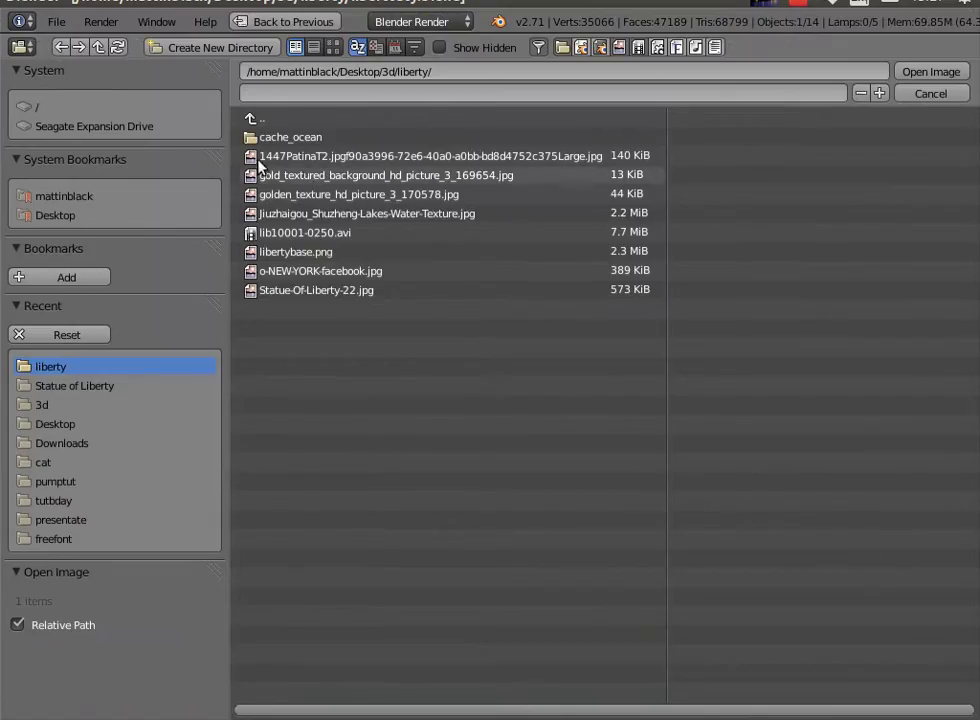
left_click(45, 405)
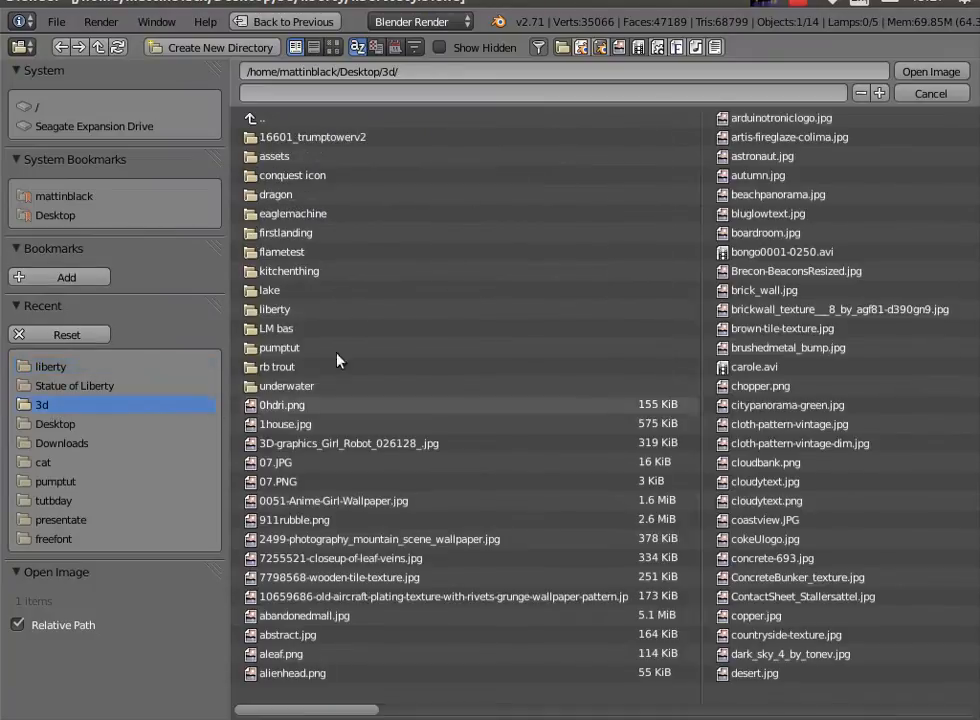
left_click_drag(358, 712, 810, 716)
double_click(825, 120)
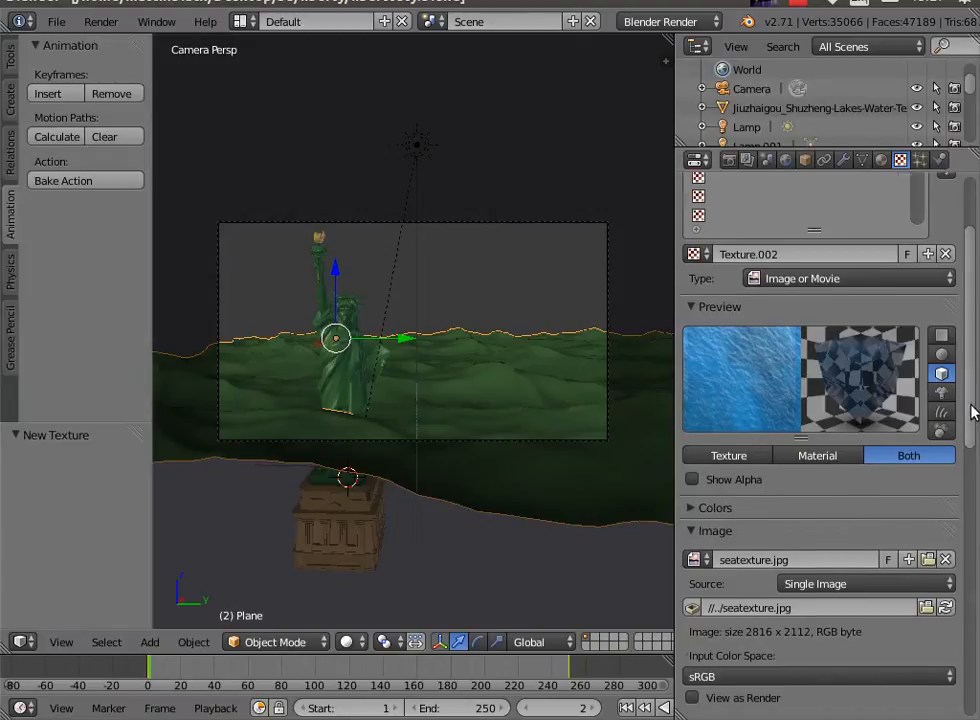
Make the new sea texture influence the water's normals at 1.000 instead of its diffuse color.
scroll(866, 519, "down", 15)
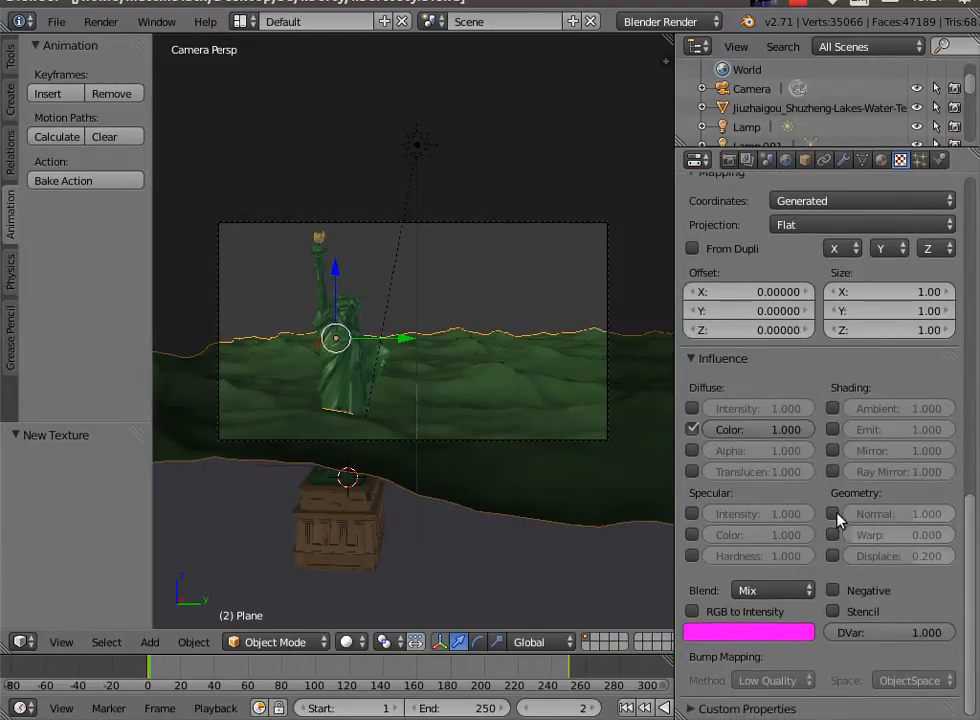
left_click(833, 513)
left_click(692, 429)
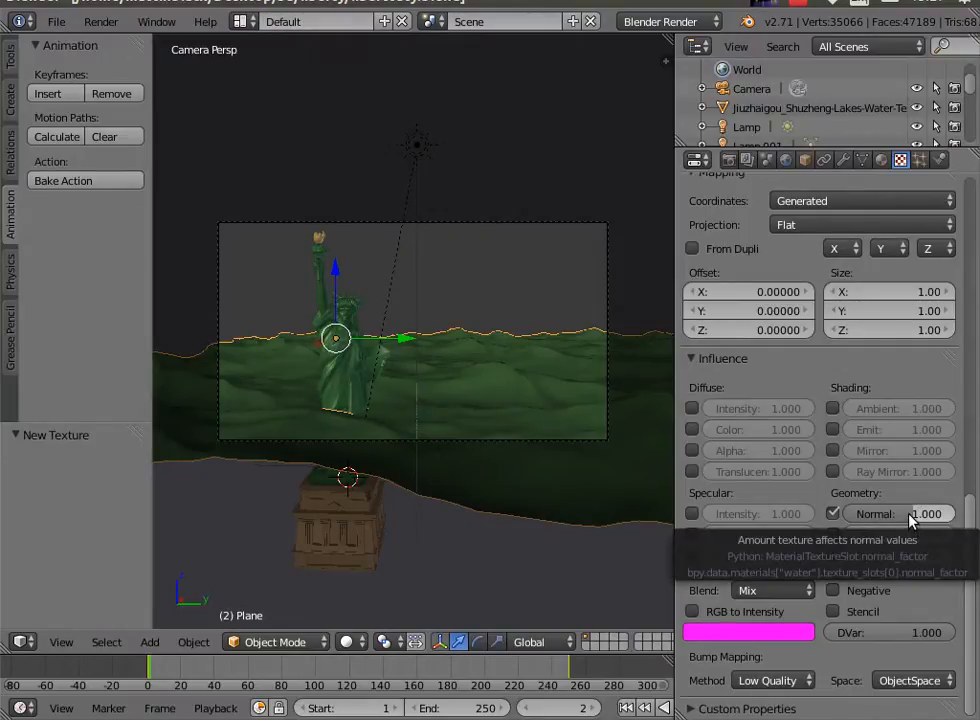
Render the frame to examine the sea texture's bump effect on the water, and return to the 3D view.
left_click(100, 21)
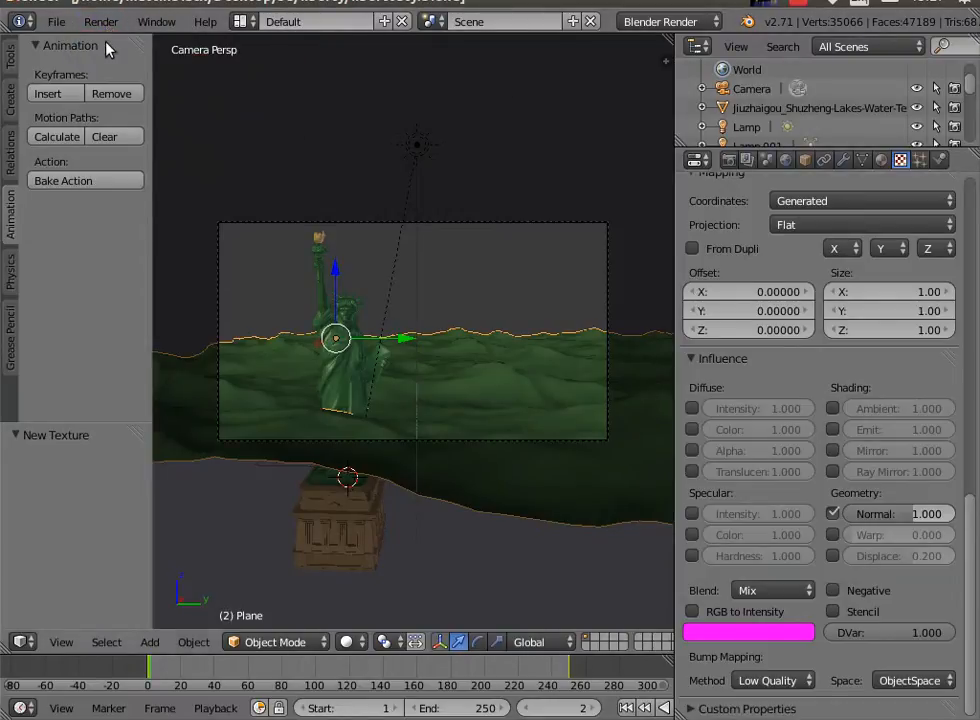
left_click(98, 21)
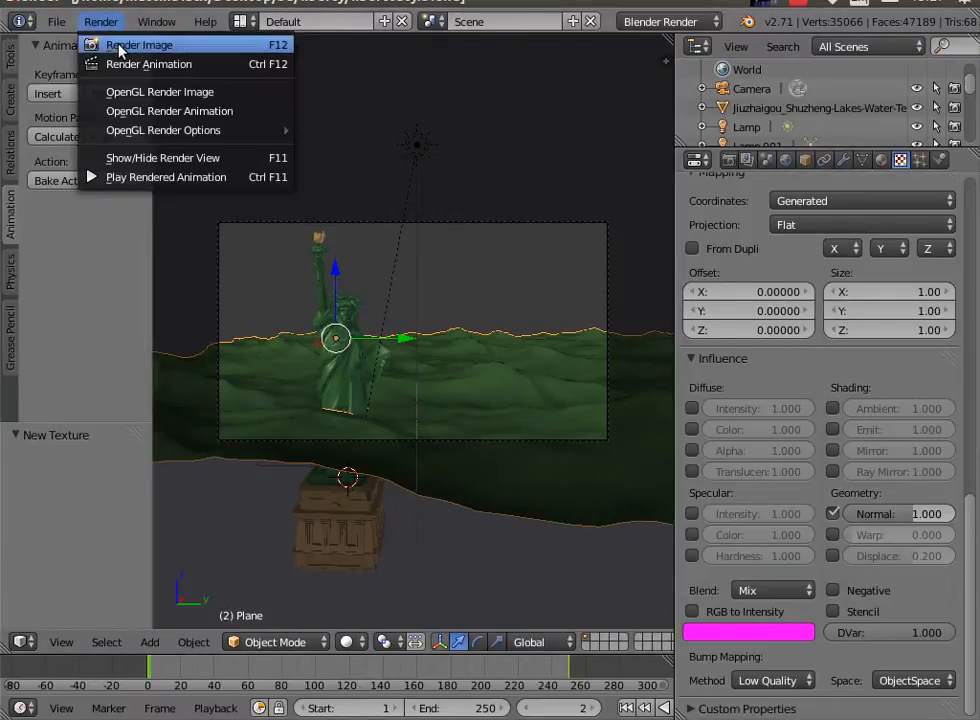
left_click(118, 46)
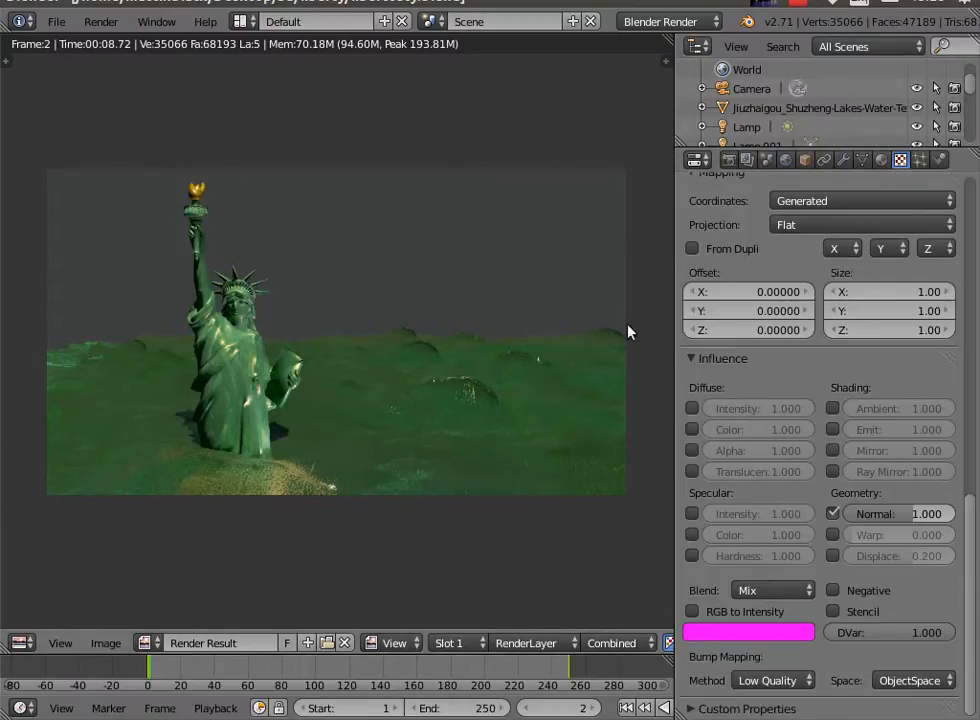
left_click(112, 28)
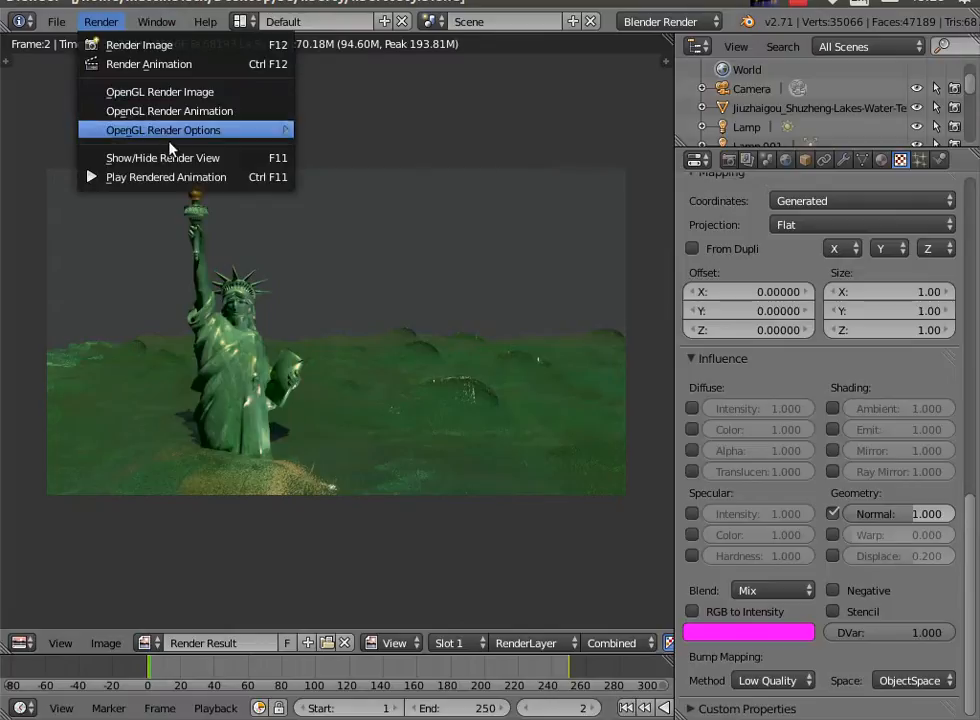
left_click(174, 158)
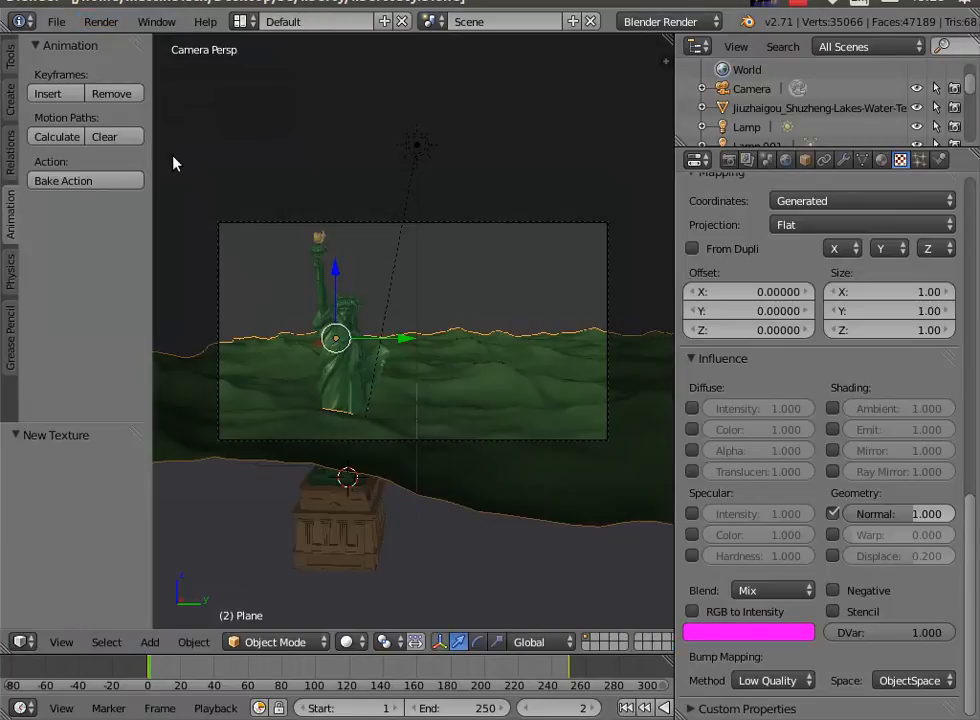
Set the wave alignment to 0.700 and direction to 144° in the ocean plane's Ocean modifier.
right_click(568, 487)
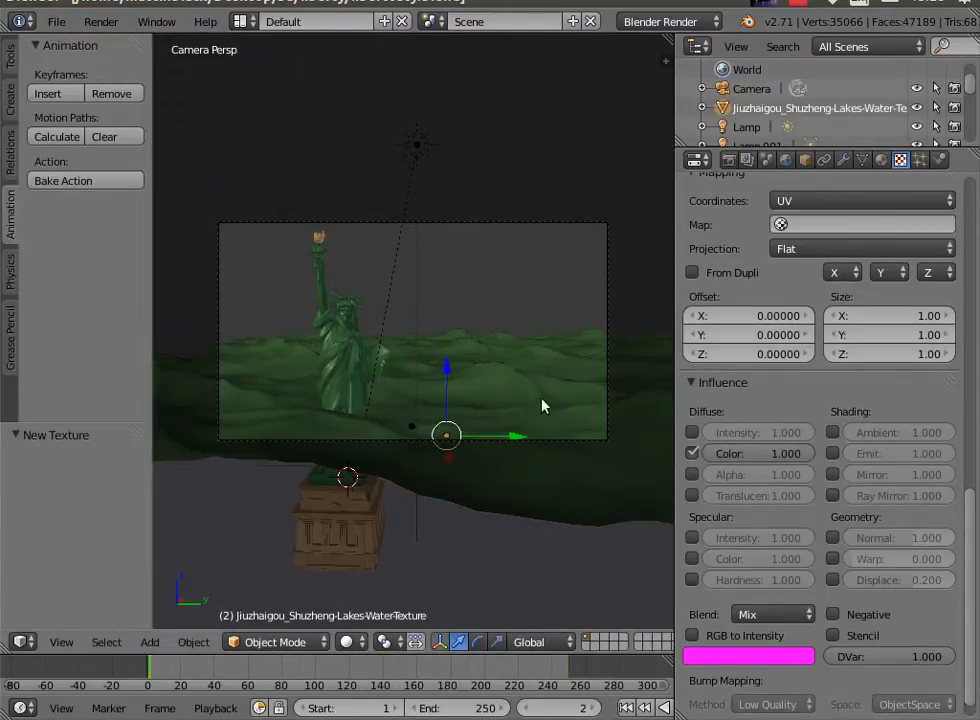
right_click(520, 383)
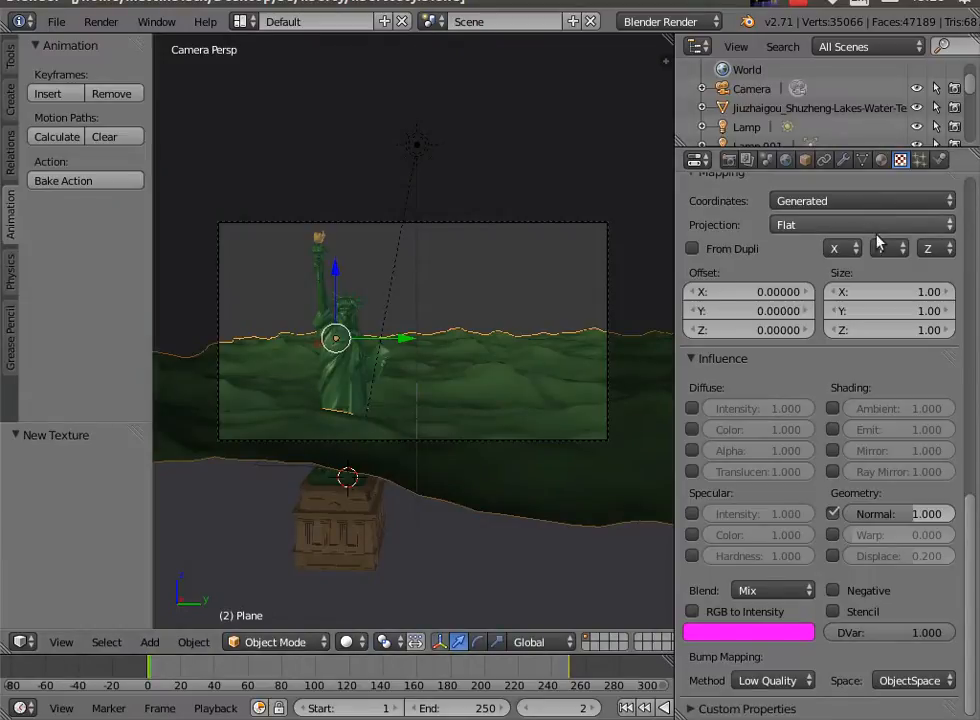
left_click(844, 161)
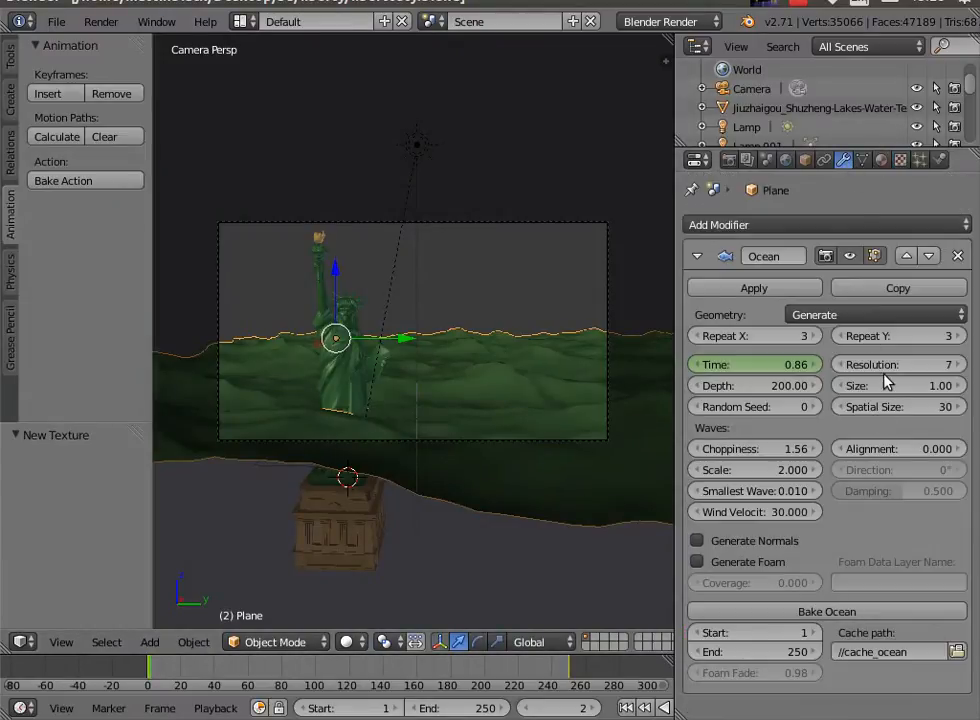
left_click_drag(862, 447, 950, 469)
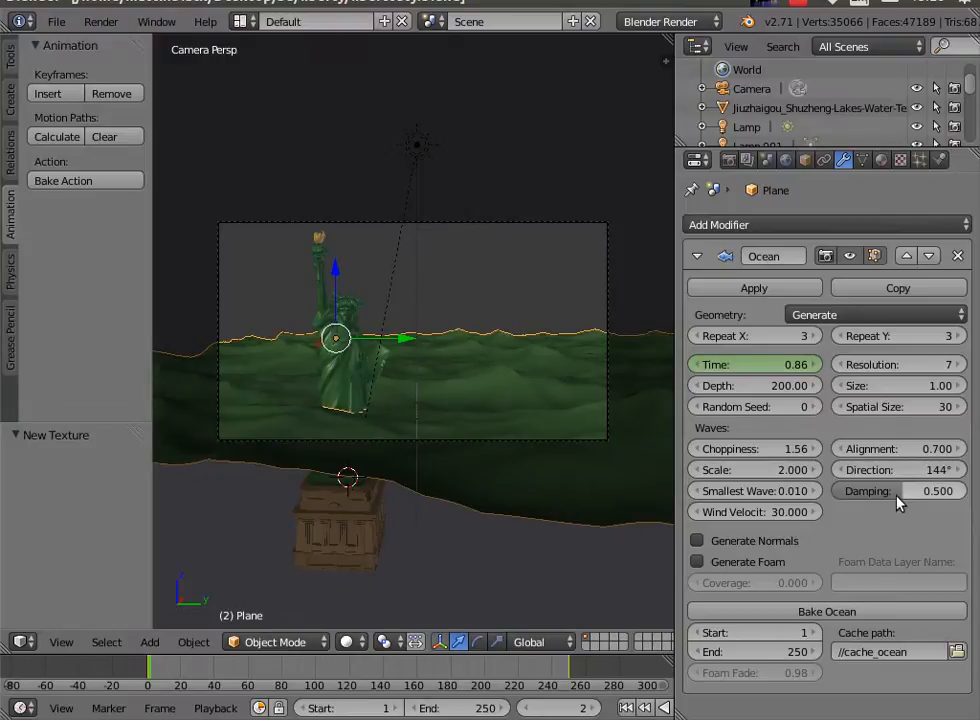
Set the Ocean modifier's choppiness to 0.72 and its wind velocity to 7.100.
left_click_drag(780, 519, 704, 512)
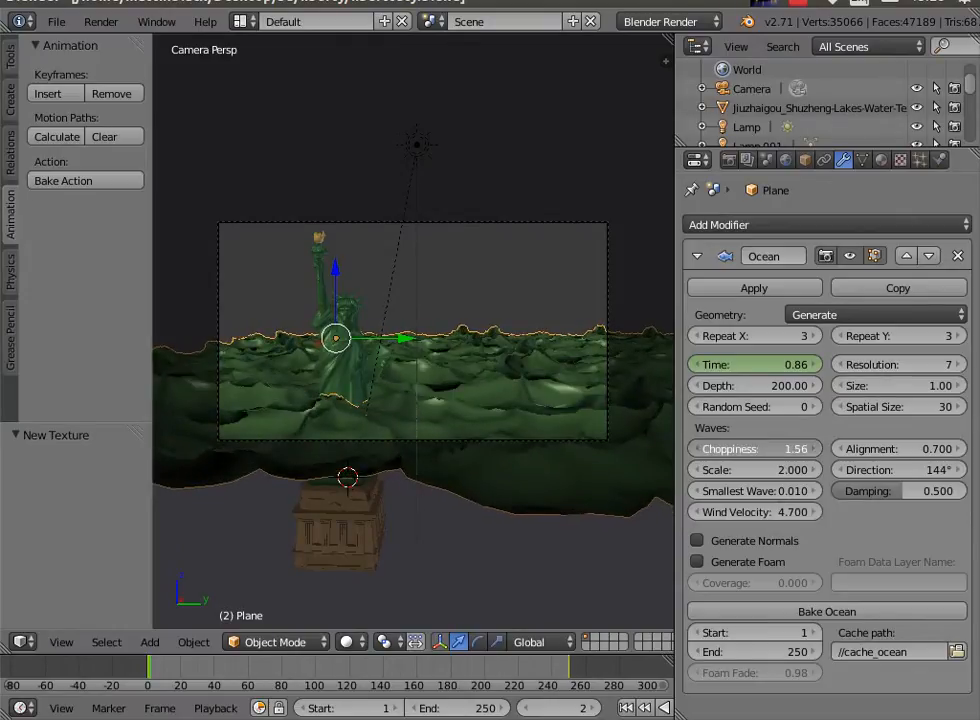
left_click_drag(745, 449, 728, 449)
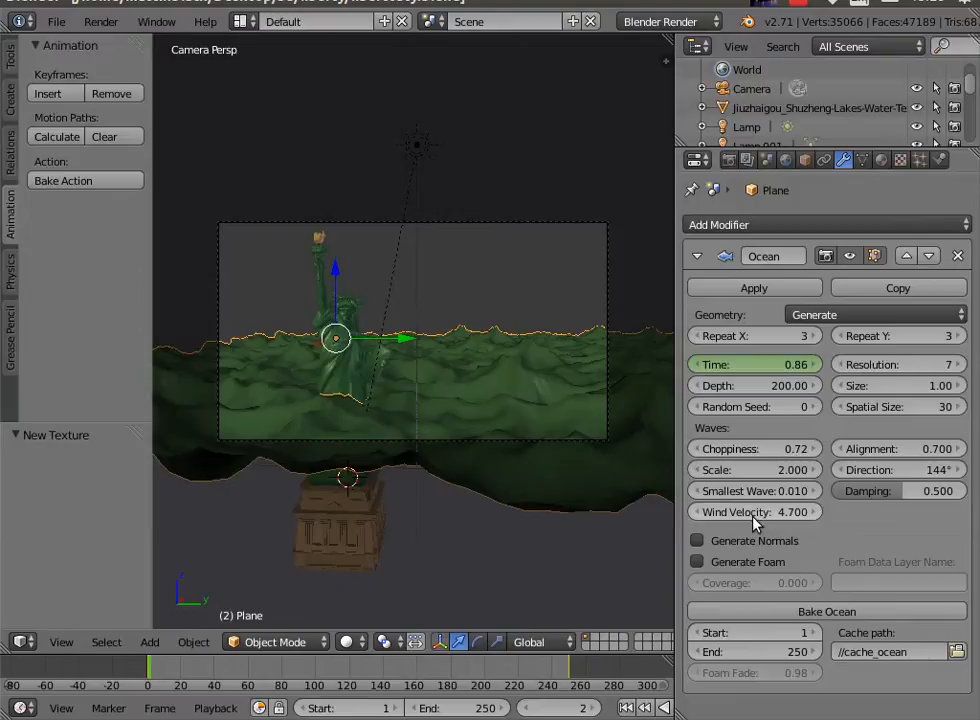
left_click_drag(753, 516, 797, 516)
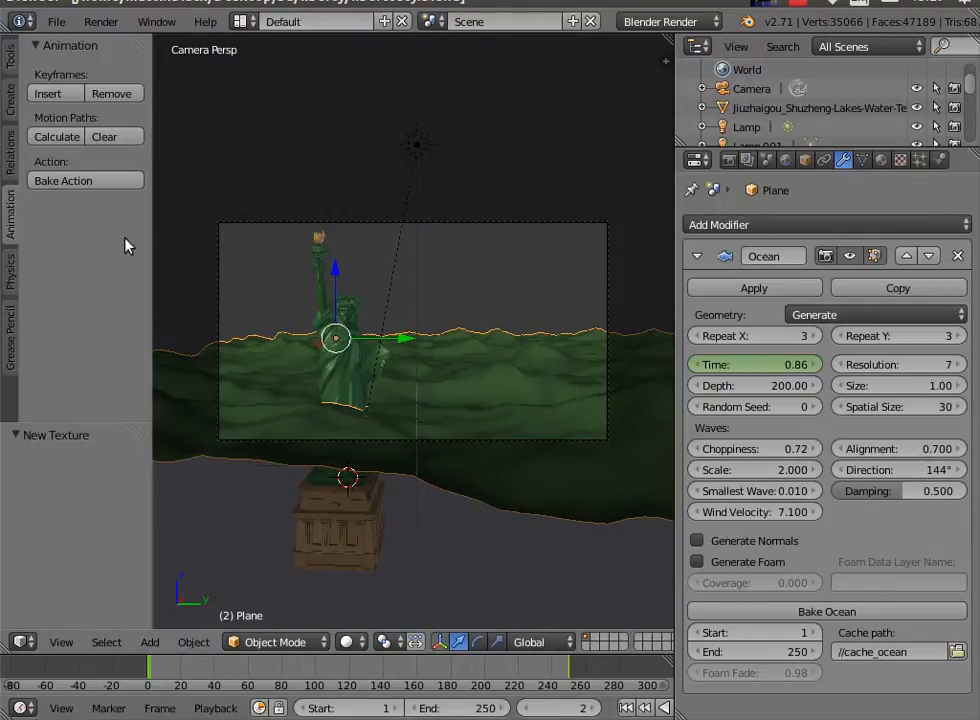
Import o-NEW-YORK-facebook.jpg from the liberty folder as an image plane.
left_click(54, 23)
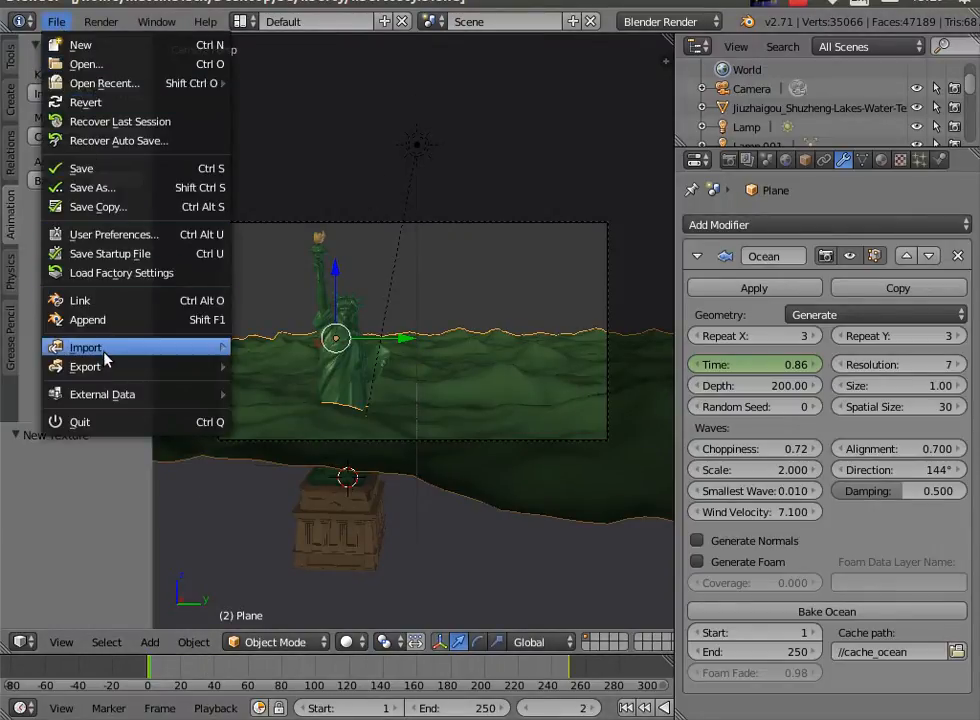
mouse_move(103, 350)
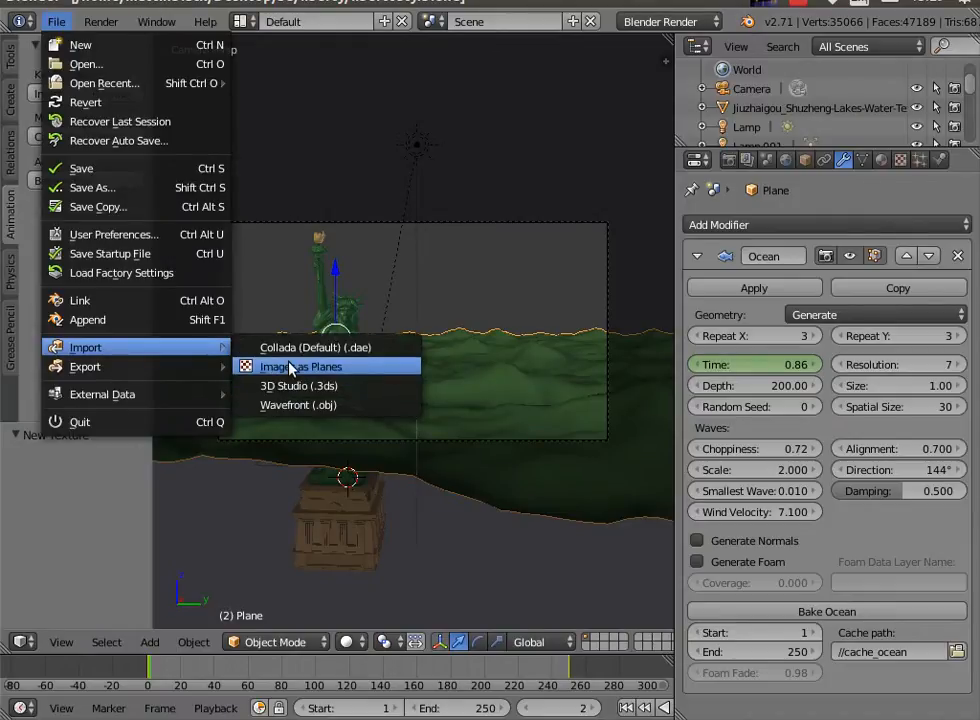
left_click(292, 368)
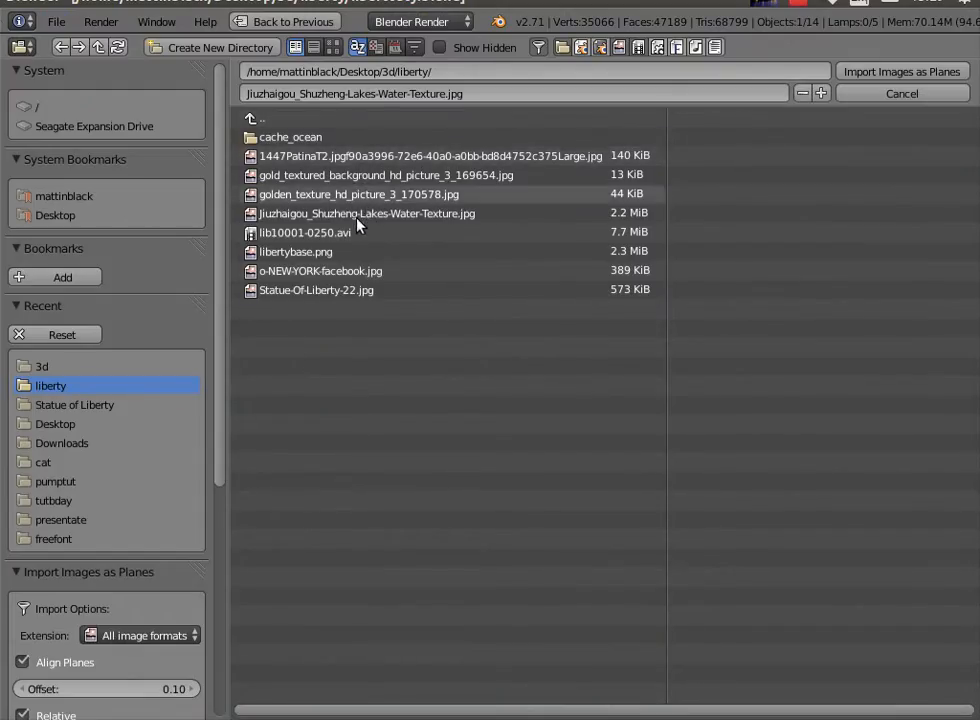
left_click(329, 272)
double_click(329, 272)
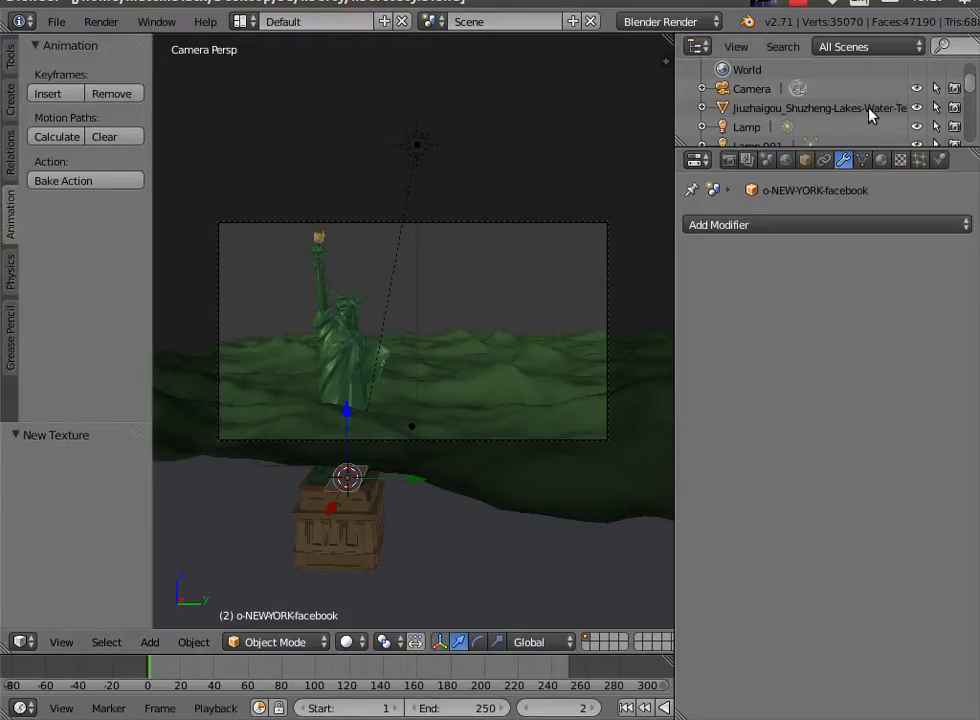
Stand the imported New York image plane upright by setting its X rotation to 90°.
left_click(805, 160)
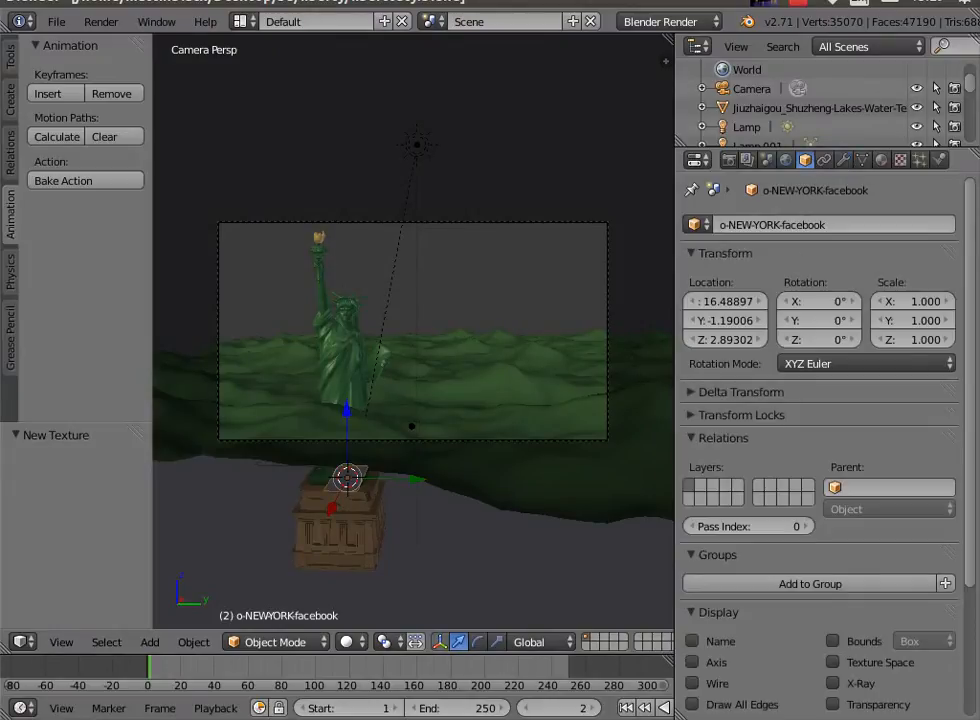
left_click(815, 303)
type("9")
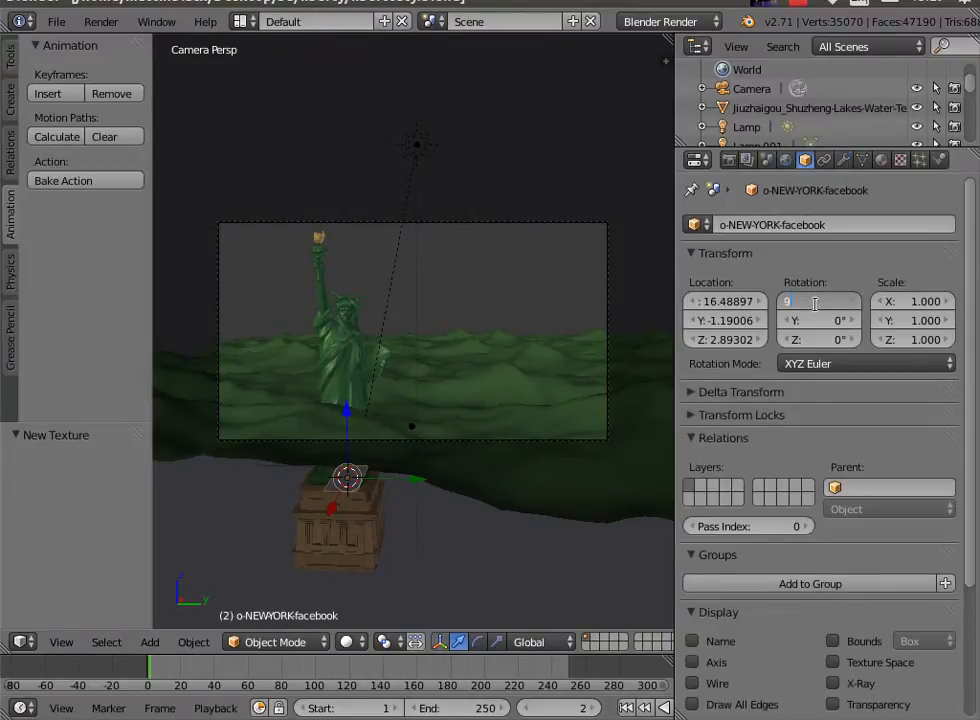
type("0")
key("Return")
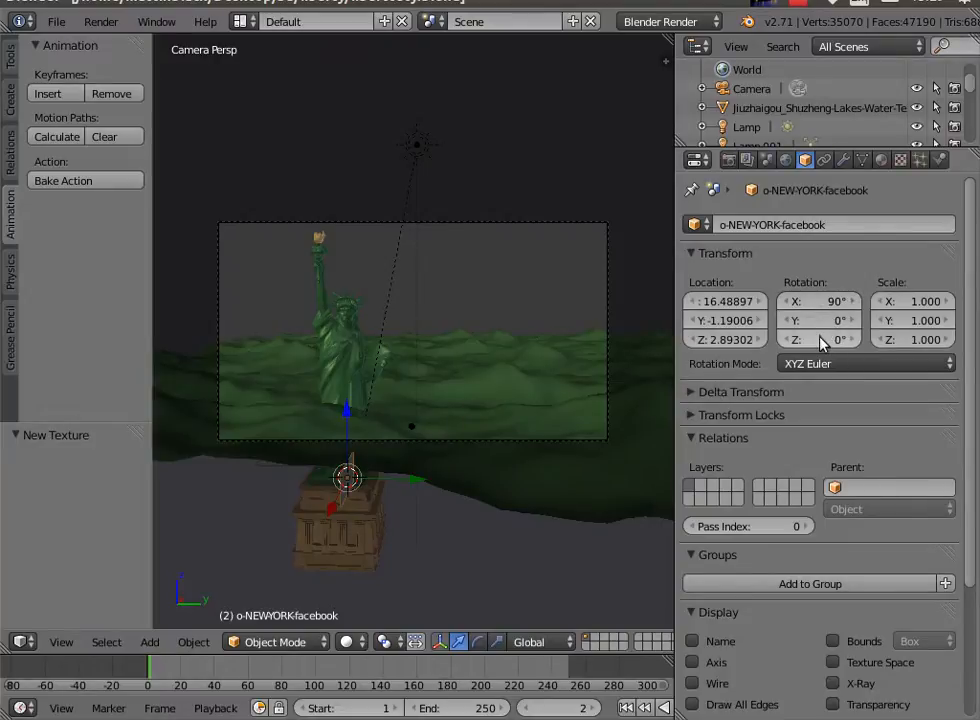
Rotate the New York image plane about -84° around the global Z axis so it faces the camera.
left_click(820, 340)
key("Return")
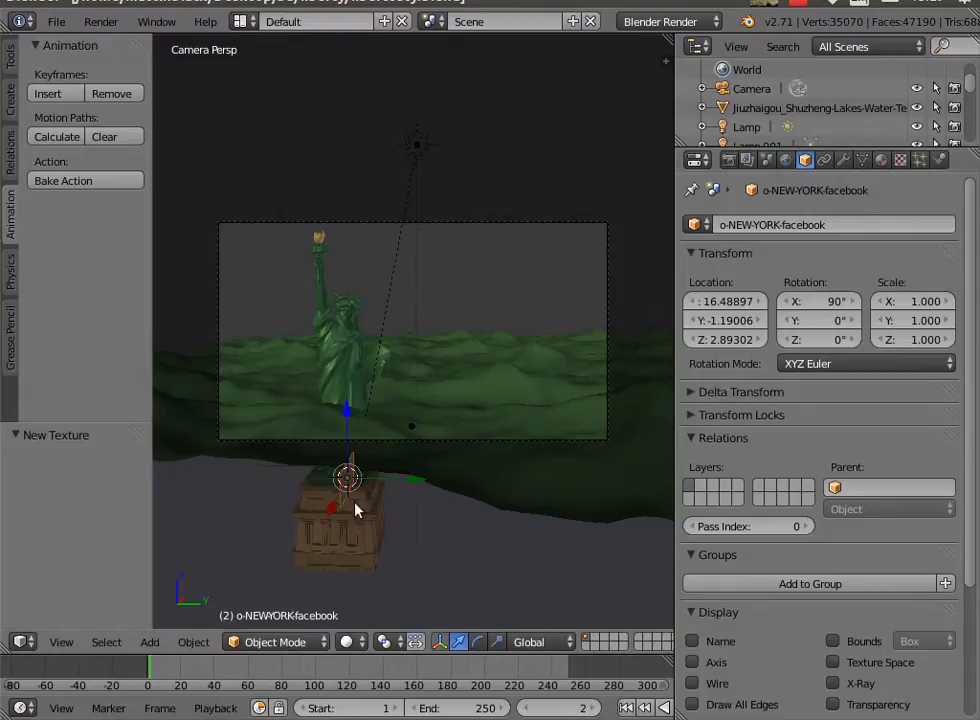
left_click(401, 528)
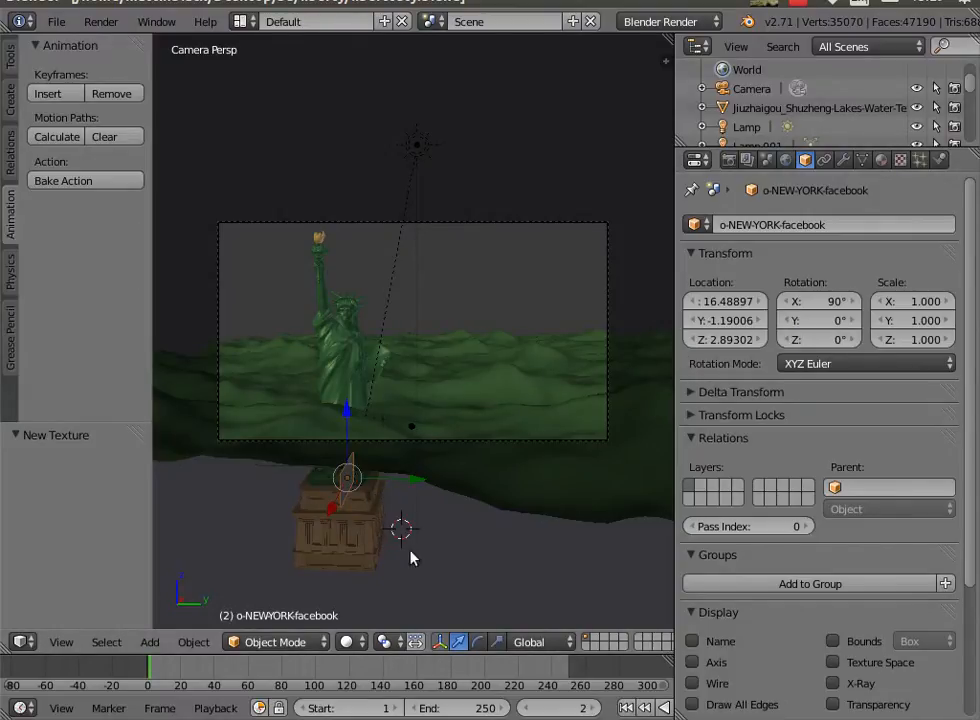
left_click(477, 642)
left_click_drag(410, 515, 341, 511)
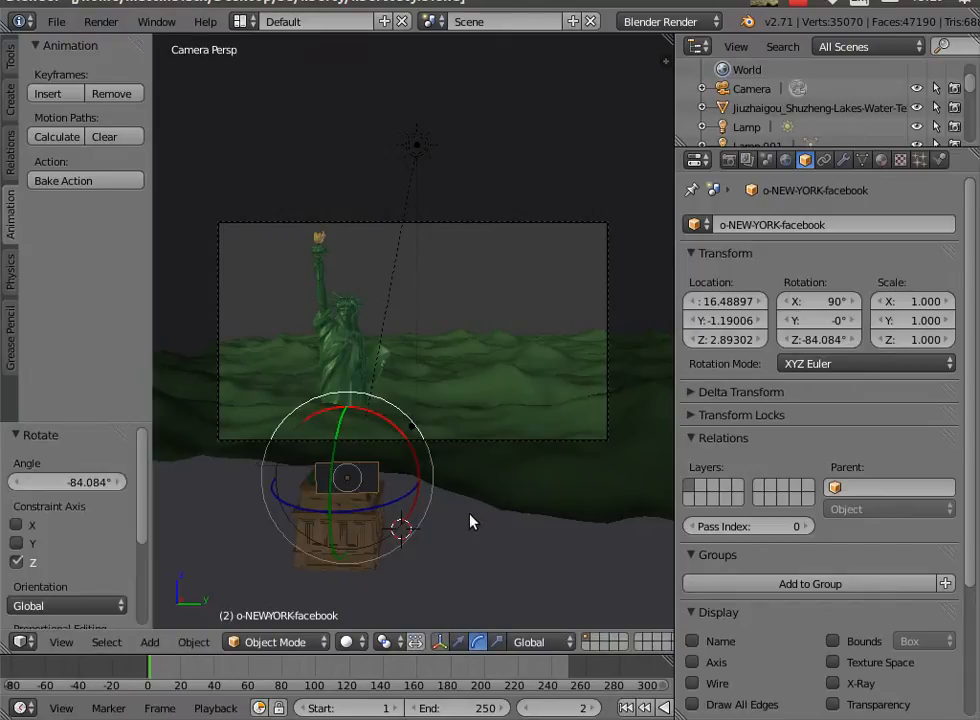
Raise the New York image plane about 4.4 units along Z and scale it up to about 4.86.
left_click(458, 641)
left_click_drag(350, 408, 346, 279)
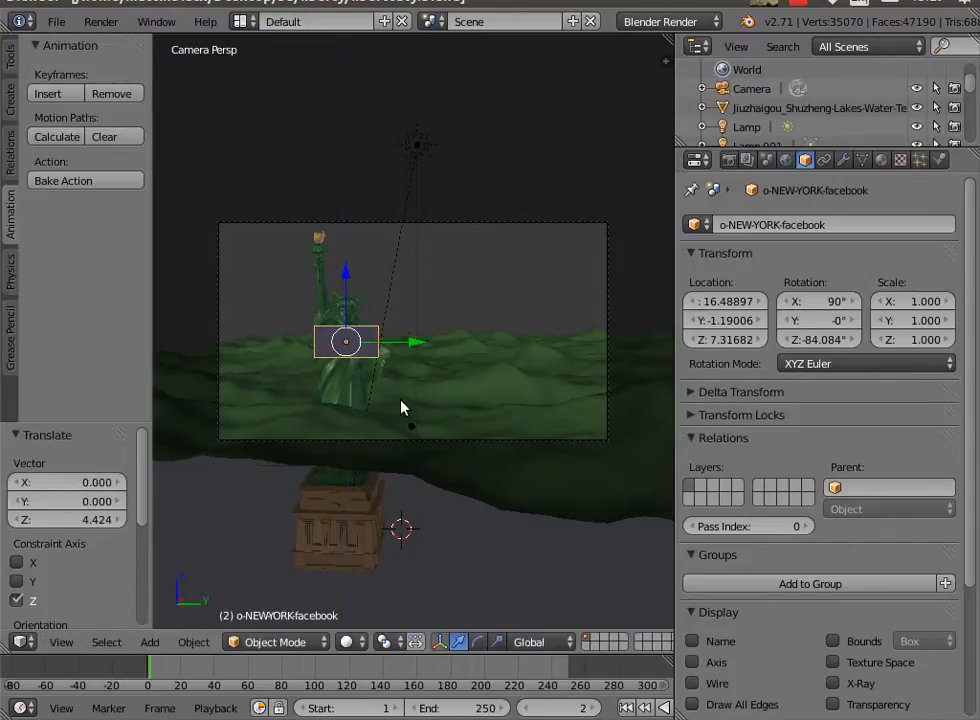
key("s")
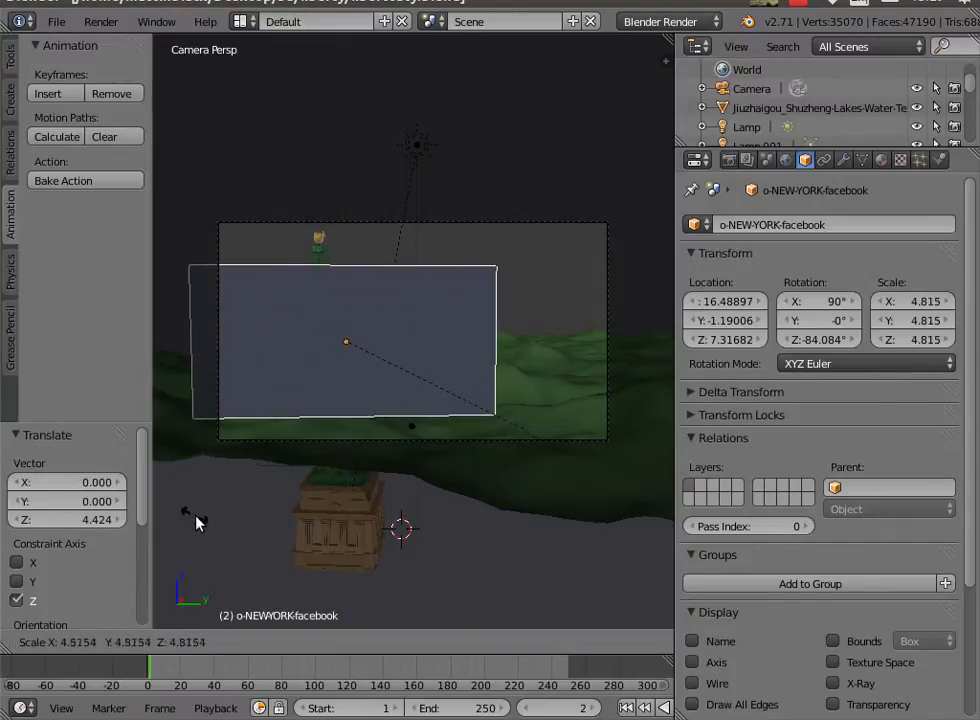
left_click(126, 490)
Move the New York image plane along X to about -69.6, at the far edge of the ocean, and return to the camera view.
middle_click_drag(203, 510, 312, 617)
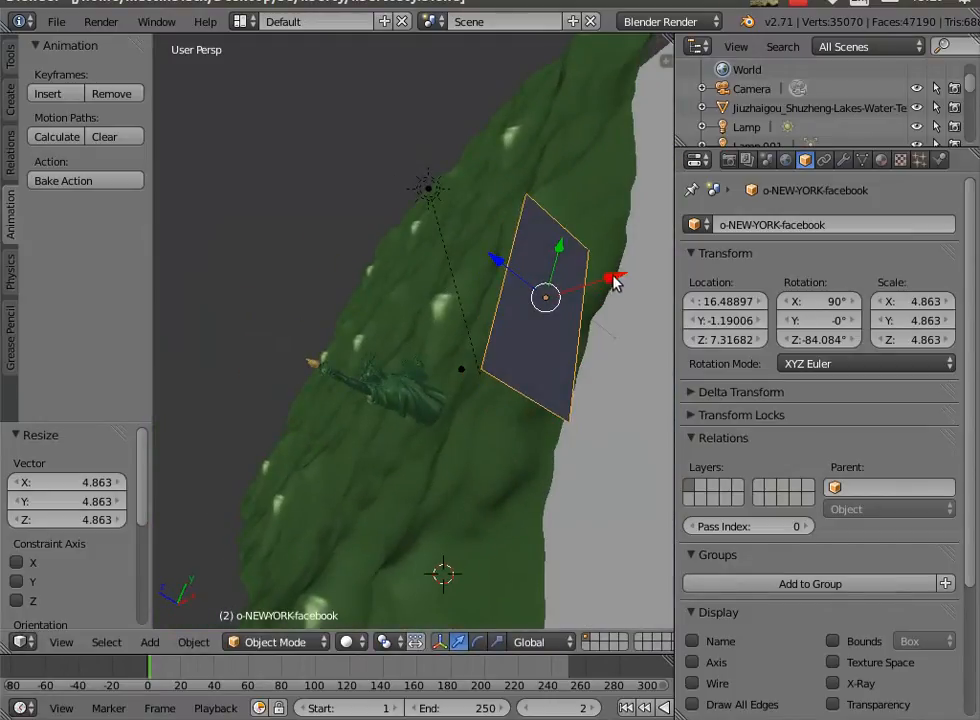
left_click_drag(614, 278, 355, 360)
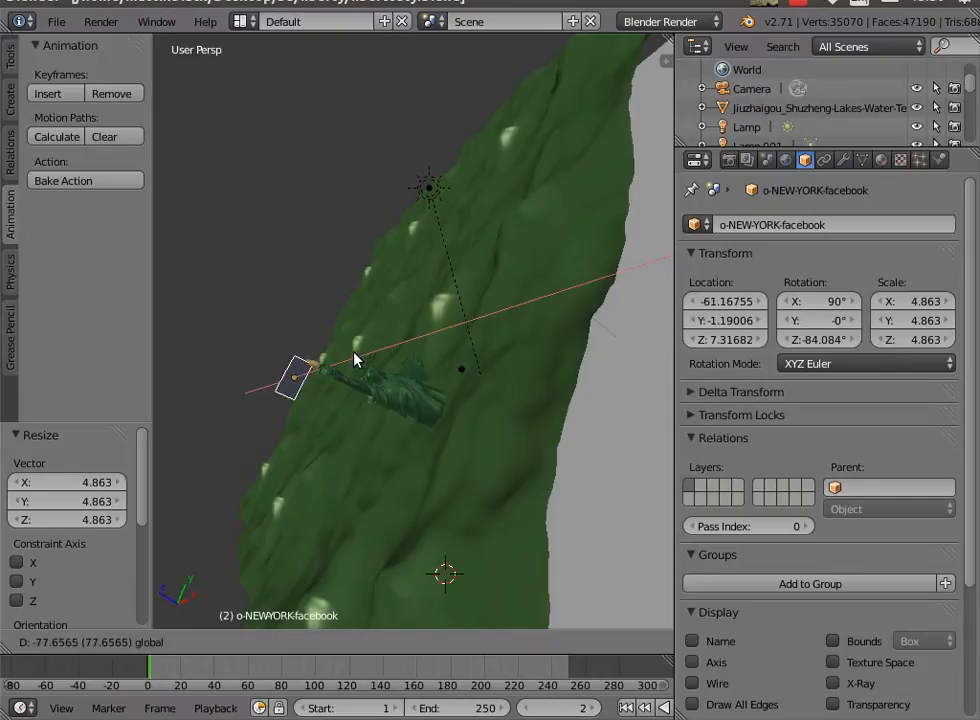
middle_click_drag(319, 473, 275, 510)
middle_click_drag(317, 420, 317, 361)
key("g")
key("x")
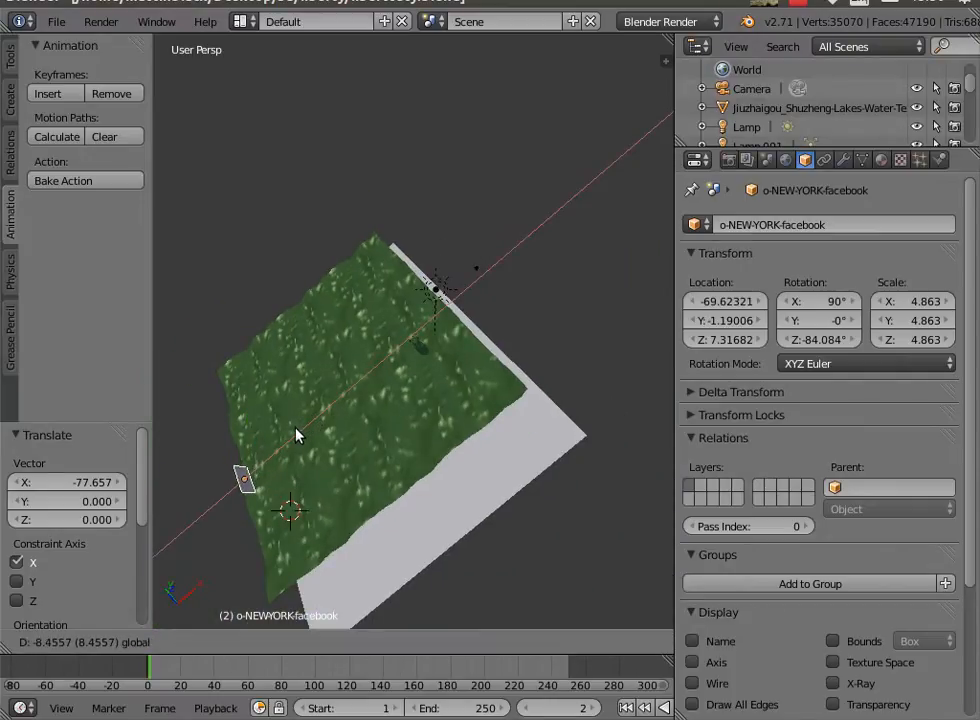
left_click(321, 503)
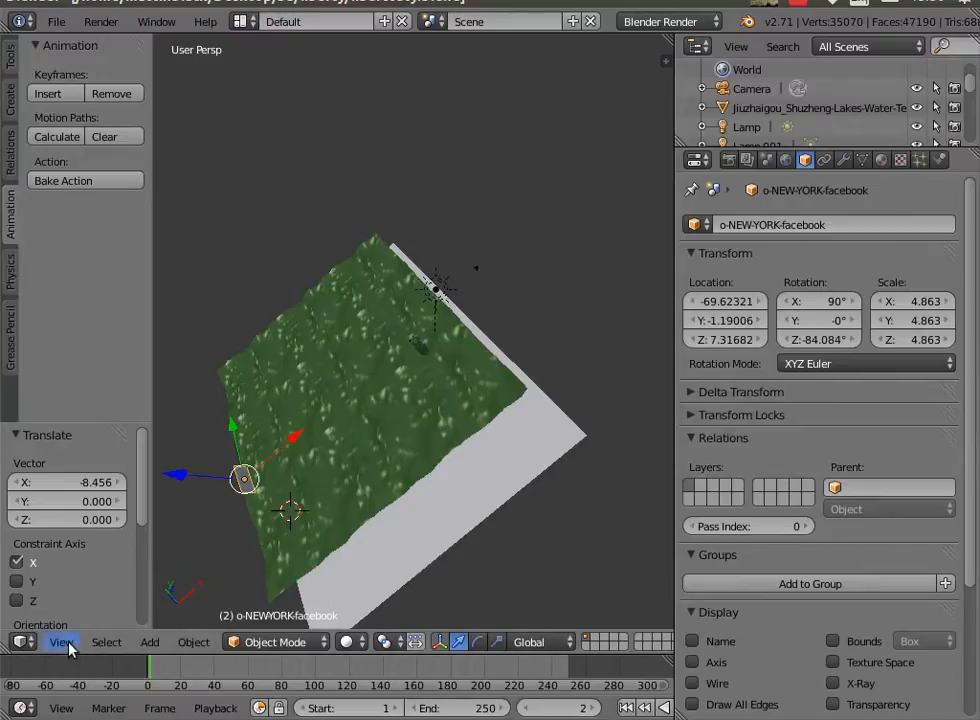
left_click(62, 643)
left_click(66, 574)
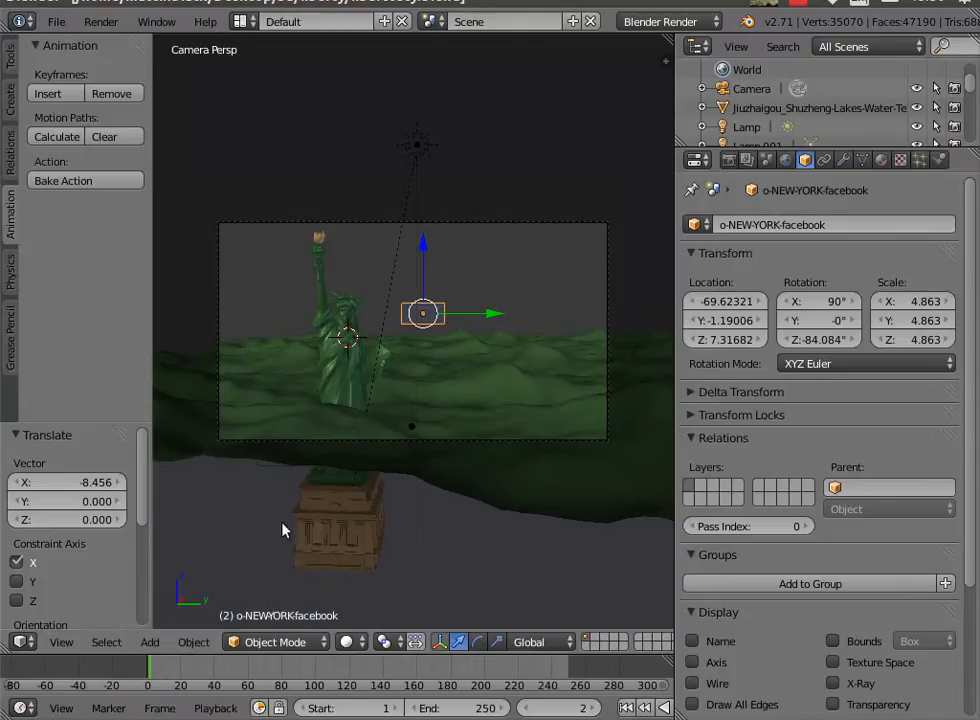
Preview the scene in Texture viewport shading, and return to Solid shading.
left_click(362, 642)
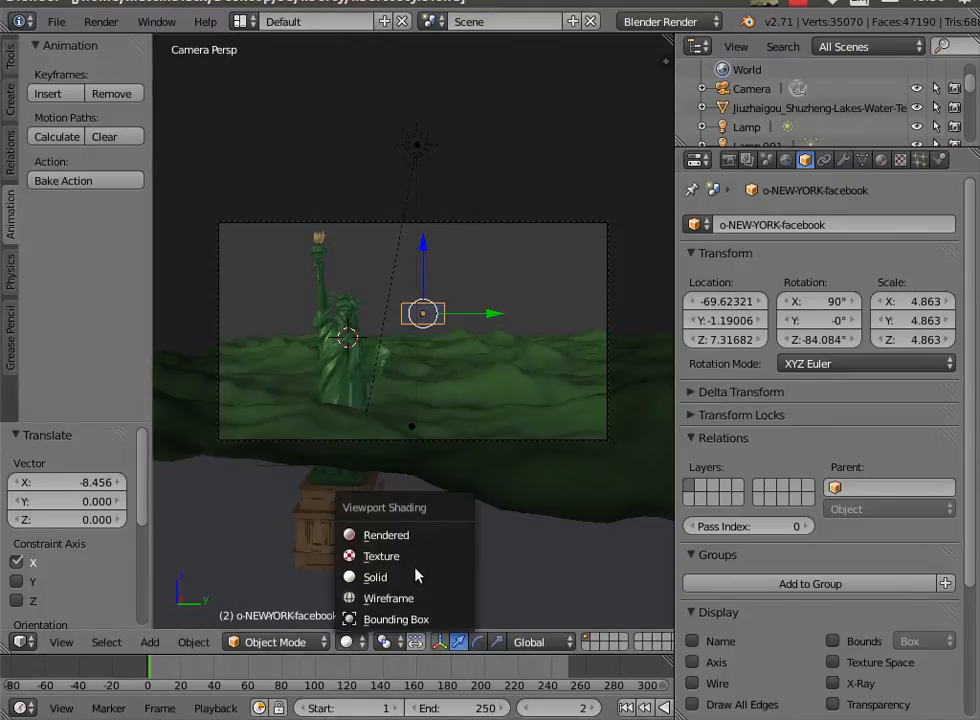
left_click(382, 556)
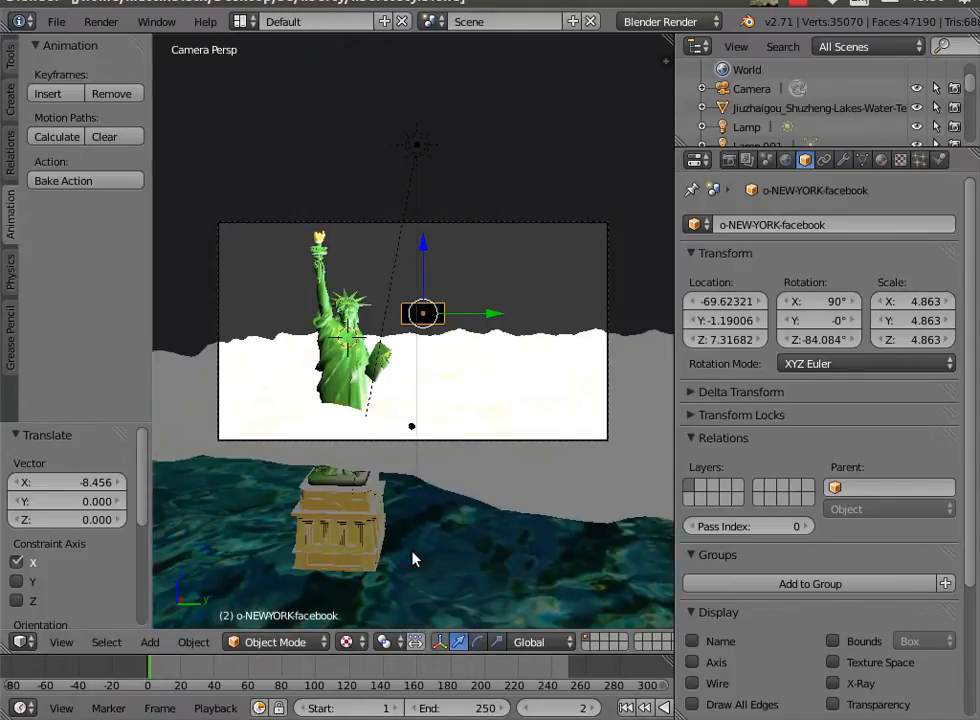
left_click(352, 642)
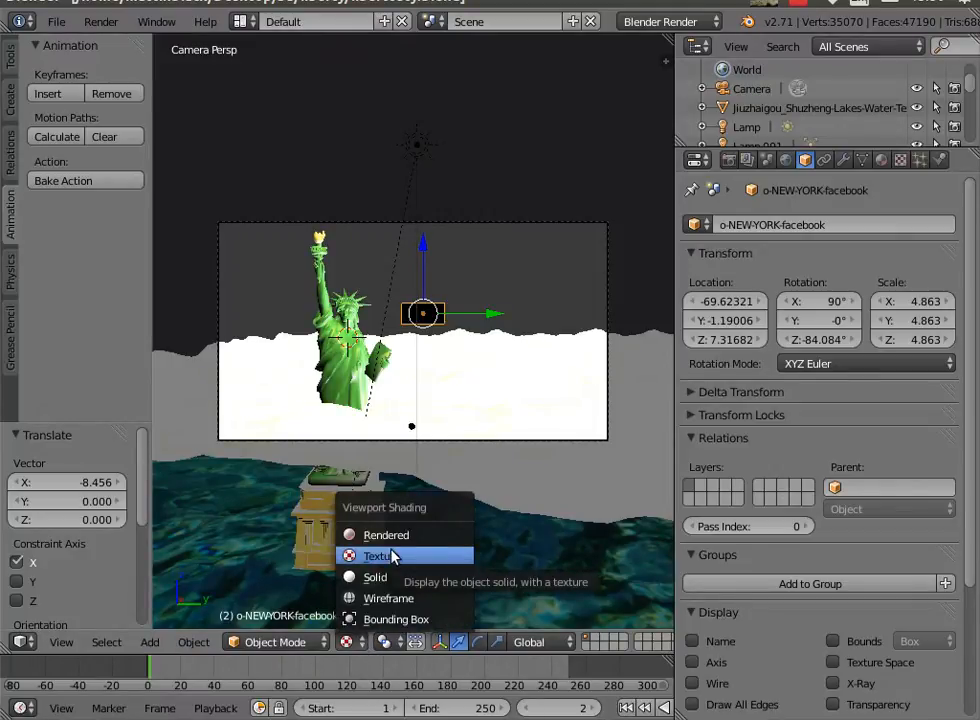
left_click(380, 556)
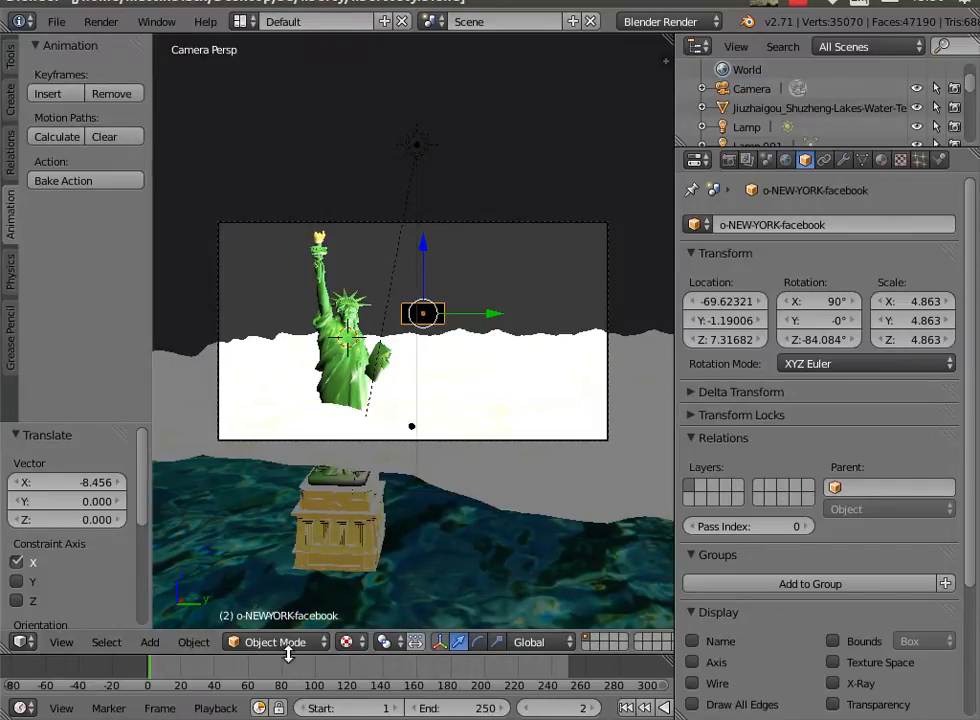
left_click(381, 644)
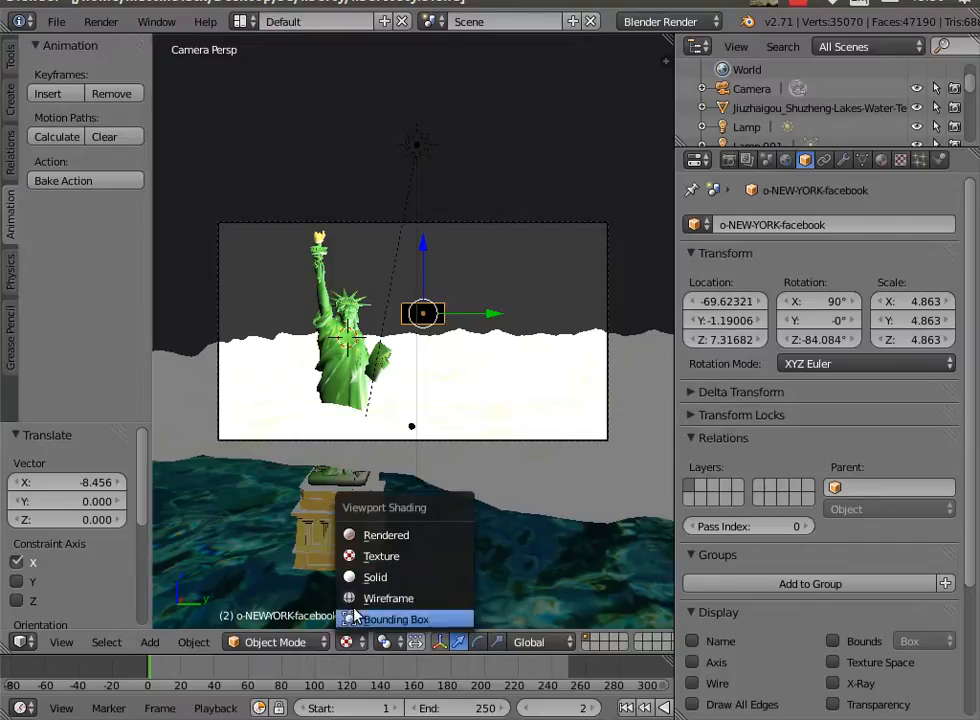
left_click(383, 556)
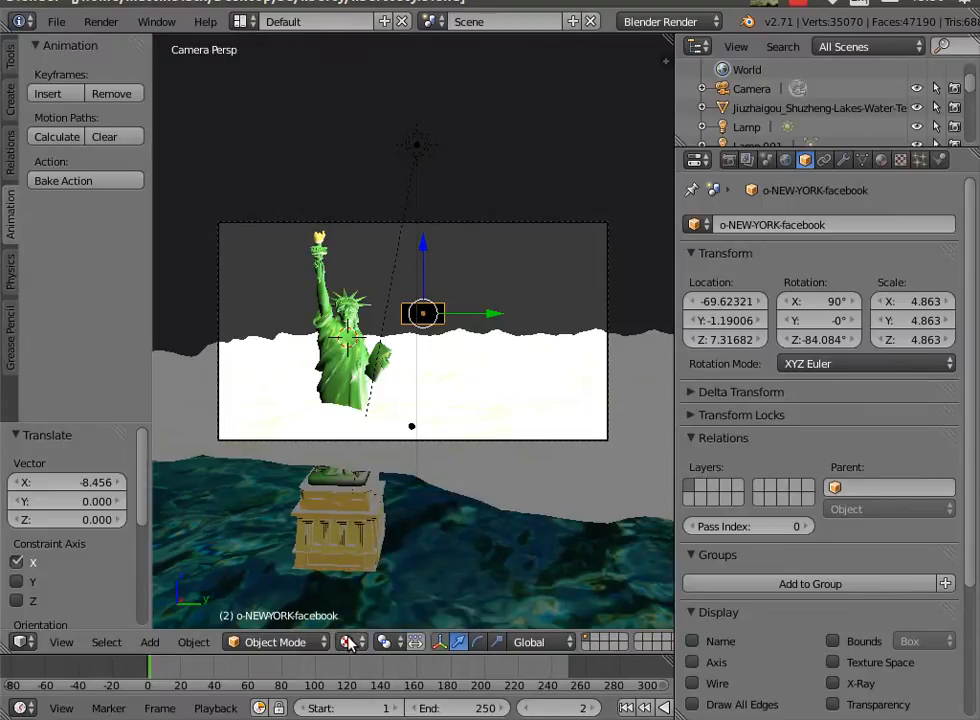
left_click(384, 641)
left_click(377, 578)
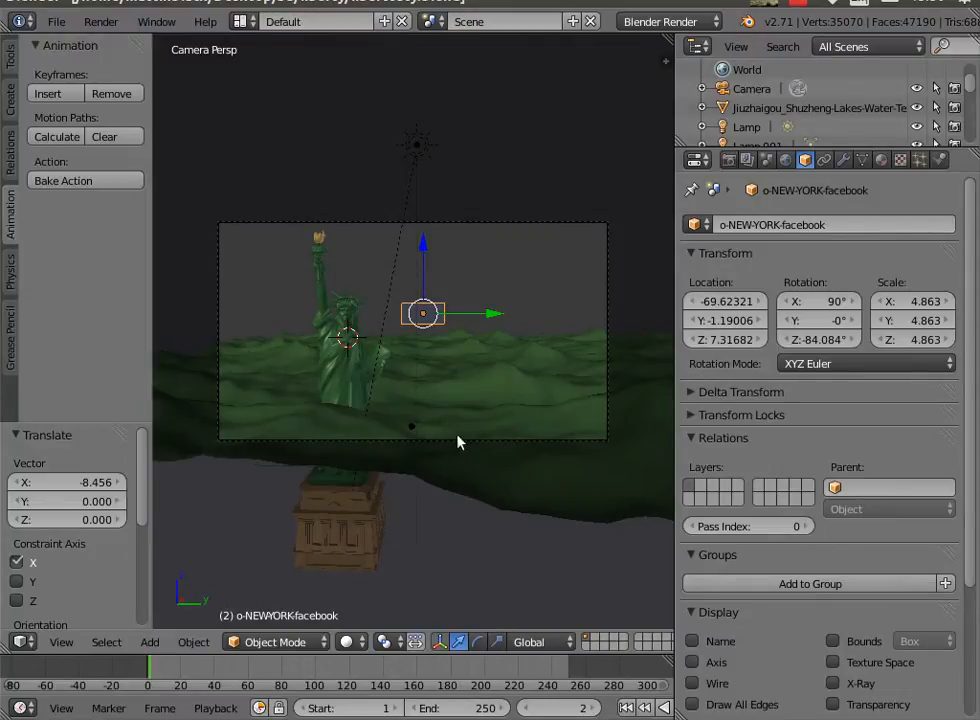
Rotate the lamp above the statue about -38° around the global X axis.
scroll(383, 390, "down", 2)
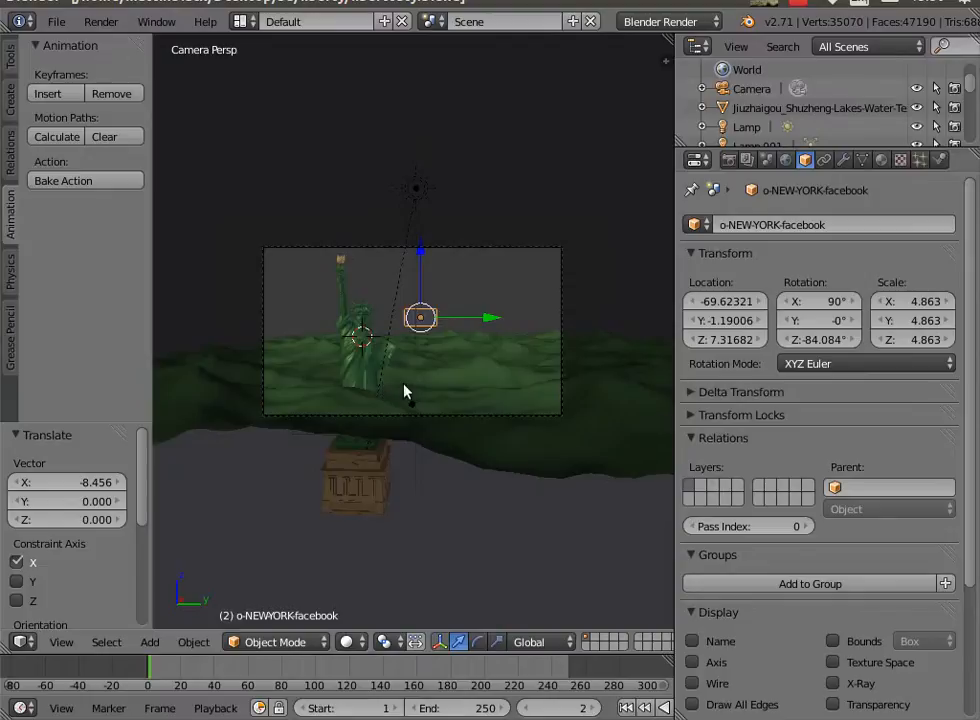
scroll(407, 392, "up", 2)
middle_click_drag(429, 385, 590, 268)
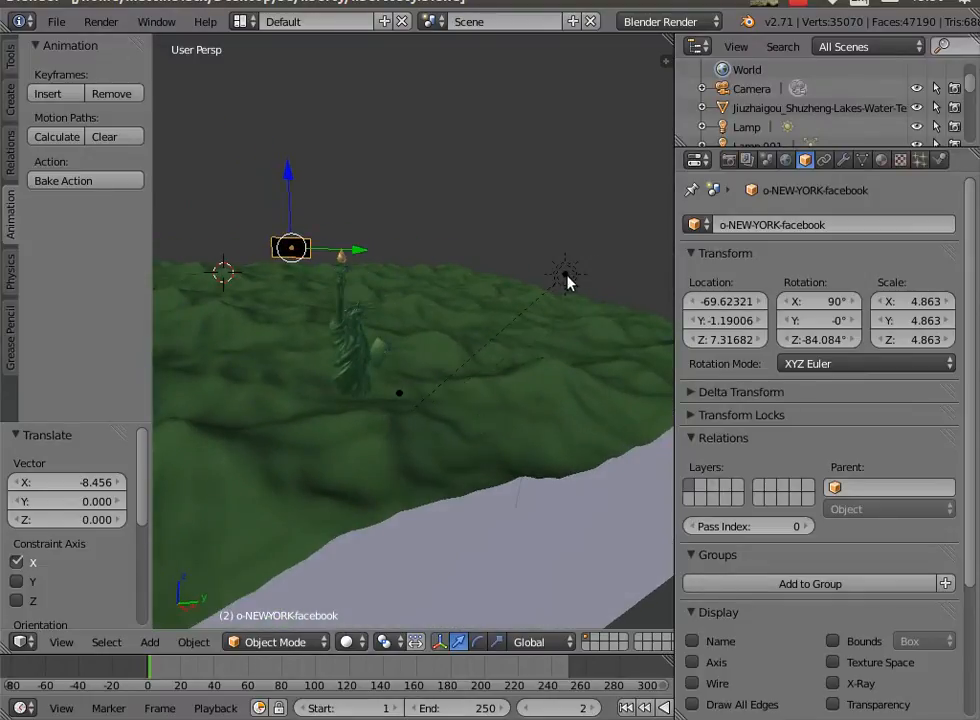
right_click(565, 276)
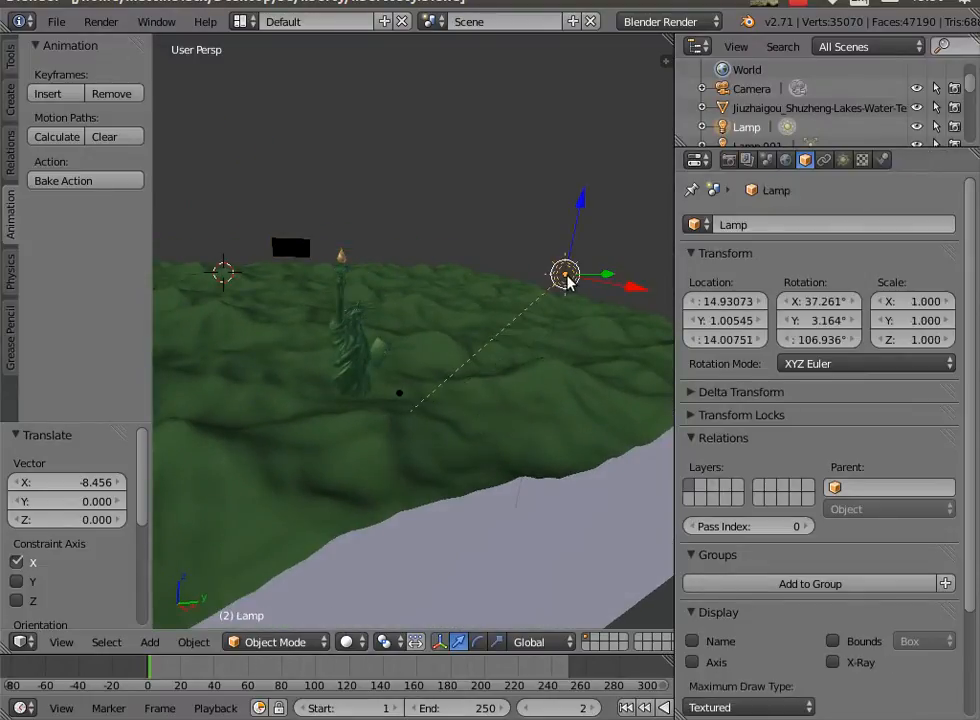
left_click(475, 642)
left_click_drag(606, 218, 634, 257)
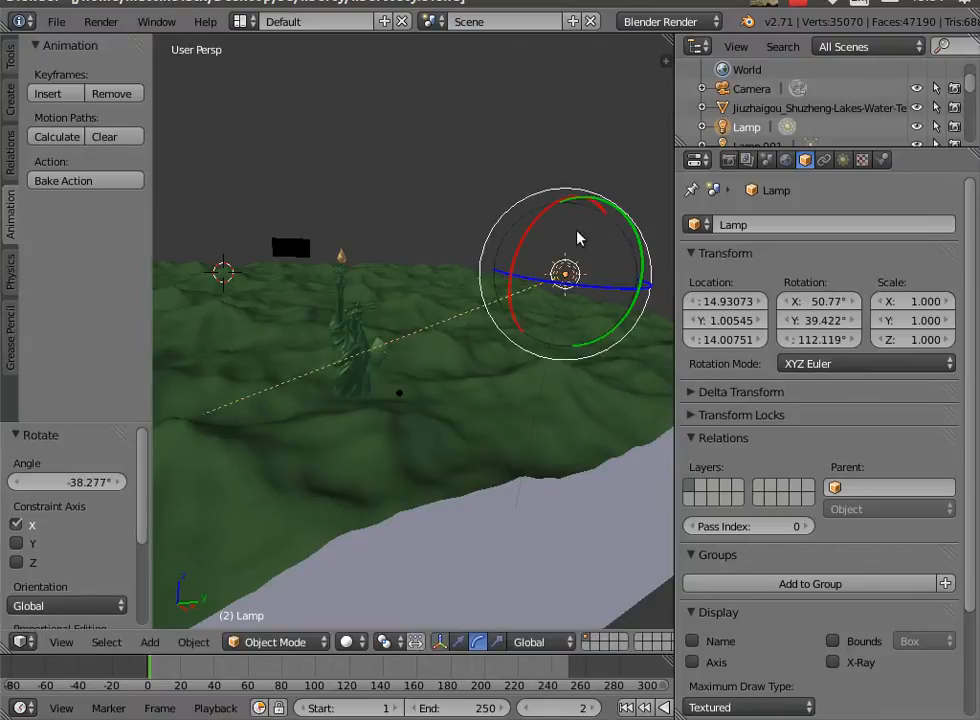
Select the New York image plane and scale it up about 7.7 times in the camera view.
right_click(305, 252)
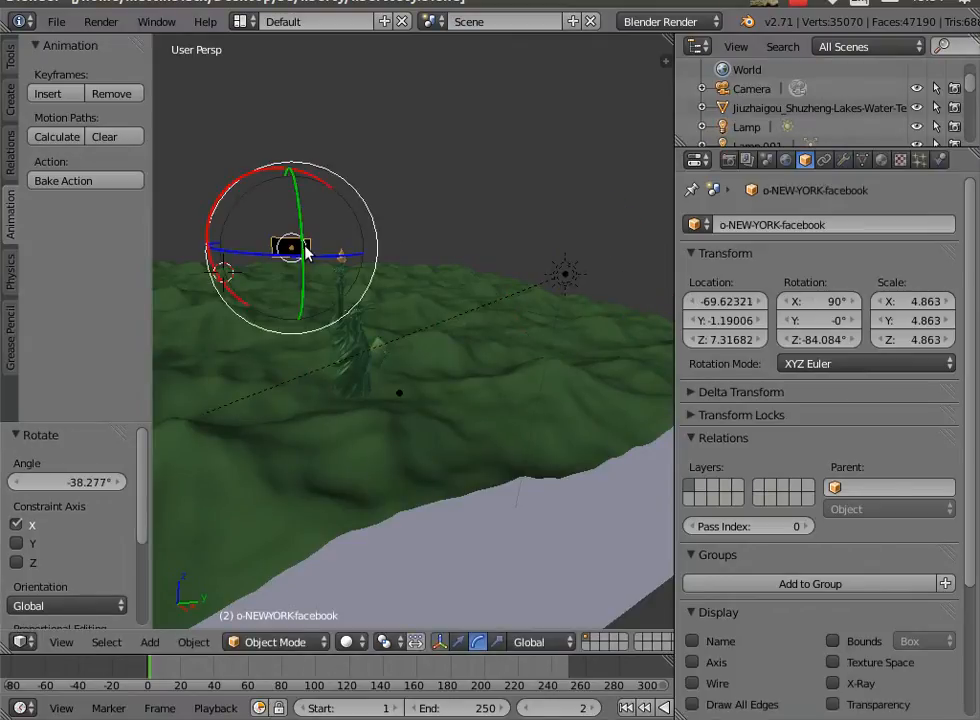
left_click(58, 642)
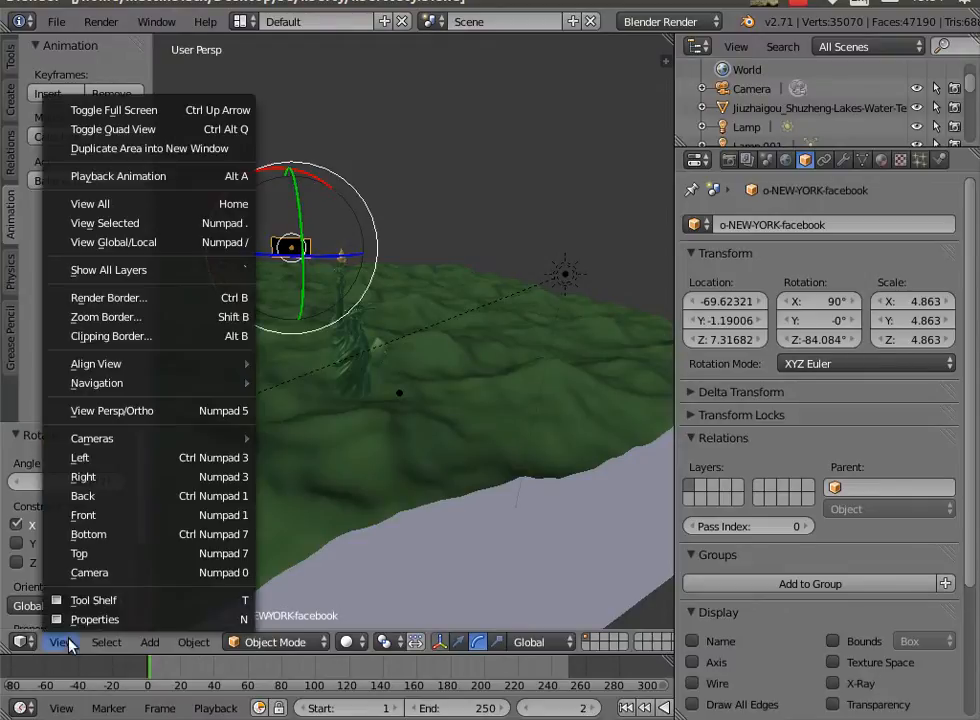
left_click(92, 575)
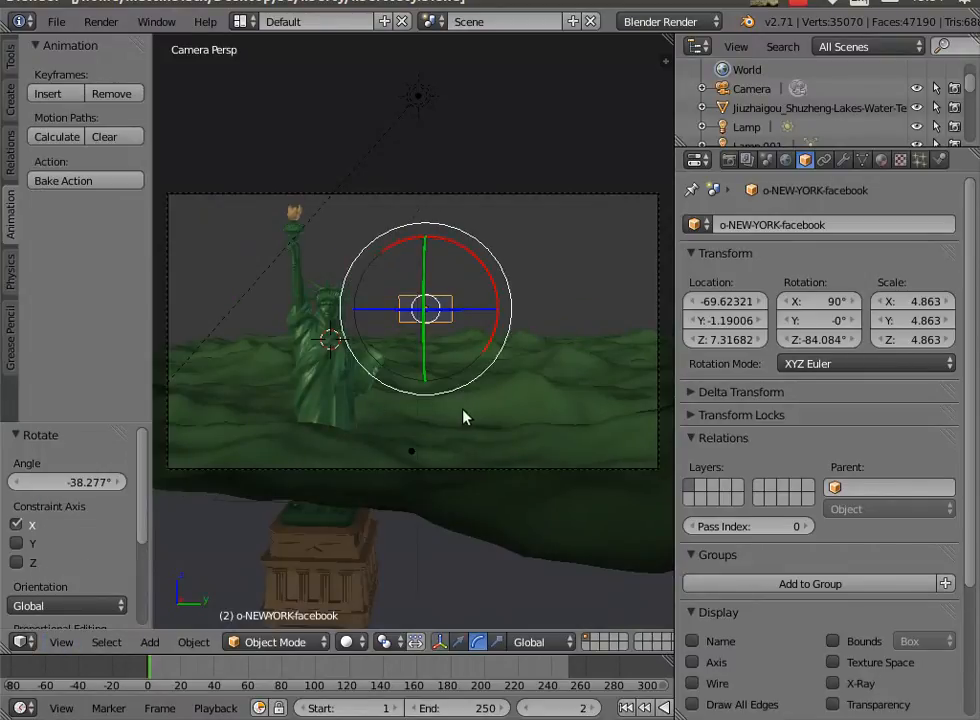
key("s")
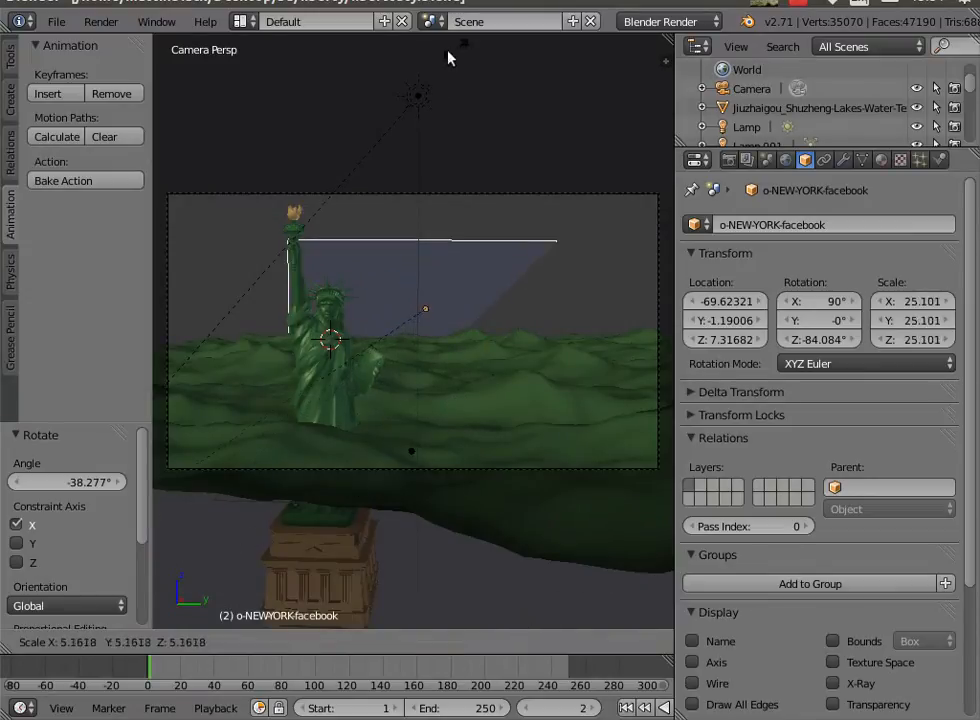
left_click(194, 136)
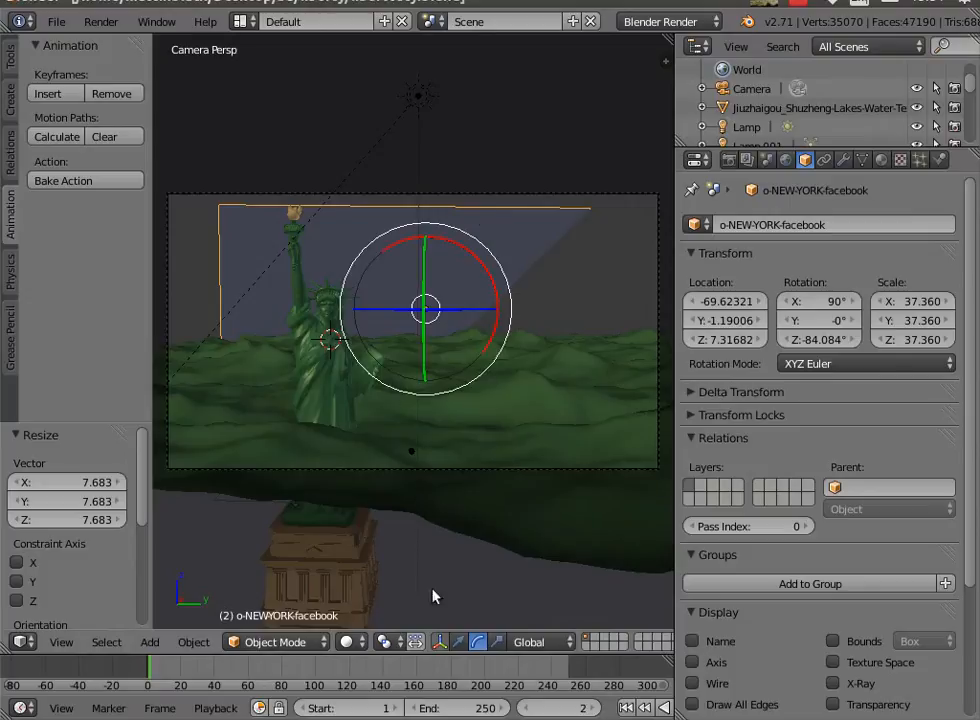
Move the New York image plane up about 3.5 units along Z and about -3.7 units along Y.
left_click(460, 641)
left_click_drag(430, 256, 431, 228)
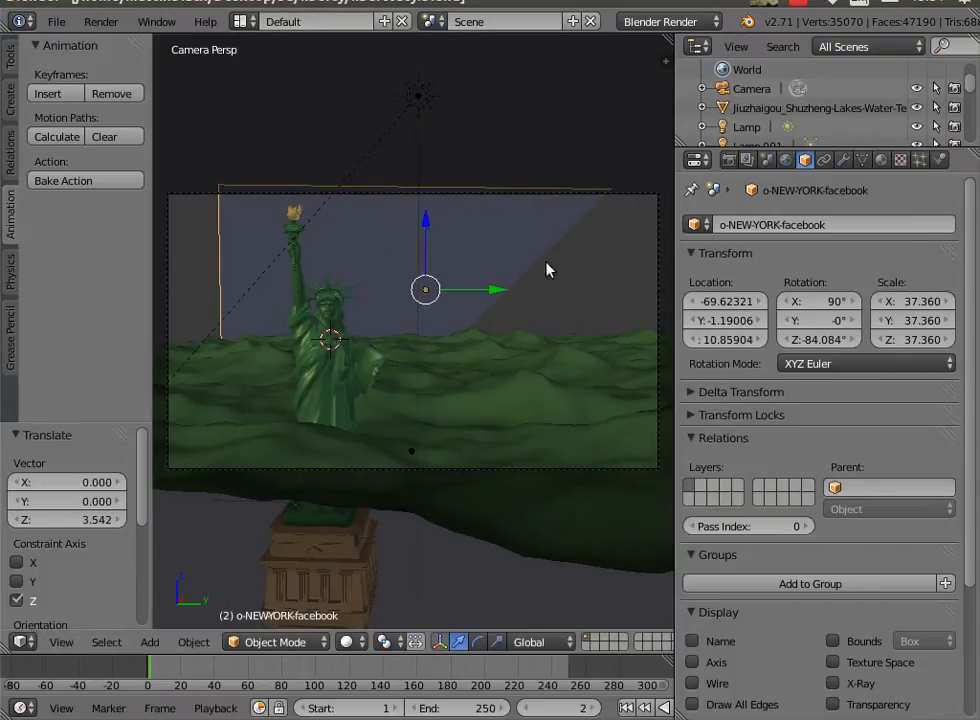
left_click_drag(499, 291, 480, 300)
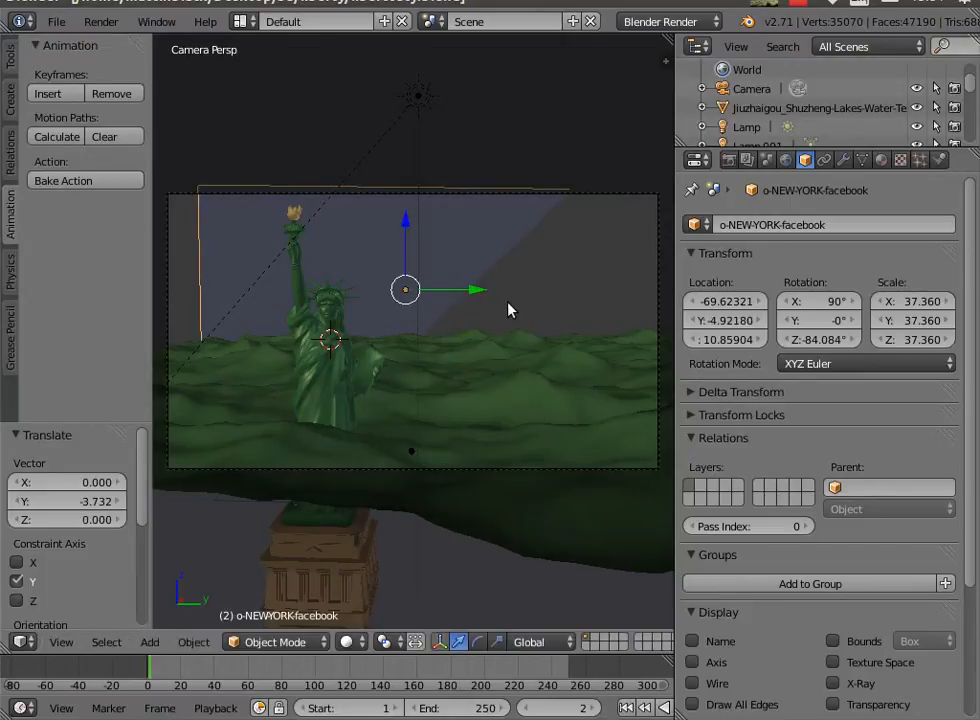
Scale the New York image plane up to about 56.8 and move it about 2.8 units along Y.
key("s")
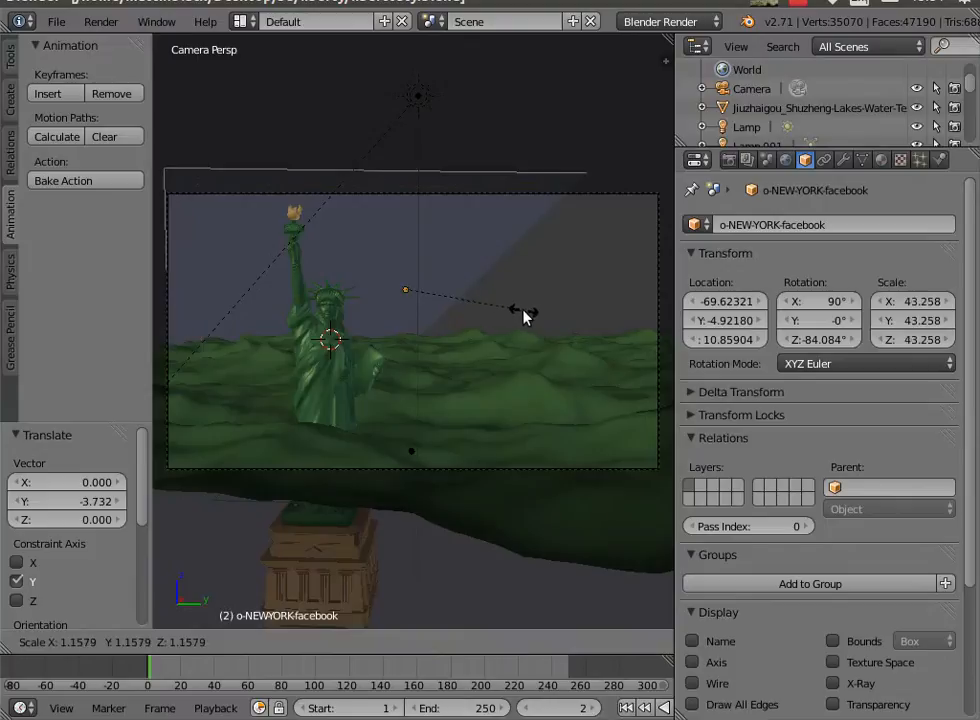
left_click(525, 316)
mouse_move(490, 289)
left_mouse_down()
mouse_move(479, 295)
mouse_move(490, 306)
mouse_move(475, 280)
left_mouse_up()
key("s")
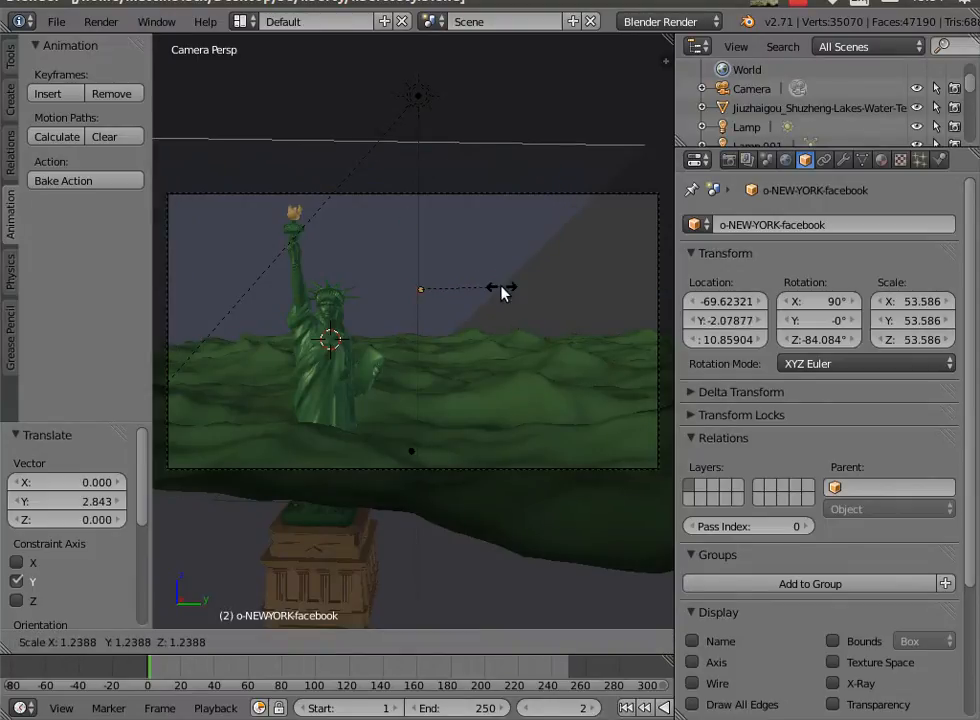
left_click(508, 291)
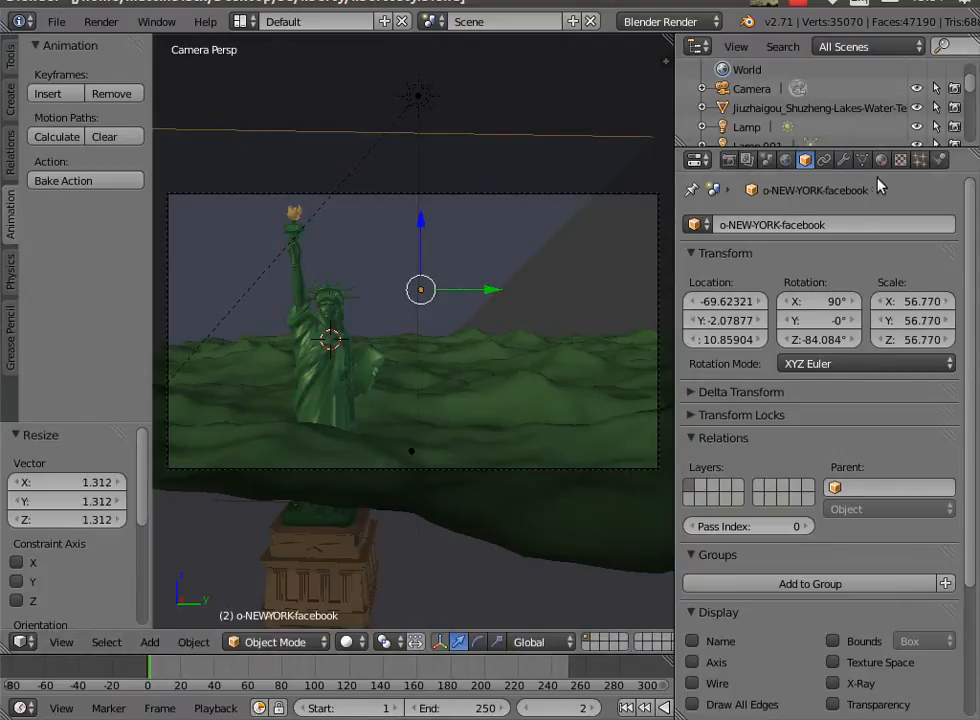
Select the camera and set its clipping end distance to 200.
left_click(752, 89)
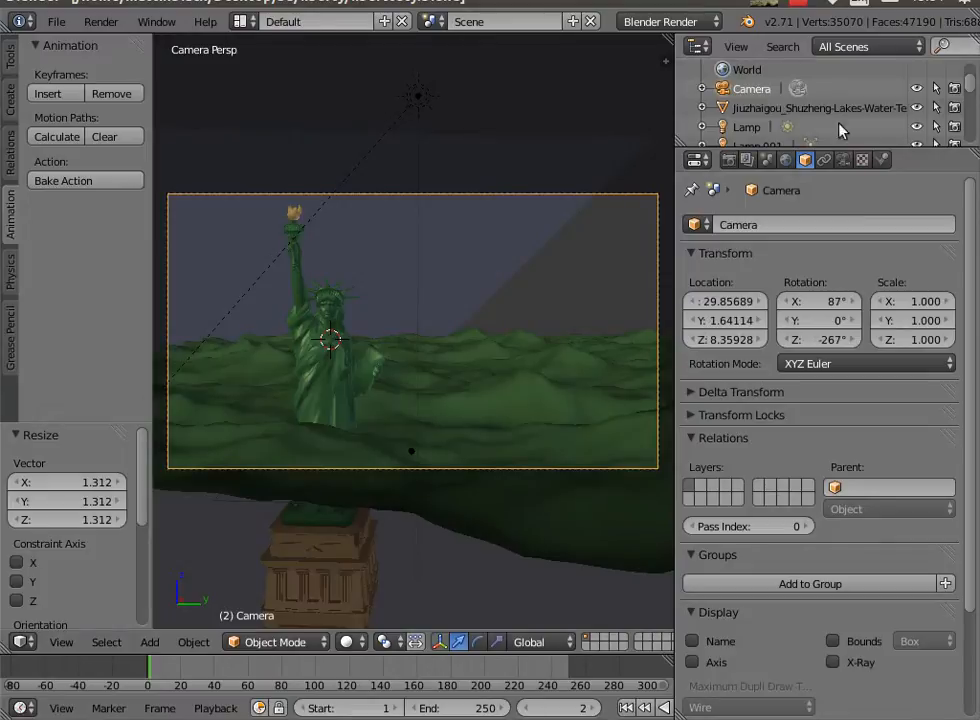
left_click(843, 161)
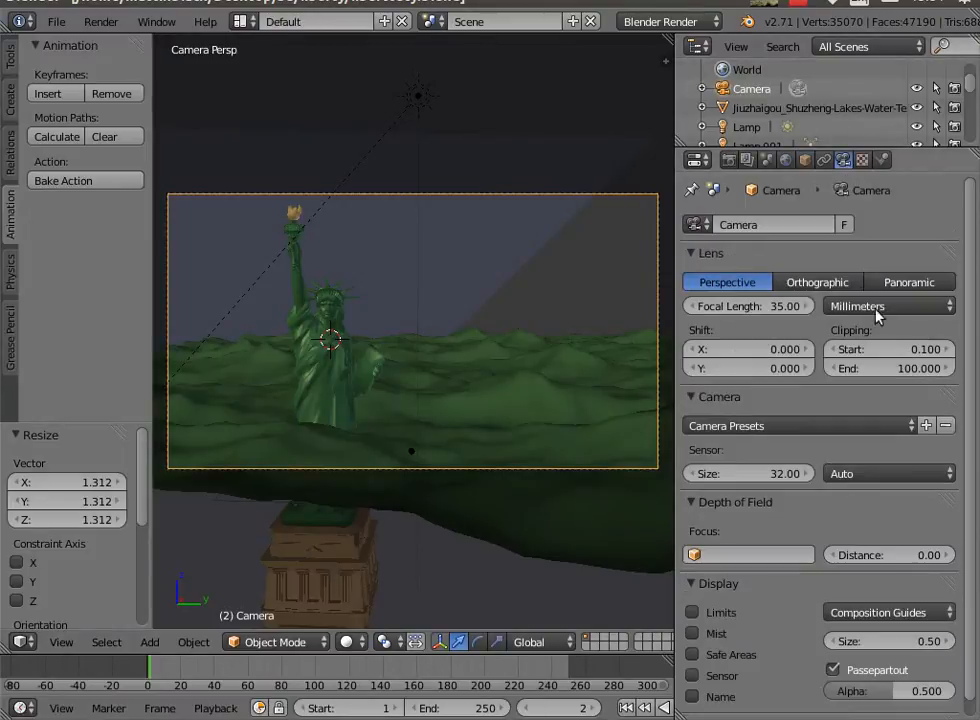
left_click(894, 370)
type("200")
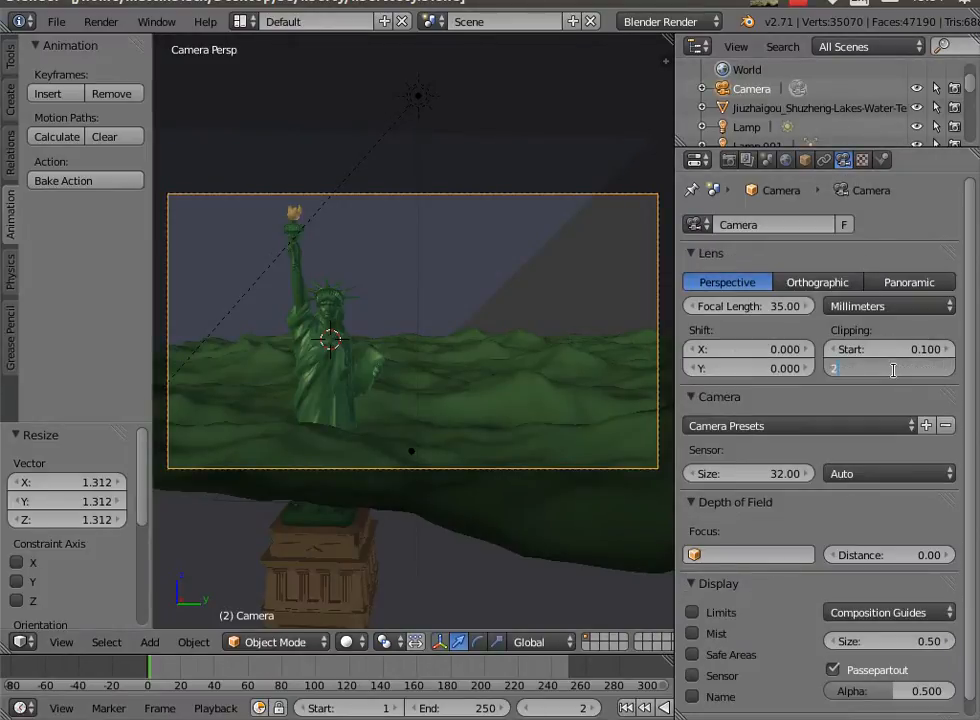
key("Return")
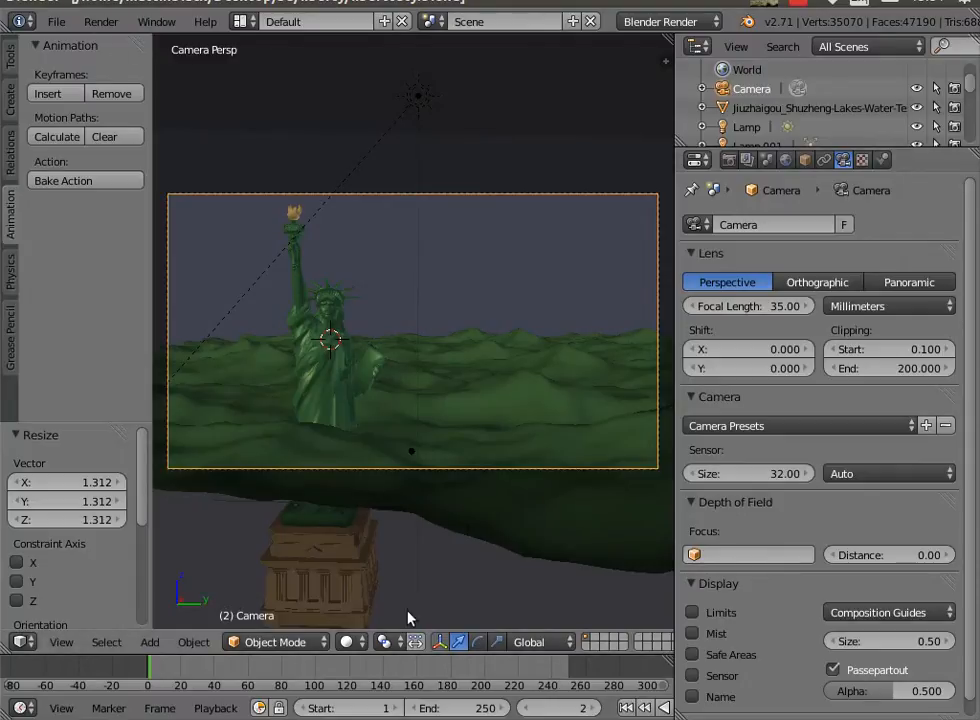
Switch the viewport to Texture shading and make the New York image plane's material shadeless.
left_click(356, 646)
left_click(388, 558)
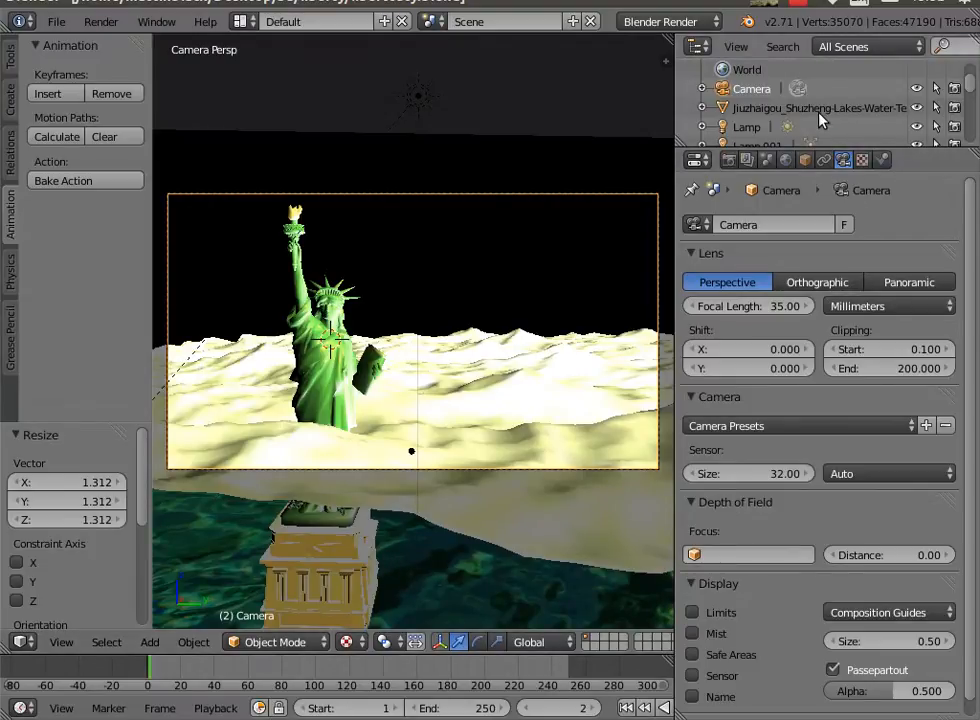
scroll(818, 119, "down", 8)
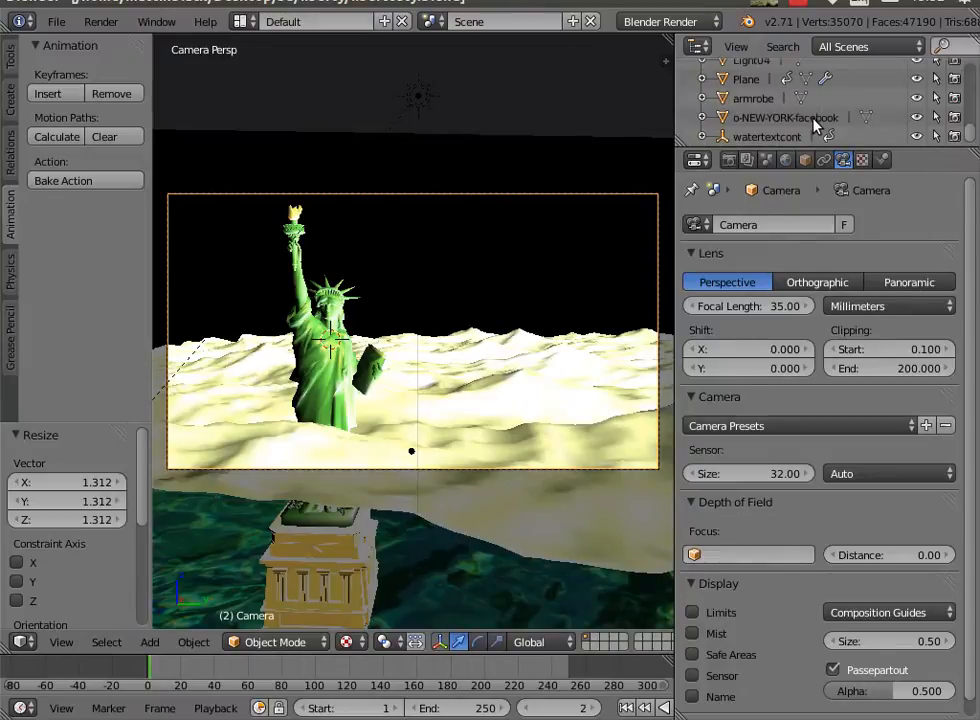
left_click(786, 118)
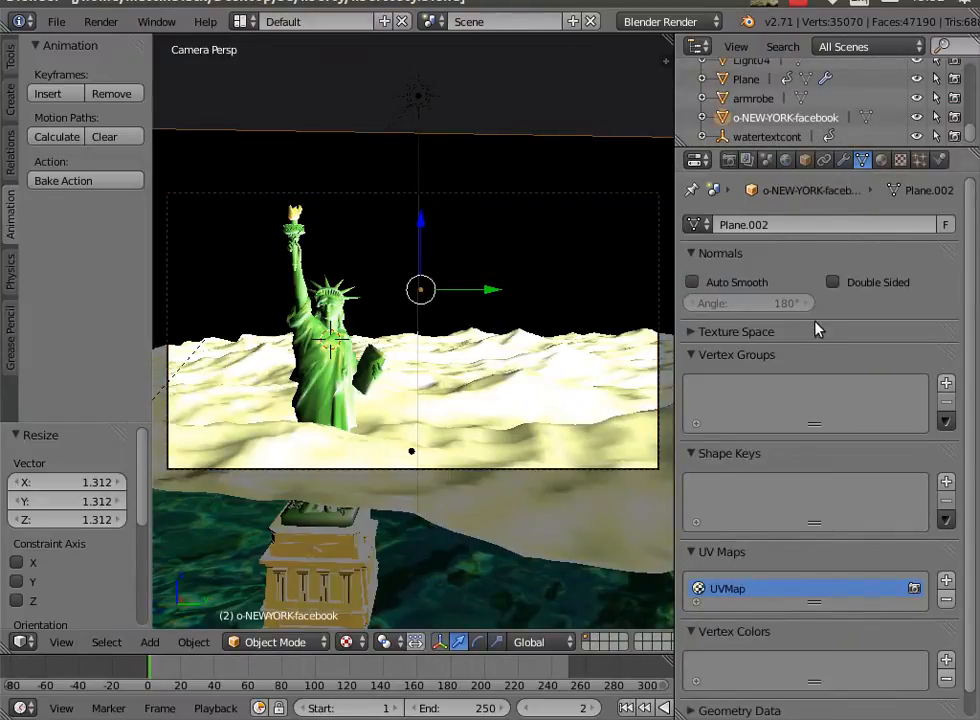
left_click(882, 161)
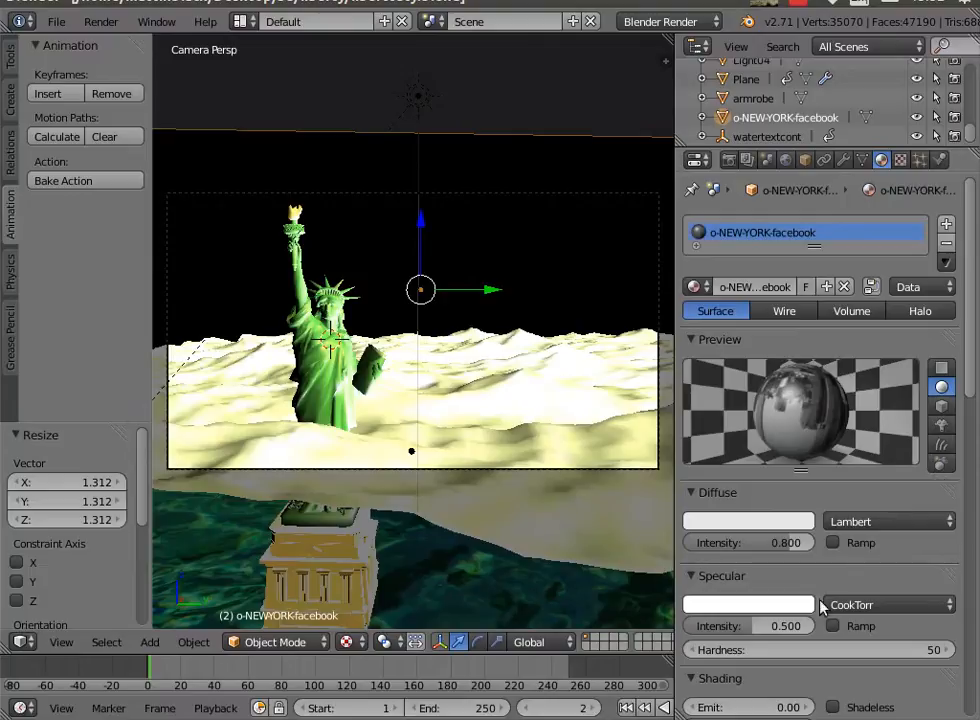
scroll(883, 622, "down", 2)
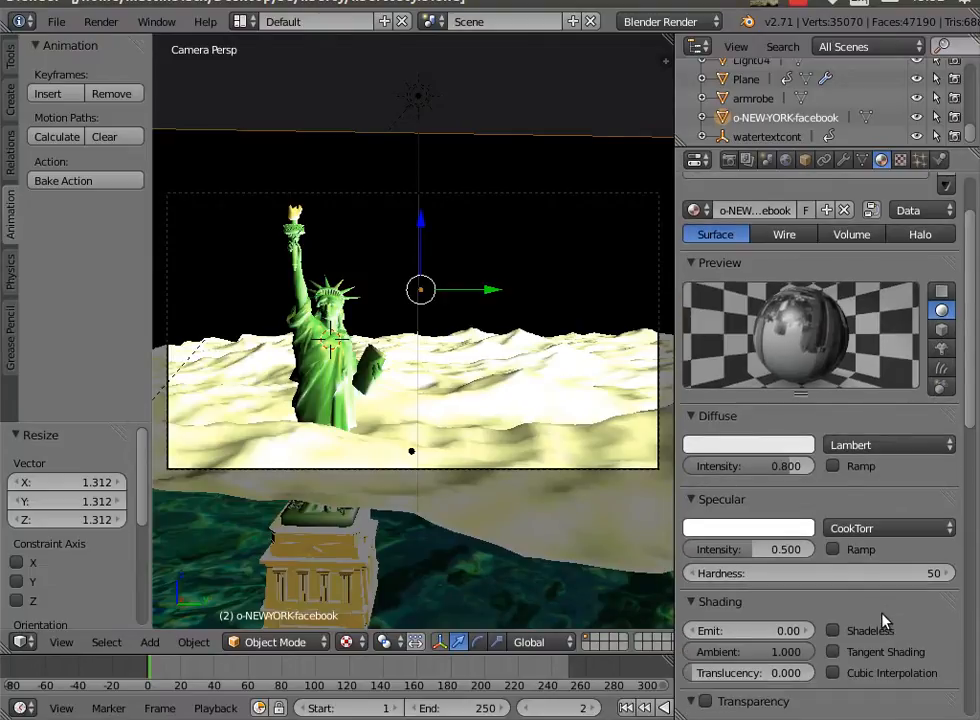
left_click(833, 631)
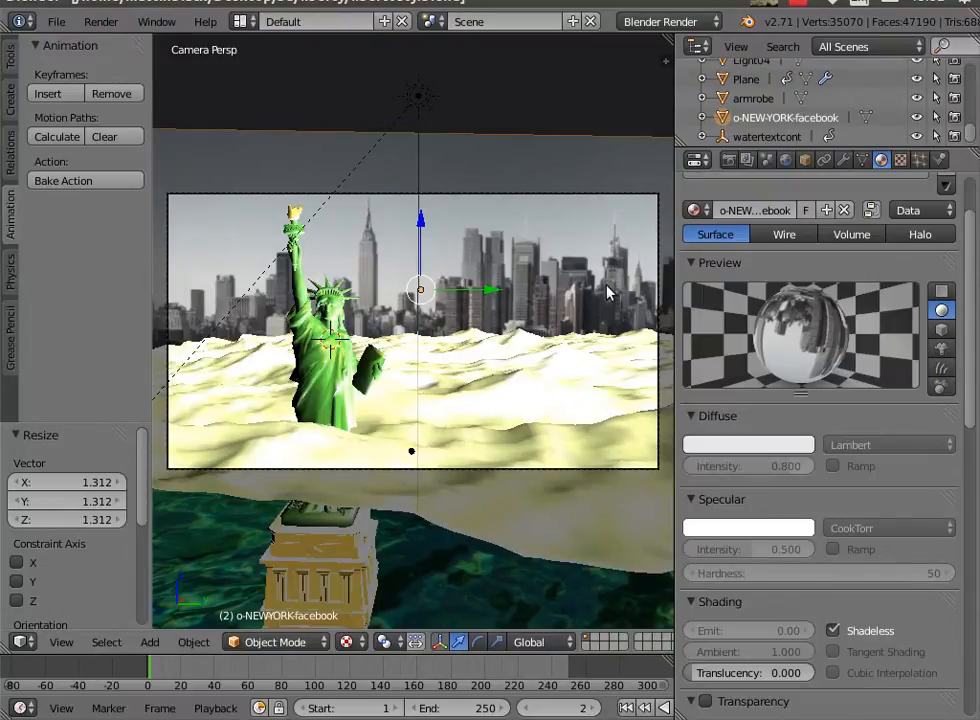
Scale the New York image plane by about 0.83 and move it about -1.6 units along Z.
key("s")
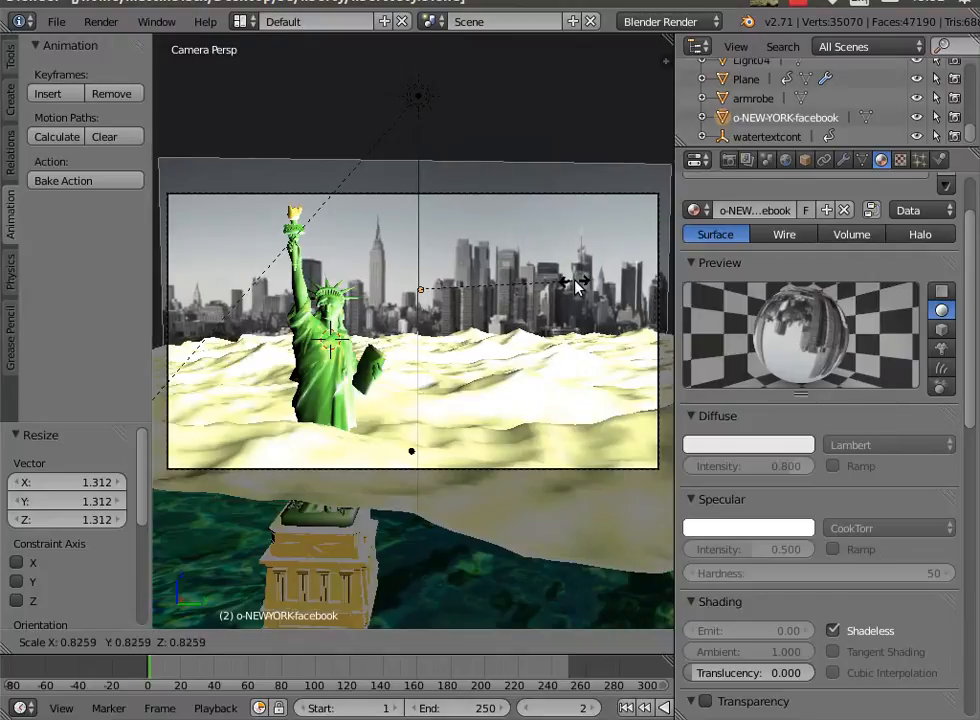
left_click(578, 285)
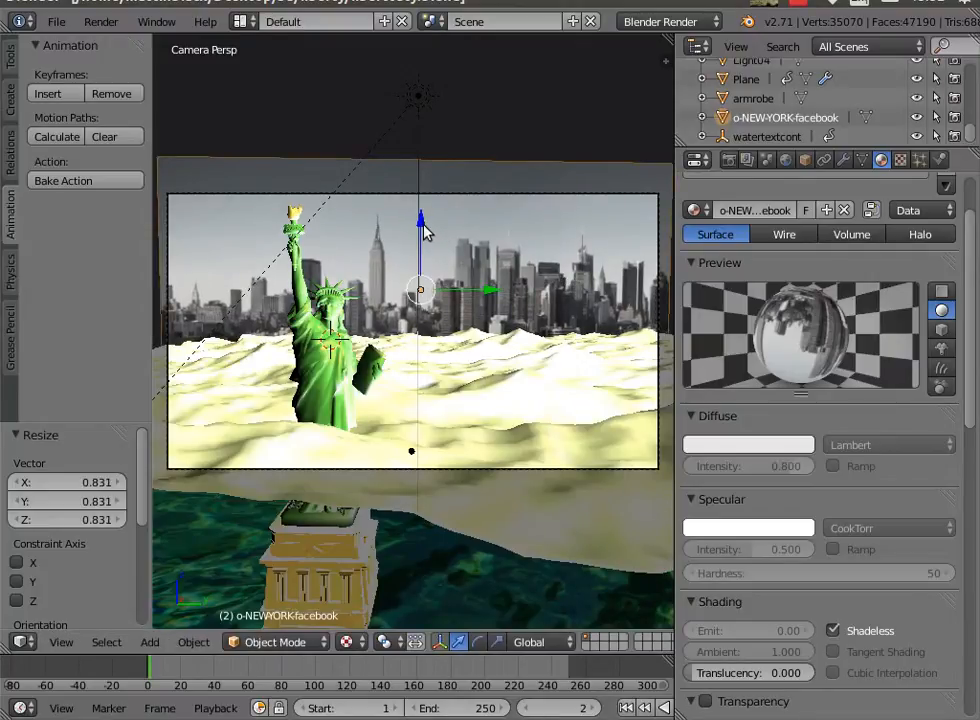
left_click_drag(424, 229, 426, 237)
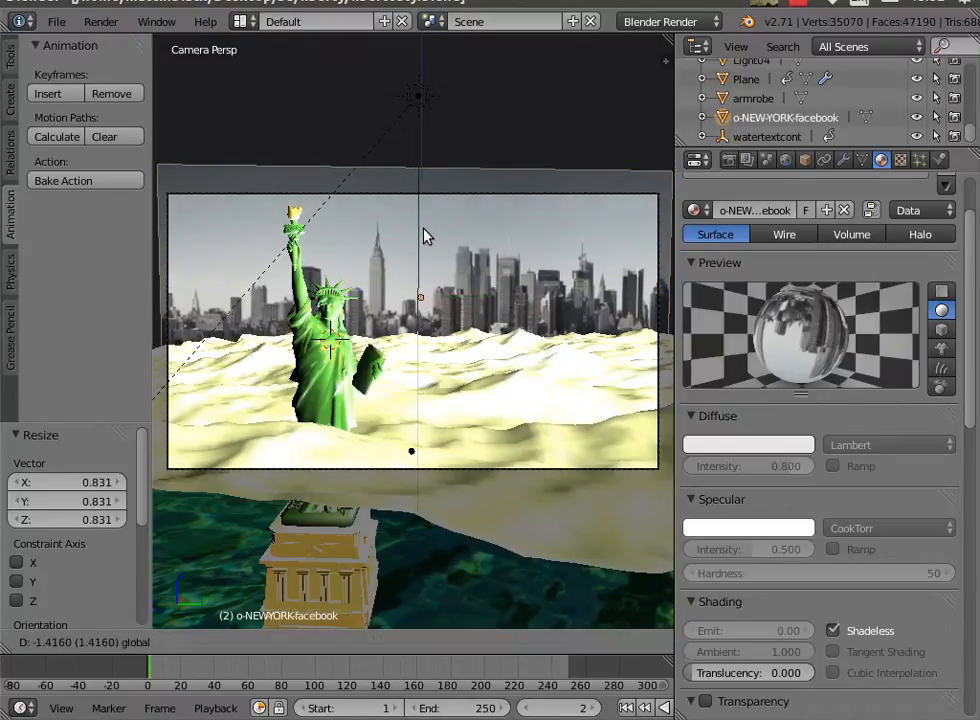
left_click_drag(426, 231, 423, 232)
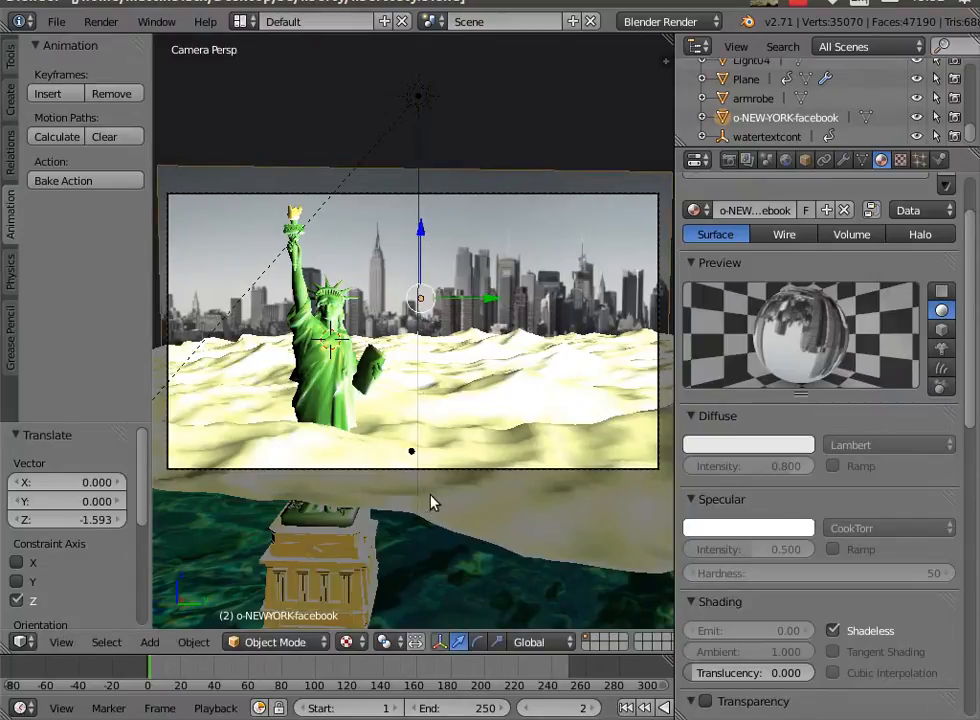
Render a still image of the scene with the New York skyline as background.
left_click(106, 23)
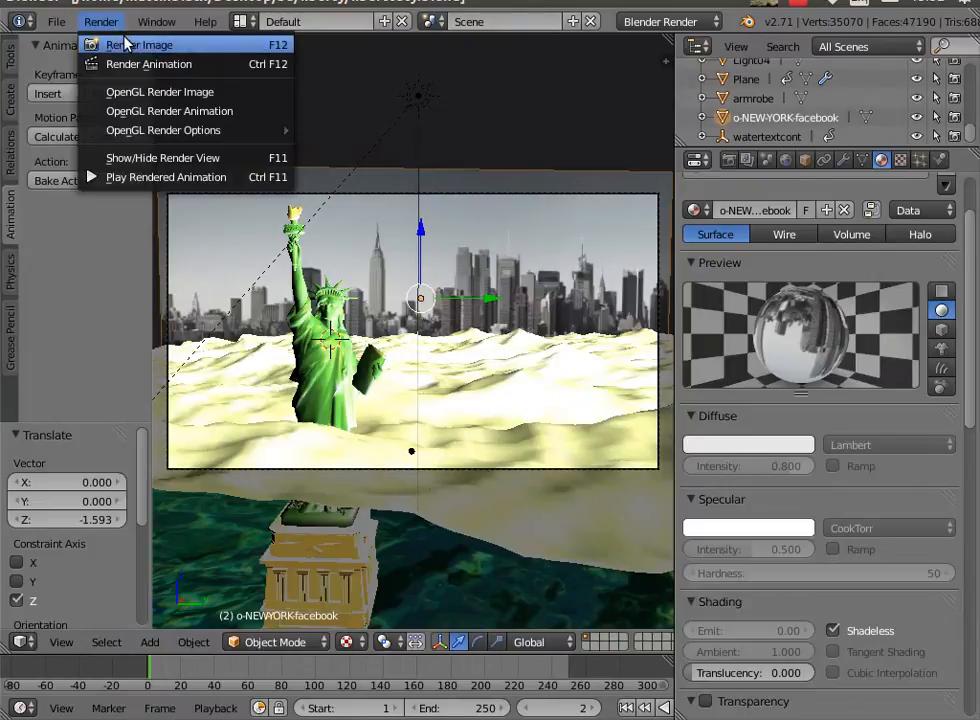
left_click(126, 44)
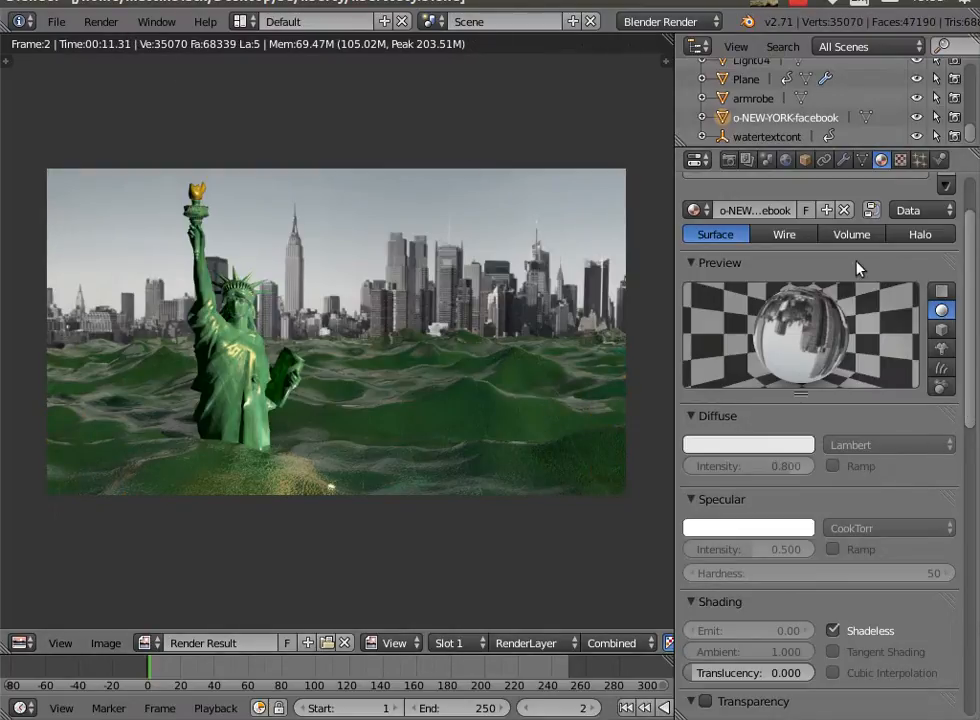
Set the world's horizon color to a very light bluish grey.
left_click(785, 160)
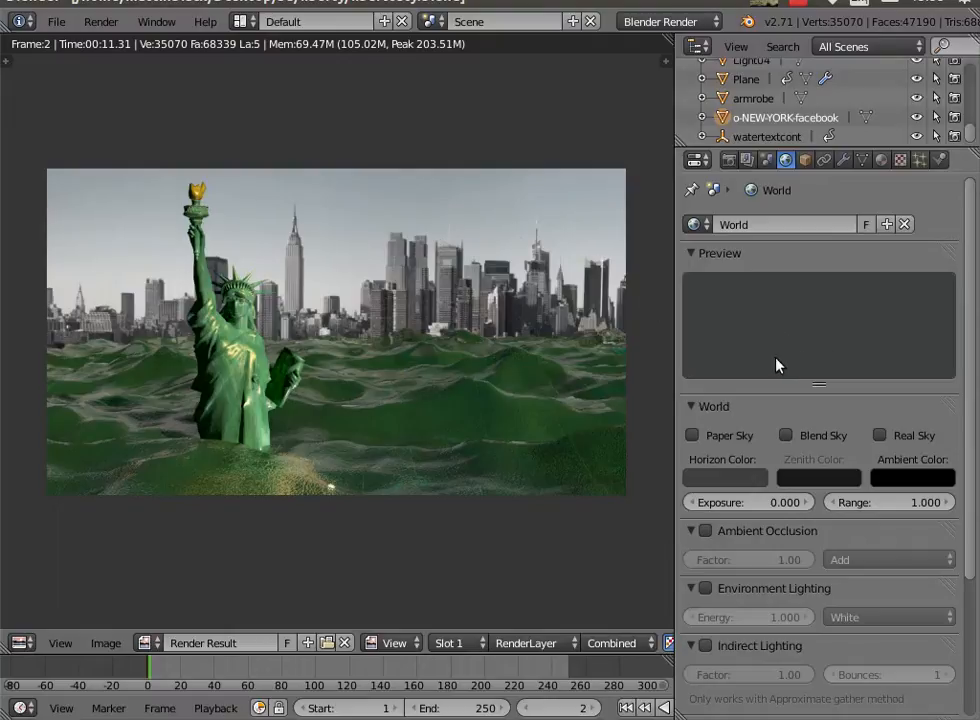
left_click(752, 480)
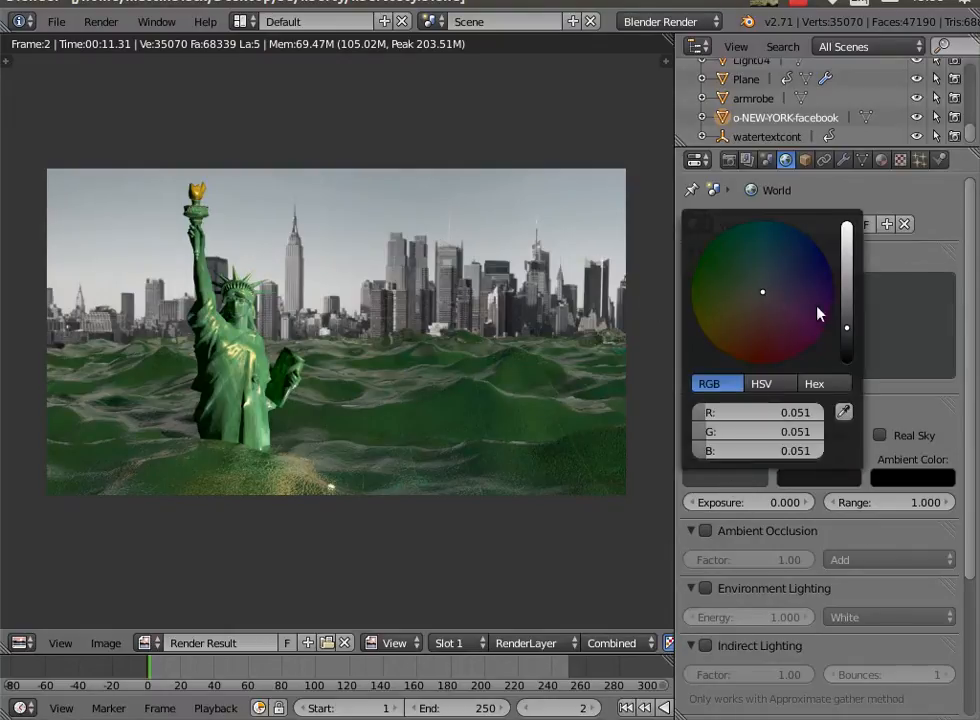
left_click(765, 289)
left_click_drag(848, 332, 847, 242)
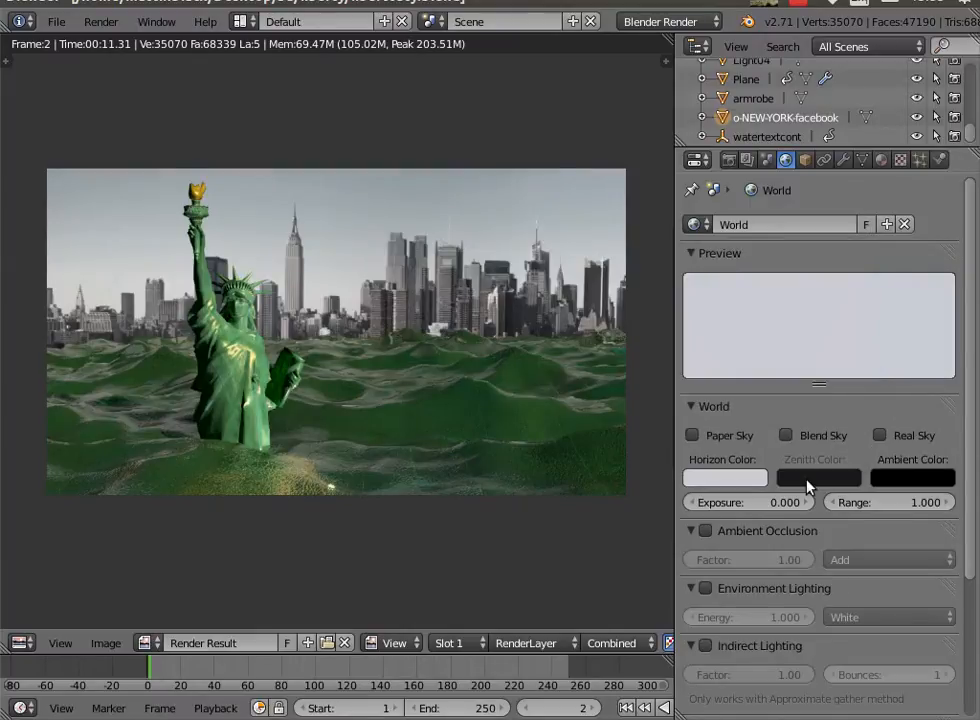
Lighten the world's zenith color to a medium-light bluish grey and enable Blend Sky.
left_click(808, 480)
left_click_drag(847, 351, 847, 304)
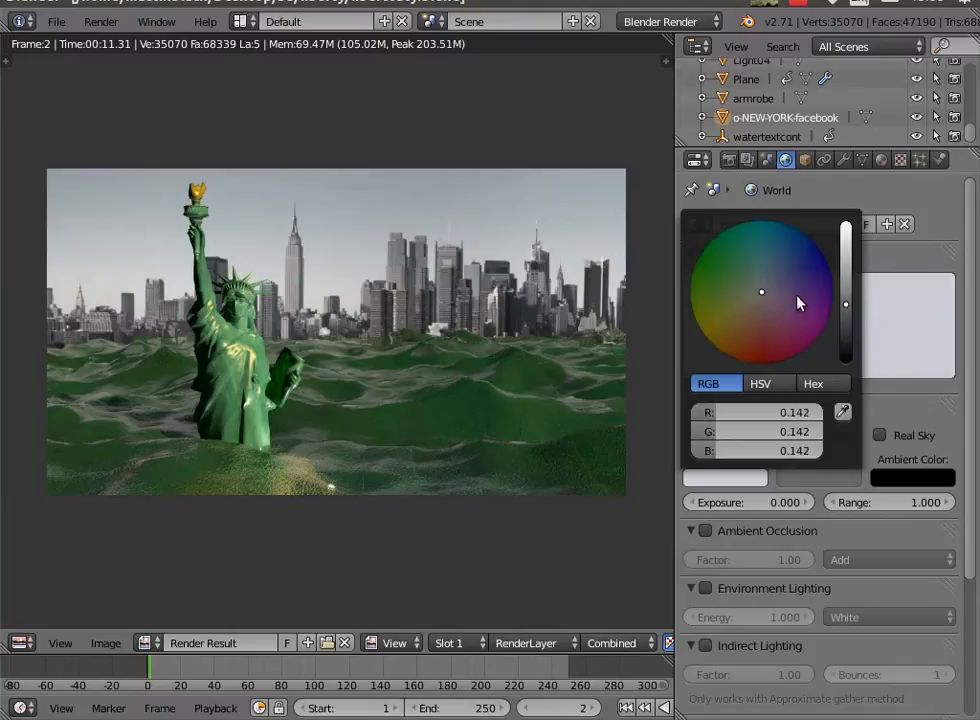
left_click_drag(766, 293, 763, 289)
left_click_drag(845, 305, 845, 267)
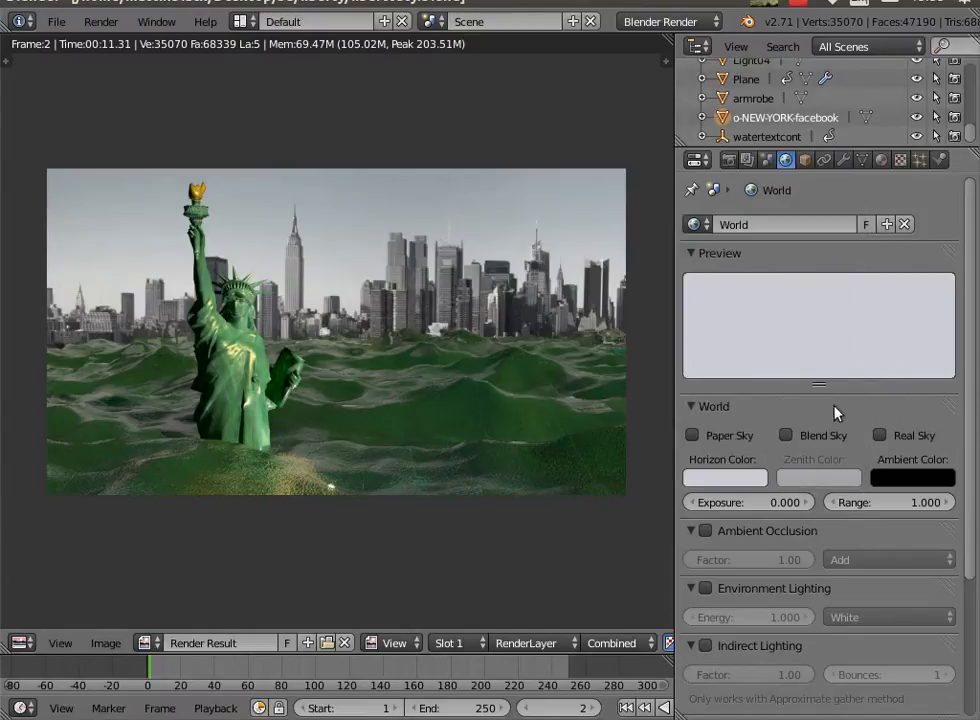
left_click(787, 437)
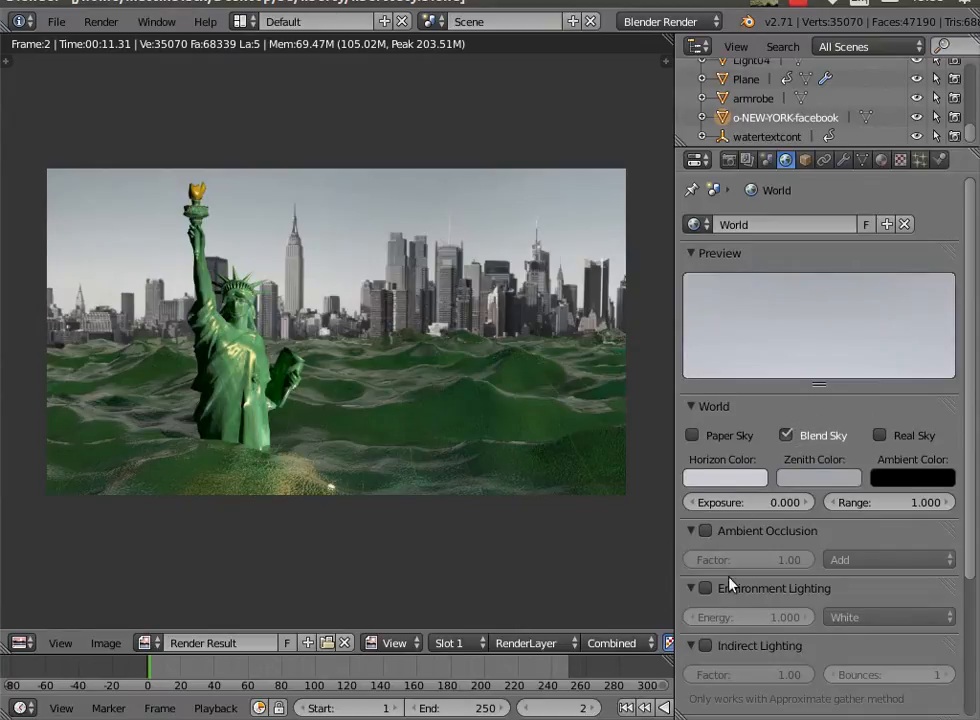
Enable Mist in the world settings and set its depth to 90.
scroll(729, 586, "down", 5)
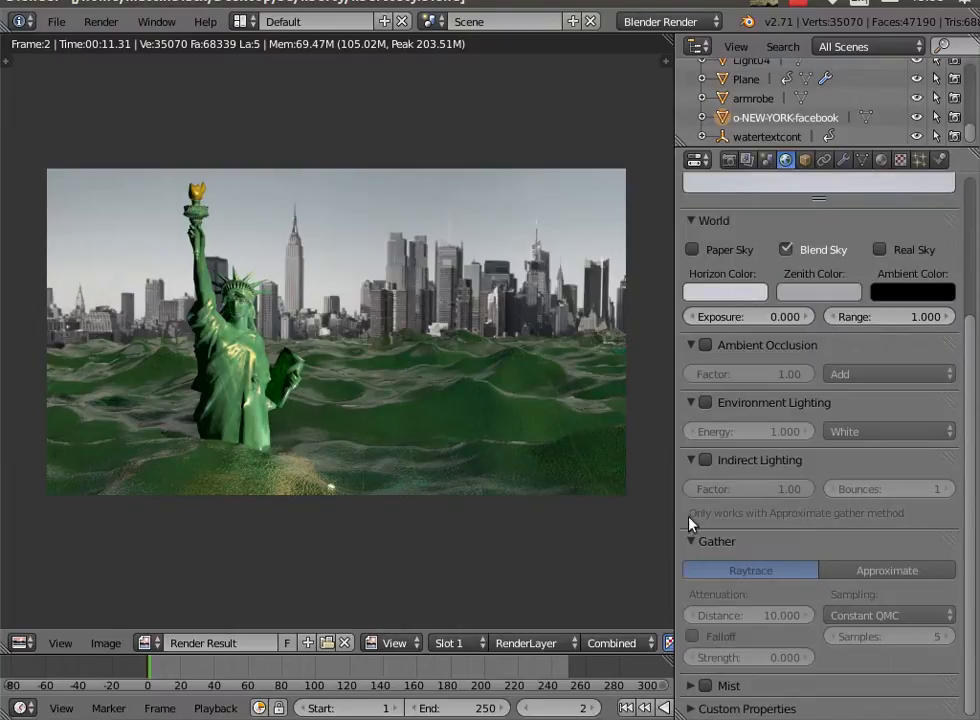
left_click(706, 688)
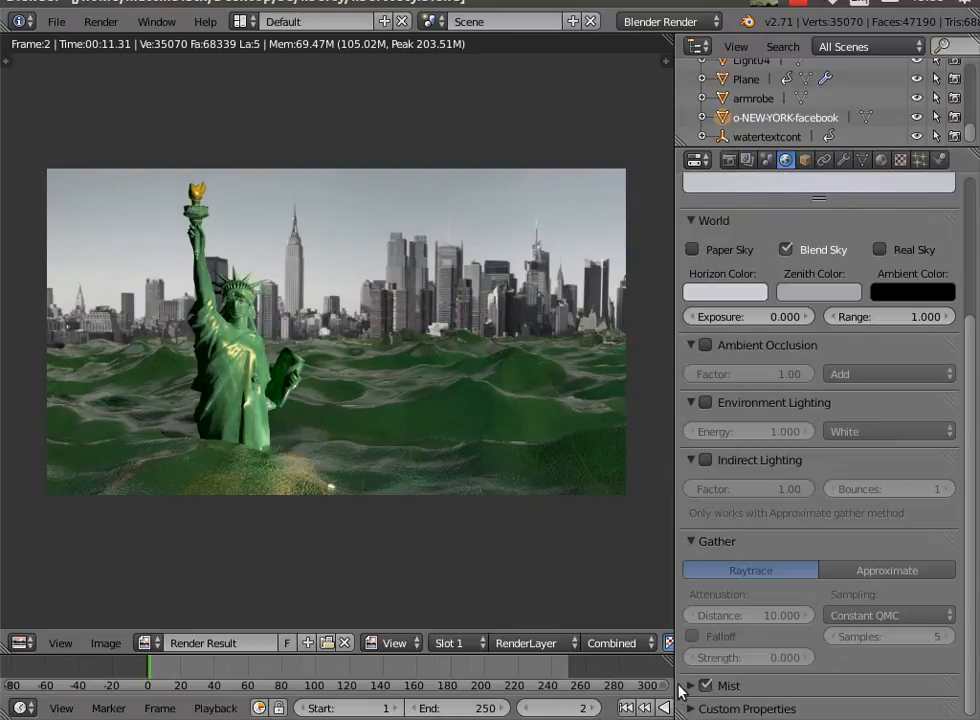
left_click(690, 688)
left_click_drag(969, 634, 975, 675)
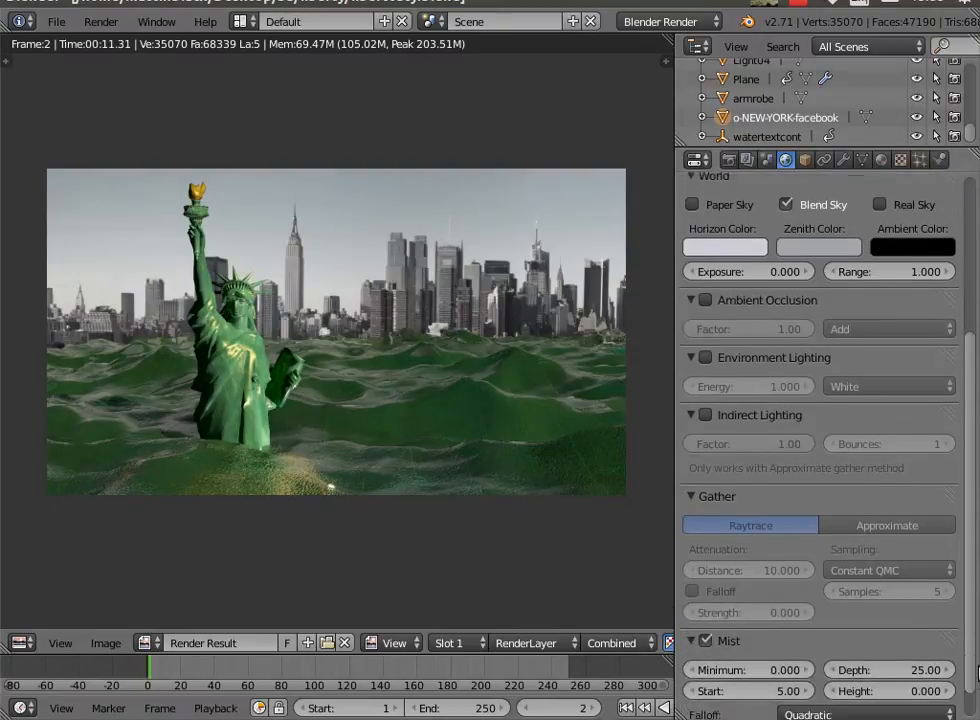
scroll(977, 673, "down", 1)
left_click(886, 641)
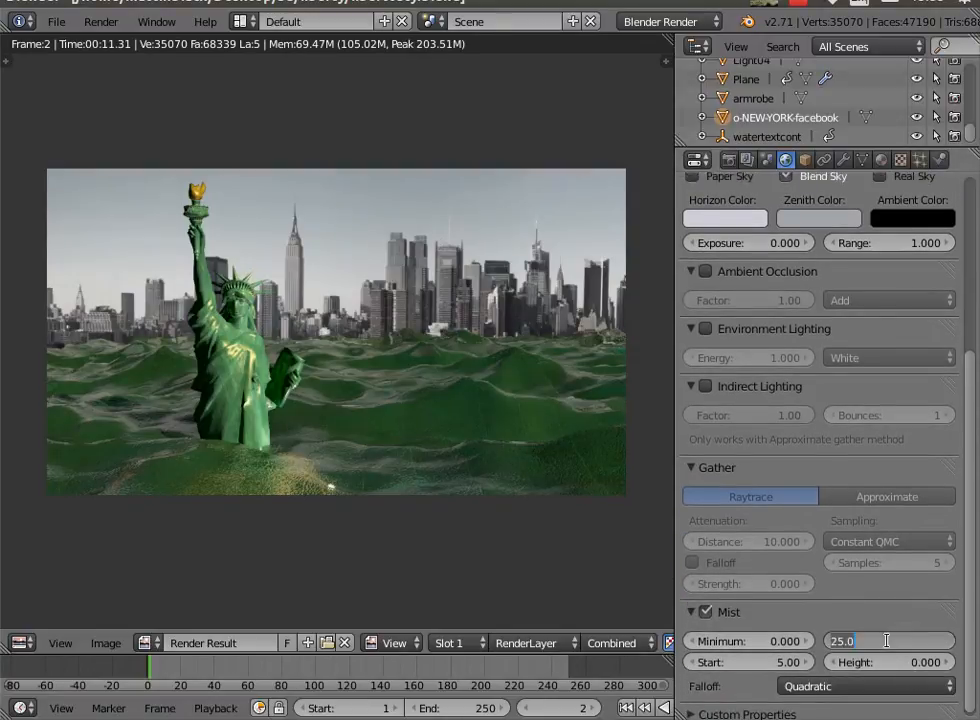
type("90")
key("Return")
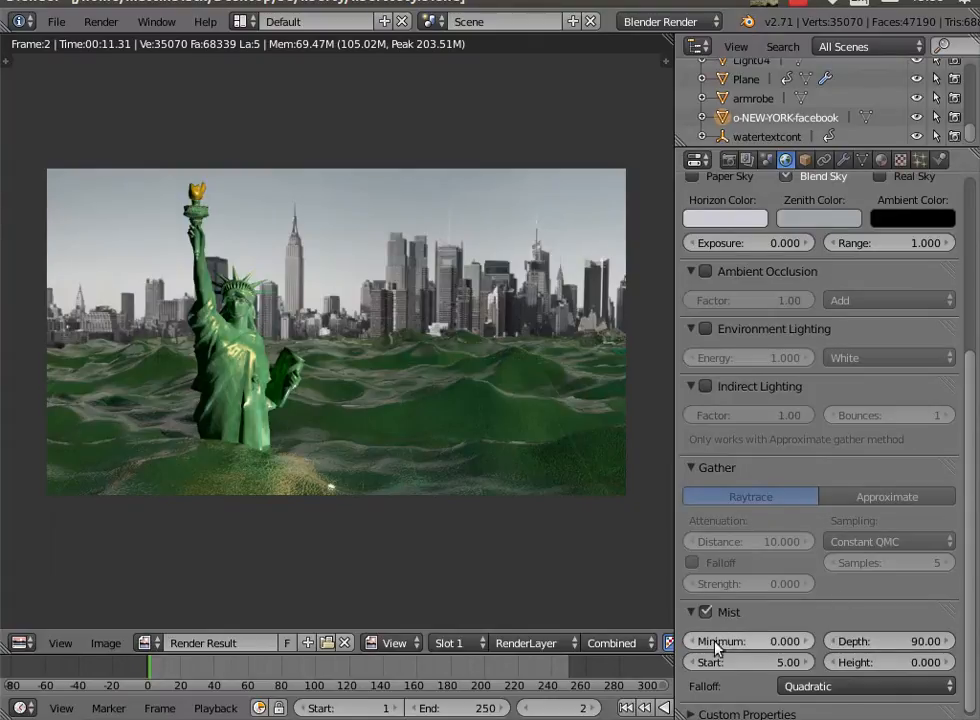
Set the mist's start to 1 and minimum to 0.1, and render the image with mist.
left_click(750, 662)
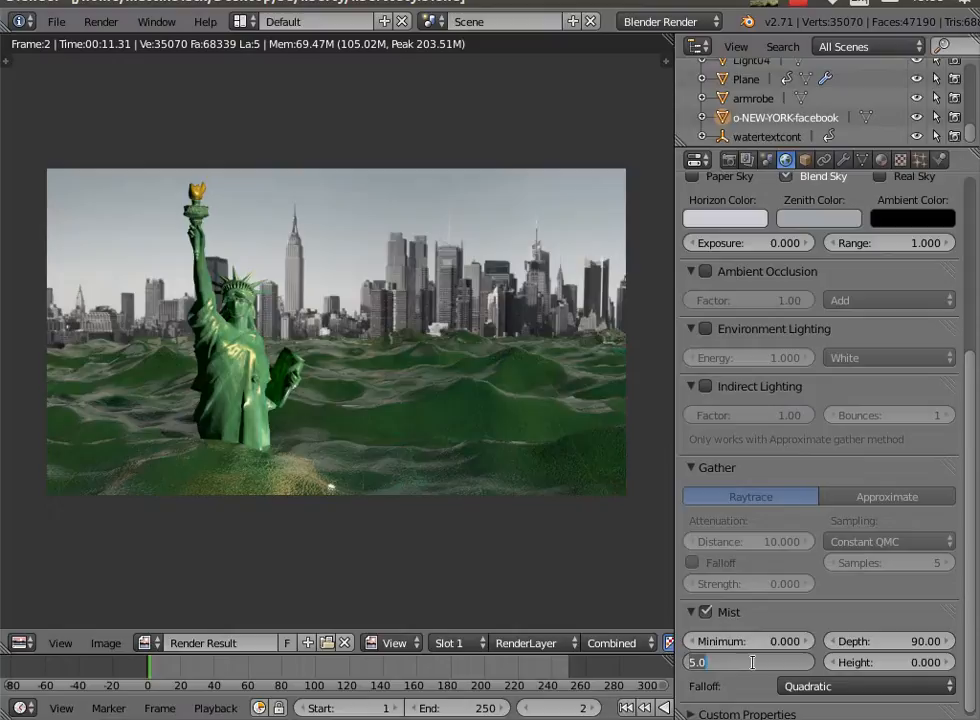
type("1")
key("Return")
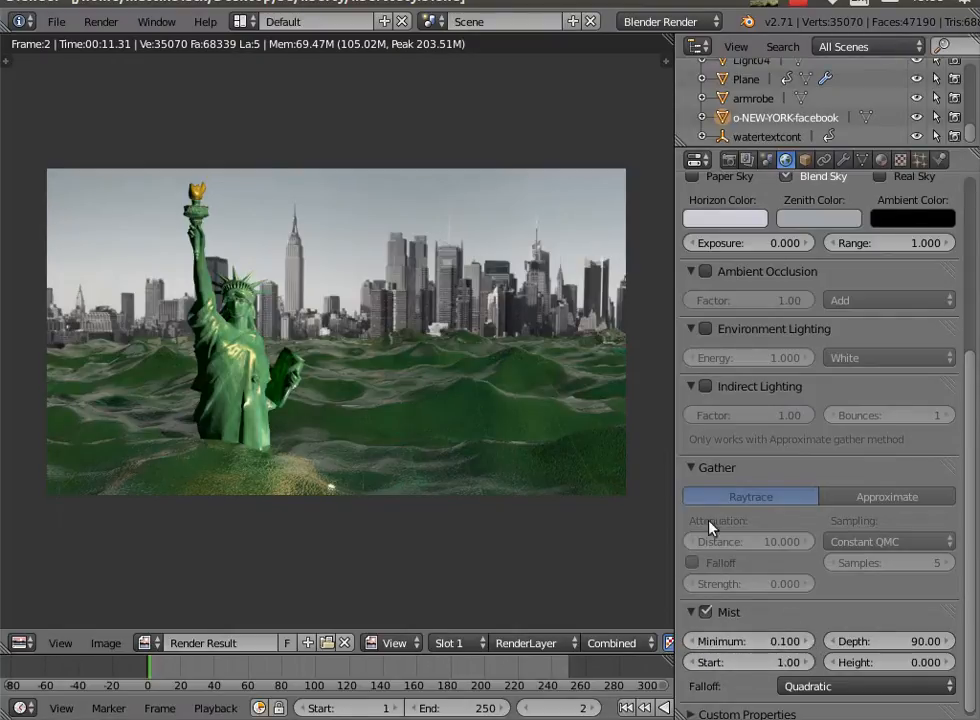
left_click(100, 21)
left_click(113, 46)
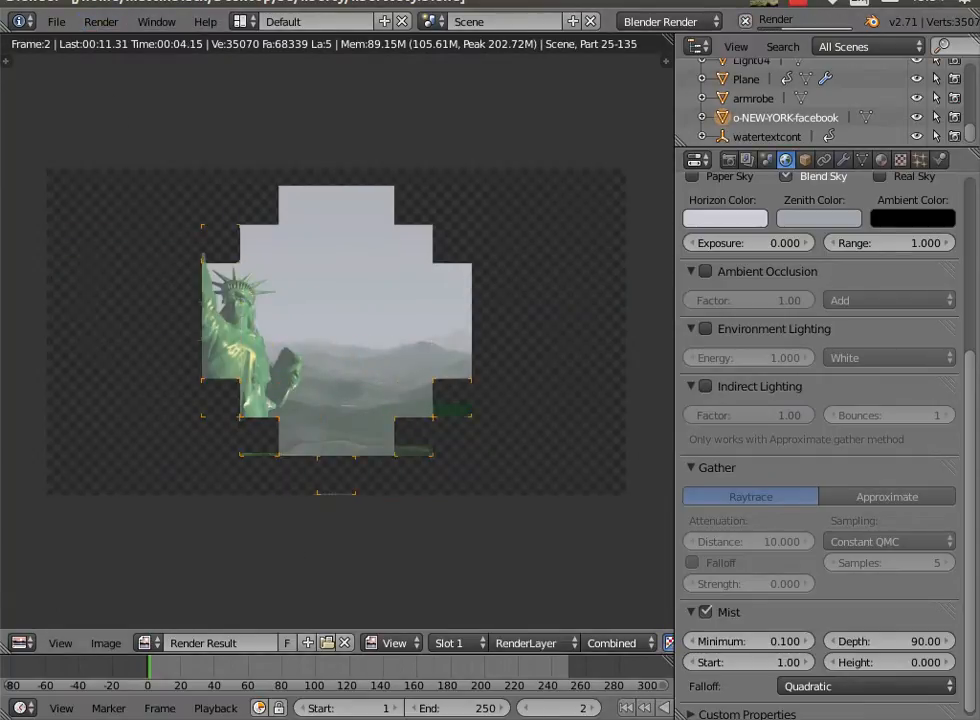
Set the world mist's depth to 100.
left_click(898, 640)
type("10")
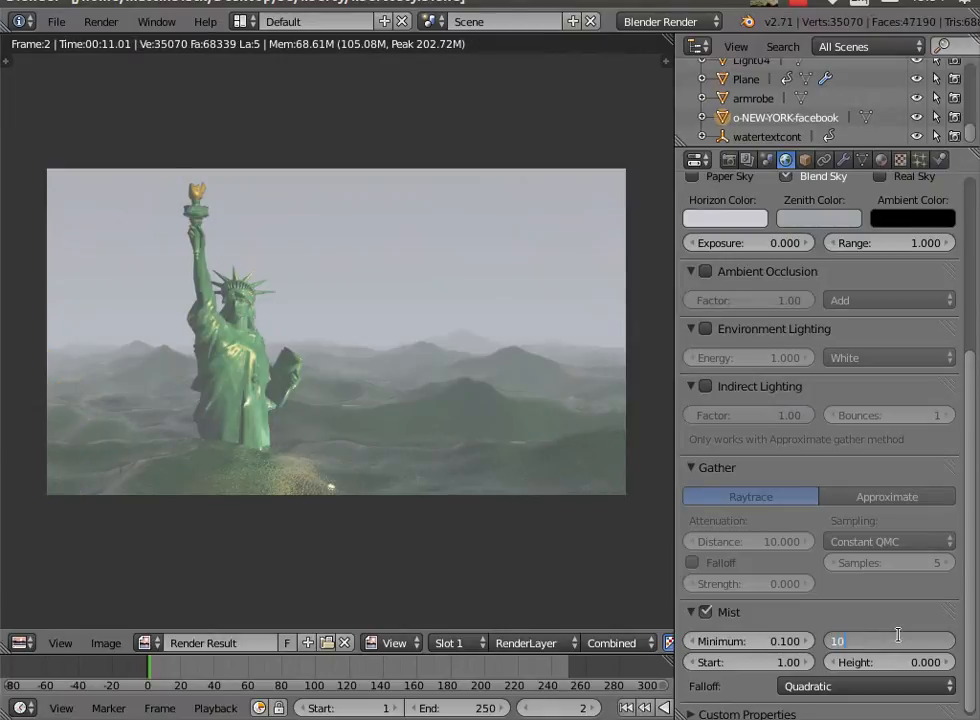
type("0")
key("Return")
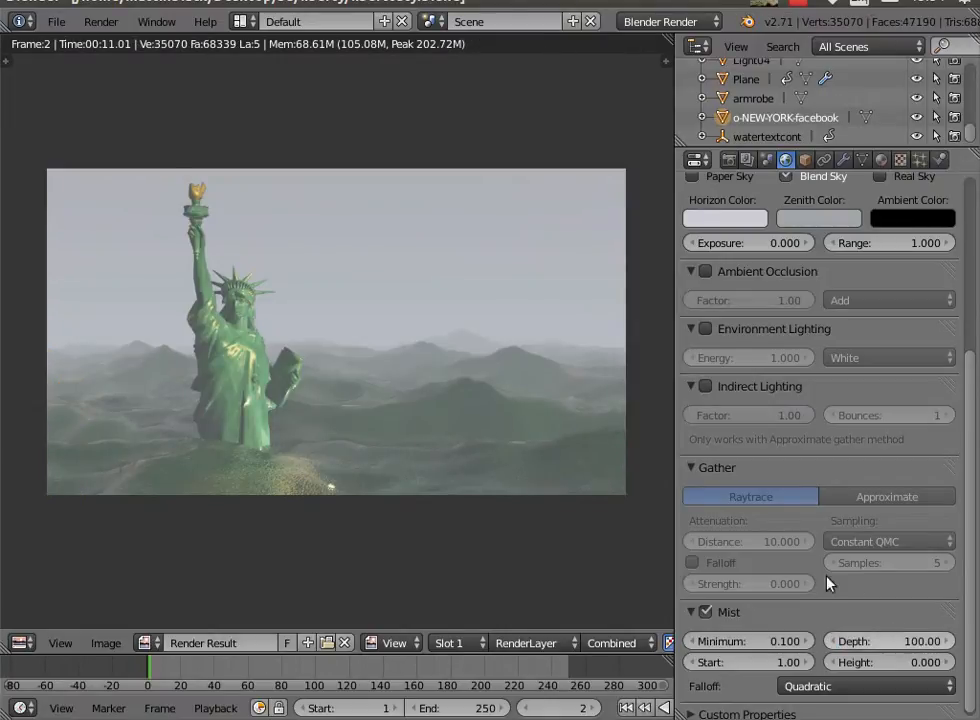
Render the image, then set the world mist's depth to 130 and render it again.
left_click(104, 24)
left_click(100, 44)
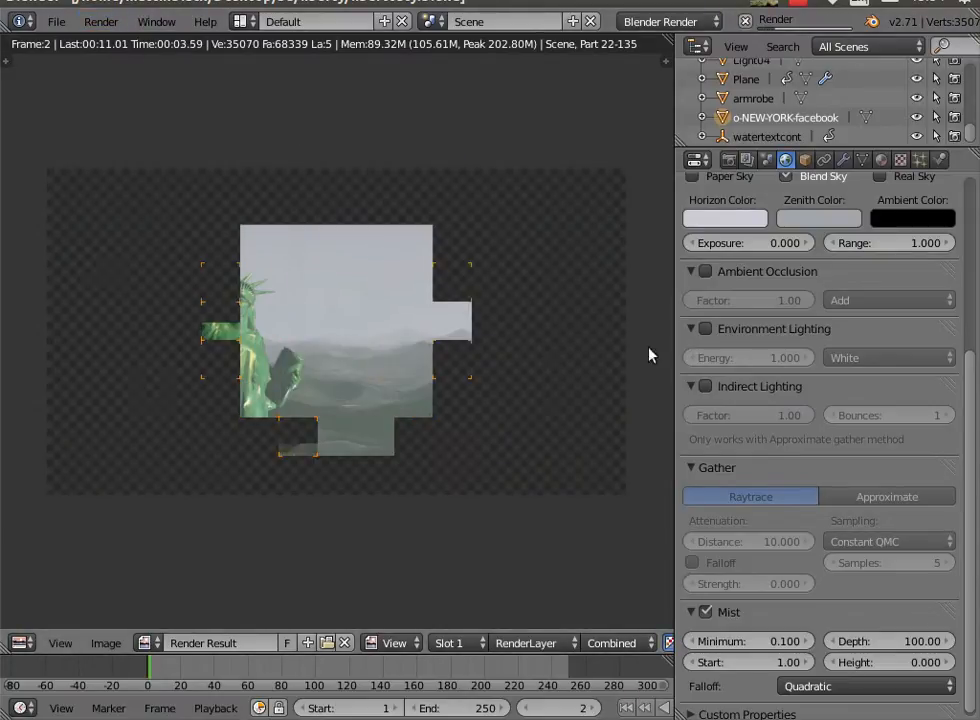
left_click(905, 641)
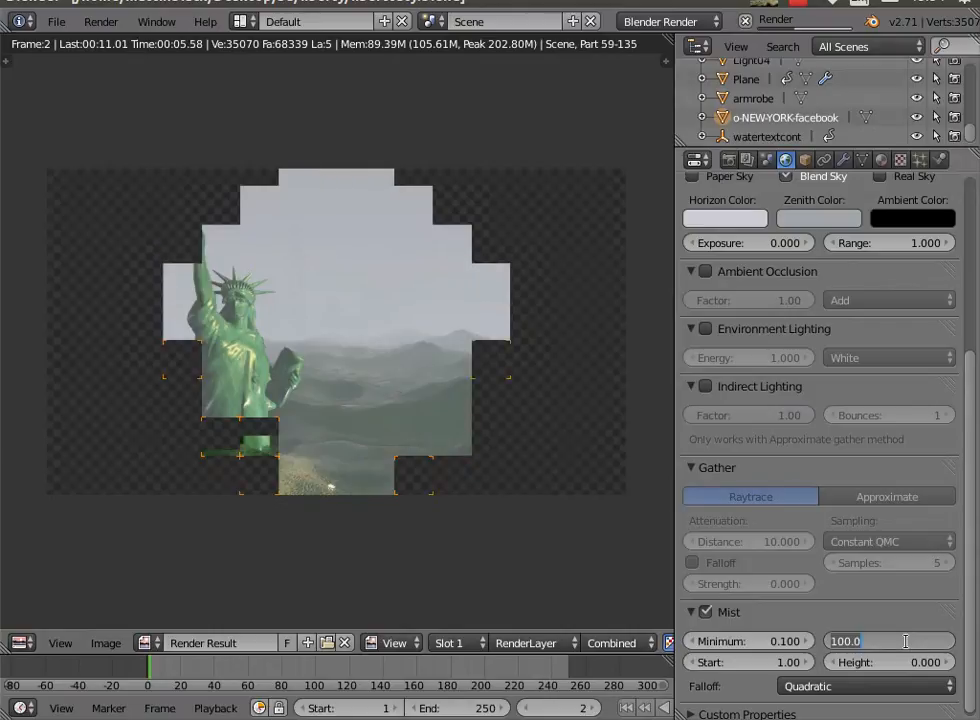
type("130")
key("Return")
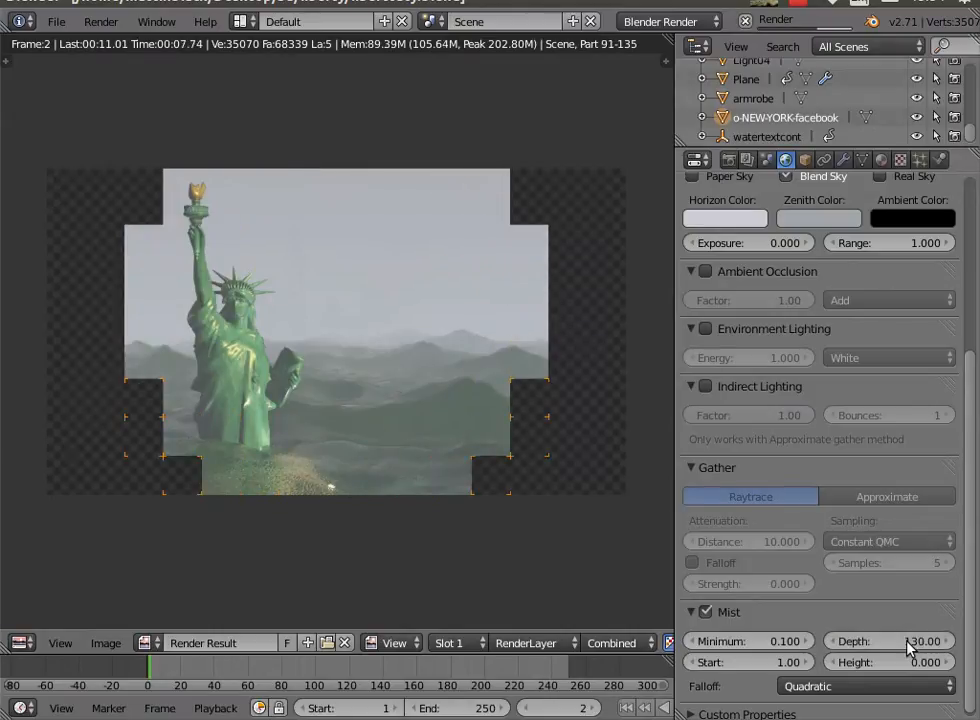
left_click(97, 22)
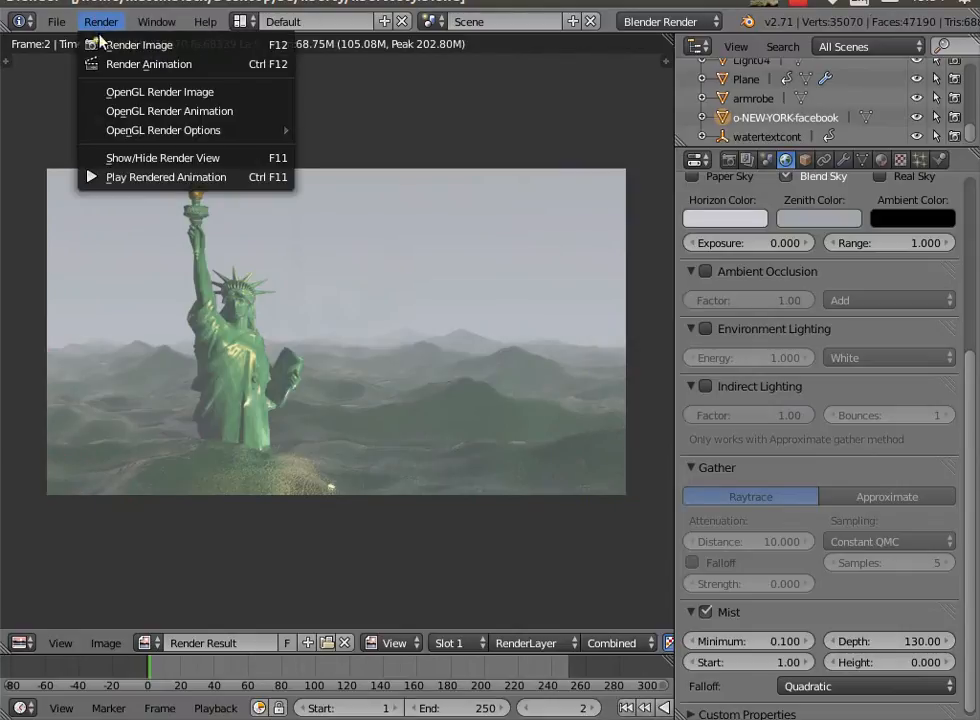
left_click(98, 45)
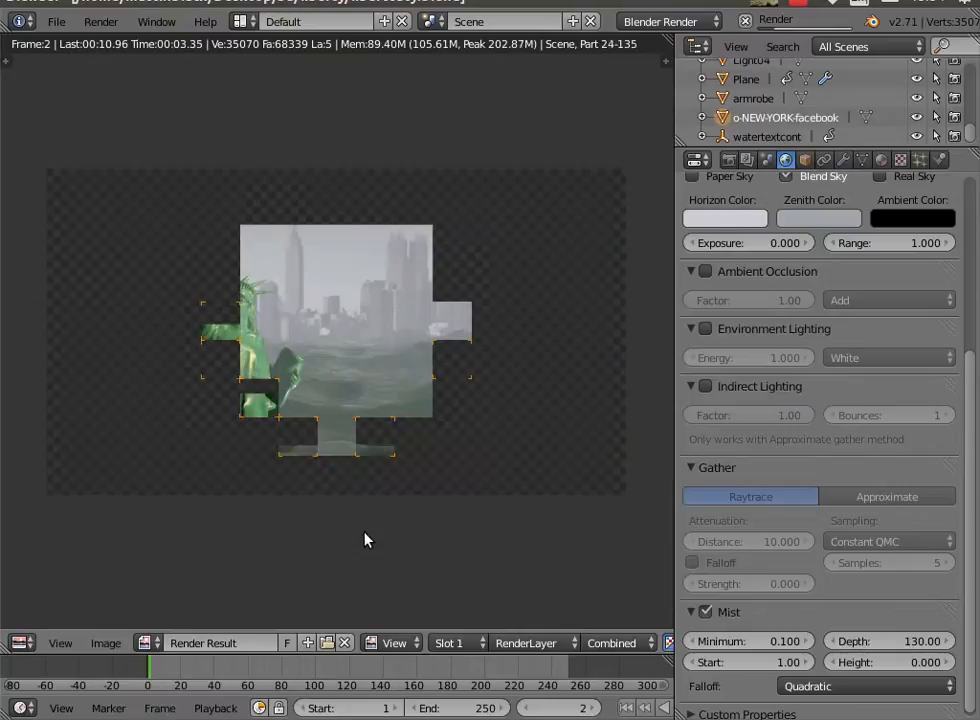
Set the world mist's depth to 120 and render the image.
left_click(909, 641)
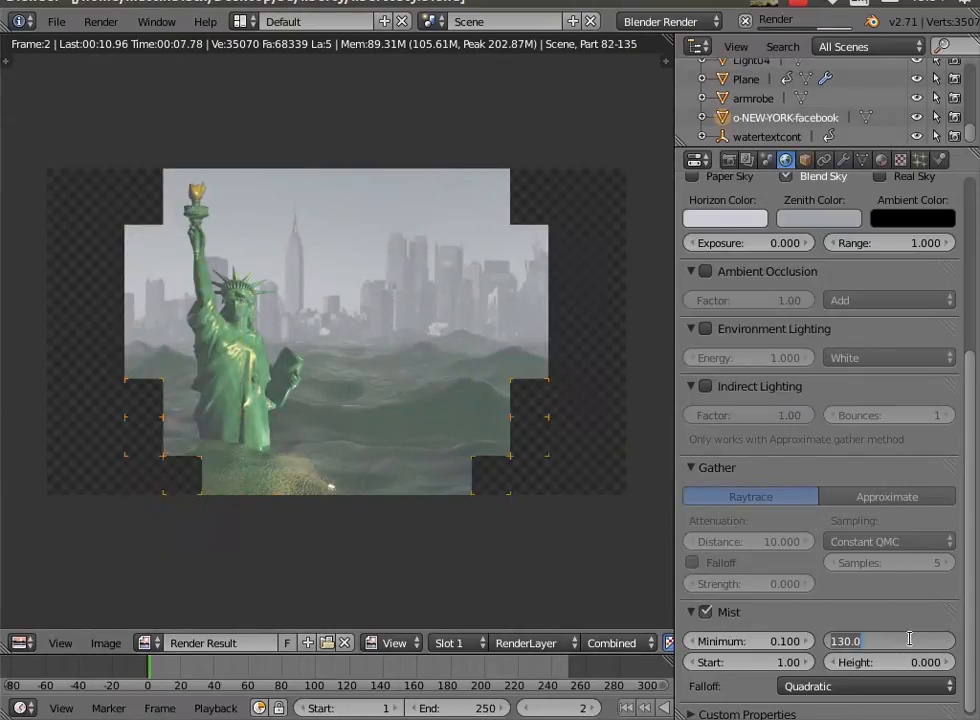
type("120")
key("Return")
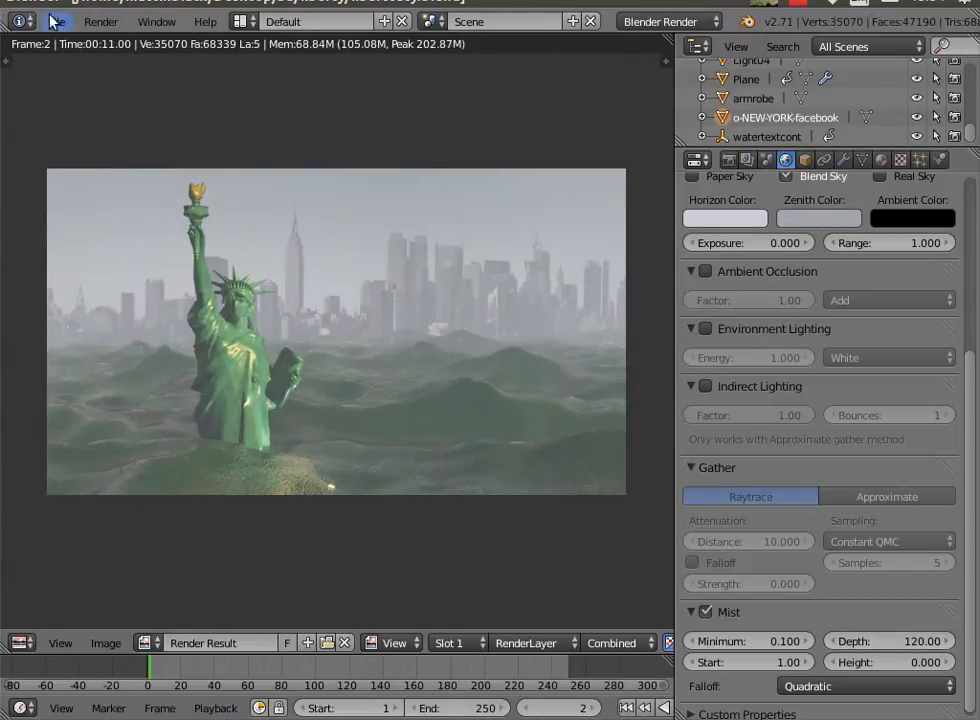
left_click(92, 21)
left_click(118, 48)
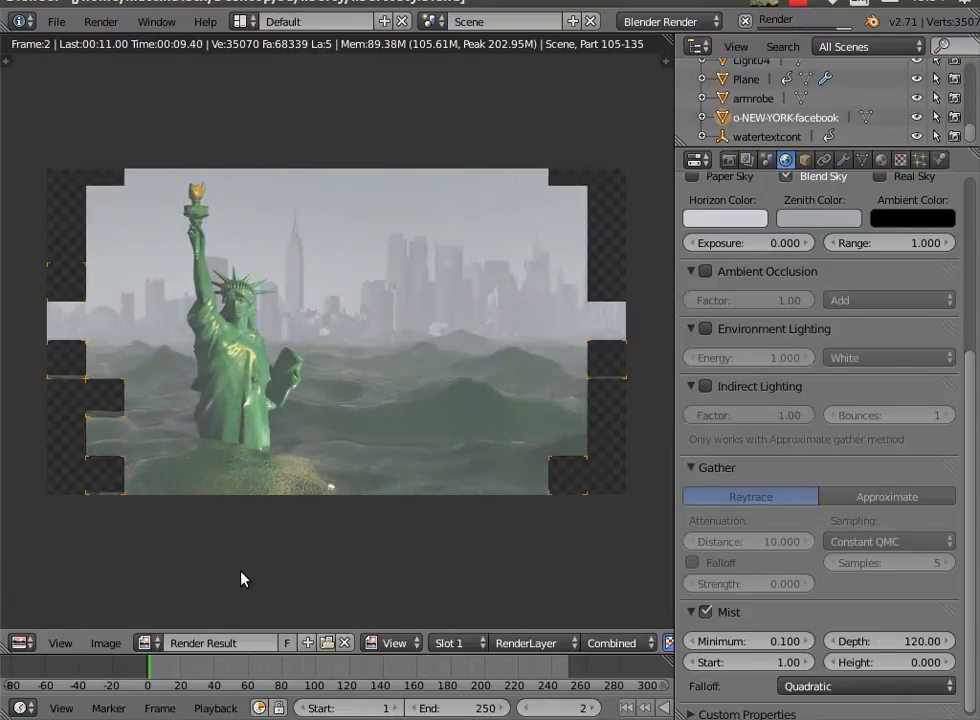
Set the world mist's depth to 128 and render the image.
left_click(902, 646)
type("128")
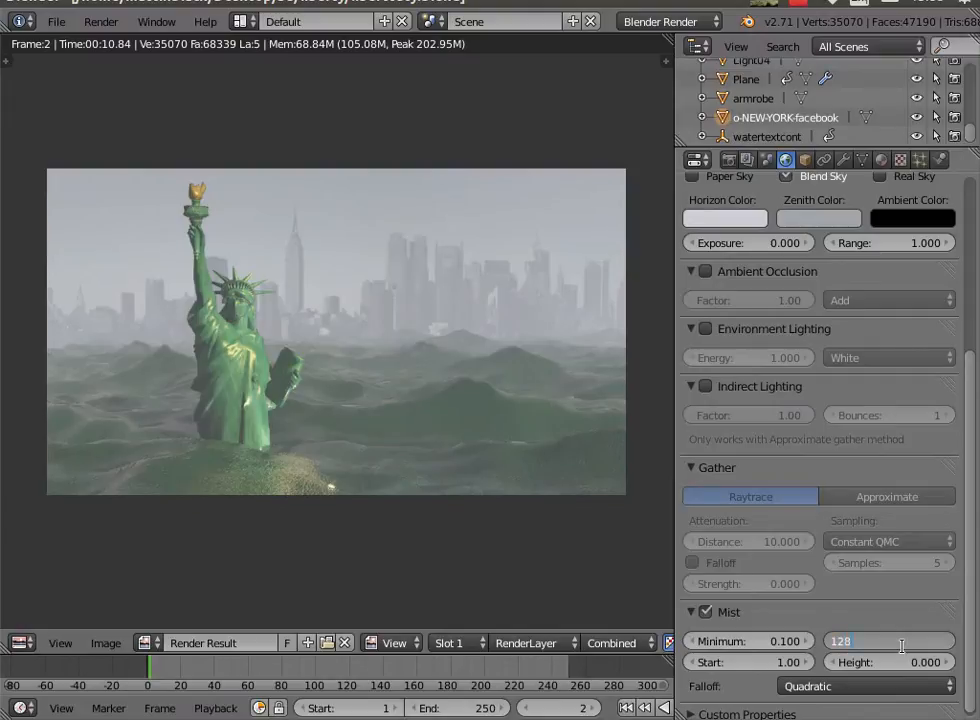
key("Return")
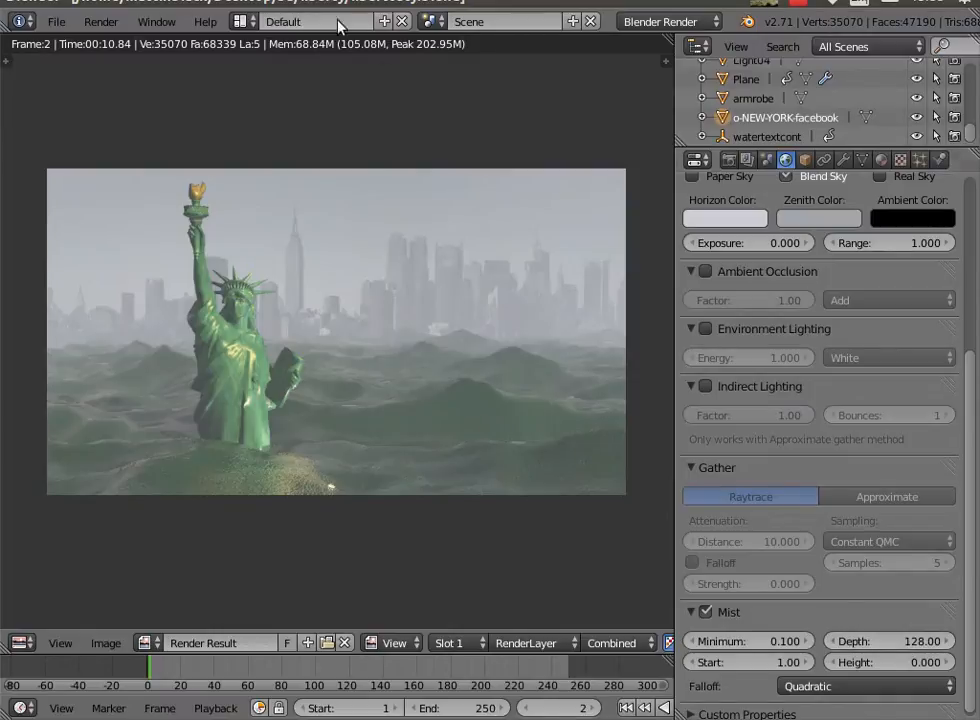
left_click(98, 22)
left_click(90, 37)
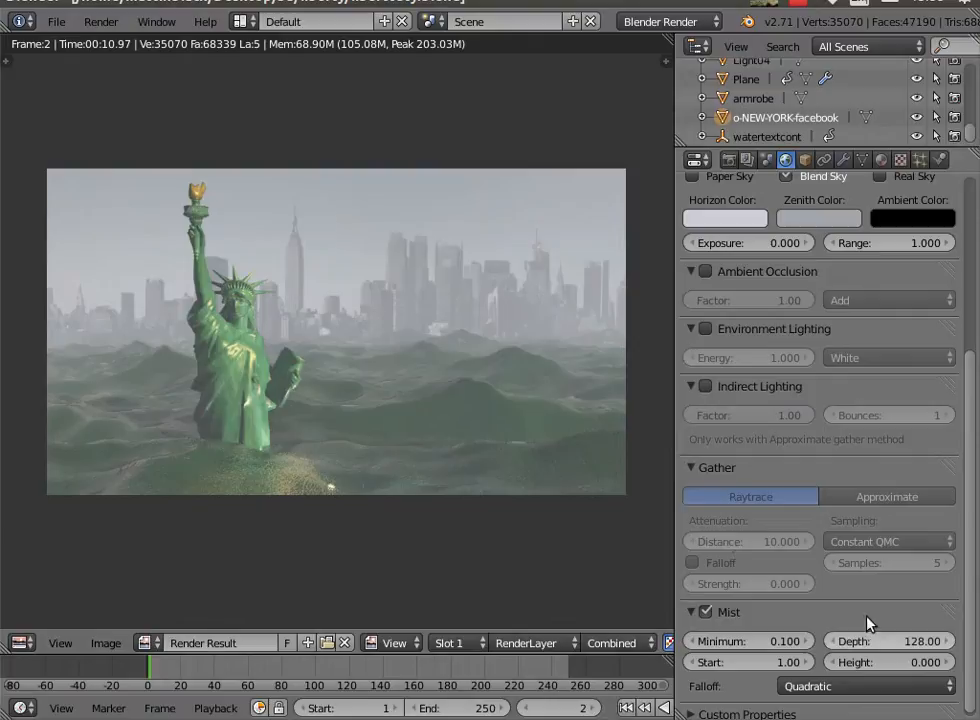
Set the world mist's depth to 135 and render the image, keeping the window maximized.
left_click(870, 641)
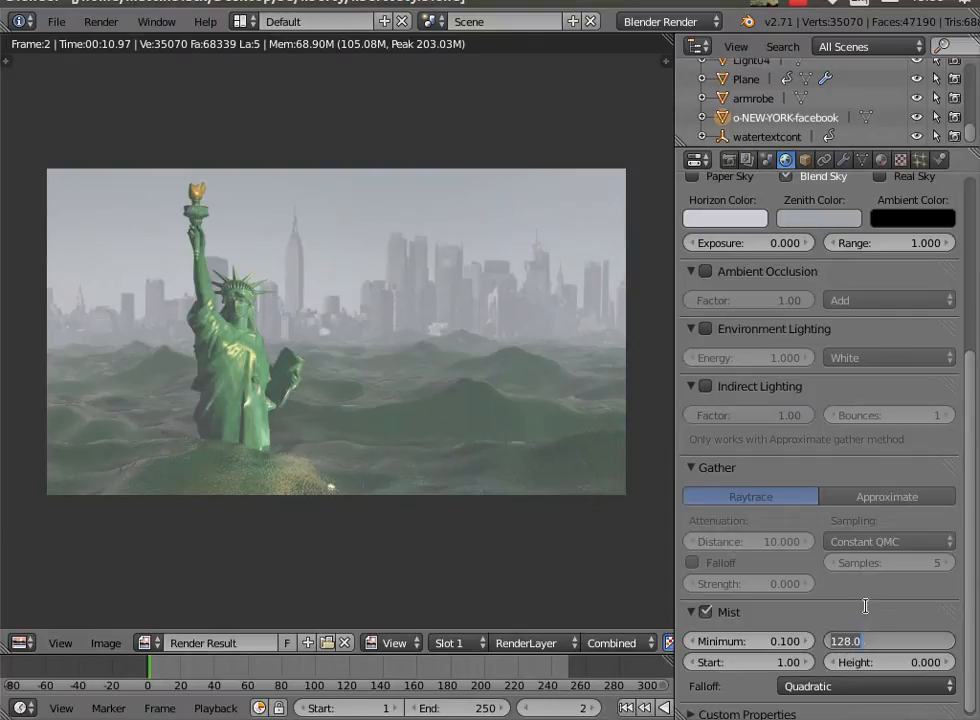
type("135")
key("Return")
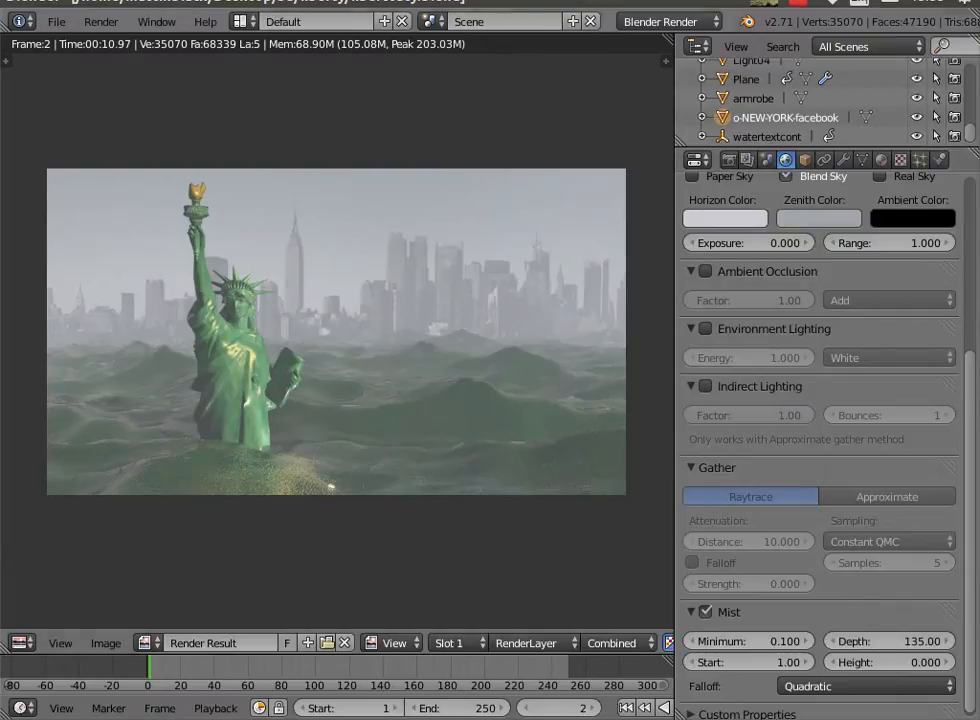
double_click(88, 4)
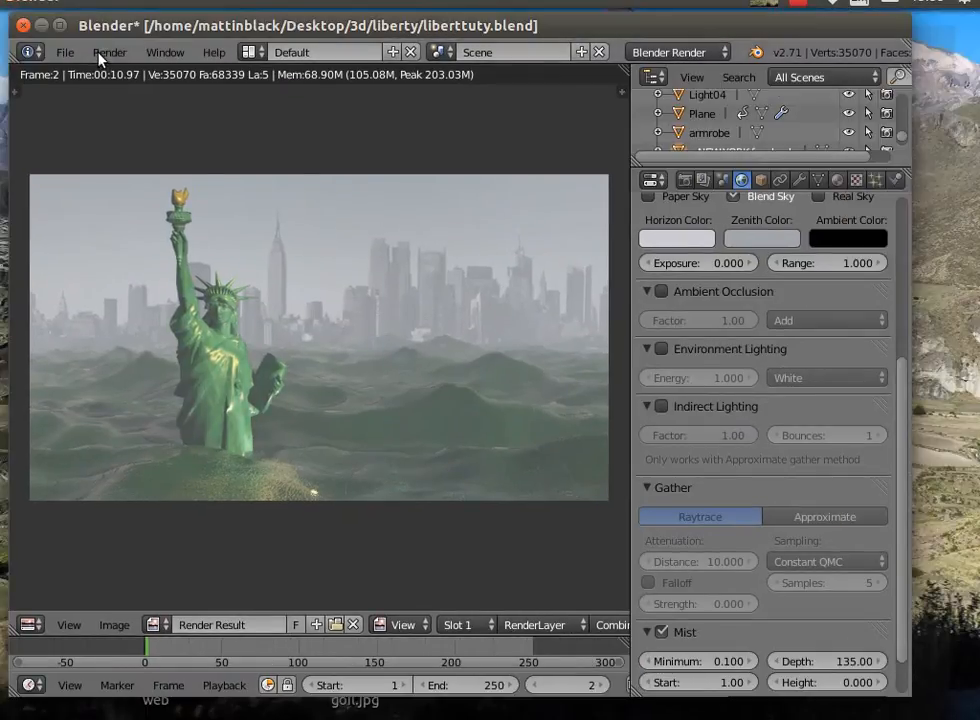
left_click(104, 52)
left_click(100, 72)
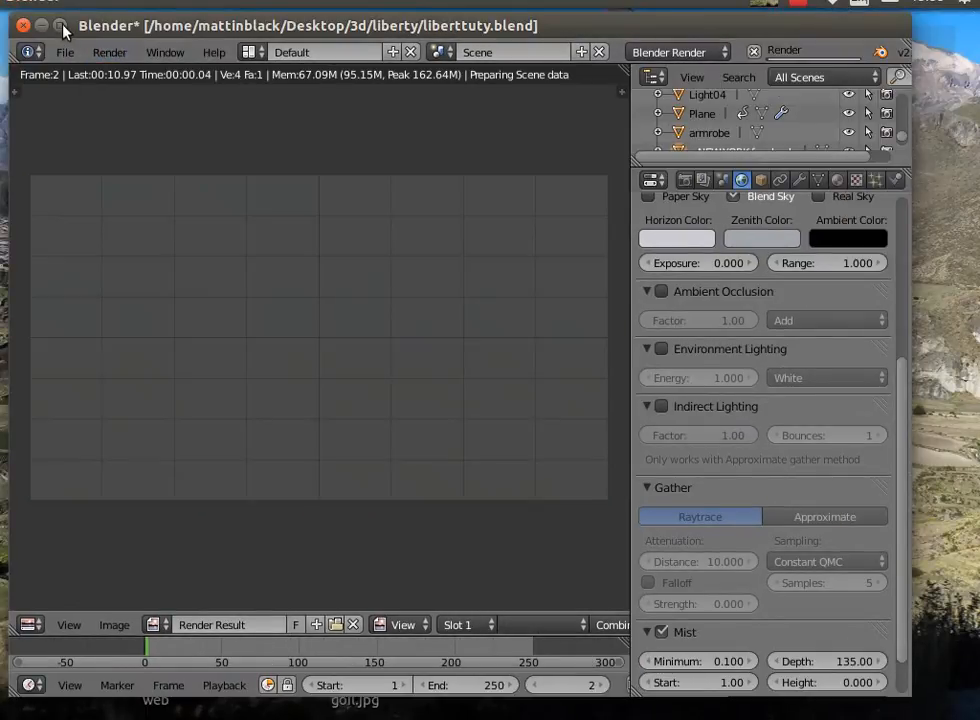
left_click(60, 26)
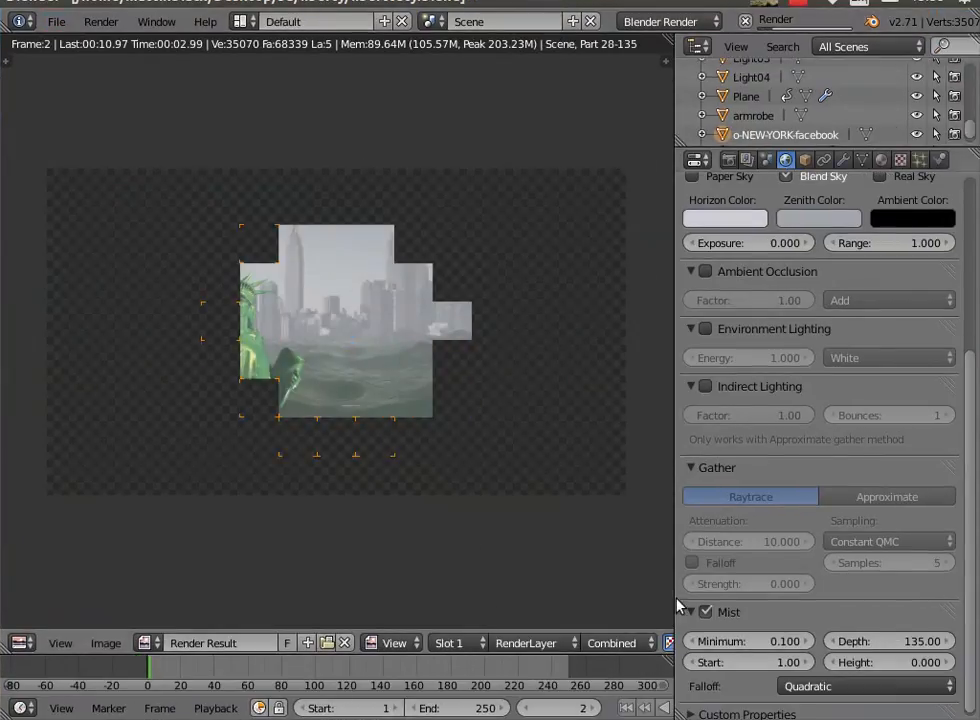
Lower the world mist's depth to 123.5 and then to 121.6, rendering the image at each value.
left_click_drag(889, 642, 774, 642)
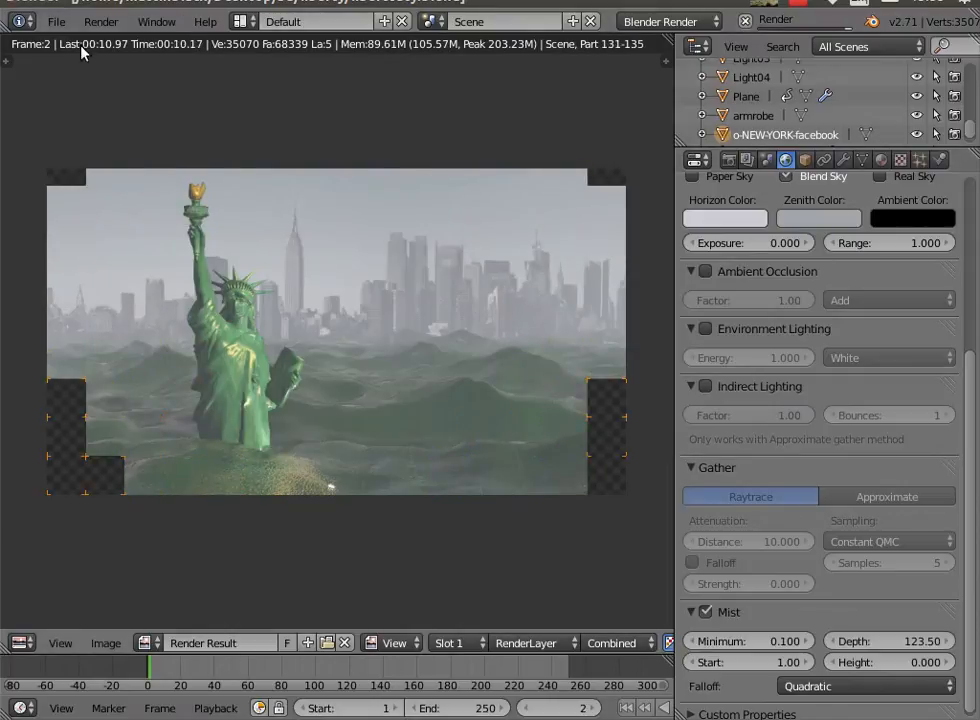
left_click(100, 21)
left_click(110, 45)
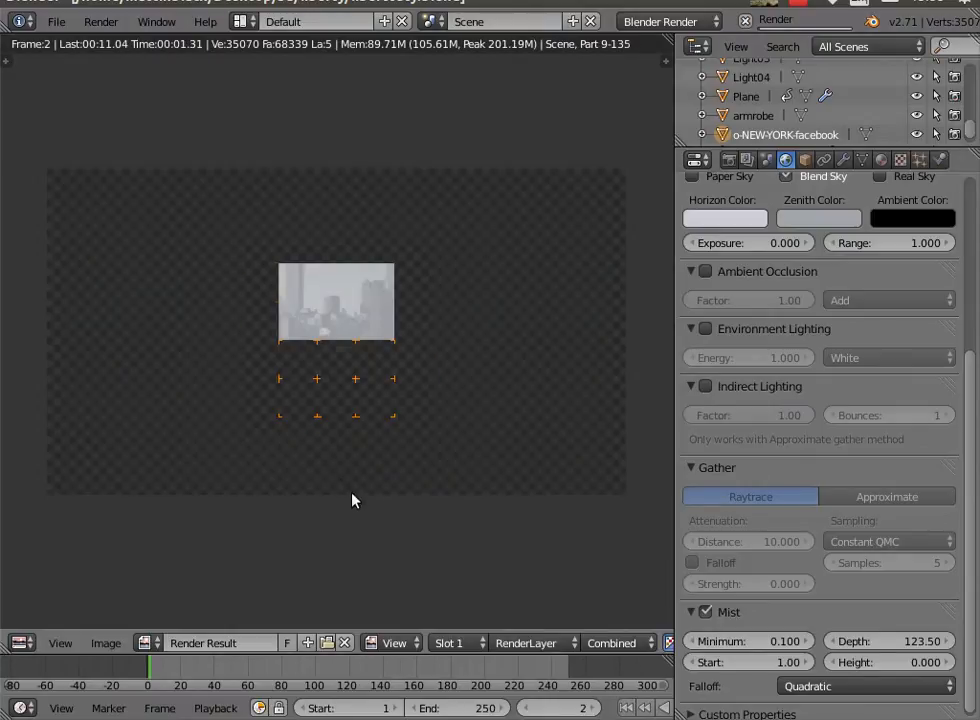
left_click_drag(843, 642, 826, 642)
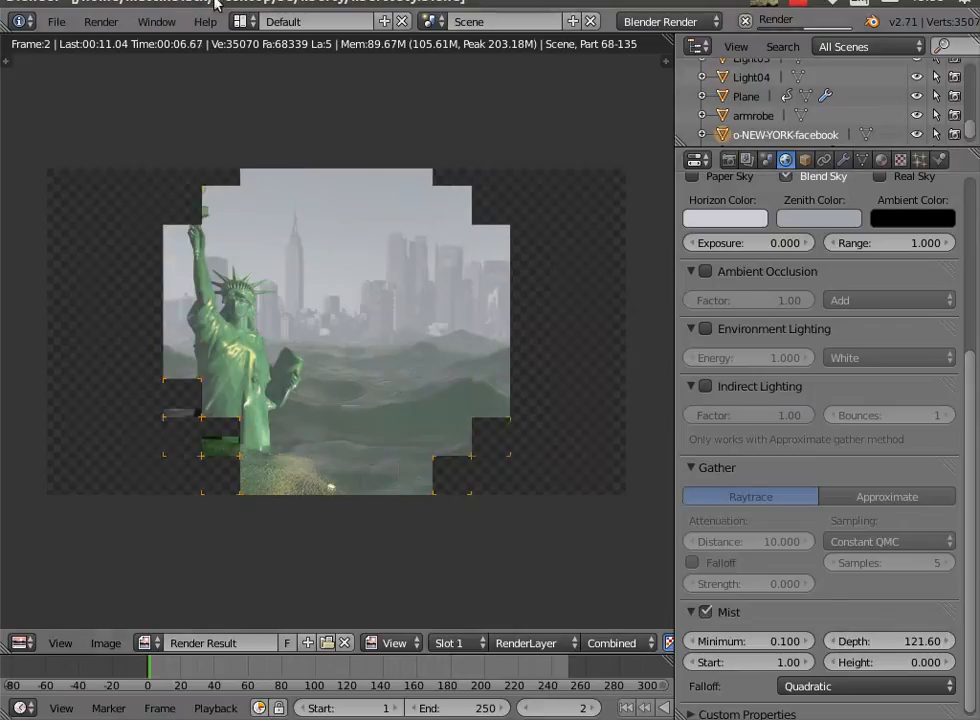
left_click(101, 22)
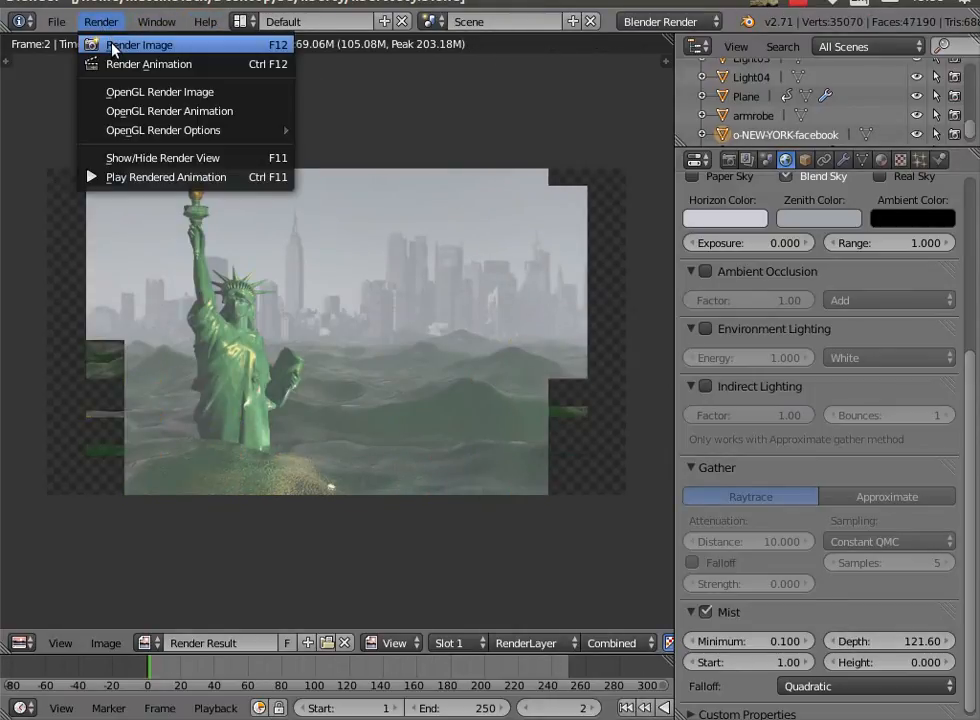
left_click(112, 43)
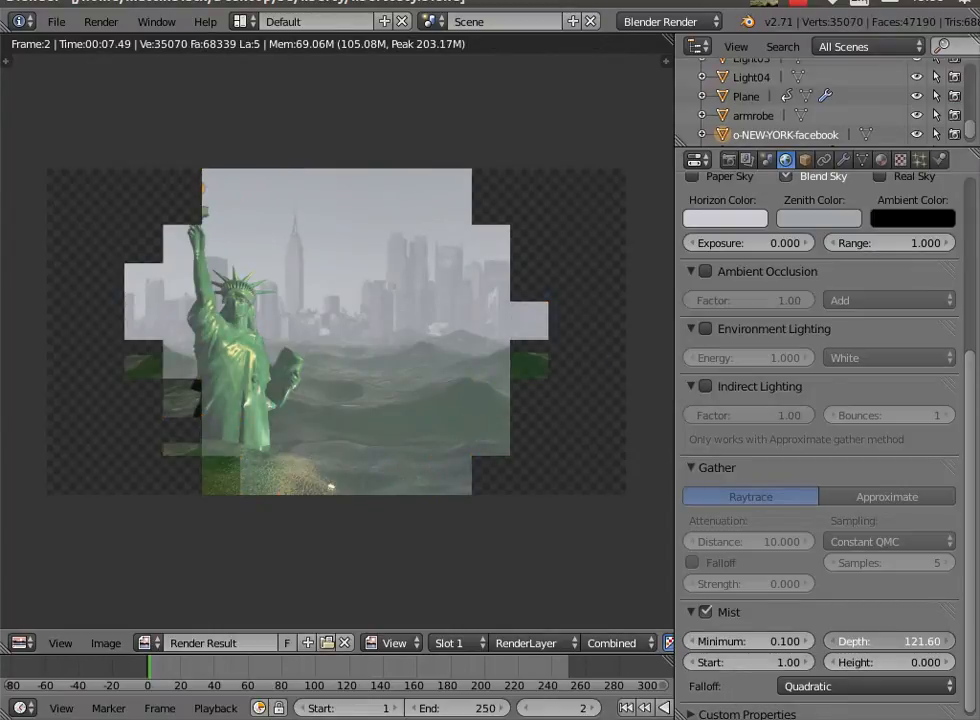
Lower the world mist's depth to 118.6 and then to 116, rendering the image at each value.
left_click_drag(888, 641, 880, 641)
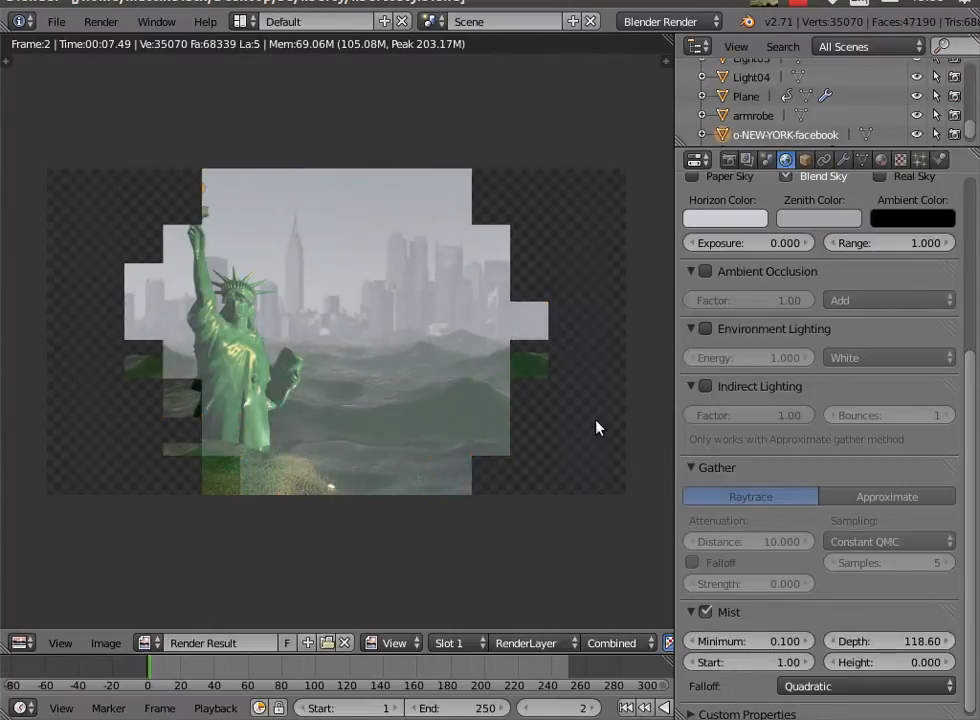
left_click(100, 21)
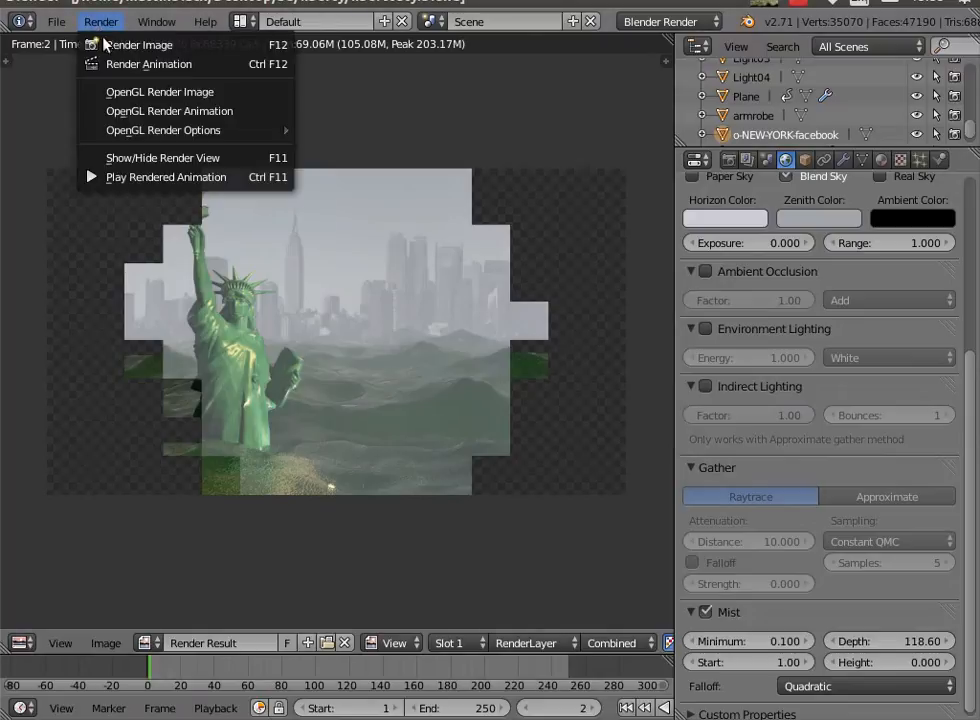
left_click(122, 45)
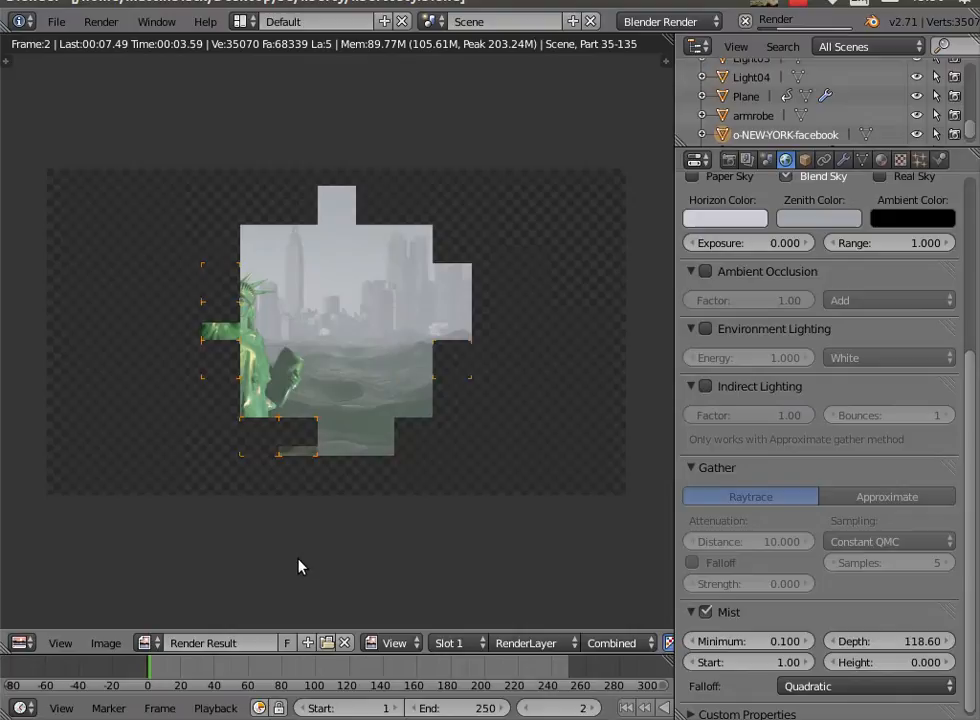
left_click_drag(902, 647, 892, 647)
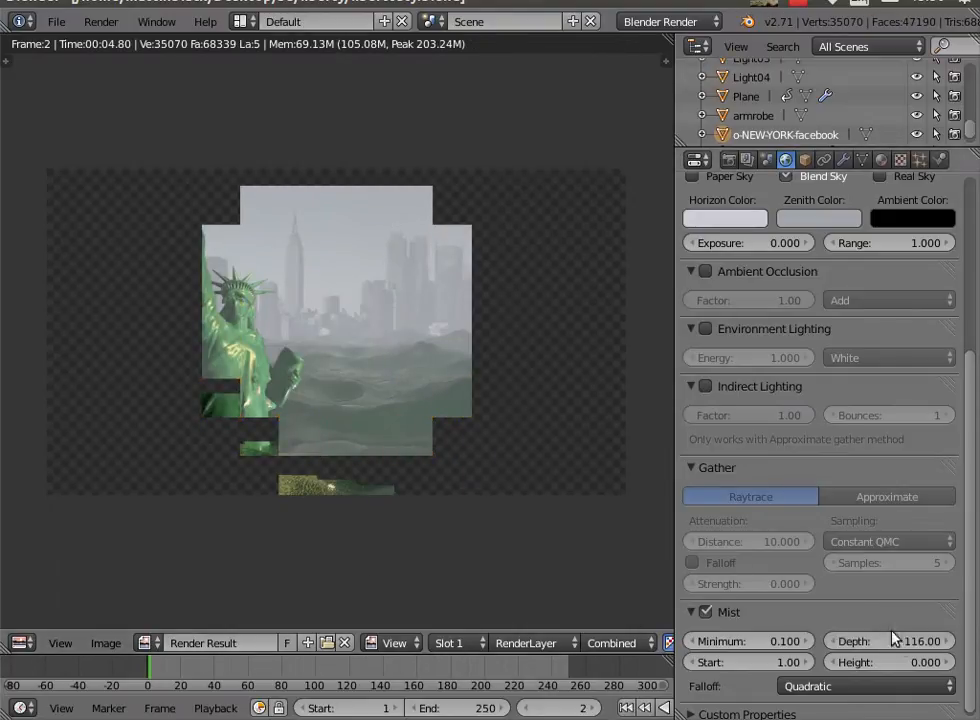
left_click(103, 21)
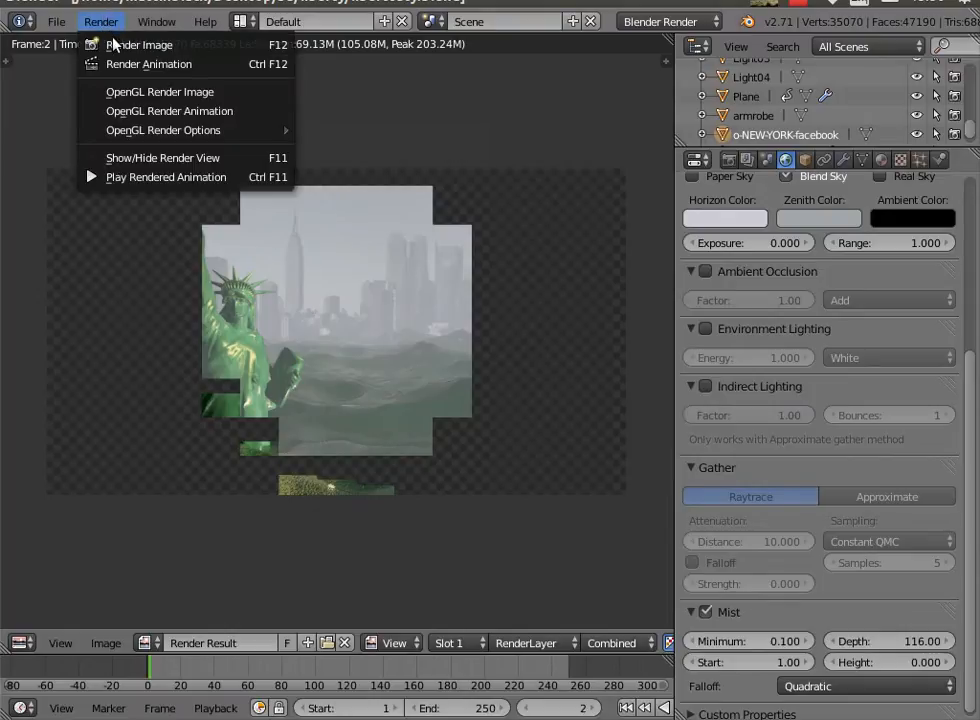
left_click(115, 45)
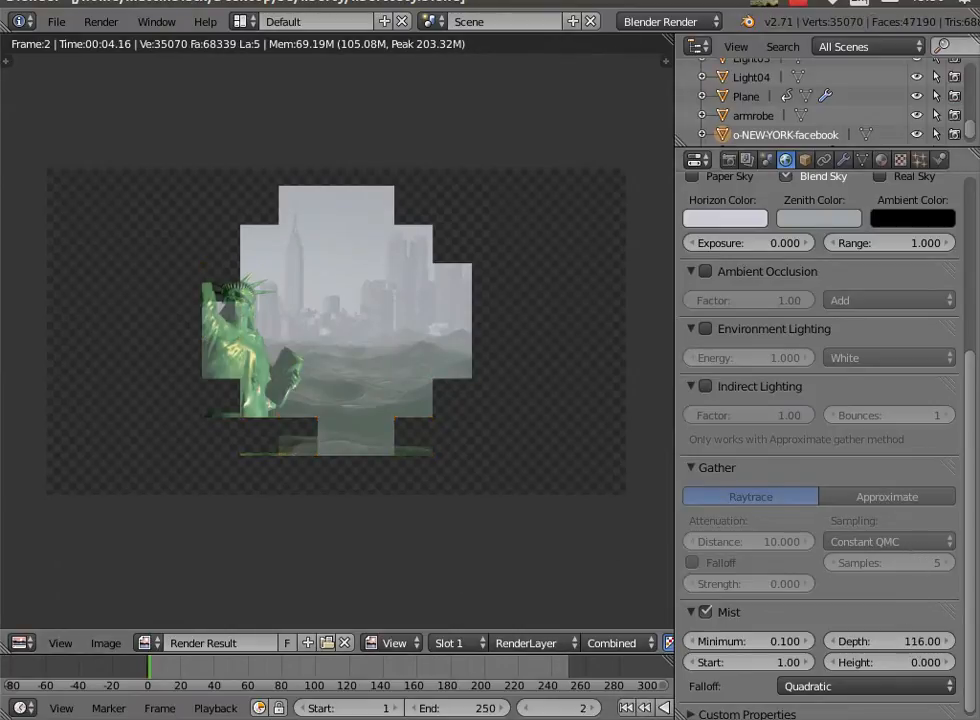
Lower the world mist's depth to 110.1 and render the image.
left_click_drag(880, 641, 868, 641)
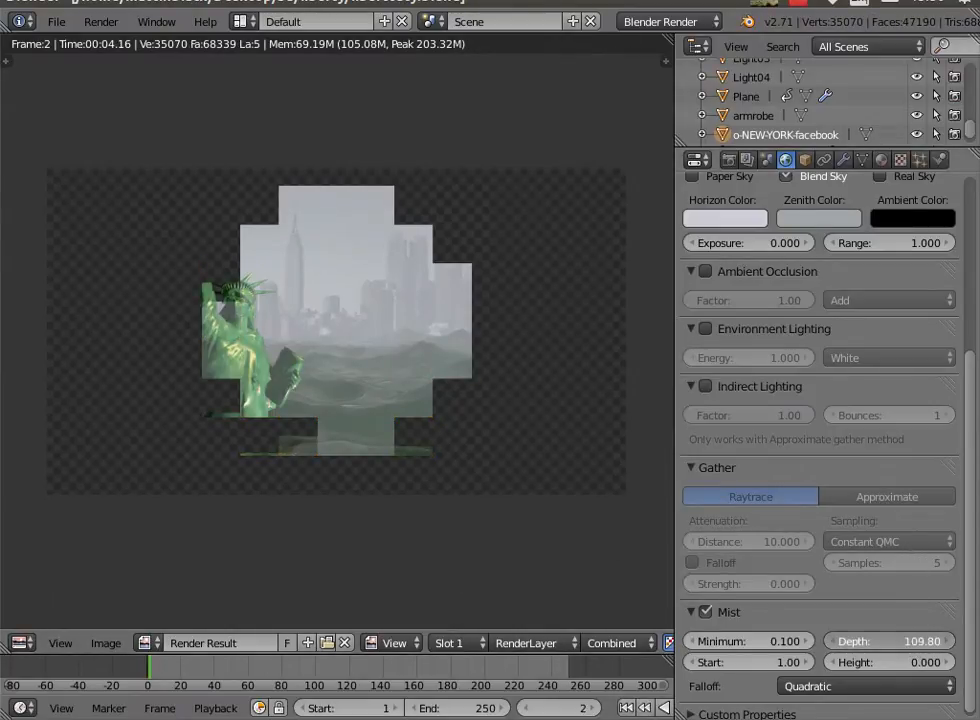
left_click(101, 21)
left_click(125, 36)
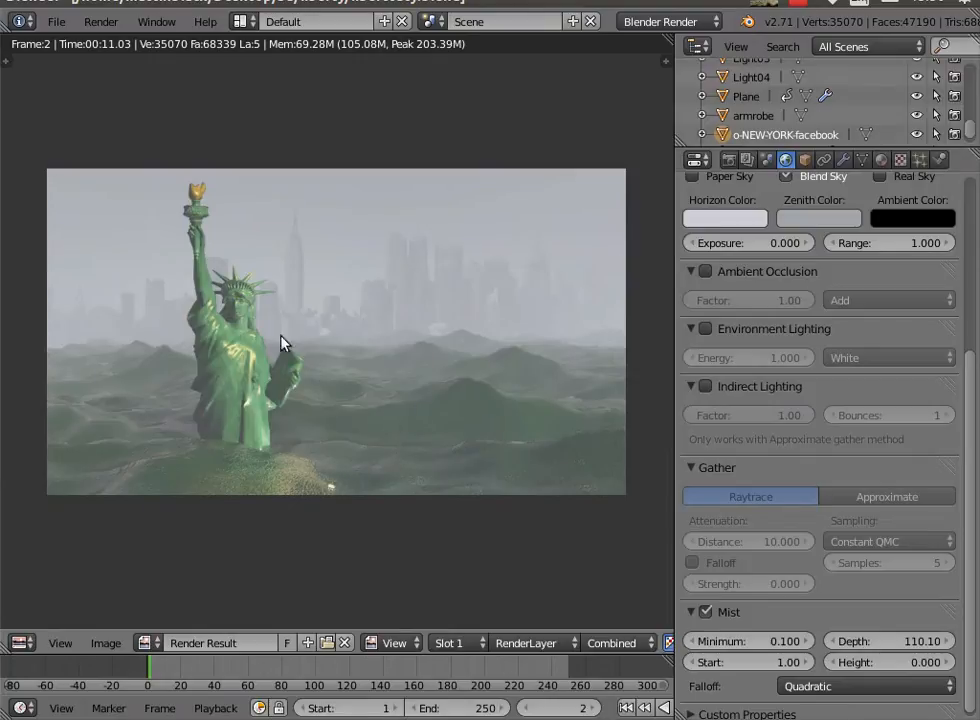
left_click(101, 21)
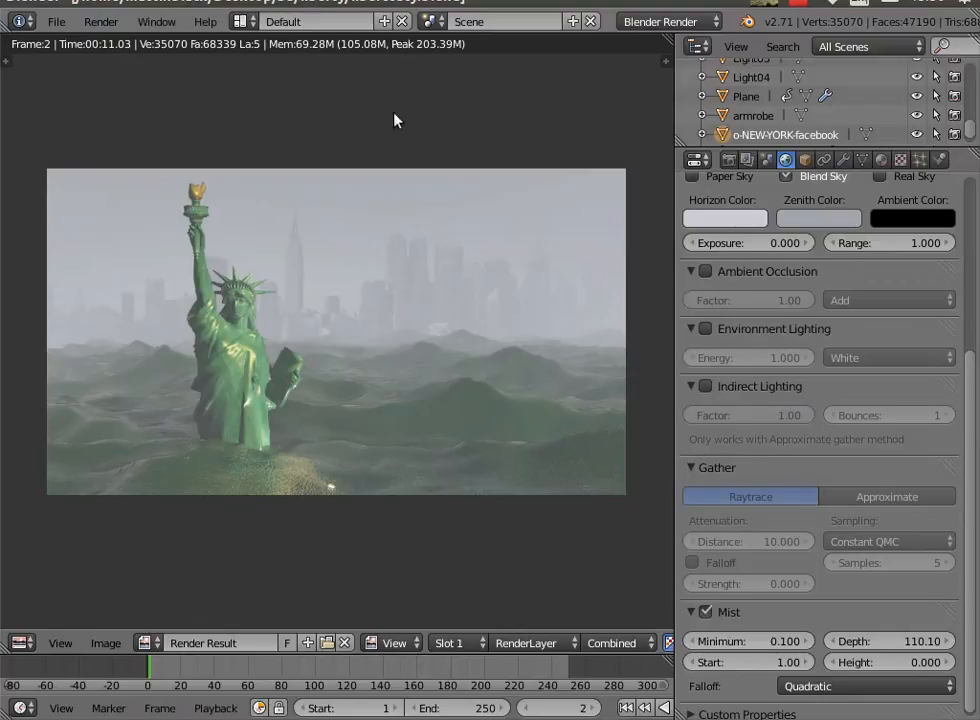
Hide the render view, select the ocean plane and reduce its Ocean modifier's wave scale to 0.8.
left_click(101, 21)
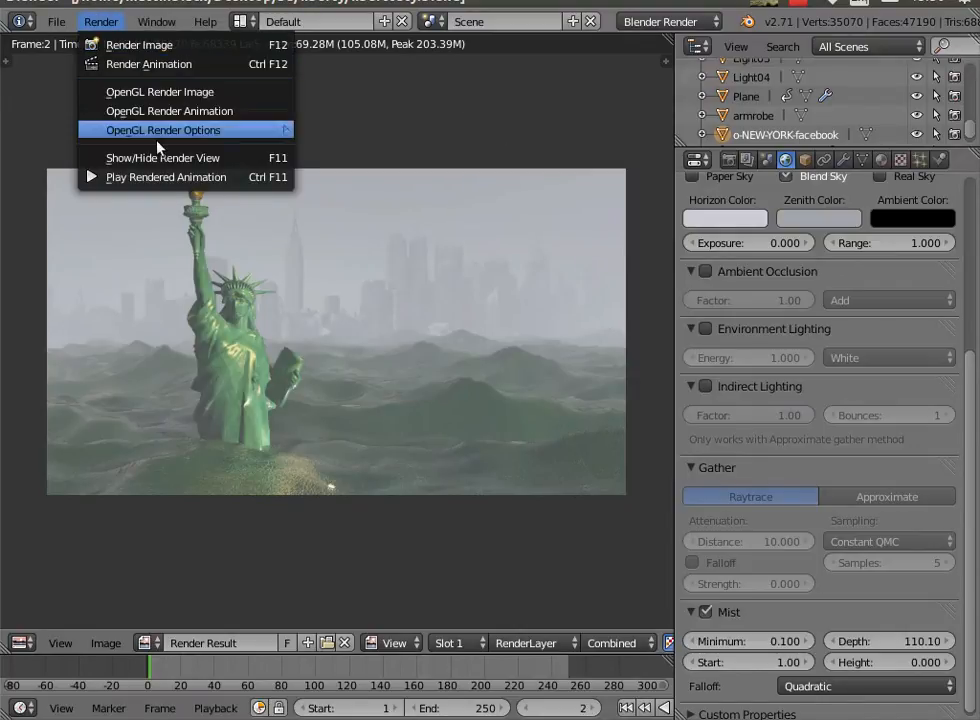
left_click(120, 155)
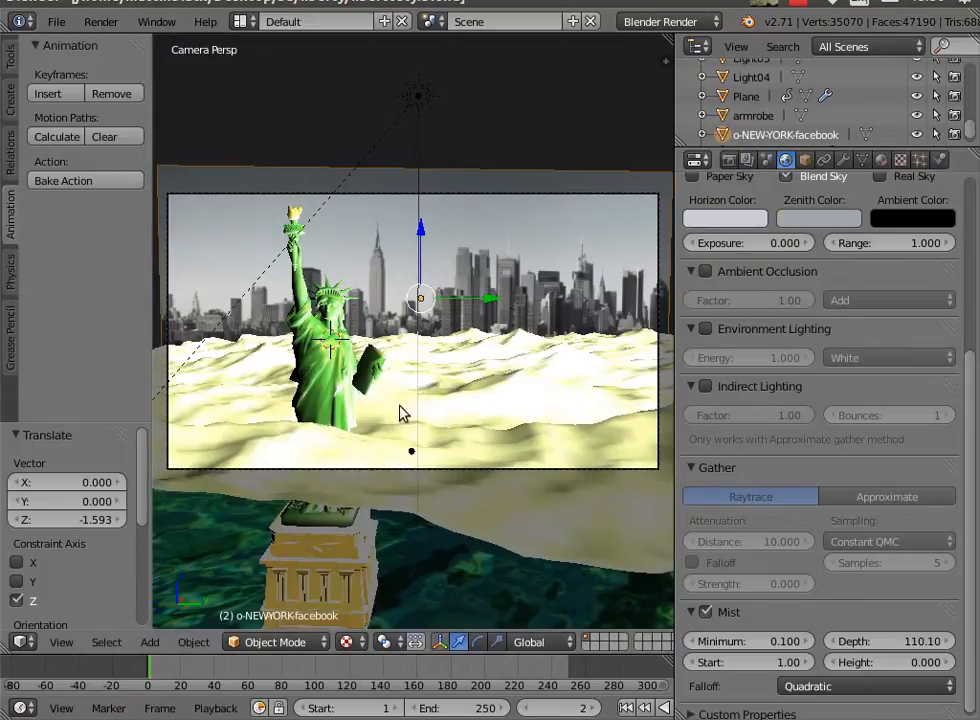
right_click(435, 512)
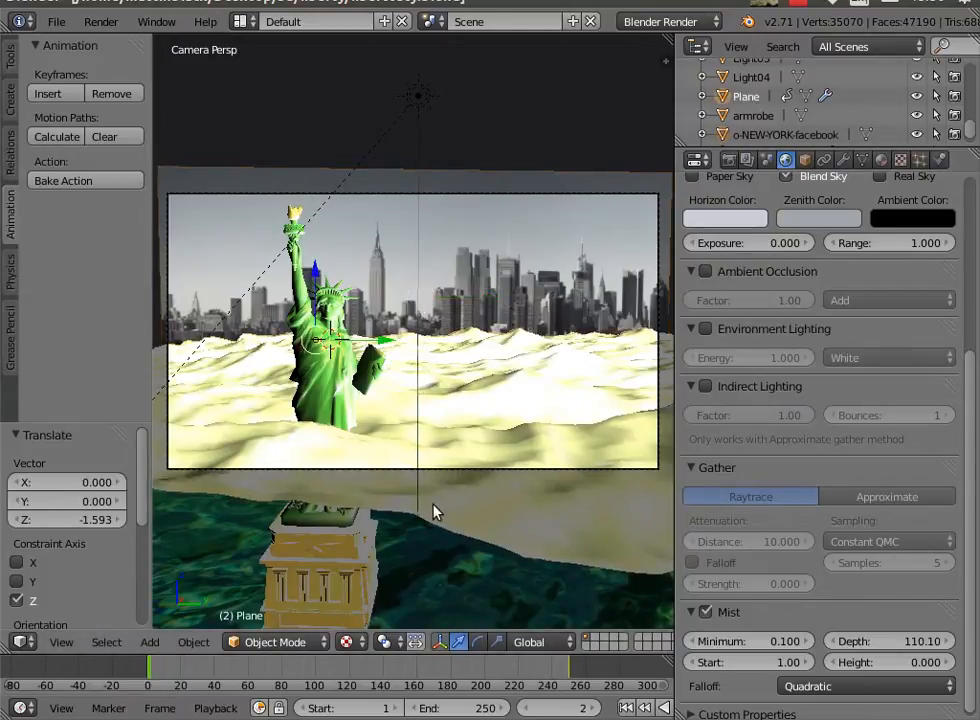
left_click(843, 162)
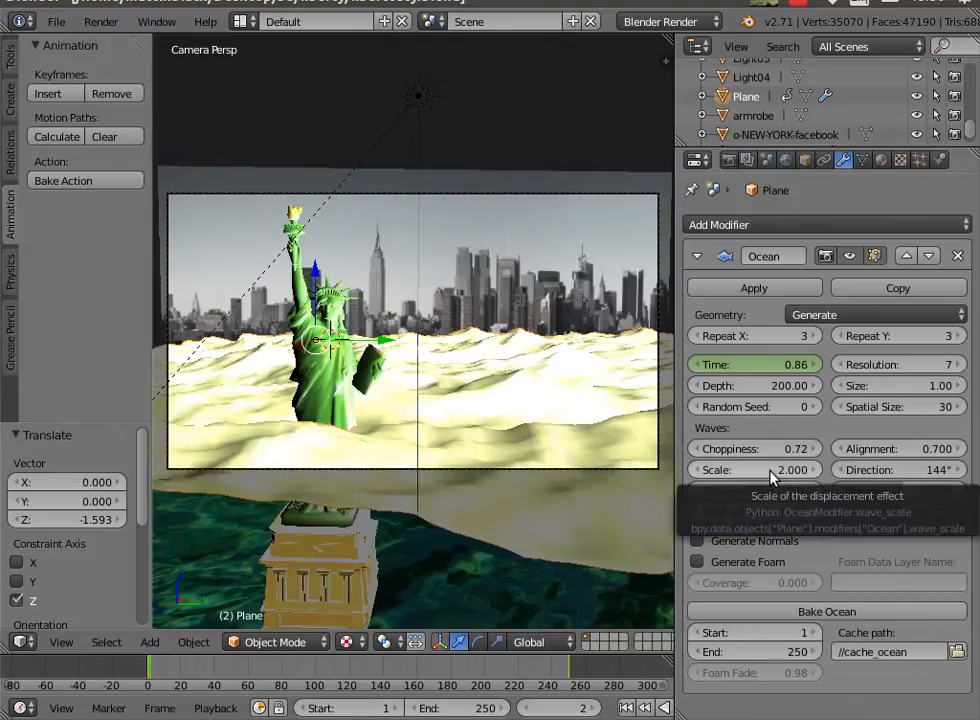
left_click_drag(757, 471, 702, 471)
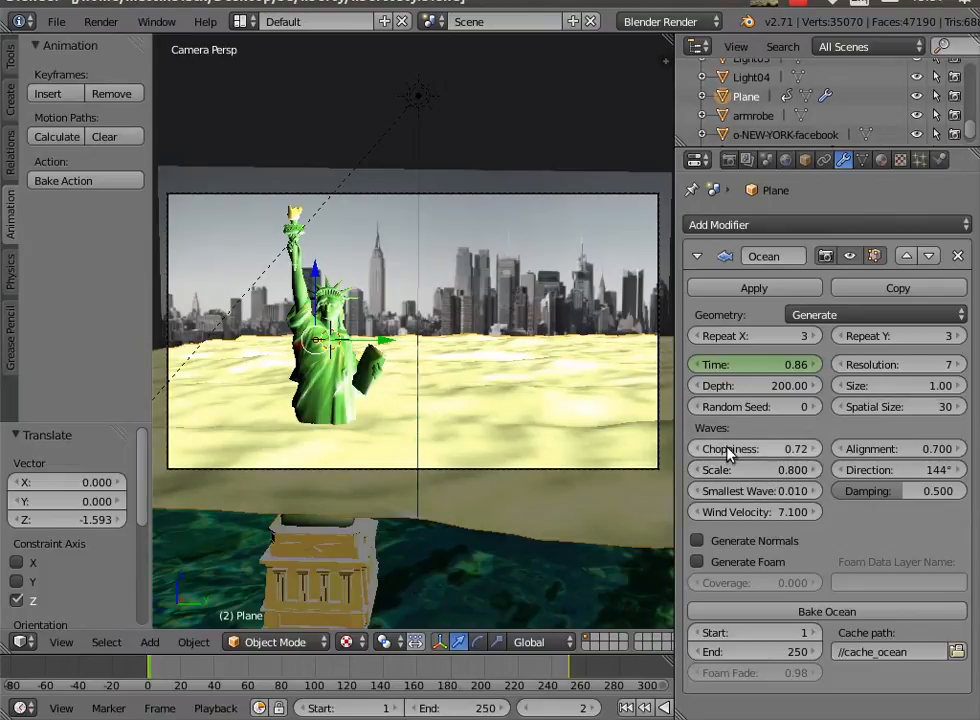
Set the Ocean modifier's choppiness to 3.78 and step through random seeds, settling on 10.
left_click_drag(760, 449, 809, 449)
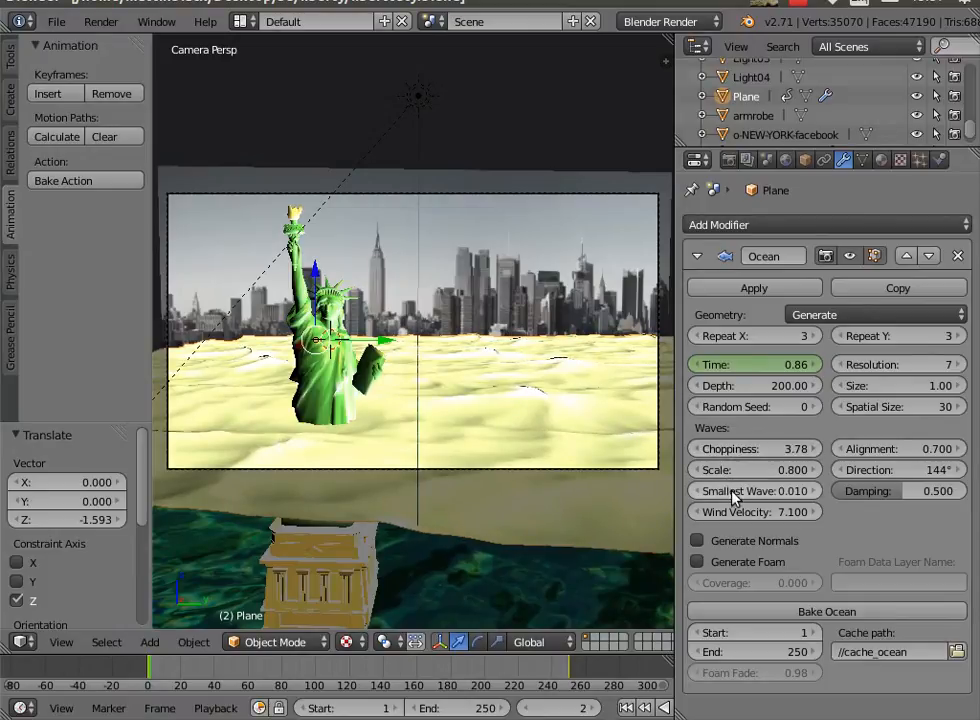
left_click(809, 410)
left_click(809, 410)
left_click(809, 410)
left_click(809, 410)
left_click(809, 410)
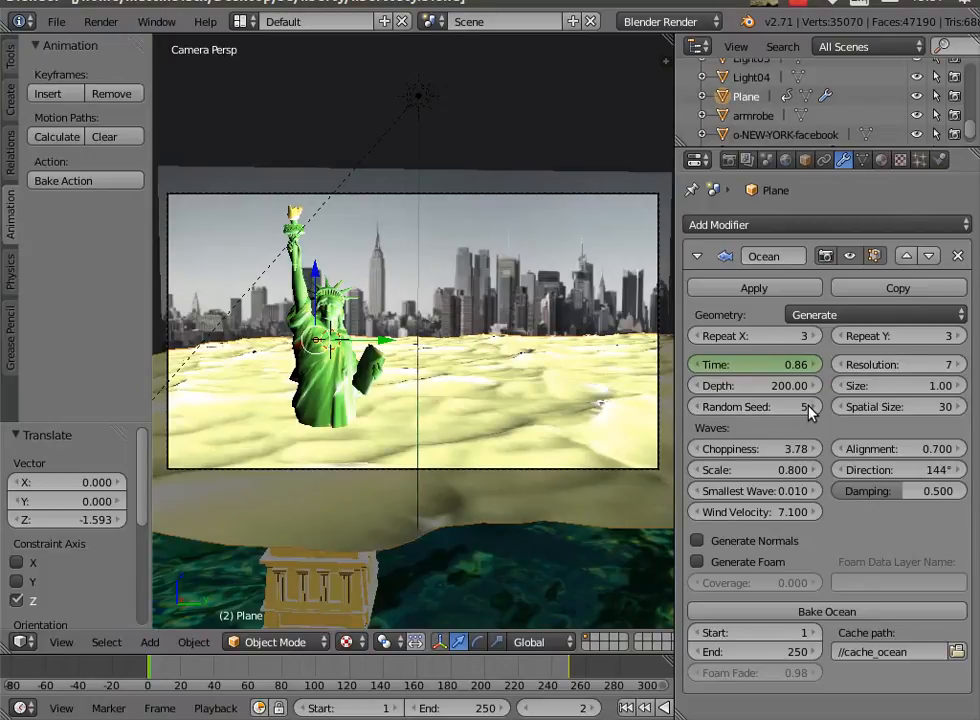
left_click(809, 410)
left_click(808, 407)
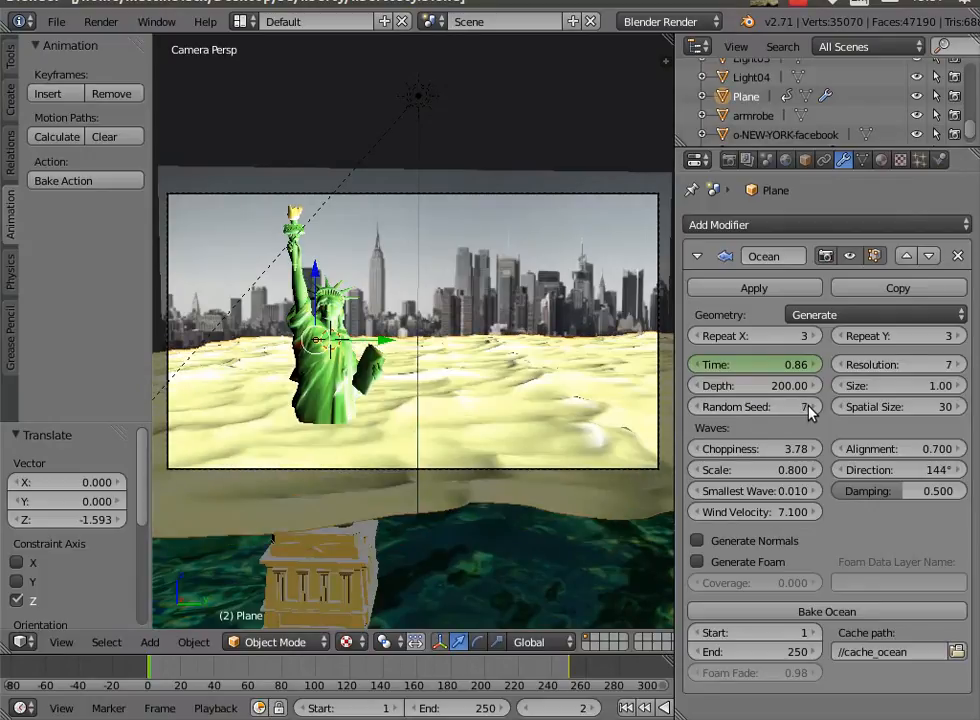
left_click(808, 407)
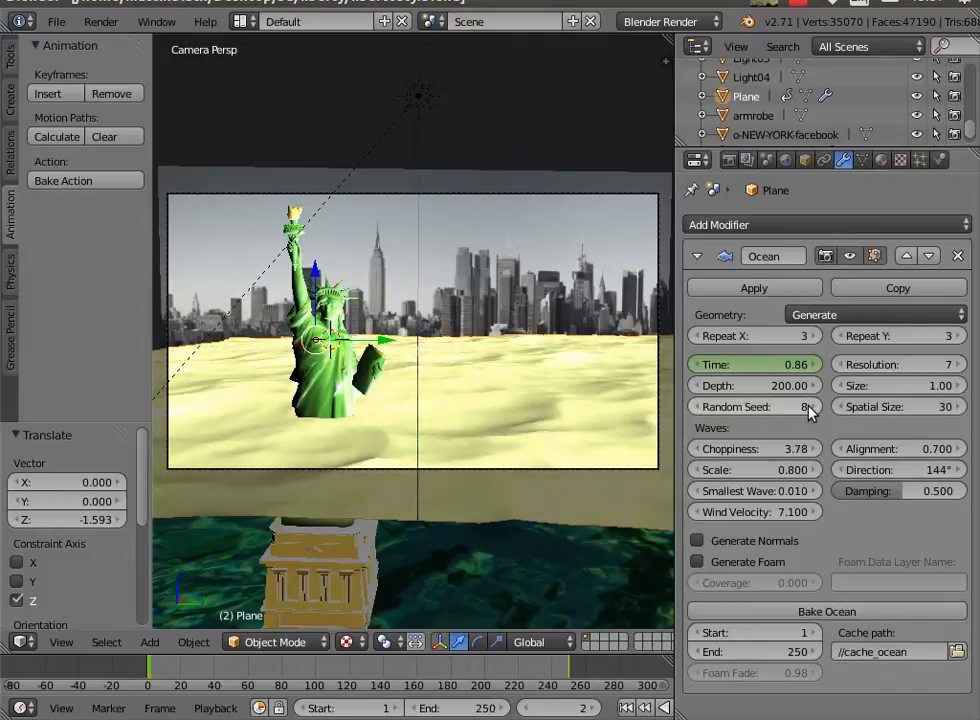
left_click(808, 407)
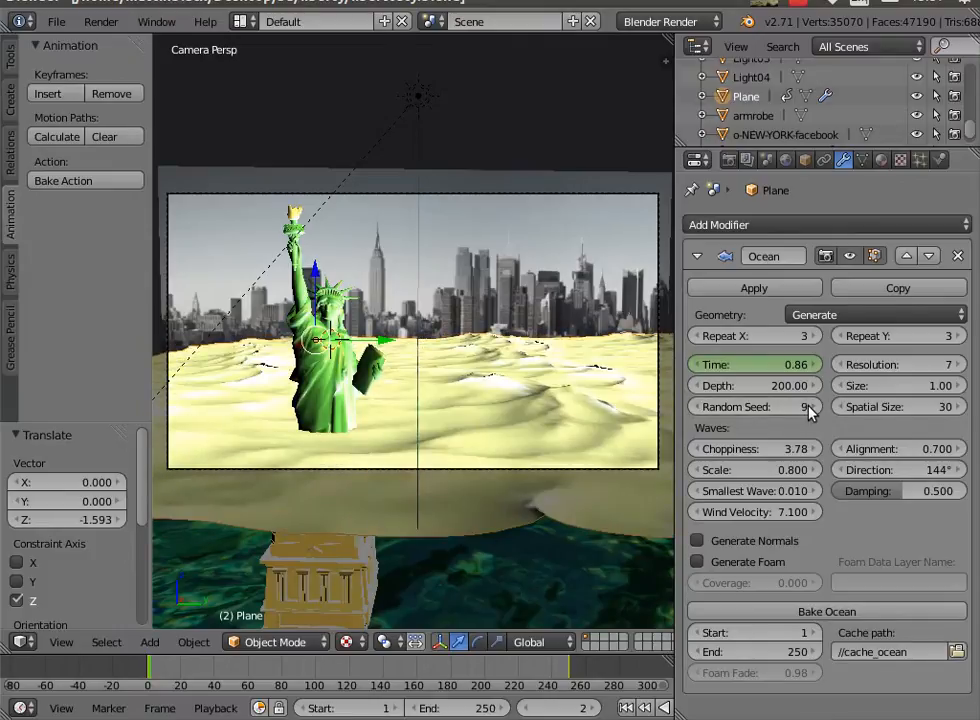
left_click(808, 407)
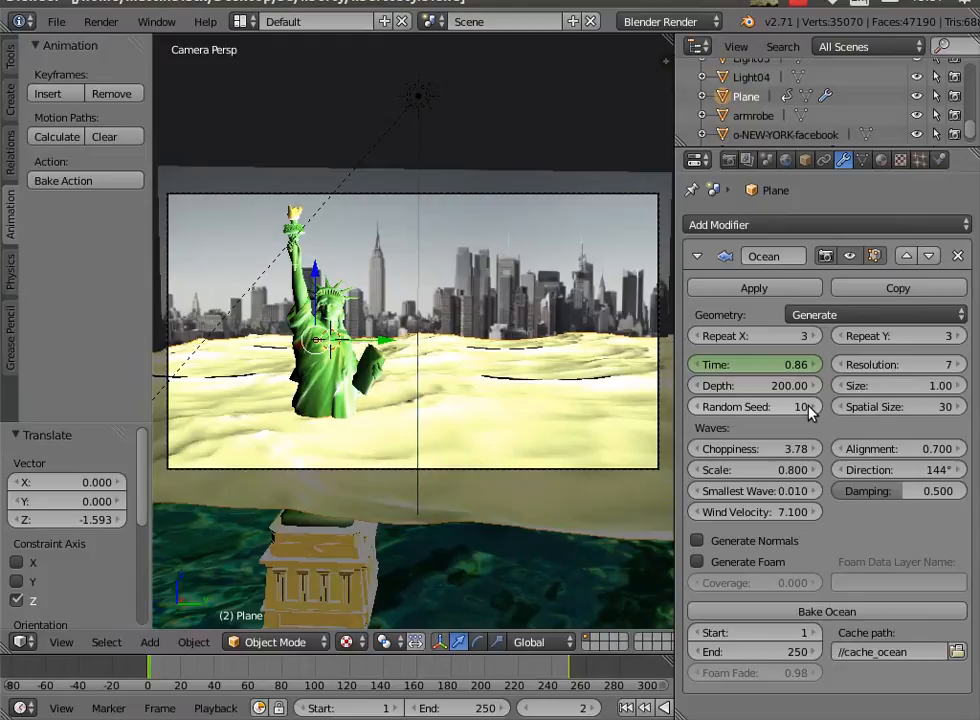
left_click(808, 407)
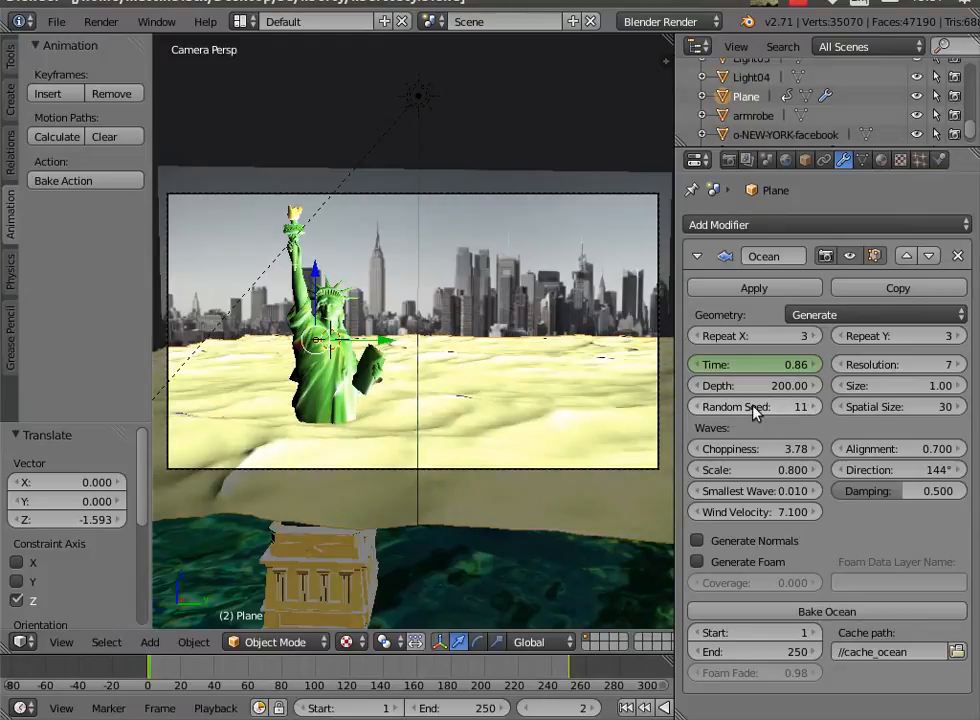
left_click(702, 406)
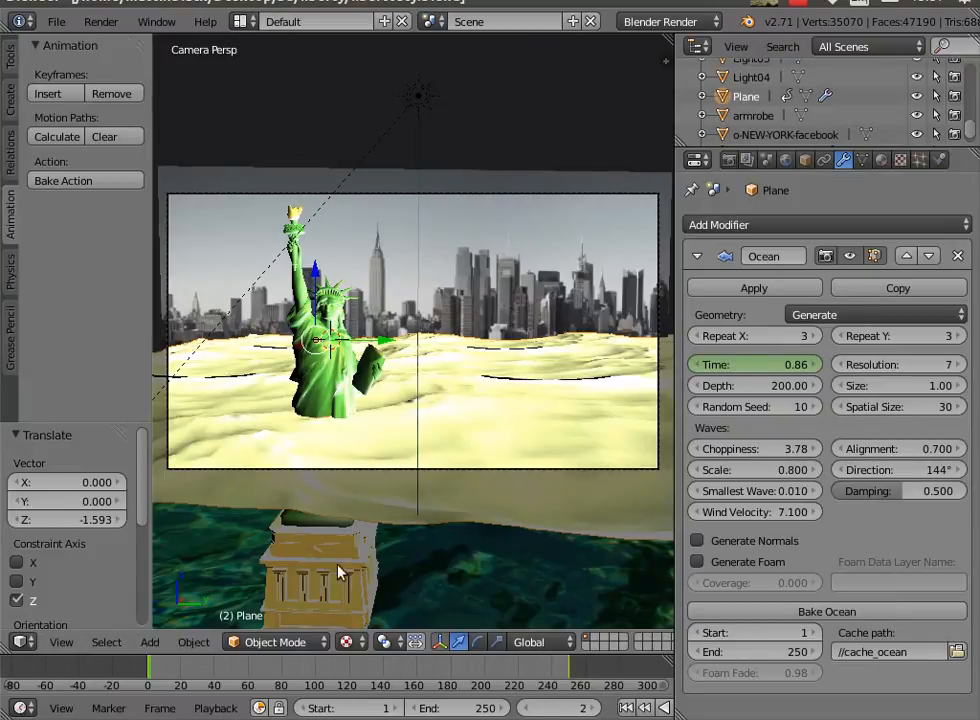
Select the camera and insert a LocRot keyframe for it at frame 2.
right_click(354, 477)
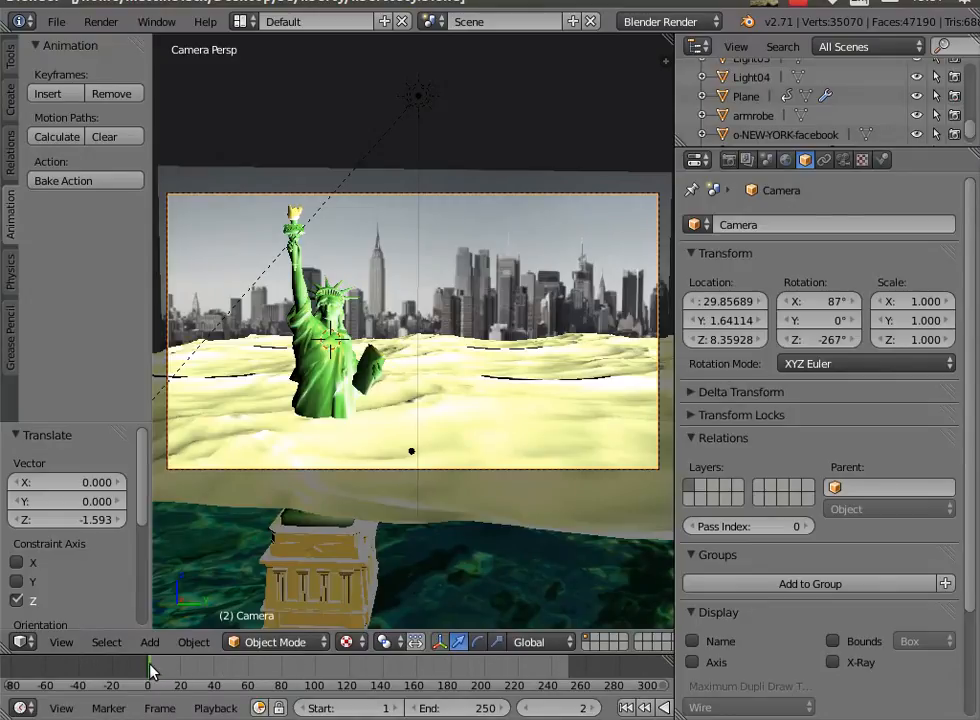
left_click(58, 94)
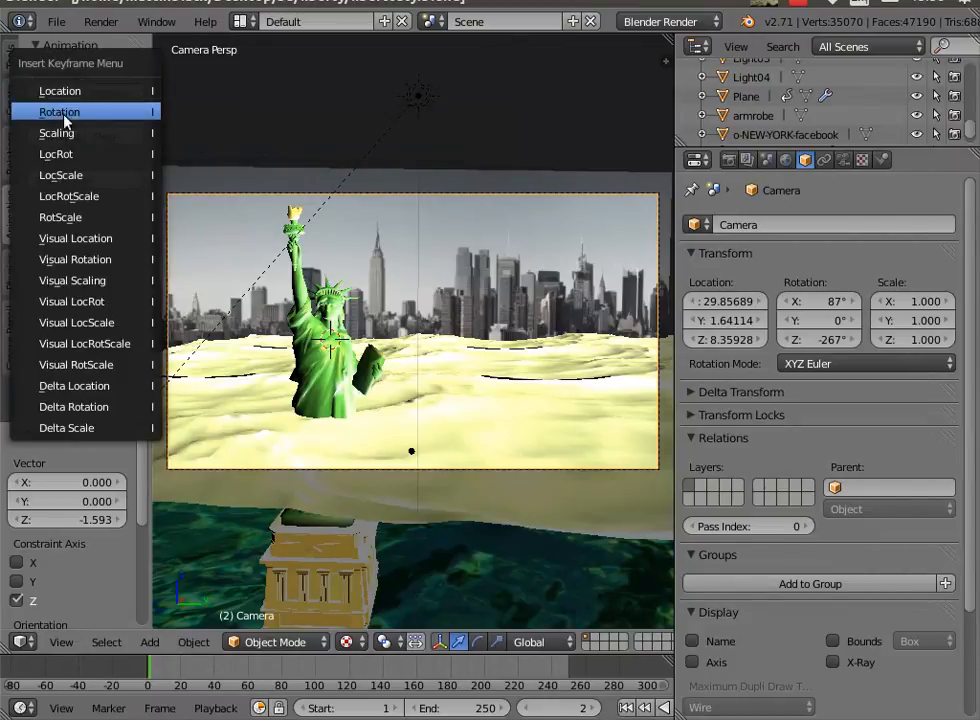
left_click(57, 155)
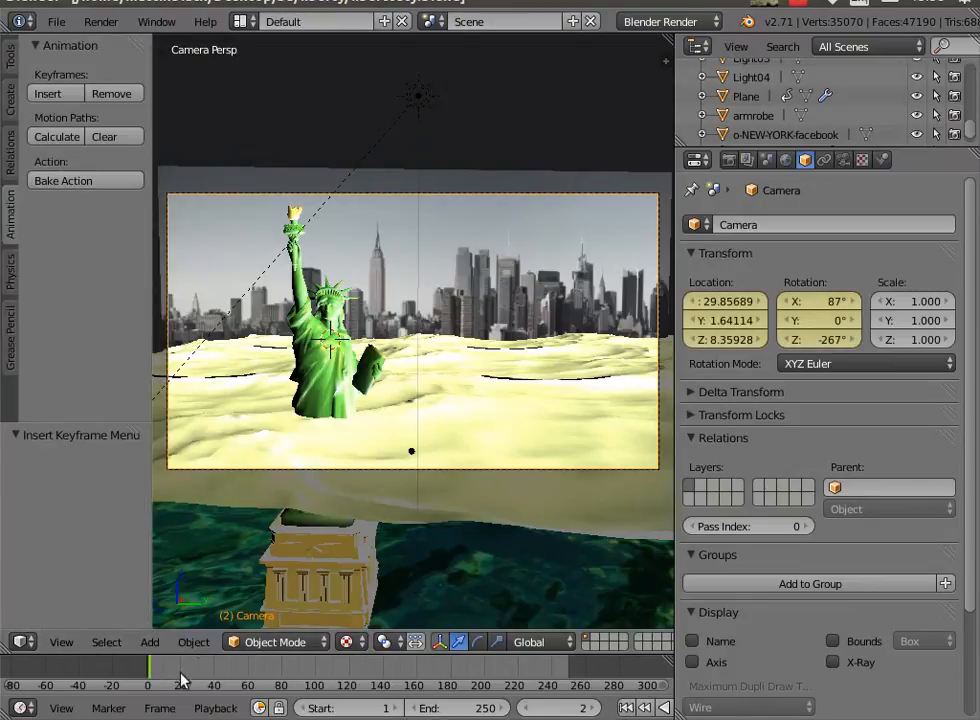
Go to frame 98 and move the camera to X 23.42689 and Y -1.78886.
left_click_drag(158, 672, 310, 688)
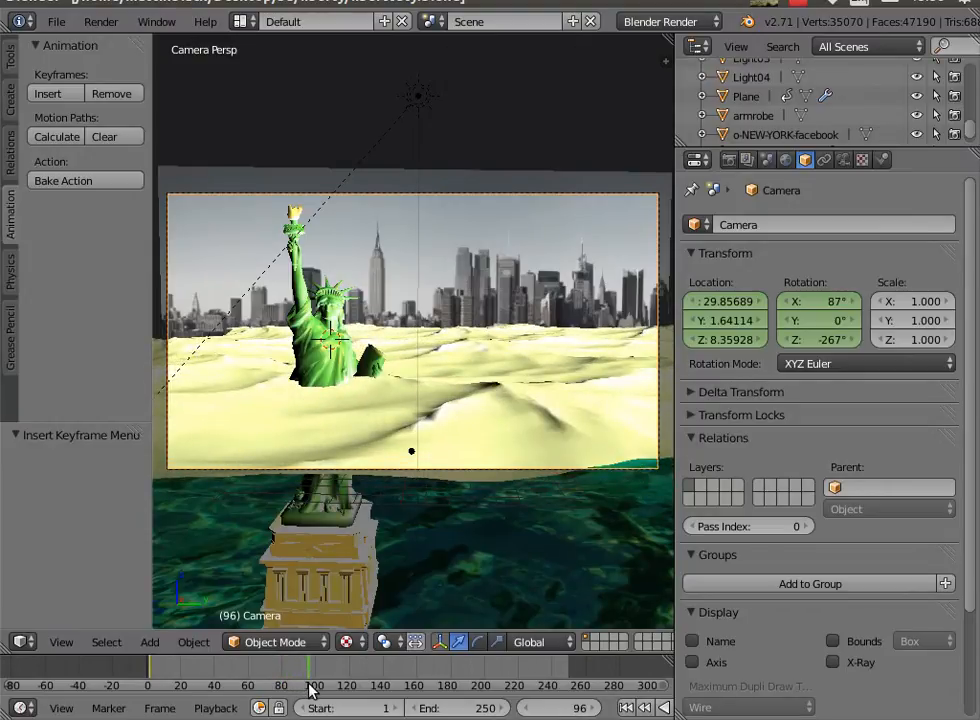
left_click_drag(310, 688, 313, 688)
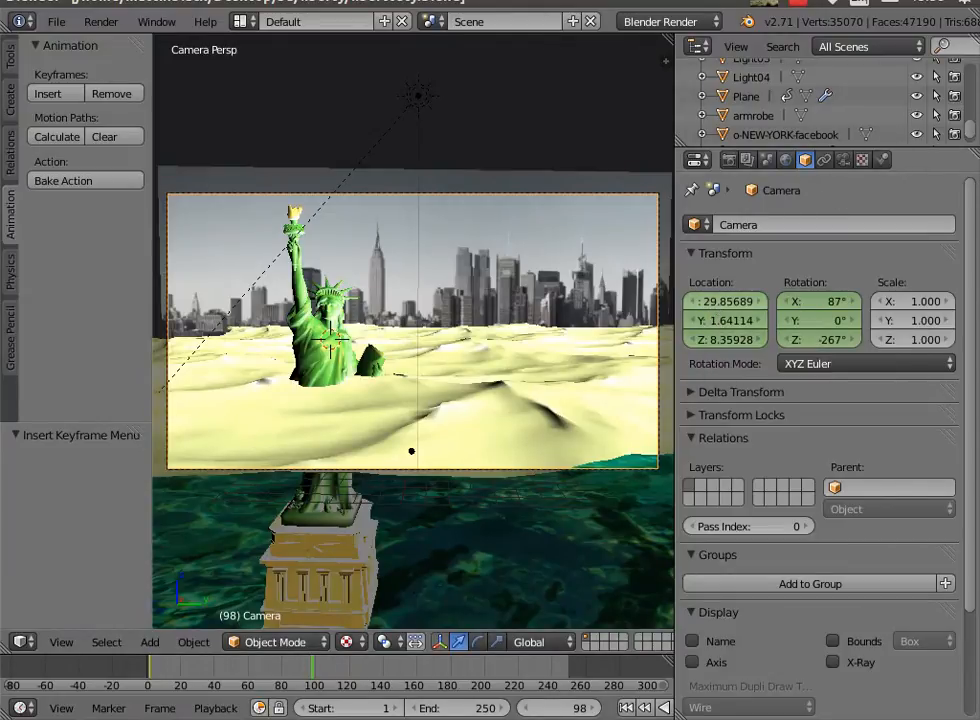
left_click_drag(727, 301, 712, 320)
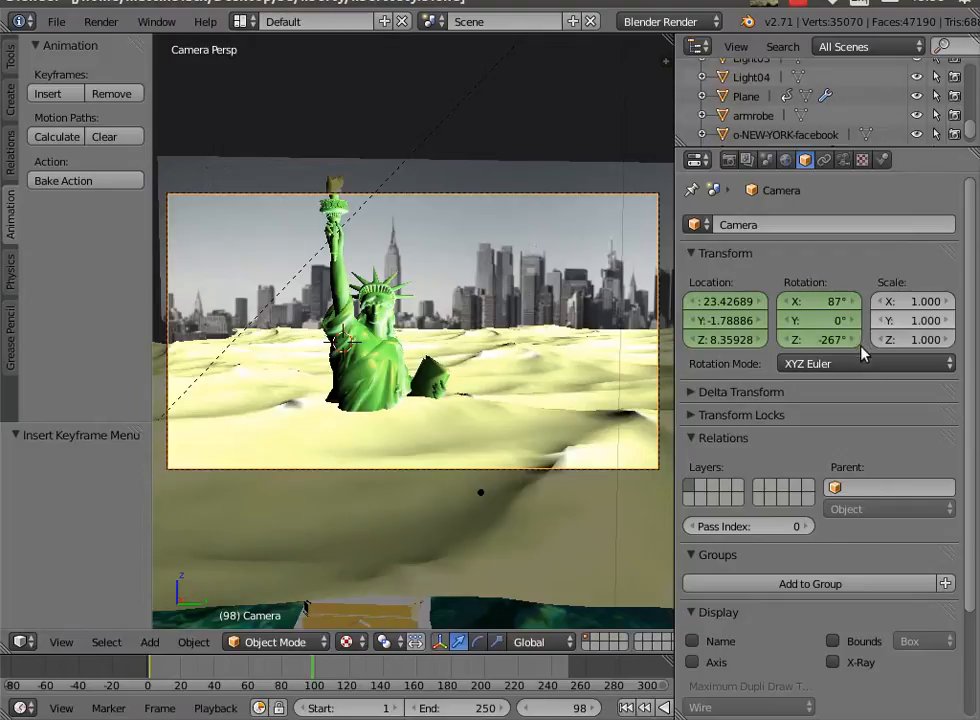
Raise the camera to Z 10.53928 with an X rotation of 85° and insert a LocRot keyframe at frame 98.
left_click_drag(725, 340, 831, 340)
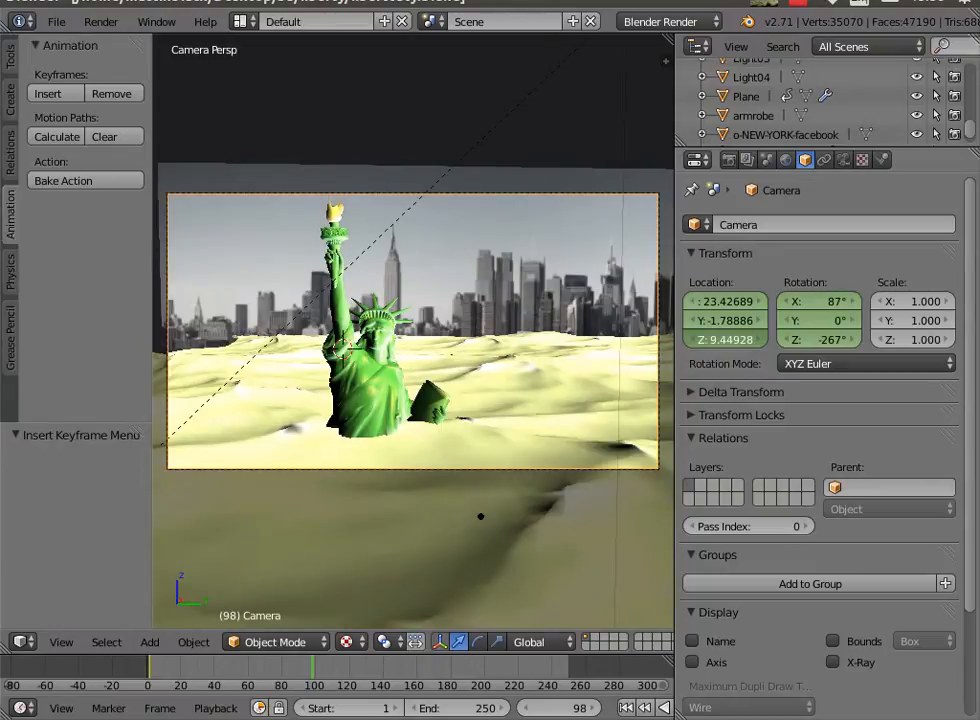
left_click_drag(706, 345, 765, 340)
left_click(785, 302)
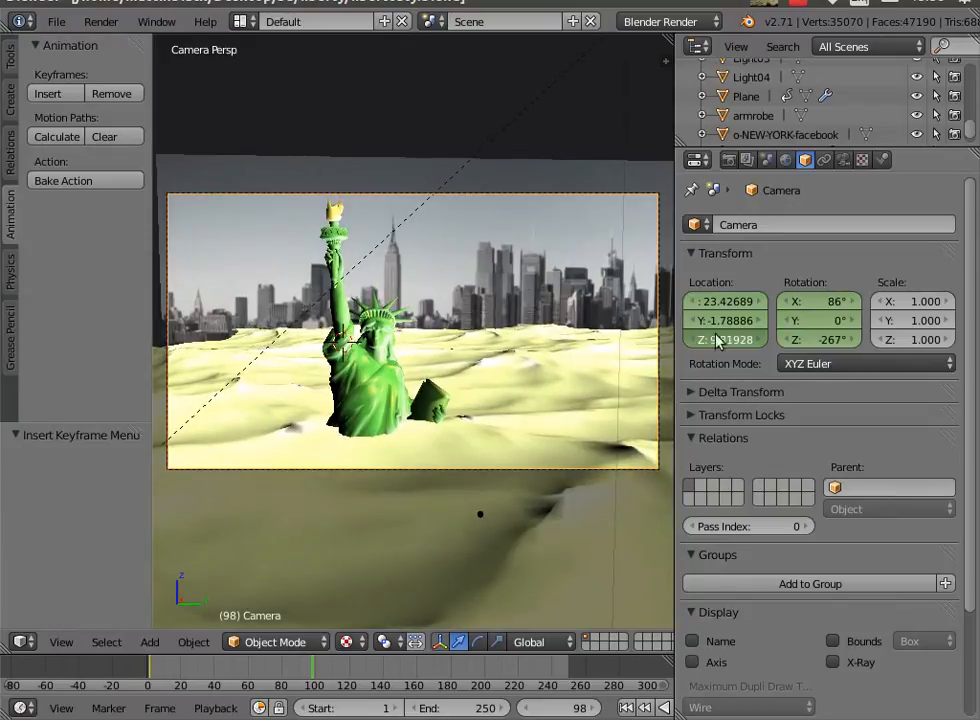
left_click(788, 302)
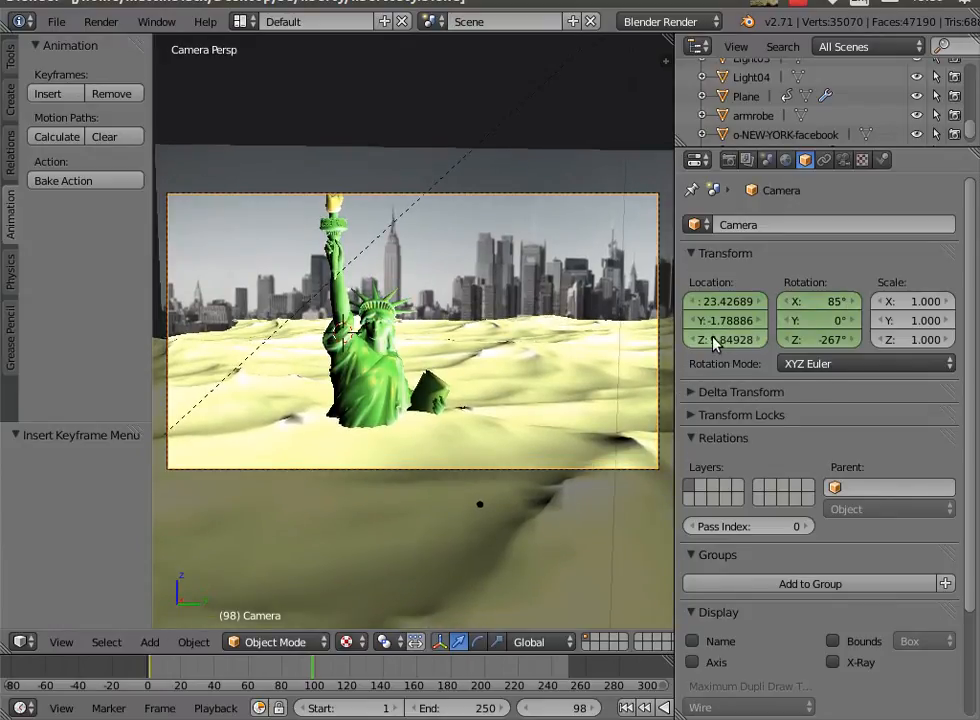
left_click_drag(725, 340, 791, 340)
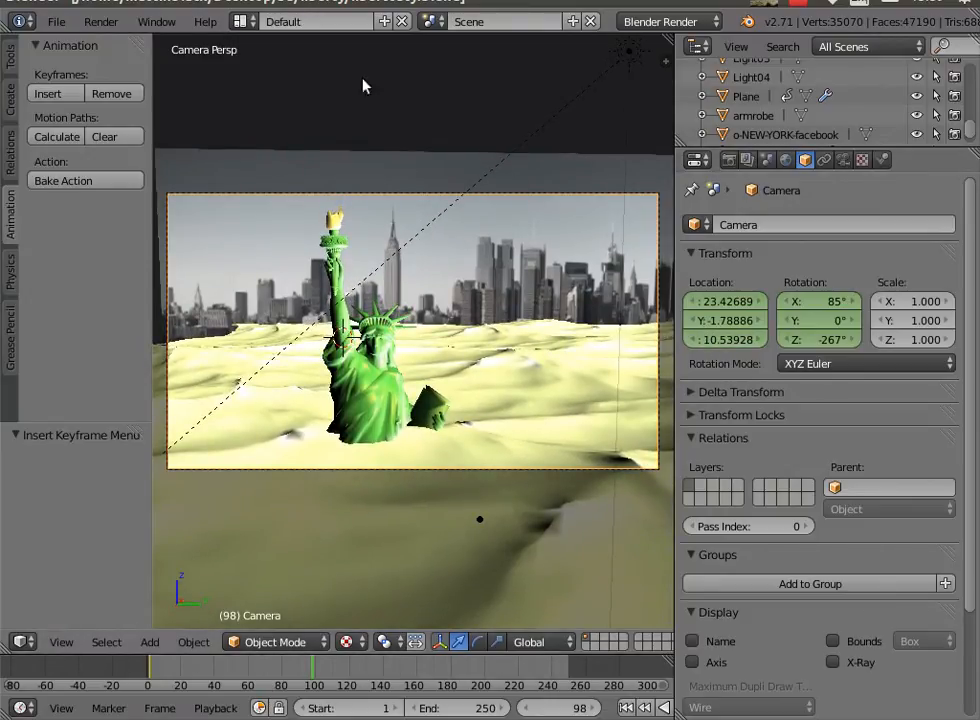
left_click(62, 92)
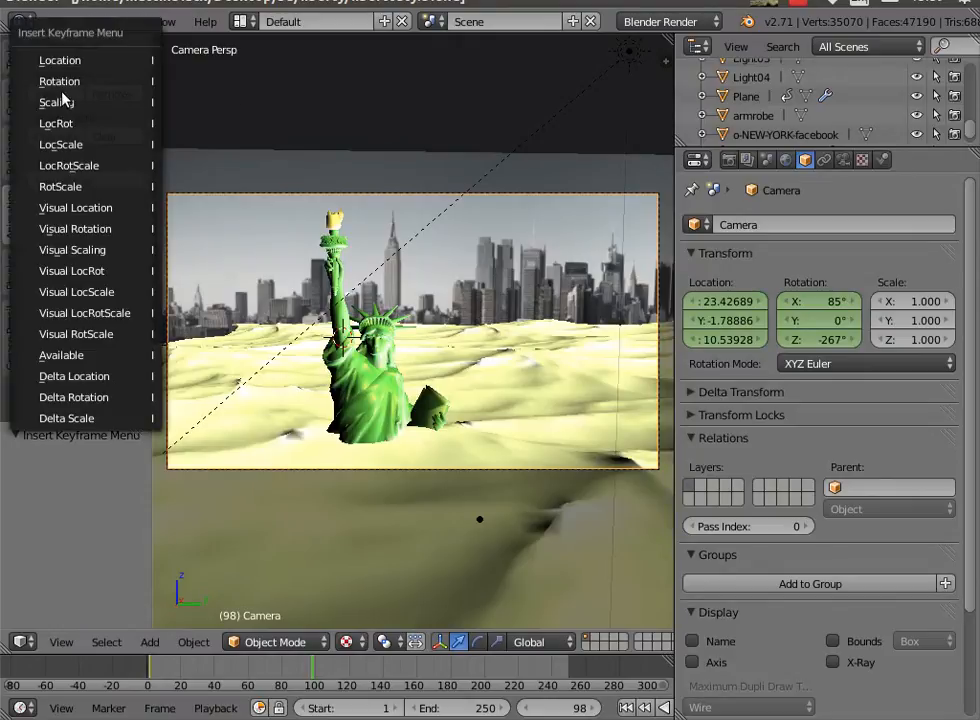
left_click(72, 131)
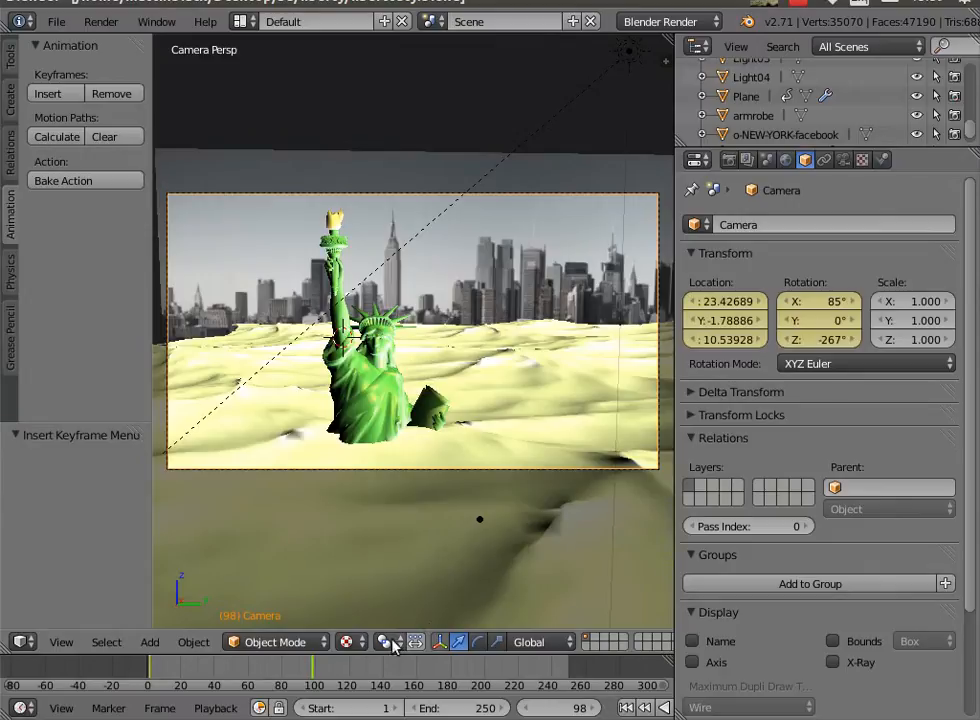
Go to frame 185 and raise the camera's Z location to about 14.83.
left_click(453, 672)
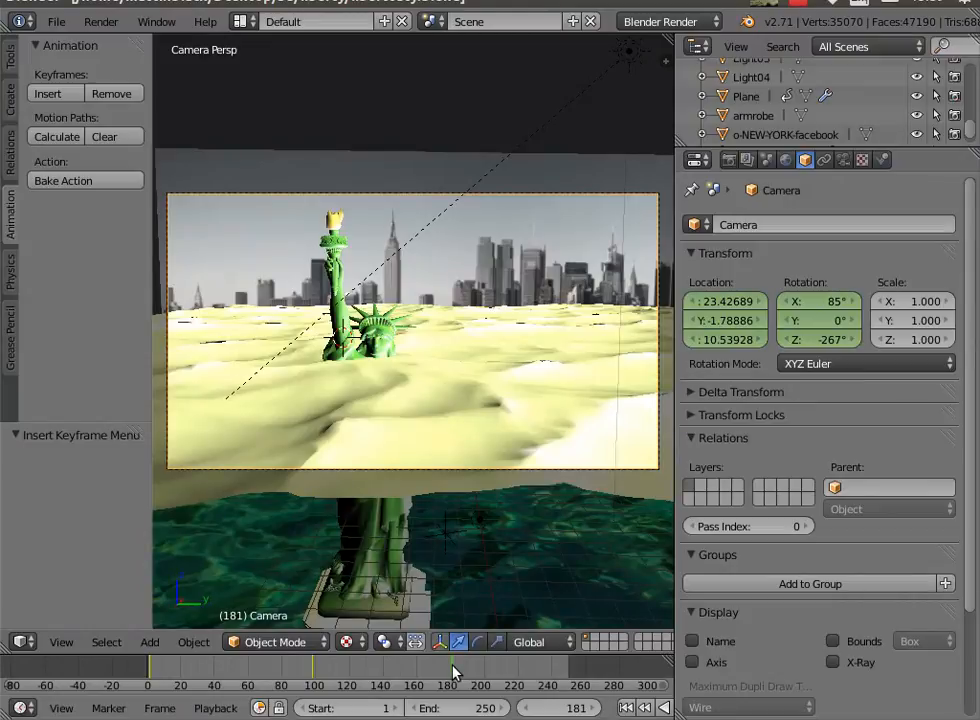
left_click(459, 668)
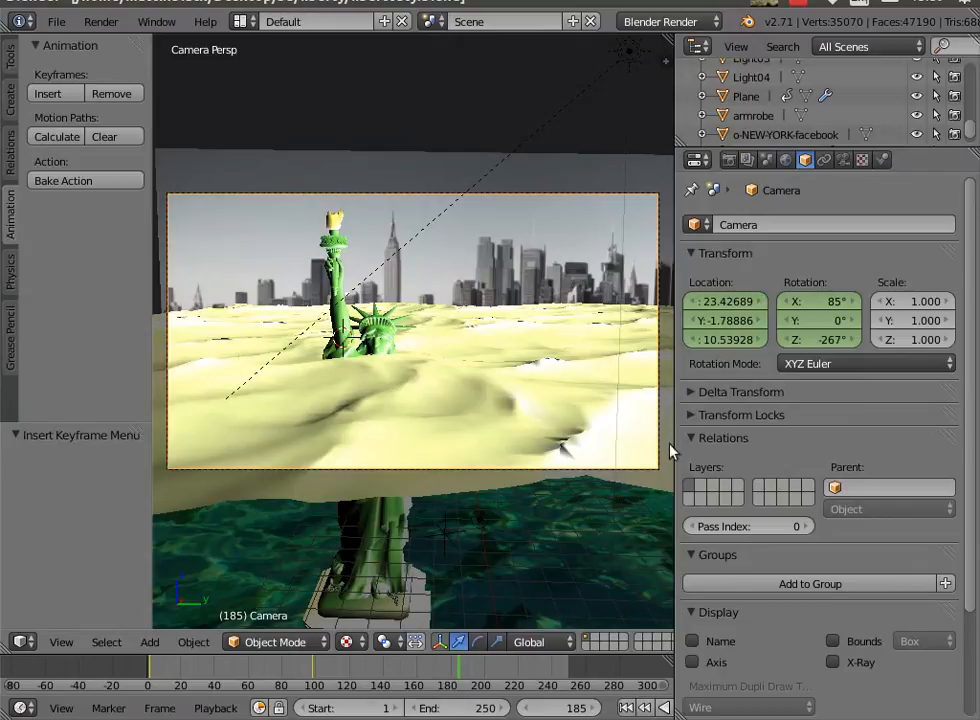
left_click_drag(725, 340, 907, 340)
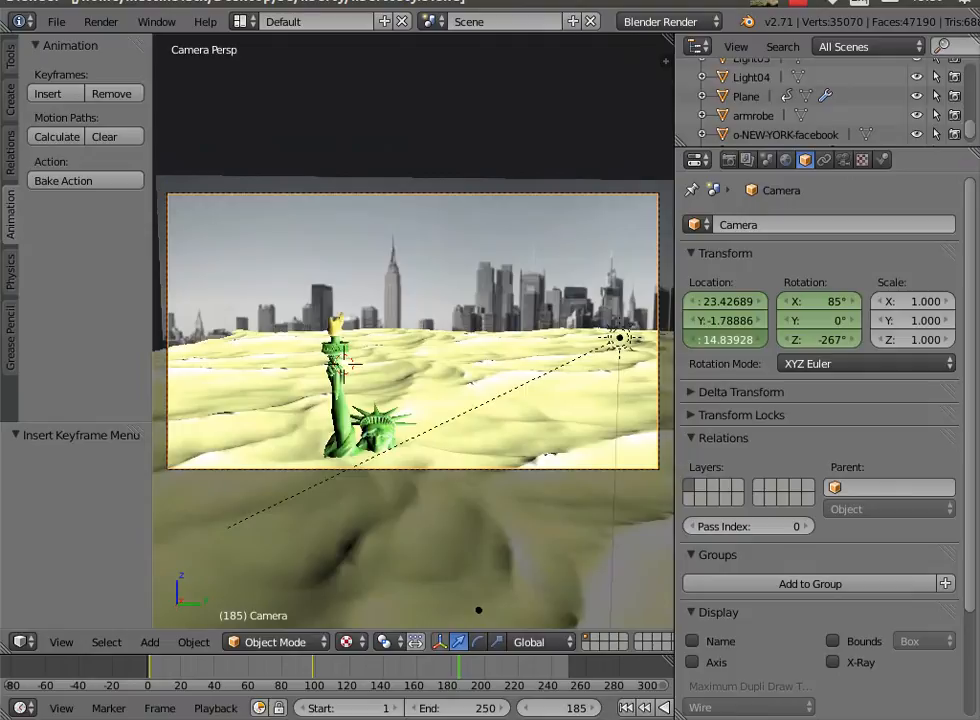
Tilt the camera down by reducing its X rotation to 74° at frame 185.
left_click(790, 302)
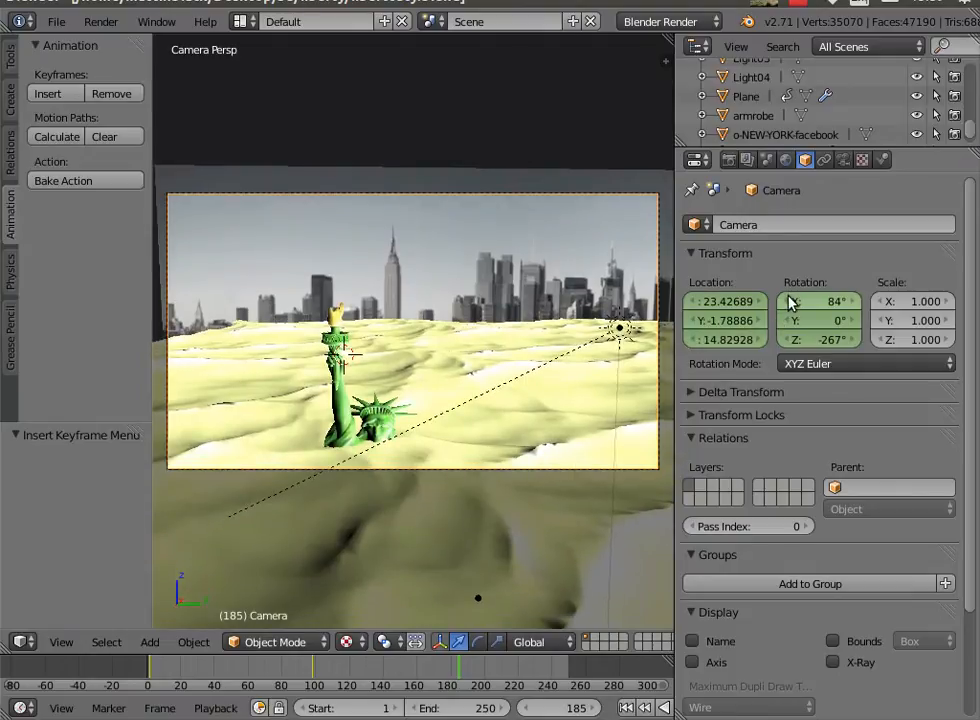
left_click(790, 302)
left_click(790, 302)
left_click(790, 302)
left_click(790, 302)
left_click(790, 302)
left_click(790, 302)
left_click(790, 302)
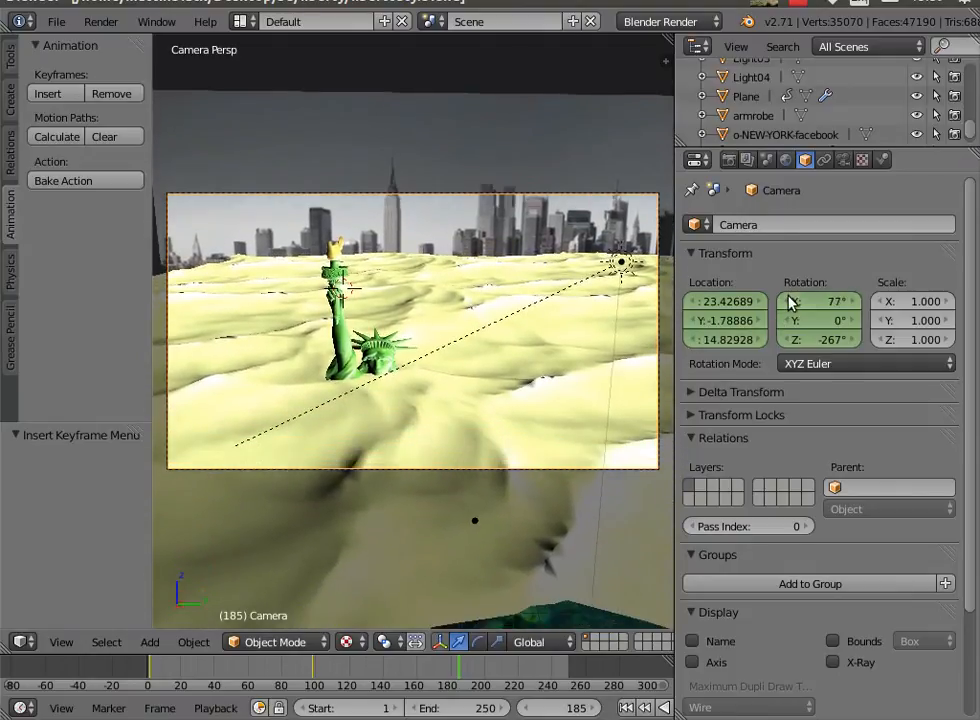
left_click(790, 302)
left_click(790, 302)
left_click(790, 302)
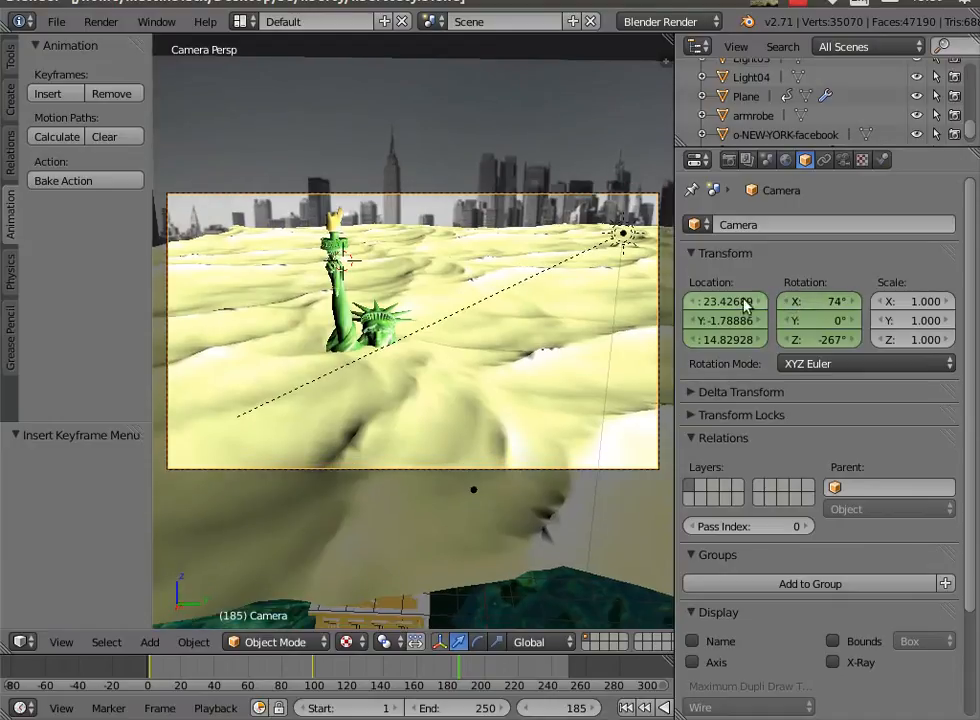
Move the camera to X 16.12689 and Y -3.87886 with 73° X rotation, and insert a LocRot keyframe at frame 185.
left_click_drag(730, 305, 2, 305)
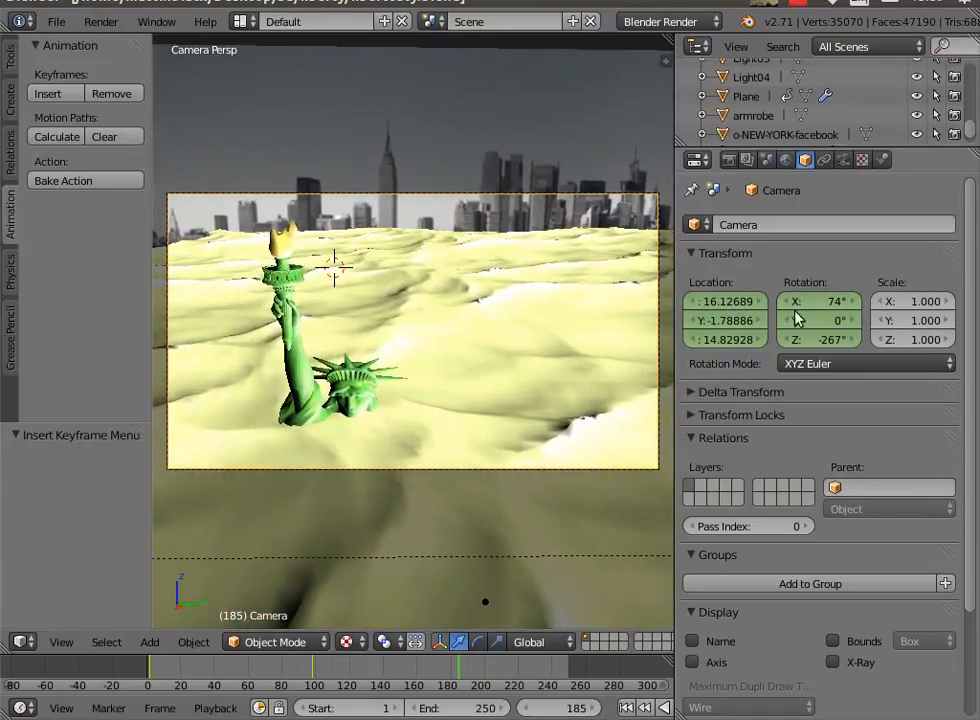
left_click_drag(744, 320, 535, 320)
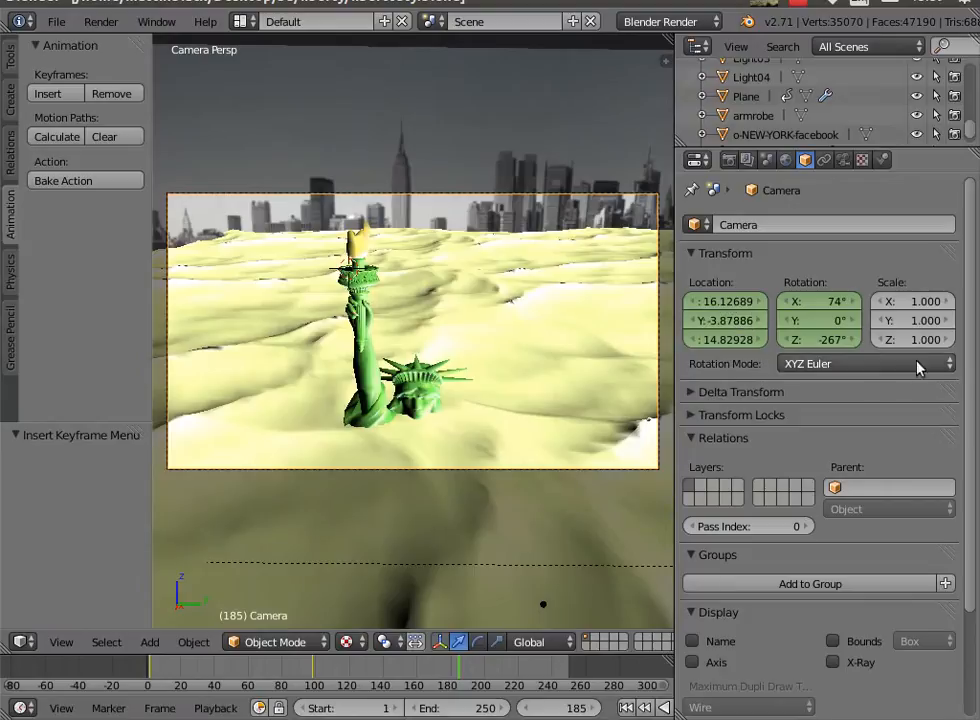
left_click(789, 301)
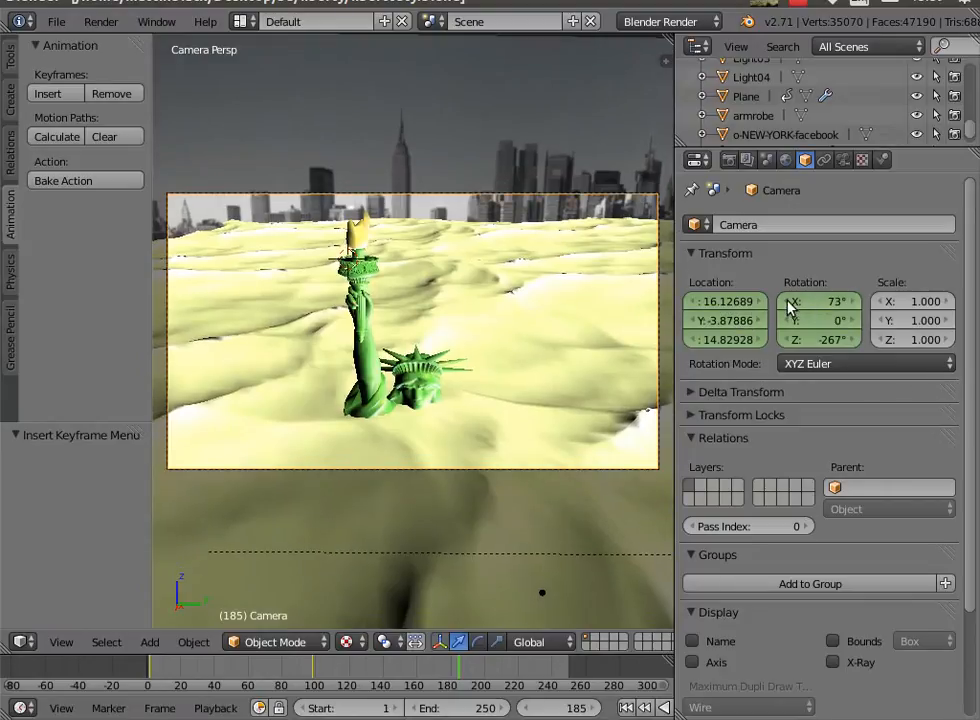
left_click(789, 301)
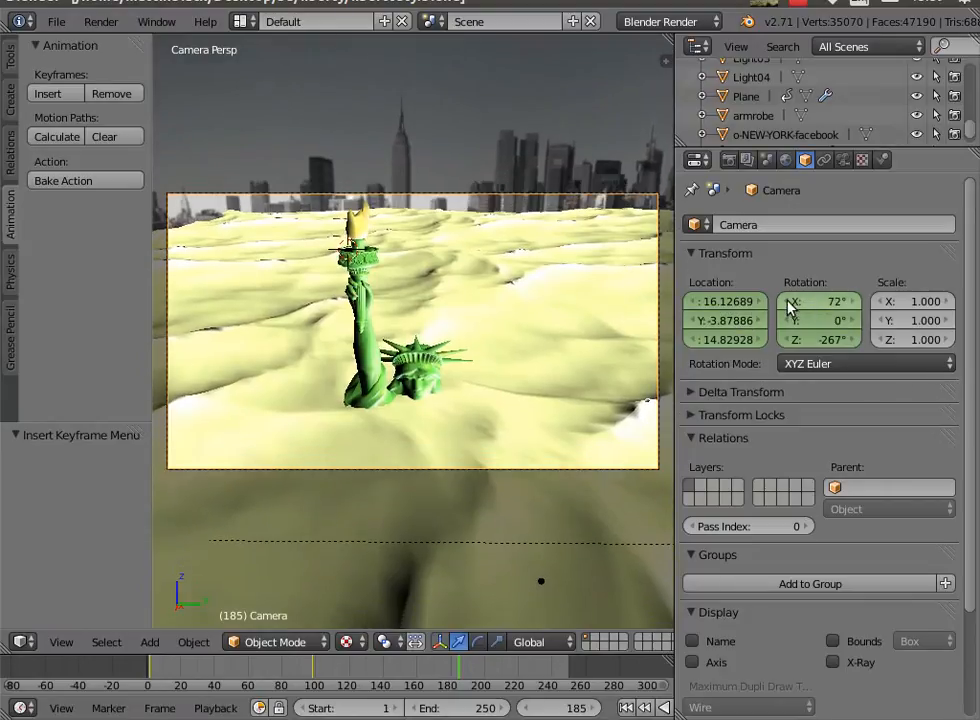
left_click(852, 302)
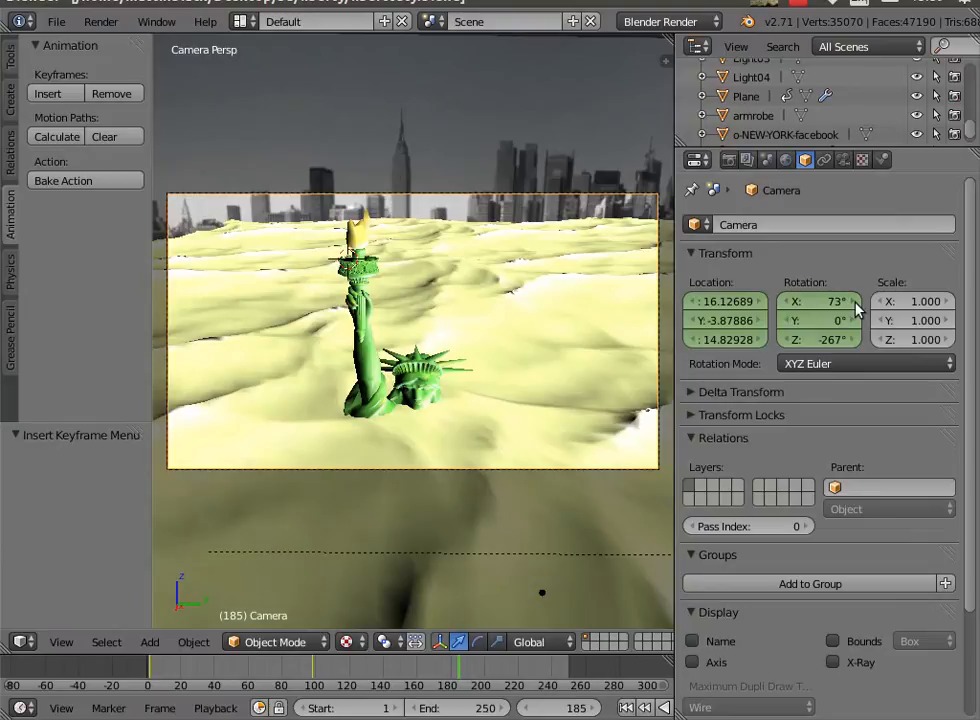
left_click(50, 95)
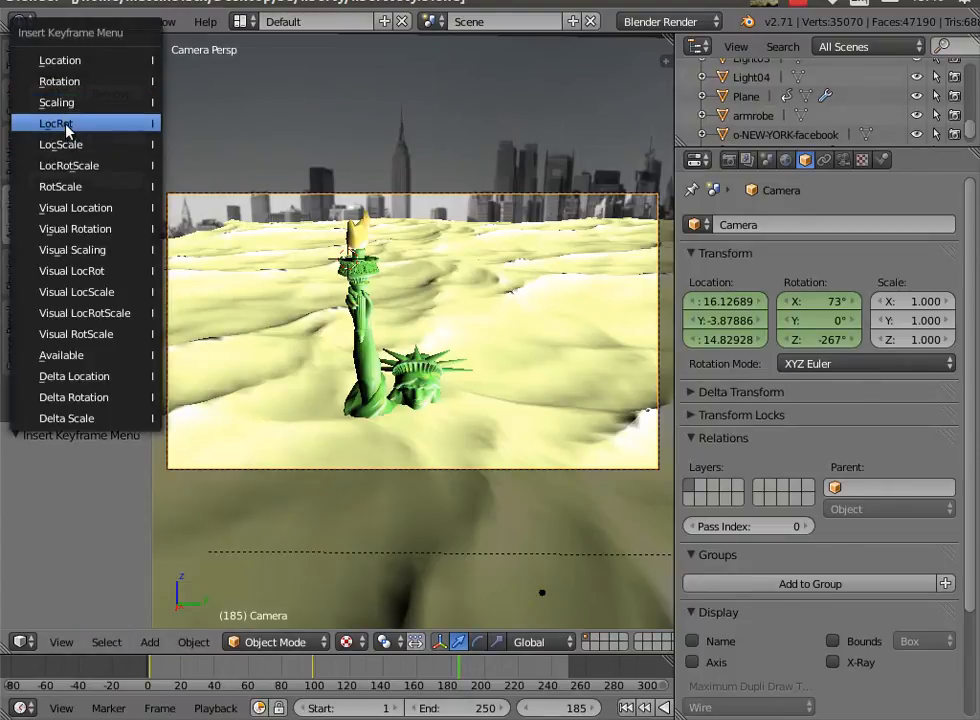
left_click(60, 124)
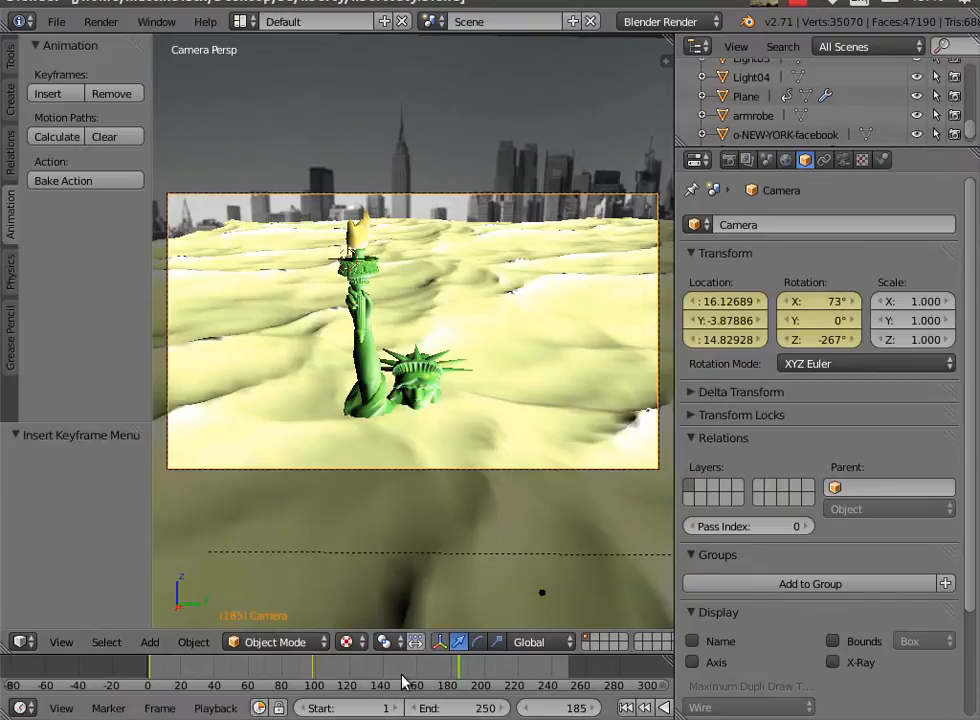
Go to frame 244 and raise the camera's Z location to 17.97927.
left_click(570, 668)
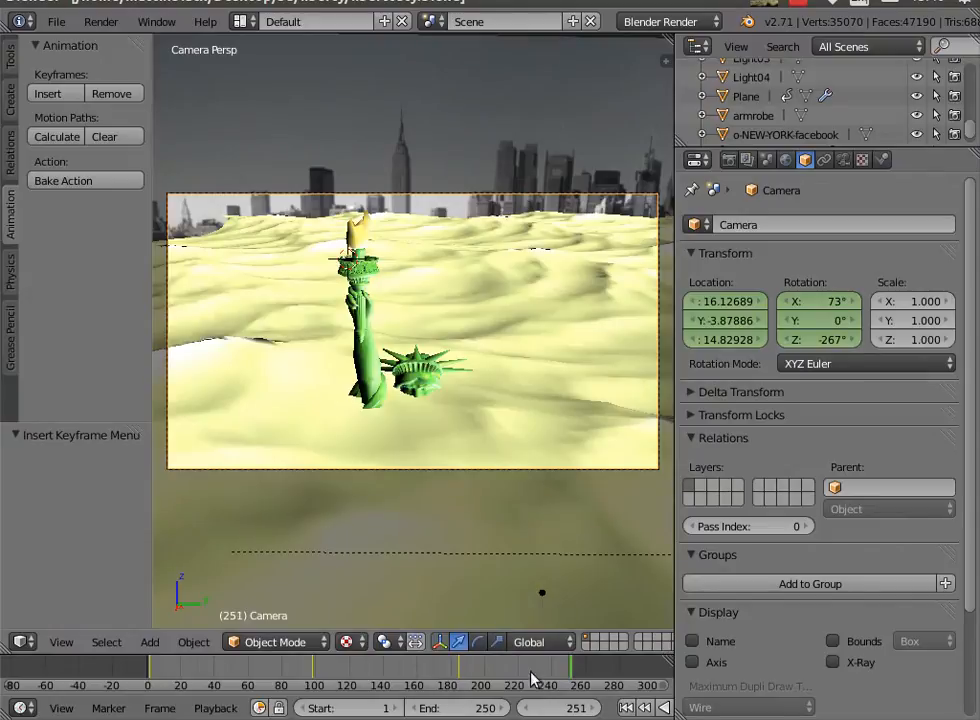
left_click(560, 676)
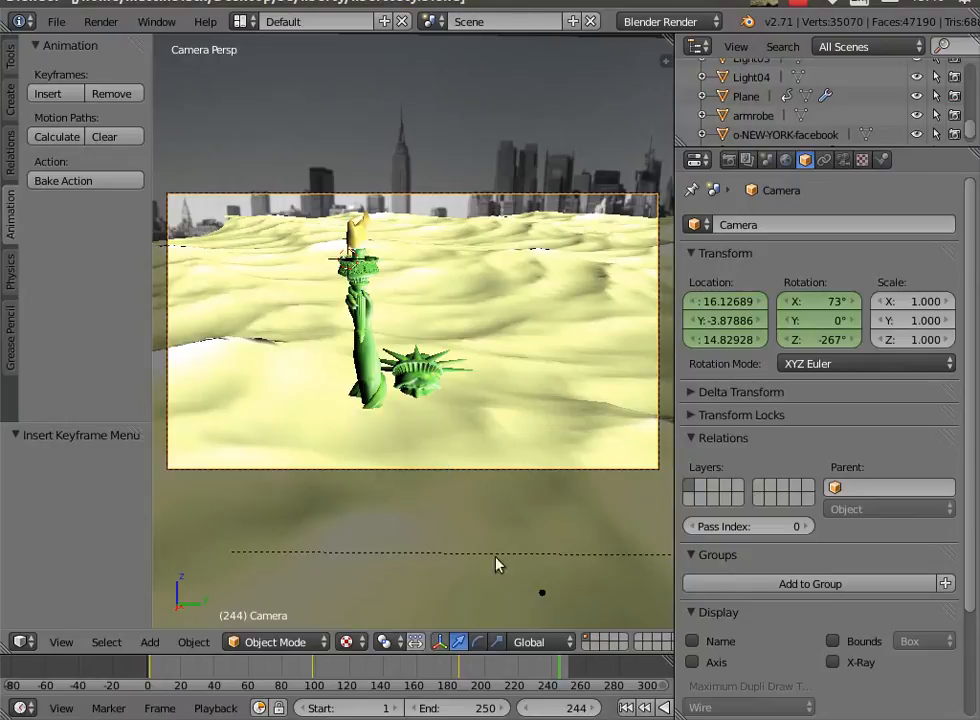
mouse_move(725, 340)
left_mouse_down()
mouse_move(753, 340)
mouse_move(744, 343)
left_mouse_up()
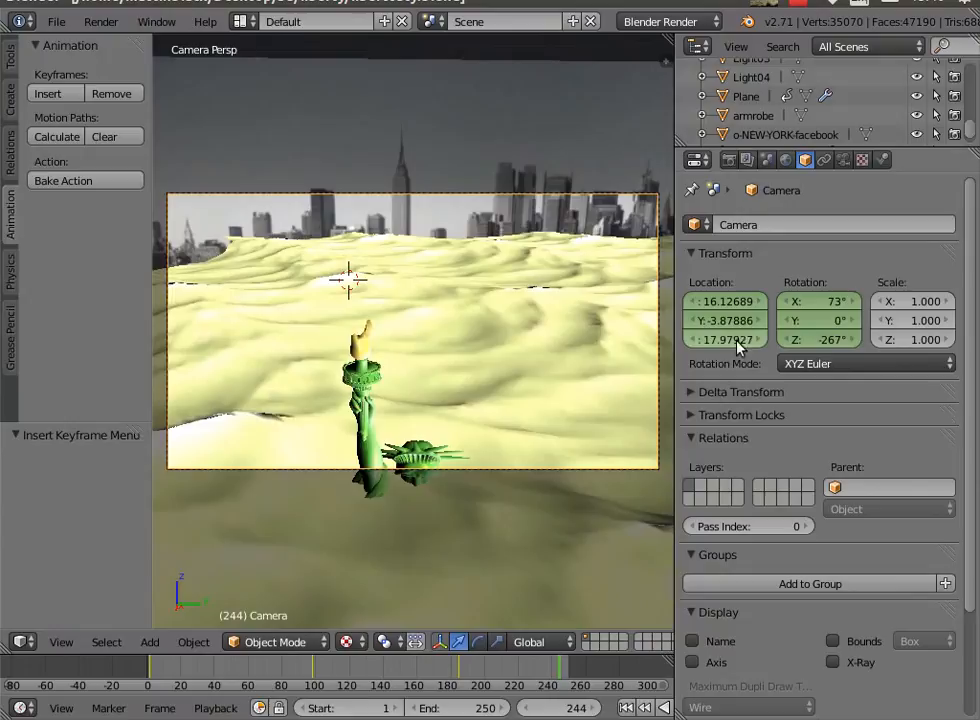
Tilt the camera down by reducing its X rotation to 50° at frame 244.
left_click(786, 301)
triple_click(786, 301)
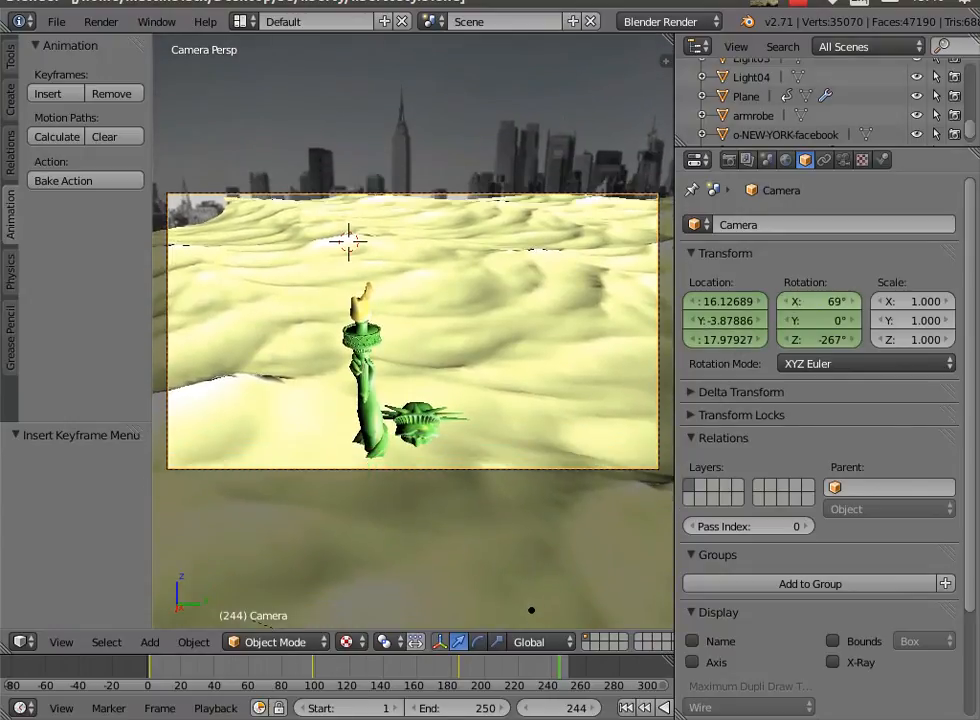
double_click(786, 301)
triple_click(786, 301)
double_click(786, 301)
double_click(786, 301)
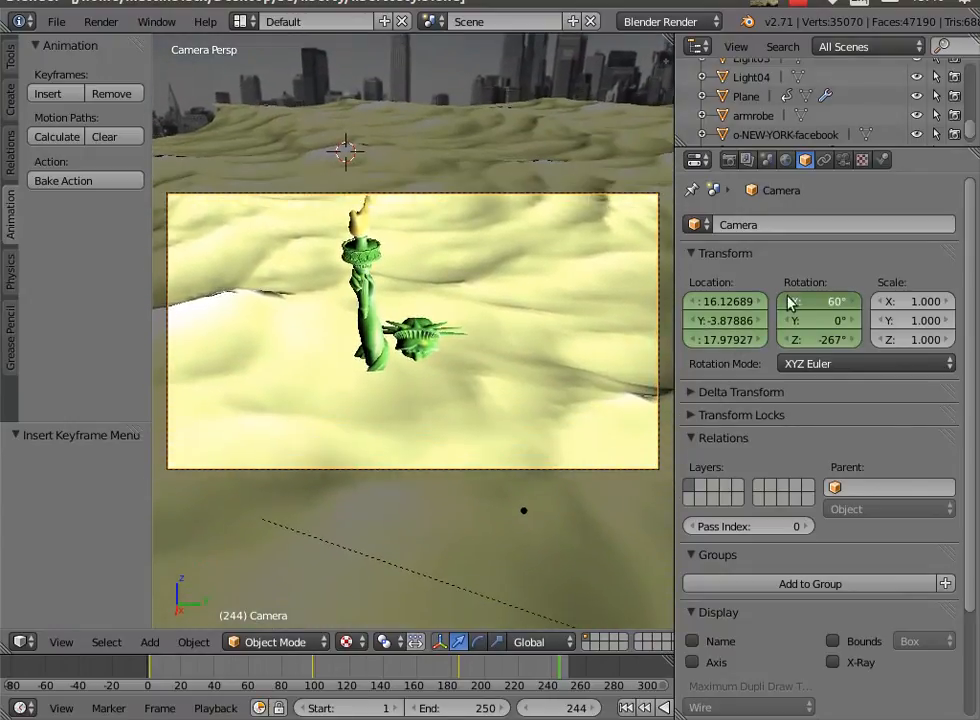
double_click(786, 301)
triple_click(786, 301)
double_click(786, 301)
left_click(786, 301)
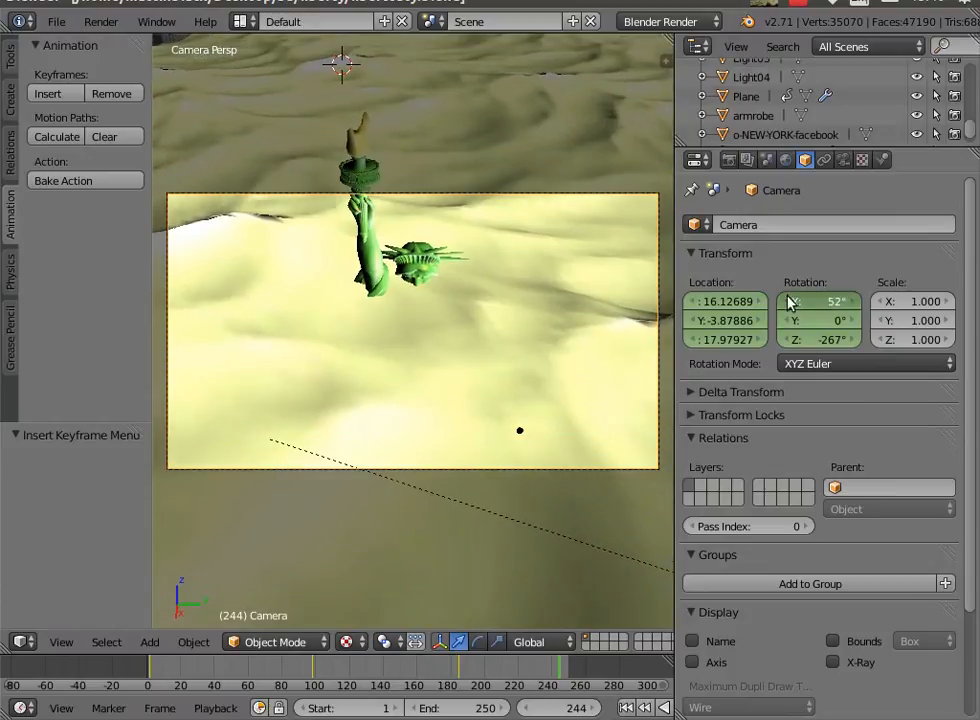
double_click(786, 301)
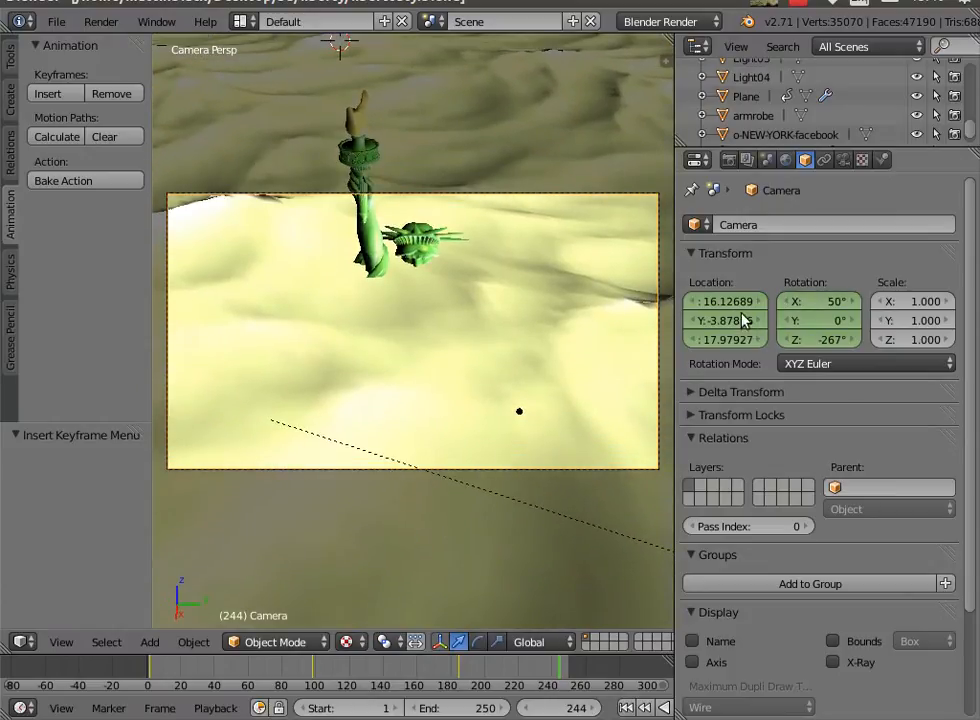
Move the camera to X 8.39689 and Y -1.40886, rotate it to Y -1° and Z -244°, and insert a LocRot keyframe at frame 244.
left_click_drag(738, 303, 582, 303)
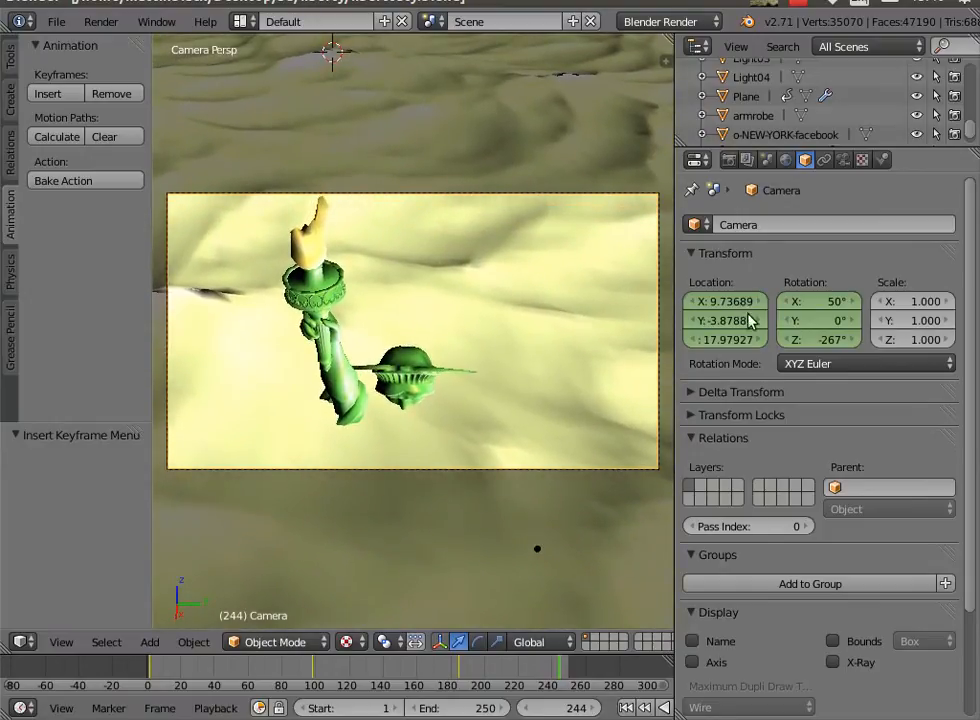
left_click_drag(735, 322, 700, 322)
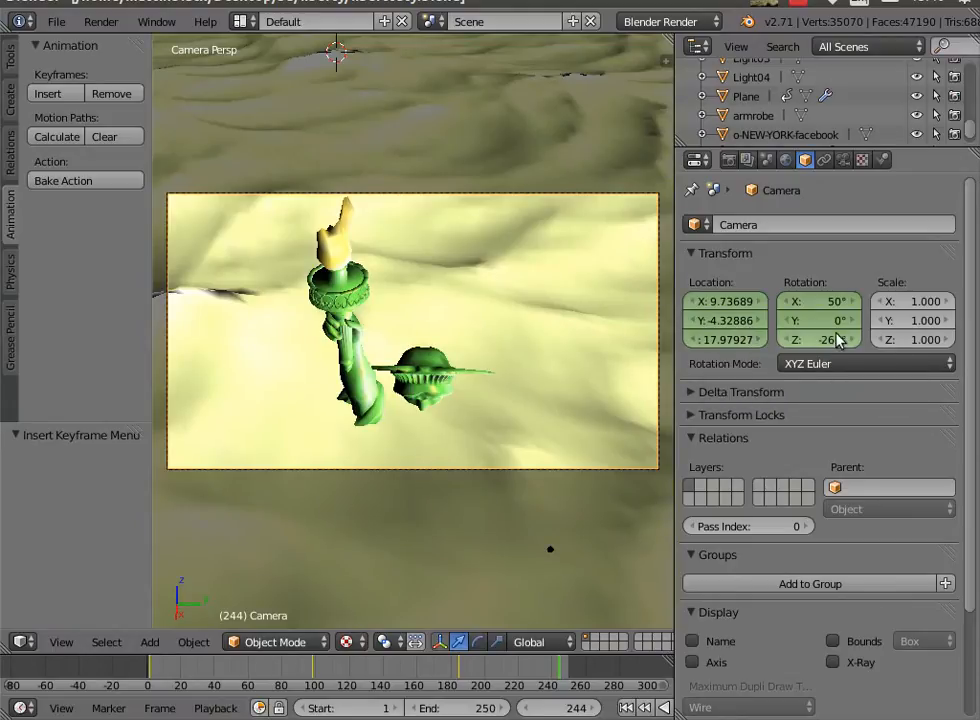
mouse_move(838, 323)
left_mouse_down()
mouse_move(900, 323)
mouse_move(760, 337)
mouse_move(827, 340)
left_mouse_up()
left_click_drag(725, 320, 705, 304)
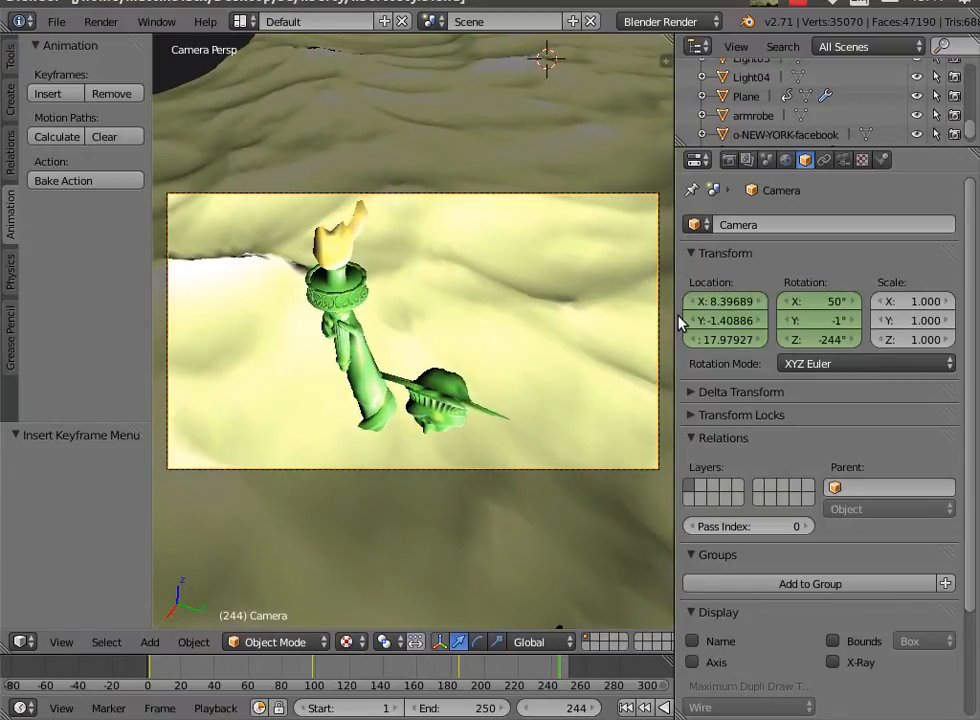
left_click(57, 99)
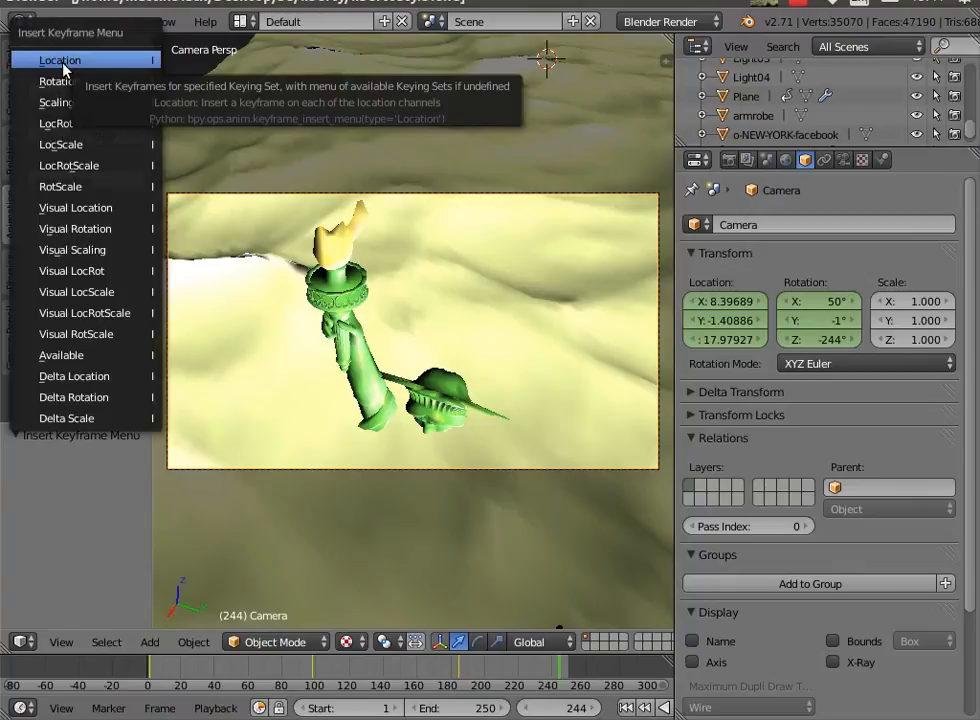
left_click(66, 122)
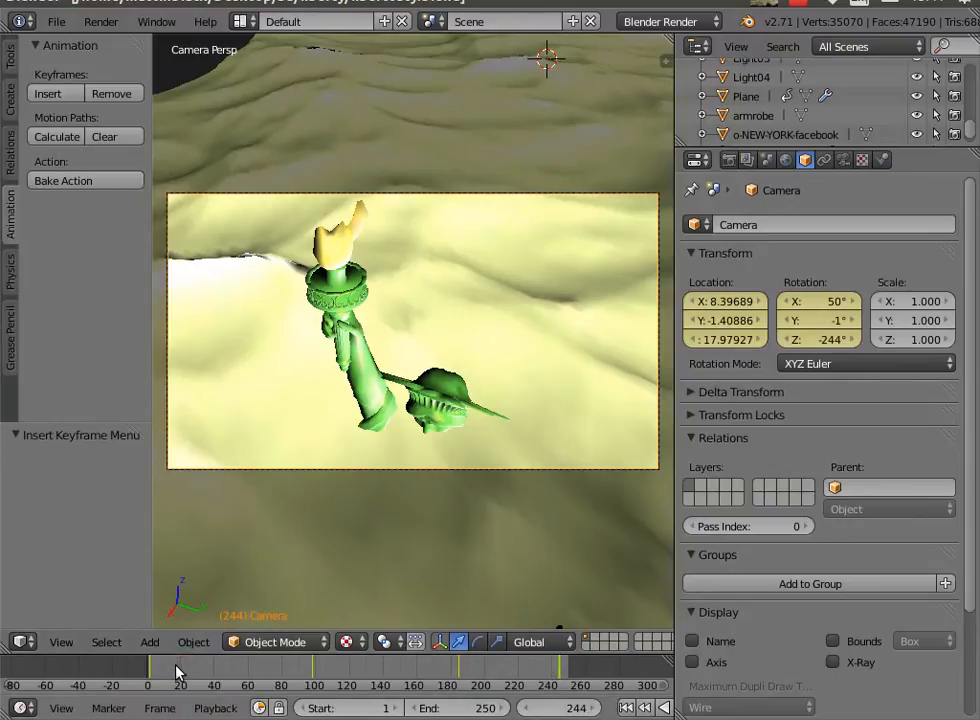
Step through the timeline between frames 20 and 231 to review how the camera moves around the statue.
left_click(209, 673)
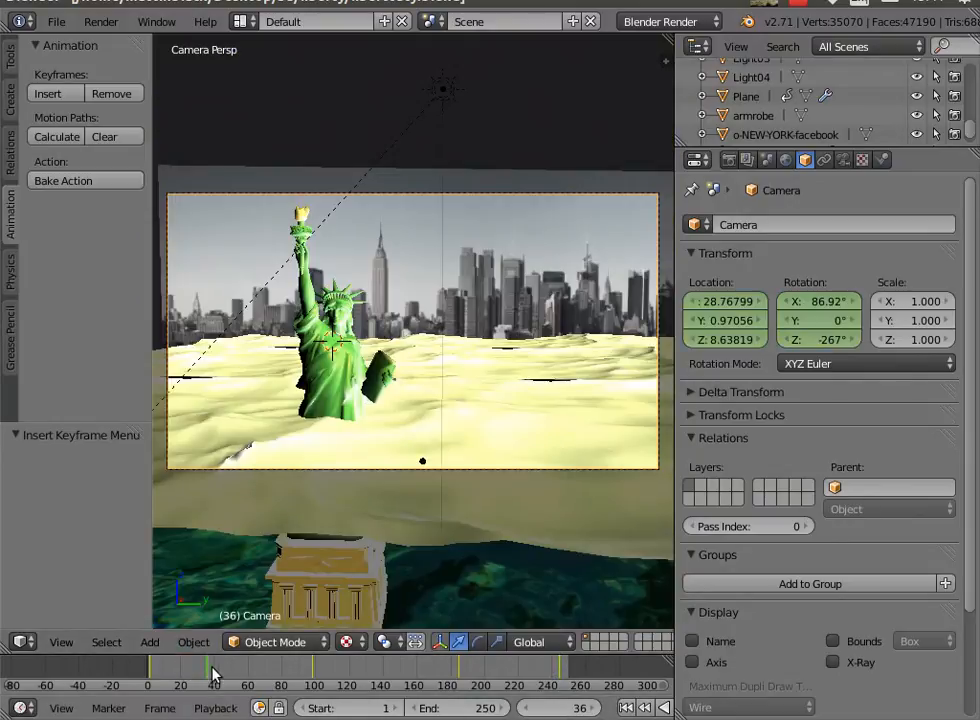
left_click(238, 677)
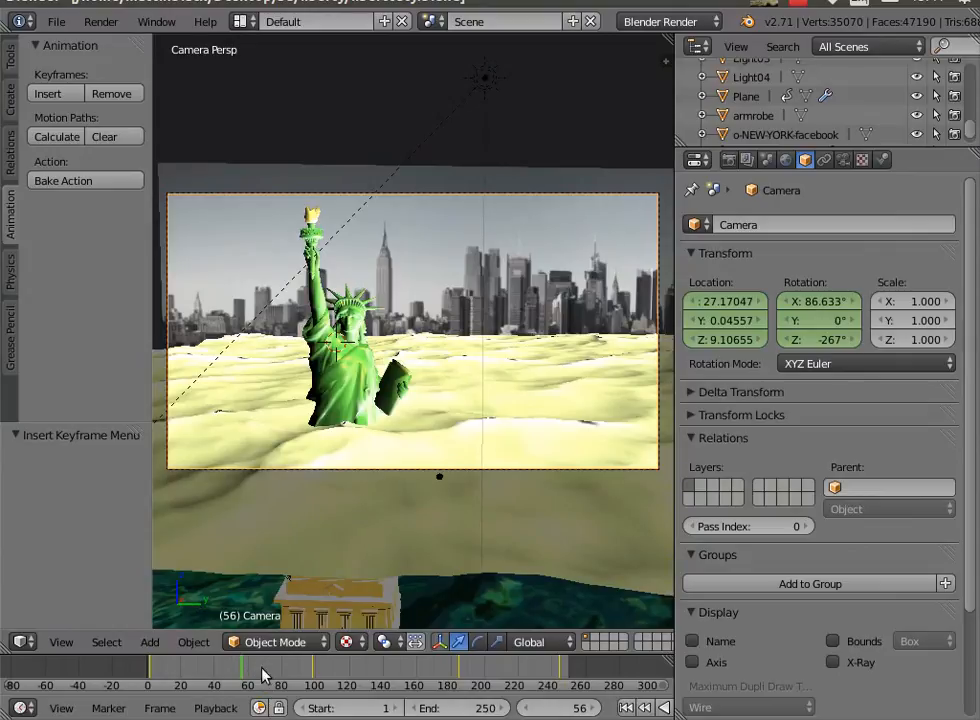
left_click(278, 672)
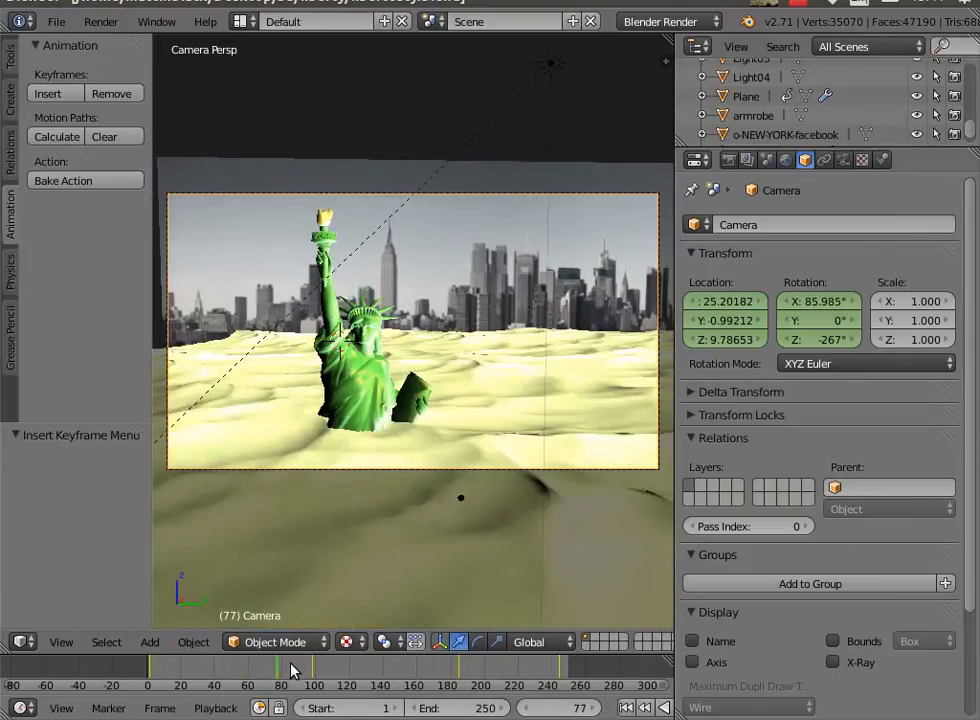
left_click(301, 671)
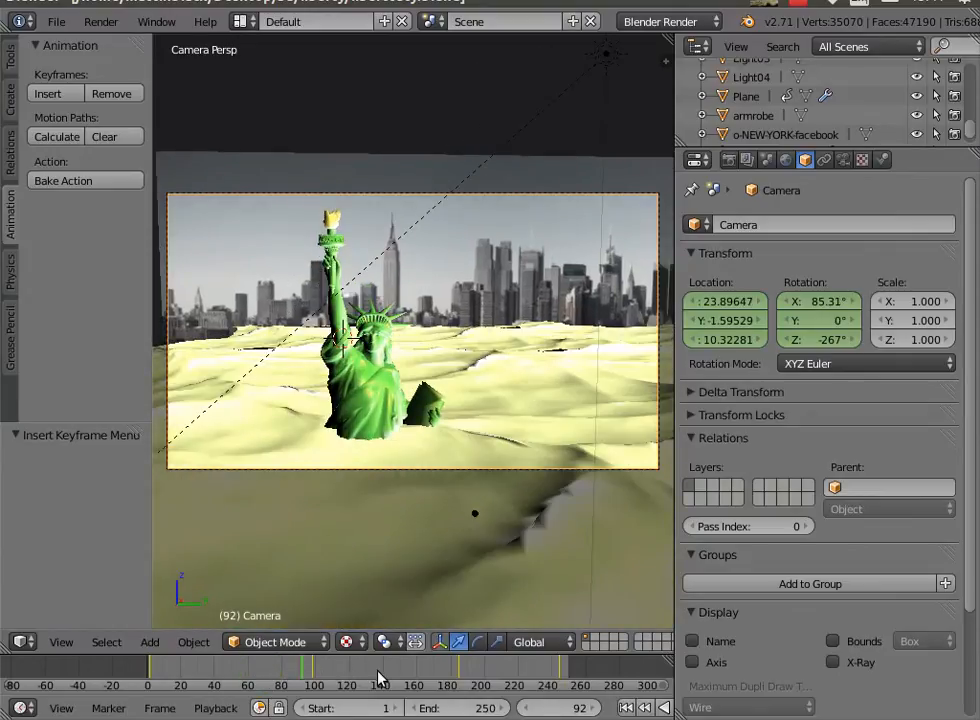
left_click(380, 678)
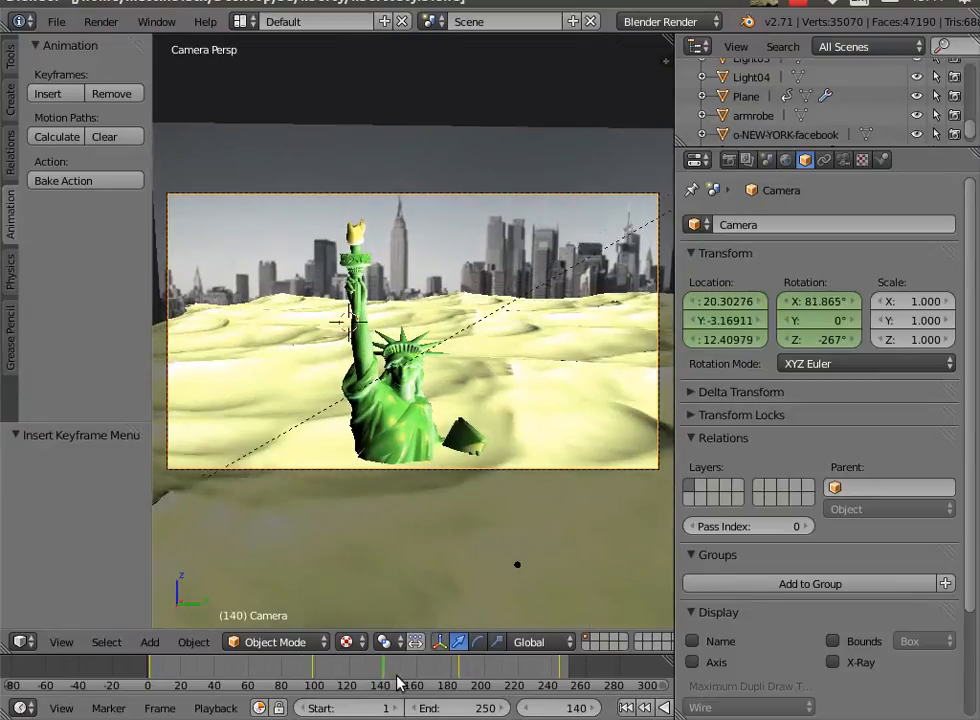
left_click(450, 680)
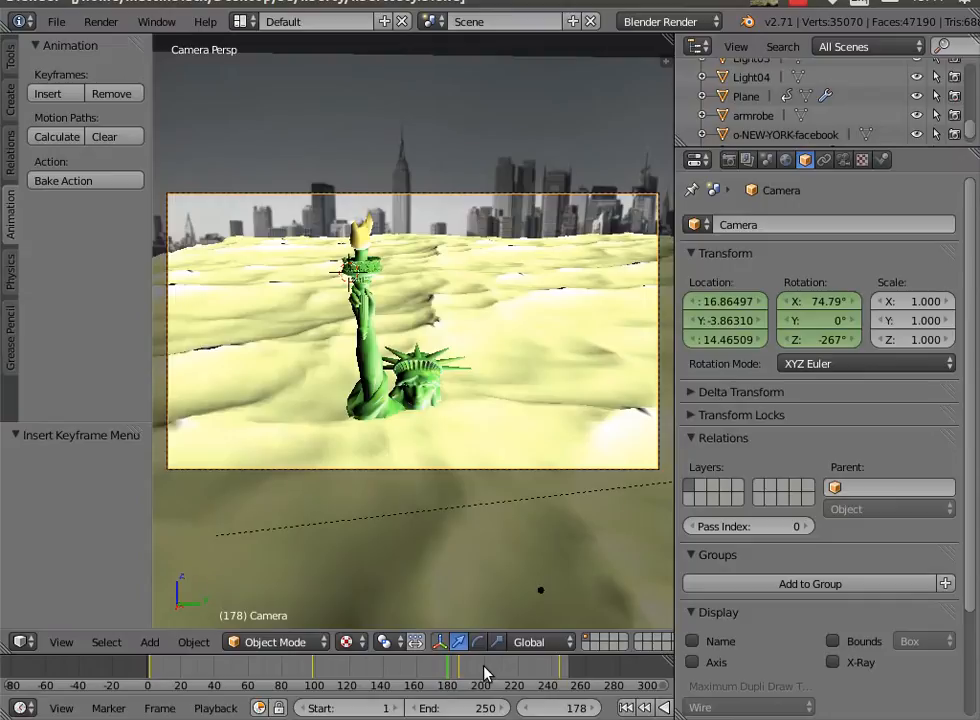
left_click(486, 676)
left_click(514, 679)
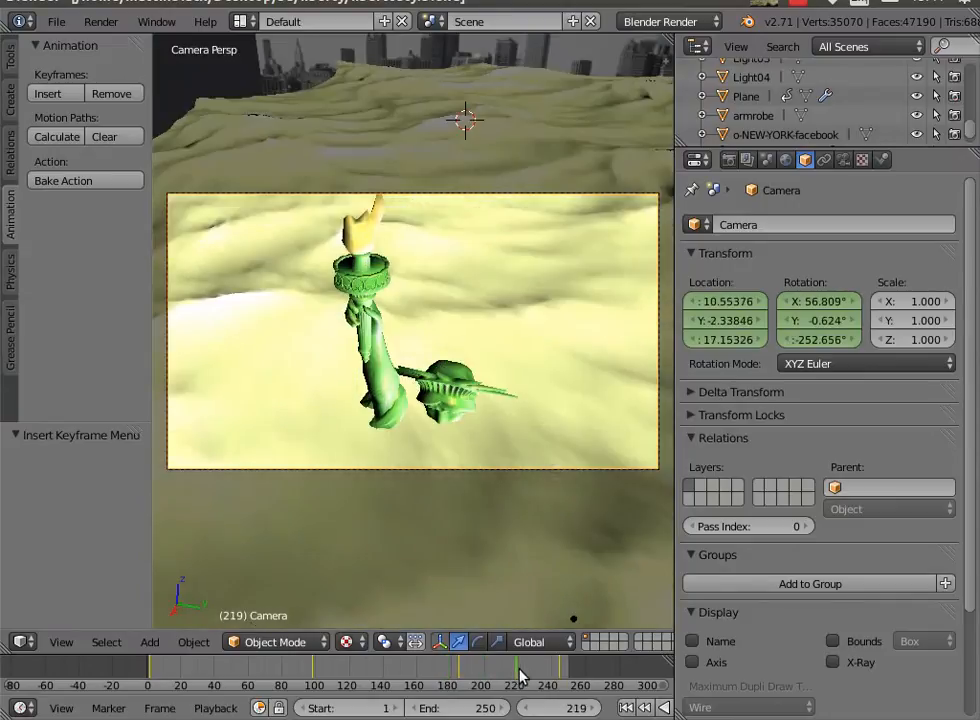
left_click(538, 678)
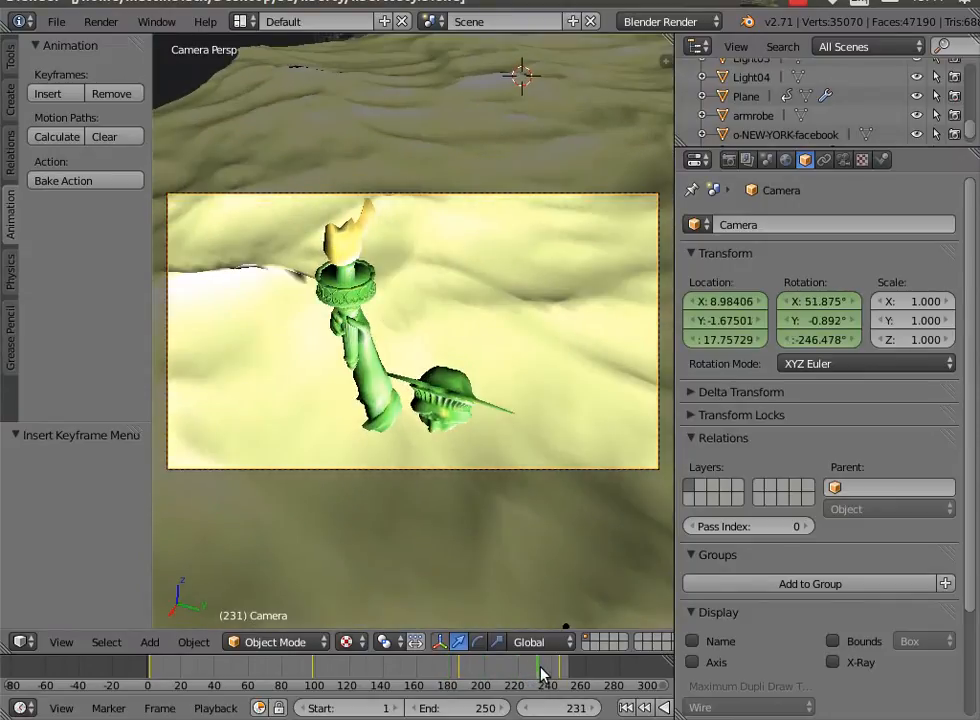
left_click(239, 673)
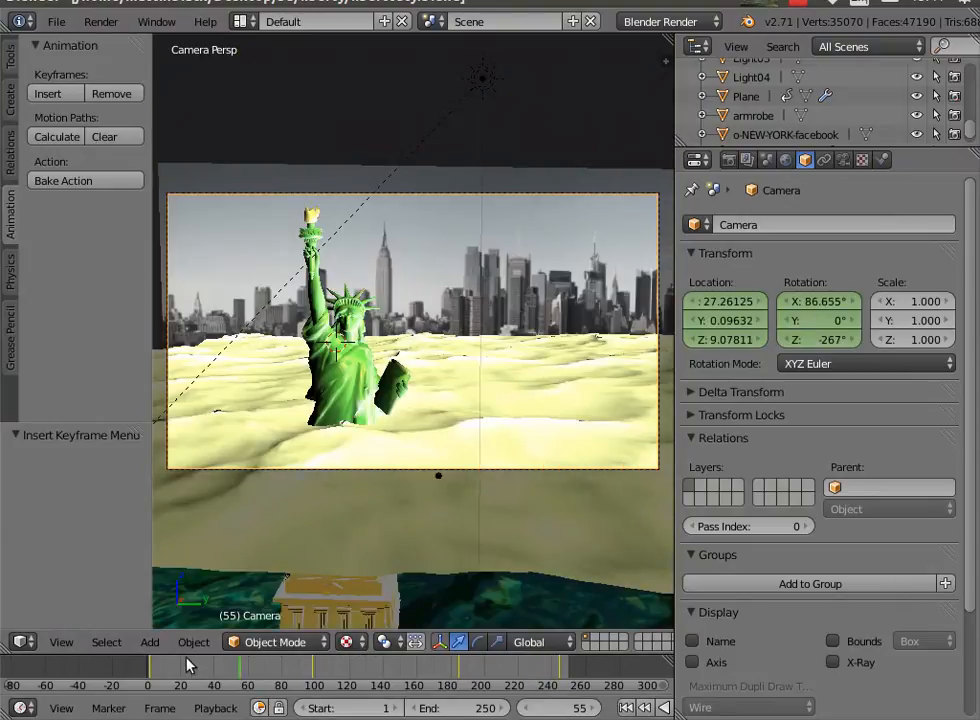
left_click(420, 672)
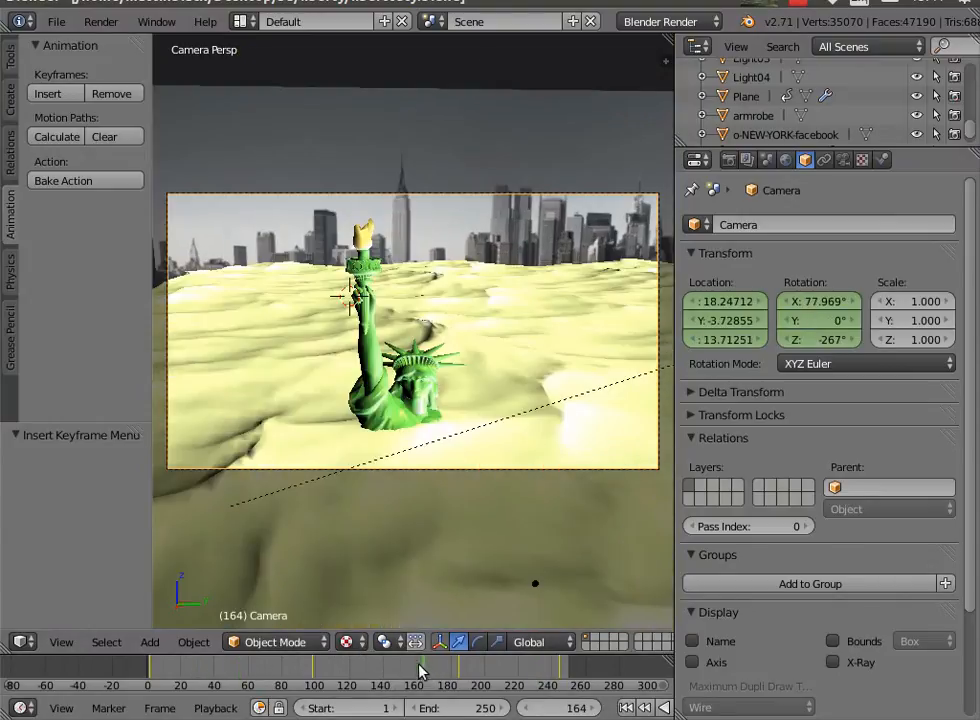
left_click_drag(378, 665, 180, 685)
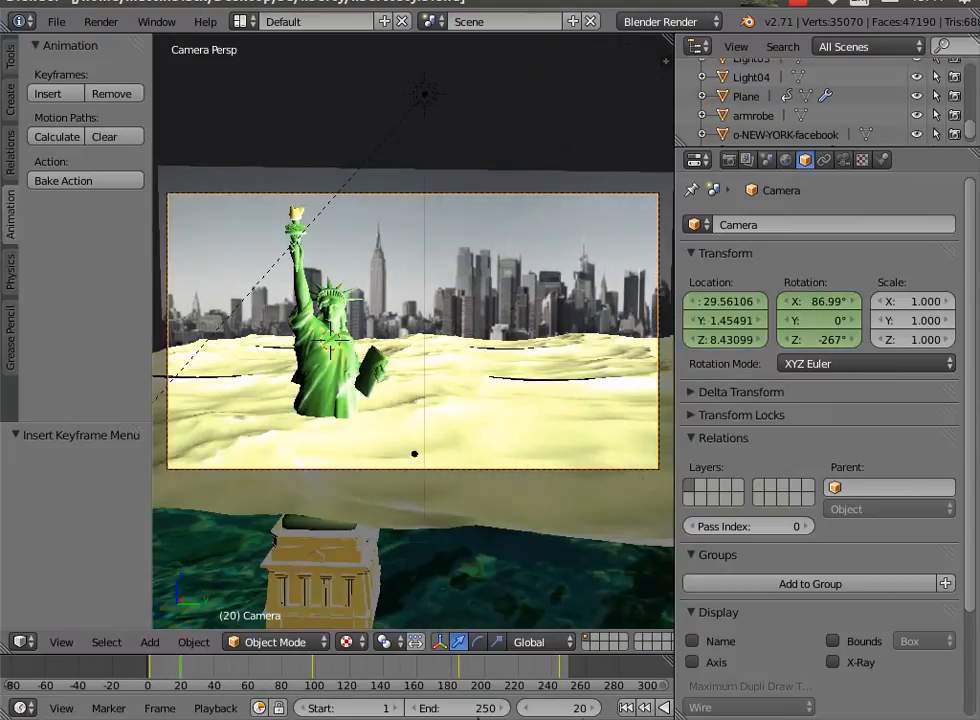
Return to the first camera keyframe at frame 2, widen the 3D view, and keyframe the world's mist depth at 110.10.
left_click(627, 707)
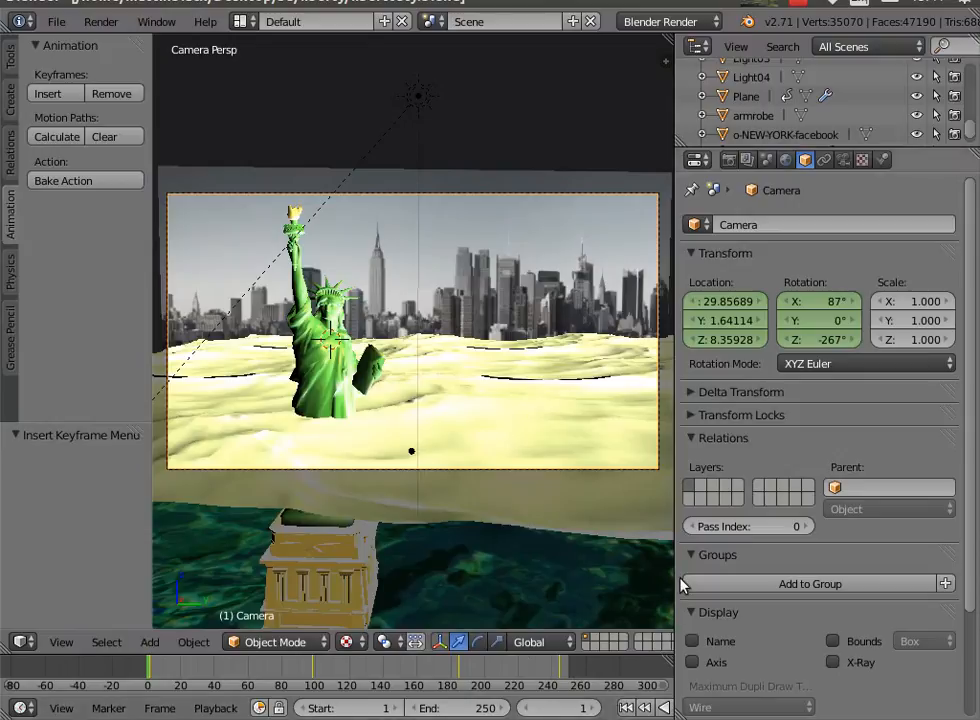
left_click_drag(676, 583, 733, 584)
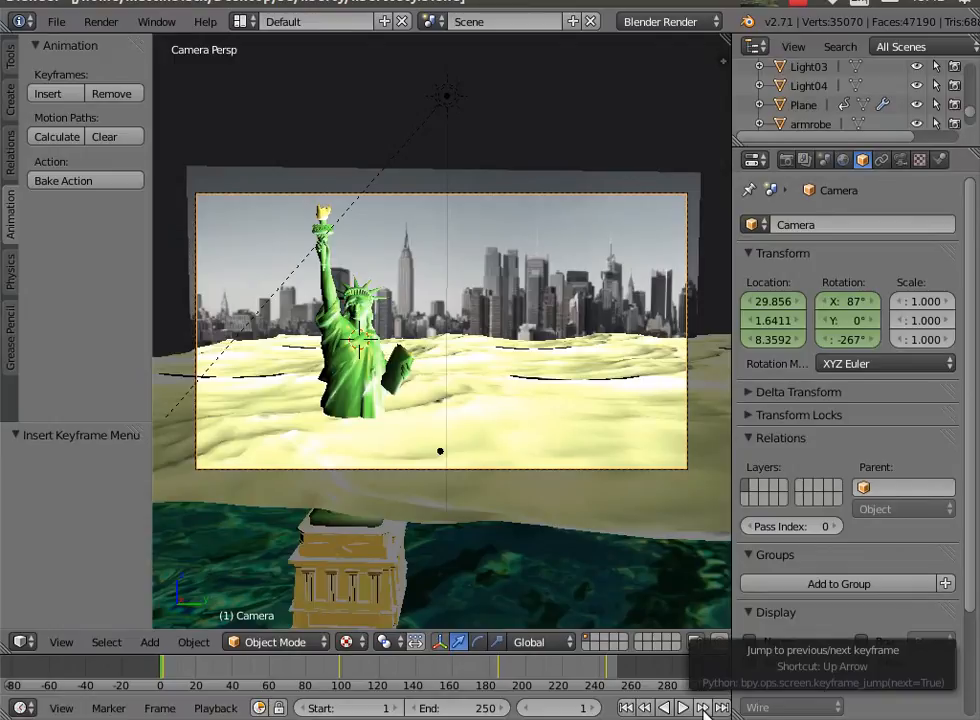
left_click(705, 708)
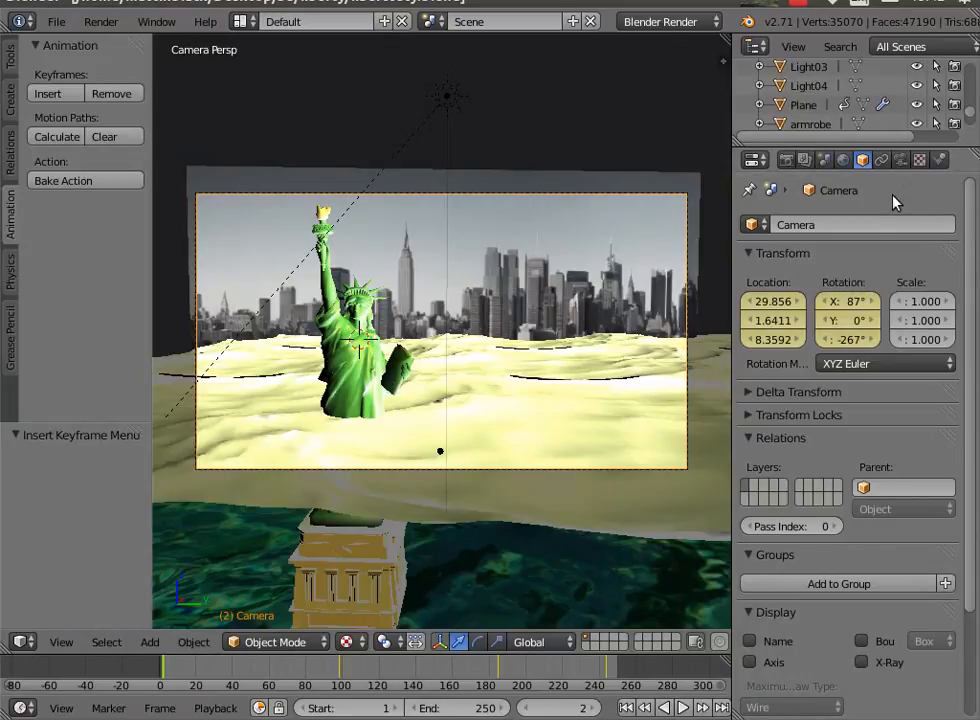
left_click(843, 161)
scroll(814, 573, "down", 1)
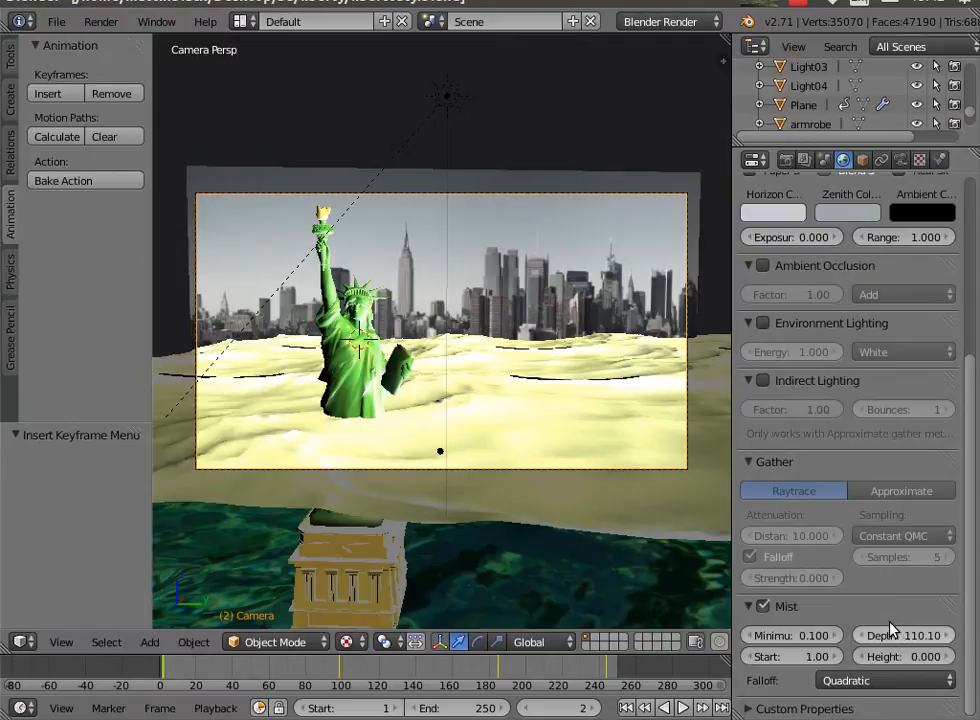
key("i")
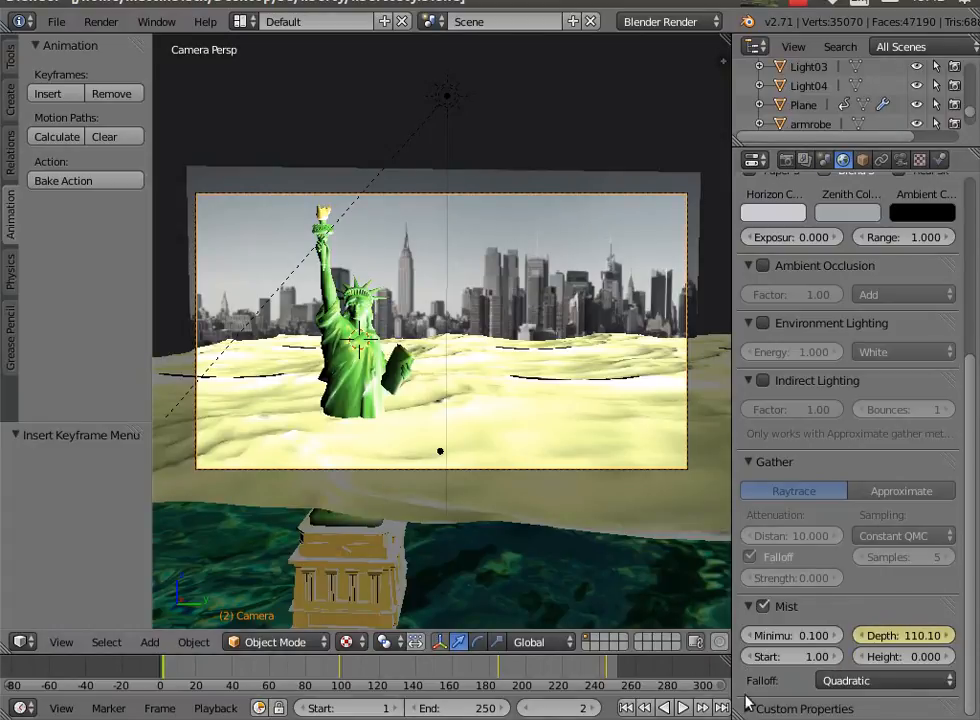
Go to the camera keyframe at frame 98 and render a still image to check the mist.
left_click(703, 708)
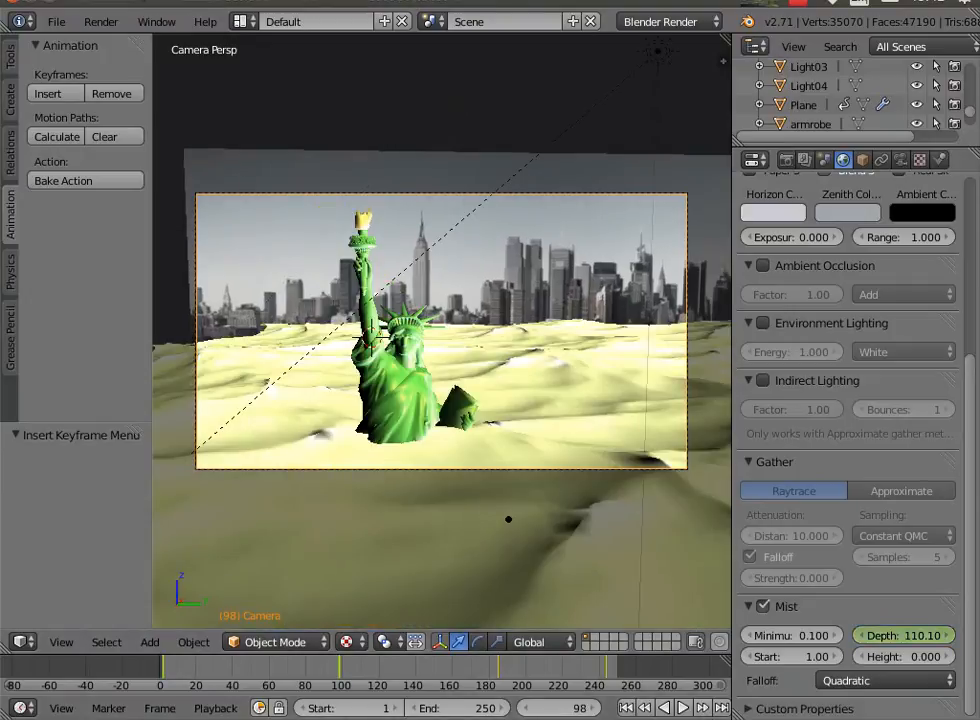
left_click(97, 24)
left_click(110, 40)
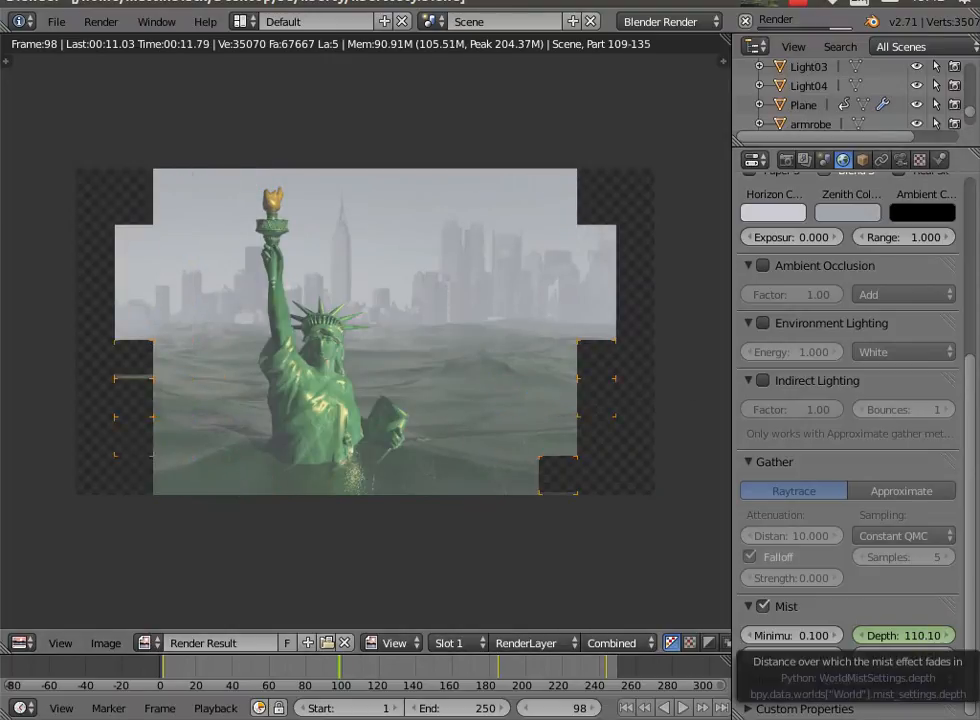
Set the mist depth to 104.70, keyframe it at frame 98, and render the image again.
left_click_drag(922, 636, 865, 636)
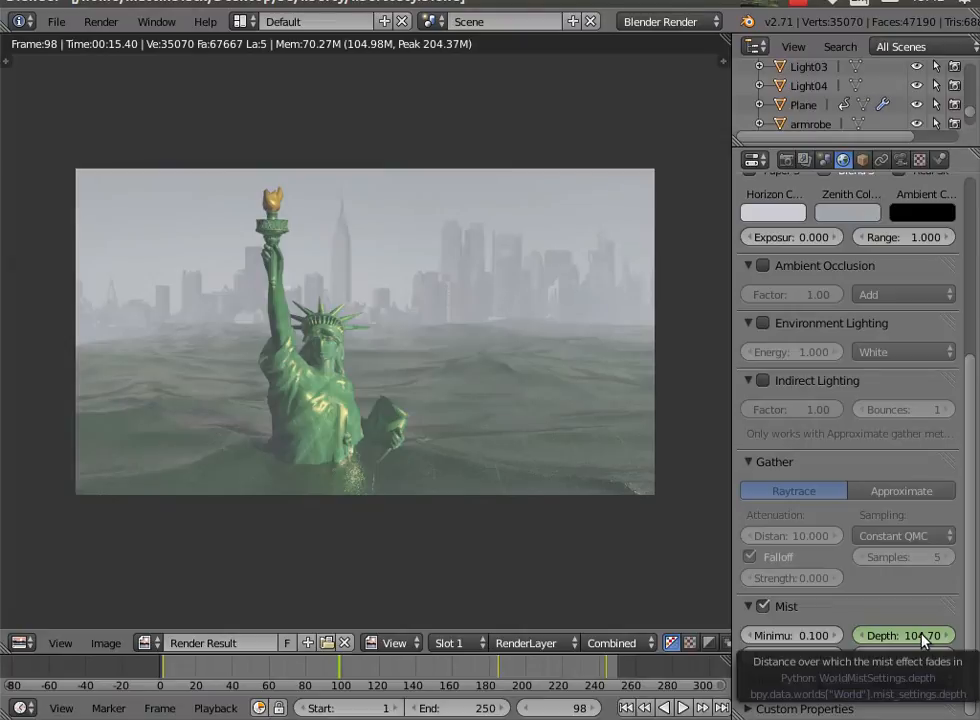
key("i")
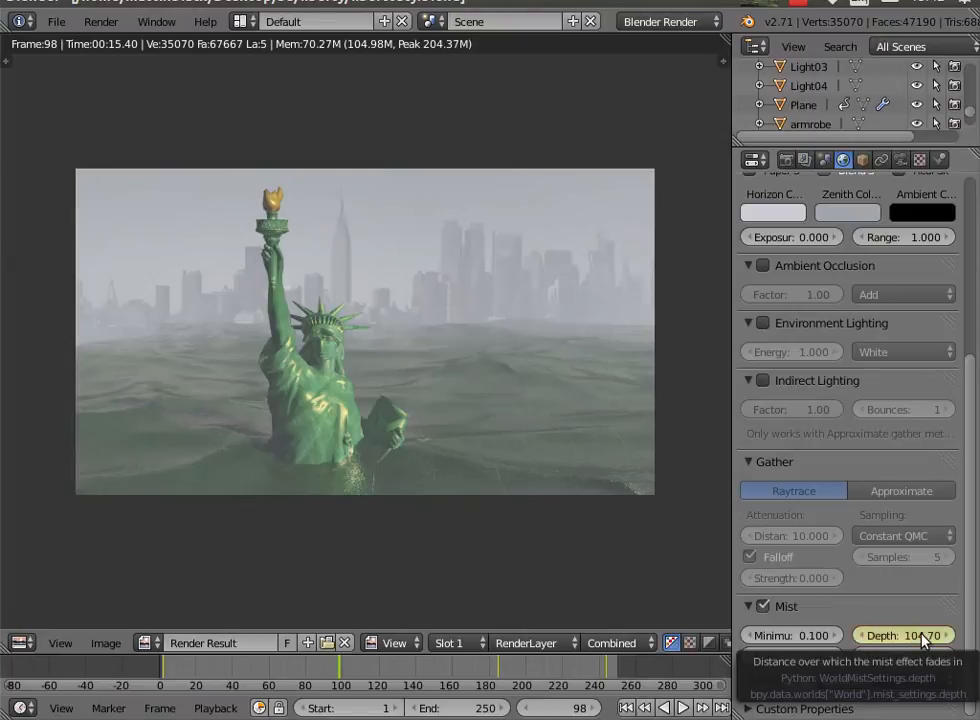
left_click(97, 21)
left_click(121, 46)
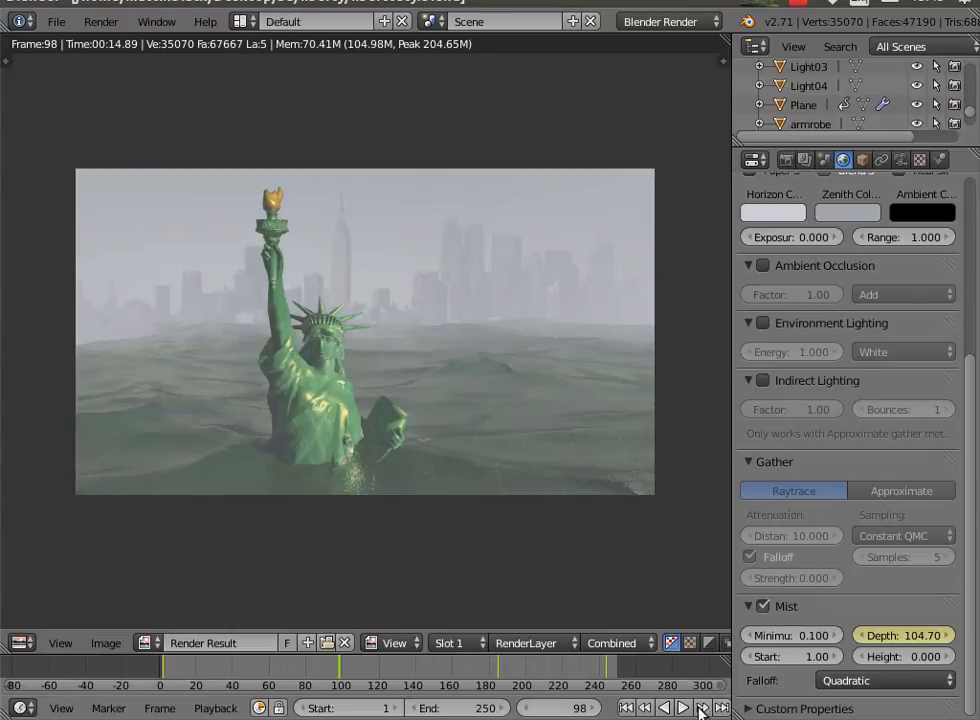
Go to the camera keyframe at frame 185 and render a still image to check the mist.
left_click(701, 708)
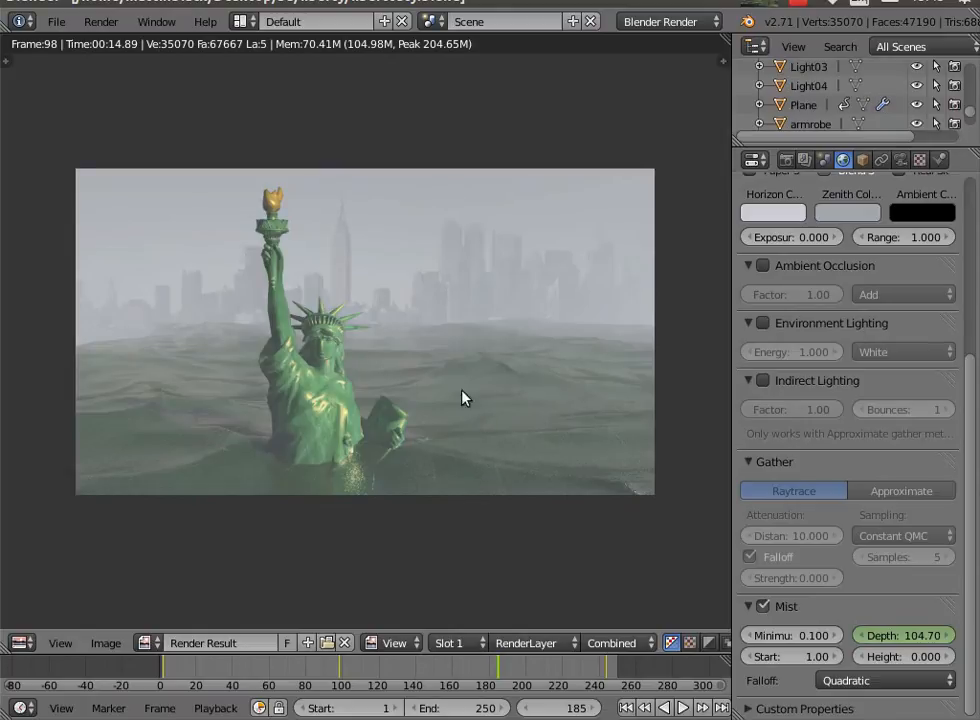
left_click(116, 25)
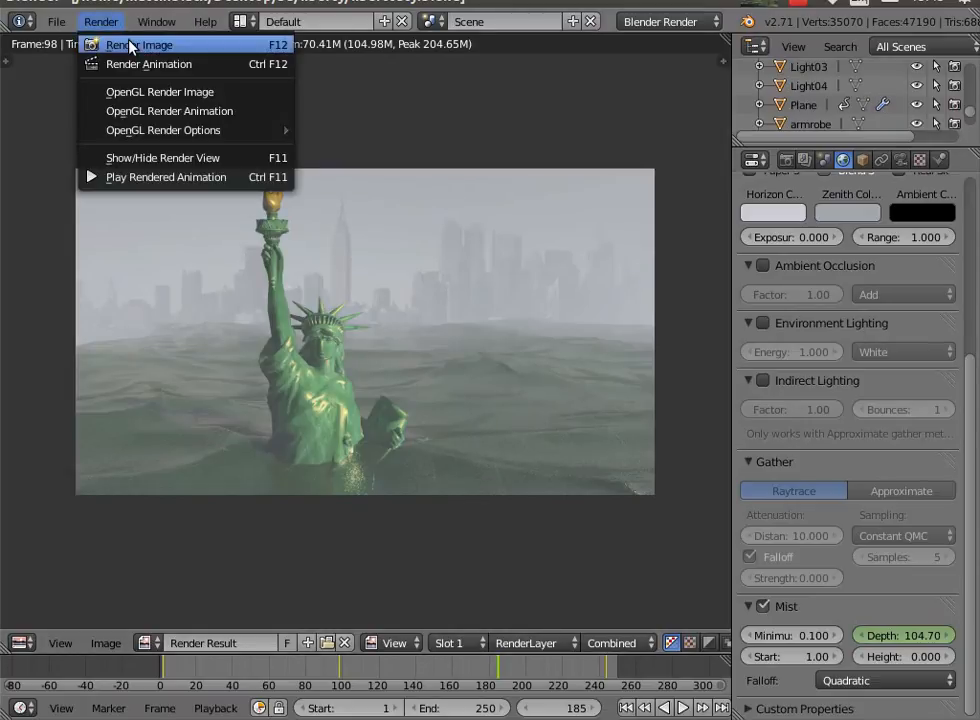
left_click(131, 45)
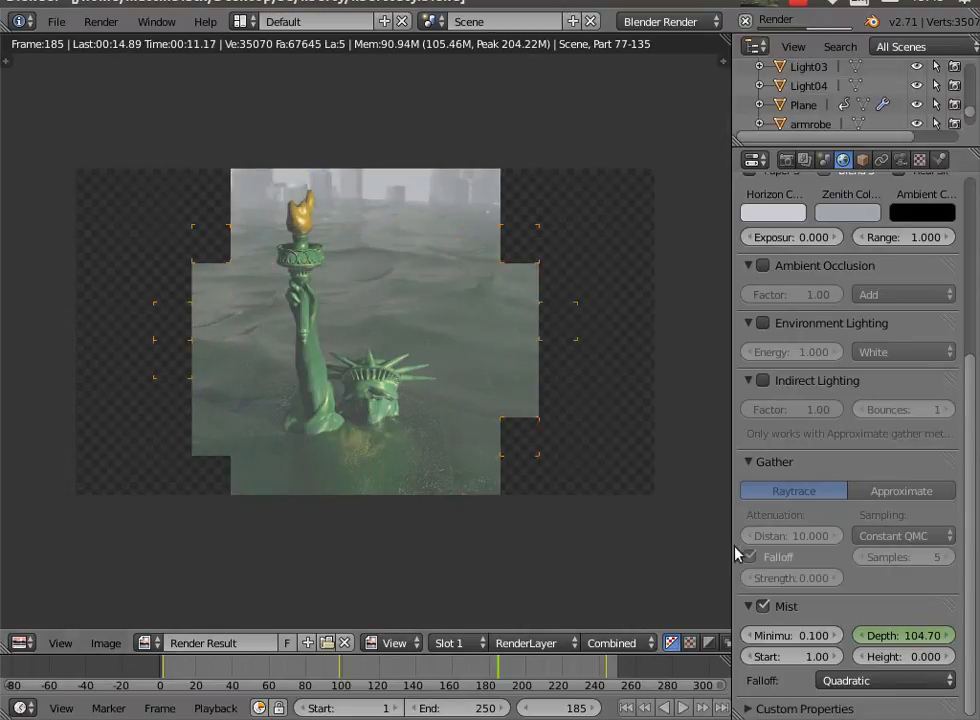
Set the world's mist depth to 96.80, keyframe it at frame 185, and render the image again.
left_click_drag(918, 645, 843, 645)
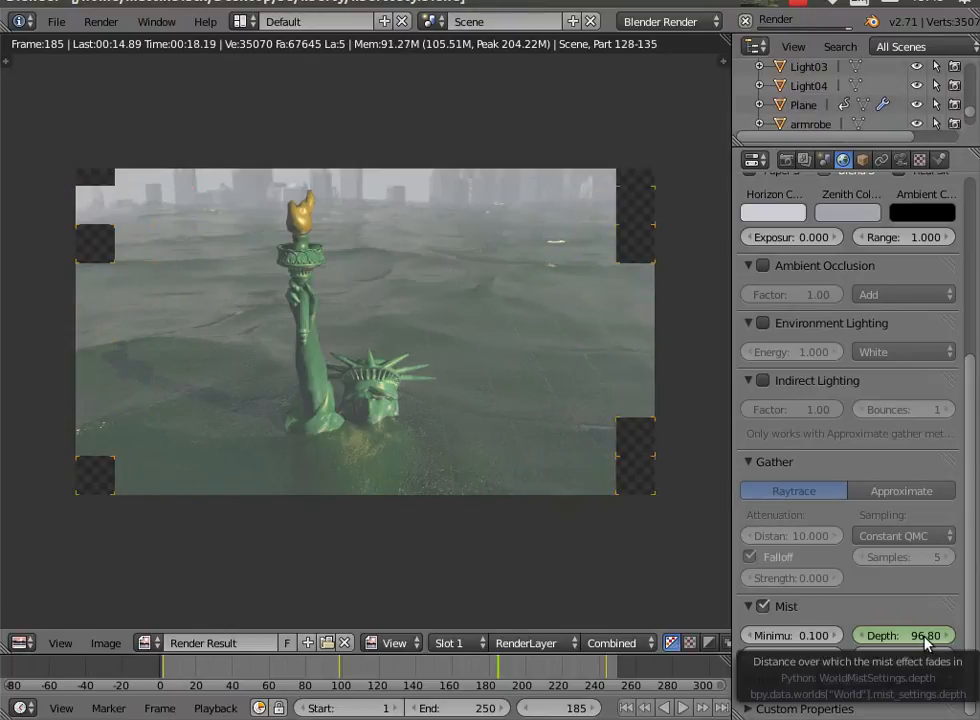
key("i")
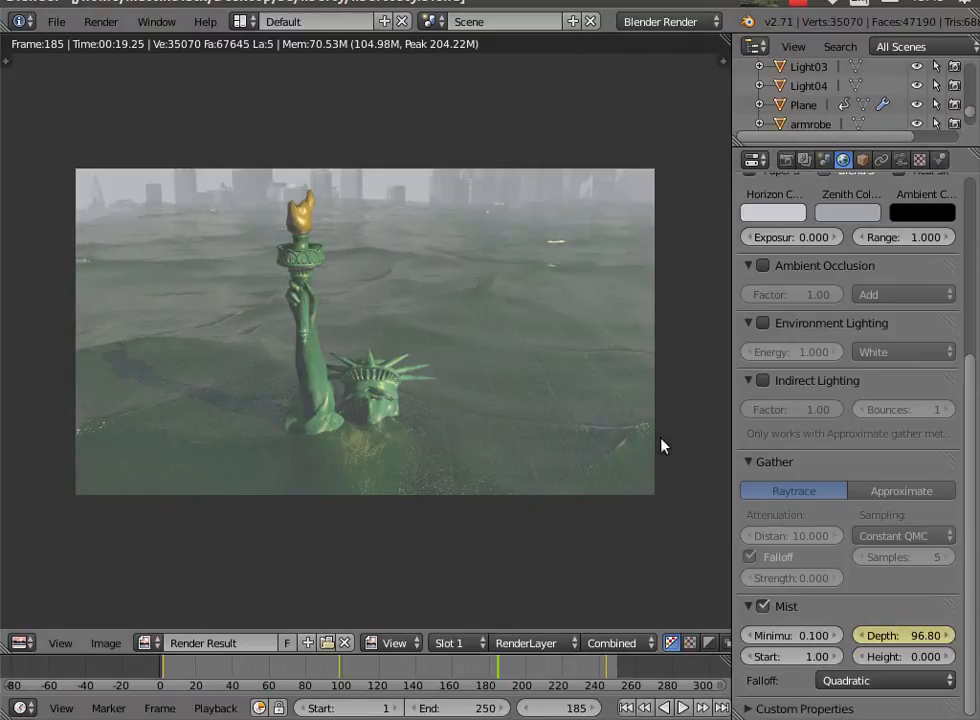
left_click(101, 21)
left_click(123, 47)
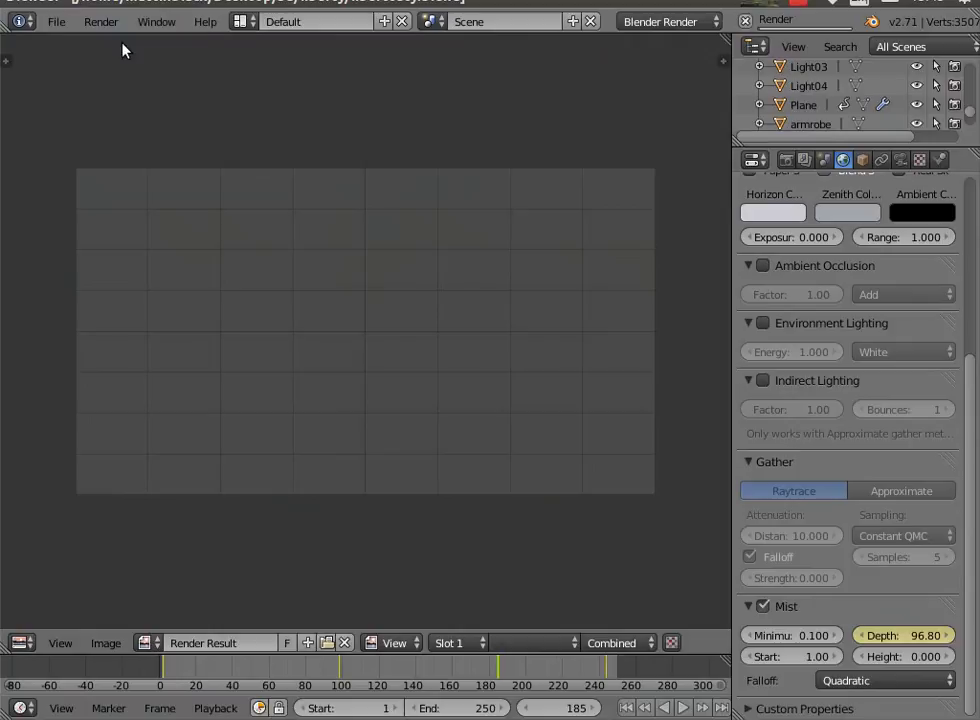
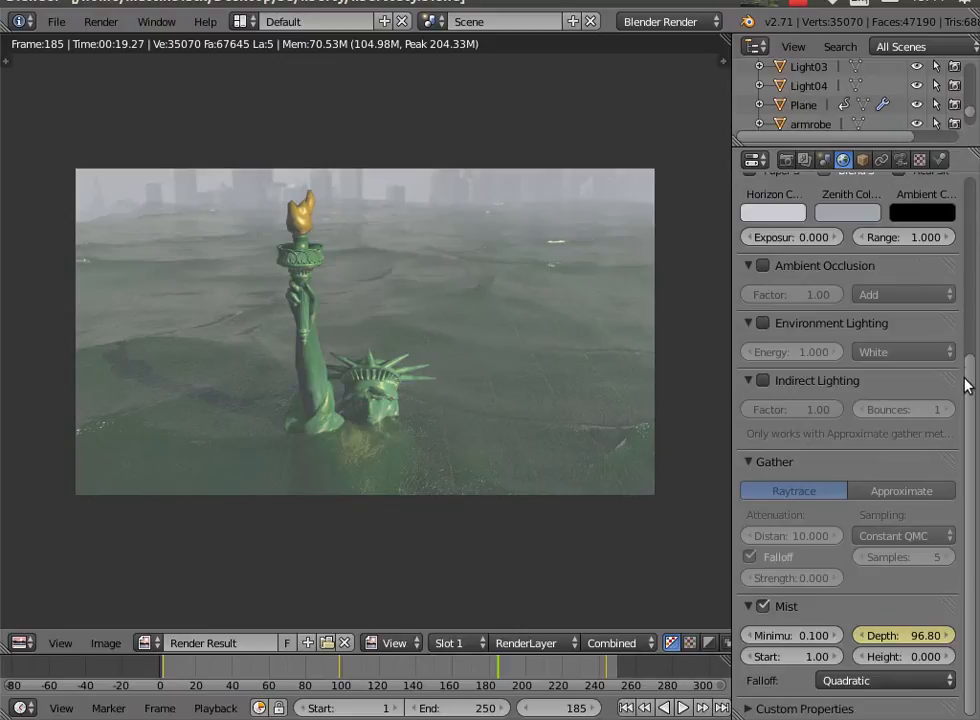
Select the sun lamp named Lamp in the scene's object list and set its energy to 2.260.
scroll(948, 334, "up", 5)
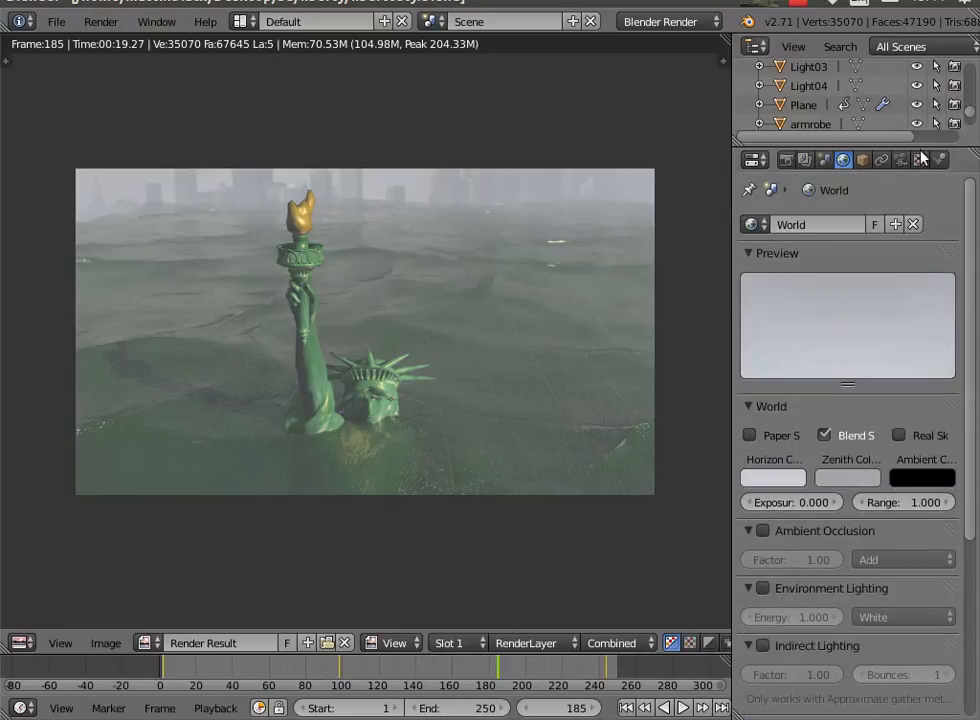
scroll(840, 125, "up", 5)
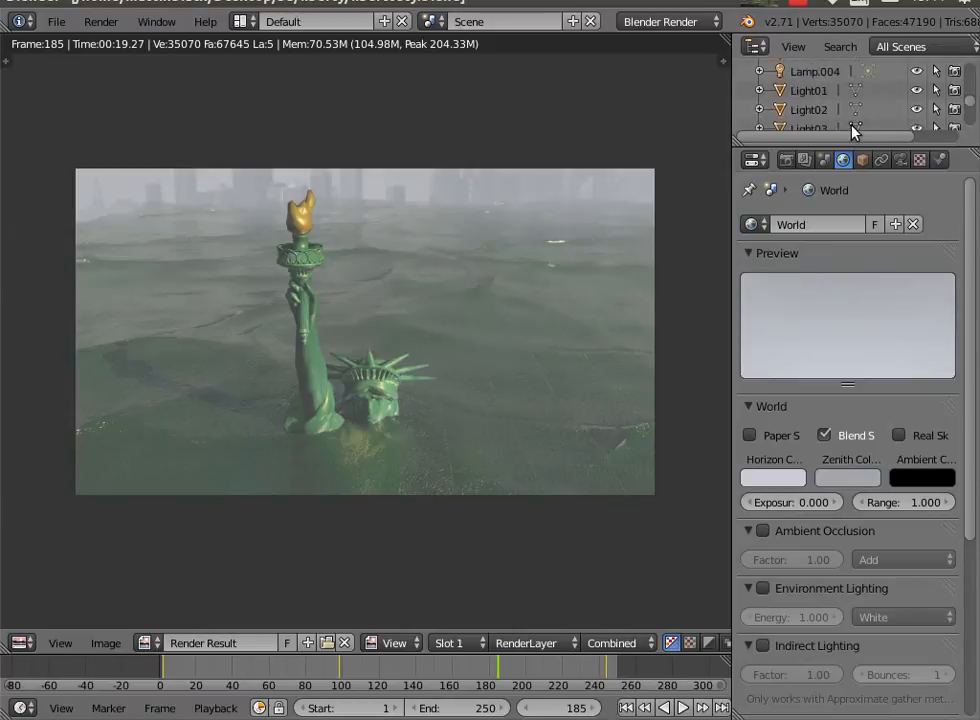
scroll(827, 113, "up", 3)
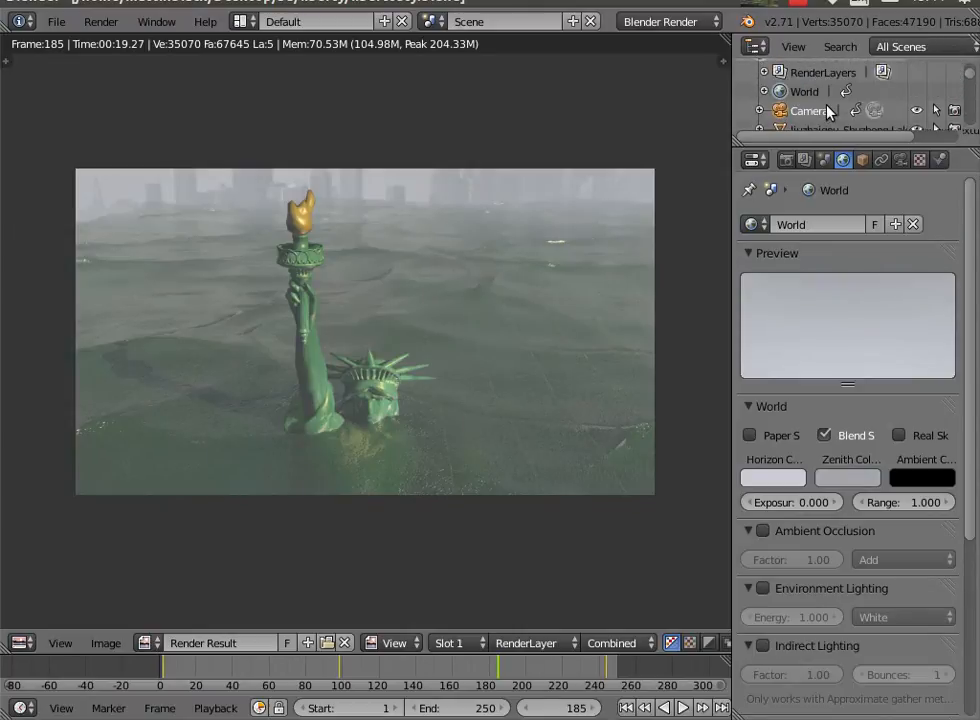
scroll(827, 113, "down", 3)
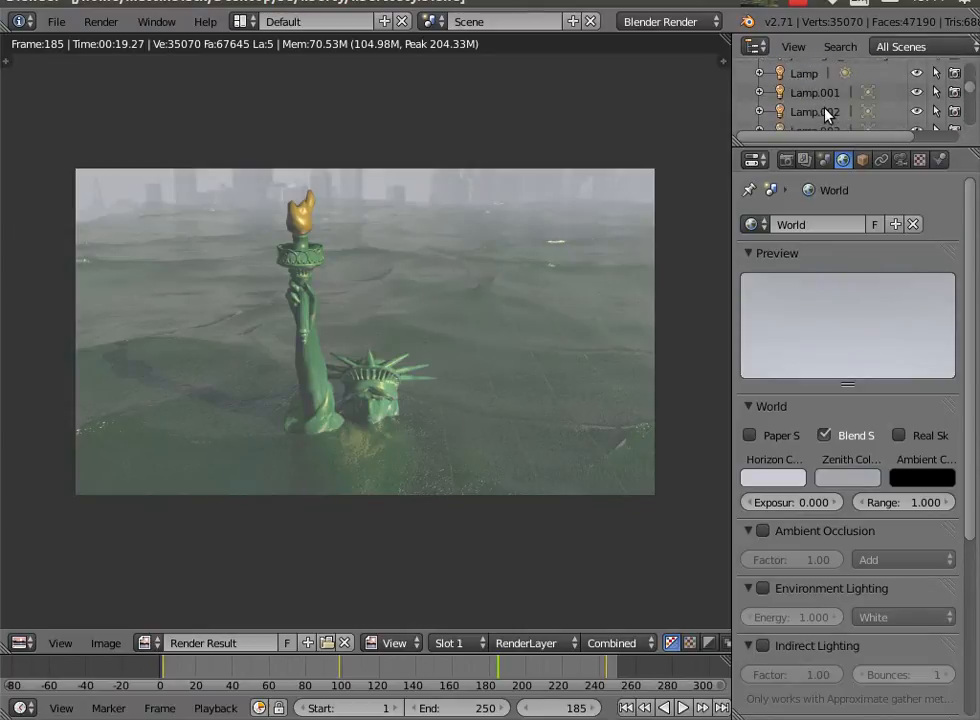
scroll(827, 113, "down", 3)
scroll(827, 113, "down", 3)
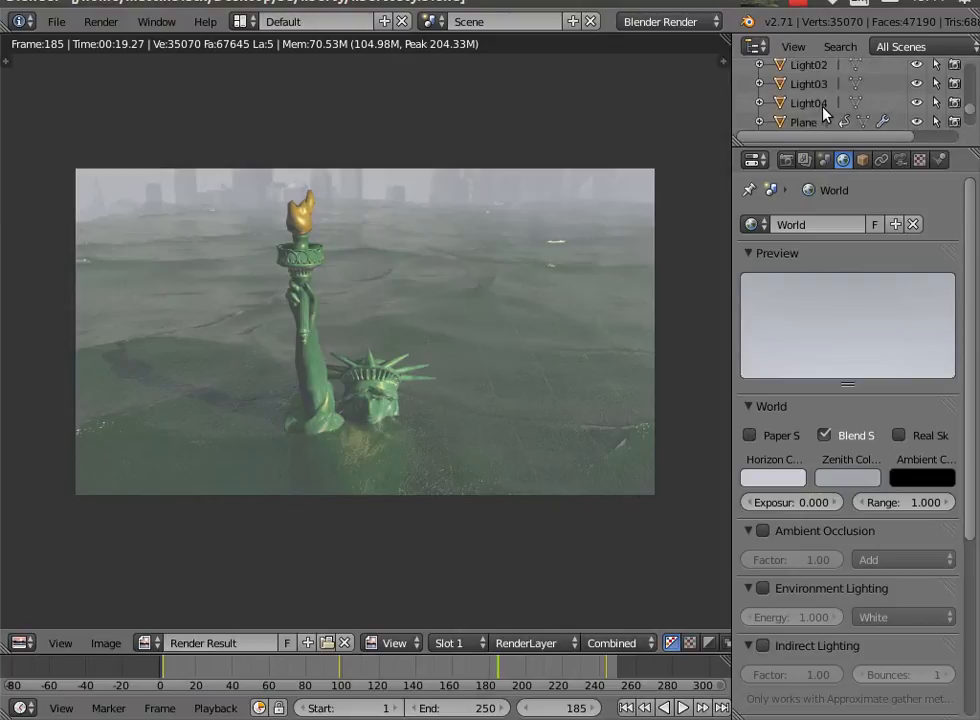
scroll(827, 113, "down", 3)
scroll(830, 114, "up", 5)
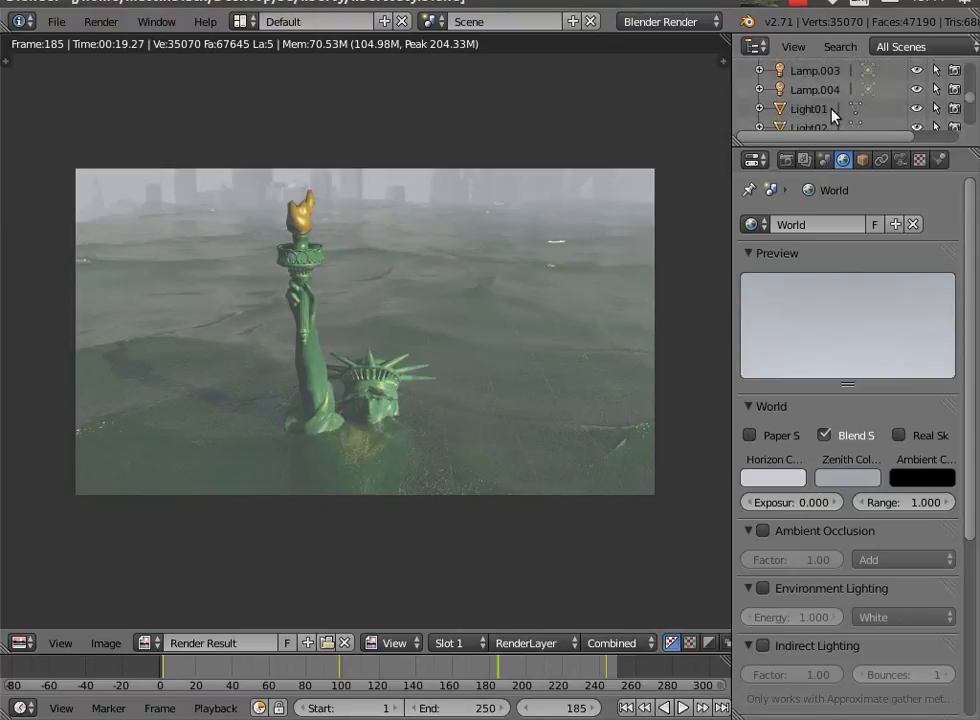
scroll(829, 115, "up", 3)
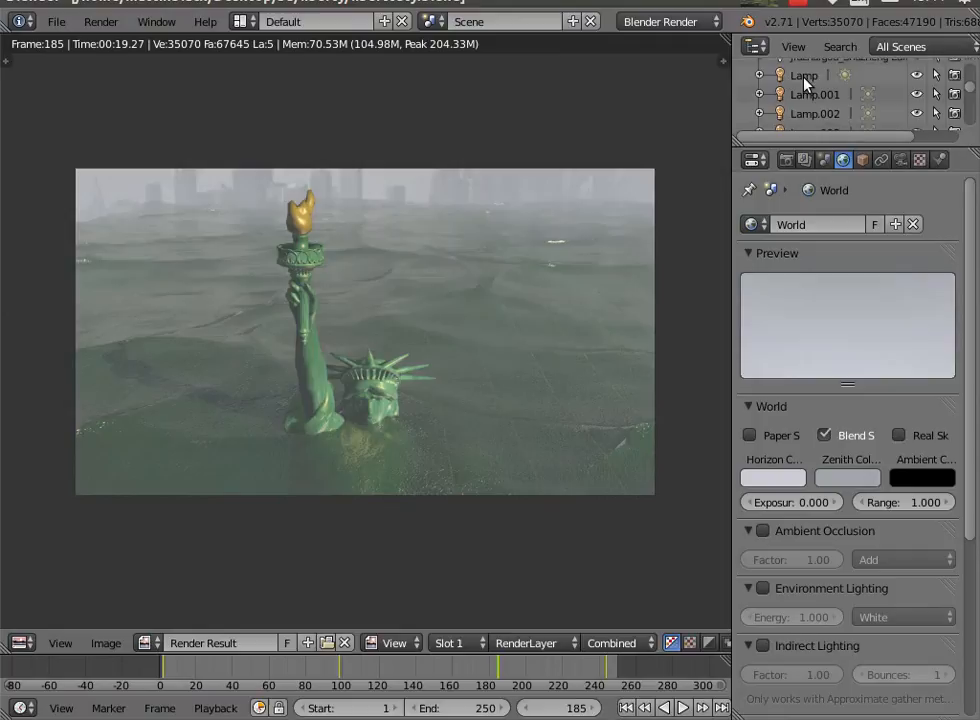
left_click(805, 76)
mouse_move(971, 345)
left_mouse_down()
mouse_move(978, 364)
mouse_move(979, 323)
left_mouse_up()
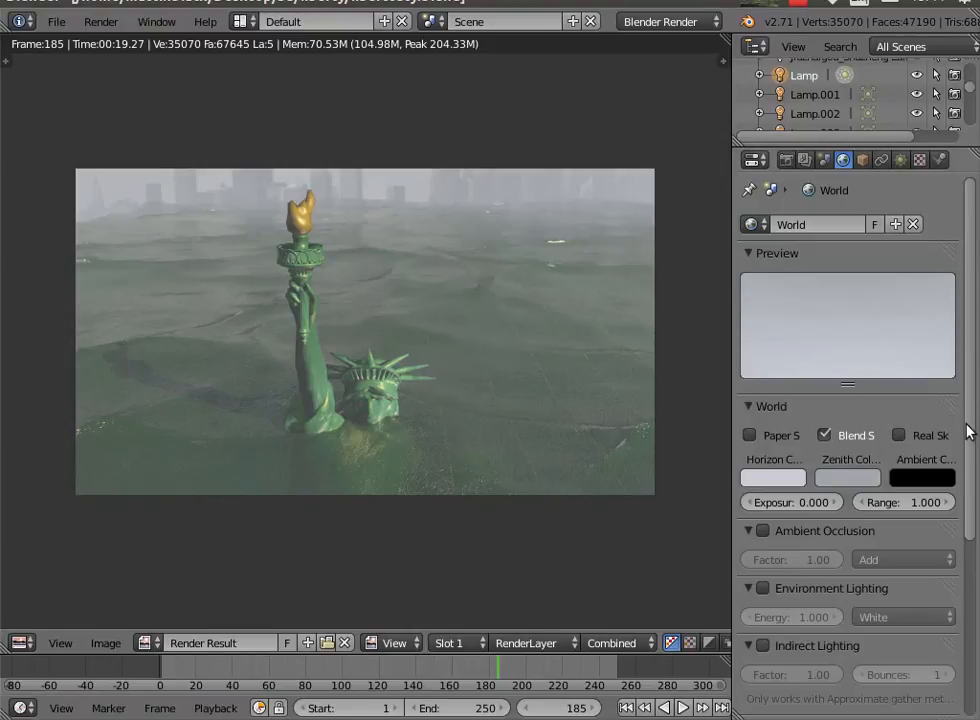
left_click(901, 162)
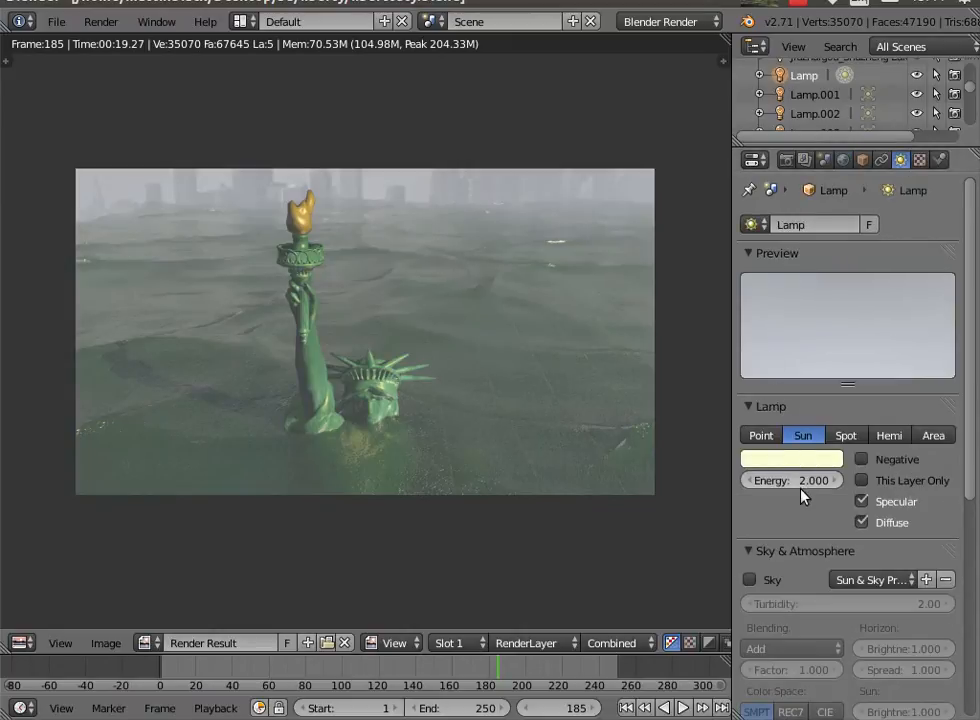
left_click_drag(795, 486, 818, 486)
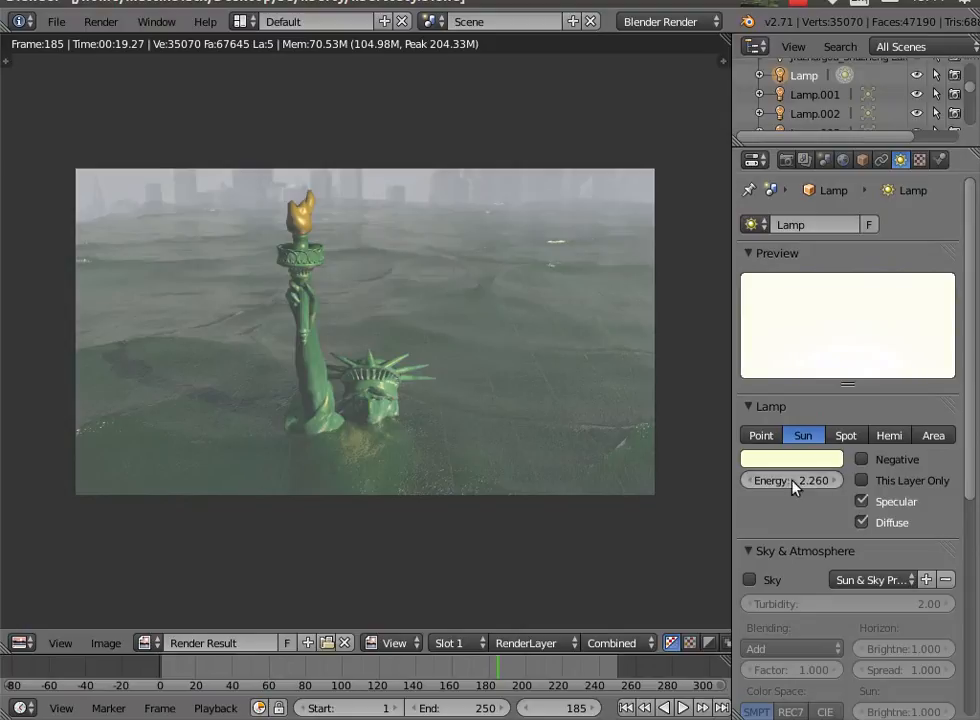
Set the sun lamp's ray shadow soft size to 4 and its shadow samples to 6.
scroll(971, 470, "down", 8)
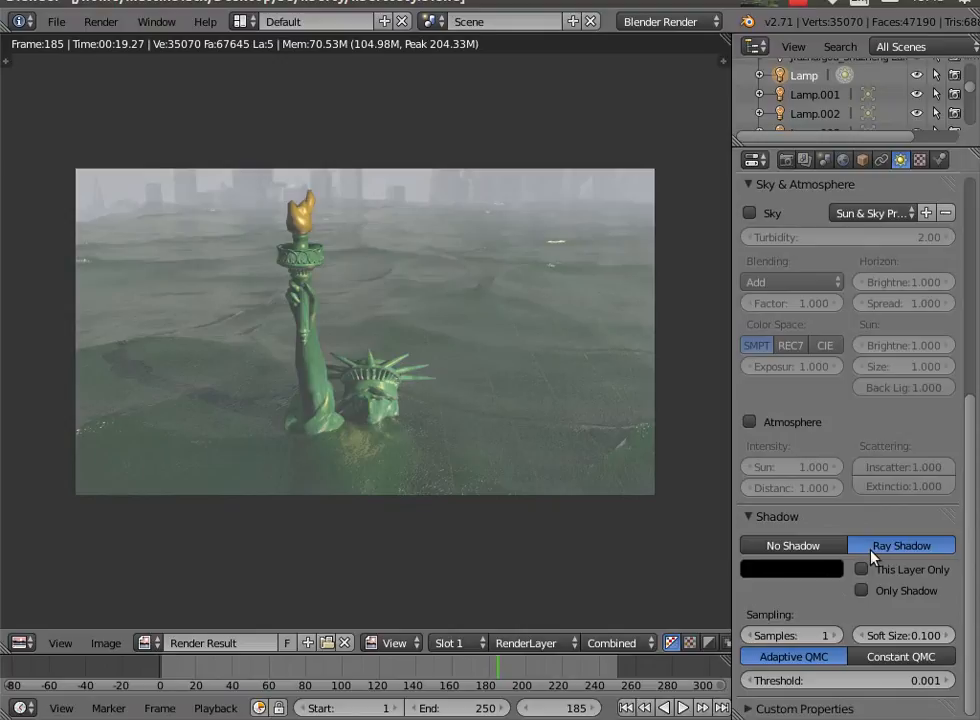
left_click(900, 635)
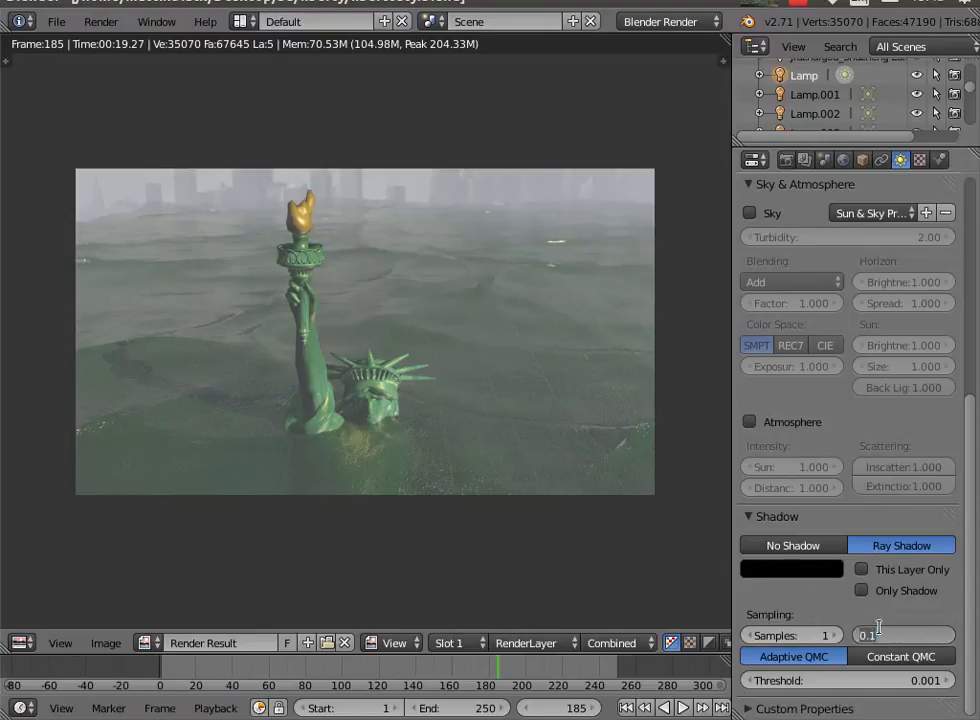
type("4")
key("Return")
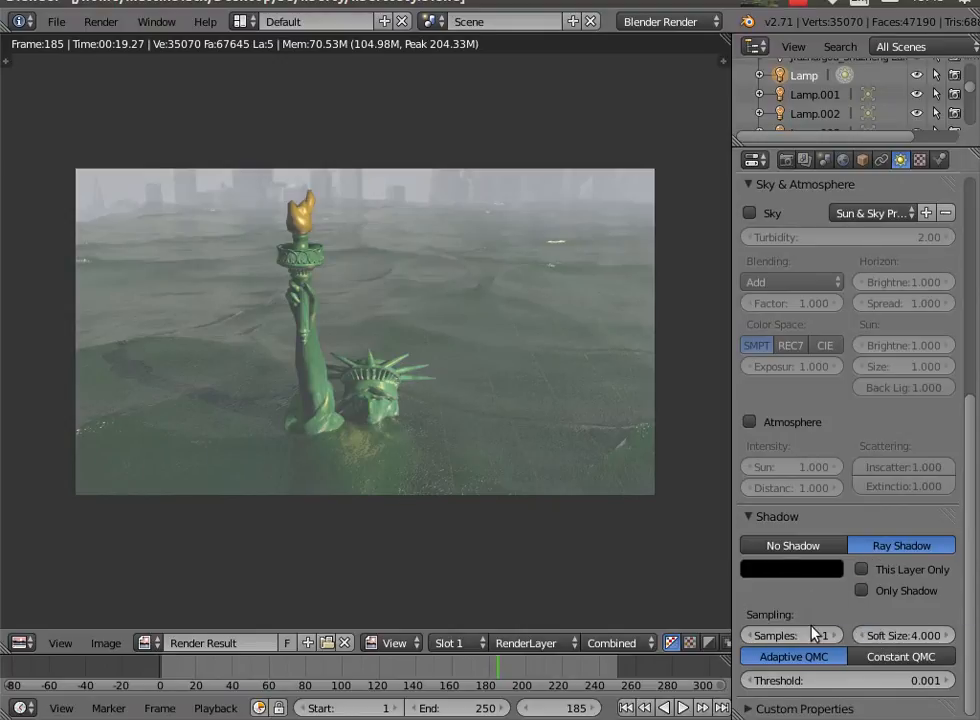
left_click(820, 635)
type("6")
key("Return")
Render frame 185 with the new sun lamp settings, then return from the render result to the 3D view.
left_click(100, 21)
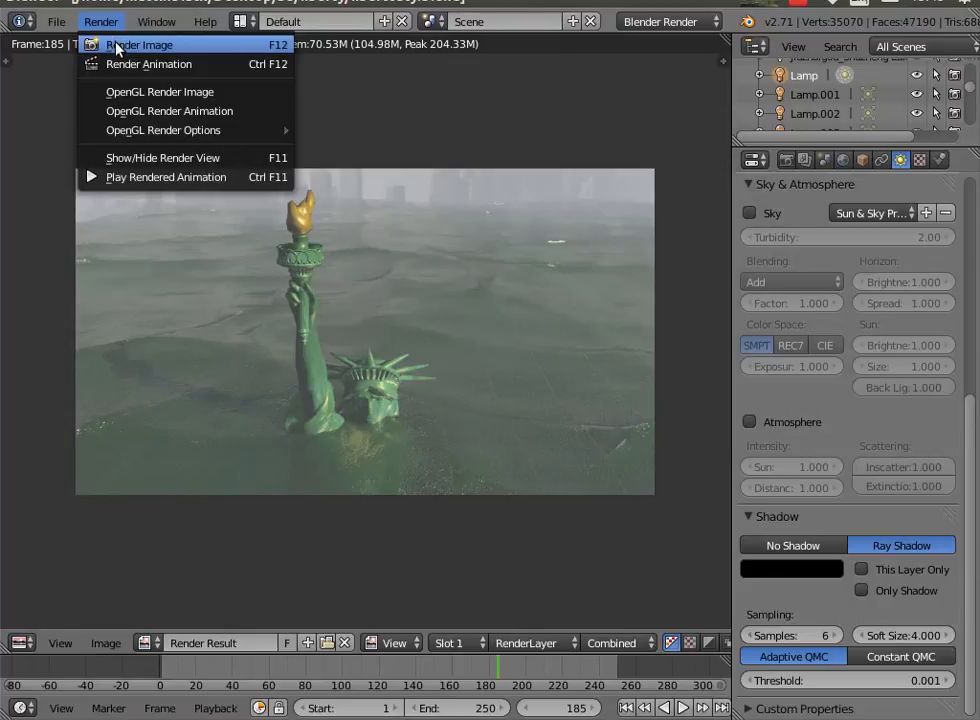
left_click(139, 45)
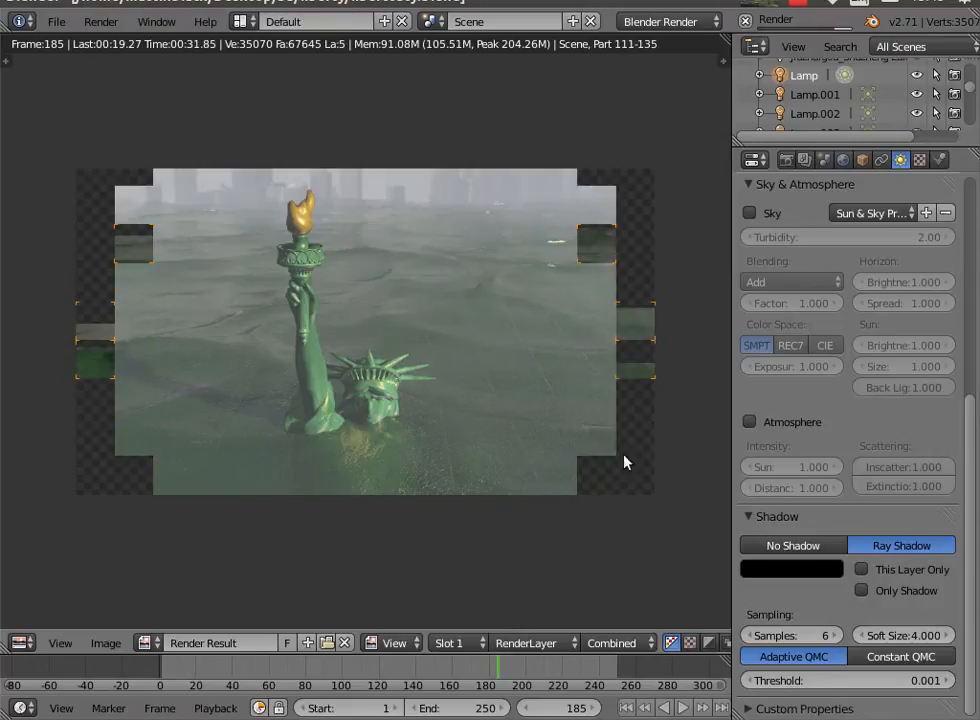
left_click(103, 24)
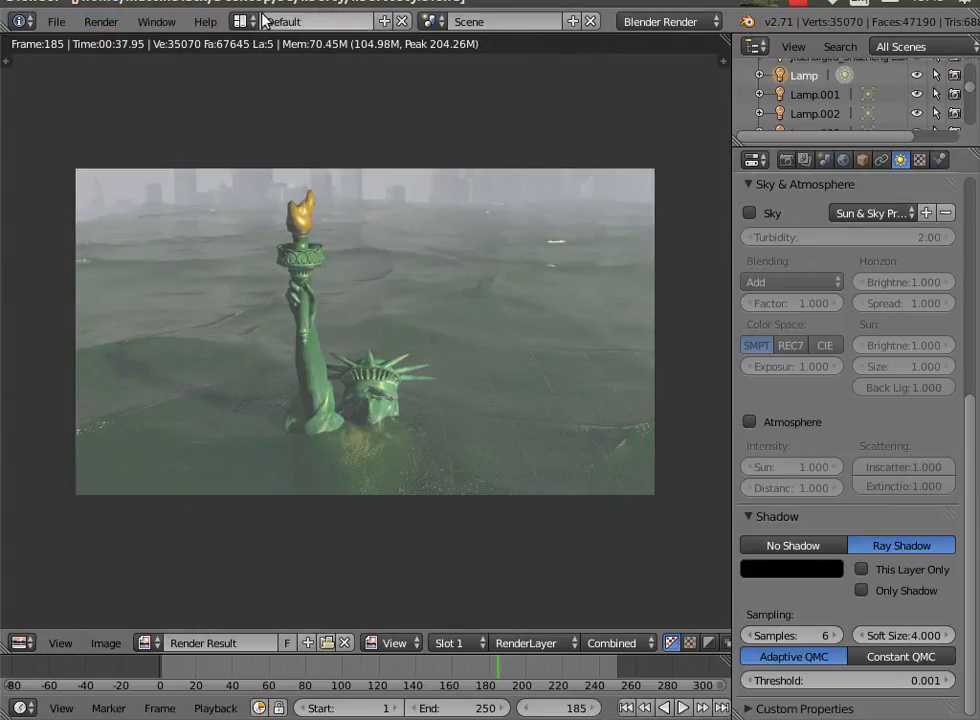
left_click(92, 21)
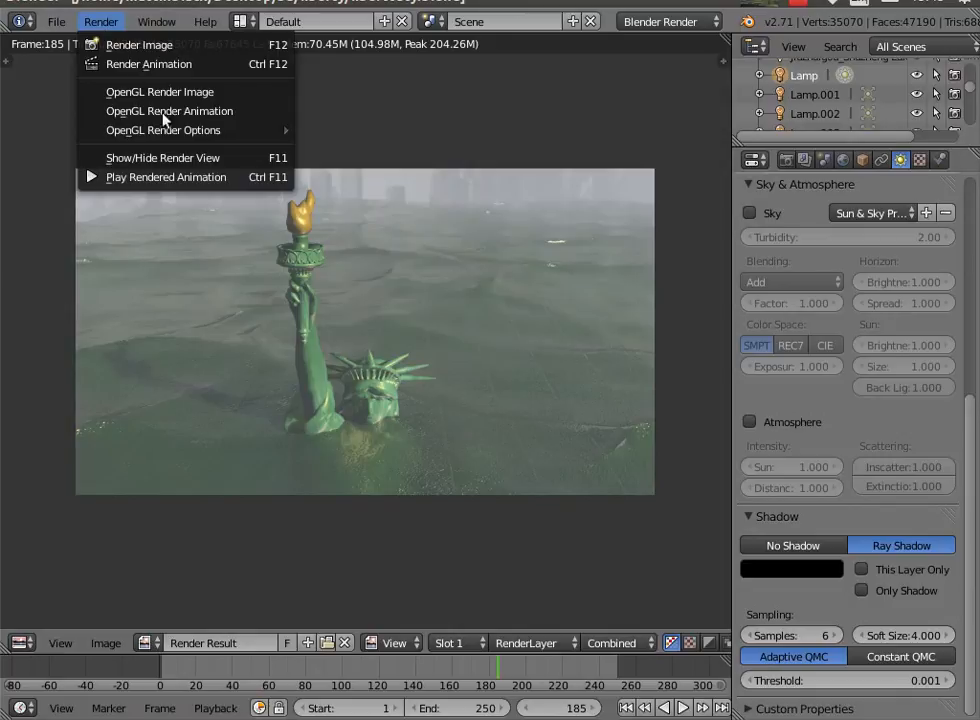
left_click(178, 158)
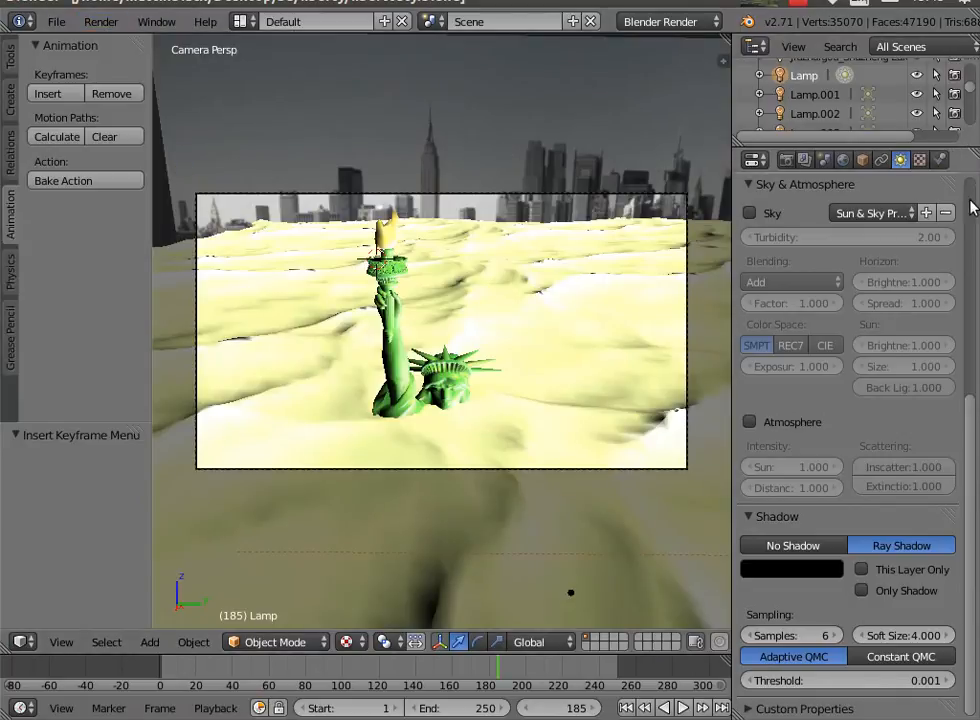
Select the ocean plane and replace its texture's image file with Sea_Texture_2_by_goldberry2000.jpg from the 3d folder.
right_click(617, 226)
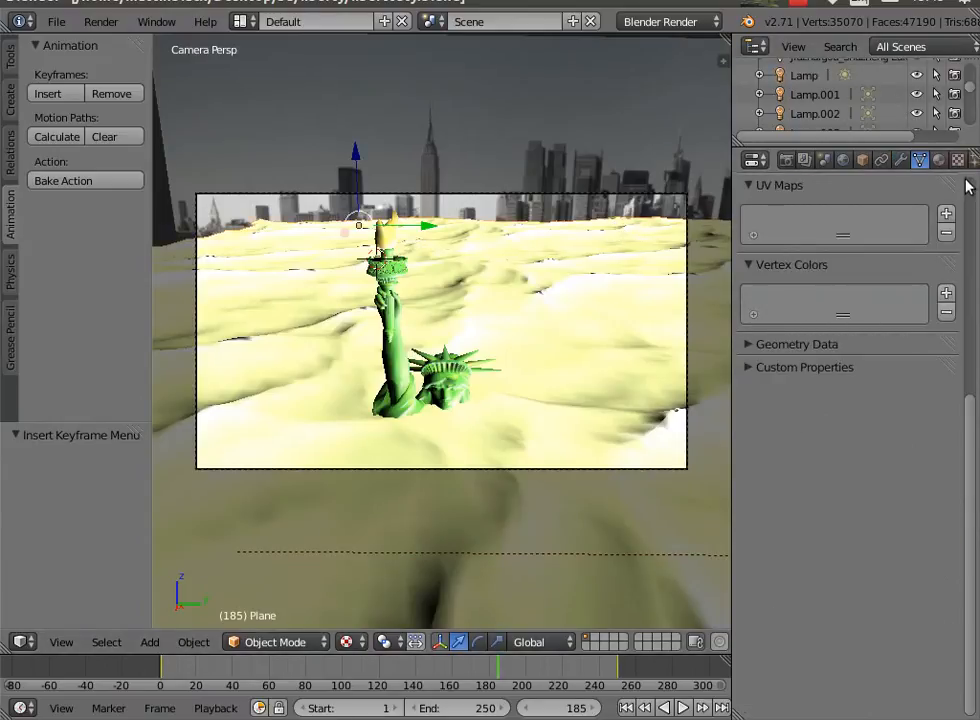
left_click(957, 160)
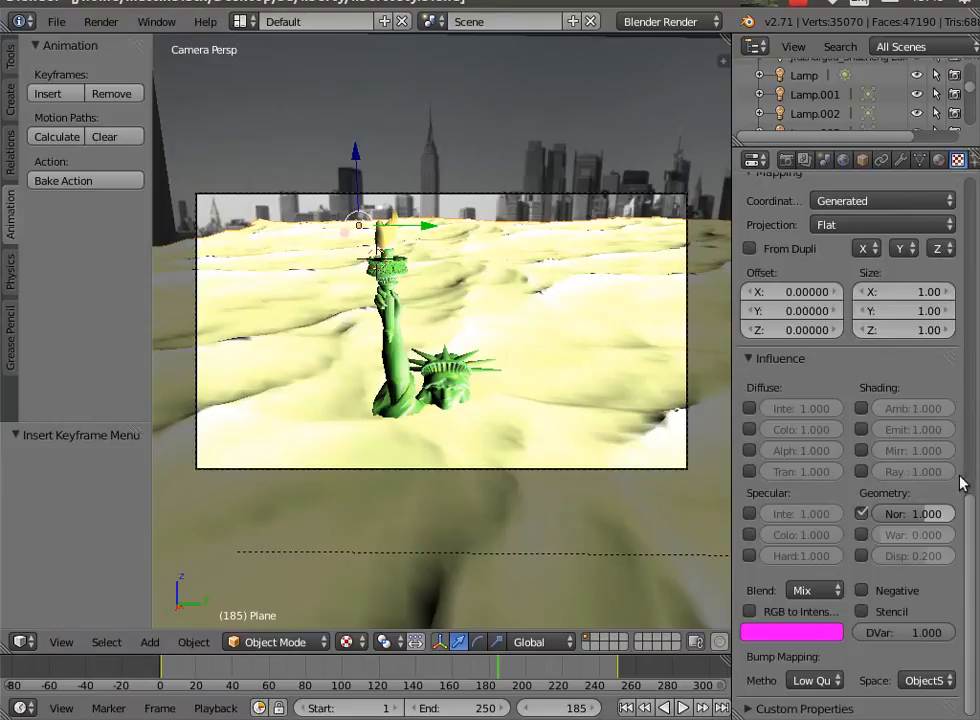
left_click_drag(972, 522, 976, 272)
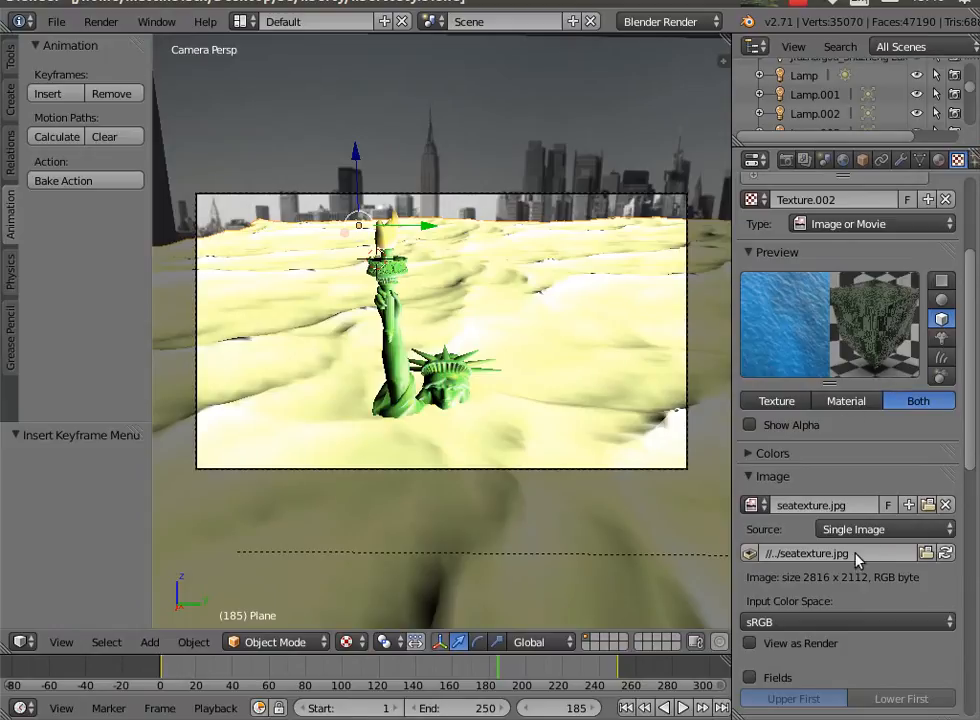
left_click(926, 555)
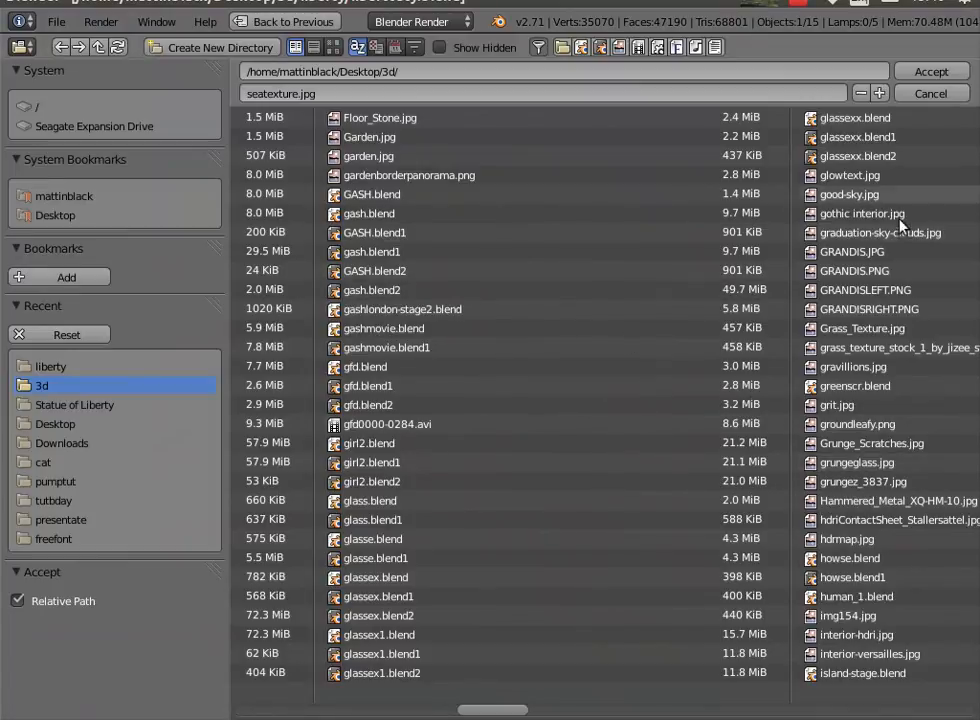
scroll(850, 280, "down", 5)
scroll(855, 341, "down", 9)
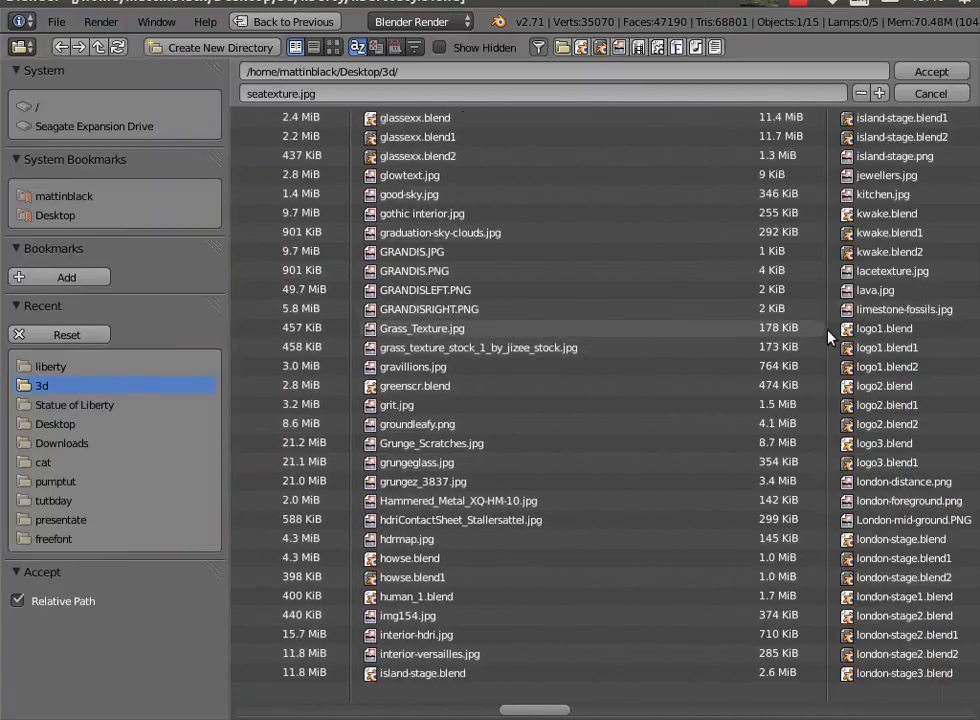
scroll(842, 292, "down", 4)
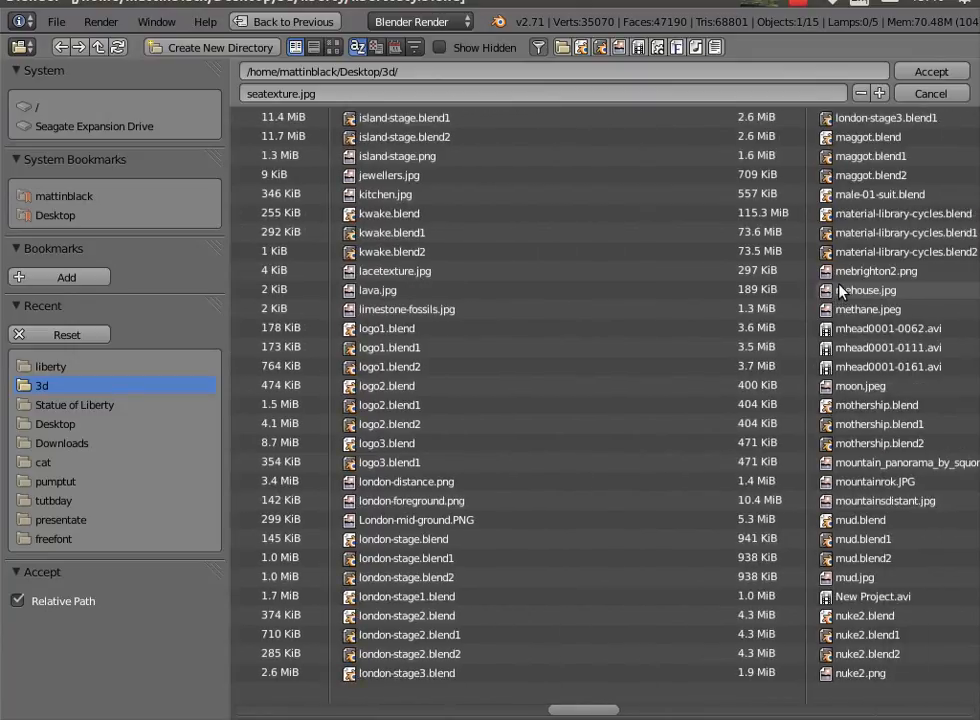
scroll(862, 292, "down", 9)
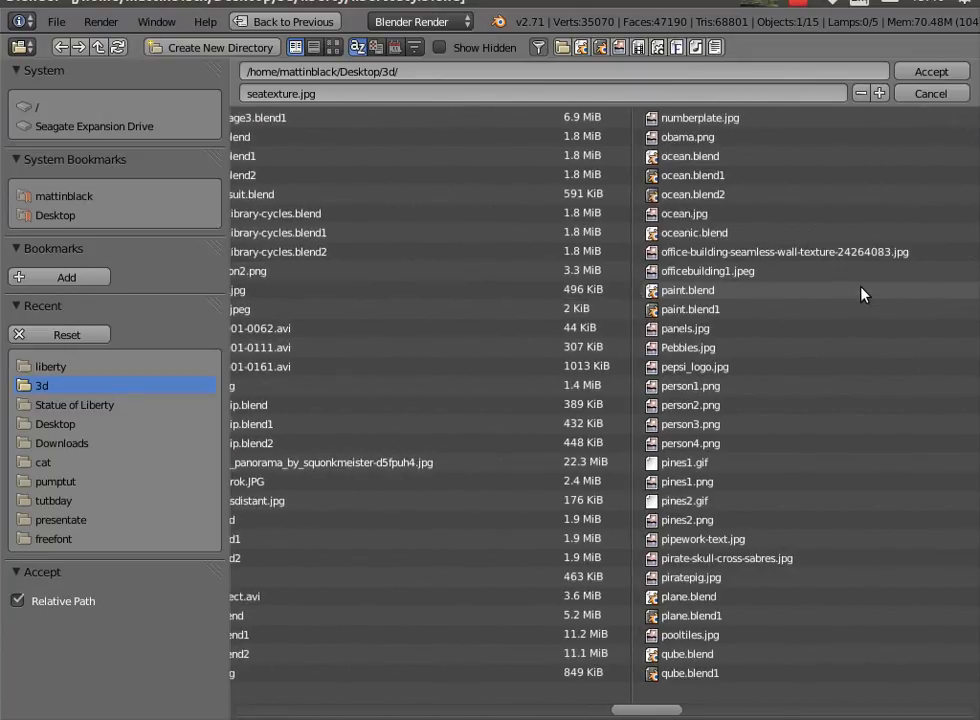
scroll(878, 290, "down", 5)
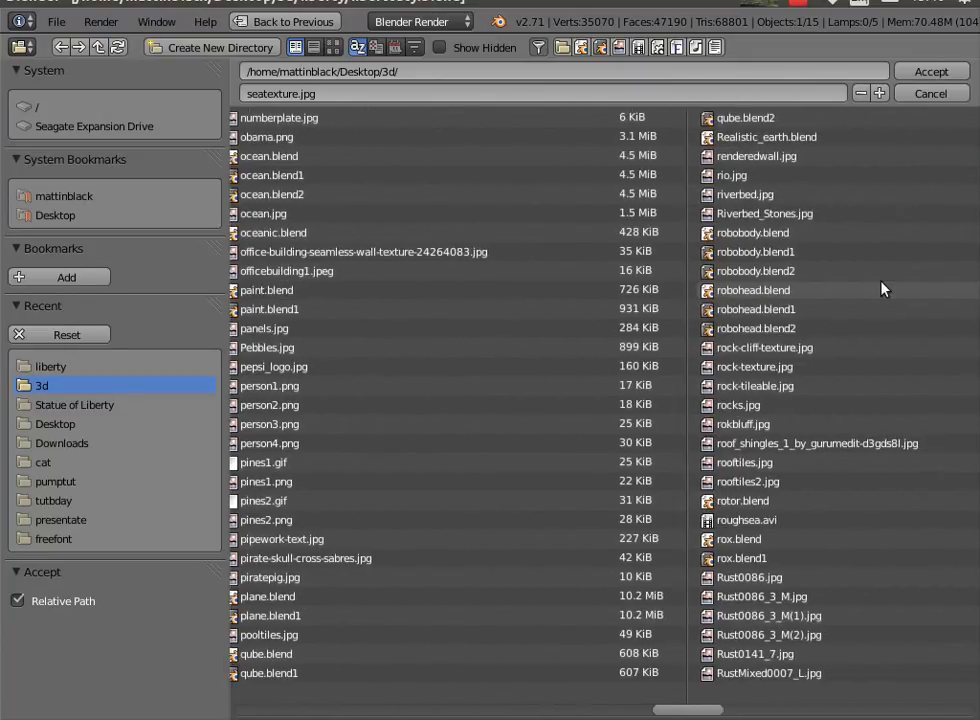
scroll(882, 289, "down", 8)
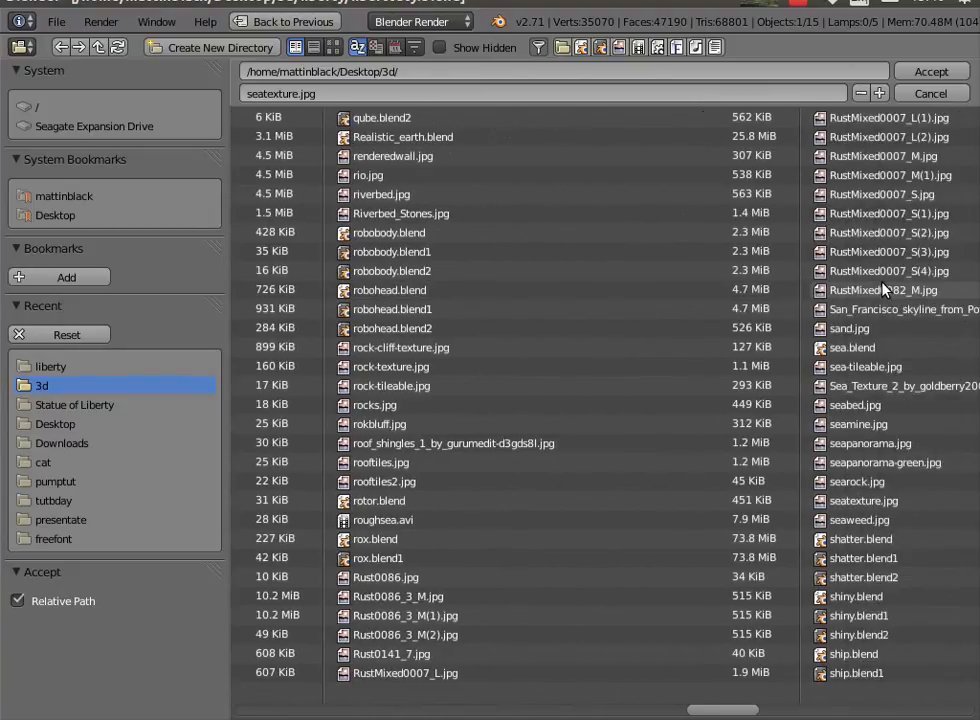
scroll(884, 291, "down", 1)
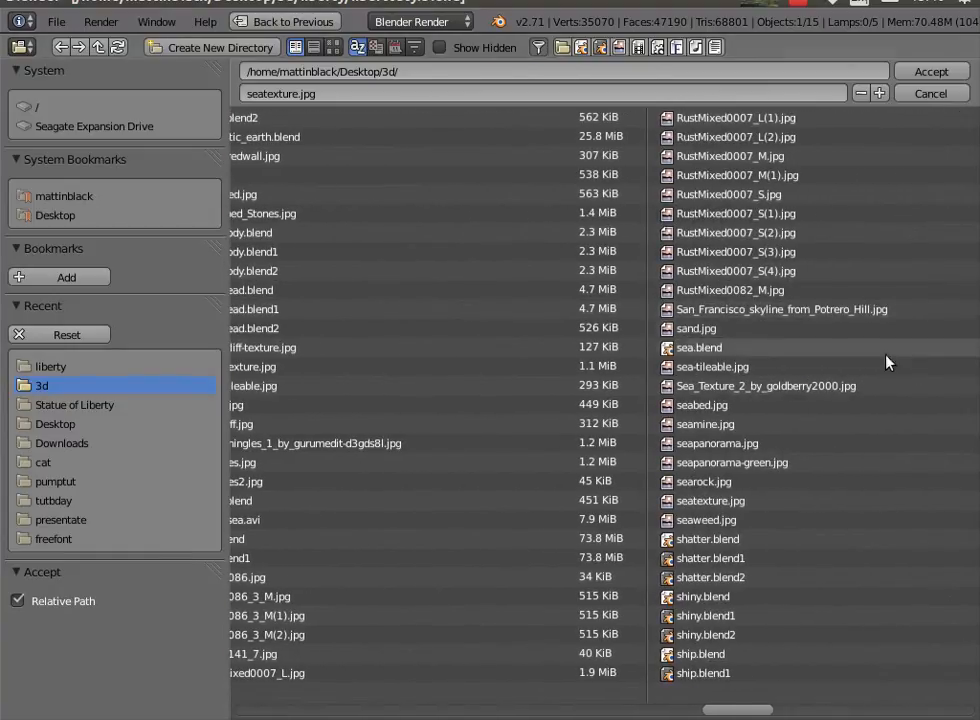
double_click(714, 385)
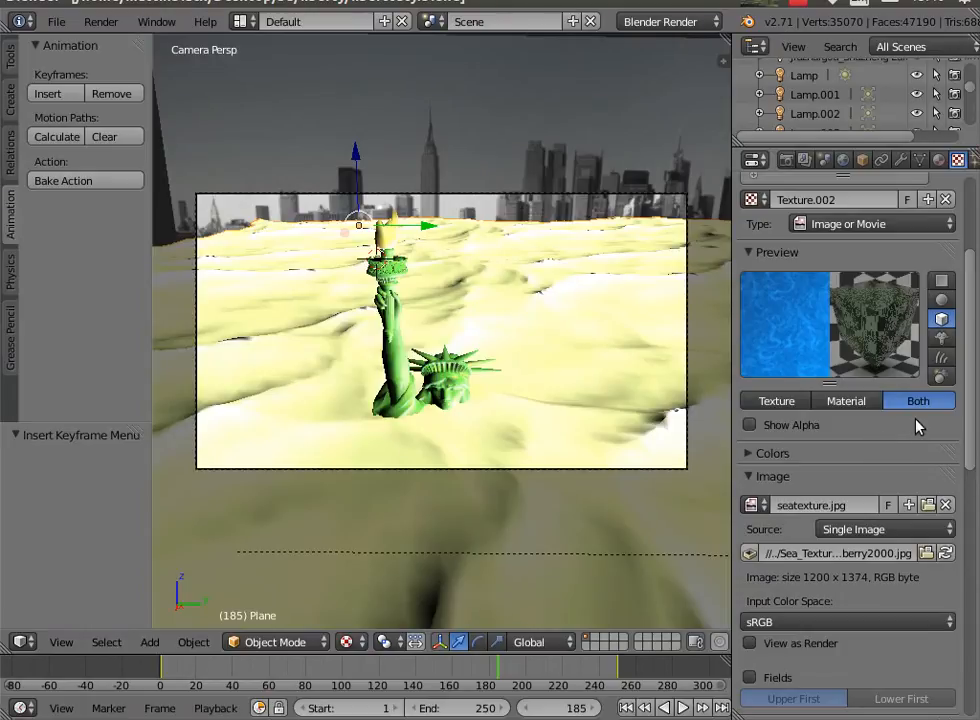
Set the ocean texture's image mapping to repeat 2 times in X and Y, mirrored on both axes.
scroll(860, 604, "down", 10)
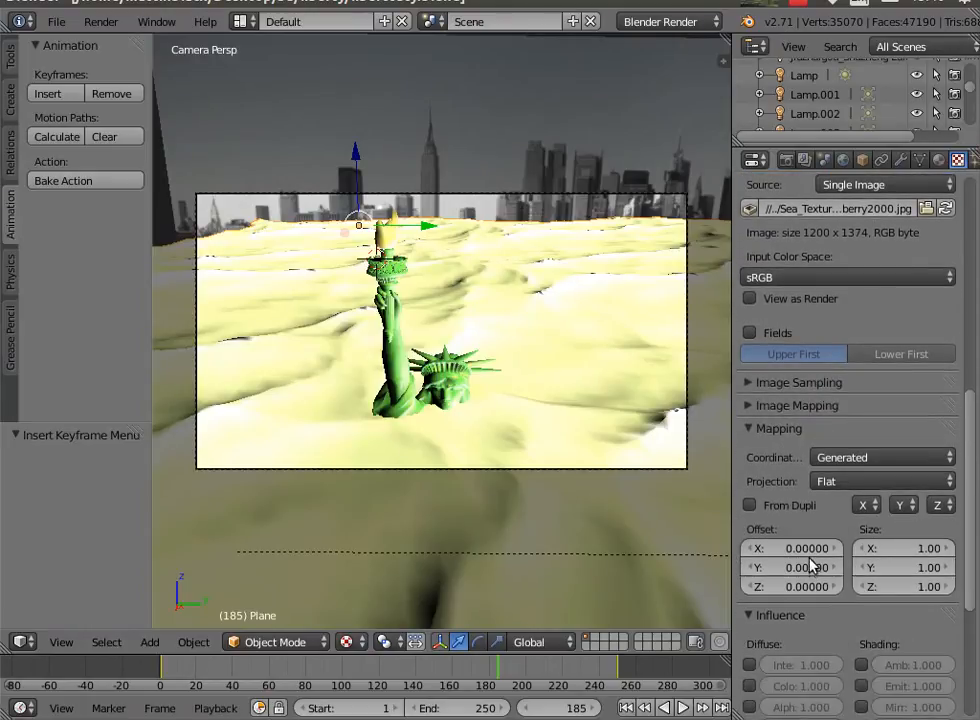
scroll(800, 458, "up", 3)
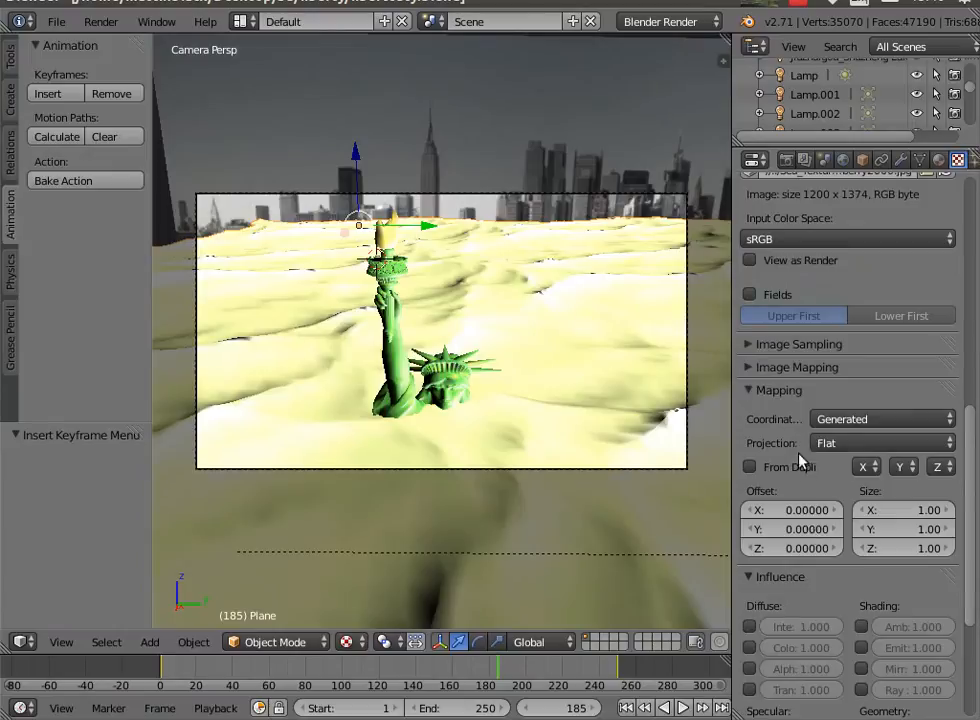
left_click(751, 369)
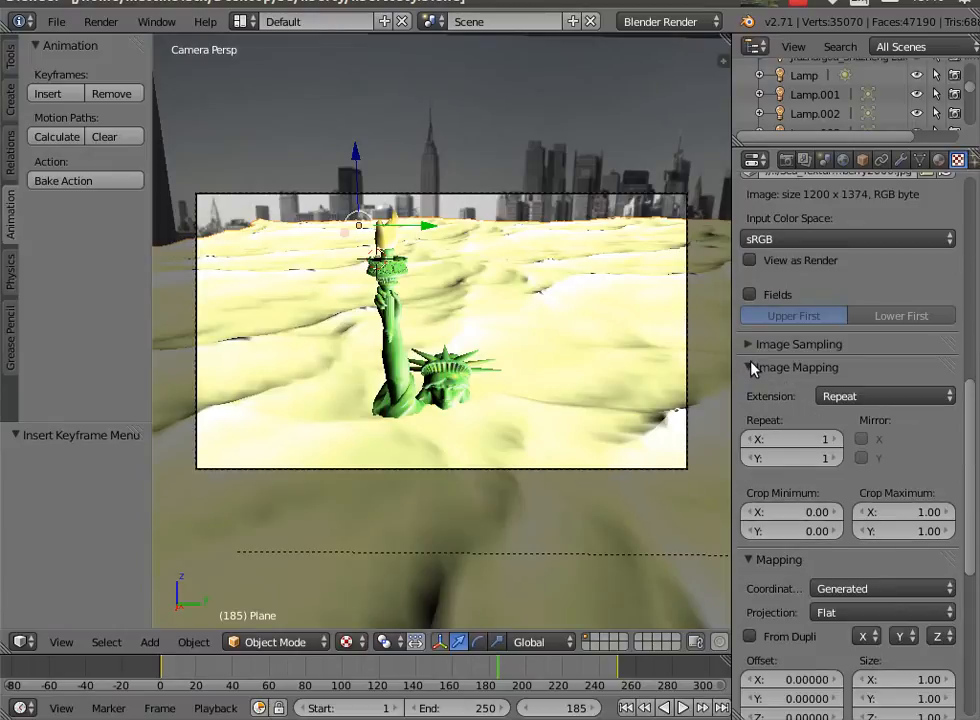
left_click(836, 439)
left_click(836, 458)
left_click(863, 441)
left_click(862, 458)
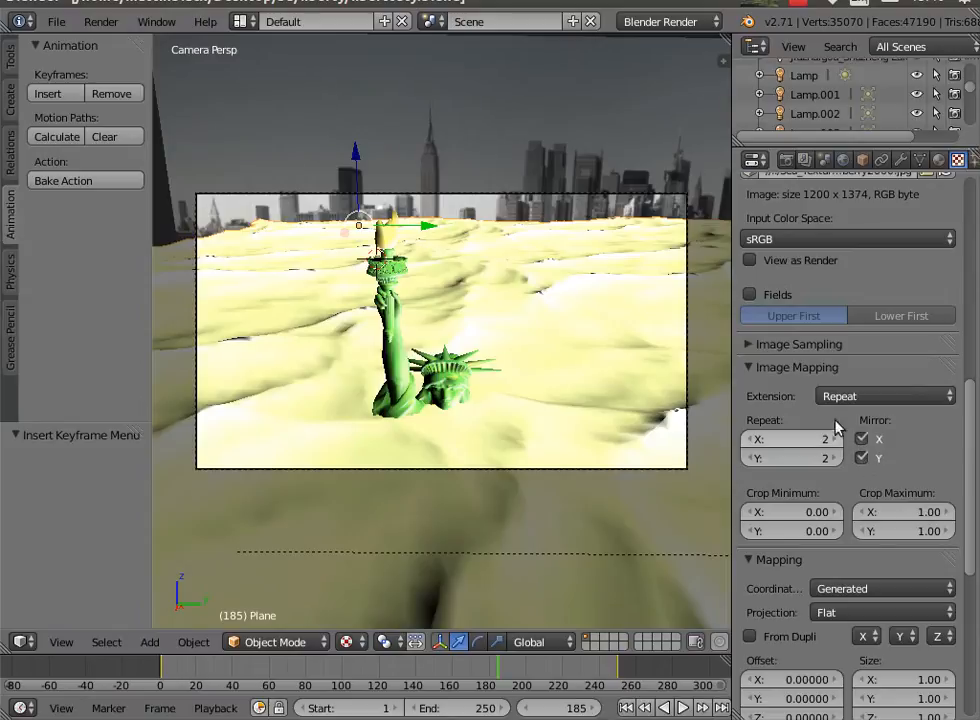
Render frame 185 with the remapped sea texture and set the texture's normal influence to 0.367.
left_click(101, 22)
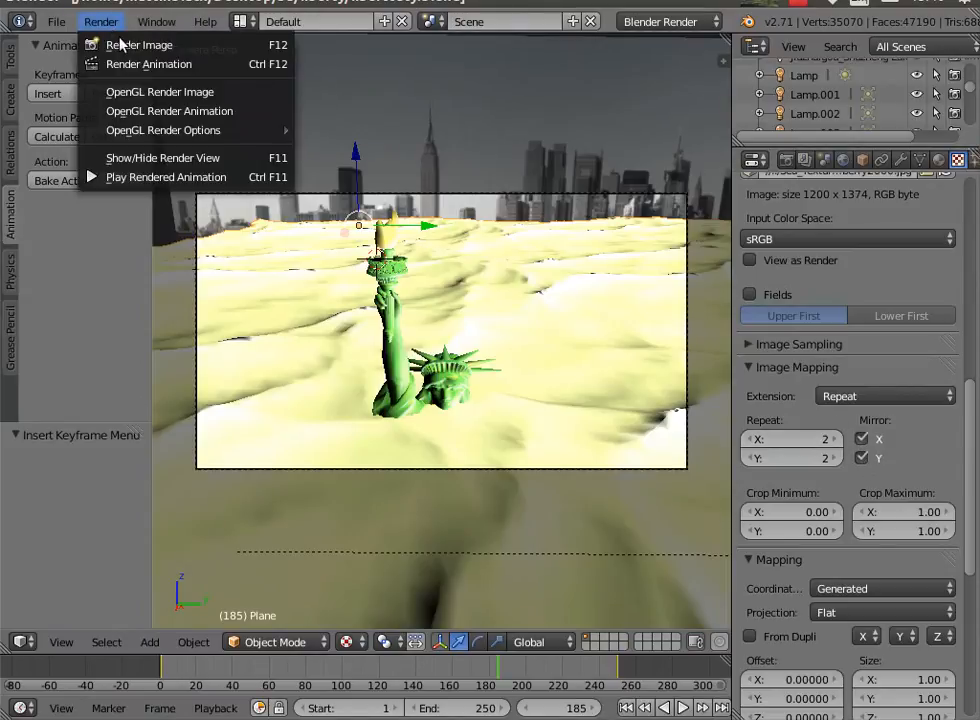
left_click(110, 42)
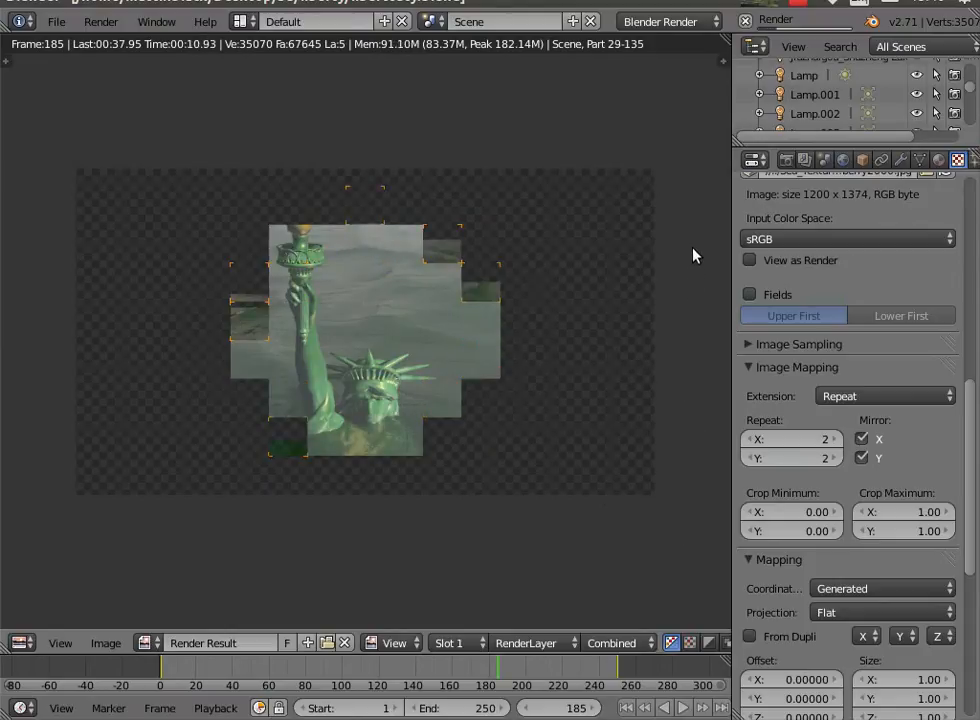
left_click_drag(975, 438, 978, 638)
left_click_drag(905, 513, 779, 513)
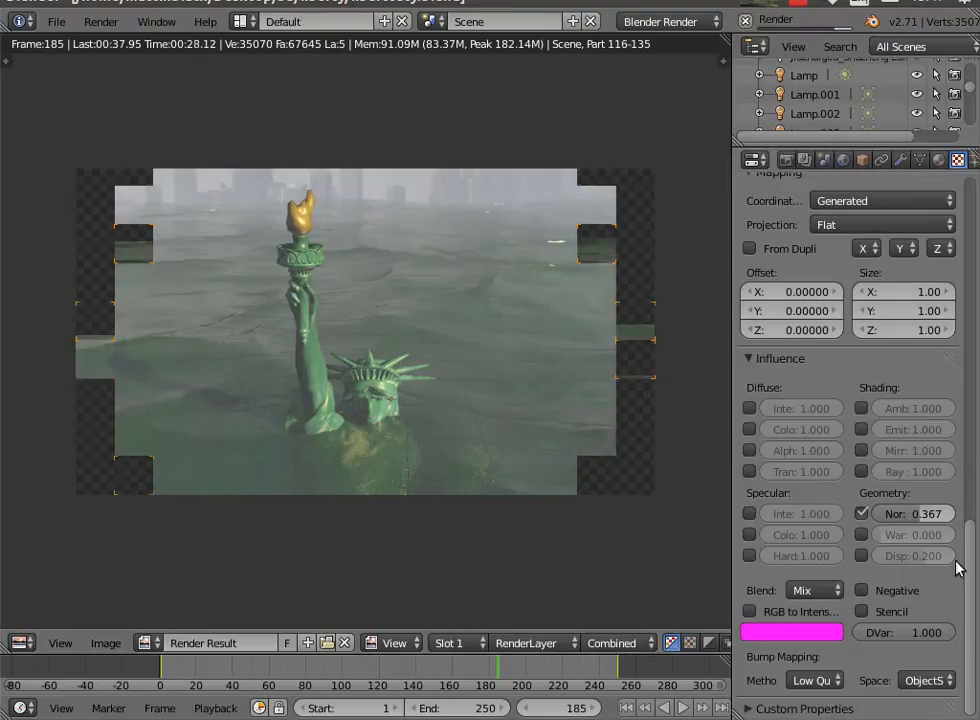
Replace the ocean texture's image file with sea-tileable.jpg from the 3d folder.
scroll(970, 537, "up", 1)
scroll(970, 537, "up", 15)
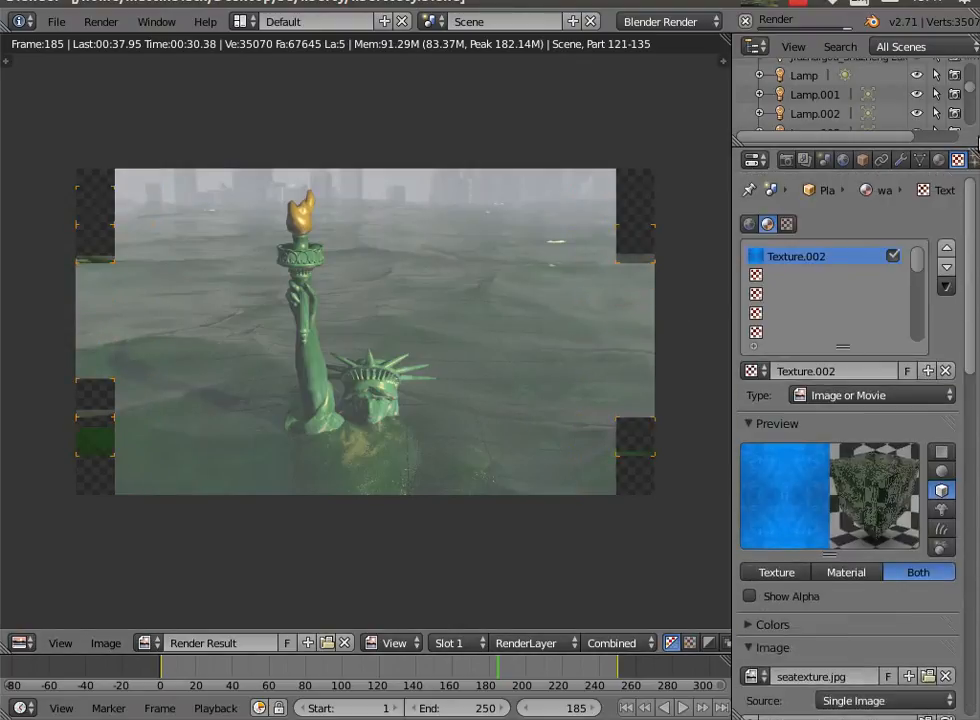
scroll(848, 648, "down", 3)
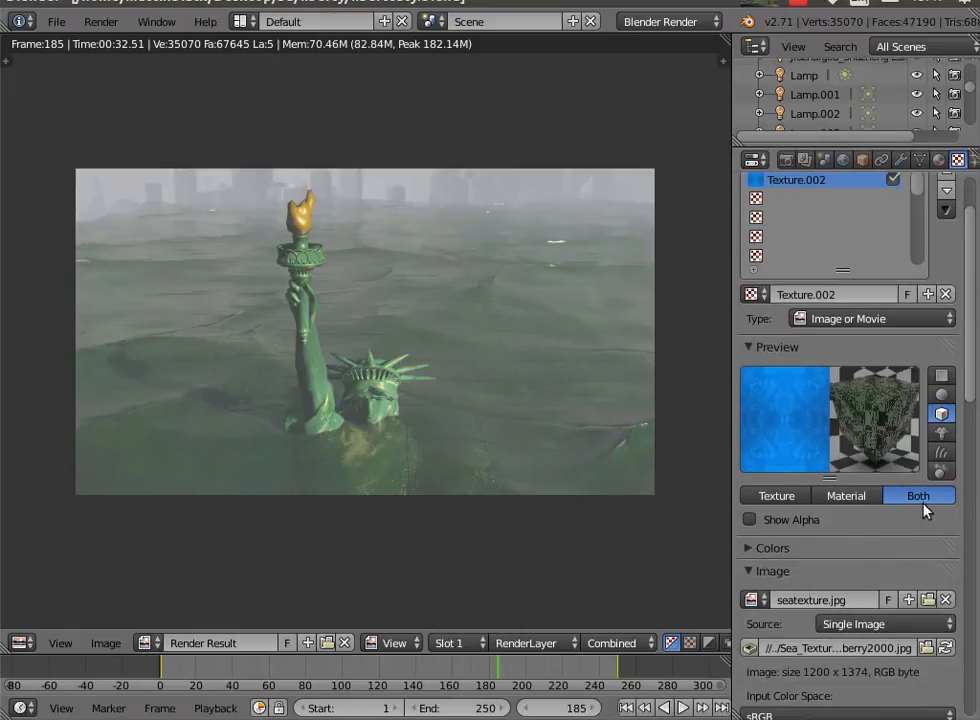
scroll(882, 516, "down", 4)
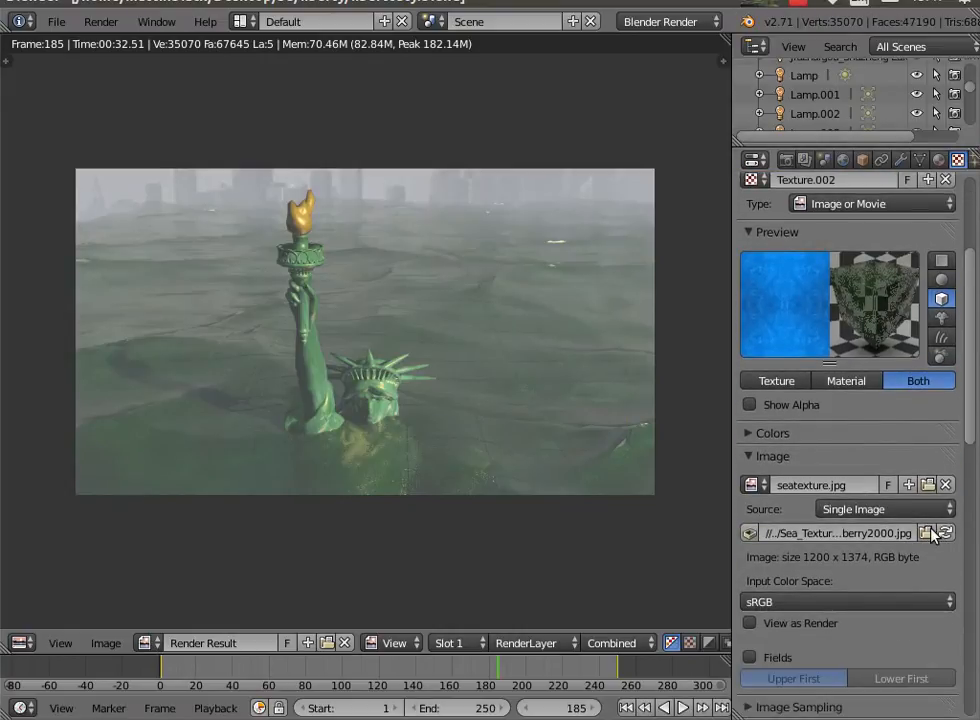
left_click(927, 532)
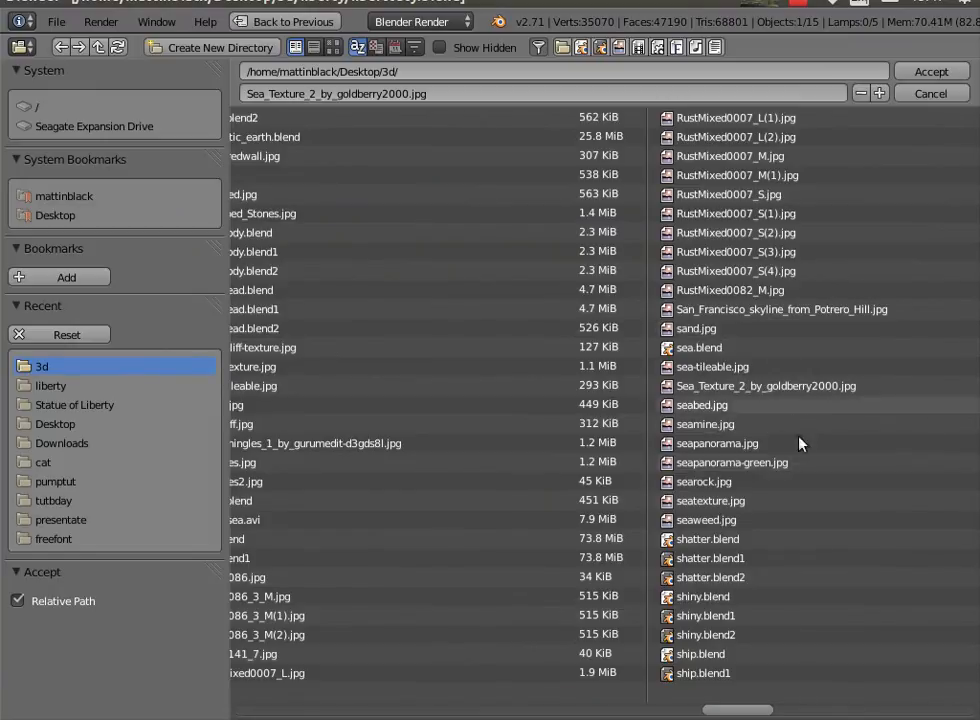
double_click(712, 367)
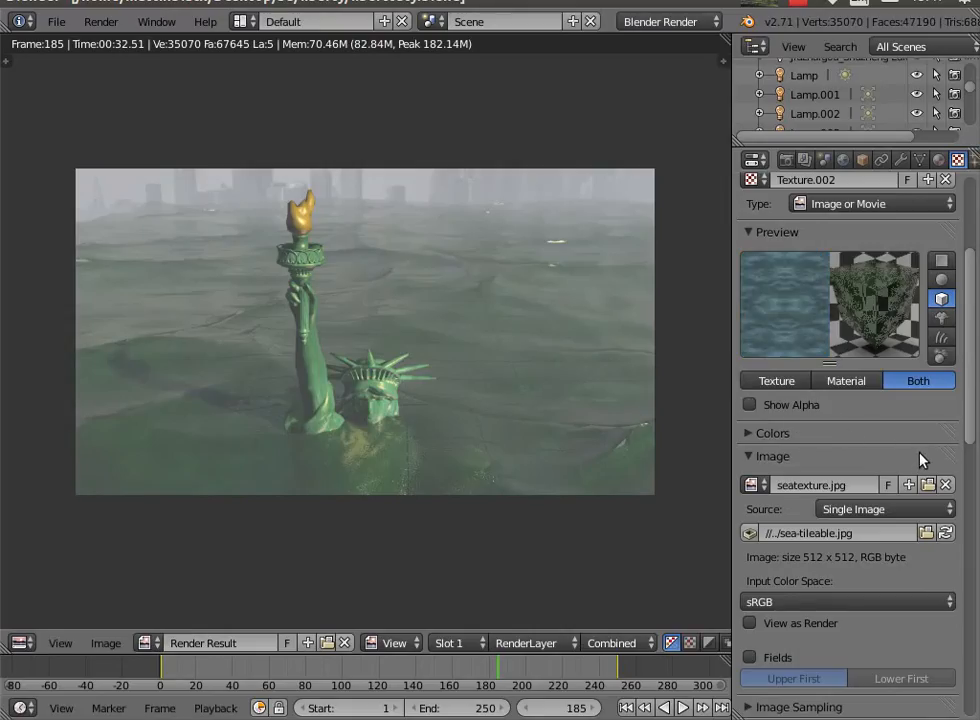
Render frame 185 with the tileable sea image and set the ocean texture's normal influence to 0.873.
left_click(100, 21)
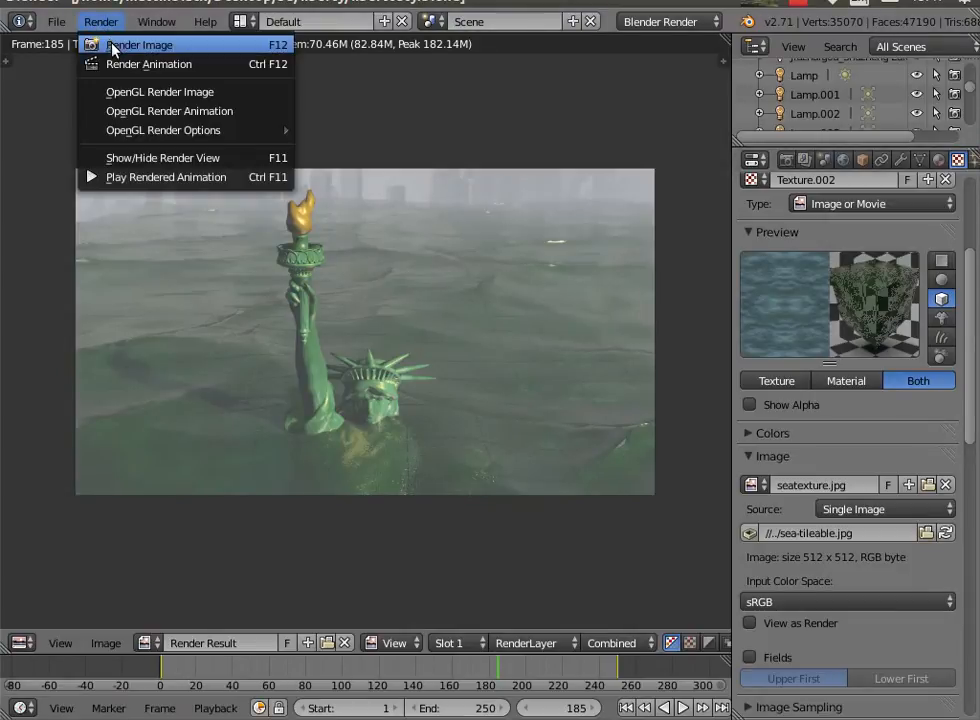
left_click(112, 46)
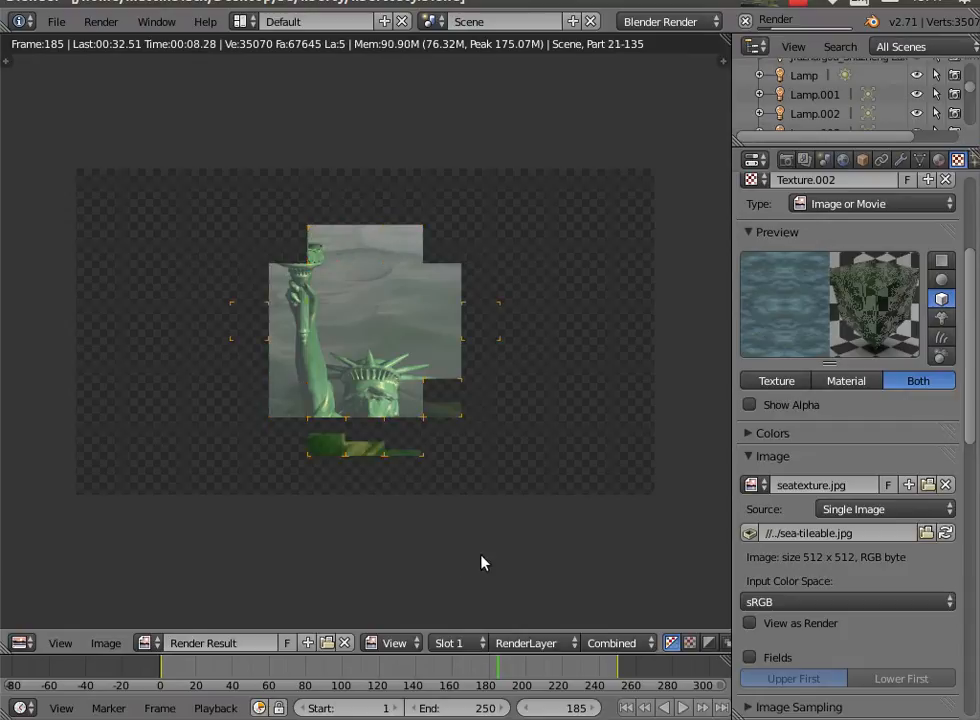
scroll(968, 432, "down", 15)
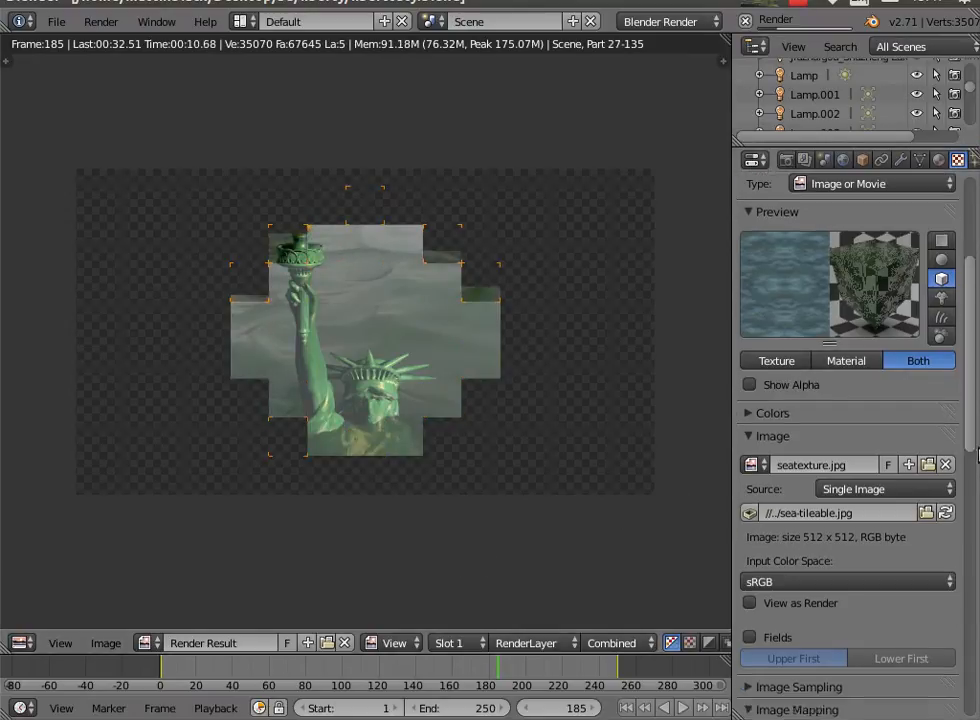
mouse_move(917, 514)
left_mouse_down()
mouse_move(955, 514)
mouse_move(936, 518)
left_mouse_up()
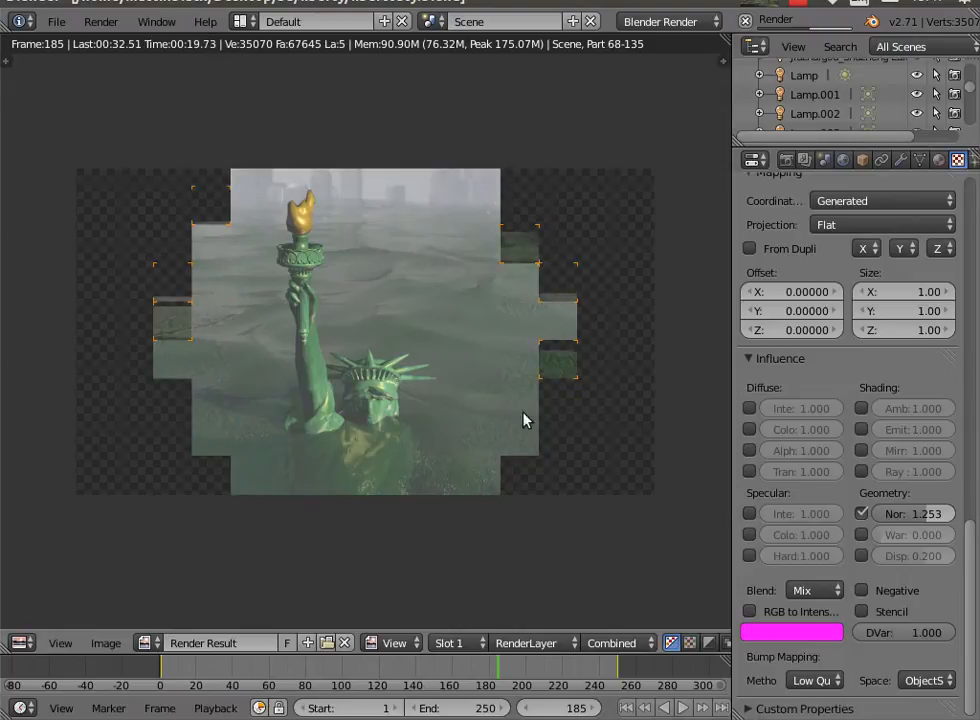
left_click_drag(927, 514, 907, 514)
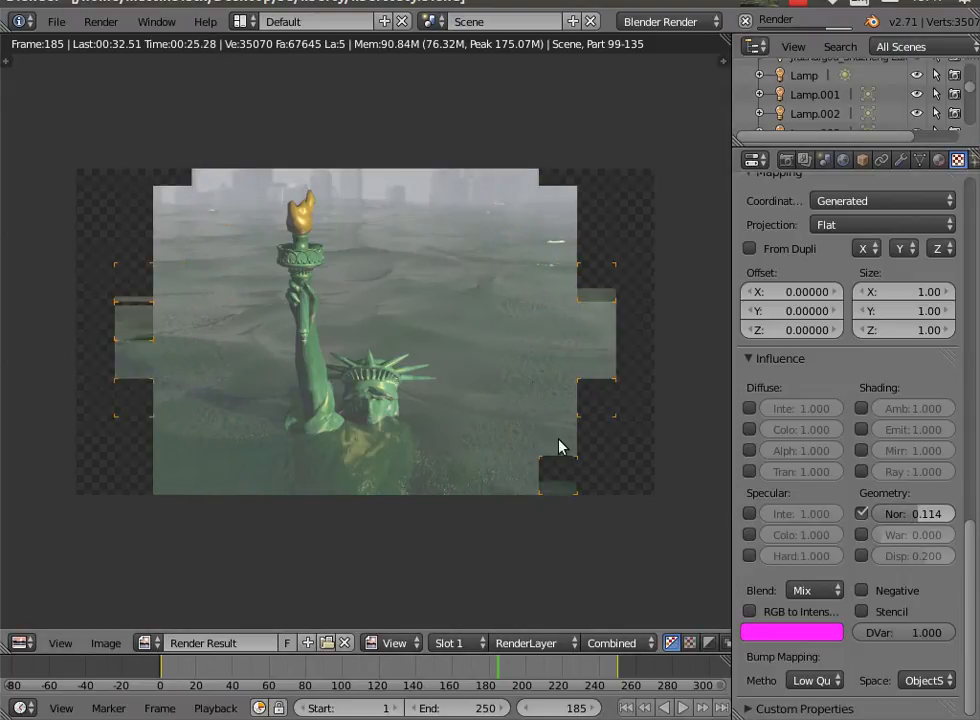
mouse_move(930, 514)
left_mouse_down()
mouse_move(905, 514)
mouse_move(940, 514)
mouse_move(927, 517)
left_mouse_up()
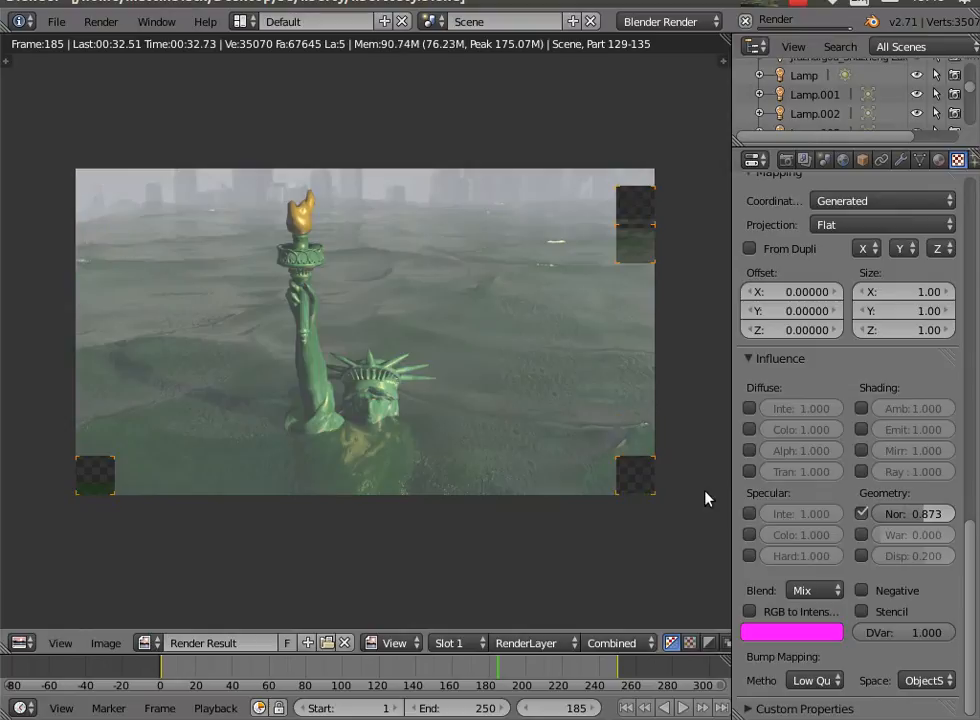
Render frame 185 again and reduce the ocean texture's normal influence to 0.367.
left_click(104, 26)
left_click(92, 37)
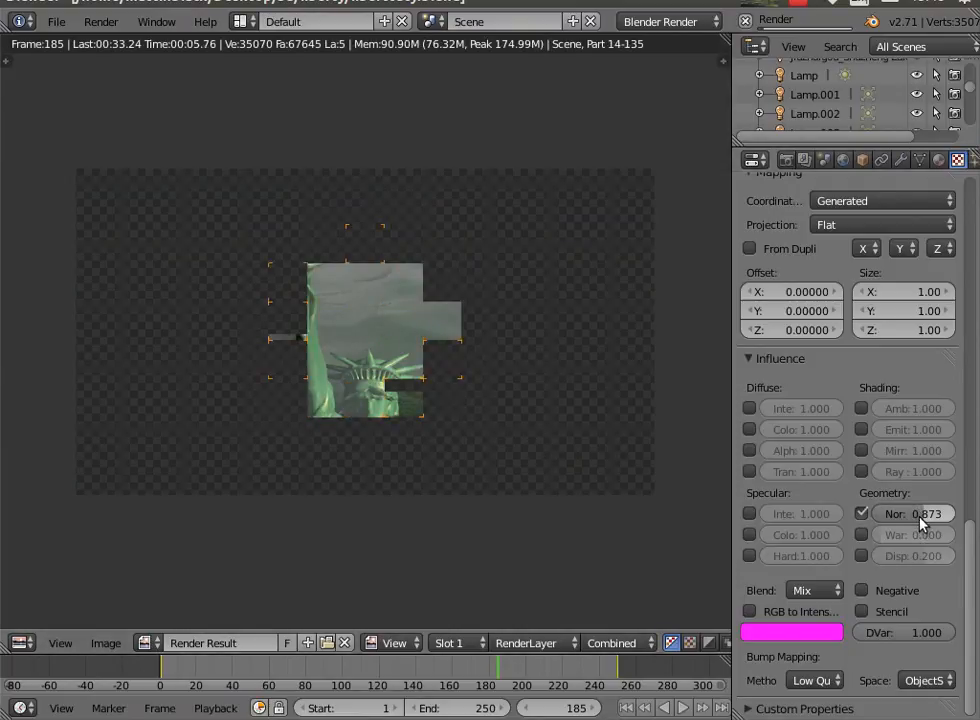
left_click_drag(922, 514, 917, 514)
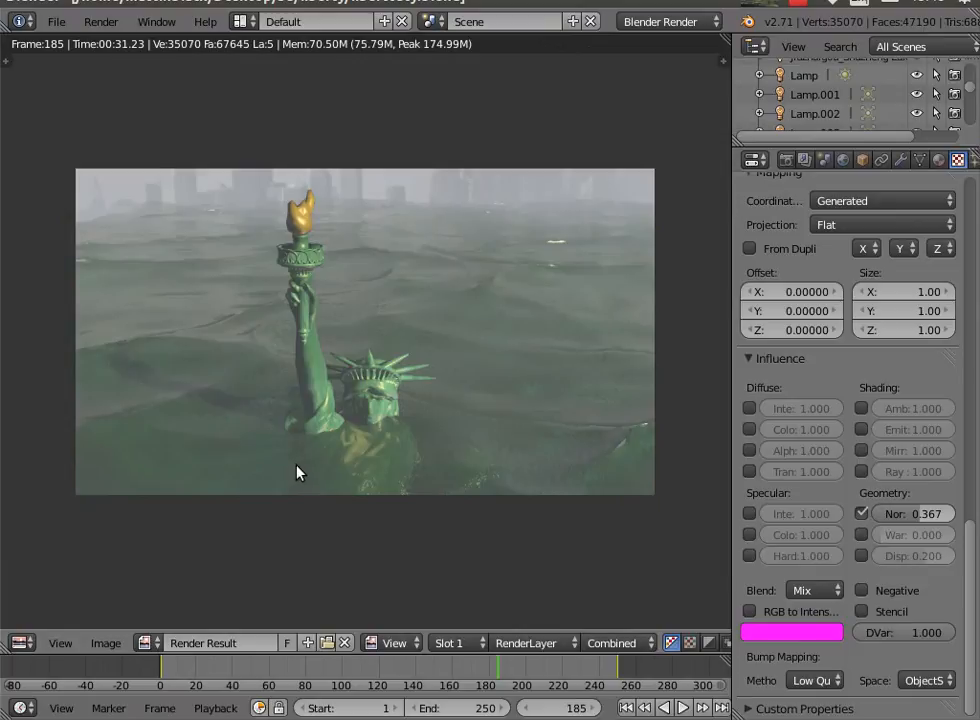
Close the render result and add a Plain Axes empty to the scene.
left_click(99, 20)
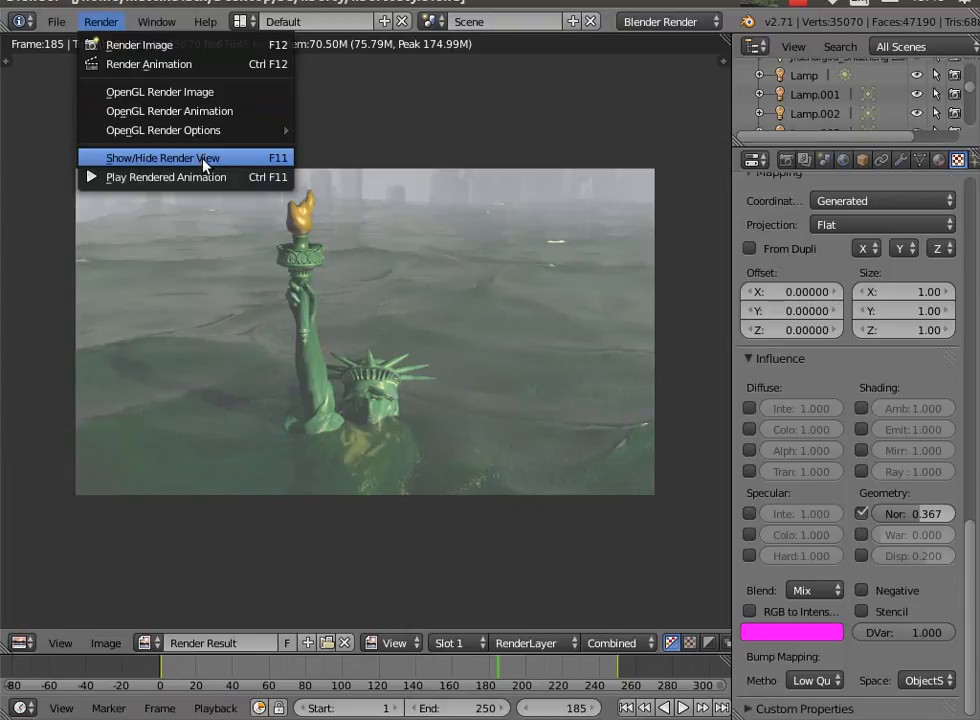
left_click(204, 163)
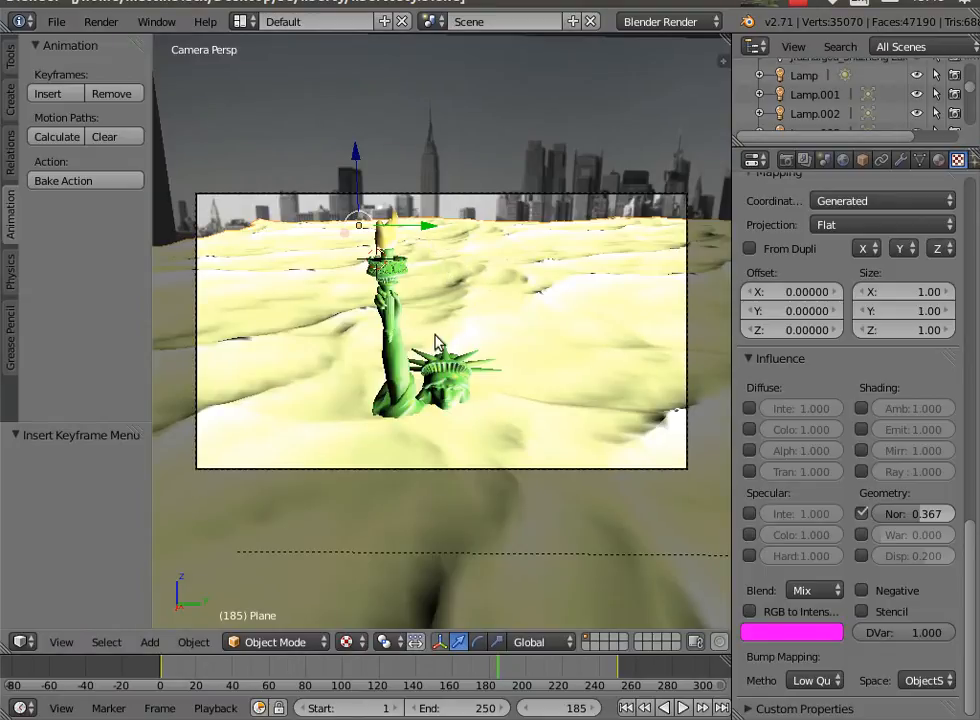
left_click(158, 641)
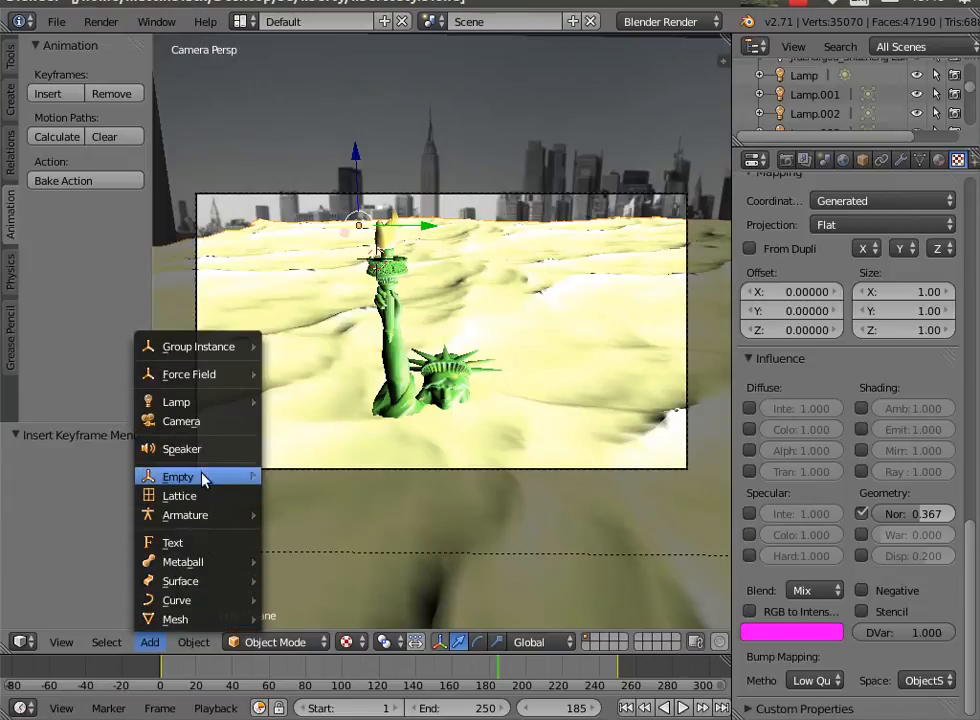
mouse_move(220, 487)
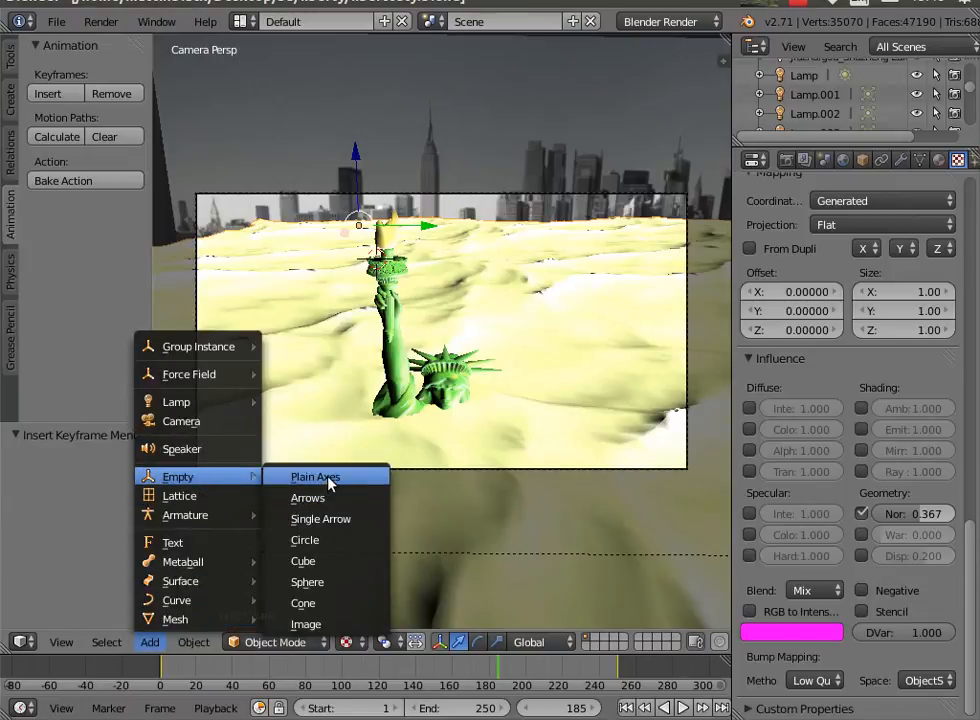
left_click(328, 482)
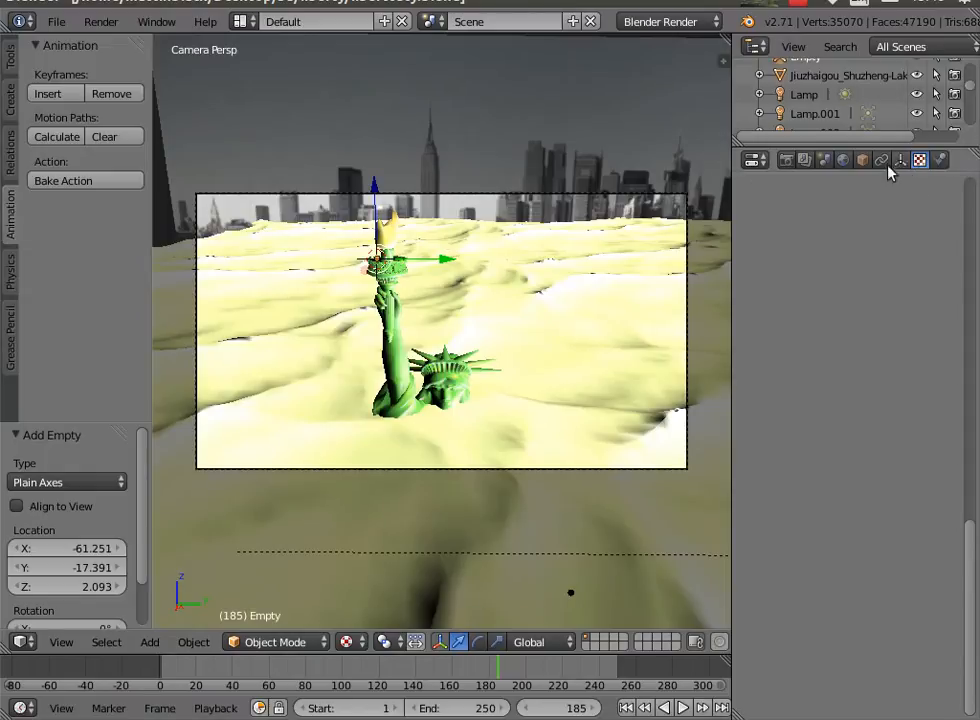
Set the ocean plane's texture mapping coordinates to Object, using Empty as the reference object.
right_click(620, 254)
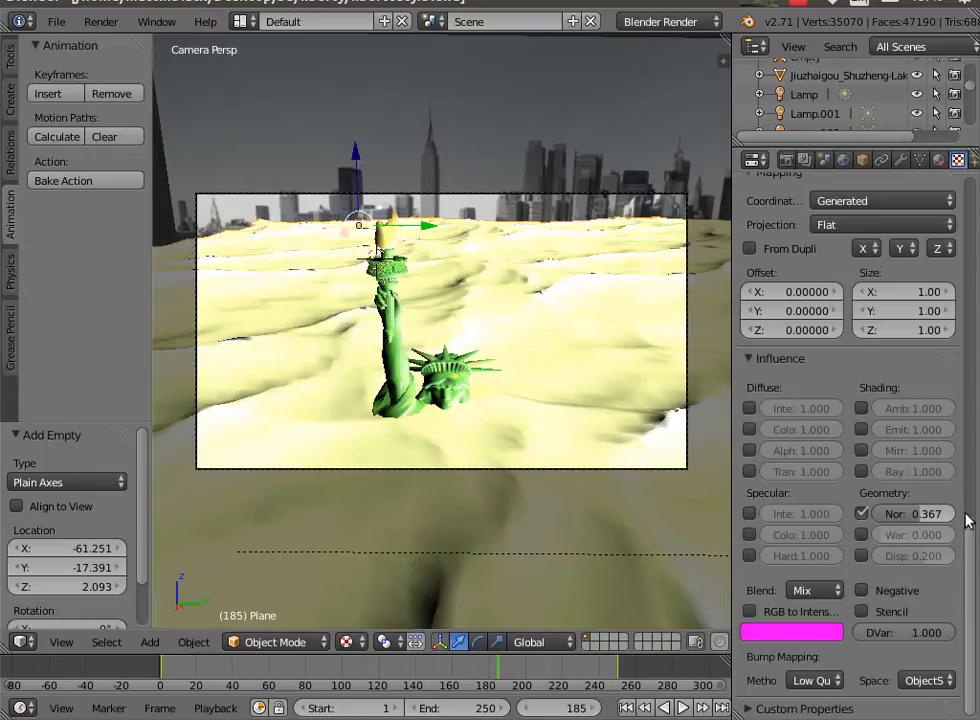
scroll(924, 393, "up", 5)
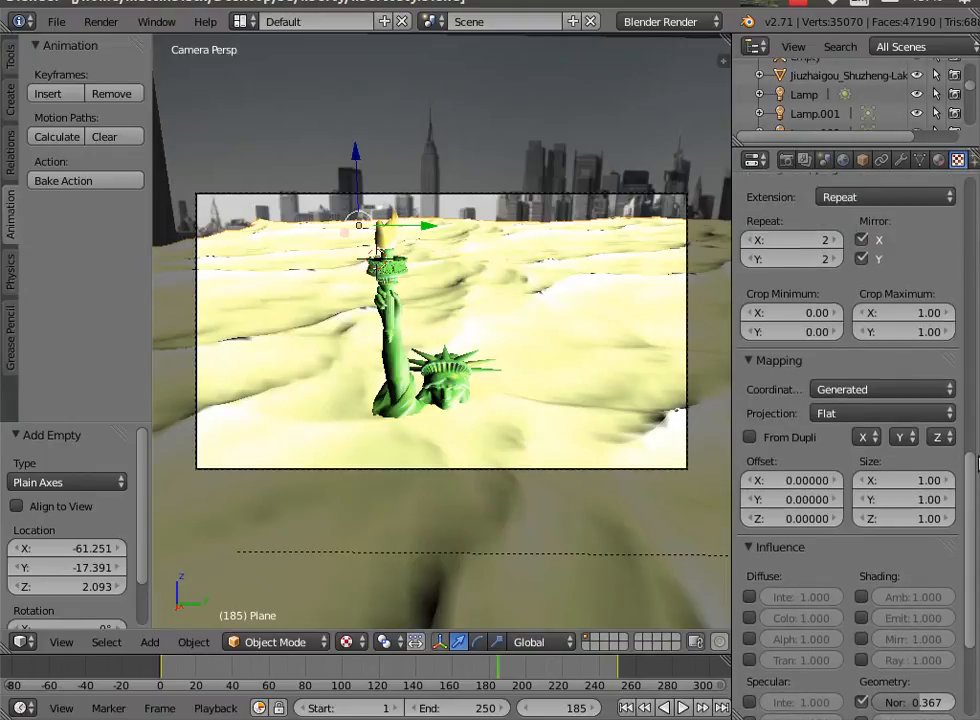
left_click(921, 392)
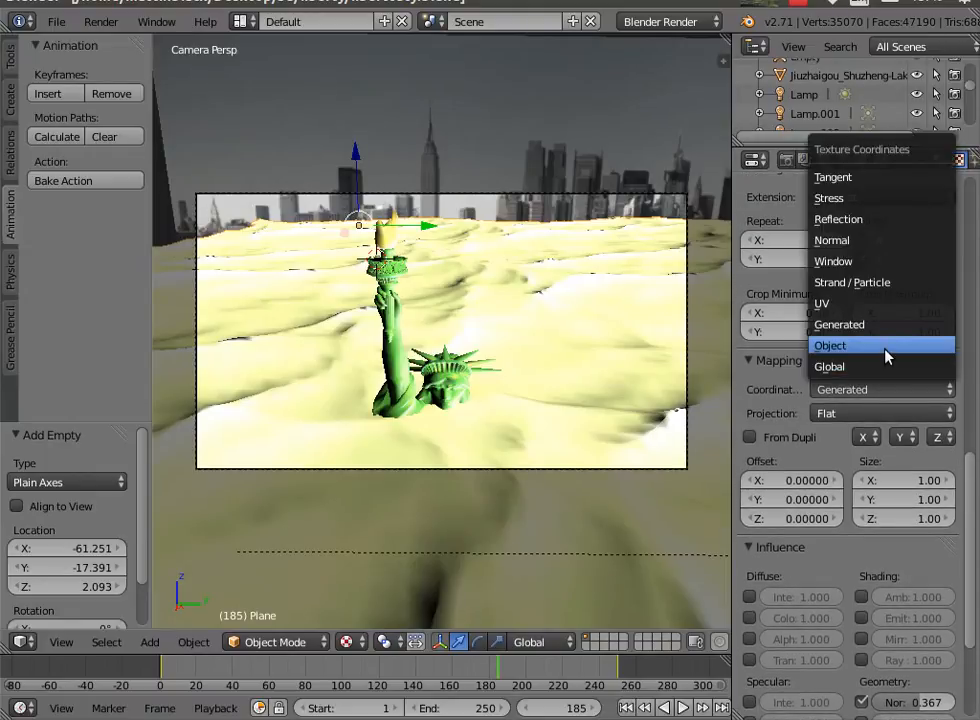
left_click(886, 349)
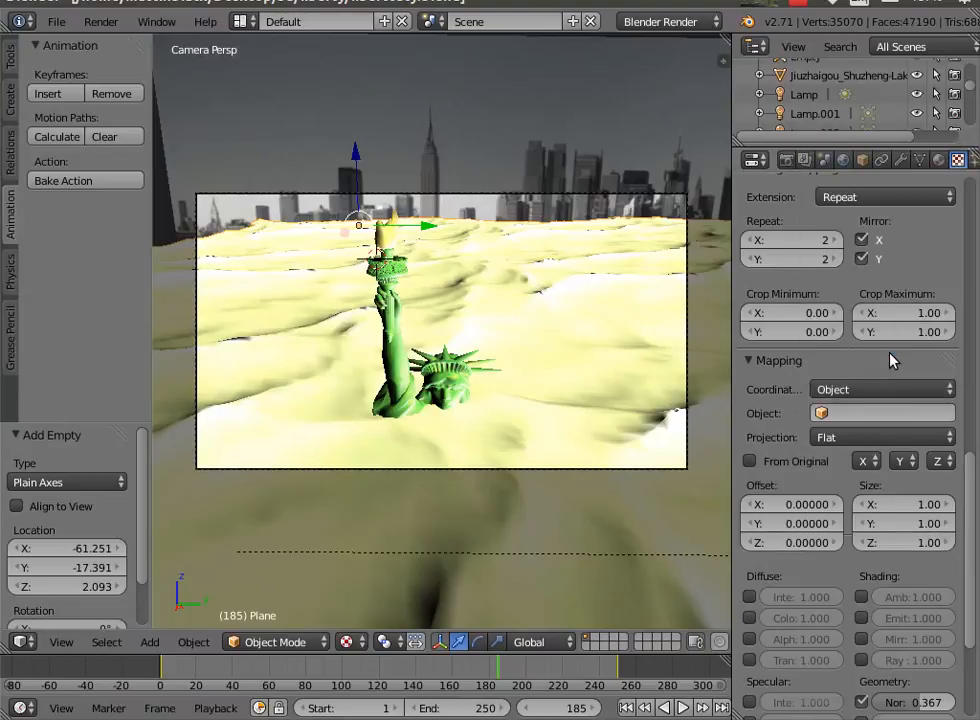
left_click(848, 418)
left_click(800, 477)
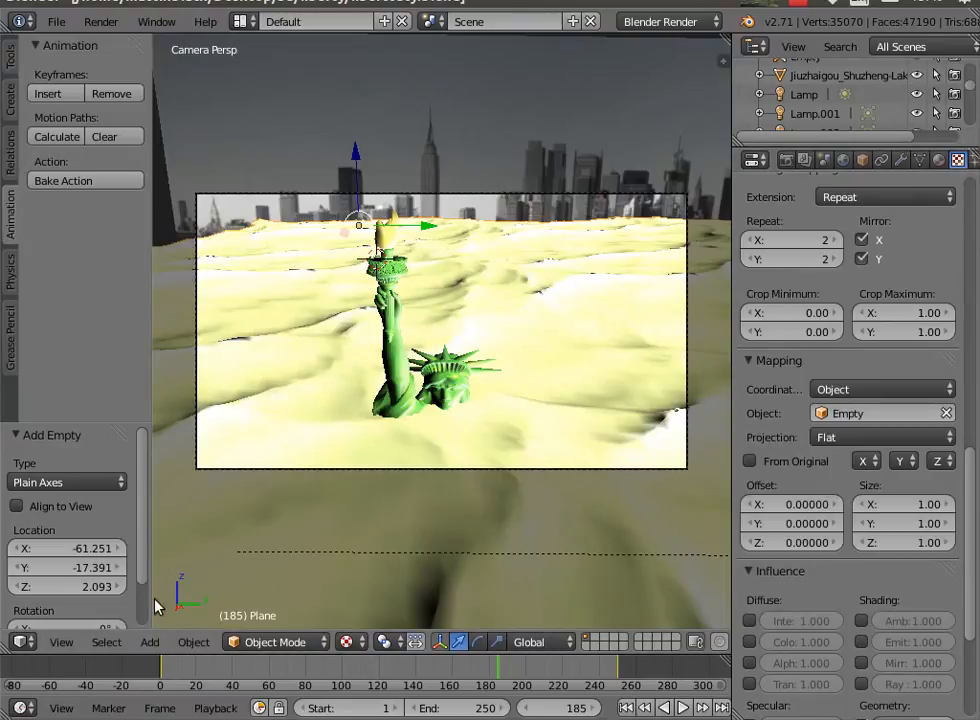
In the top view, select the empty and insert a Location keyframe for it at frame 1.
left_click(66, 641)
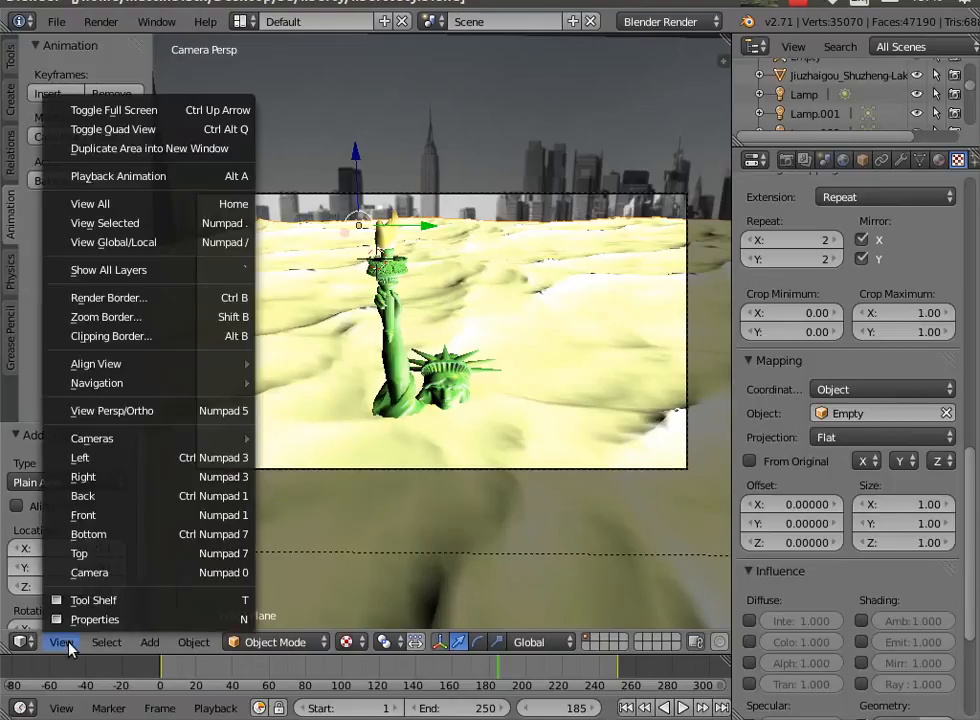
left_click(105, 562)
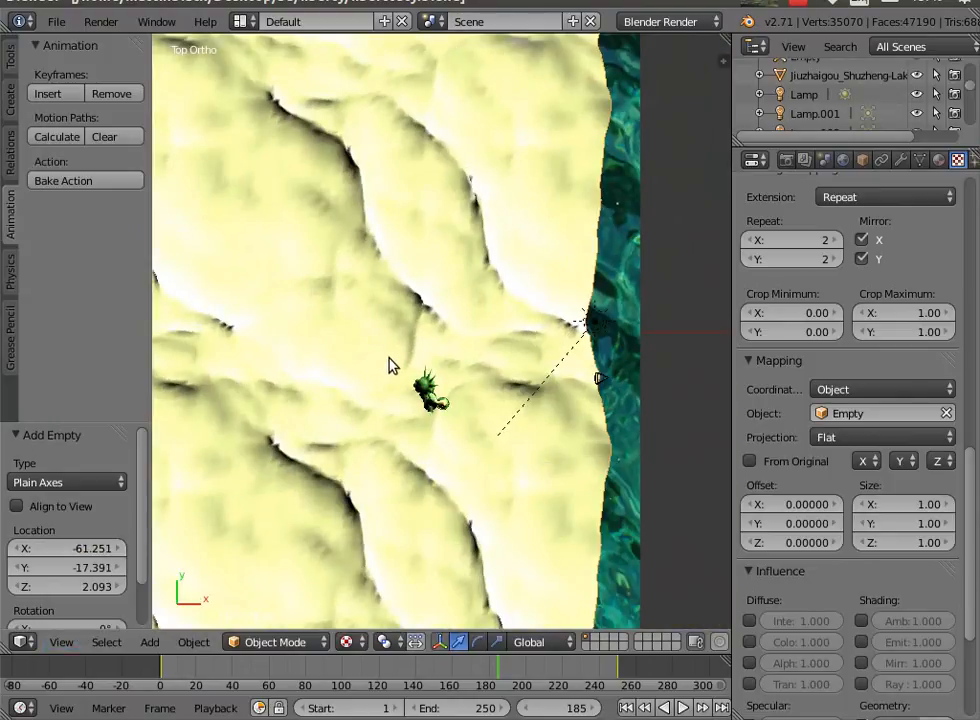
scroll(390, 365, "down", 3)
key("KP_5")
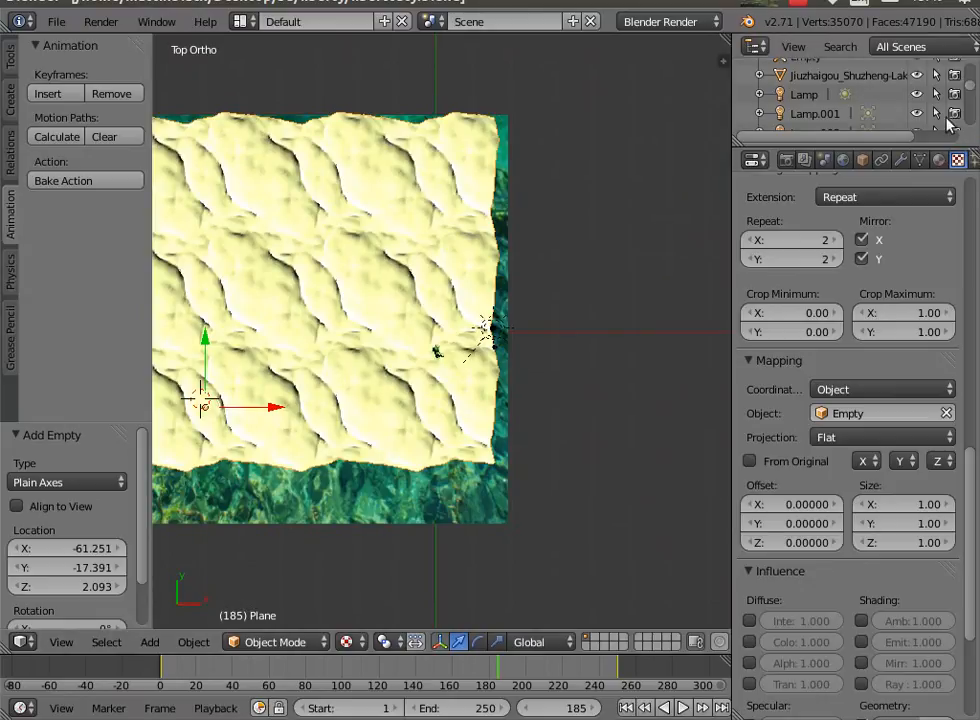
scroll(816, 118, "up", 3)
scroll(816, 120, "down", 2)
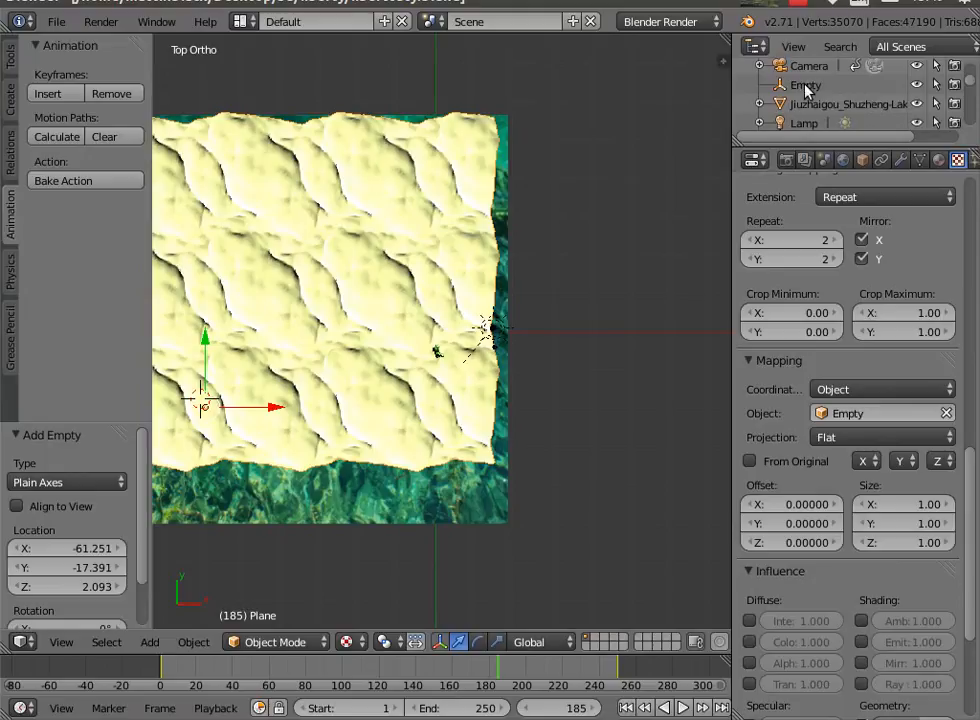
left_click(806, 87)
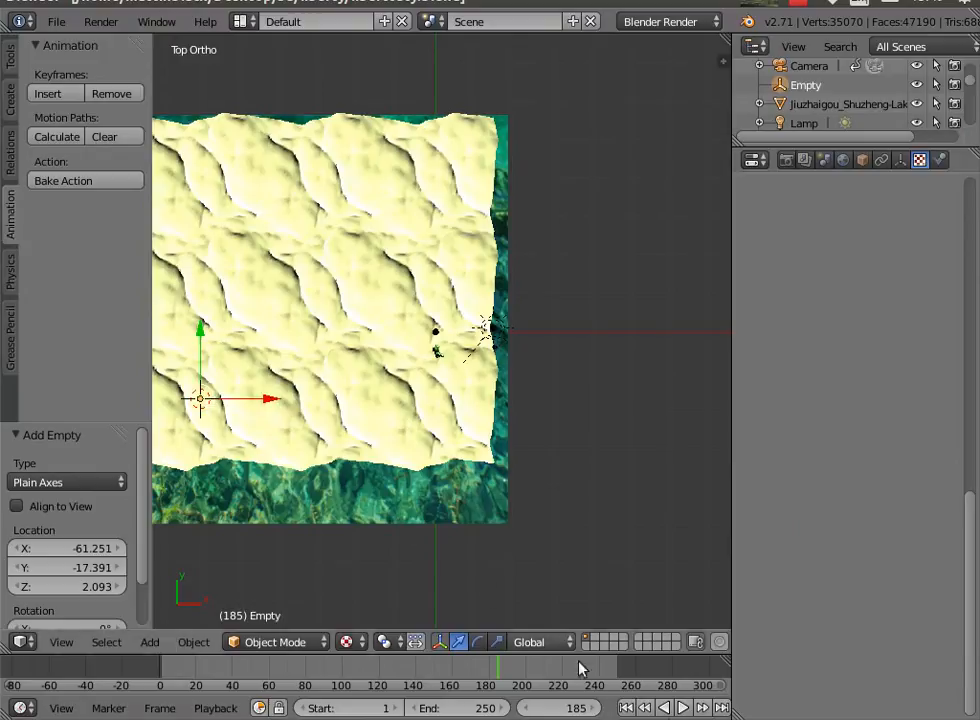
left_click(626, 707)
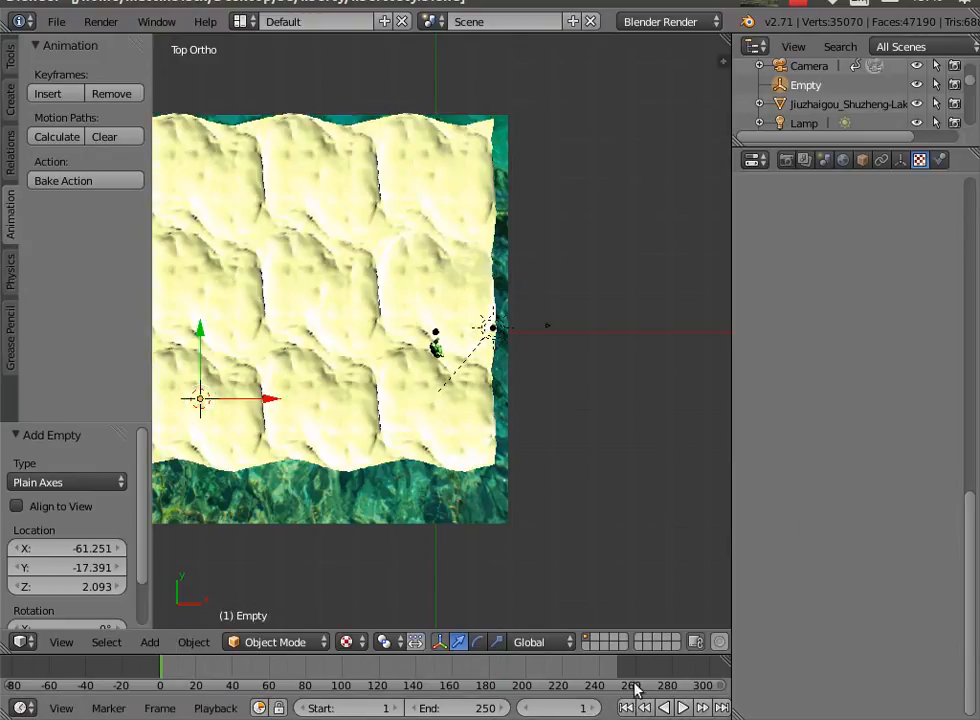
left_click(50, 94)
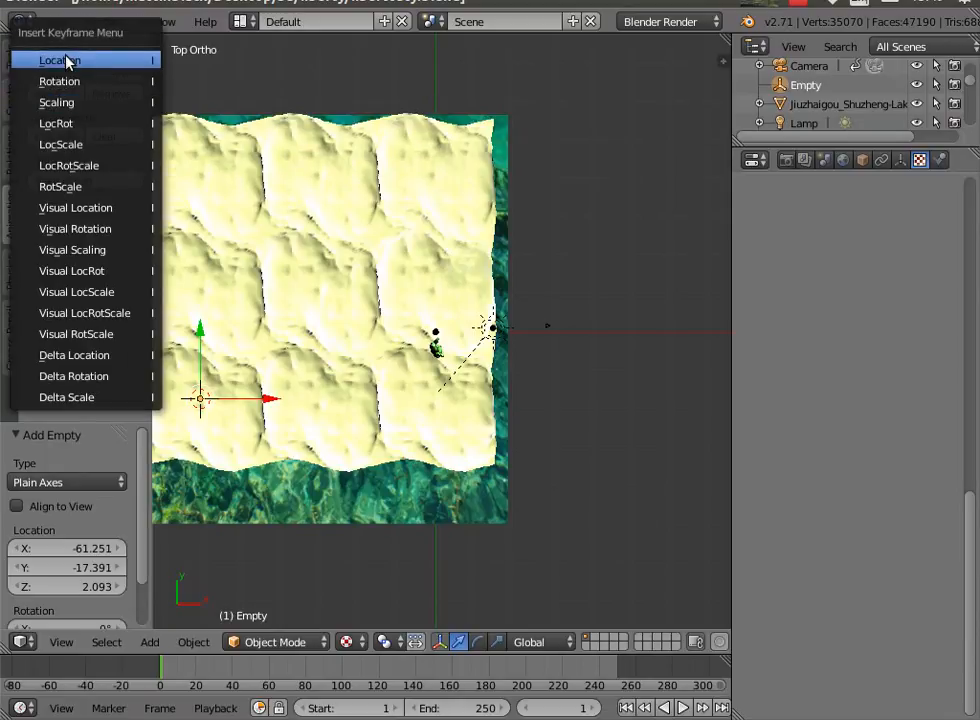
left_click(66, 61)
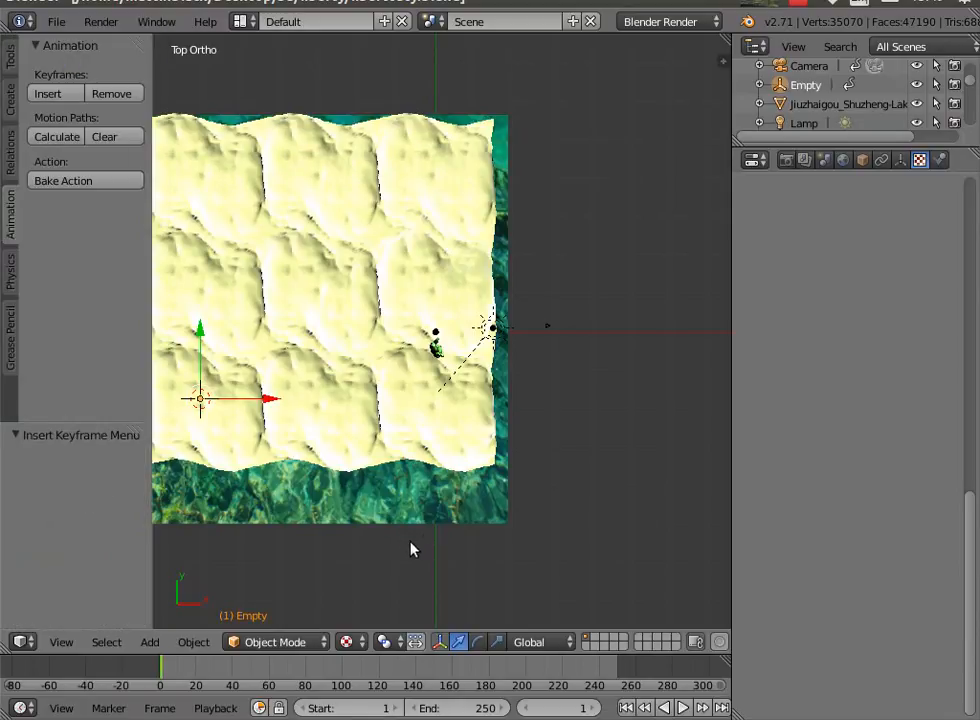
At frame 250, move the empty in positive X and about 4.2 units along Y, and insert a Location keyframe.
left_click(720, 708)
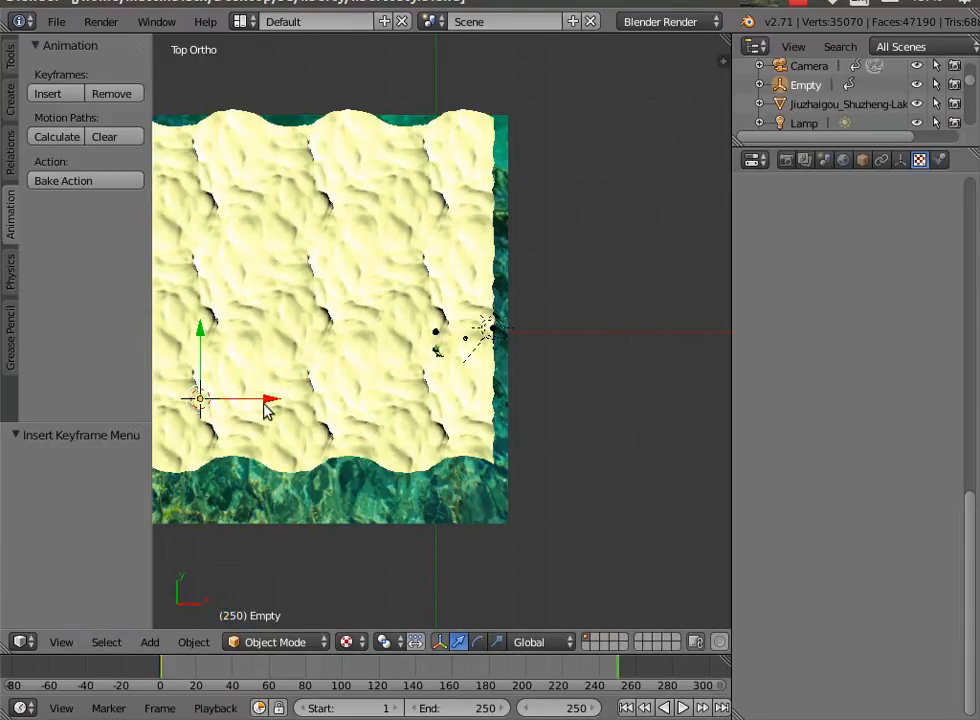
left_click_drag(268, 405, 300, 414)
mouse_move(234, 339)
left_mouse_down()
mouse_move(250, 305)
mouse_move(250, 328)
left_mouse_up()
left_click(54, 92)
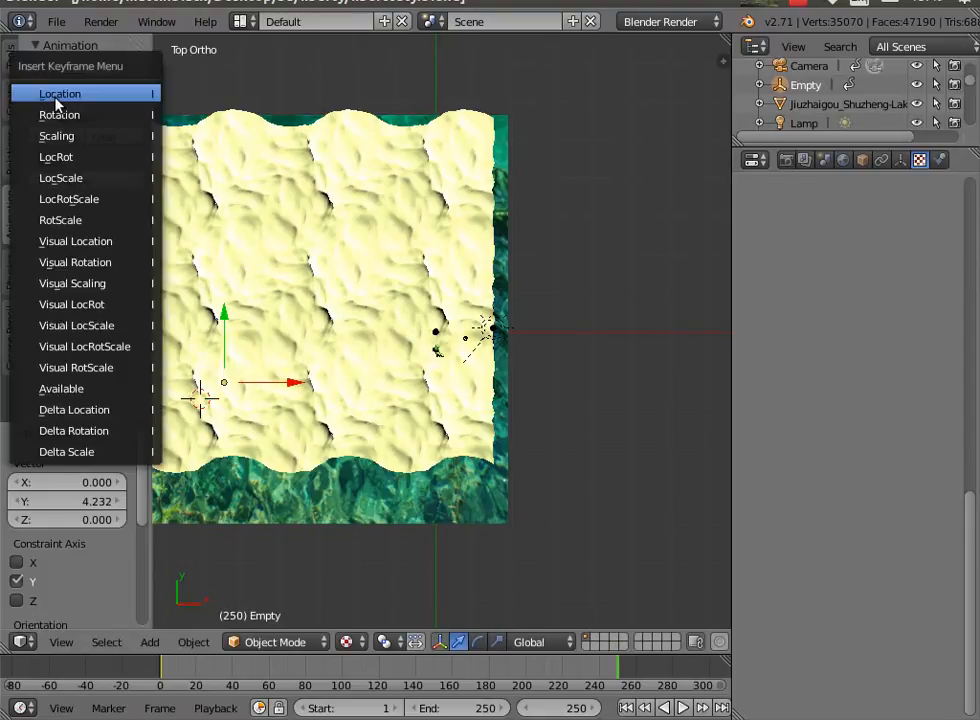
left_click(62, 93)
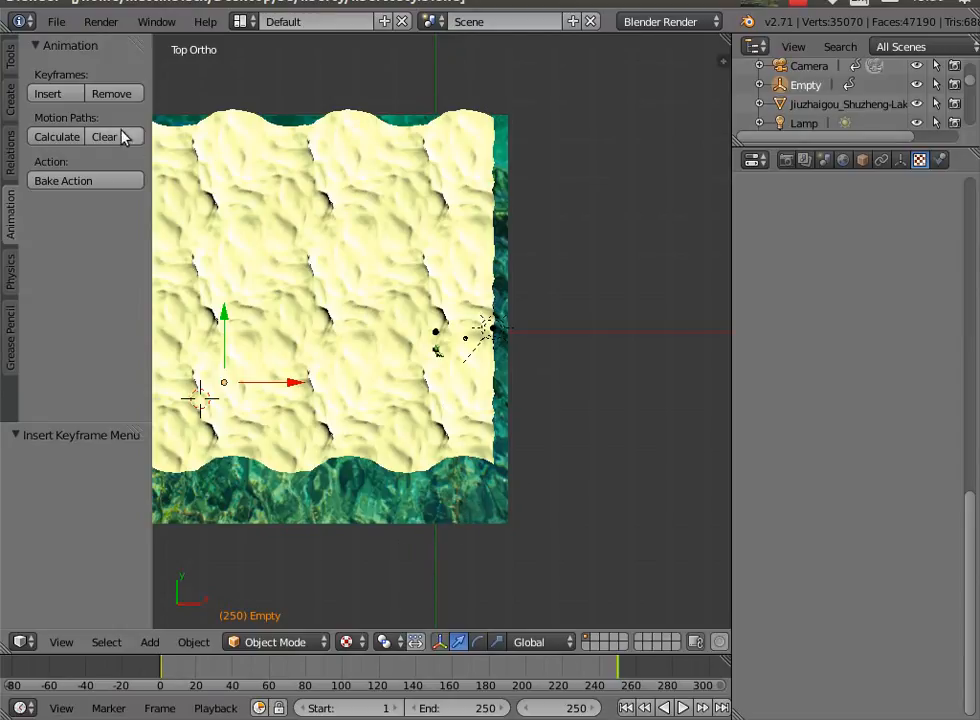
Return to the camera view and render frame 250 with the object-mapped ocean texture.
left_click(63, 645)
left_click(108, 576)
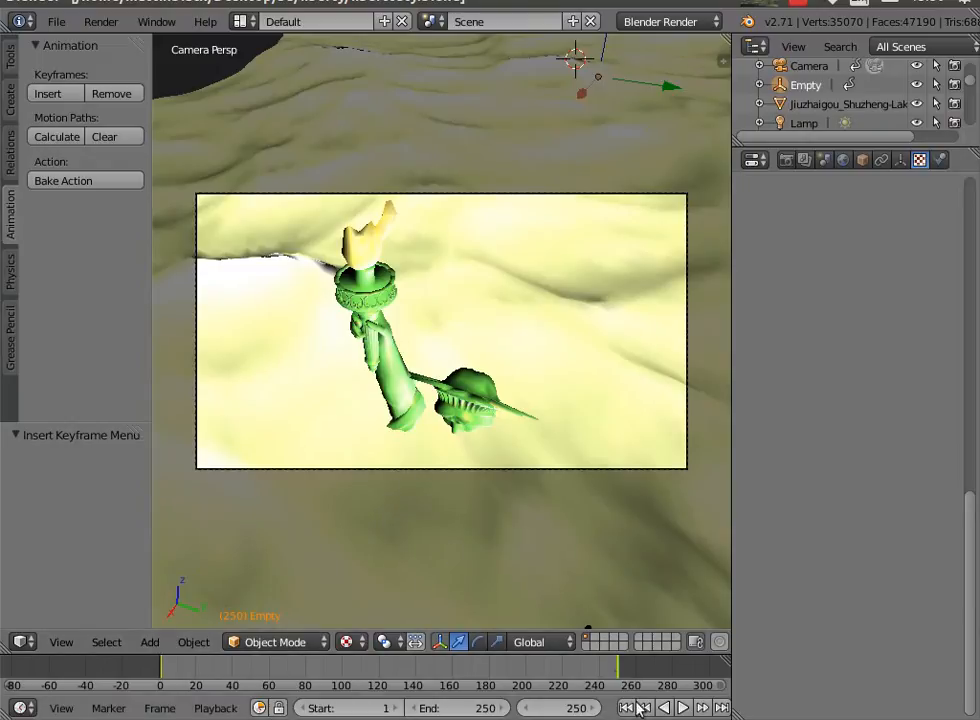
left_click(99, 22)
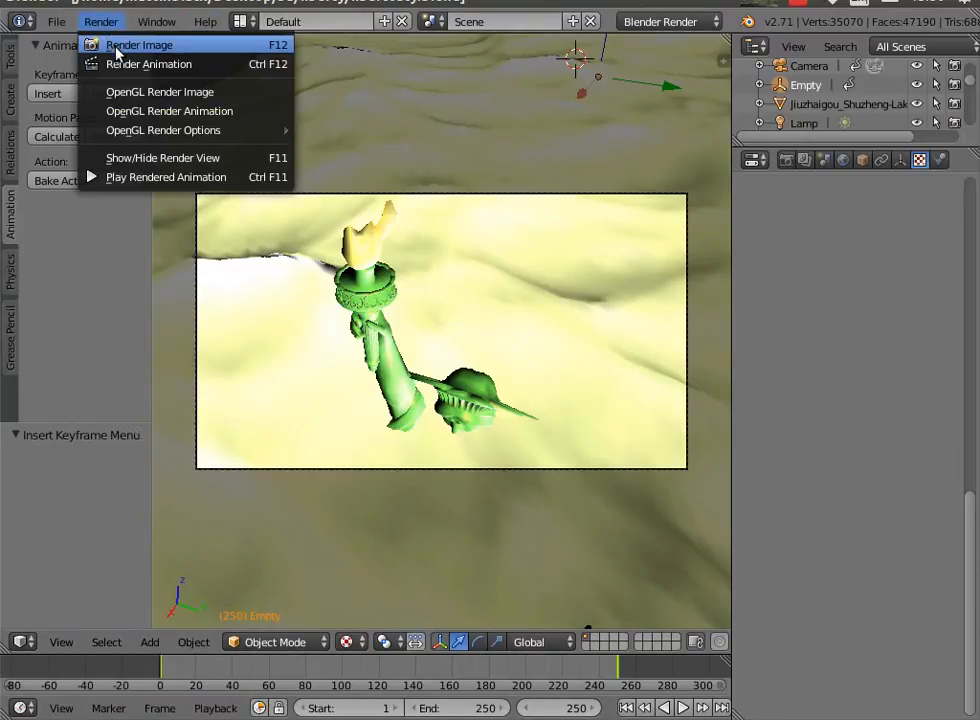
left_click(116, 43)
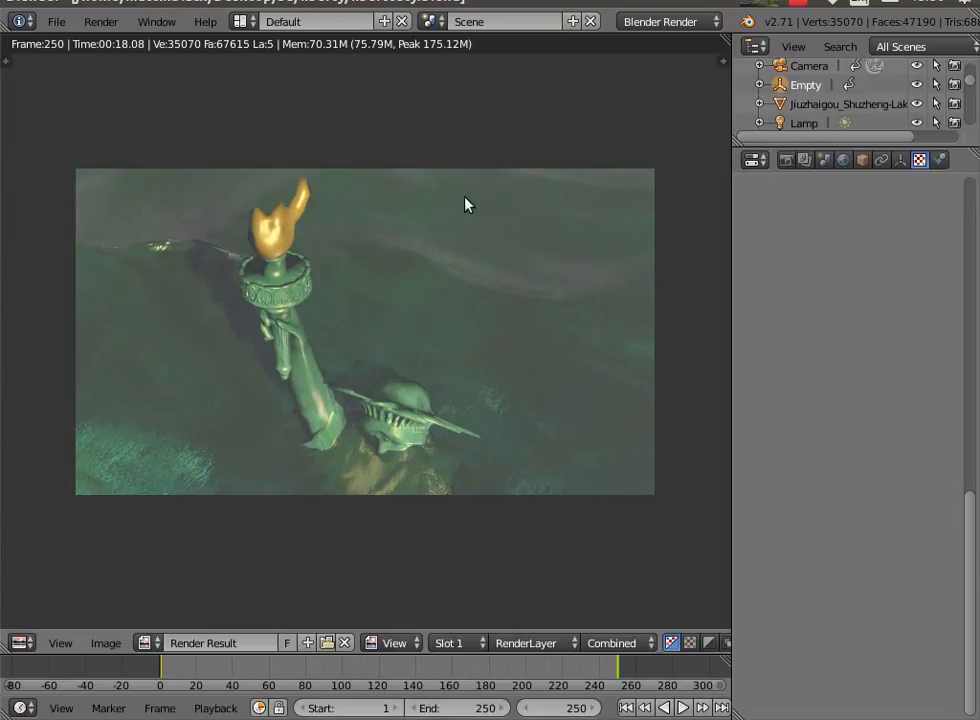
Switch to the Compositing screen layout and enable Use Nodes and Backdrop in the node editor.
left_click(245, 21)
left_click(285, 92)
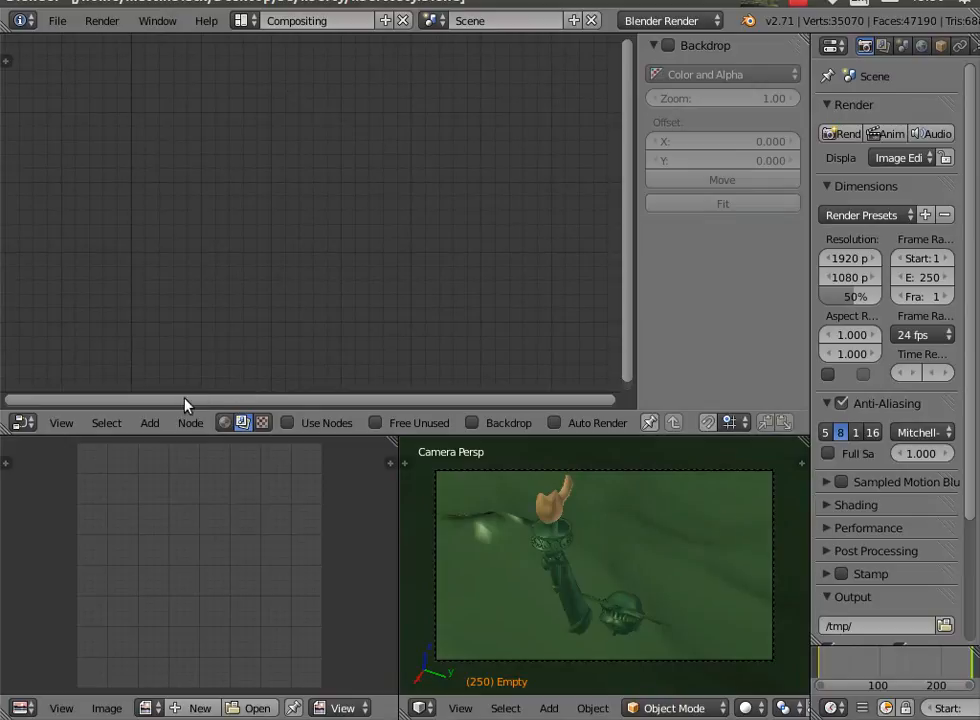
left_click(287, 423)
left_click(472, 423)
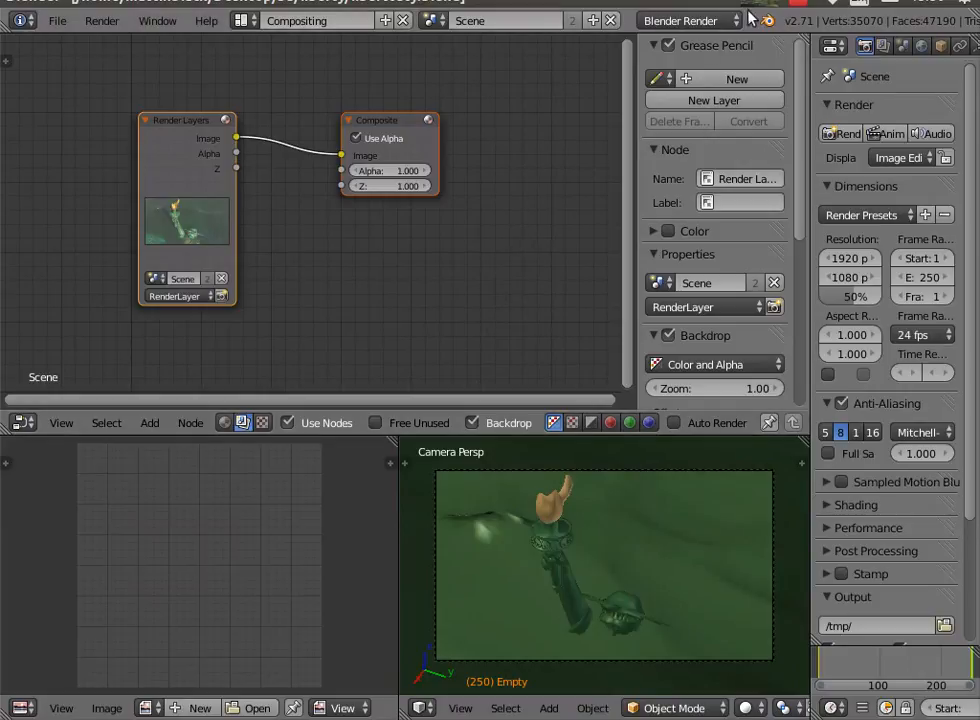
Render frame 250 for compositing and set the node backdrop zoom to 0.60.
left_click(102, 21)
left_click(86, 43)
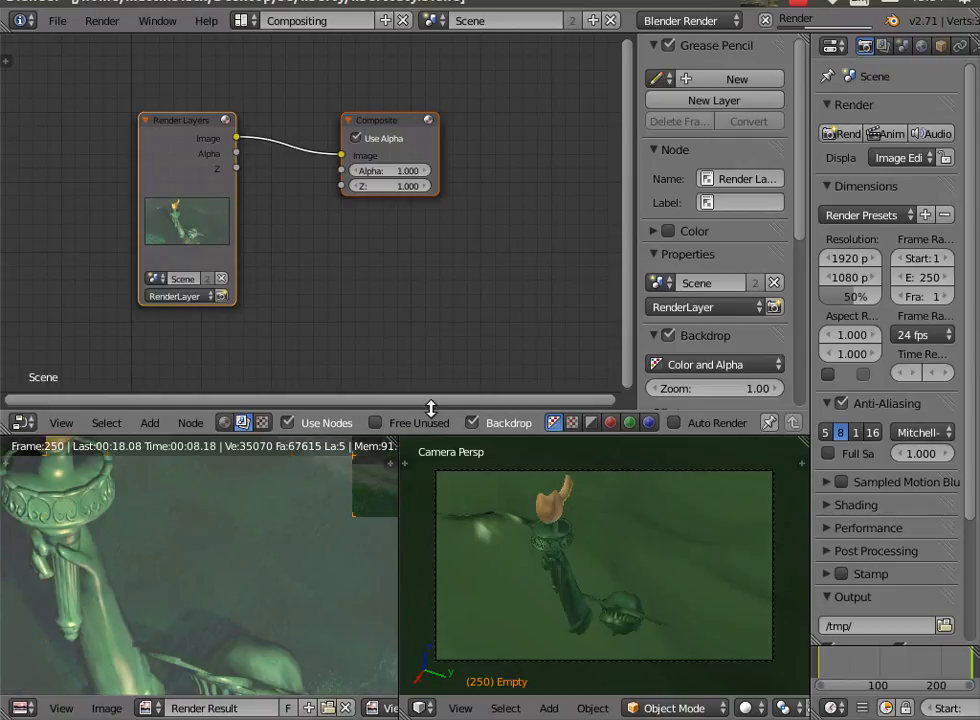
scroll(770, 310, "down", 3)
left_click_drag(716, 312, 676, 312)
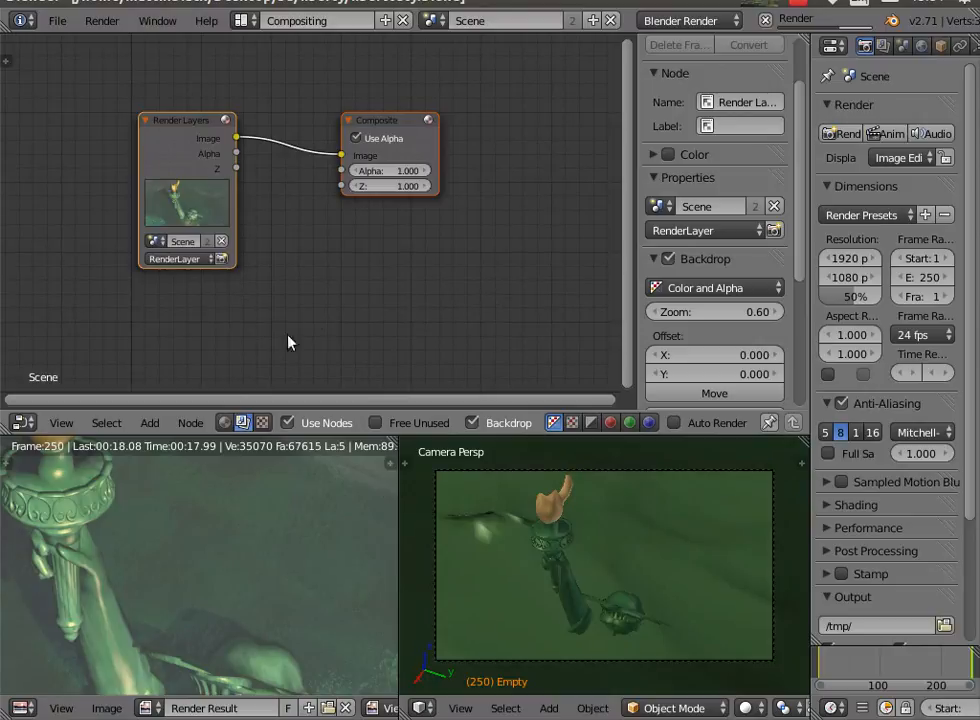
Add a Viewer output node below the Composite node and link the Render Layers image to it.
left_click(156, 421)
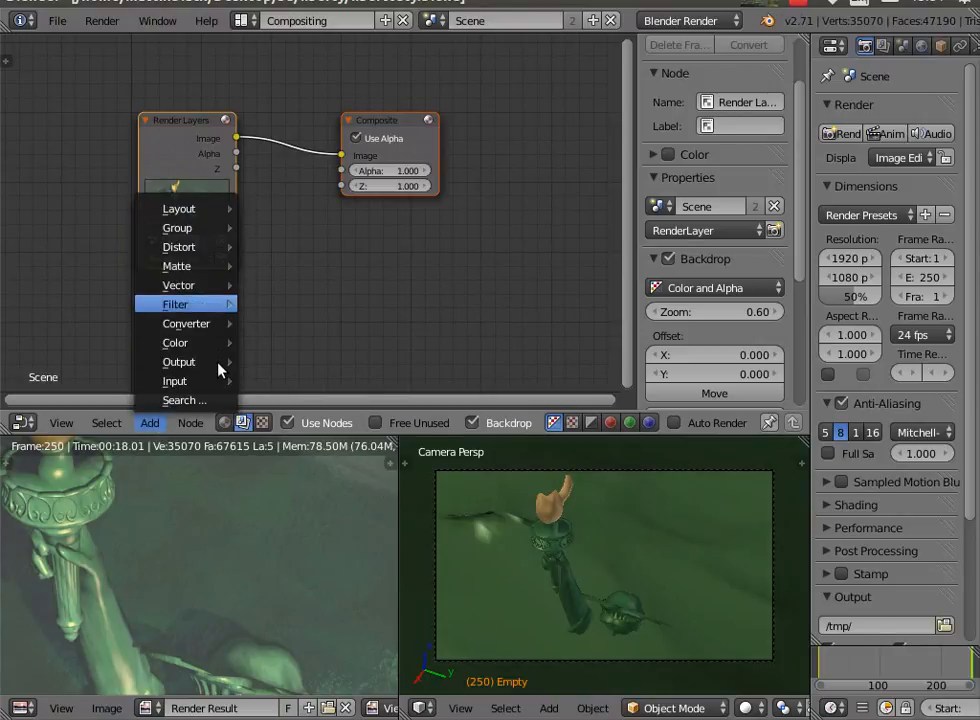
mouse_move(222, 364)
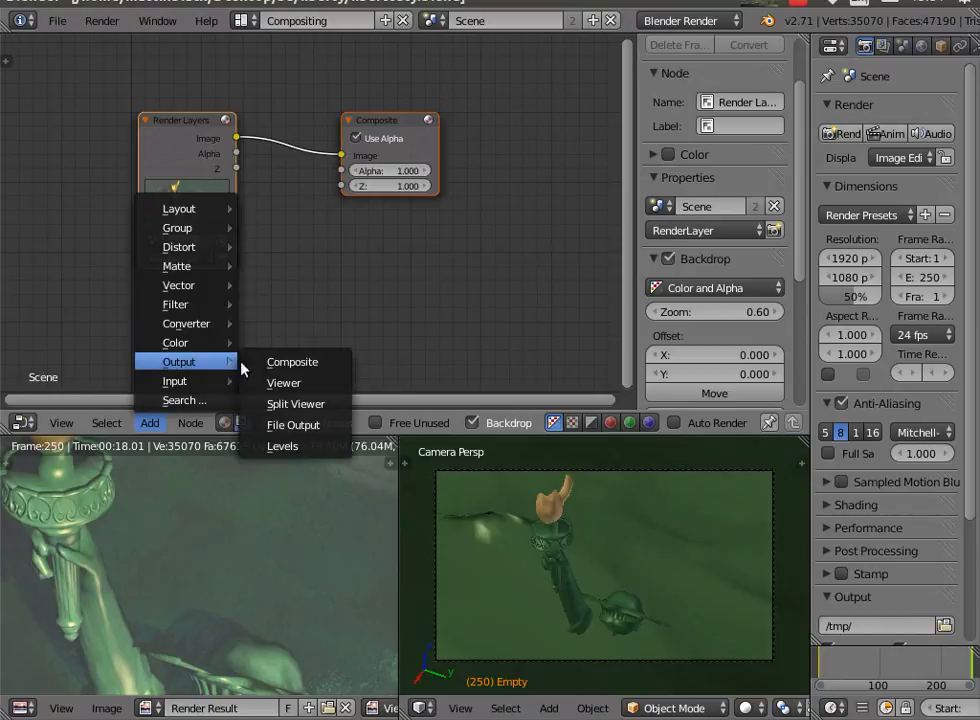
left_click(295, 388)
left_click(396, 241)
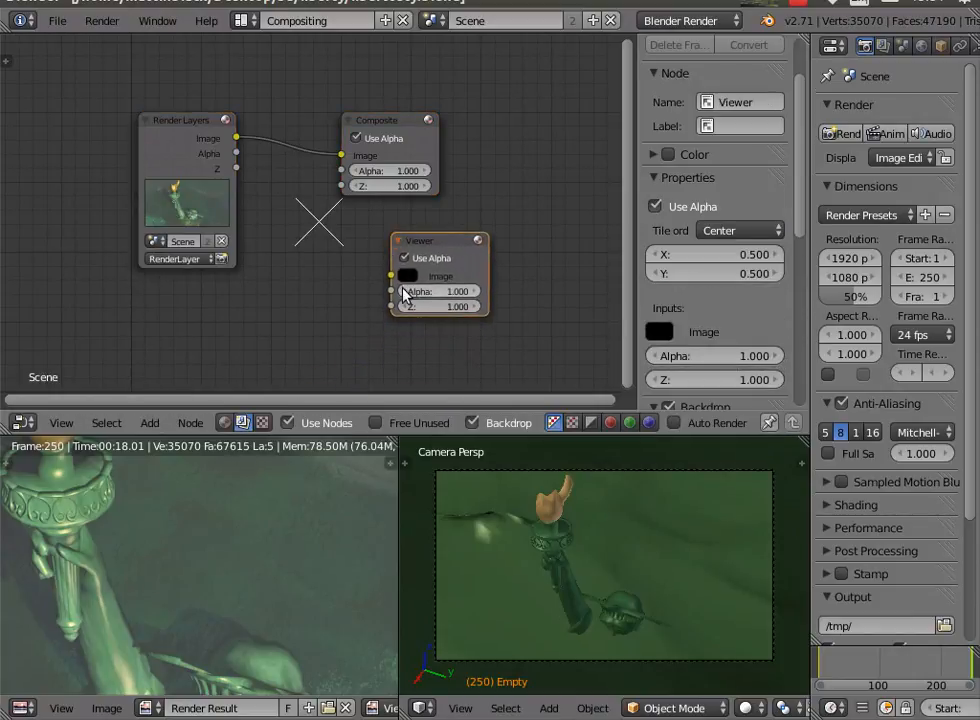
left_click_drag(391, 276, 237, 138)
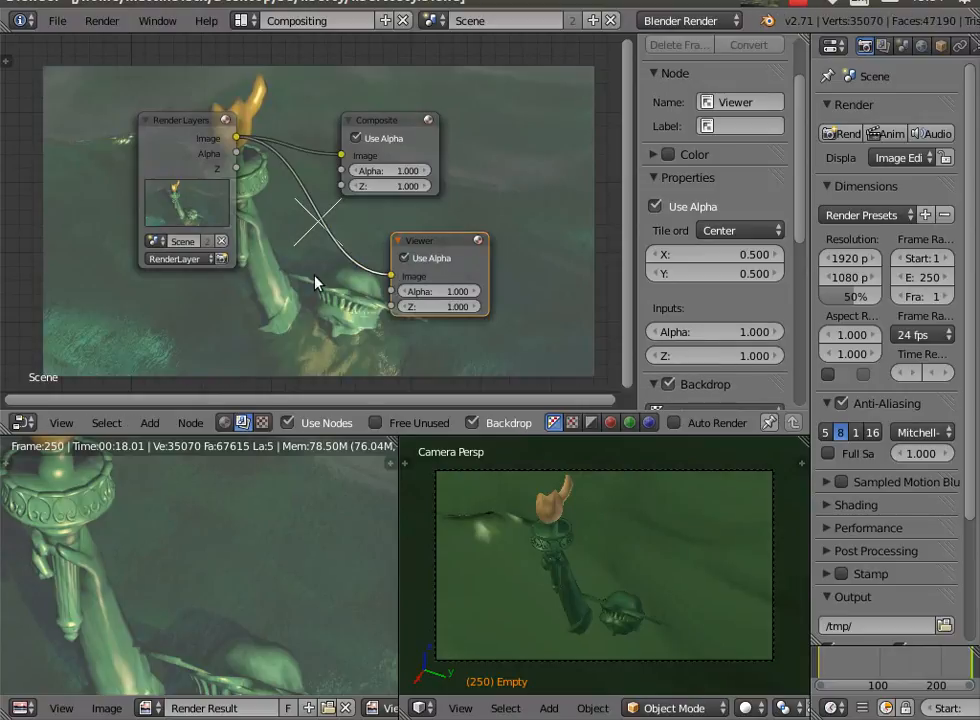
Move the Render Layers node aside and add a Glare filter node between it and the Composite node.
left_click_drag(192, 131, 107, 131)
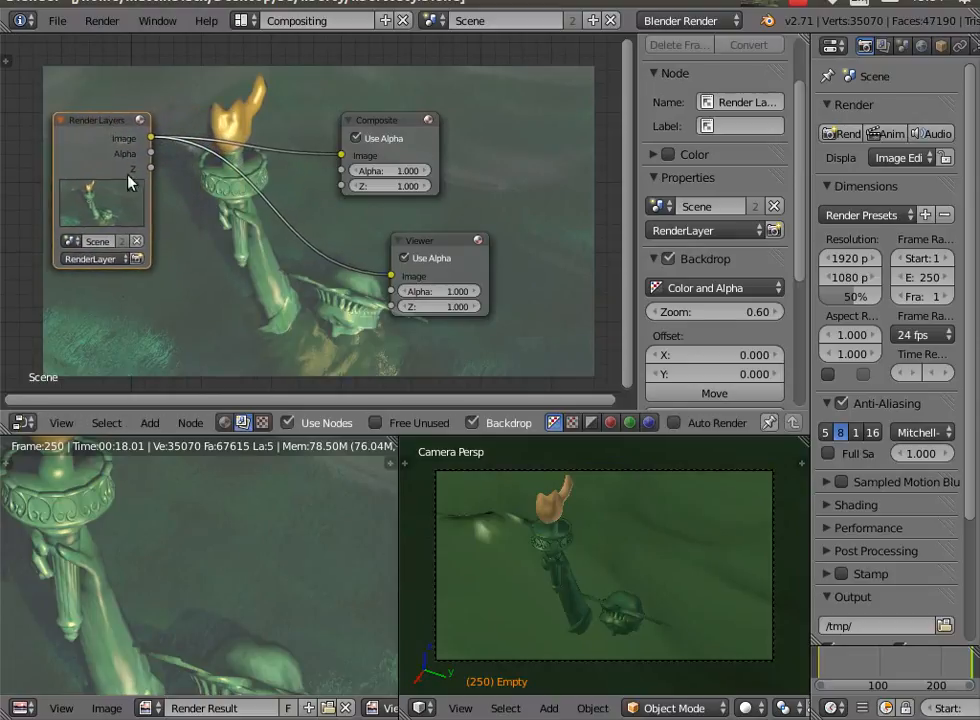
left_click(148, 423)
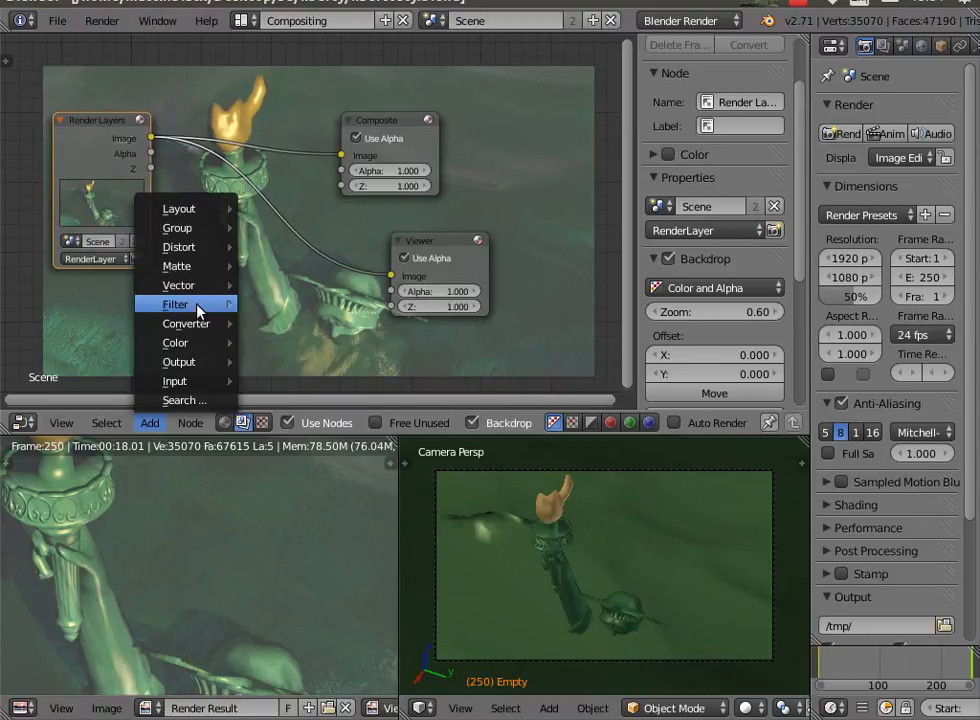
mouse_move(199, 313)
left_click(284, 471)
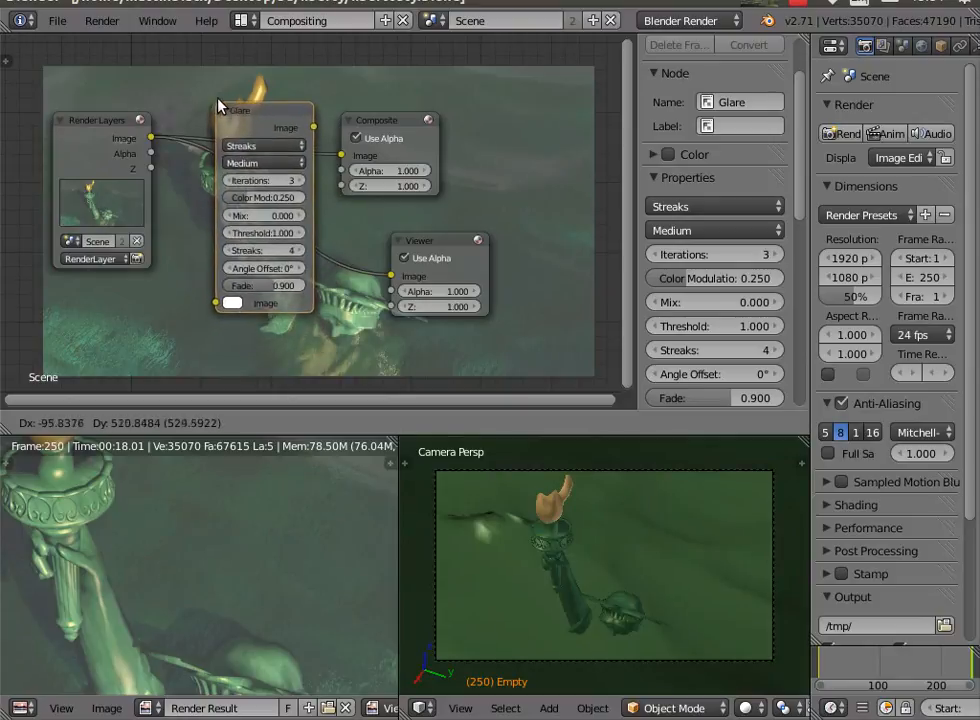
left_click(210, 95)
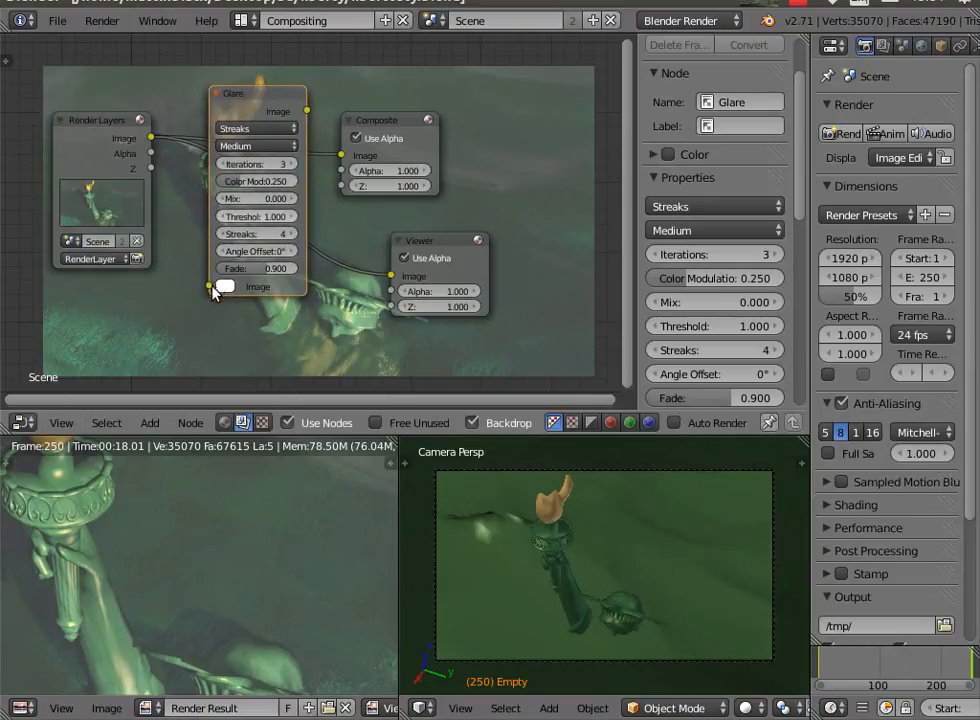
Route the Render Layers image into the Glare node and link its output to both the Viewer and Composite nodes.
left_click_drag(391, 276, 216, 281)
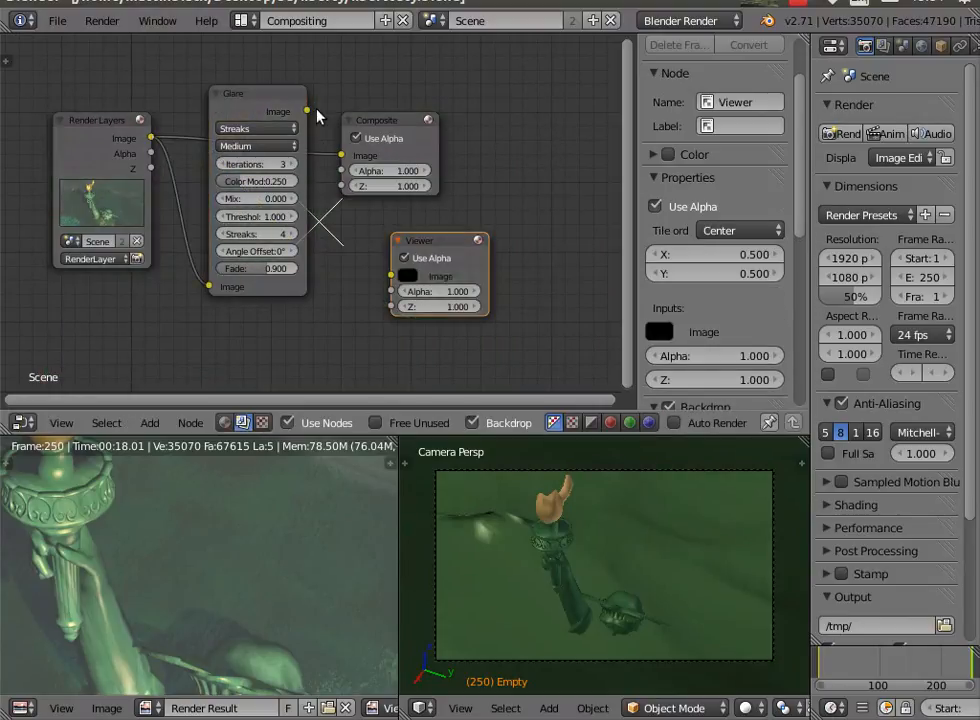
left_click_drag(307, 112, 385, 284)
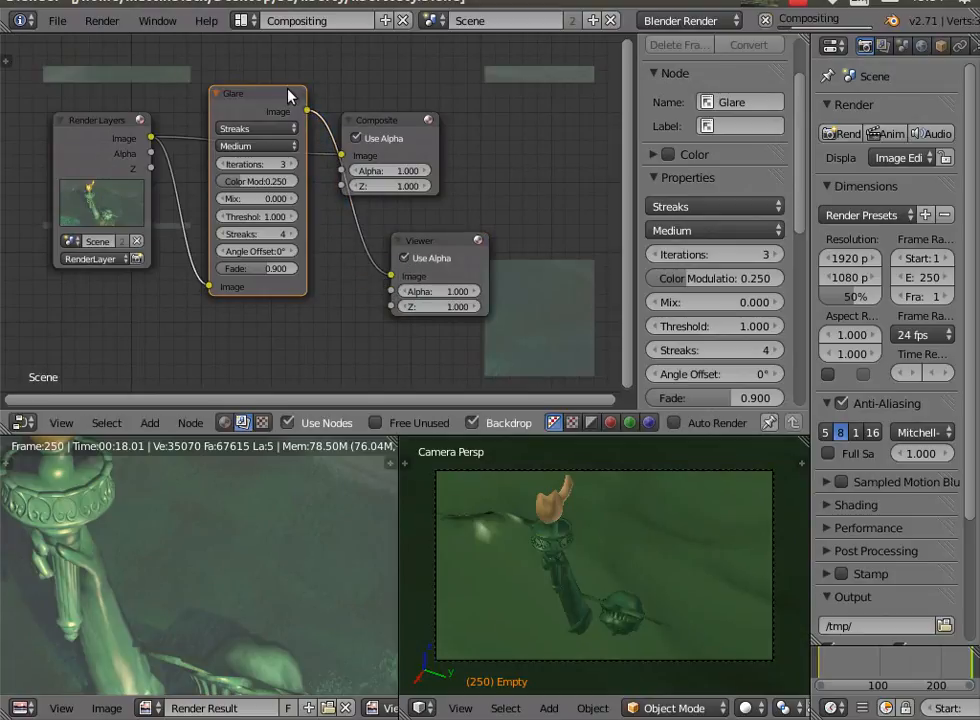
left_click_drag(290, 97, 178, 155)
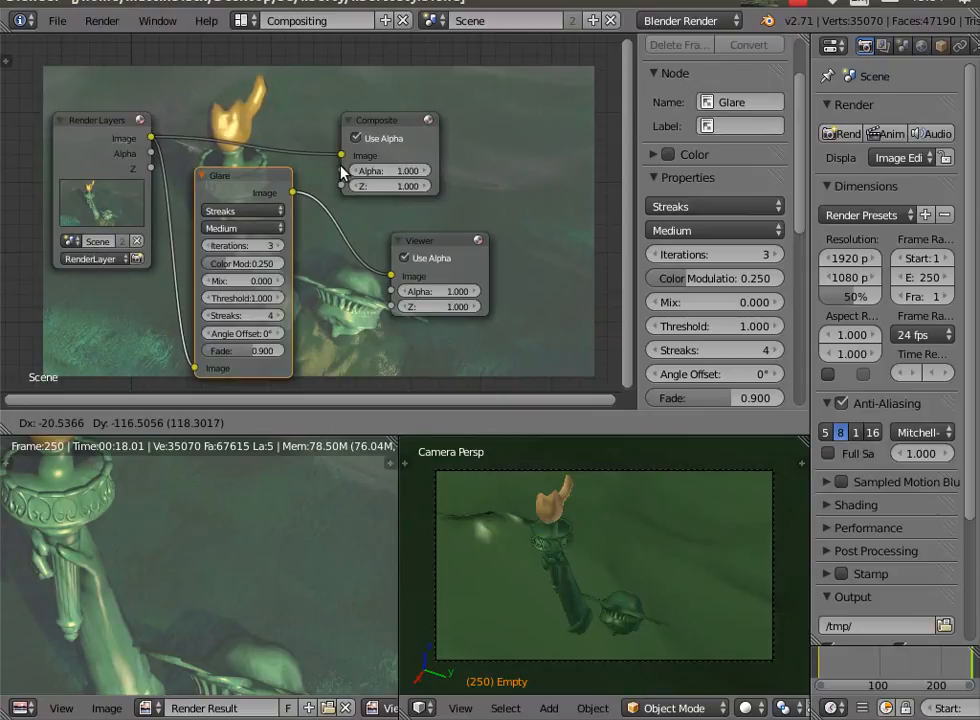
left_click(350, 158)
left_click_drag(293, 192, 342, 155)
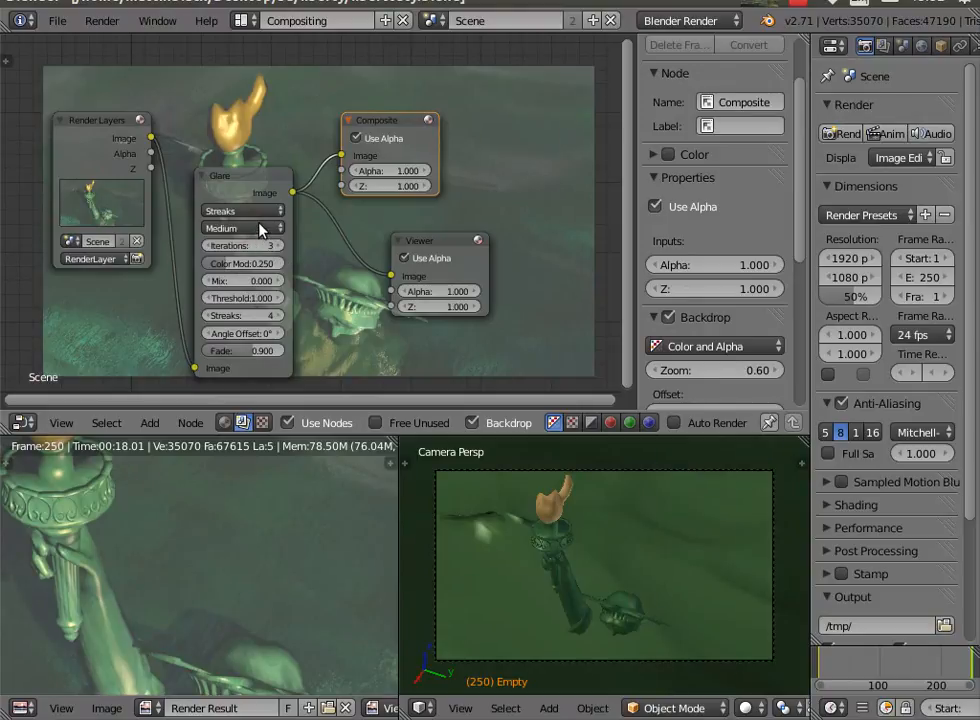
Set the Glare node to 5 streaks with a 15° angle offset and move it clear of the statue.
left_click(279, 315)
mouse_move(233, 330)
left_mouse_down()
mouse_move(252, 330)
mouse_move(243, 330)
left_mouse_up()
left_click_drag(252, 178, 493, 101)
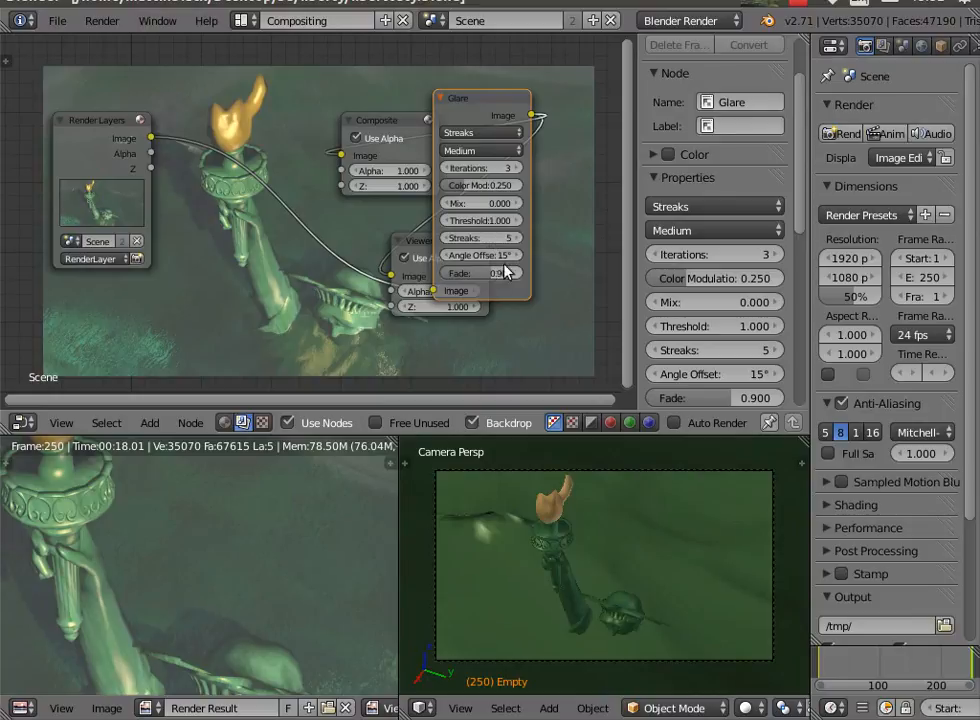
Set the Glare node's threshold to 0.300 and its fade to 0.930.
left_click(448, 223)
left_click(448, 223)
left_click(448, 223)
mouse_move(484, 219)
left_mouse_down()
mouse_move(400, 219)
mouse_move(494, 220)
left_mouse_up()
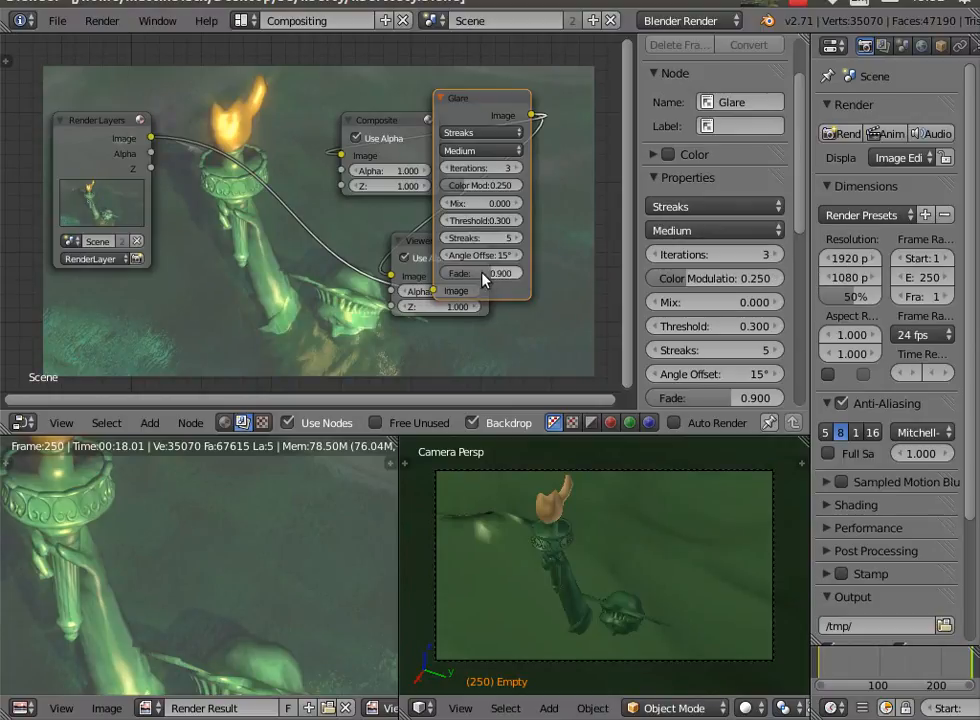
left_click_drag(480, 273, 518, 280)
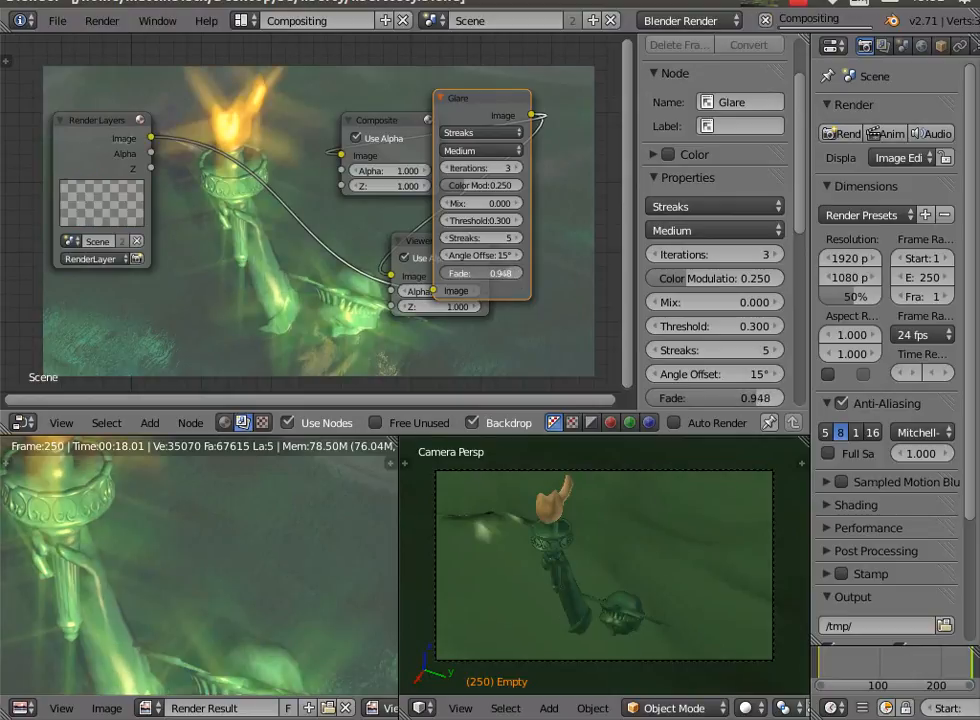
left_click_drag(517, 279, 507, 278)
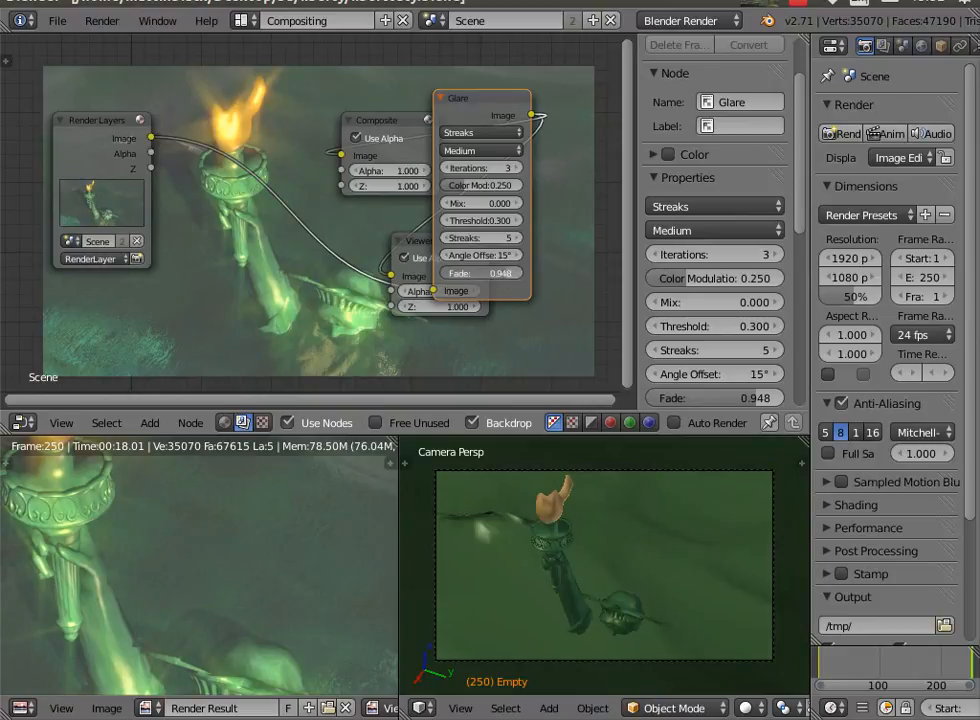
left_click_drag(507, 274, 503, 279)
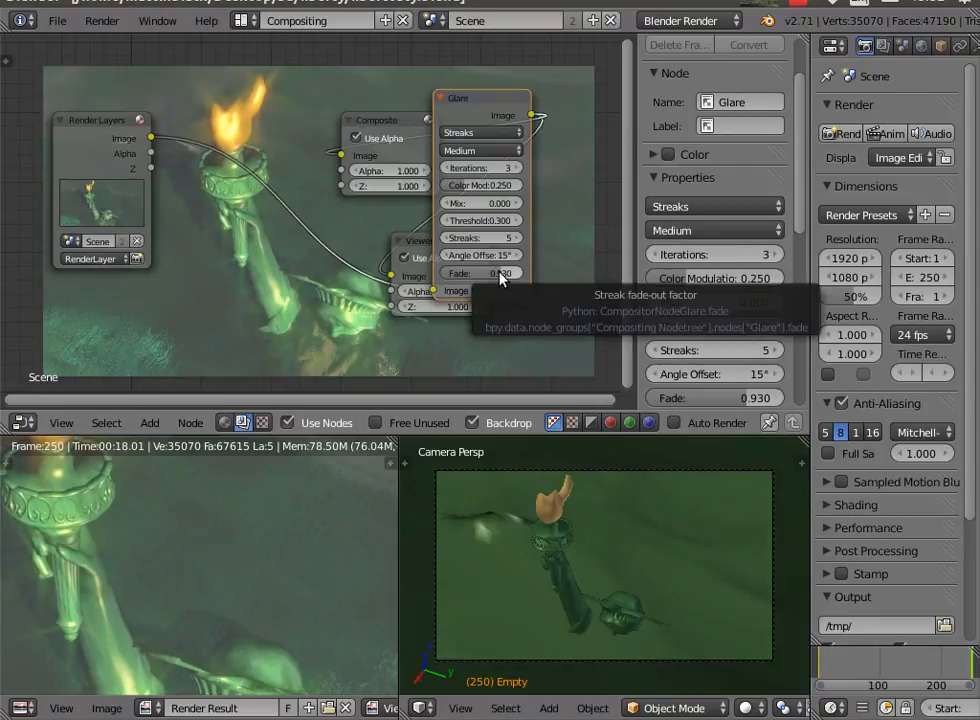
Save the blend file and switch to the Default screen layout.
left_click(57, 20)
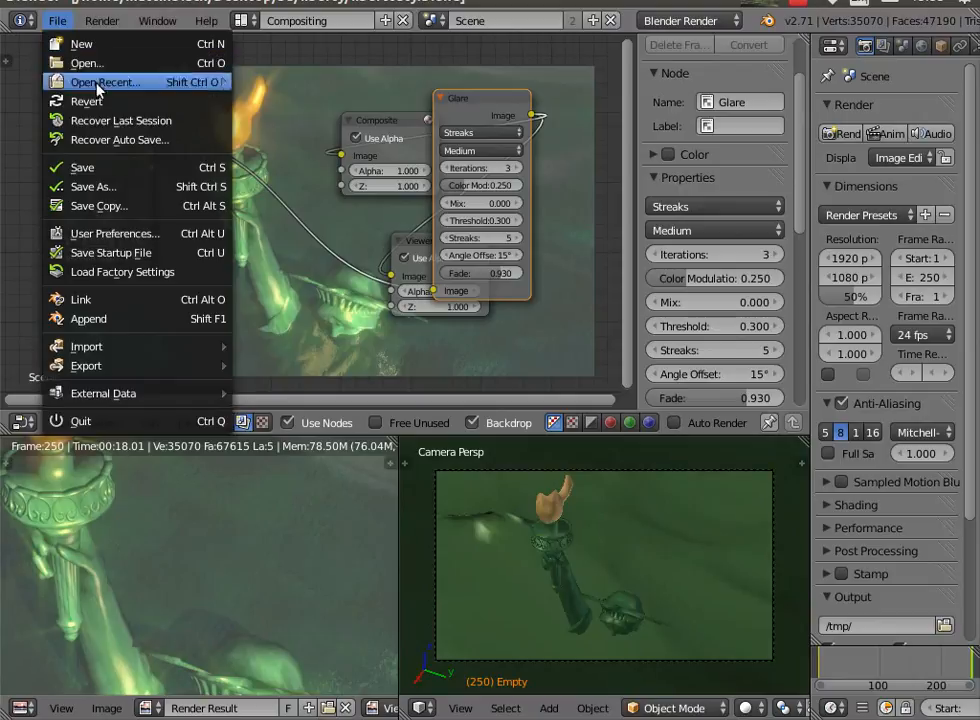
left_click(95, 170)
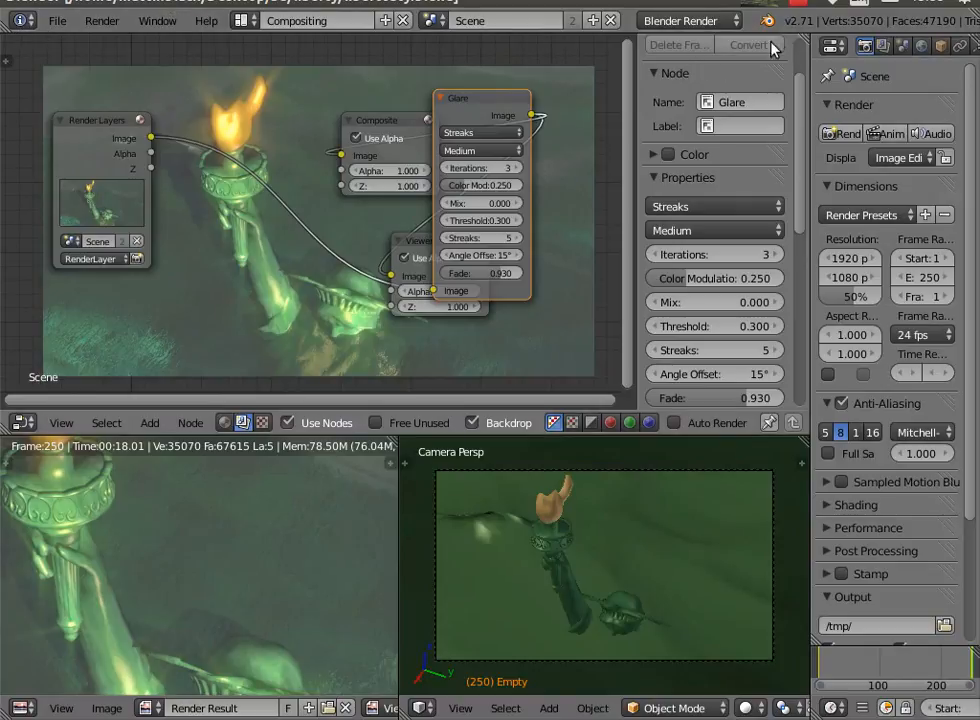
left_click(250, 22)
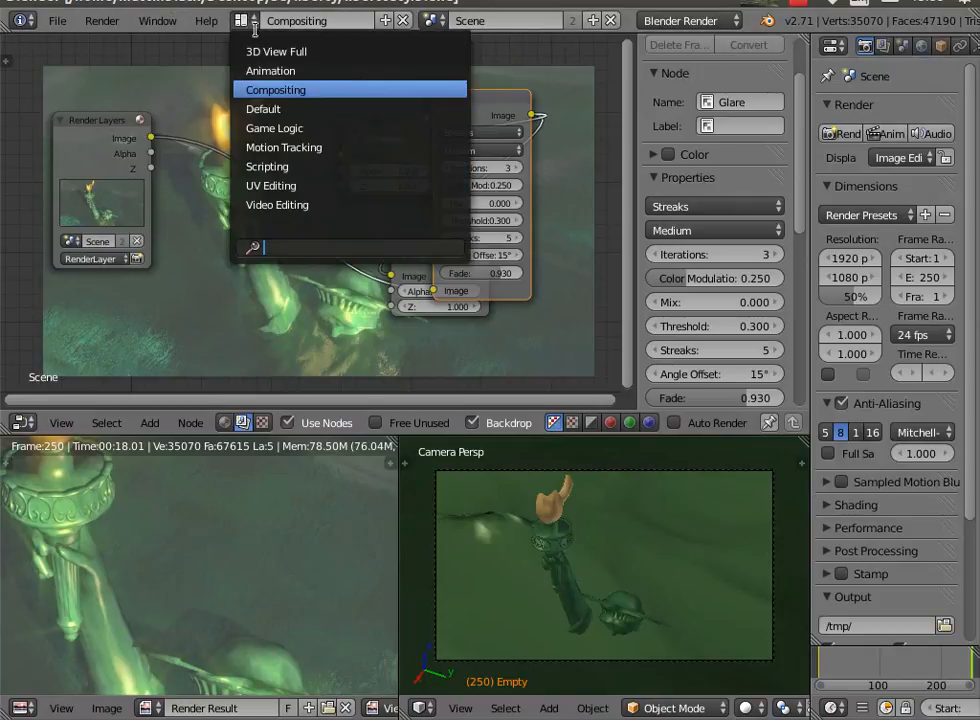
left_click(263, 109)
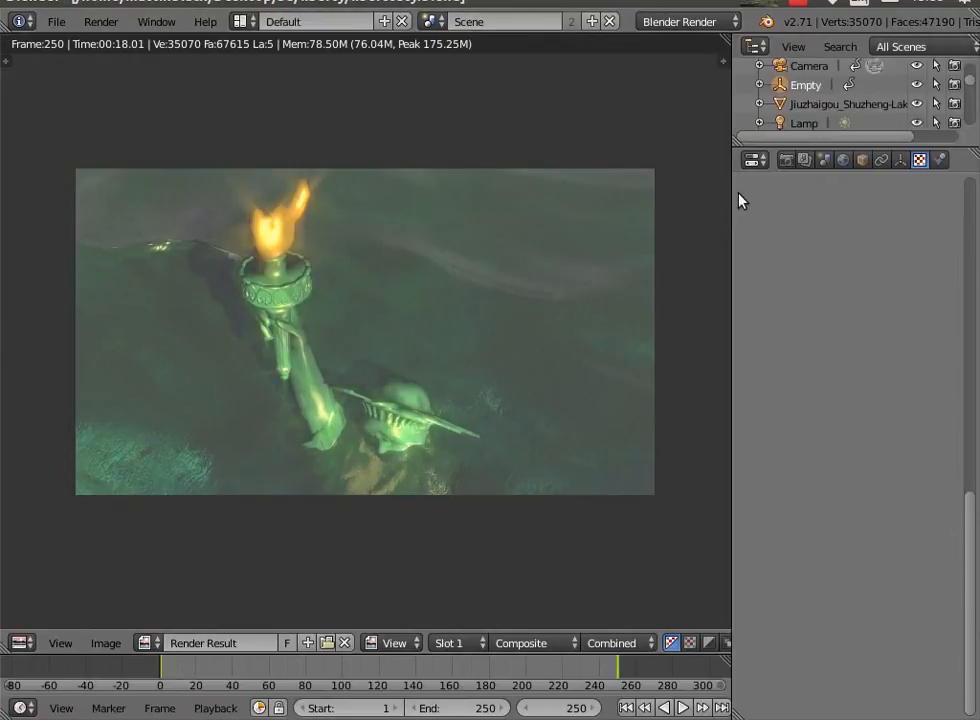
In the render settings, set the output path to the Desktop folder with the file name lib.
left_click(786, 161)
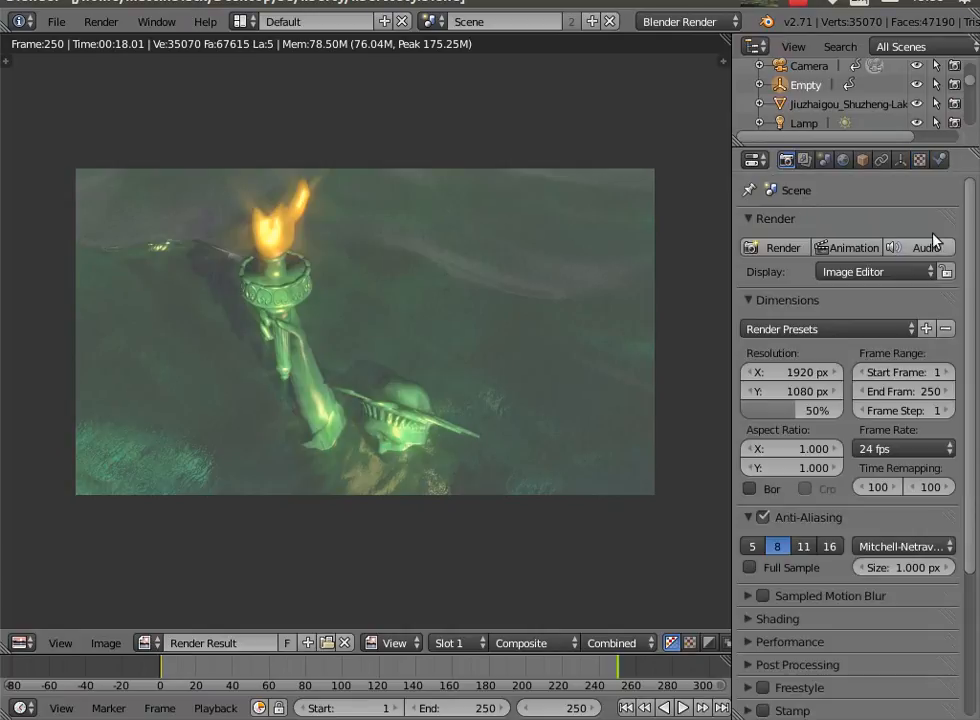
scroll(972, 252, "down", 5)
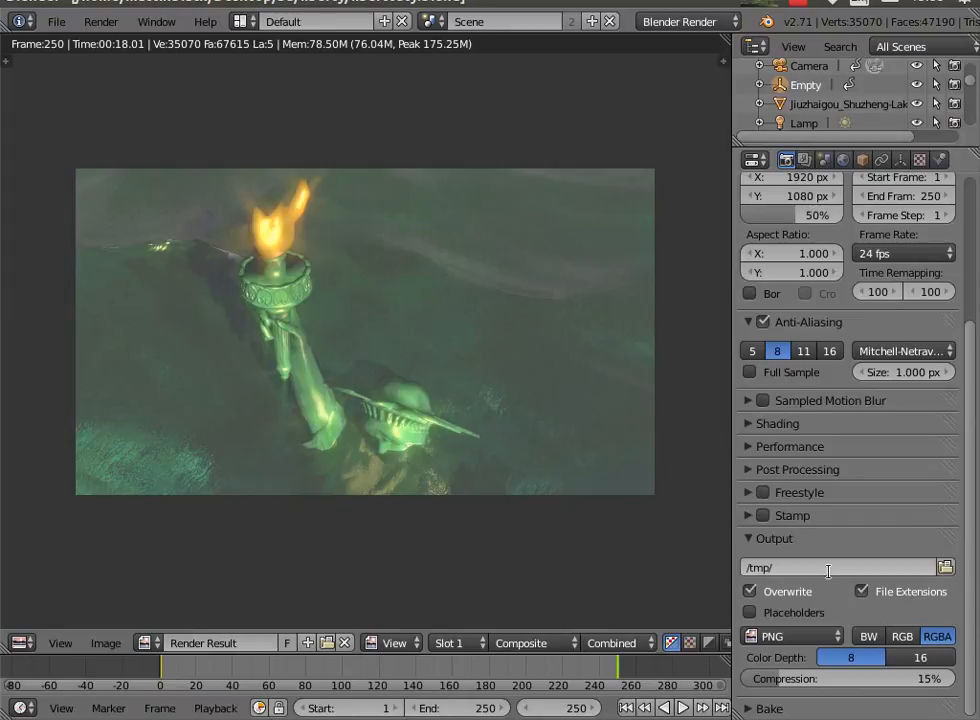
left_click(945, 567)
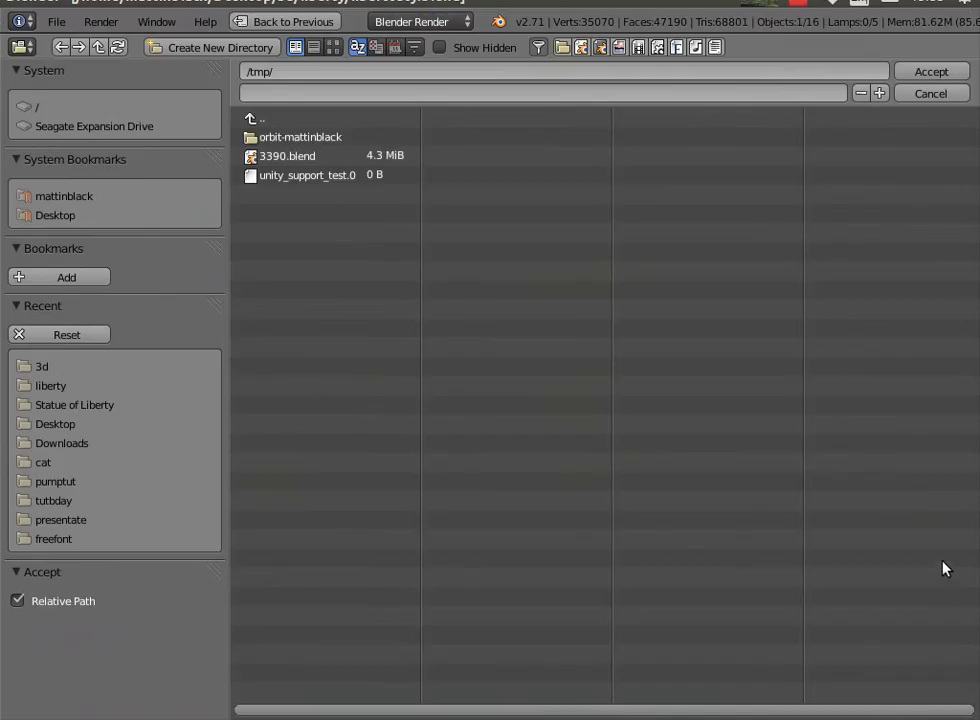
left_click(30, 216)
left_click(931, 71)
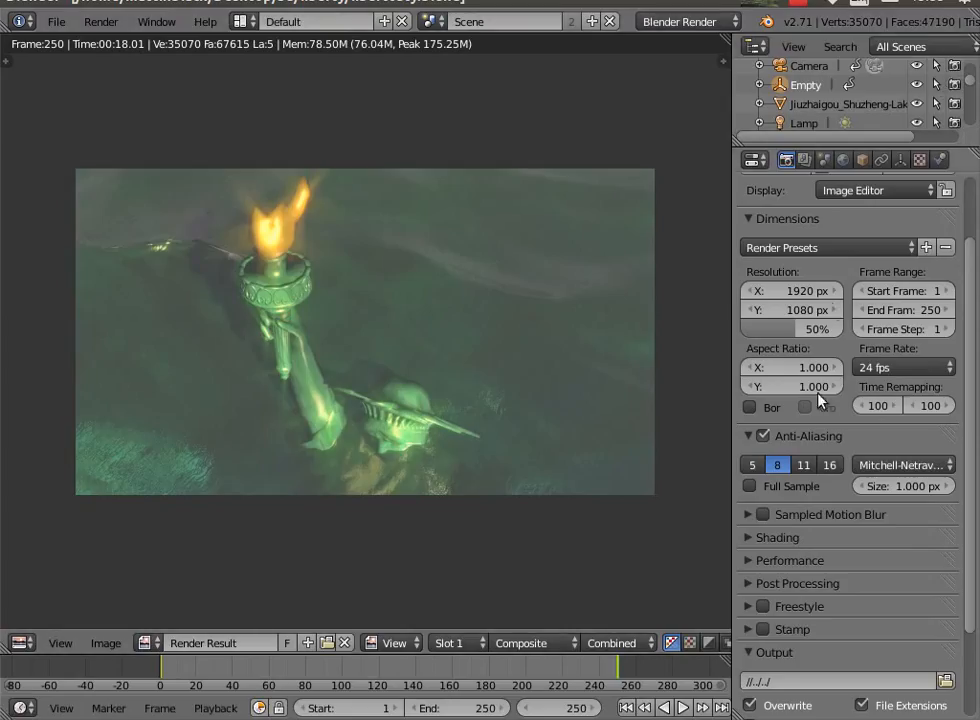
left_click(783, 682)
left_click(783, 684)
type("lib")
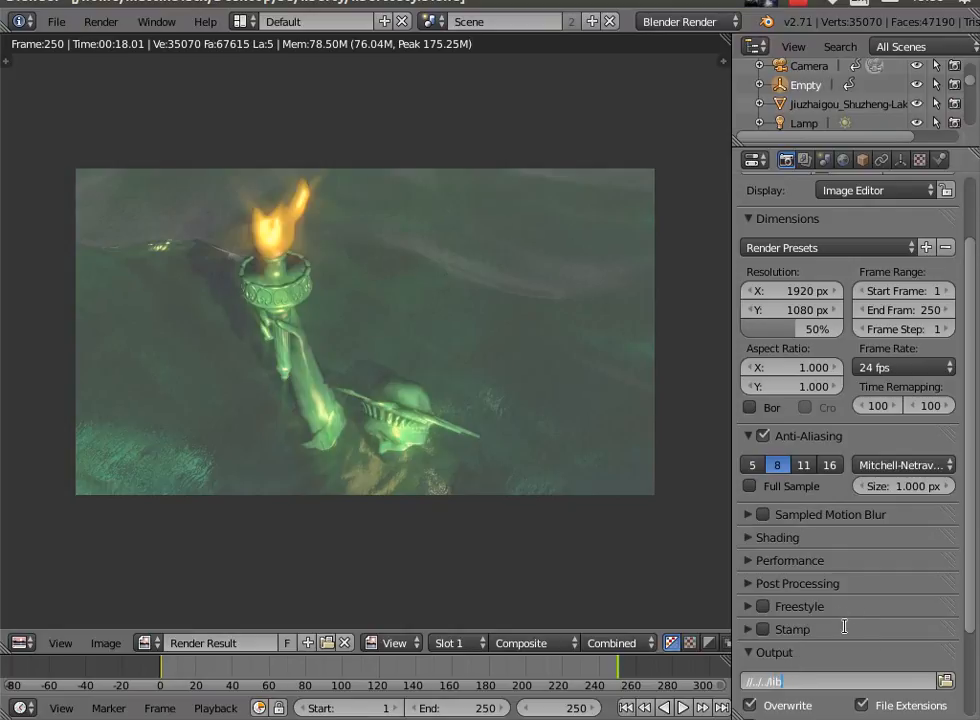
Enable Full Sample anti-aliasing with 16 samples and set the output format to Xvid.
left_click(750, 486)
left_click(829, 465)
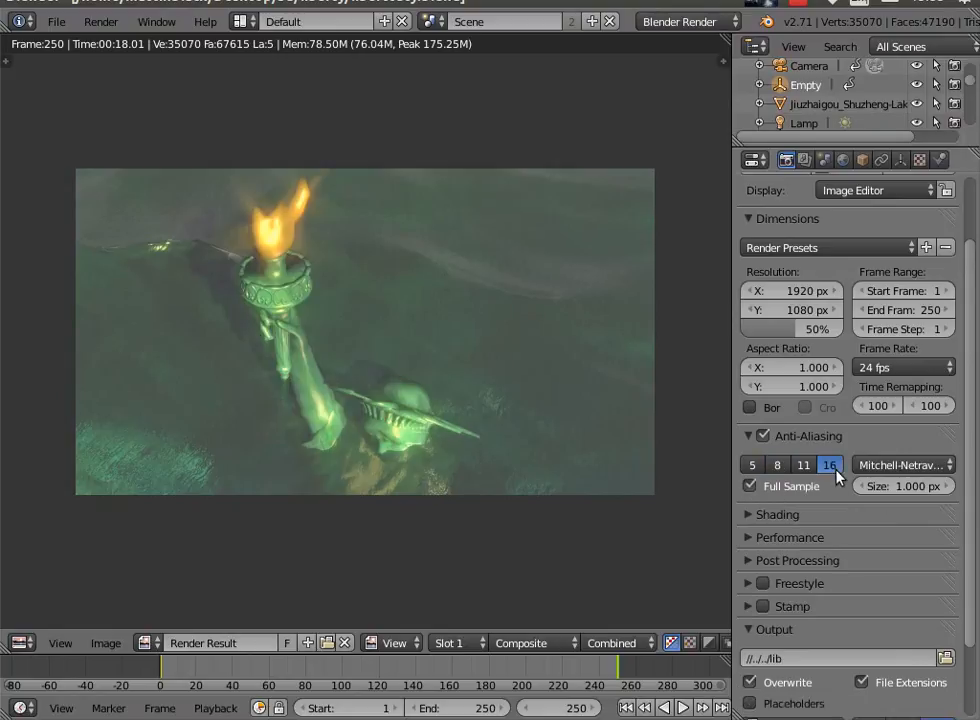
scroll(977, 543, "down", 1)
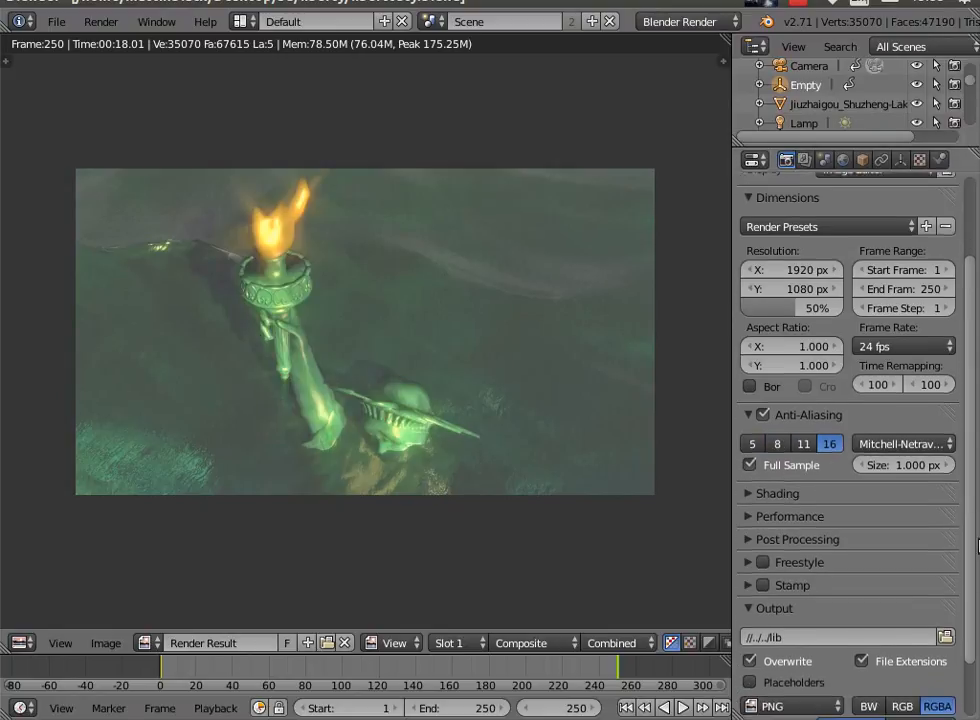
scroll(977, 543, "down", 3)
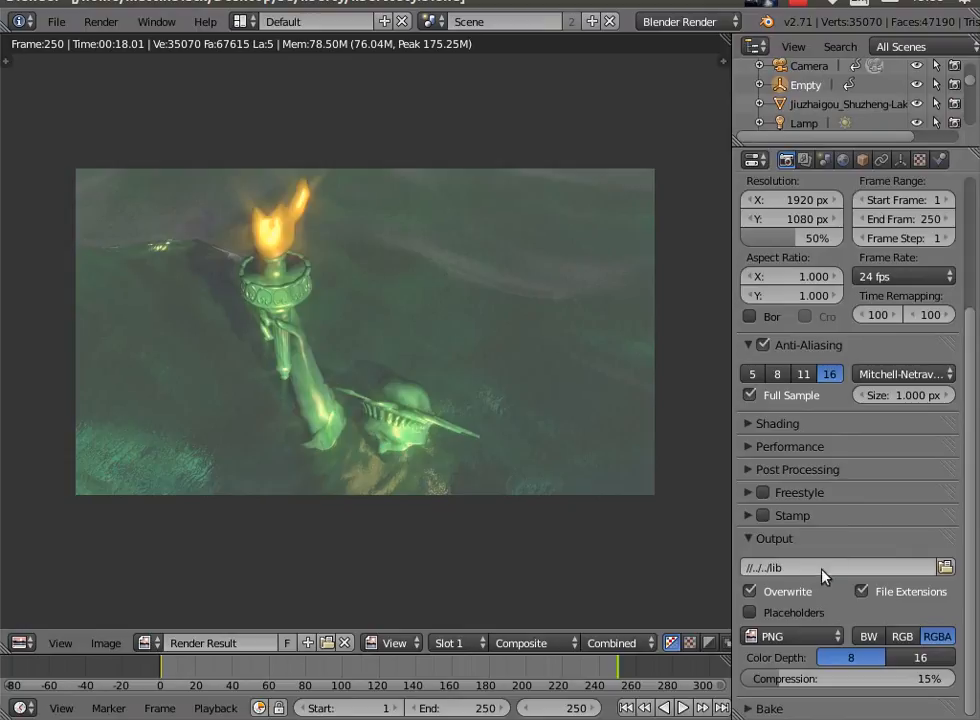
left_click(810, 637)
left_click(781, 614)
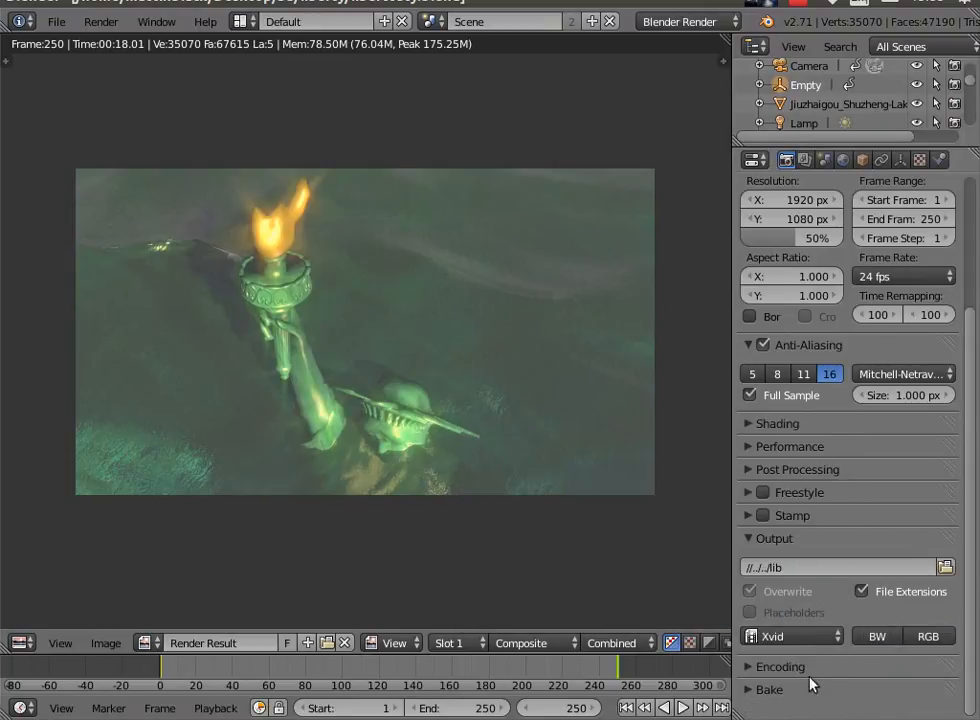
Start rendering the full animation from frame 1 to 250.
left_click(93, 29)
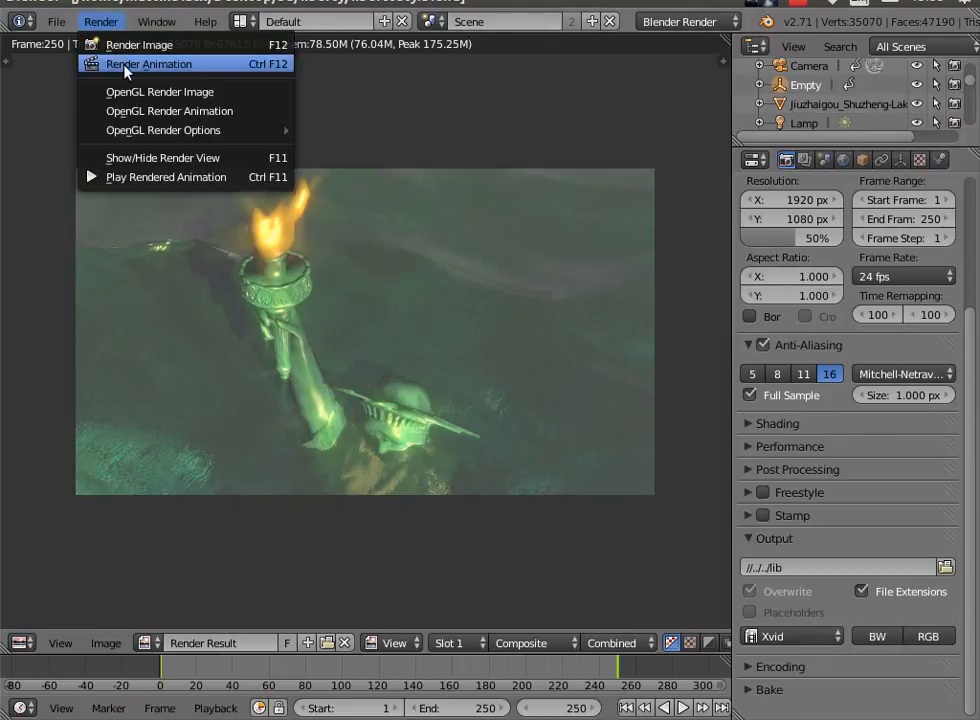
left_click(124, 66)
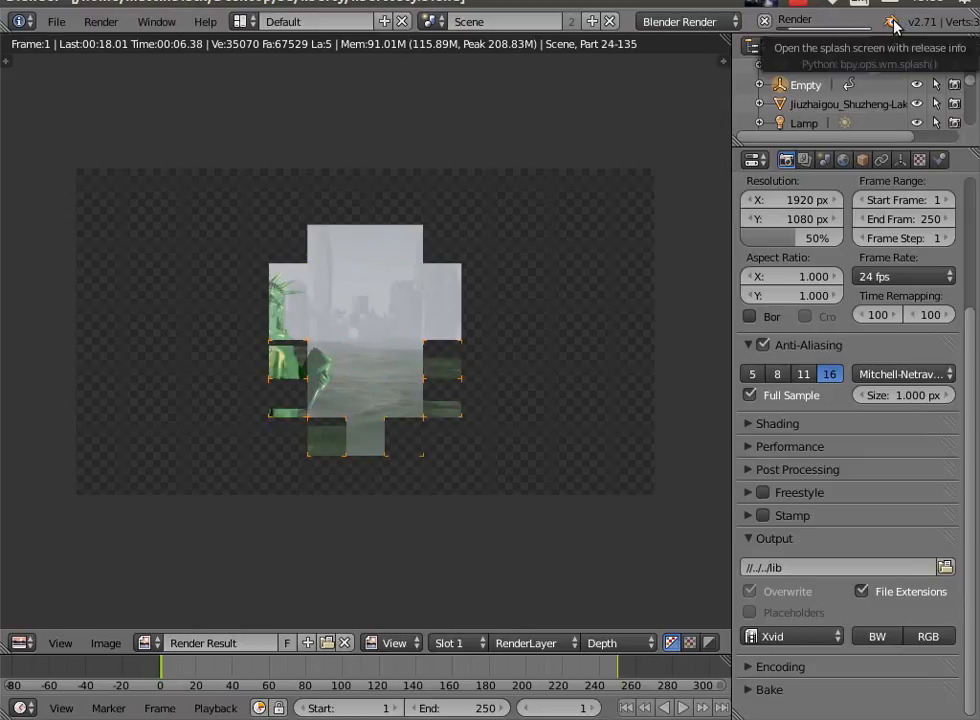
left_click(802, 8)
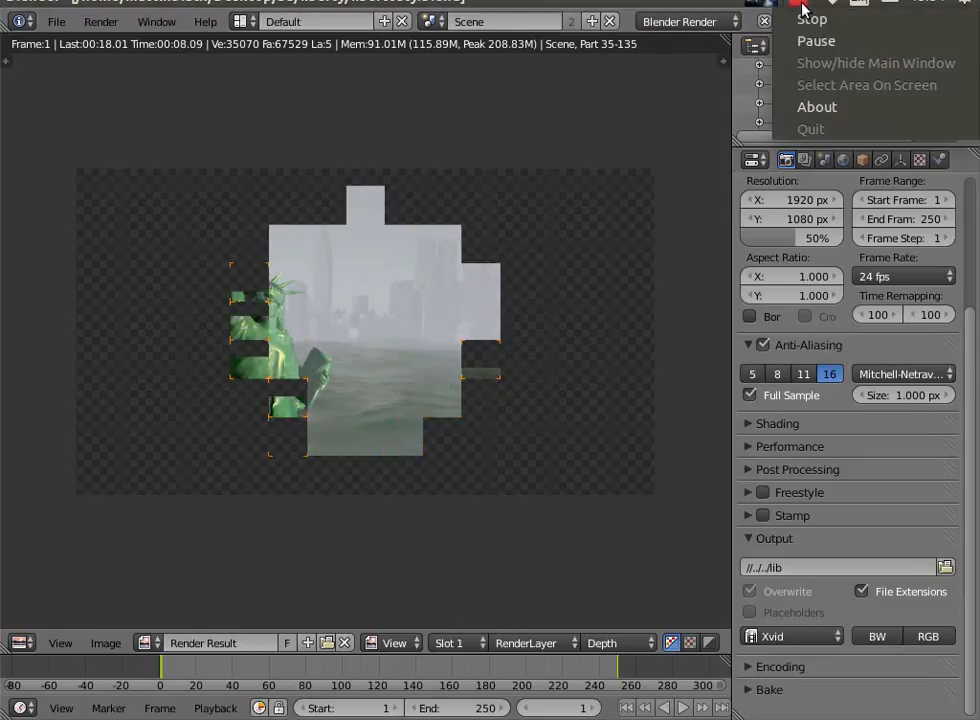
left_click(820, 42)
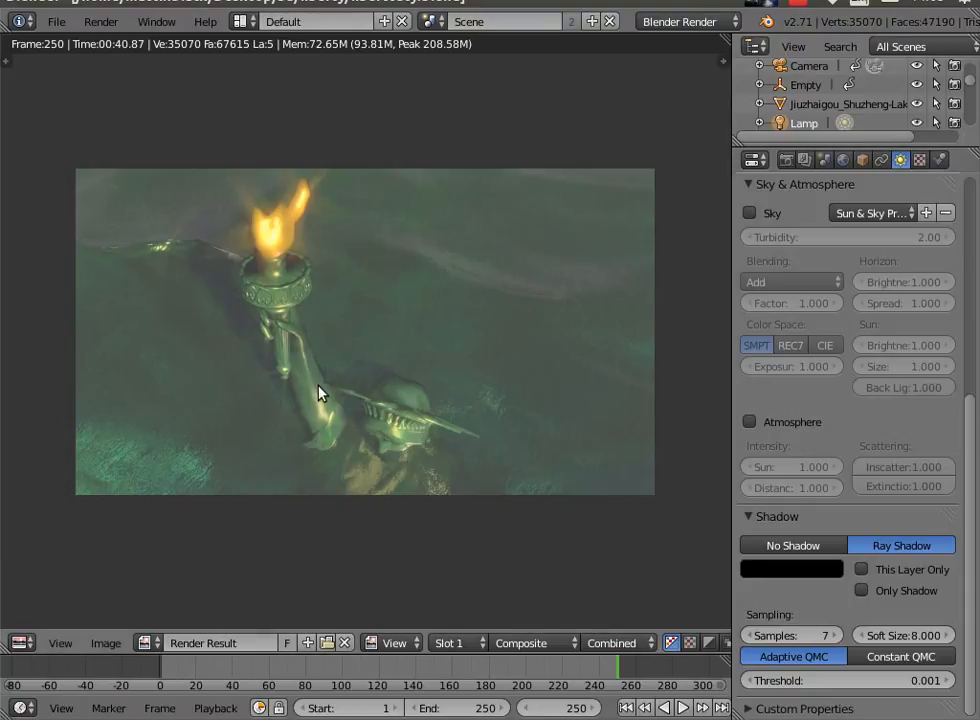
Return to frame 1 and render it as a still image.
left_click(626, 707)
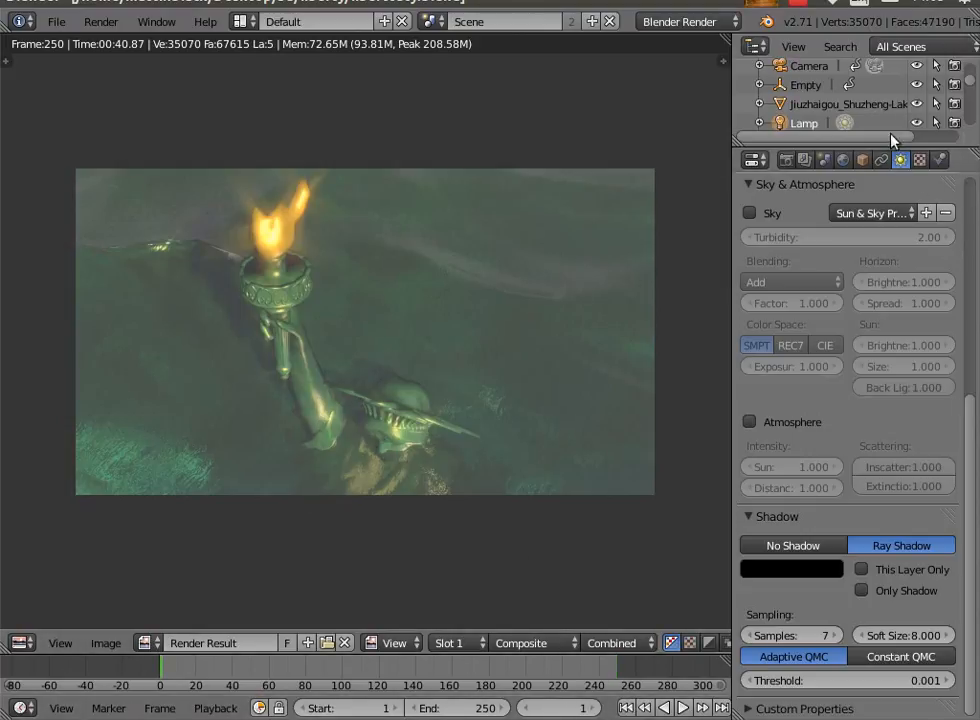
left_click(108, 22)
left_click(110, 44)
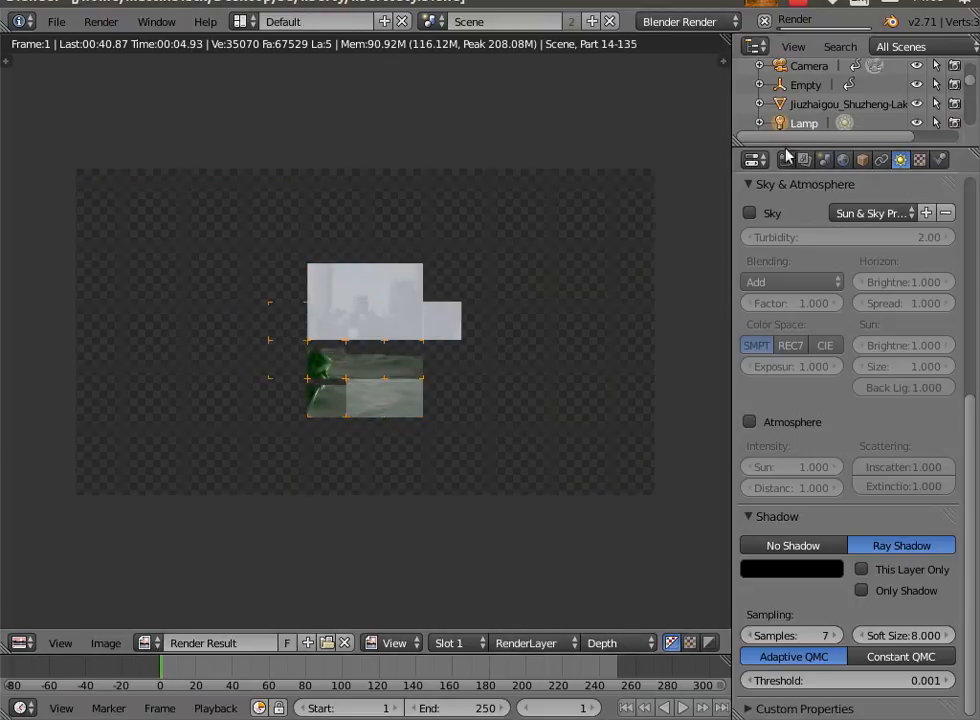
Select the armrobe object in the Outliner to show its bronze material settings.
scroll(832, 90, "down", 6)
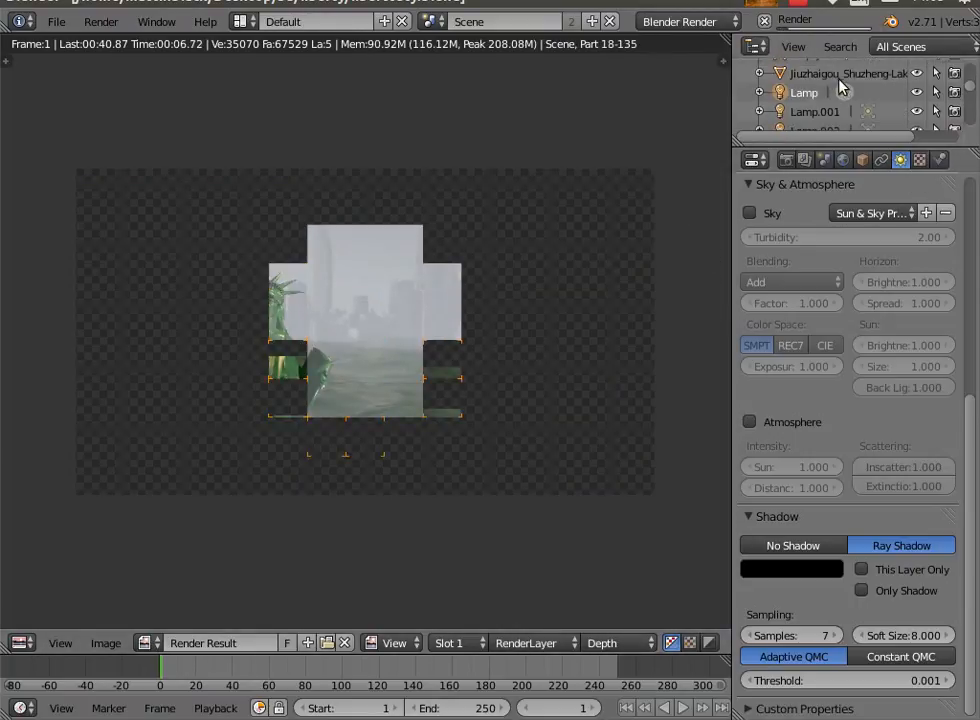
scroll(830, 86, "down", 2)
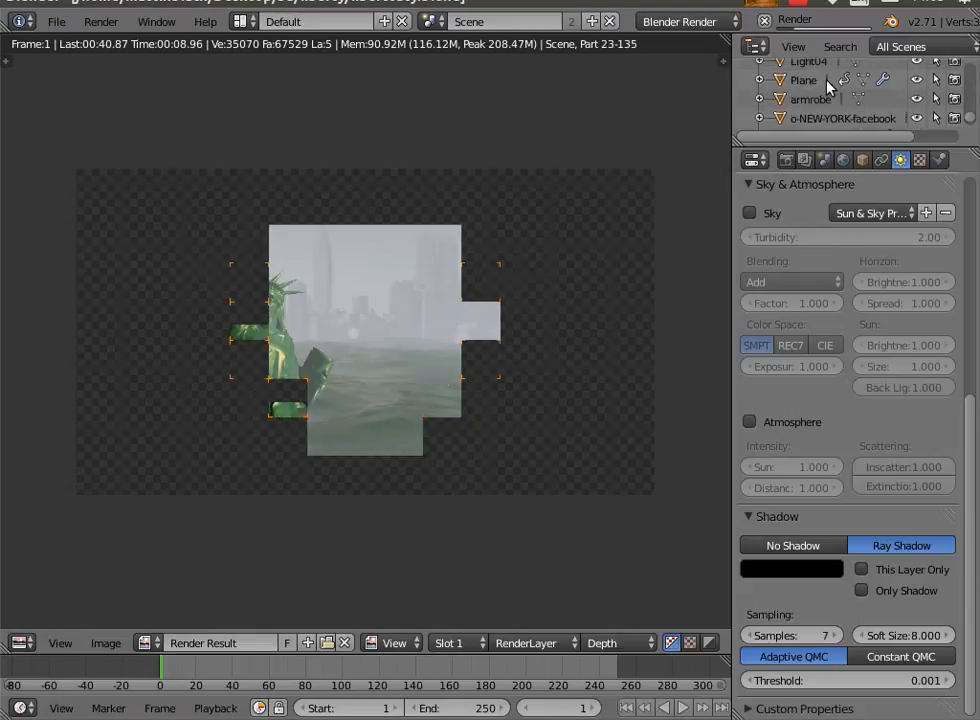
left_click(812, 99)
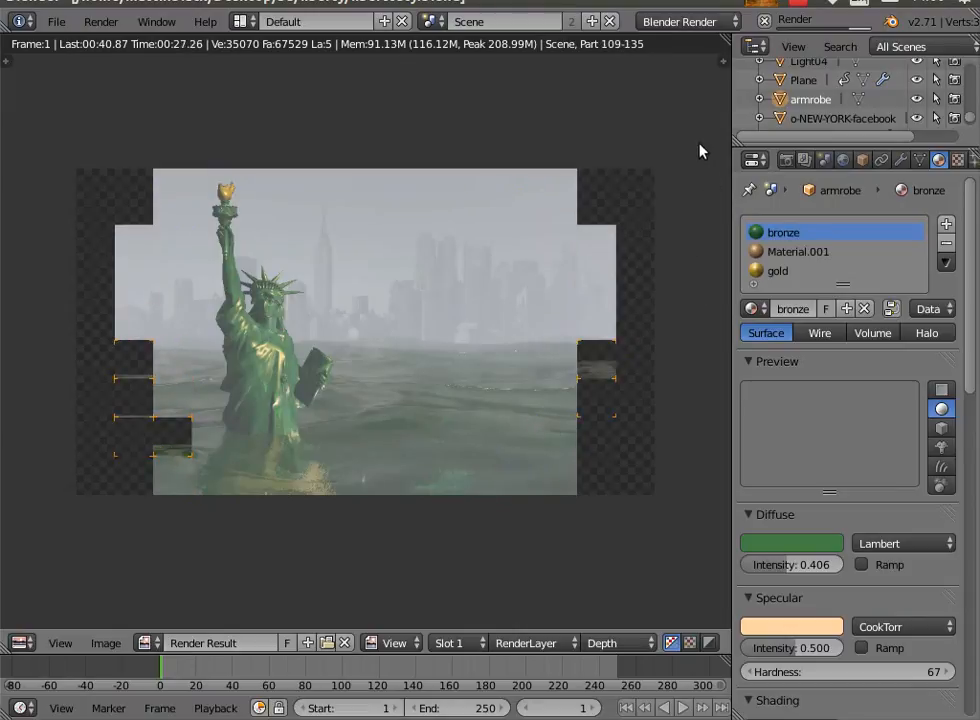
left_click(803, 4)
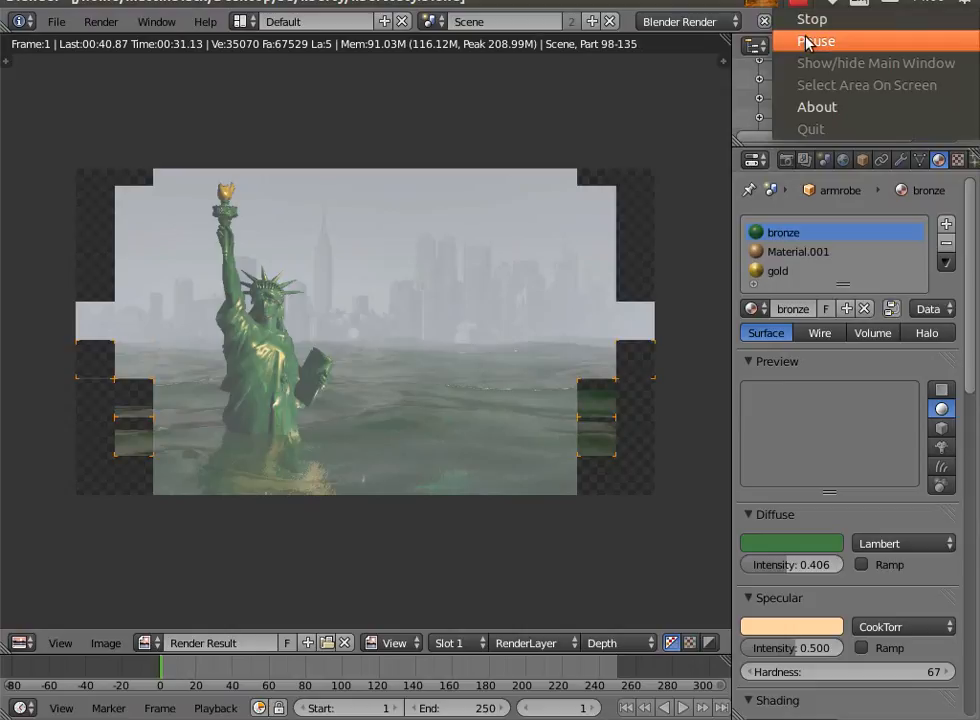
left_click(806, 41)
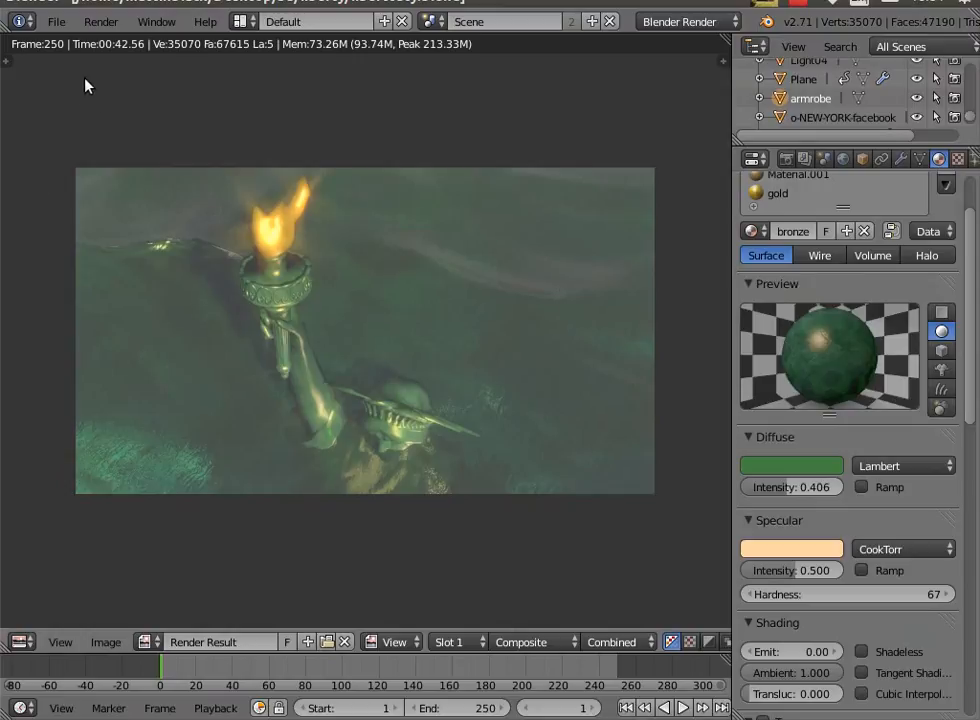
Play back the rendered animation in its own window, reposition that window to watch it, and close the player.
left_click(102, 22)
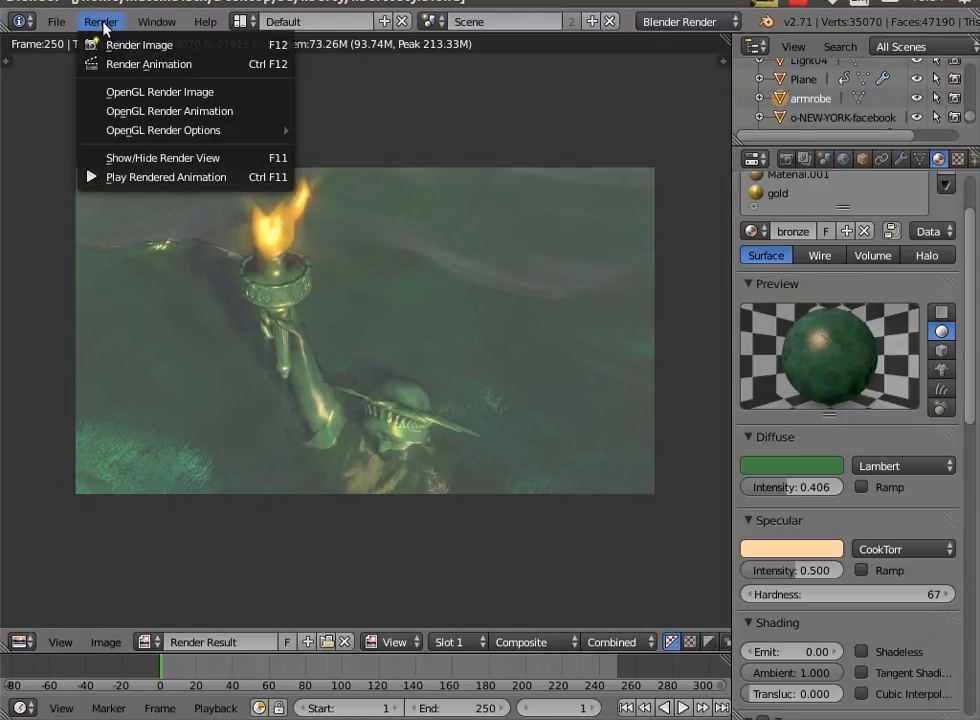
left_click(173, 178)
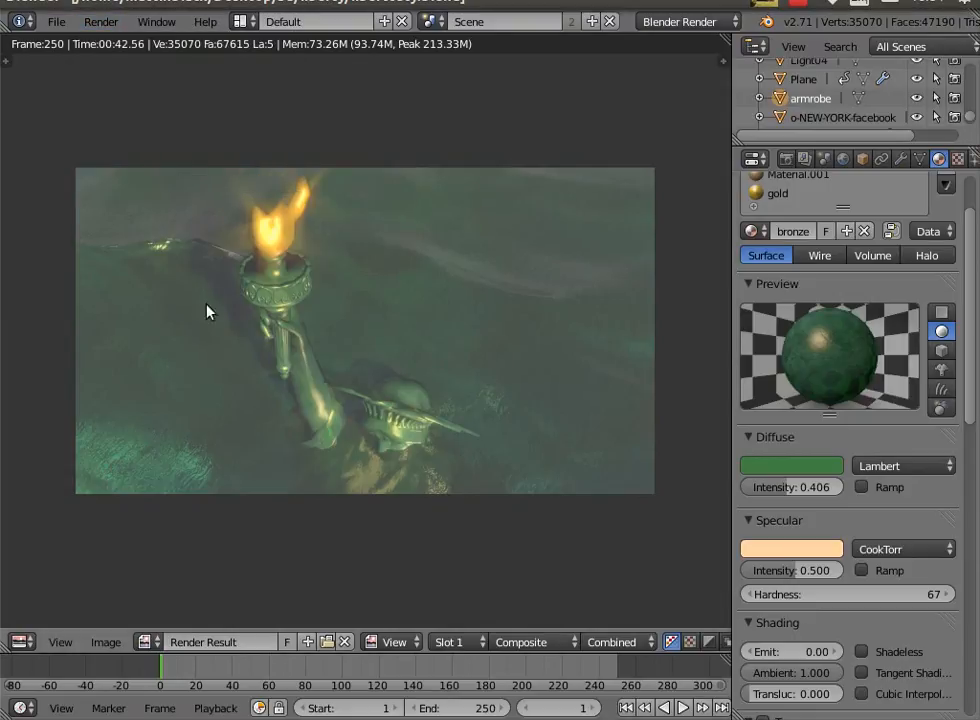
left_click_drag(382, 192, 402, 79)
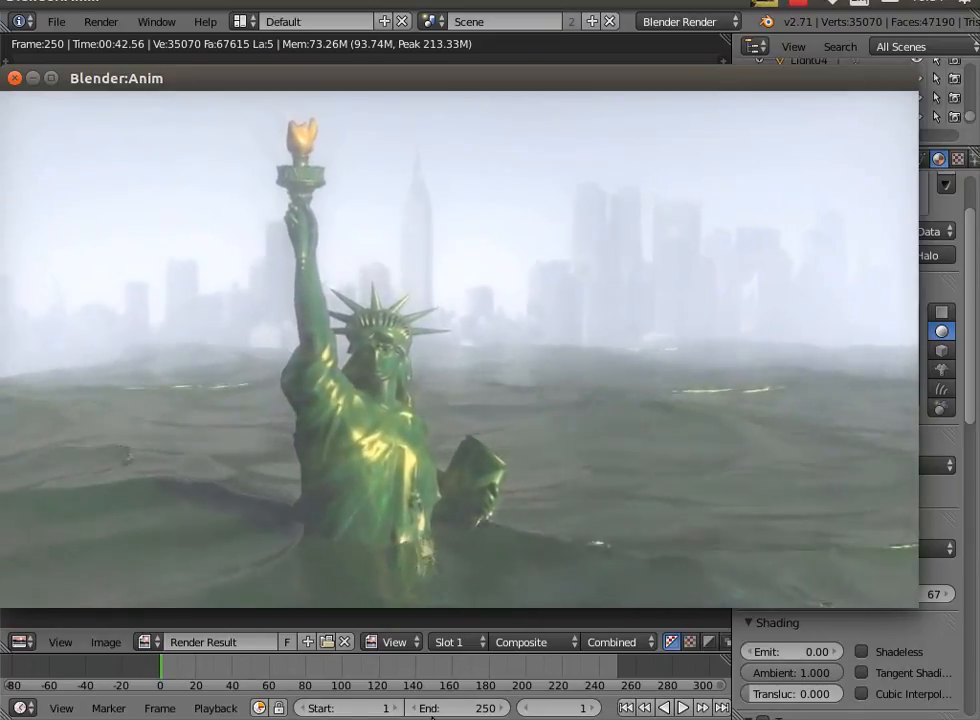
left_click(15, 78)
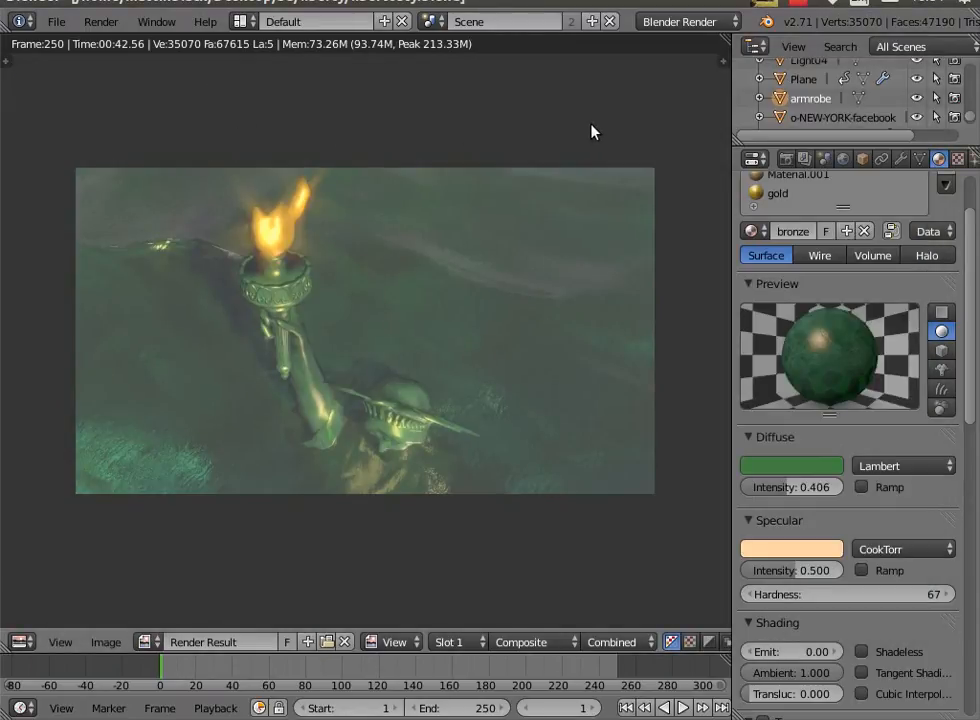
left_click(805, 4)
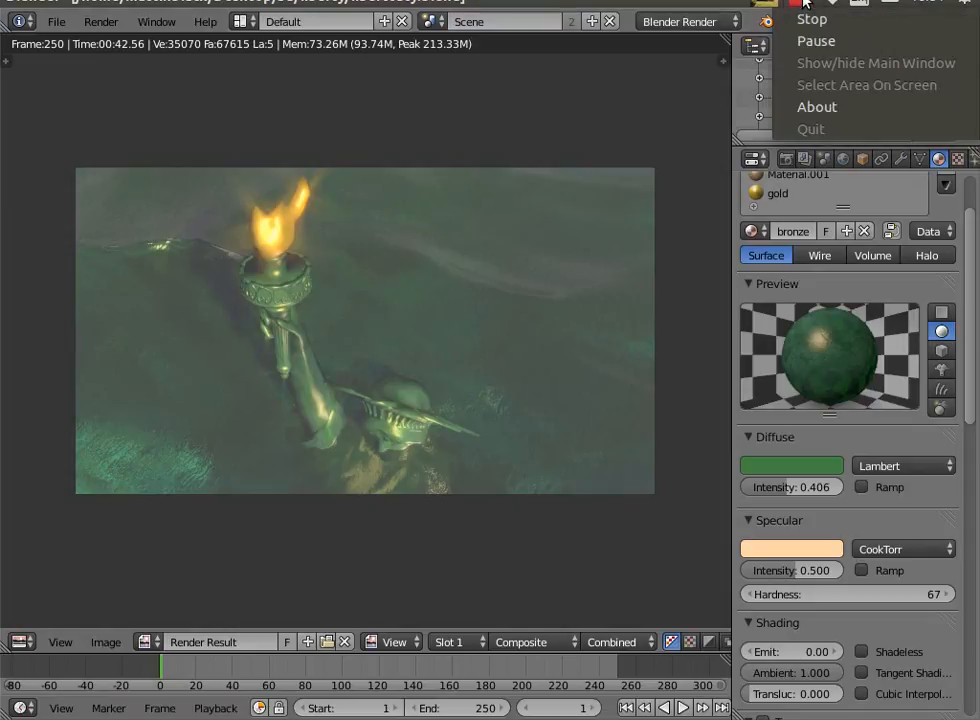